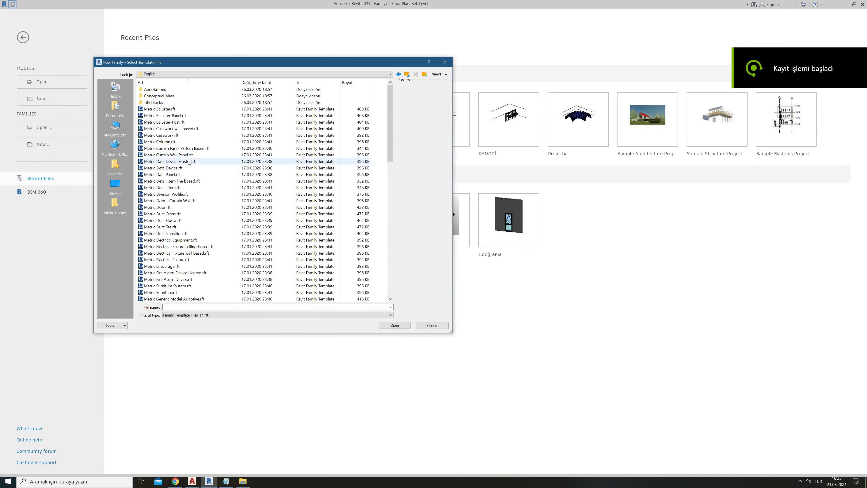
- Start a Metric Curtain Wall Panel.rft family, drag the left reference plane inward, then switch to AutoCAD
left_click(189, 155)
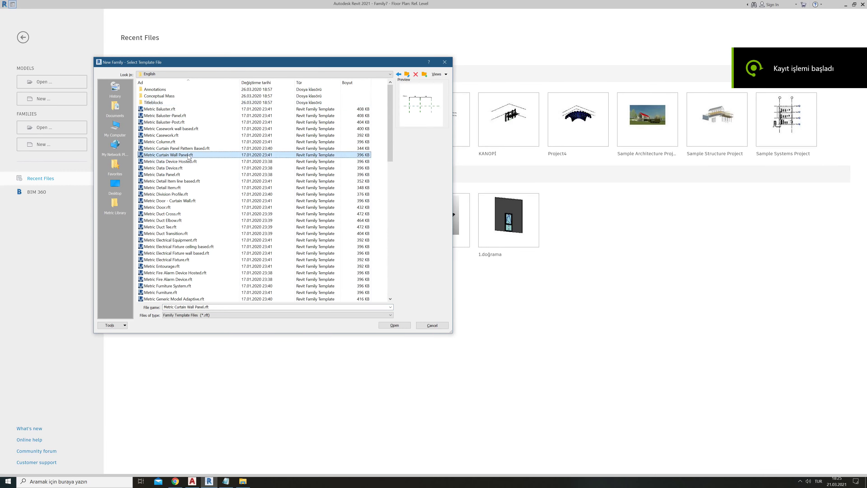
left_click(394, 326)
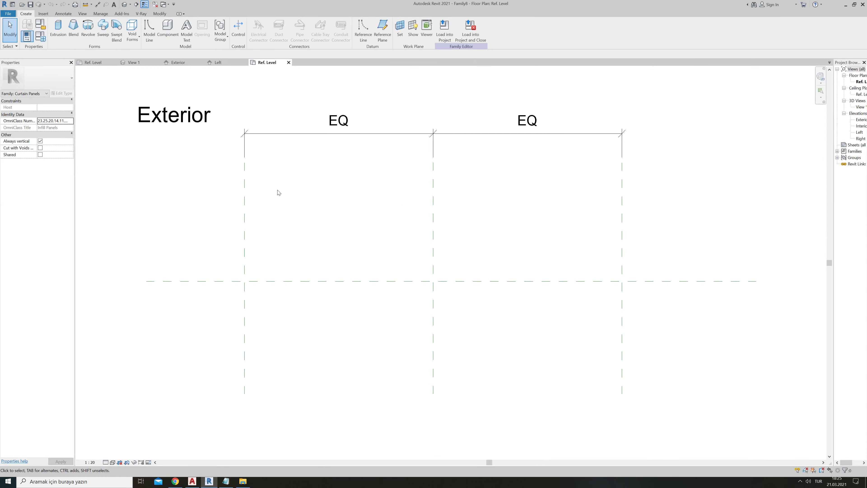
left_click(245, 207)
left_click_drag(245, 207, 345, 219)
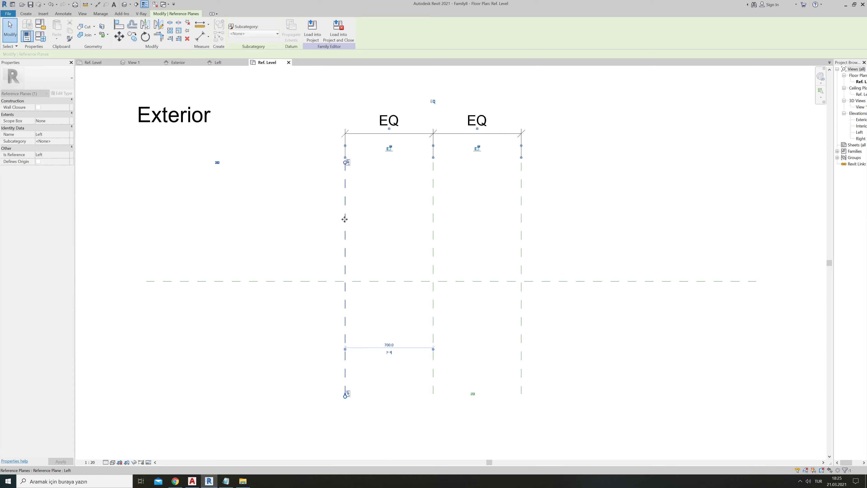
left_click(249, 228)
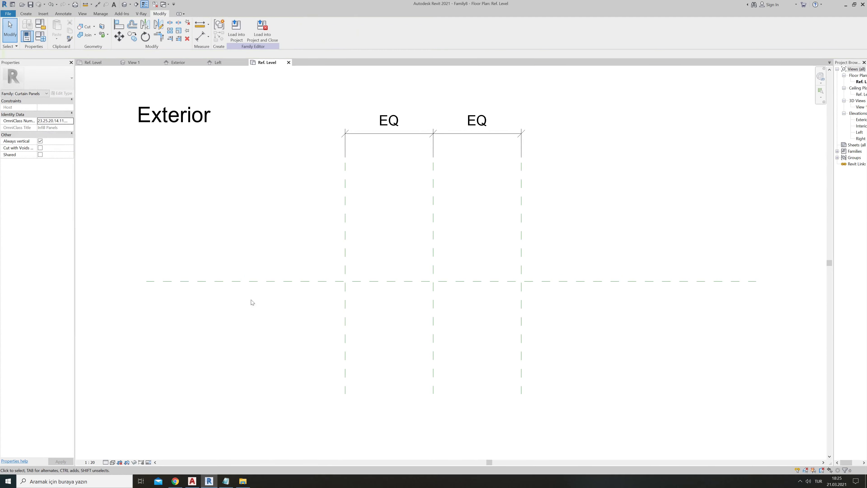
left_click(192, 481)
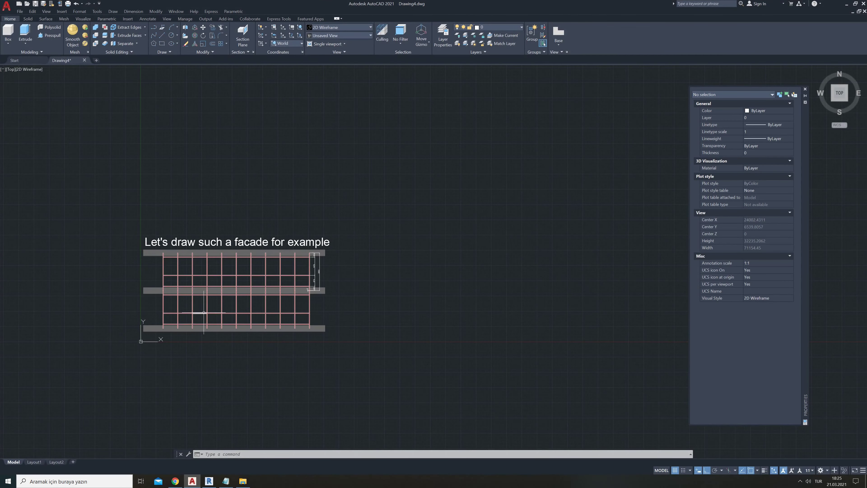
- Zoom the AutoCAD facade to extents, check its 345/1475/875 spacings, then return to Revit
type("z")
key("Return")
type("e")
key("Return")
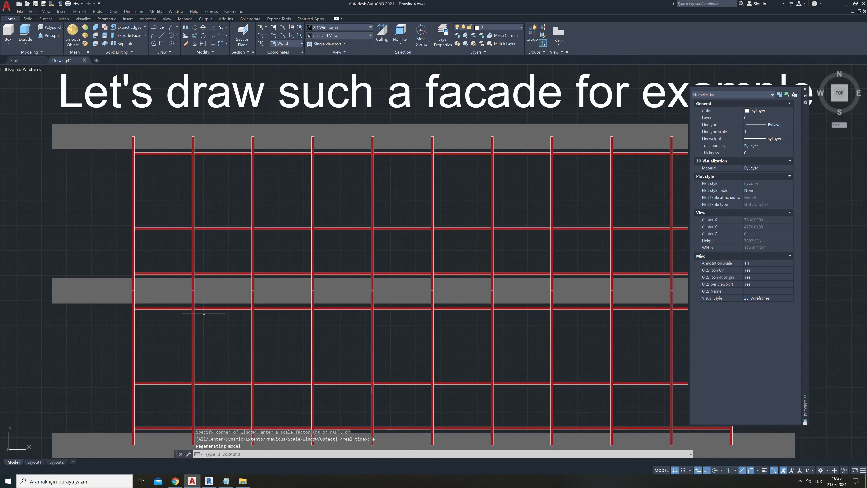
scroll(389, 243, "down", 2)
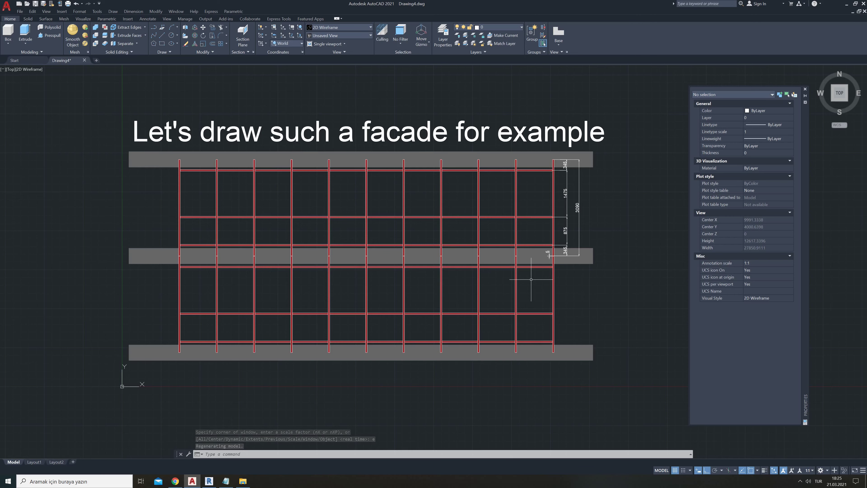
scroll(621, 181, "up", 4)
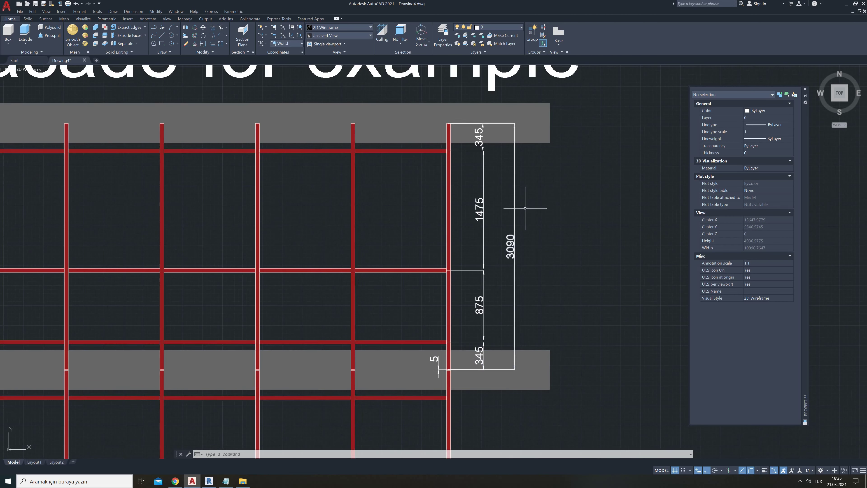
scroll(465, 316, "down", 4)
middle_click_drag(342, 303, 360, 263)
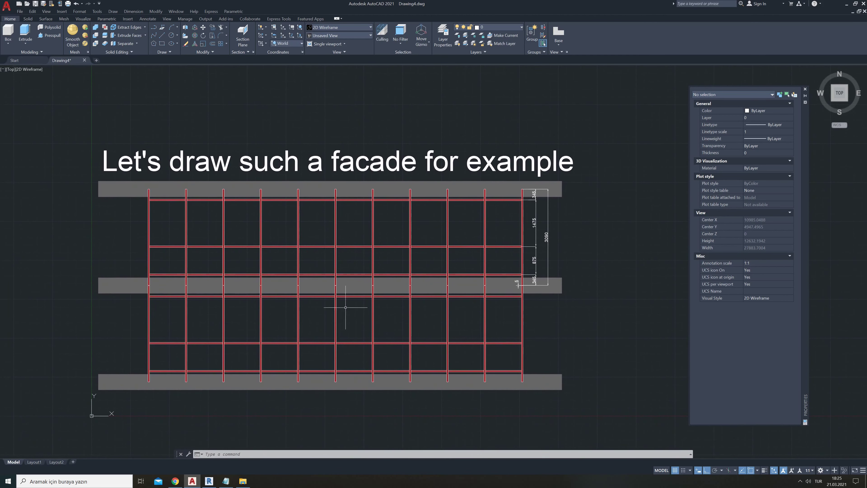
left_click(208, 481)
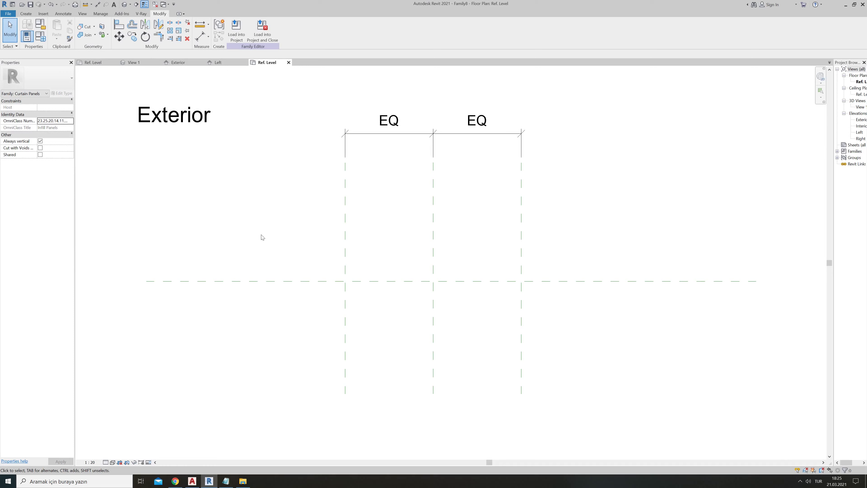
- Start a sweep and begin sketching its path
left_click(24, 17)
left_click(103, 30)
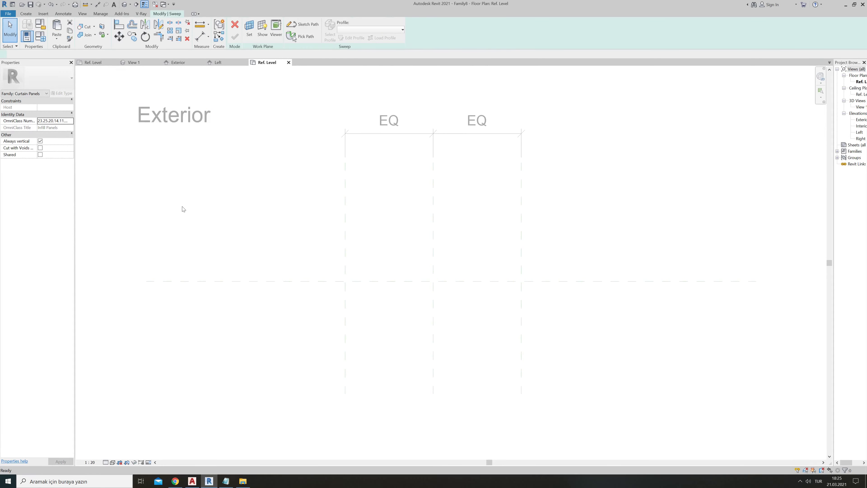
left_click(302, 24)
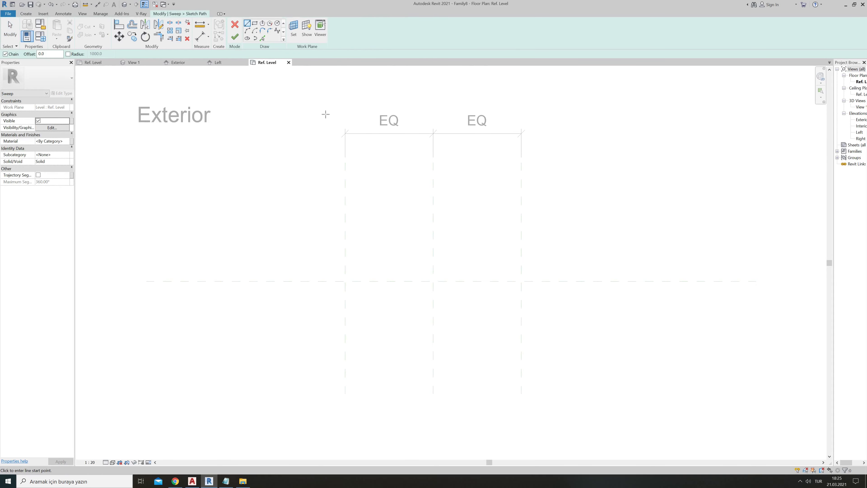
- Set the work plane to Reference Plane: Center (Front/Back) and go to the Exterior elevation
left_click(294, 29)
left_click(455, 239)
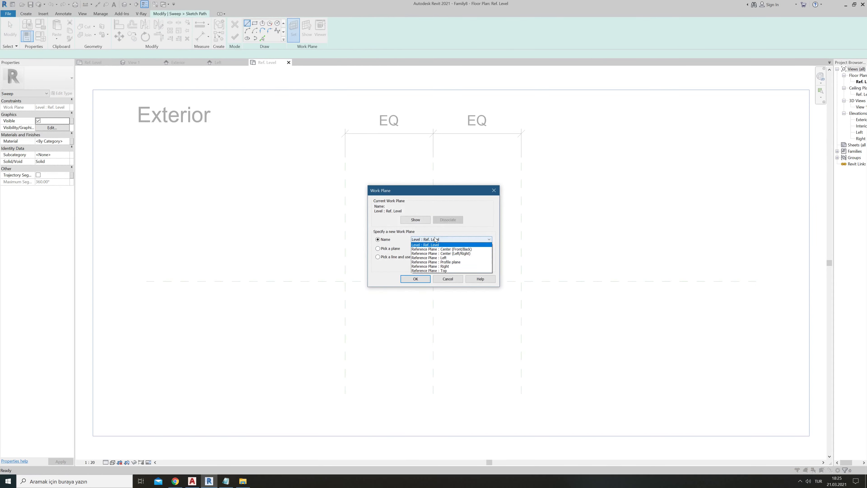
left_click(437, 250)
left_click(418, 279)
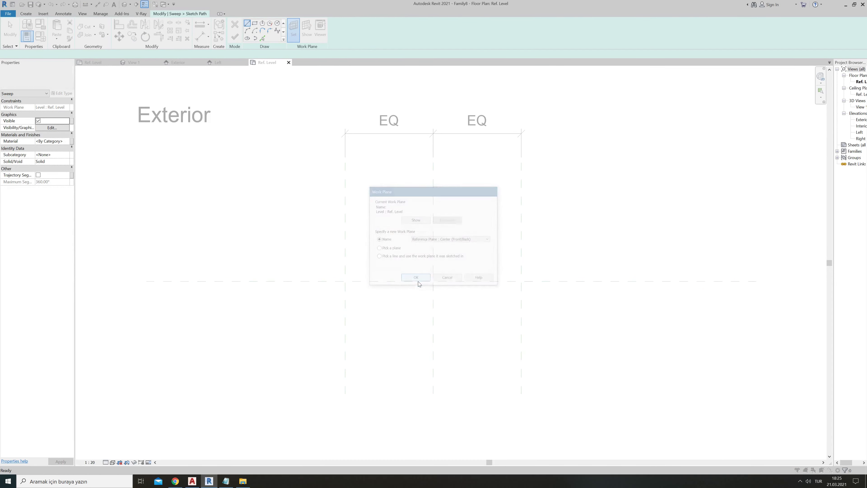
left_click(431, 305)
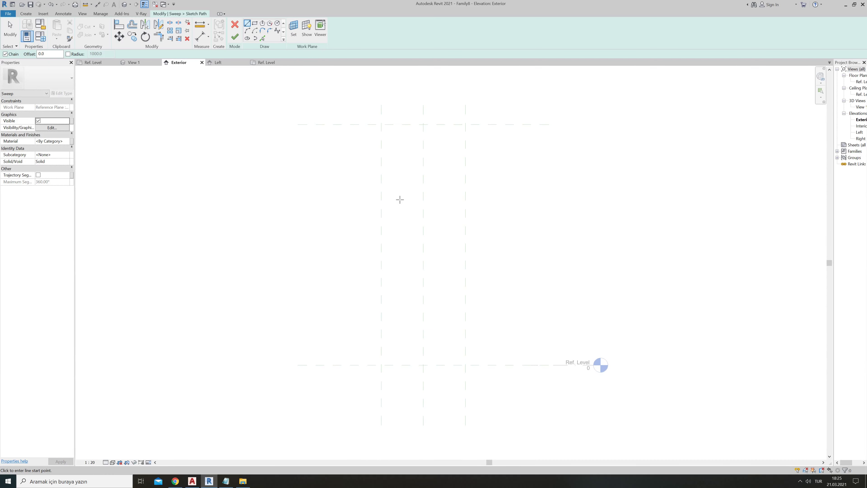
- Draw the vertical sweep path line in the Exterior elevation
left_click(525, 174)
left_click(382, 174)
left_click(381, 344)
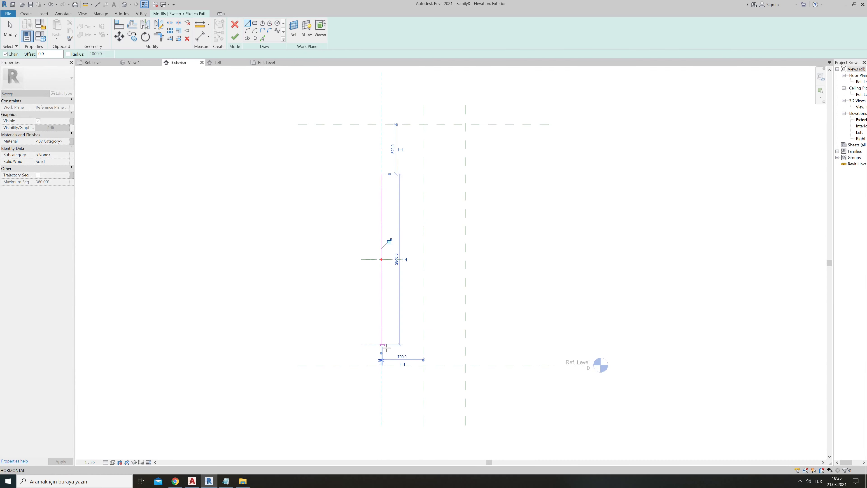
key("Escape")
key("Escape")
- Add a 340 aligned dimension from the path's lower end to Ref. Level
left_click(198, 39)
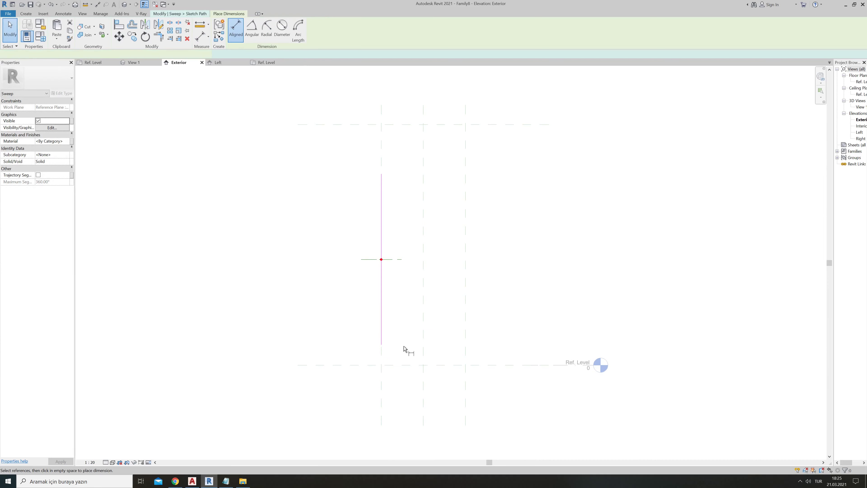
scroll(406, 350, "up", 3)
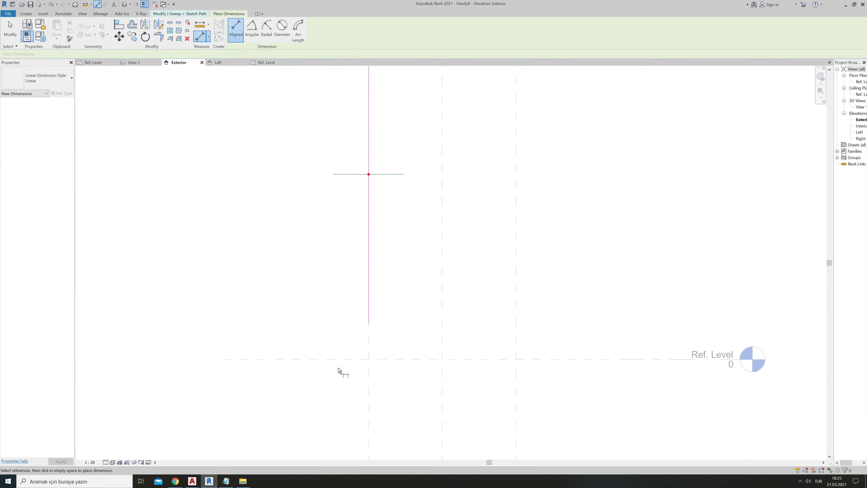
left_click(368, 324)
left_click(346, 340)
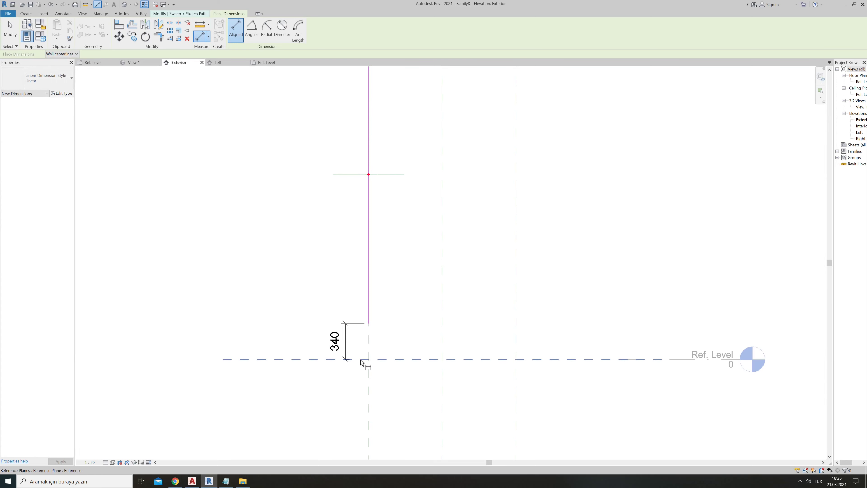
scroll(357, 376, "up", 2)
key("Escape")
key("Escape")
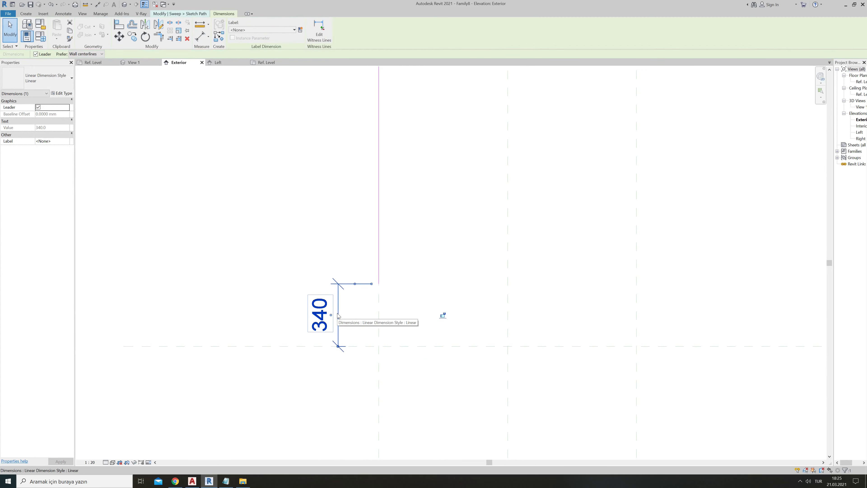
- Select the path line and 340 dimension, then finish the path sketch
left_click(378, 288)
left_click(328, 315)
type("5")
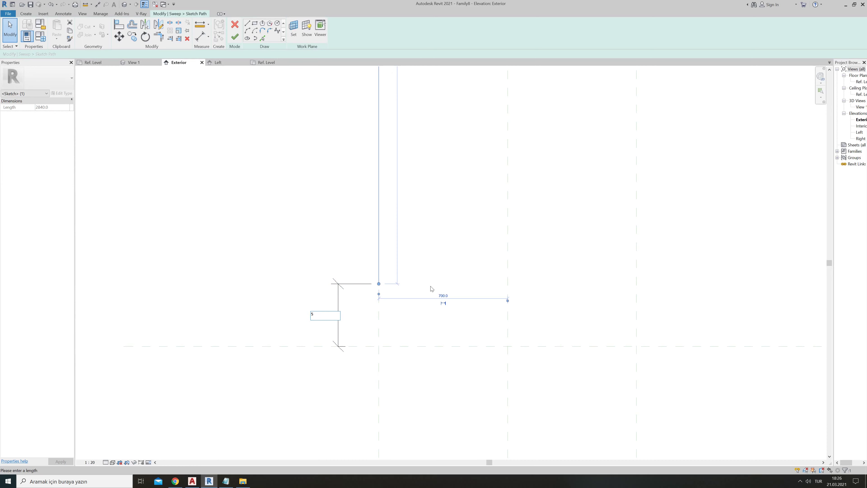
left_click(234, 36)
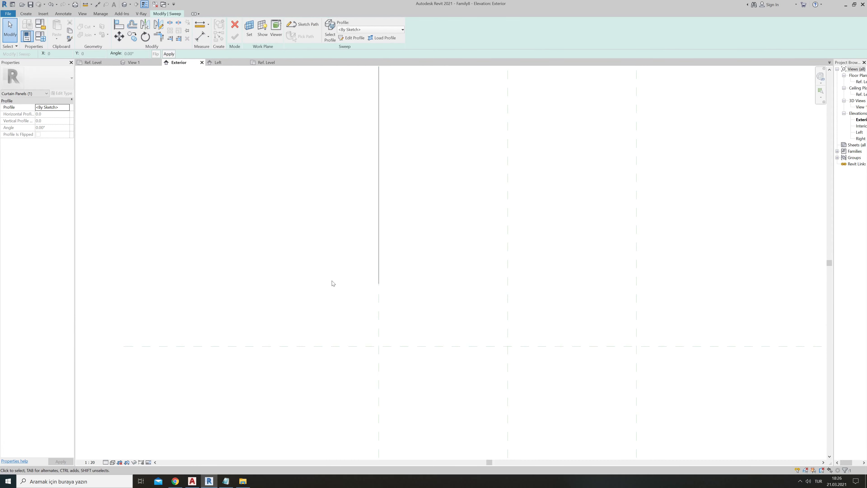
scroll(393, 265, "down", 1)
- Reopen the path sketch and change the 340 dimension to 0 so the path reaches the level
double_click(380, 174)
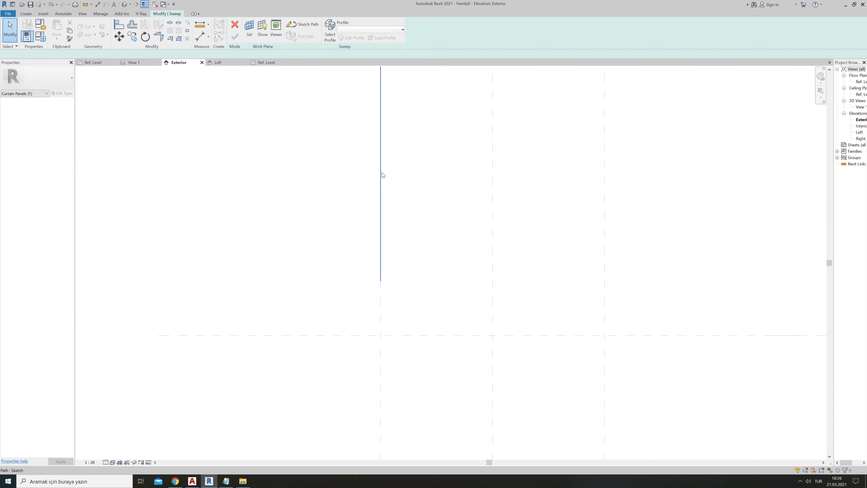
left_click(359, 333)
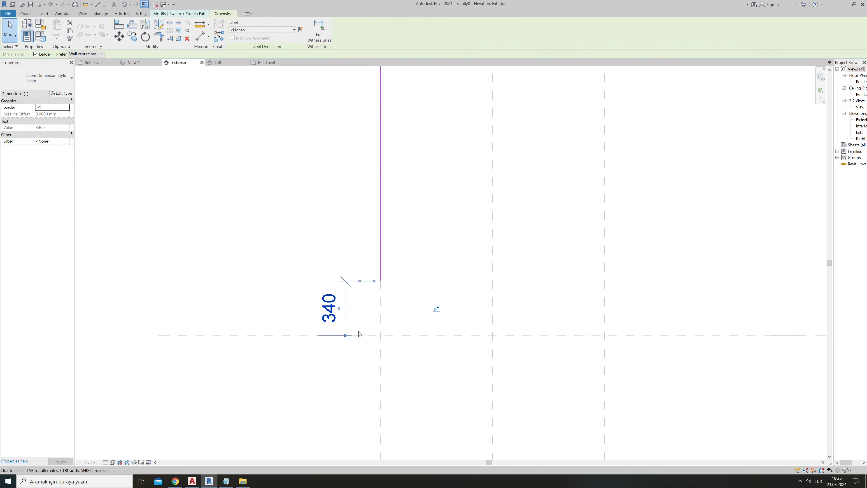
left_click(370, 271)
left_click(329, 307)
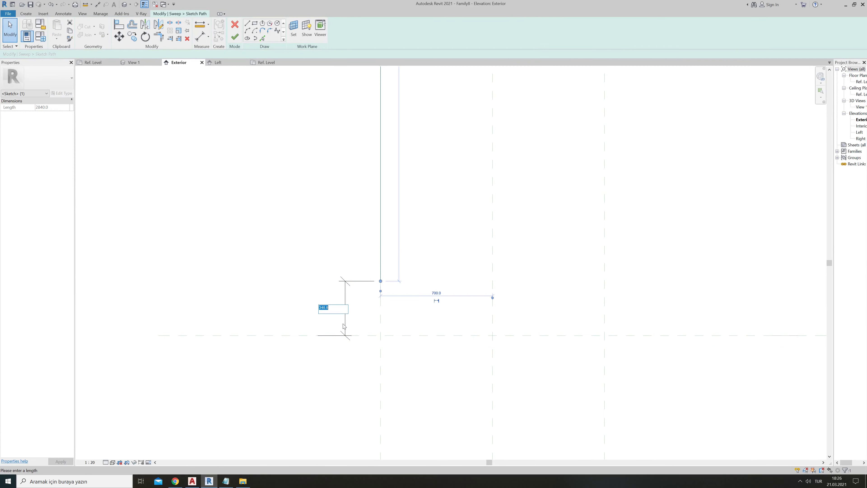
type("0")
key("Return")
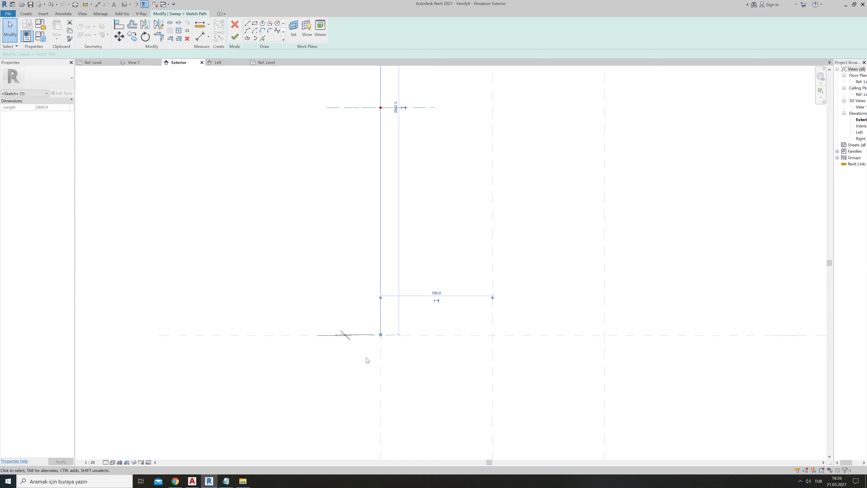
left_click(367, 359)
scroll(361, 351, "up", 3)
scroll(301, 349, "down", 4)
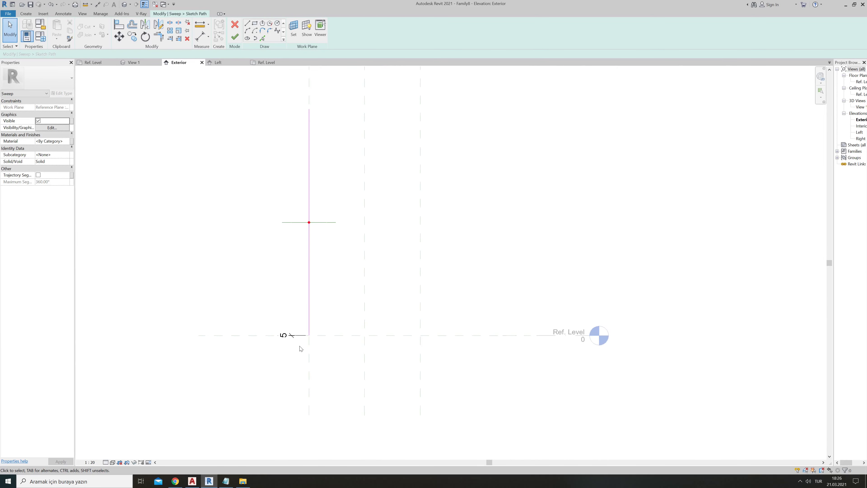
scroll(308, 361, "up", 3)
- Select the 5 dimension and compare it against the AutoCAD facade drawing
left_click(272, 342)
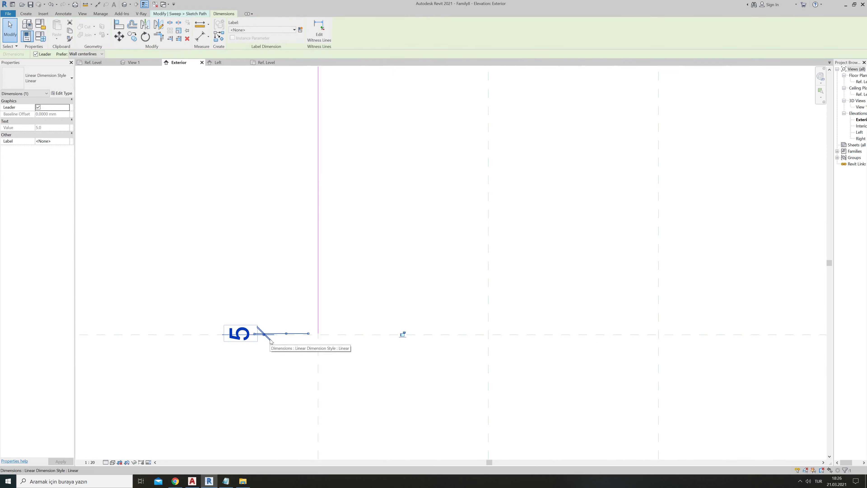
left_click(193, 481)
scroll(444, 254, "up", 6)
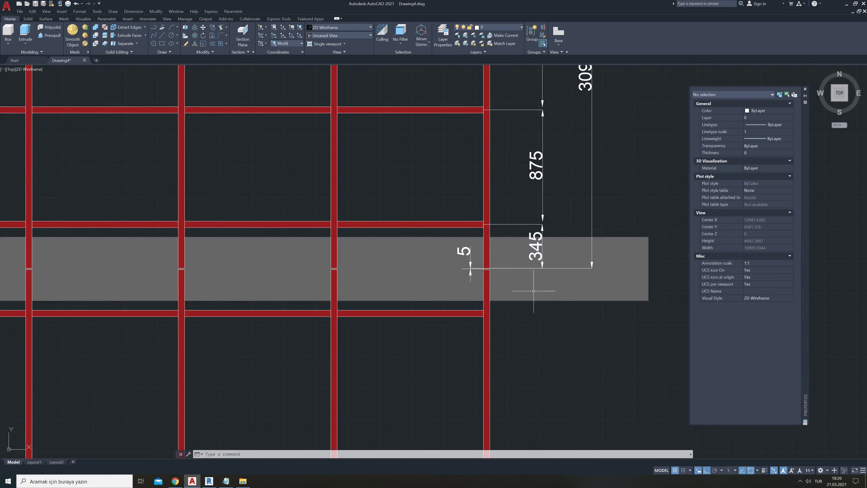
scroll(398, 265, "up", 3)
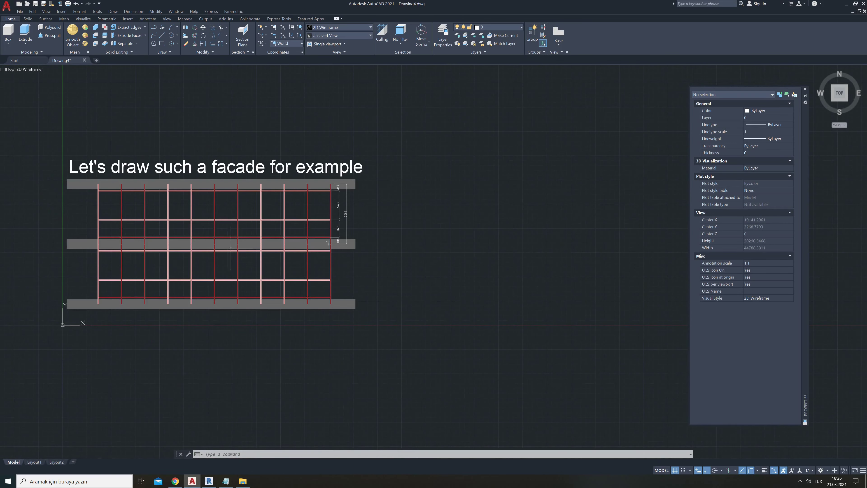
key("alt+Tab")
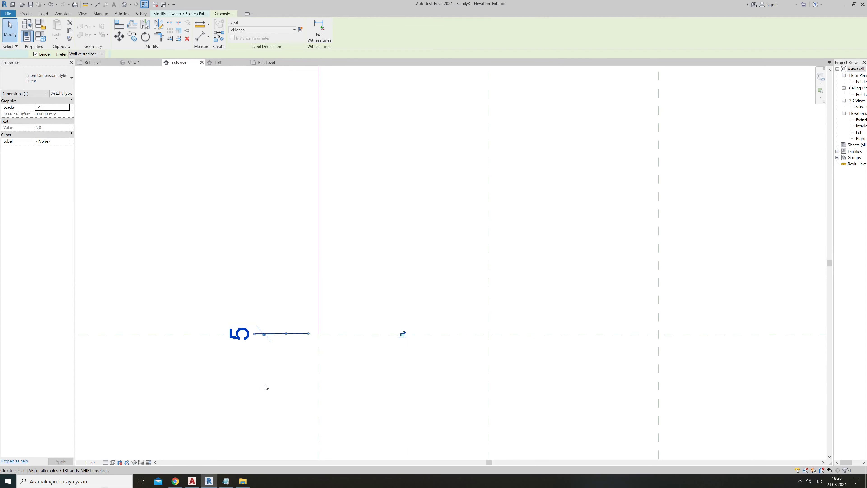
- Review the 5 mm offset dimension on the sweep path
left_click(266, 387)
left_click(262, 340)
scroll(348, 389, "down", 4)
left_click(382, 294)
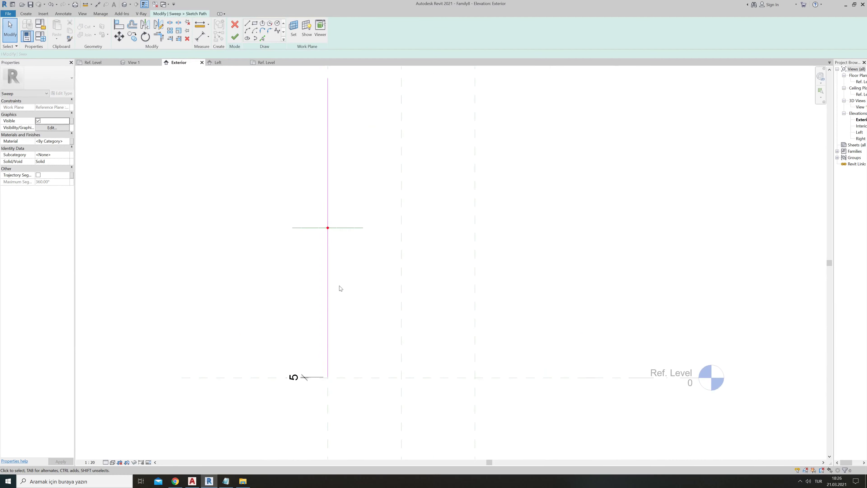
- Dimension the path's height with a 2840 aligned dimension
left_click(198, 37)
scroll(328, 205, "down", 1)
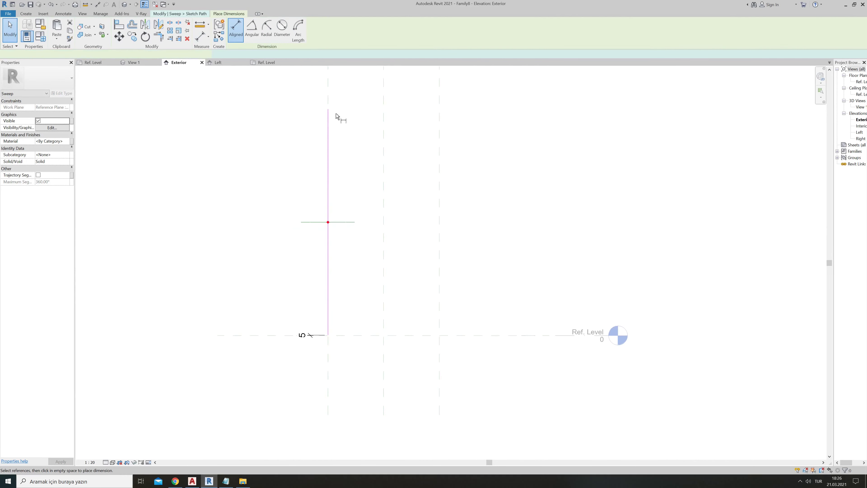
scroll(326, 330, "up", 2)
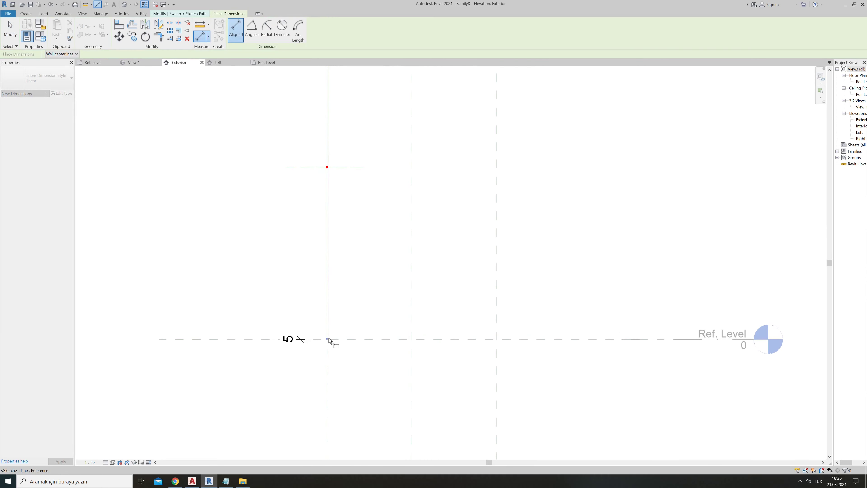
left_click(327, 338)
left_click(302, 230)
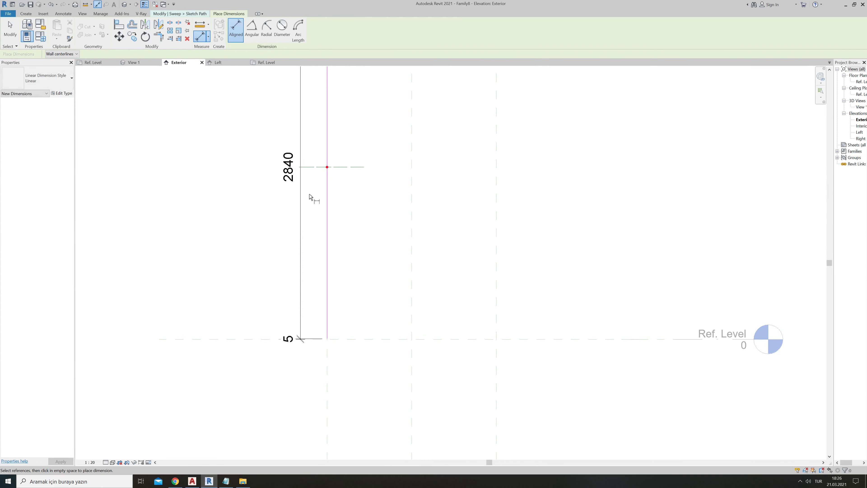
key("Escape")
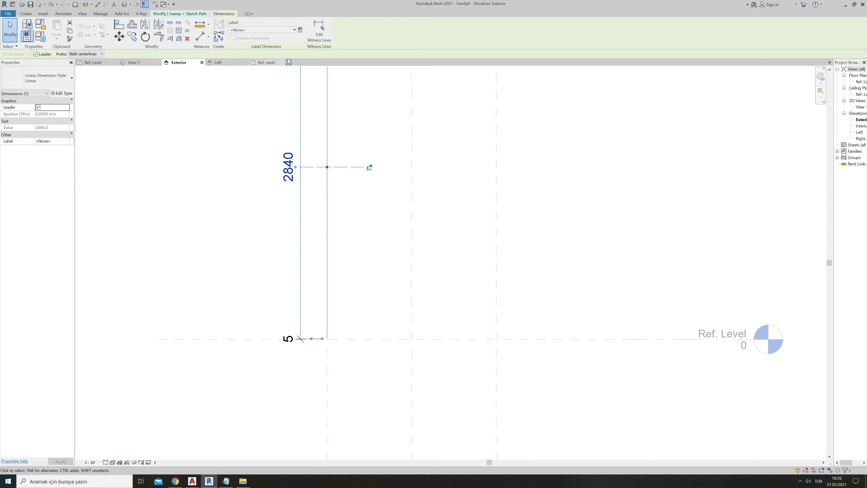
- Label the 2840 dimension with a new Height parameter
left_click(300, 30)
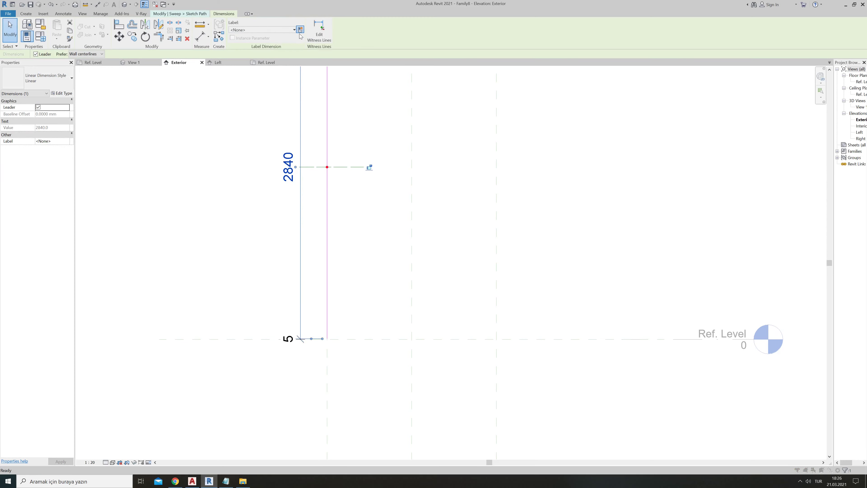
type("Height")
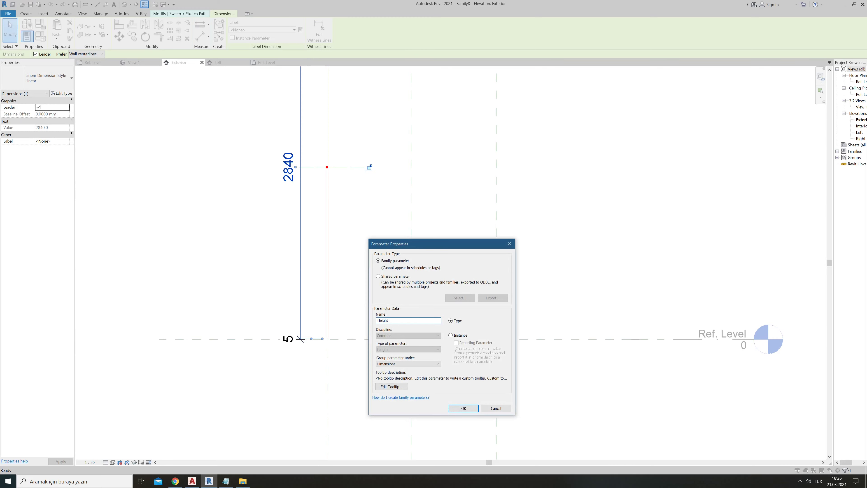
left_click(458, 409)
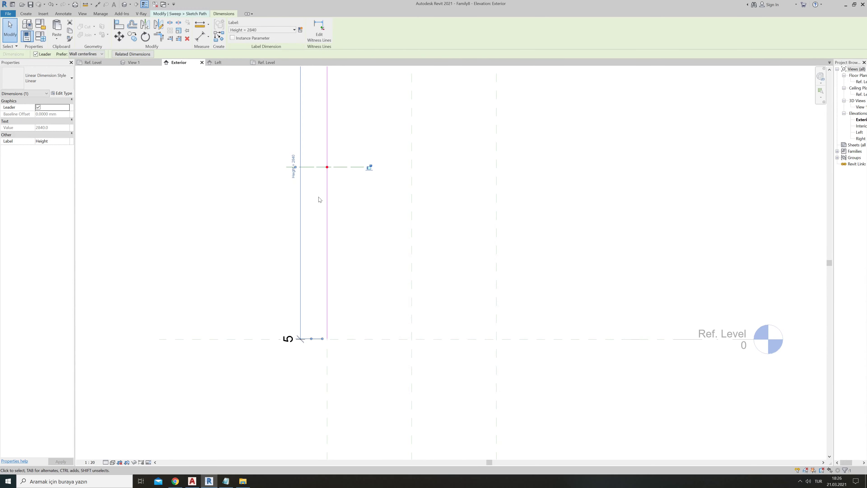
key("Escape")
- Change Height to 3090 and finish the sweep path sketch
double_click(295, 159)
type("3090")
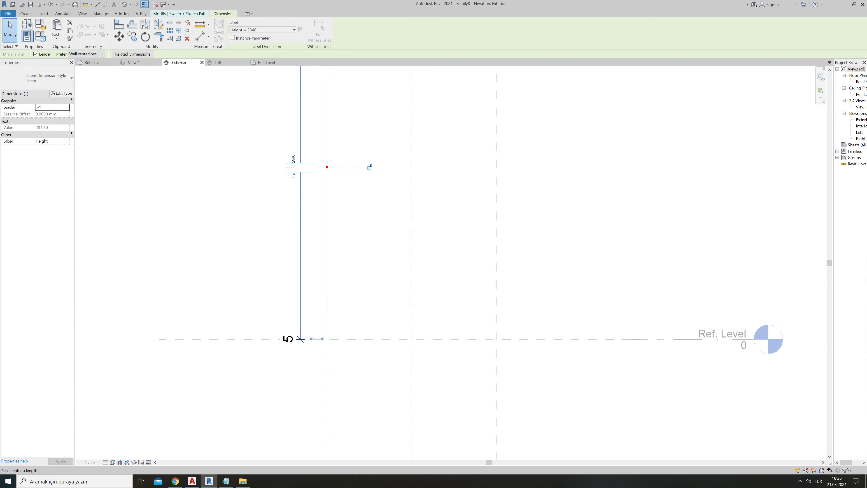
key("Return")
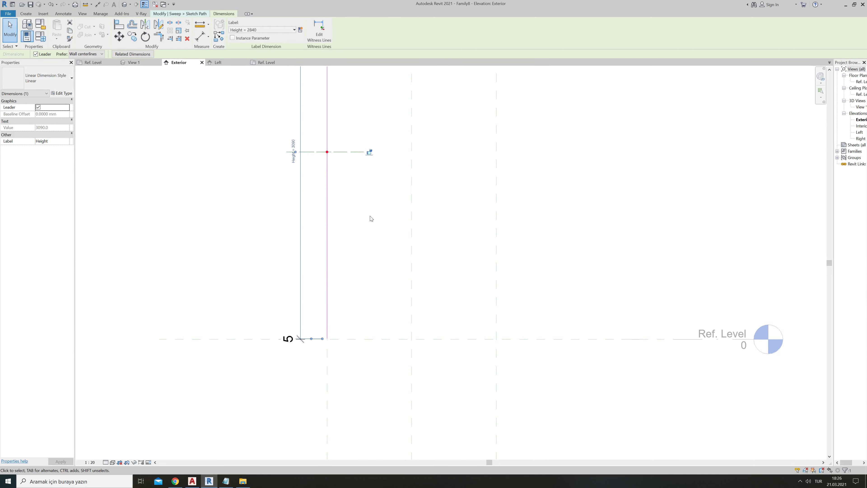
key("Escape")
middle_click_drag(347, 238, 297, 299)
scroll(301, 277, "down", 2)
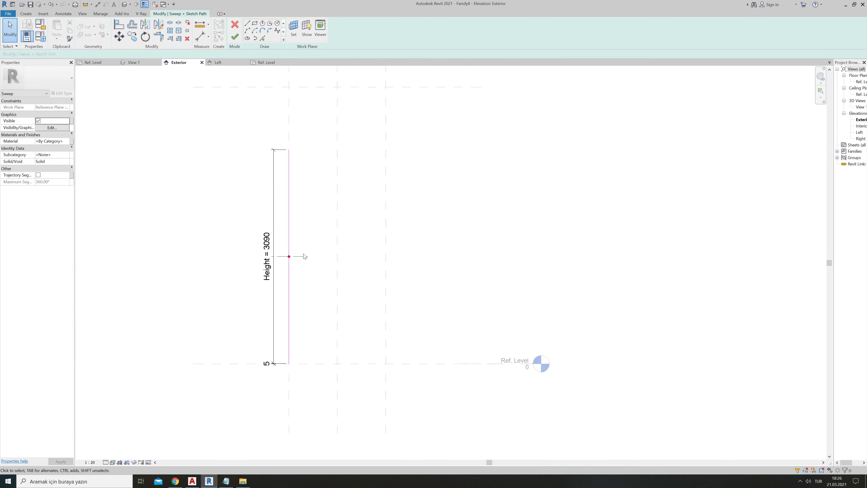
scroll(331, 295, "down", 1)
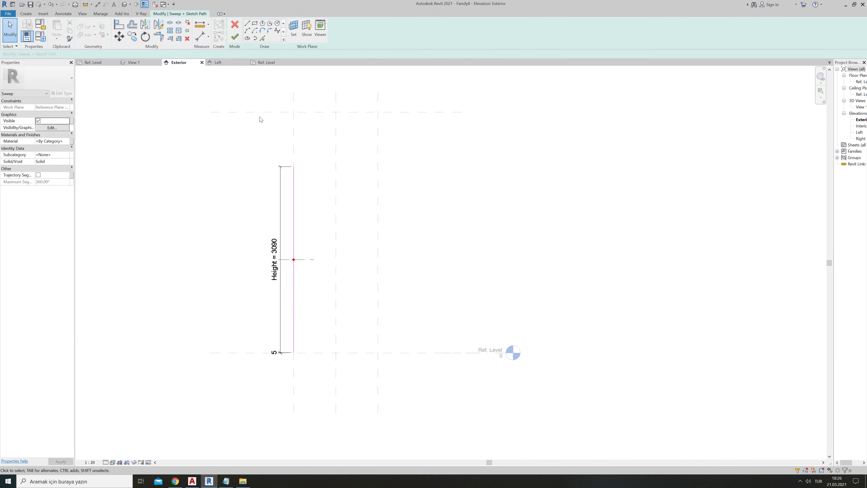
left_click(236, 38)
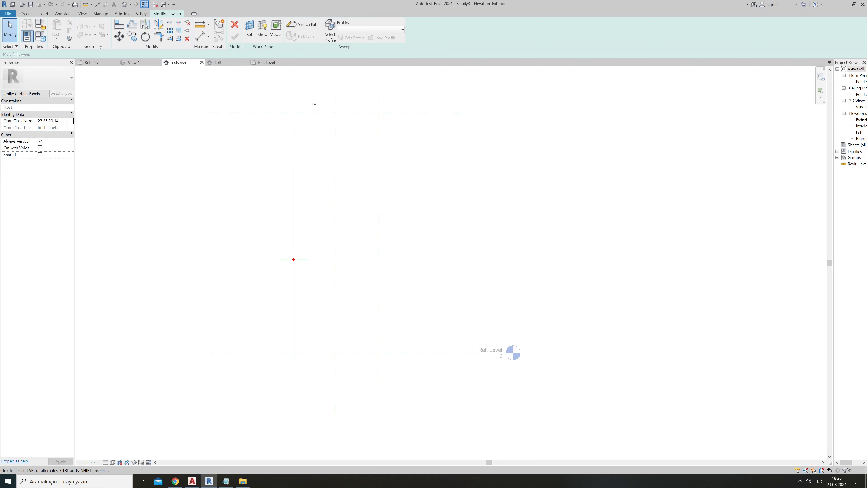
- Set the sweep profile to <By Sketch> and edit it on the Ref. Level floor plan
left_click(330, 31)
left_click(403, 30)
left_click(351, 35)
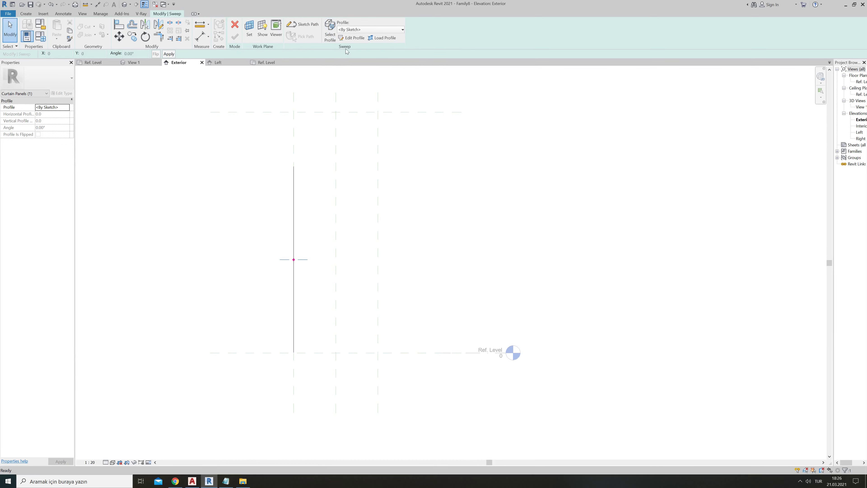
left_click(347, 38)
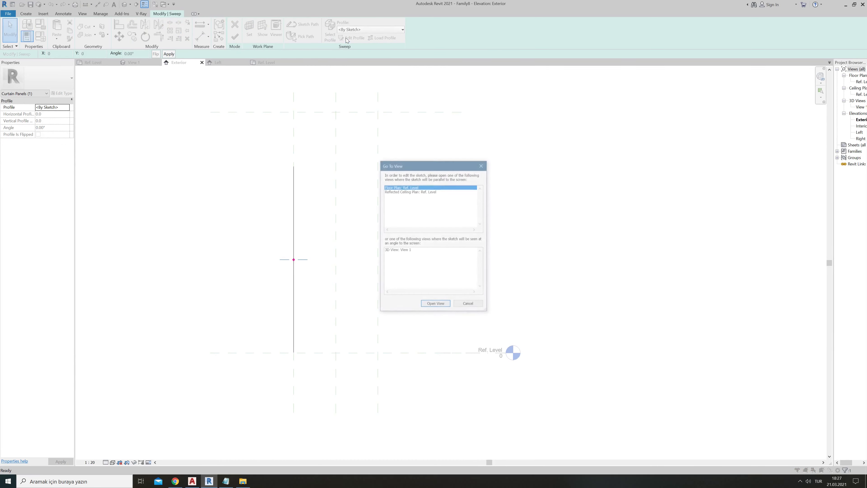
left_click(433, 305)
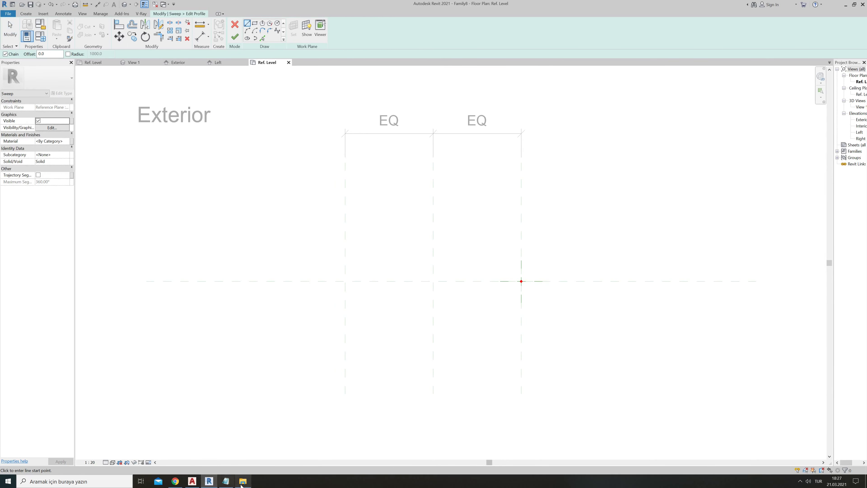
- Drag vertical.dwg into the profile sketch, explode it, and review the Notepad notes
left_click(242, 484)
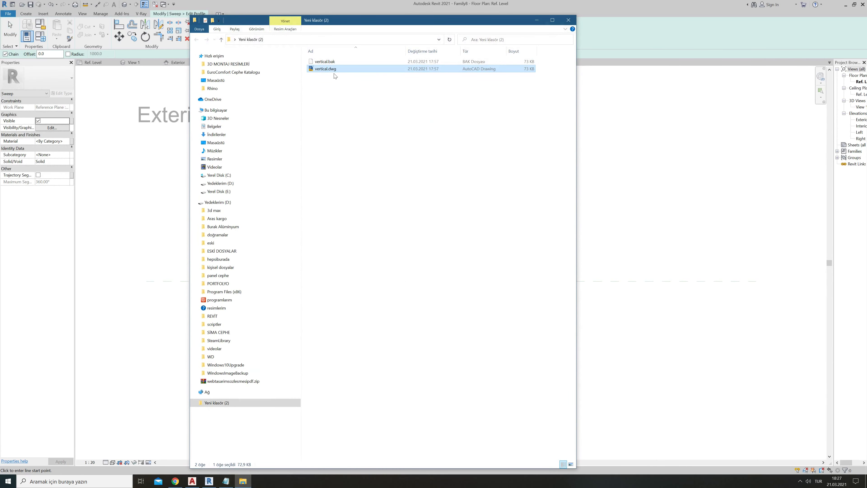
left_click_drag(335, 69, 146, 232)
left_click(448, 250)
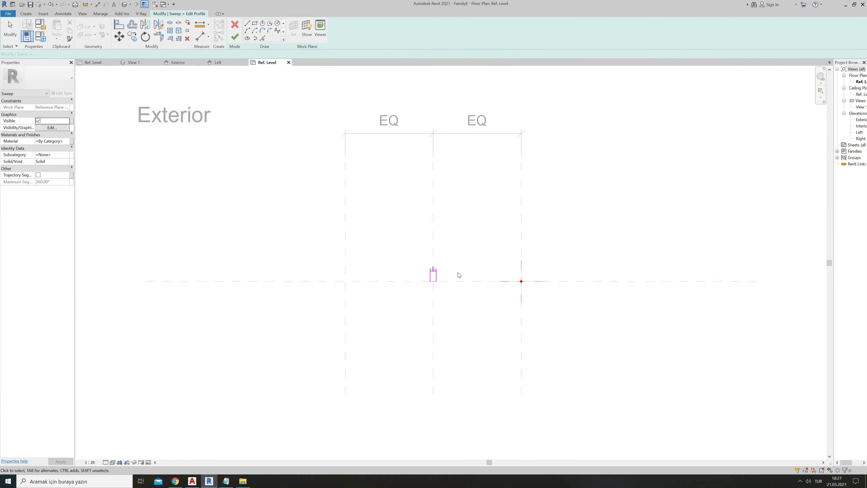
scroll(455, 265, "up", 2)
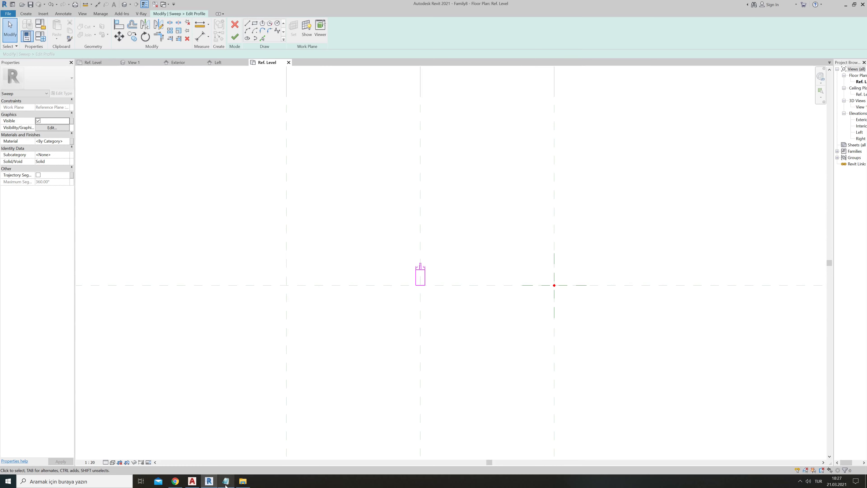
scroll(354, 306, "up", 3)
scroll(388, 265, "up", 3)
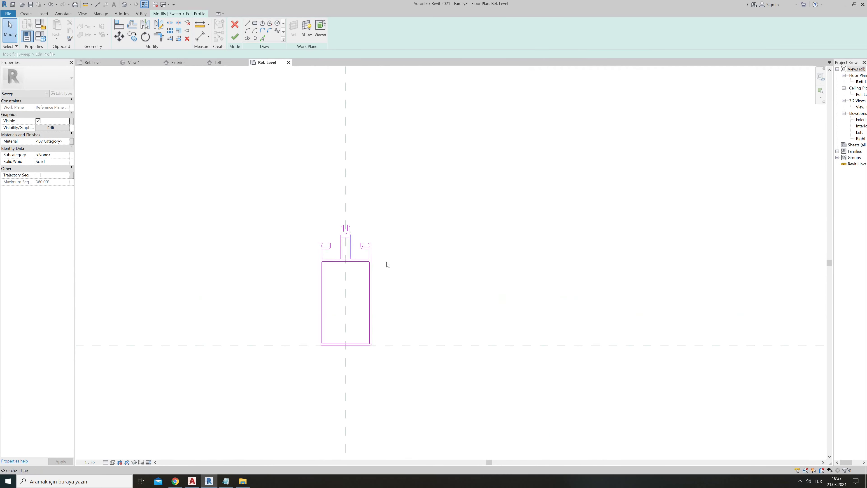
scroll(345, 240, "up", 4)
scroll(328, 205, "up", 5)
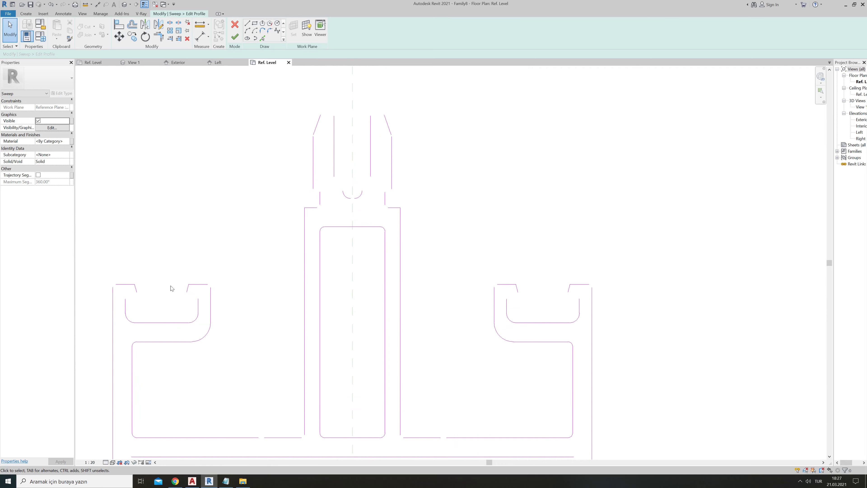
scroll(192, 274, "down", 5)
scroll(222, 260, "down", 4)
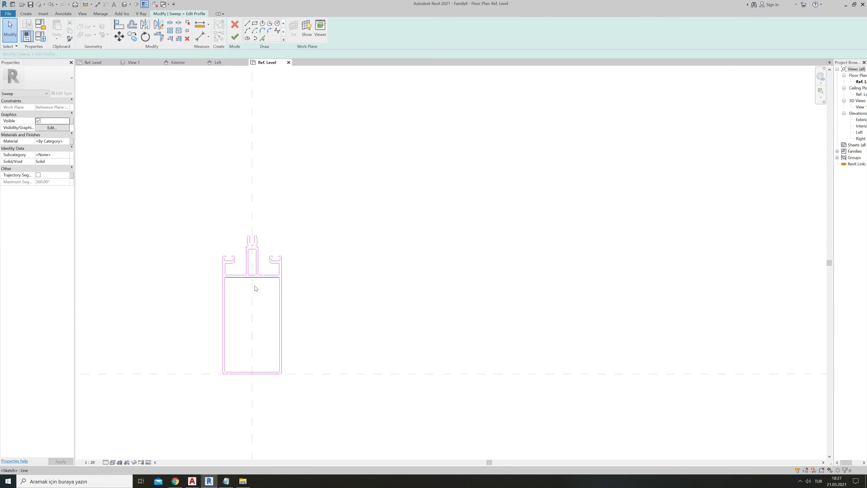
left_click(226, 481)
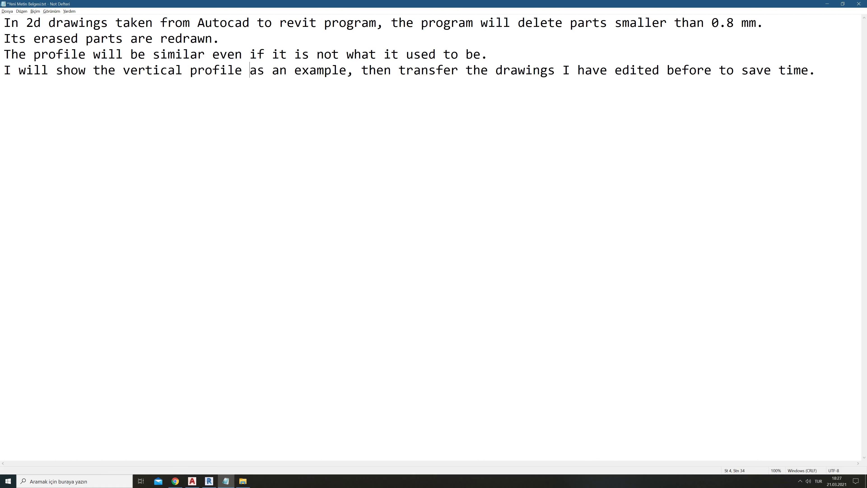
- Move the imported profile lines so their bottom midpoint sits on the reference-plane intersection
left_click(826, 4)
scroll(242, 333, "down", 3)
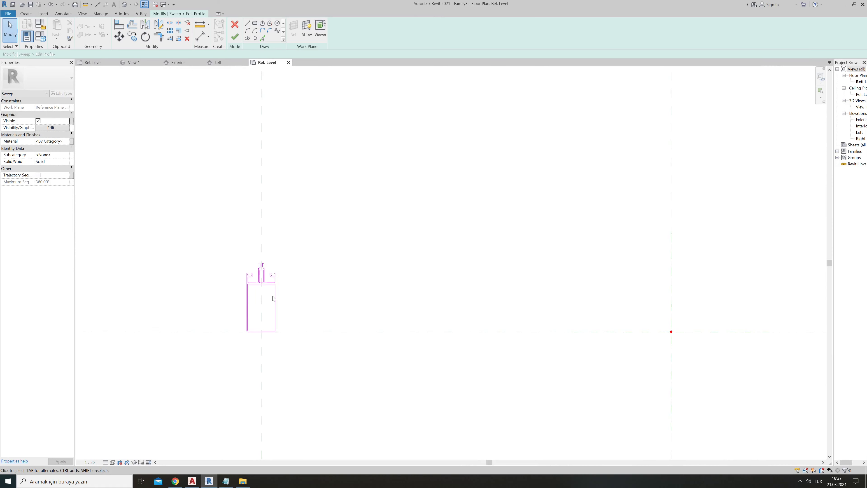
scroll(272, 296, "down", 3)
scroll(261, 316, "up", 1)
left_click_drag(253, 273, 342, 354)
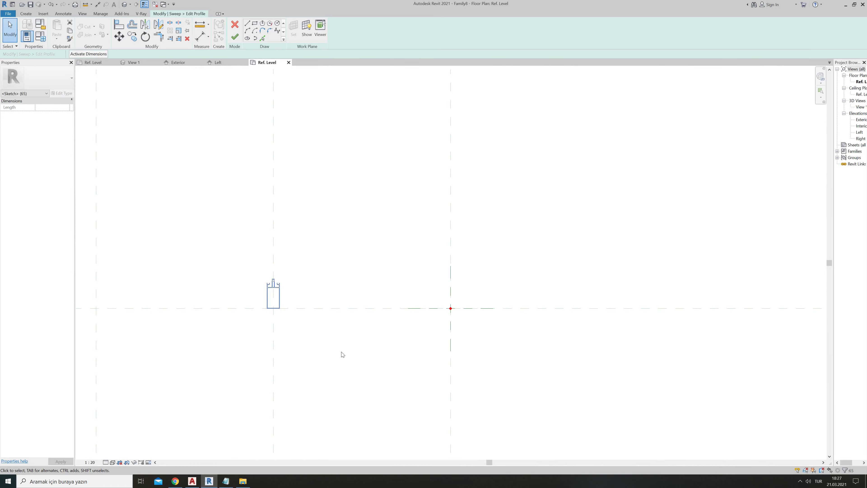
left_click(118, 36)
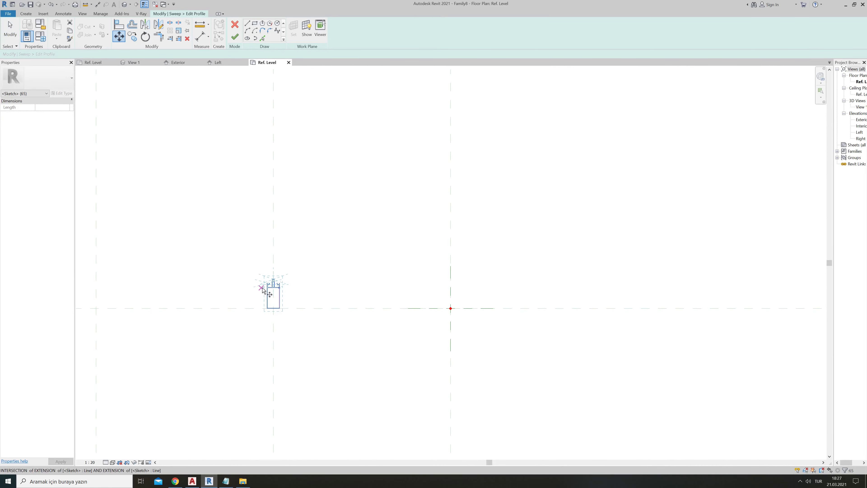
scroll(271, 290, "up", 2)
scroll(281, 313, "up", 2)
scroll(280, 297, "up", 2)
left_click(278, 296)
scroll(278, 297, "down", 3)
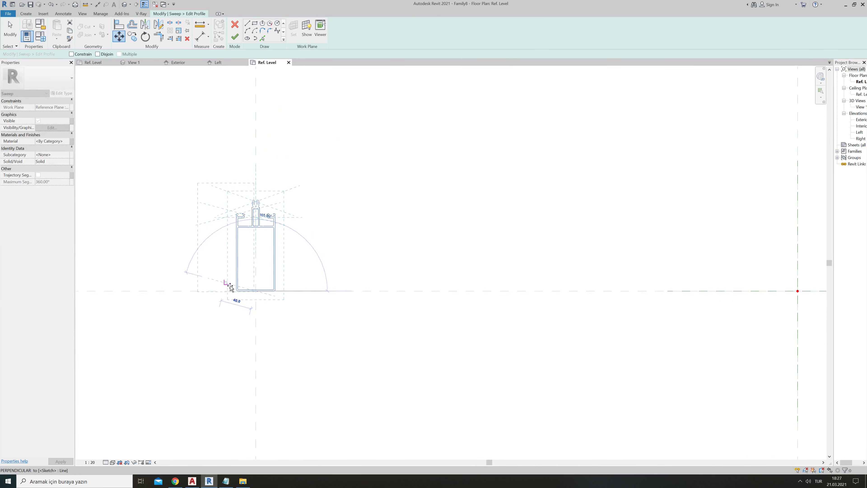
scroll(546, 283, "up", 3)
left_click(552, 279)
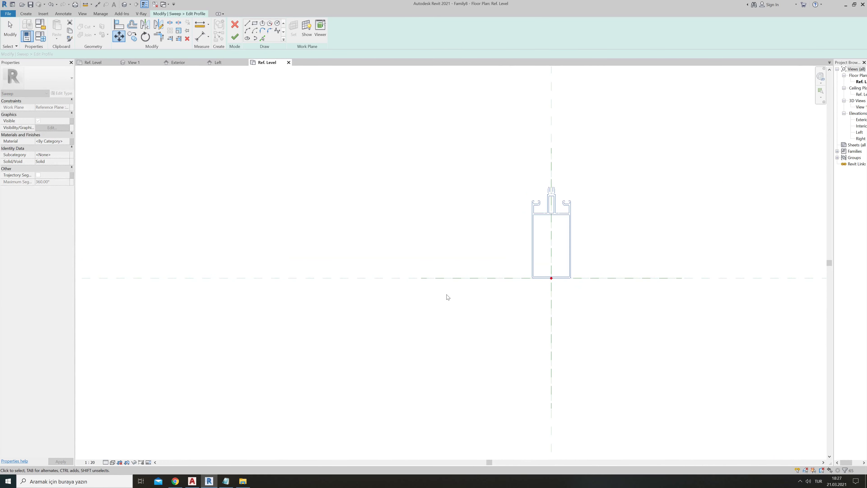
key("Escape")
- Close the profile's top-left corner by joining the short line to the left wall
scroll(598, 265, "down", 2)
scroll(484, 246, "up", 2)
scroll(481, 238, "up", 2)
scroll(444, 212, "up", 2)
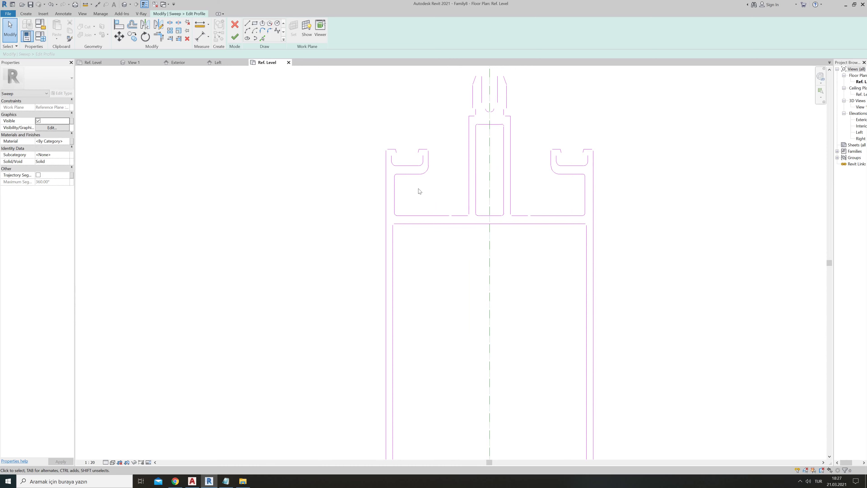
scroll(397, 149, "up", 2)
scroll(383, 142, "up", 1)
scroll(331, 167, "up", 2)
scroll(331, 167, "down", 1)
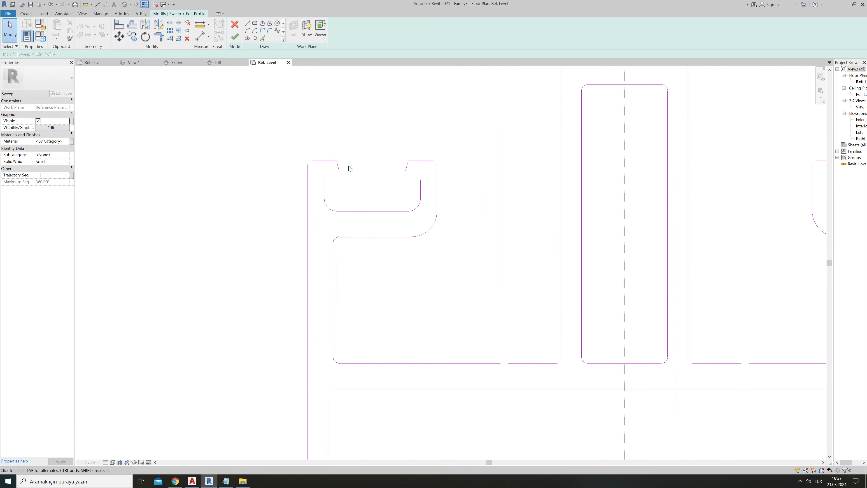
left_click(158, 35)
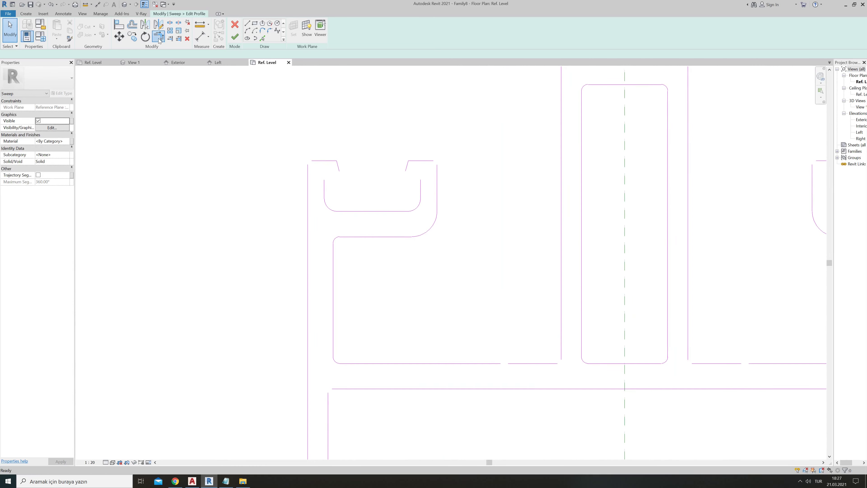
left_click(327, 162)
left_click(308, 180)
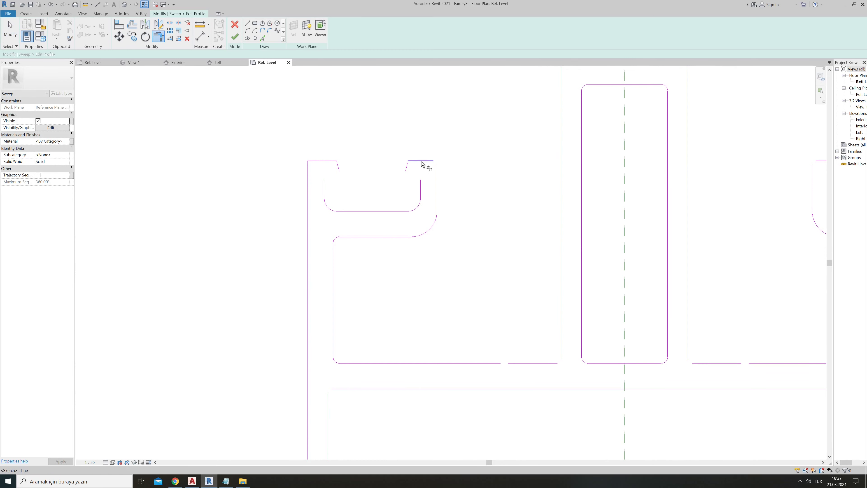
scroll(354, 212, "down", 3)
scroll(498, 350, "down", 3)
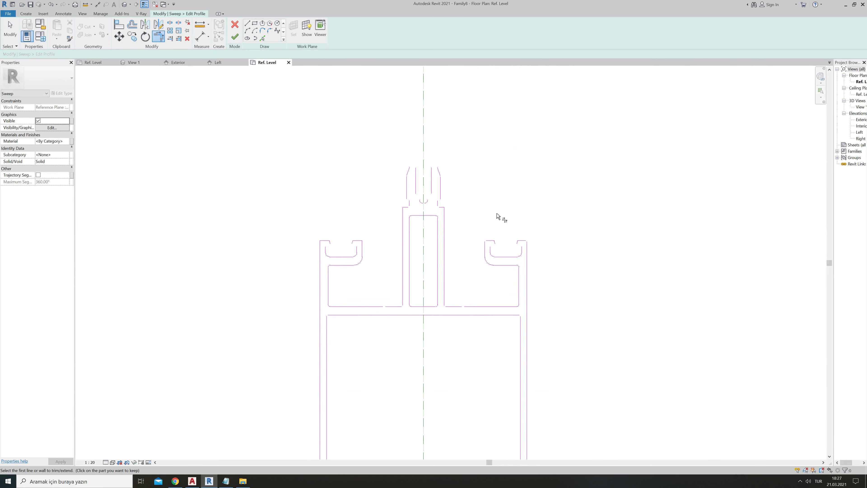
scroll(535, 310, "up", 2)
scroll(529, 260, "up", 3)
scroll(525, 216, "up", 1)
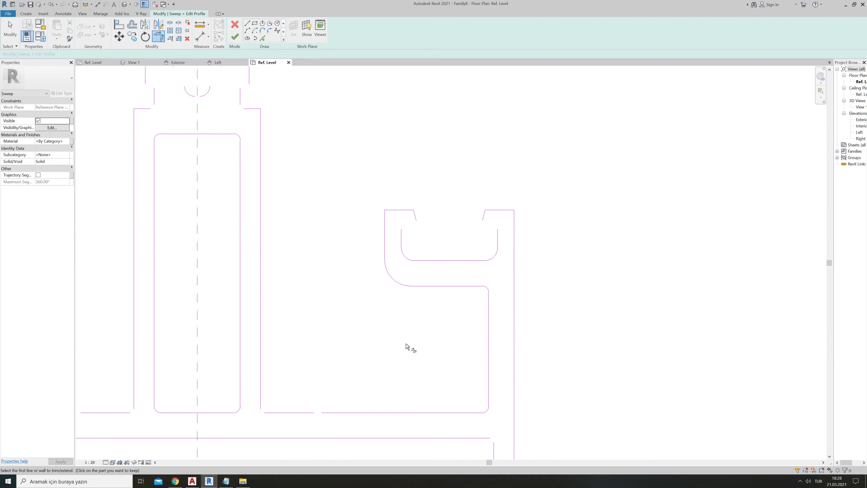
scroll(437, 271, "down", 3)
scroll(438, 314, "down", 3)
scroll(341, 342, "up", 2)
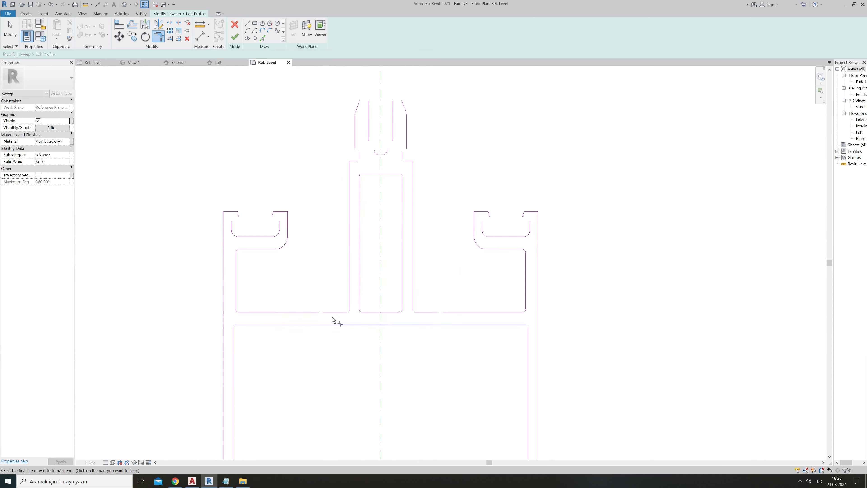
scroll(333, 319, "up", 1)
key("Escape")
- Delete the short stray bottom segments and extend the bottom line to meet the left wall
left_click(331, 314)
key("Delete")
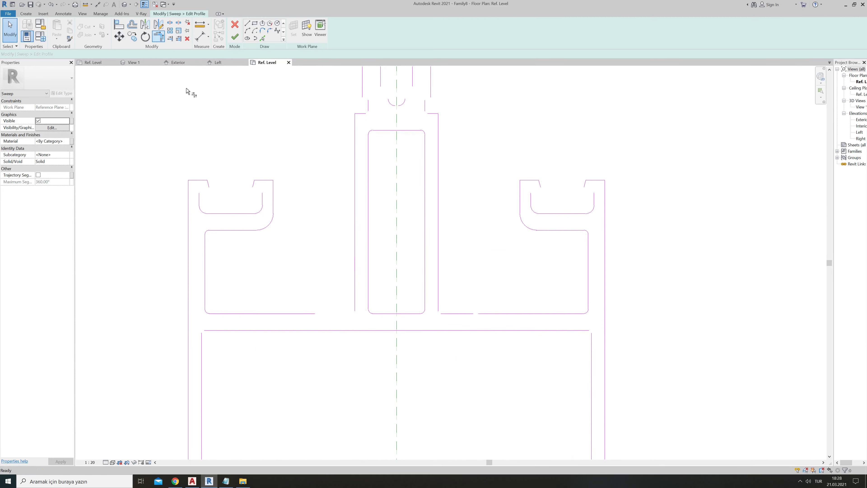
key("t")
key("r")
left_click(309, 313)
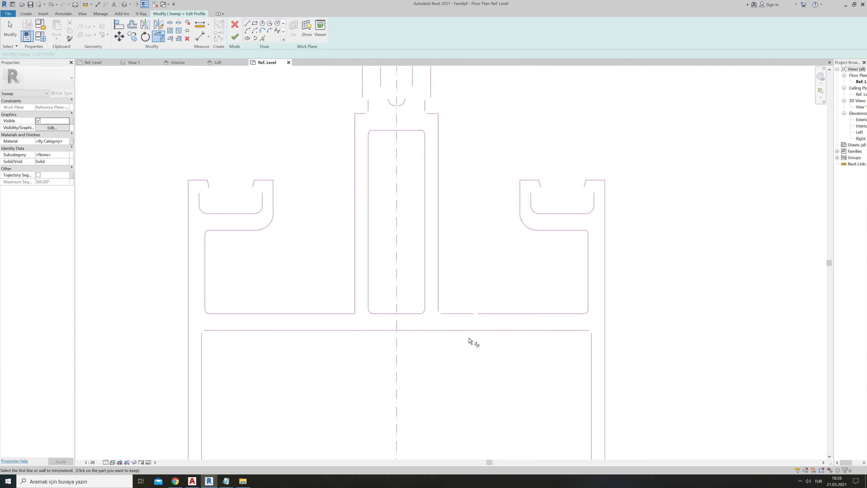
key("Escape")
key("Escape")
left_click(465, 313)
key("Delete")
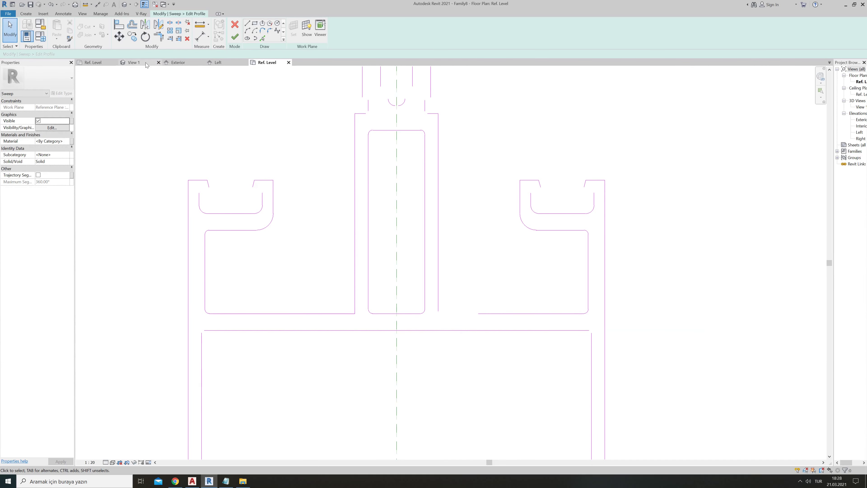
- Close the bottom-right corner by joining the bottom line to the vertical line
left_click(161, 37)
left_click(509, 314)
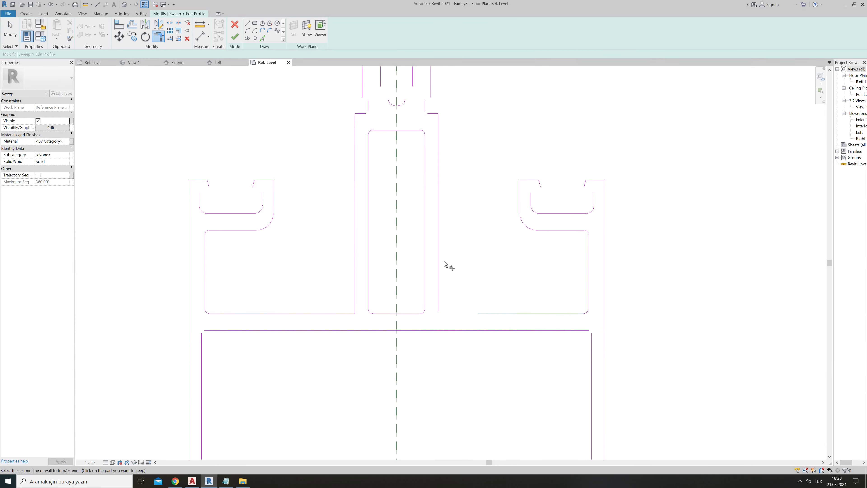
left_click(439, 266)
scroll(431, 356, "down", 3)
scroll(430, 328, "down", 2)
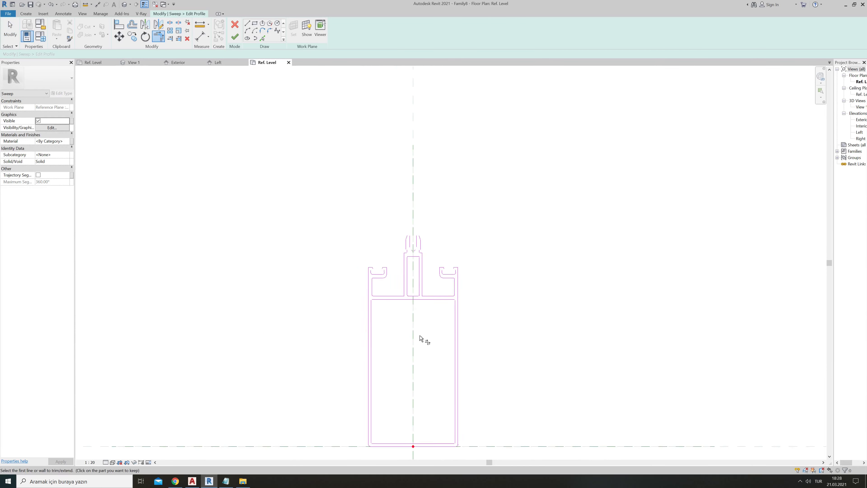
scroll(422, 339, "down", 1)
scroll(403, 421, "up", 1)
scroll(422, 271, "up", 1)
scroll(426, 151, "up", 4)
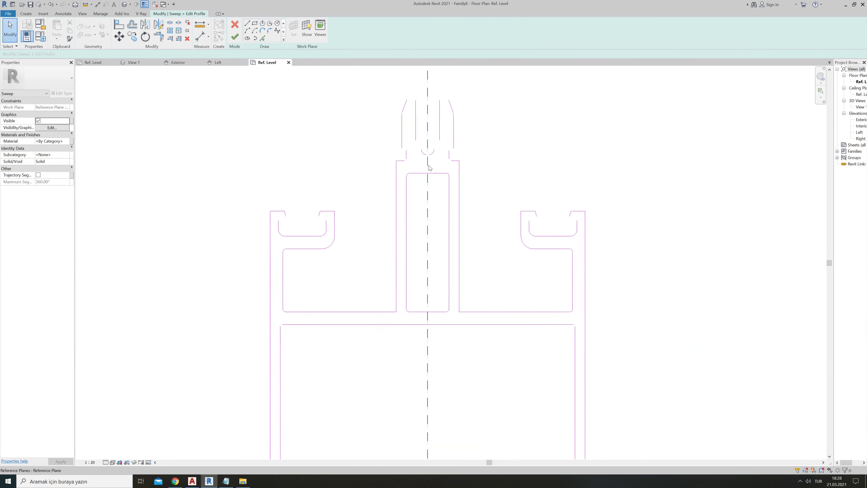
scroll(426, 151, "up", 1)
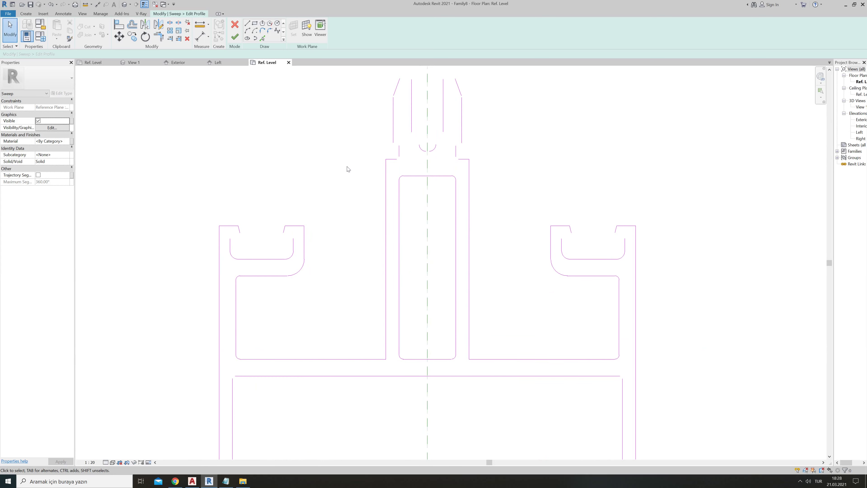
- Draw a short closing line at the profile's top neck
left_click(248, 22)
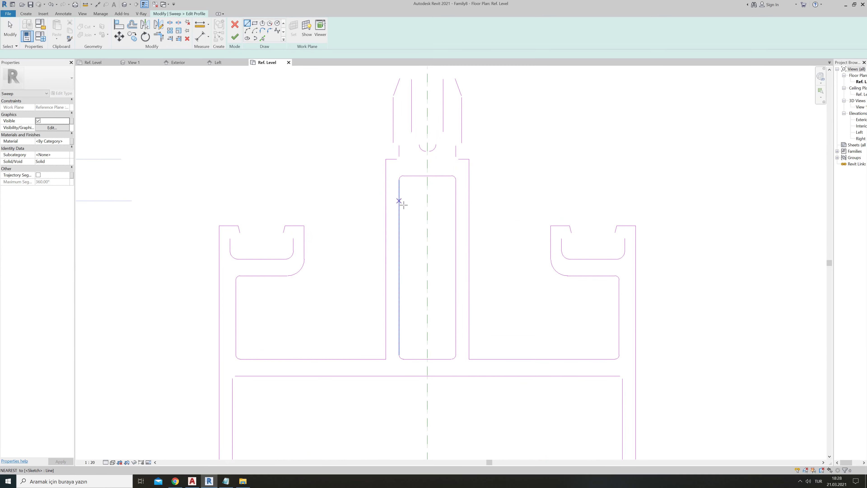
left_click(399, 151)
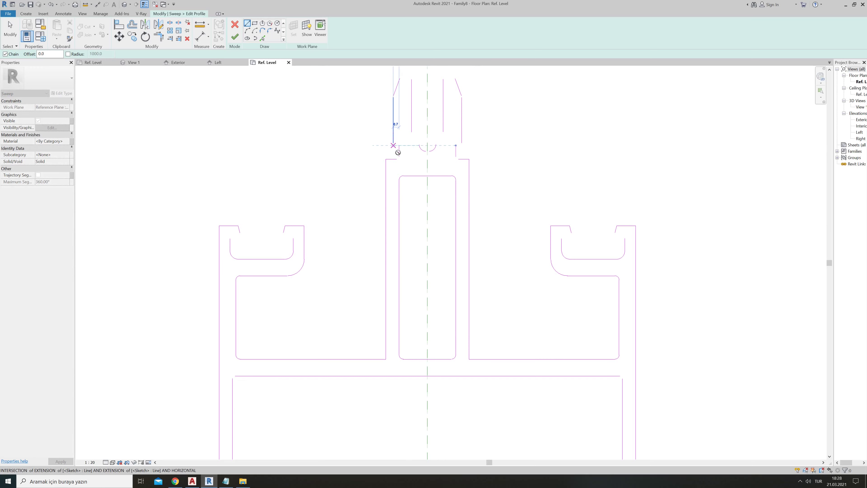
left_click(396, 140)
key("Escape")
key("Escape")
- Window-select every profile sketch line and delete them all
scroll(359, 197, "down", 3)
scroll(362, 323, "down", 1)
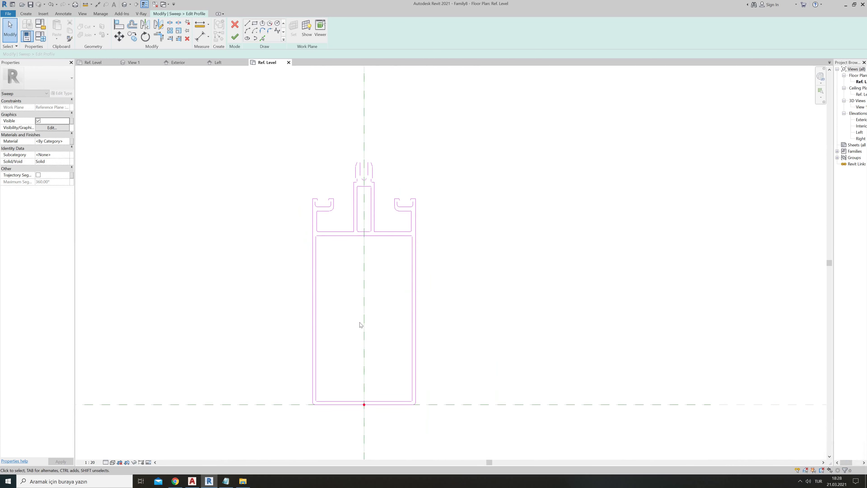
scroll(324, 357, "down", 1)
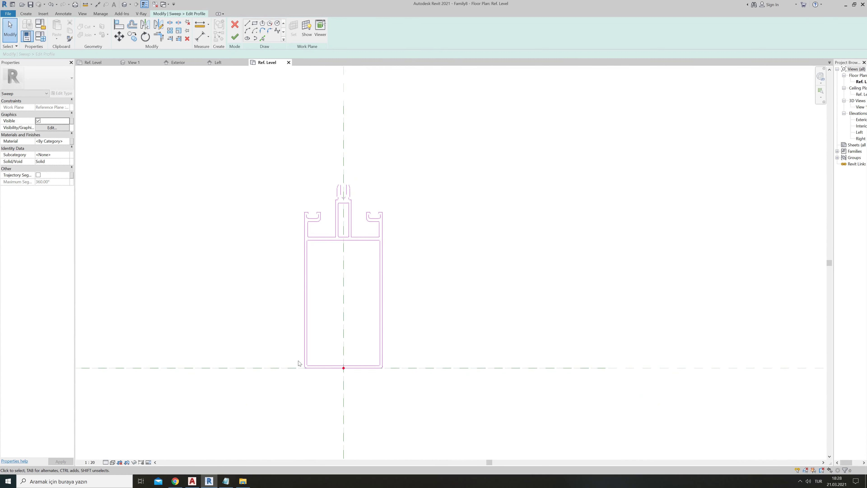
left_click_drag(269, 397, 437, 142)
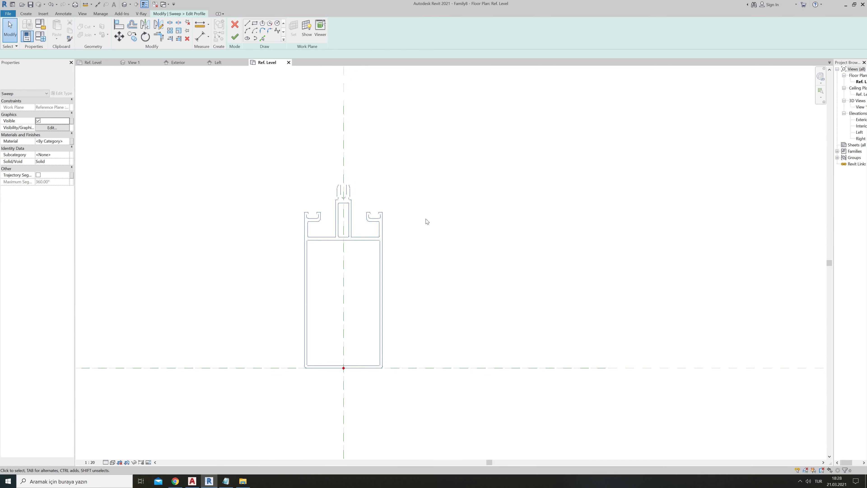
key("Delete")
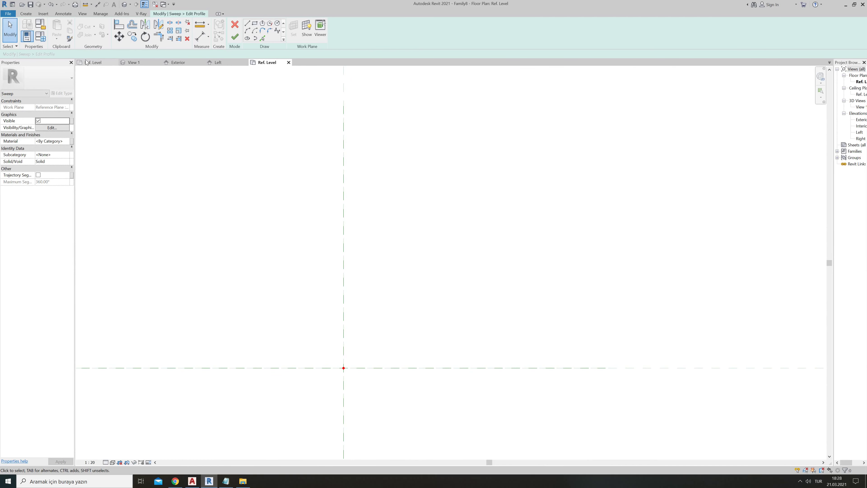
- Copy the mullion profile from Family7 and paste it into the Family8 profile sketch
left_click(86, 62)
left_click_drag(152, 435, 277, 241)
left_click(280, 65)
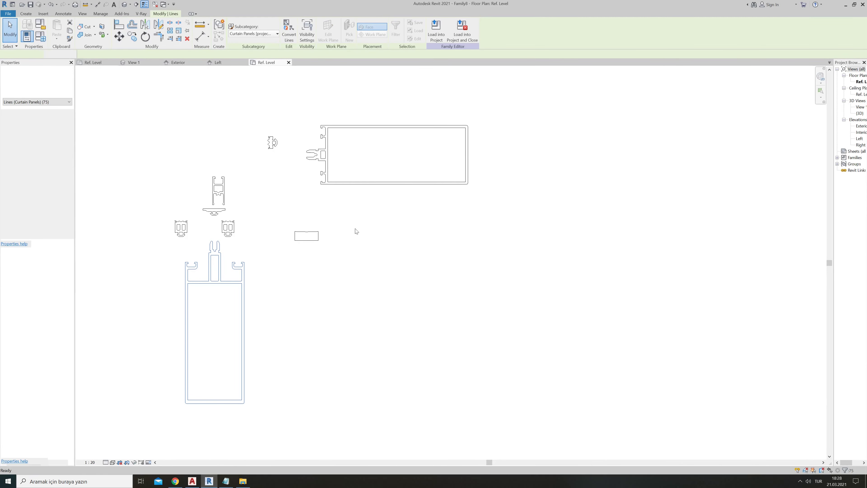
key("ctrl+v")
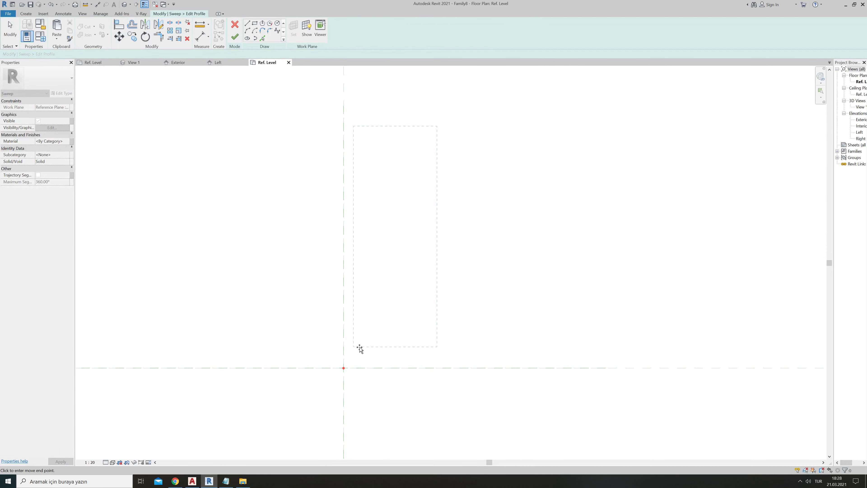
left_click(381, 324)
- Move the pasted profile's bottom midpoint onto the reference-plane intersection and finish the profile
left_click_drag(364, 345, 482, 155)
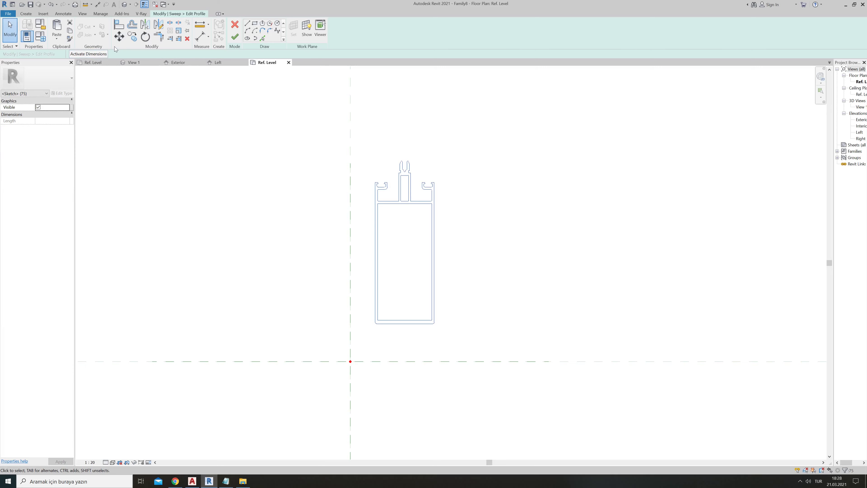
left_click(119, 36)
left_click(404, 324)
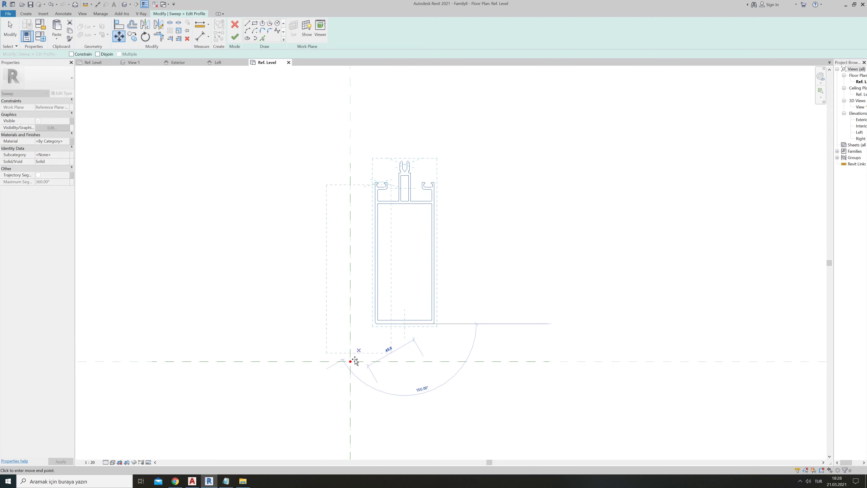
left_click(350, 361)
scroll(340, 215, "up", 5)
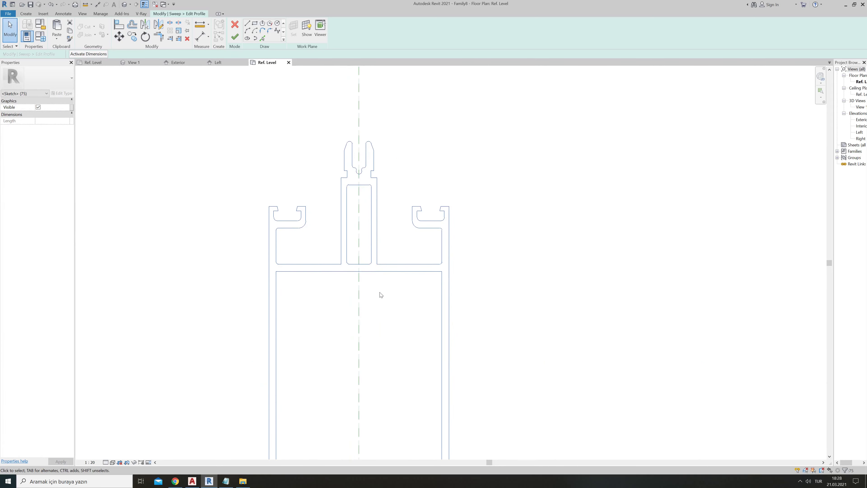
scroll(343, 169, "up", 3)
key("Escape")
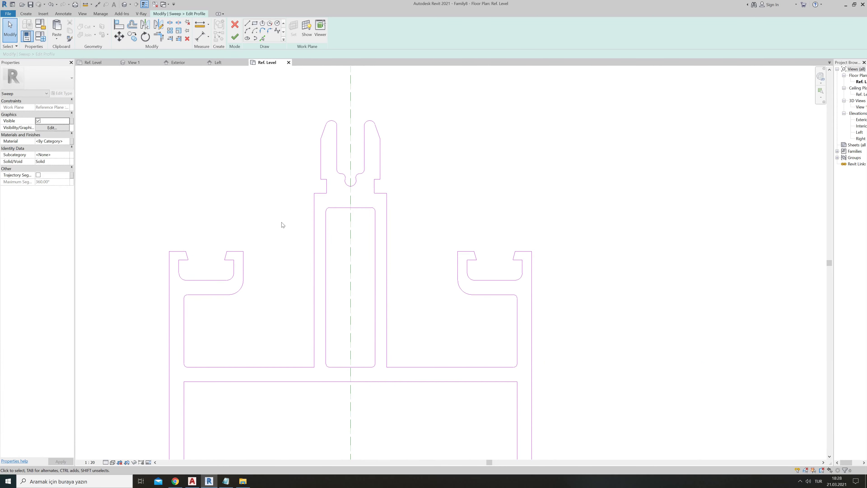
scroll(284, 222, "down", 1)
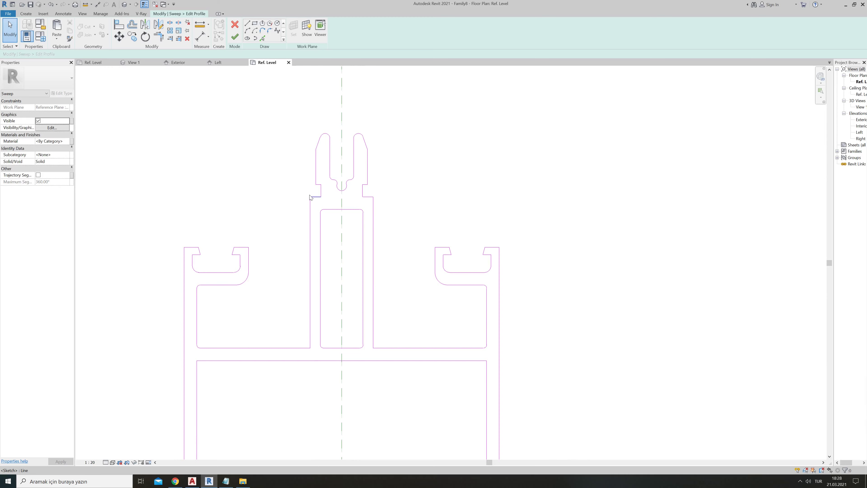
scroll(310, 192, "down", 1)
scroll(310, 185, "down", 5)
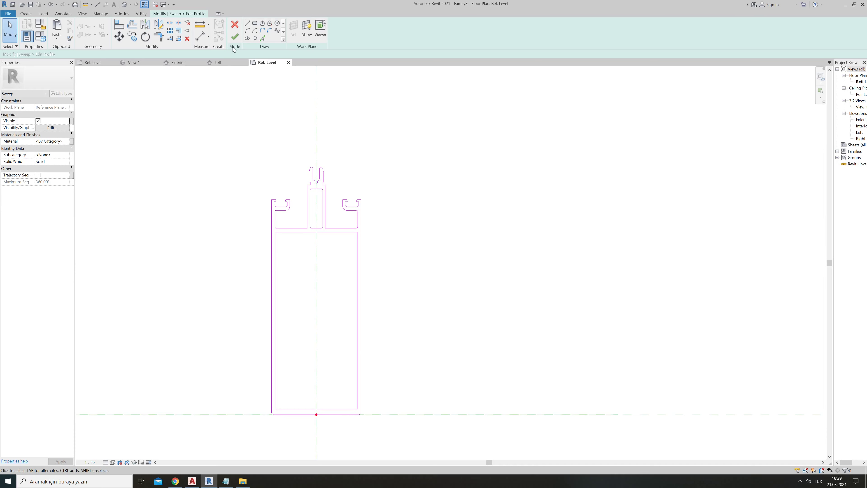
left_click(234, 39)
- Finish the sweep, then flex Height to 500 and back to 3090 in Family Types
left_click(234, 38)
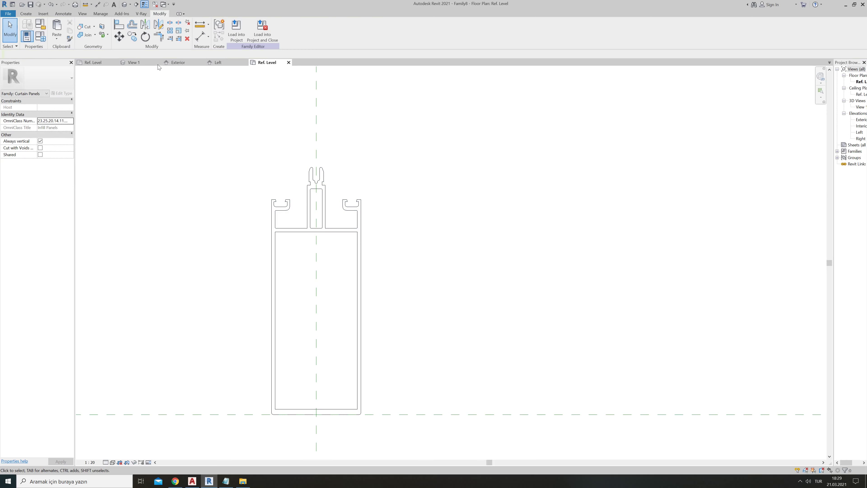
left_click(125, 4)
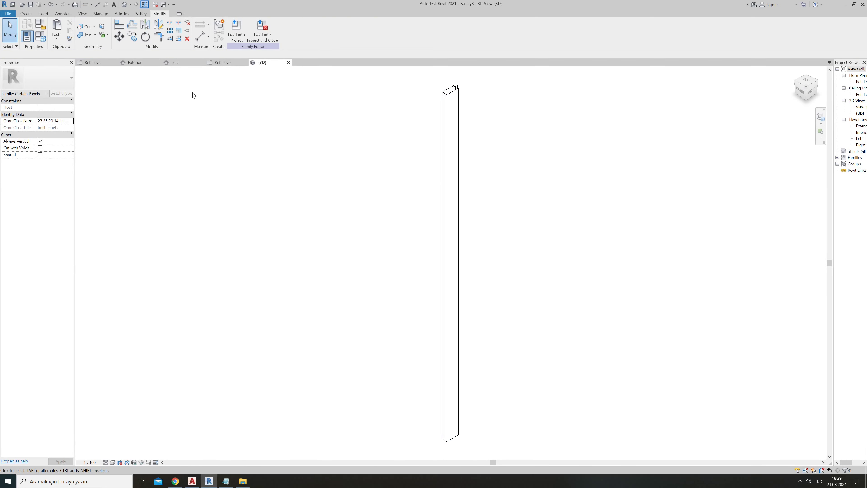
left_click(31, 34)
left_click(703, 169)
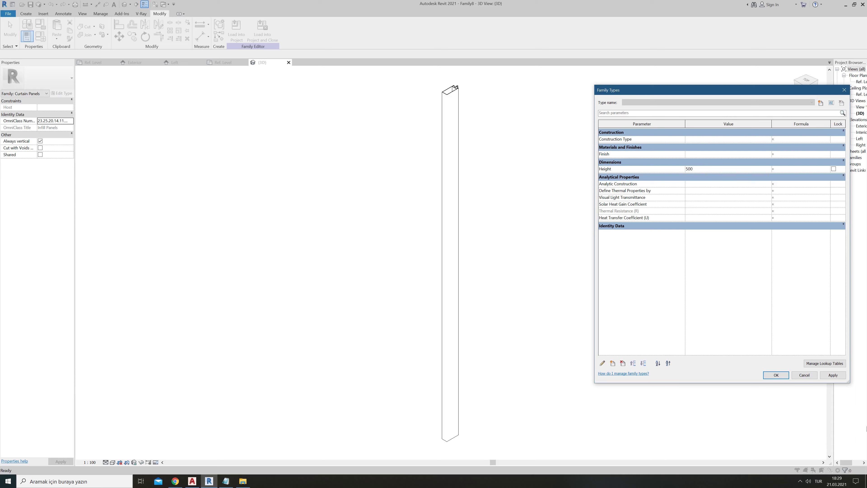
left_click(833, 376)
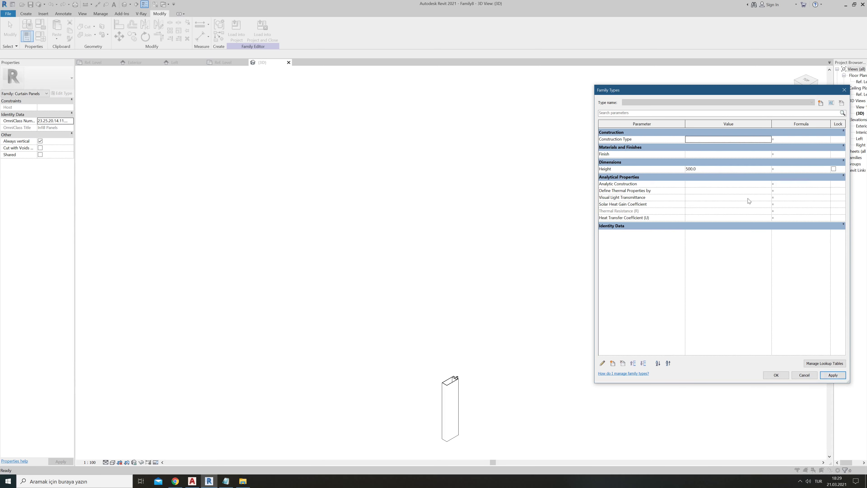
left_click(713, 169)
type("3090")
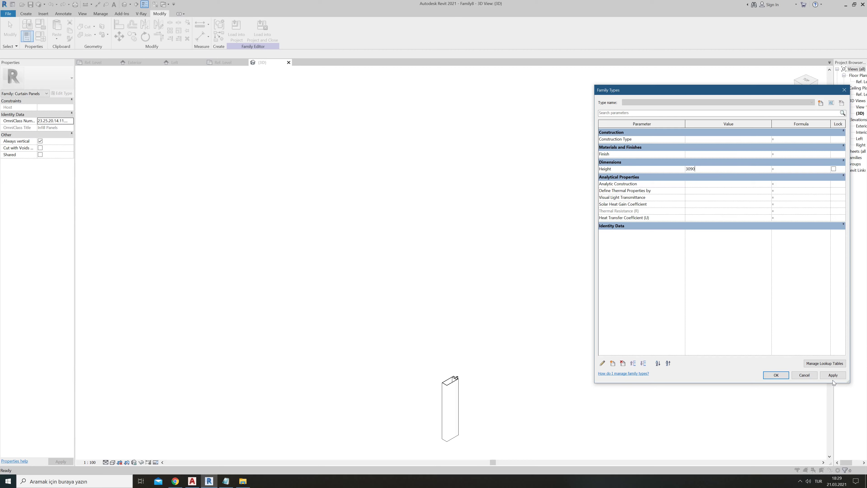
left_click(832, 376)
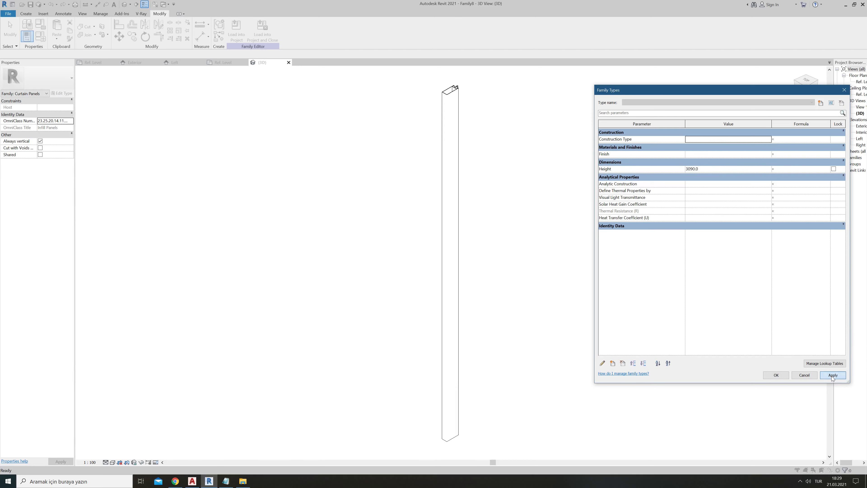
left_click(776, 377)
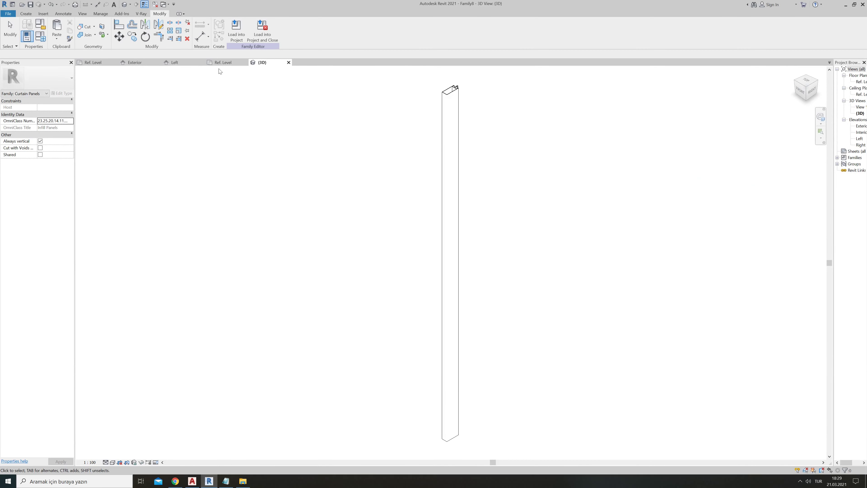
- From the Ref. Level plan, start a new sweep using Sketch Path
left_click(222, 64)
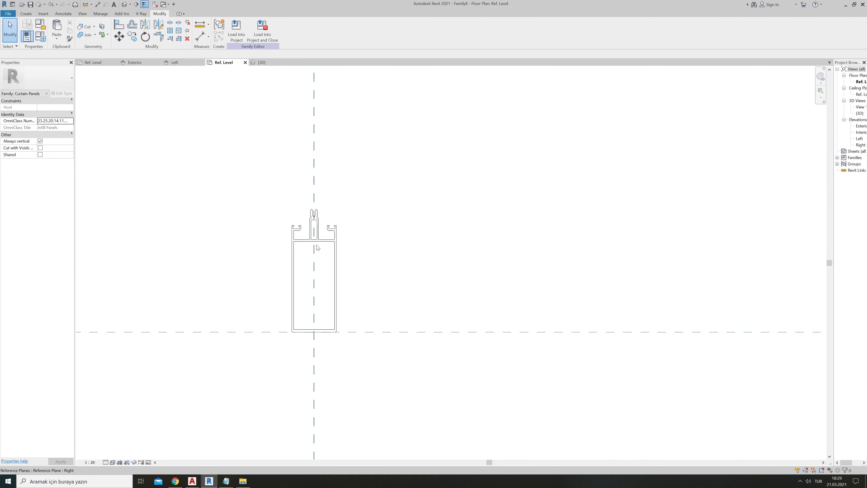
scroll(325, 245, "down", 5)
scroll(309, 271, "up", 2)
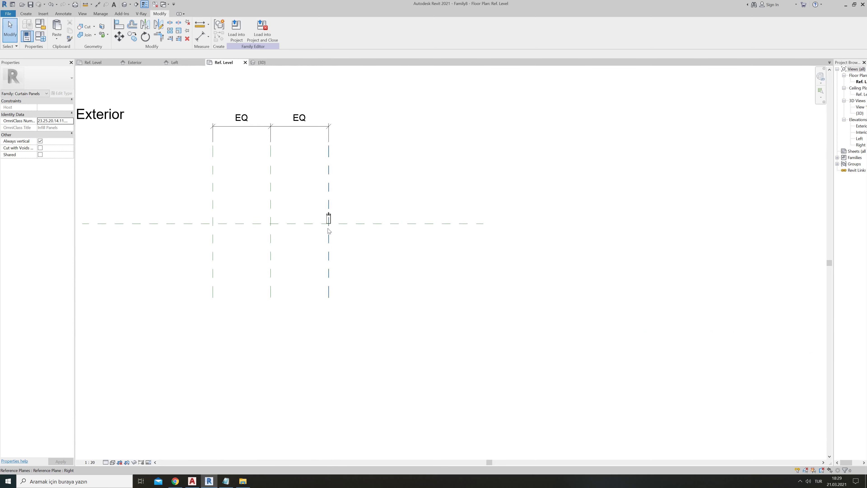
scroll(325, 214, "up", 5)
scroll(324, 185, "up", 3)
scroll(341, 246, "up", 2)
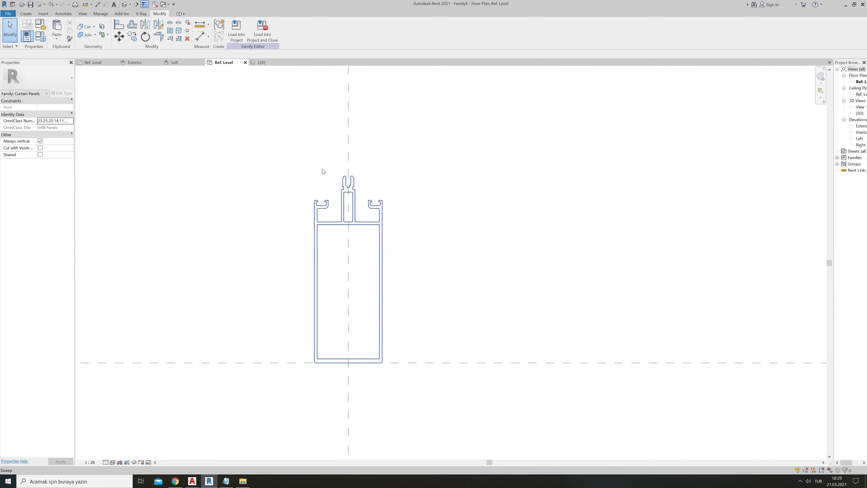
left_click(21, 14)
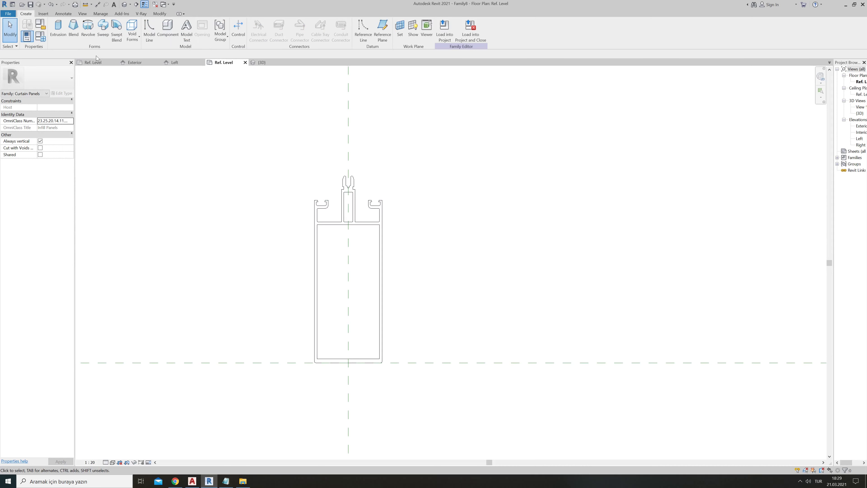
left_click(103, 29)
left_click(294, 31)
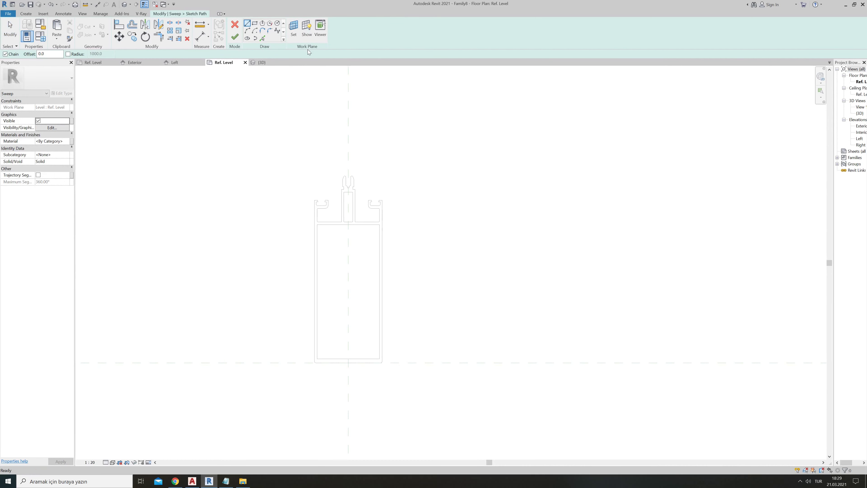
- Set the path's work plane to Center (Front/Back) and sketch it in the Exterior elevation
left_click(294, 32)
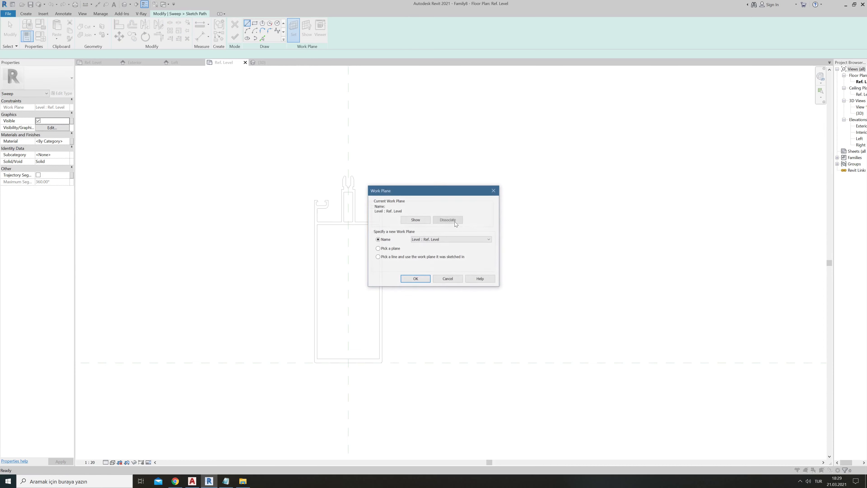
left_click(434, 240)
left_click(440, 249)
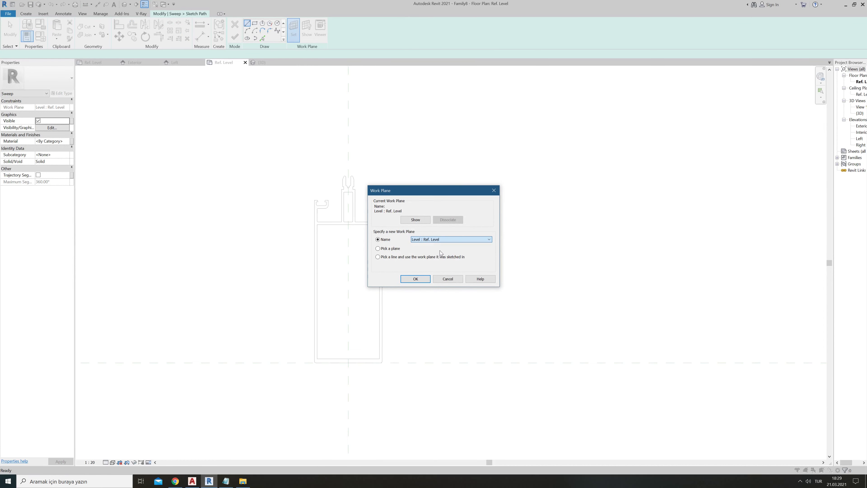
left_click(420, 280)
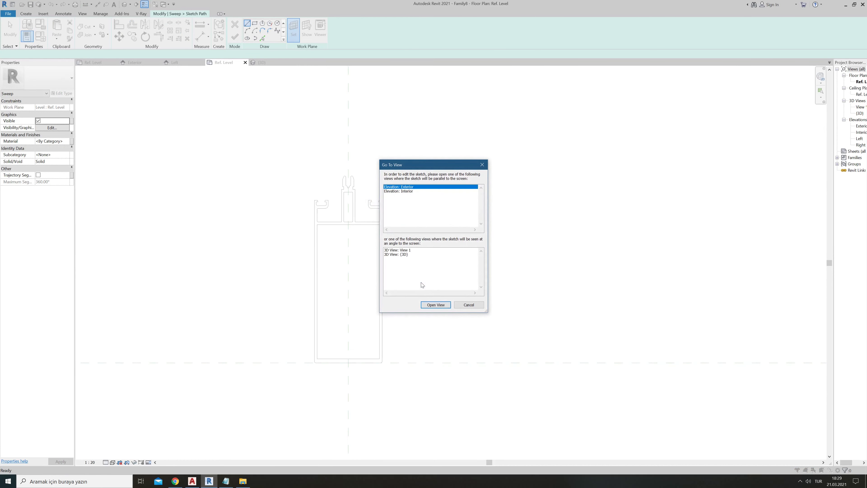
left_click(438, 305)
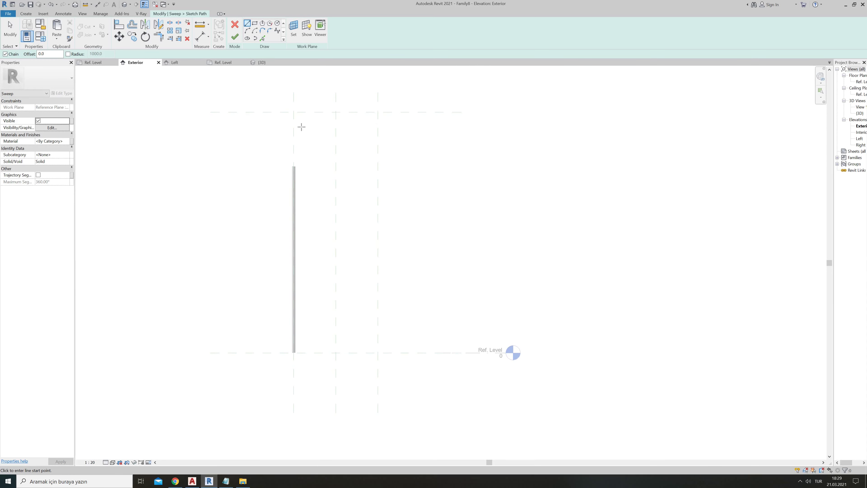
- Draw a vertical path line from the top down to the level
left_click(294, 133)
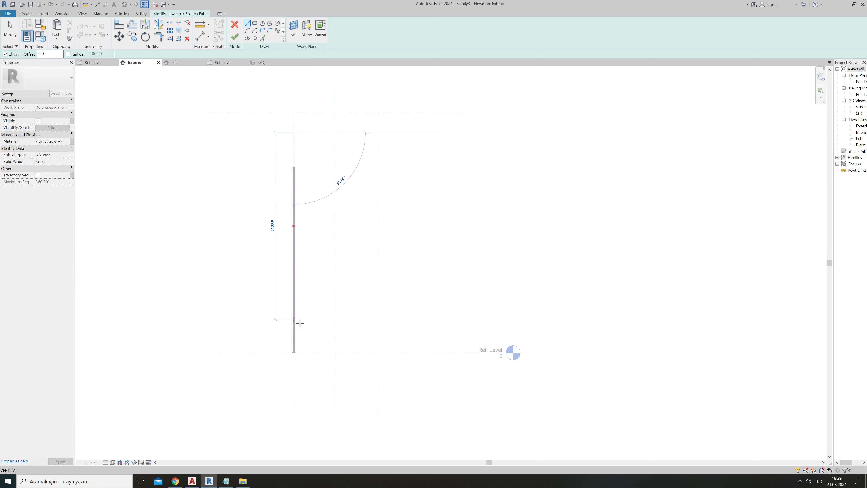
left_click(295, 337)
key("Escape")
key("Escape")
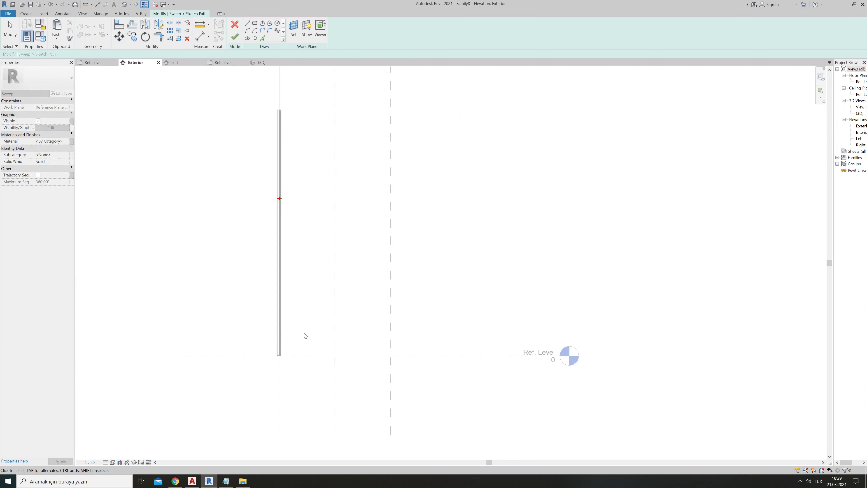
scroll(304, 335, "up", 1)
left_click(281, 116)
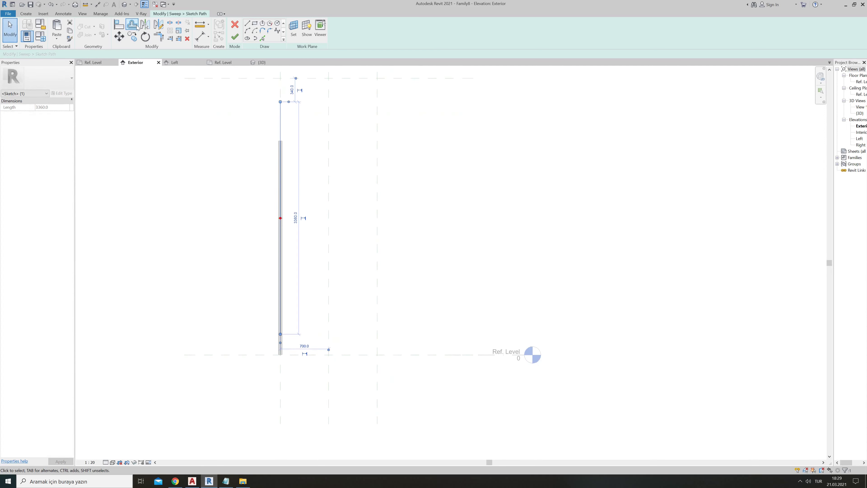
- Align the path's top end to the reference plane and lock it
left_click(120, 24)
scroll(290, 137, "up", 3)
scroll(270, 147, "up", 3)
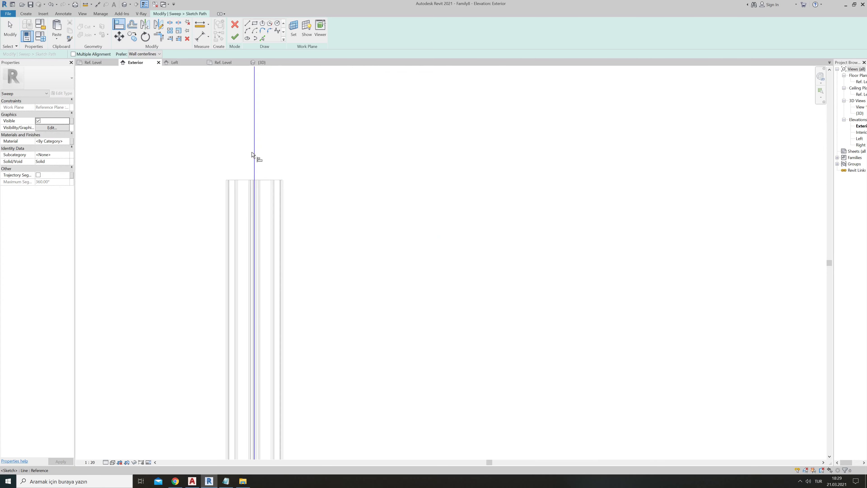
scroll(260, 167, "up", 3)
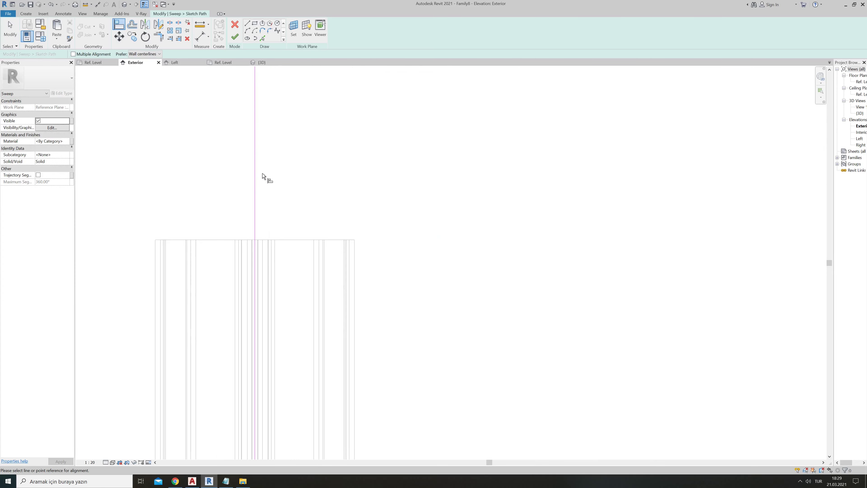
left_click(291, 243)
scroll(287, 260, "down", 2)
scroll(283, 287, "down", 4)
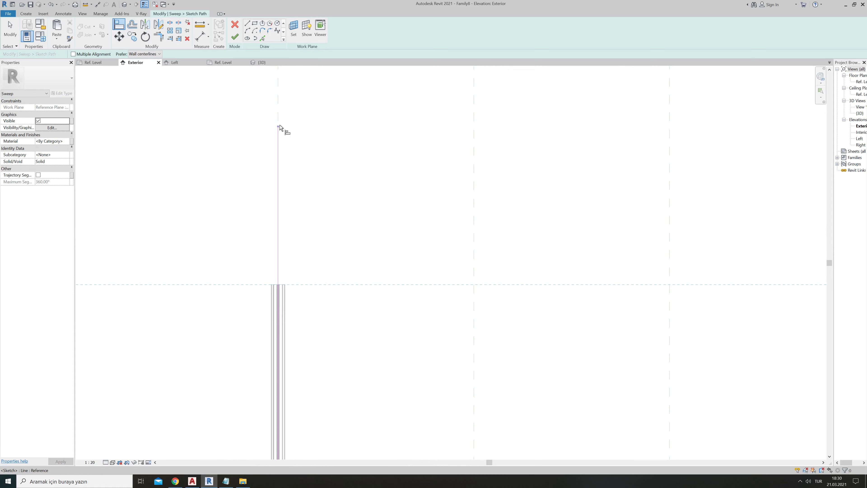
scroll(265, 289, "up", 1)
scroll(261, 296, "up", 4)
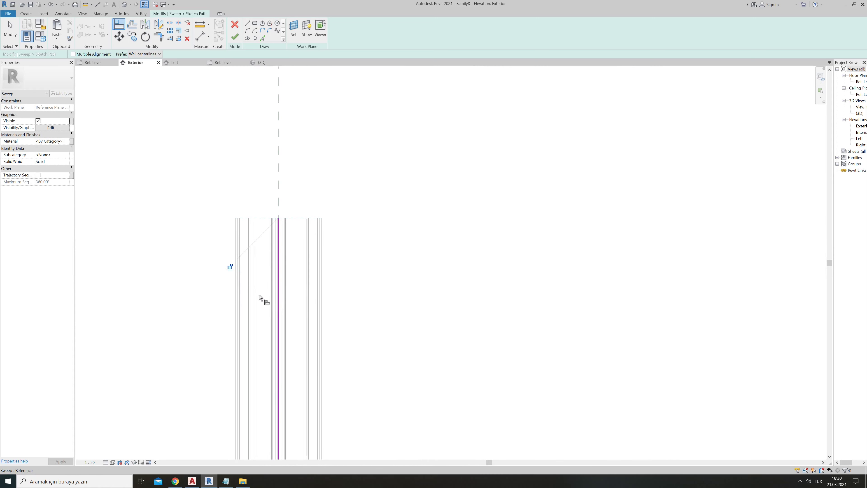
left_click(230, 268)
scroll(313, 131, "down", 3)
scroll(309, 192, "down", 2)
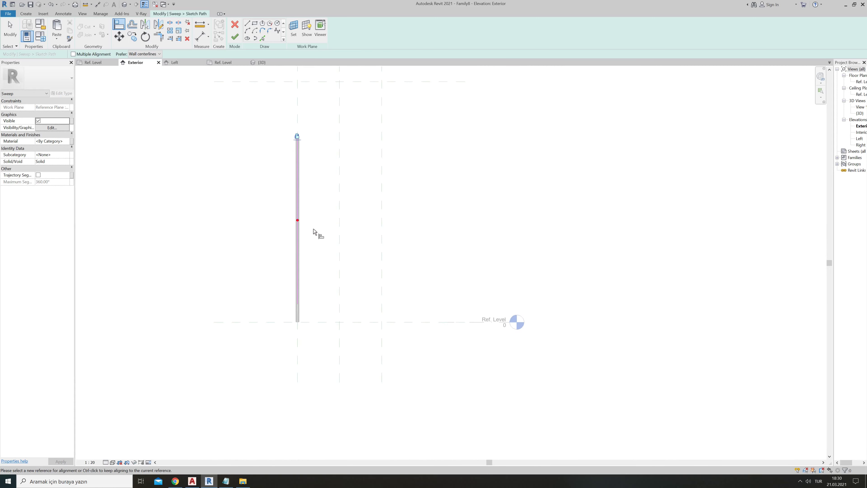
scroll(358, 296, "up", 2)
scroll(354, 299, "up", 2)
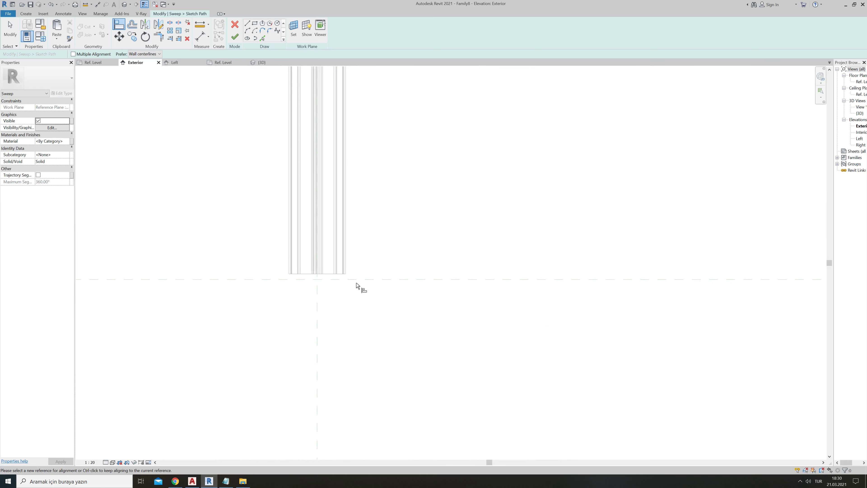
- Align the path's other end to the level line and finish the path sketch
left_click(327, 278)
scroll(301, 340, "down", 3)
scroll(302, 318, "down", 2)
scroll(302, 308, "up", 1)
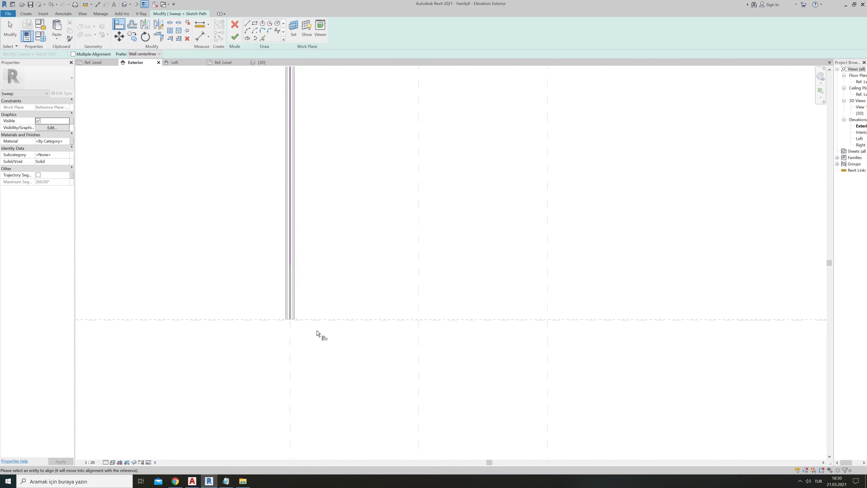
scroll(319, 335, "up", 1)
scroll(296, 281, "up", 1)
scroll(269, 266, "up", 2)
scroll(288, 234, "up", 2)
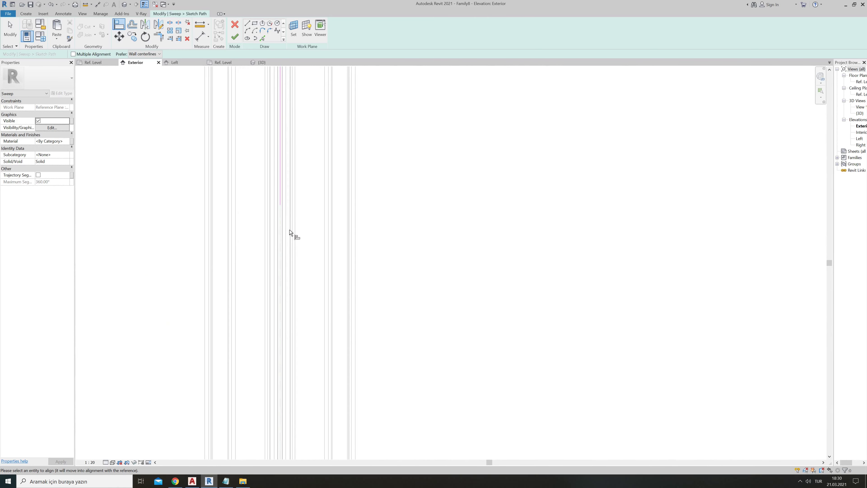
left_click(279, 211)
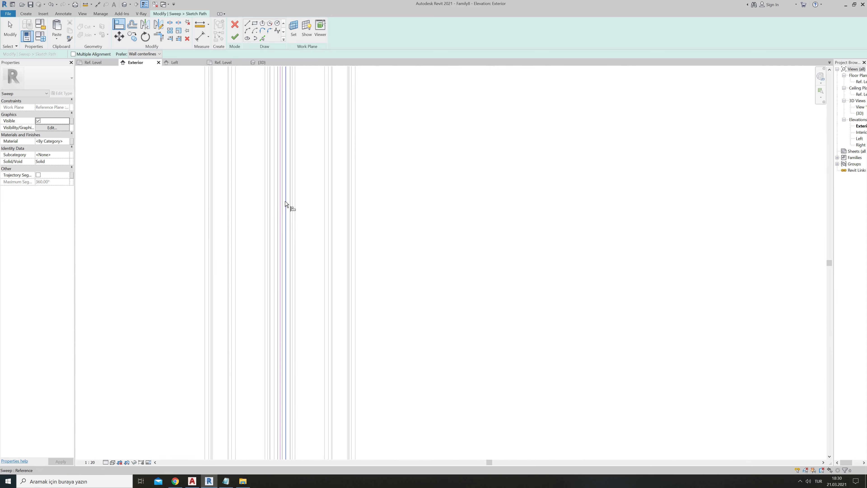
scroll(279, 210, "down", 3)
scroll(279, 240, "down", 1)
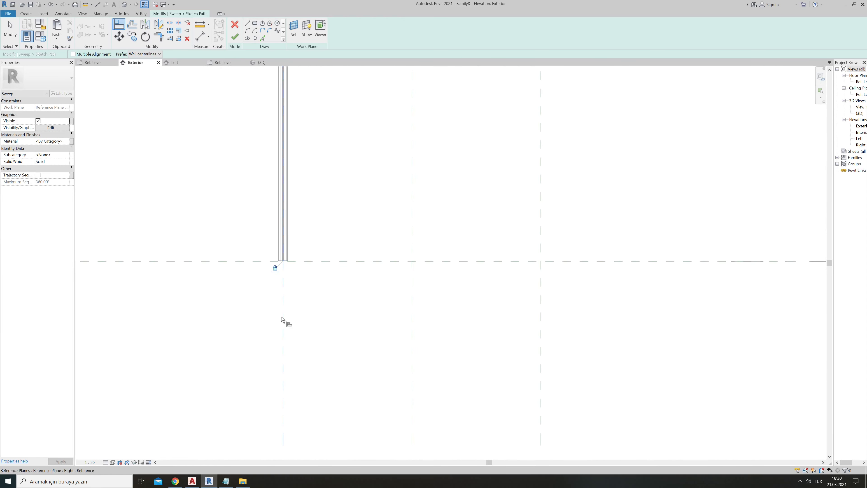
scroll(281, 306, "down", 3)
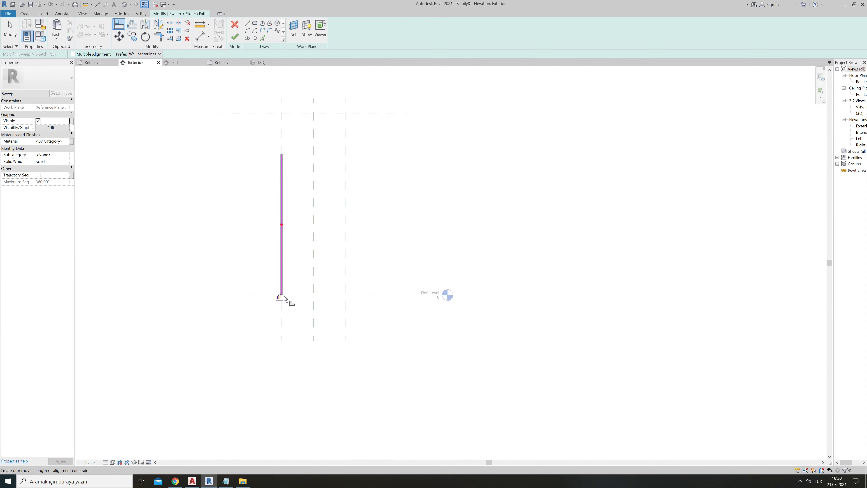
left_click(235, 37)
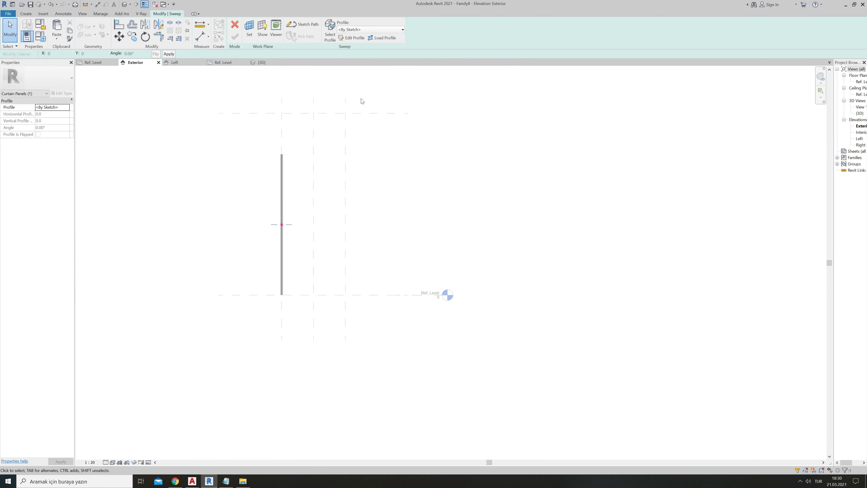
- Edit the sweep profile on the Ref. Level plan and select the mullion outline in Family7
left_click(352, 37)
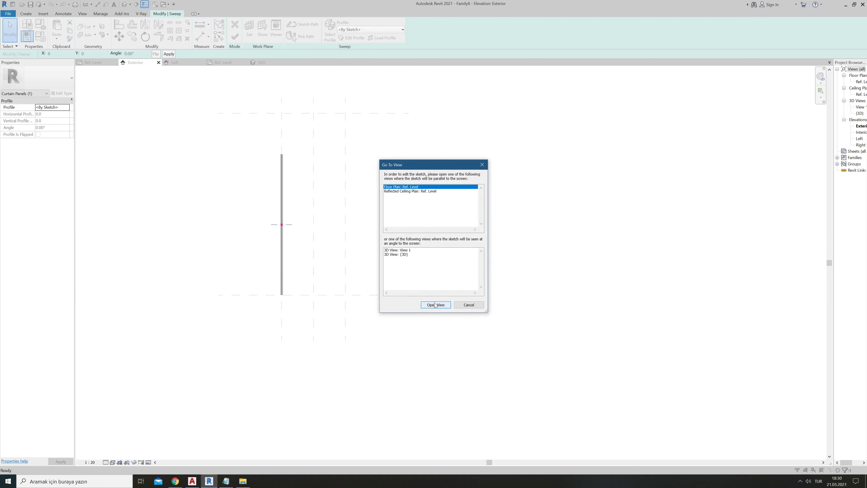
left_click(435, 305)
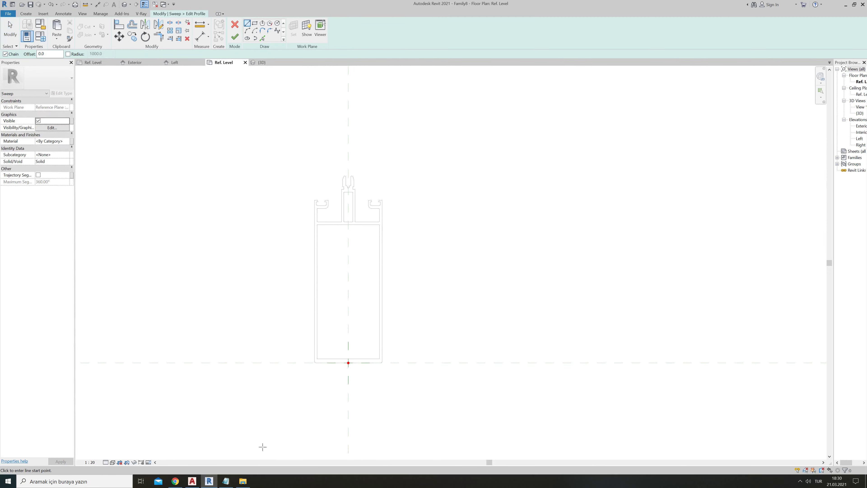
left_click(101, 61)
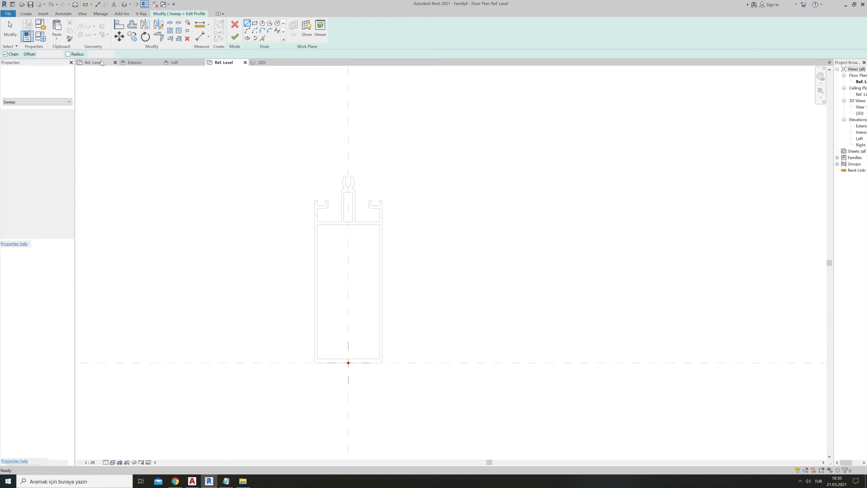
scroll(227, 183, "up", 2)
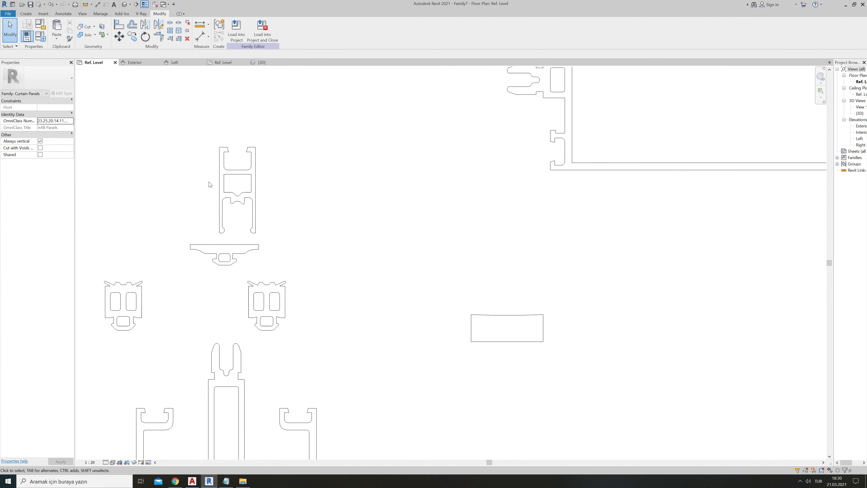
left_click_drag(194, 131, 282, 242)
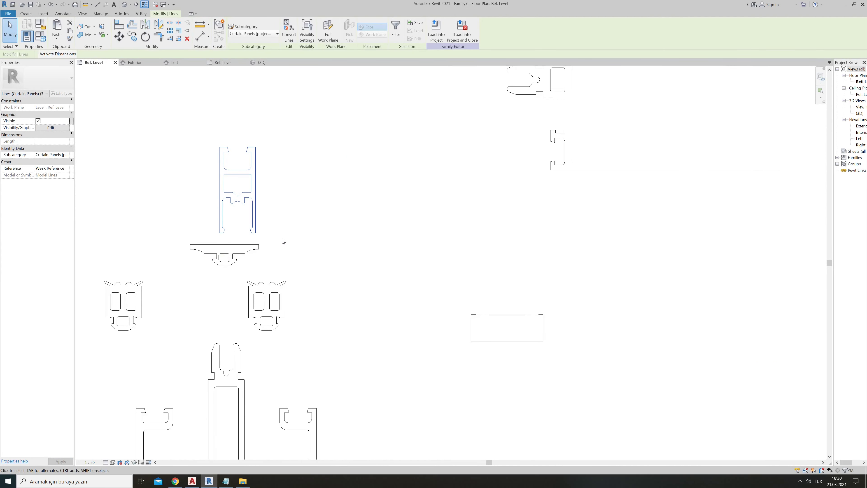
- Paste the copied mullion outline into Family8's profile sketch and select it
left_click(262, 63)
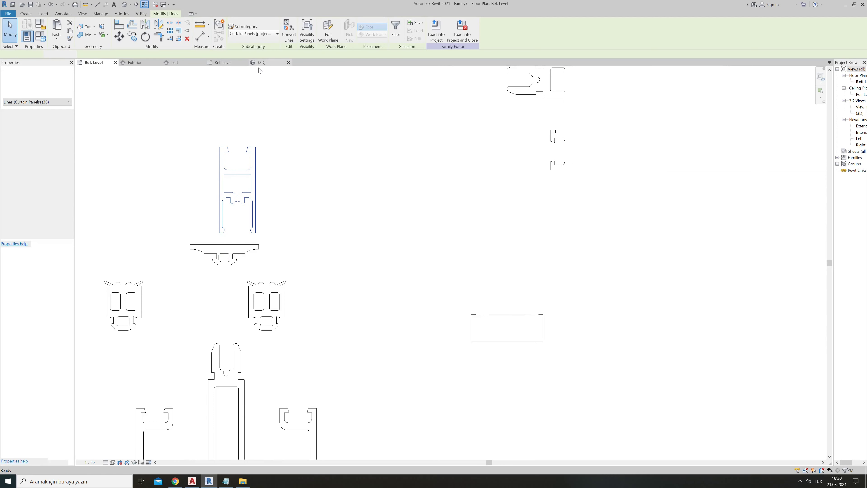
left_click(232, 62)
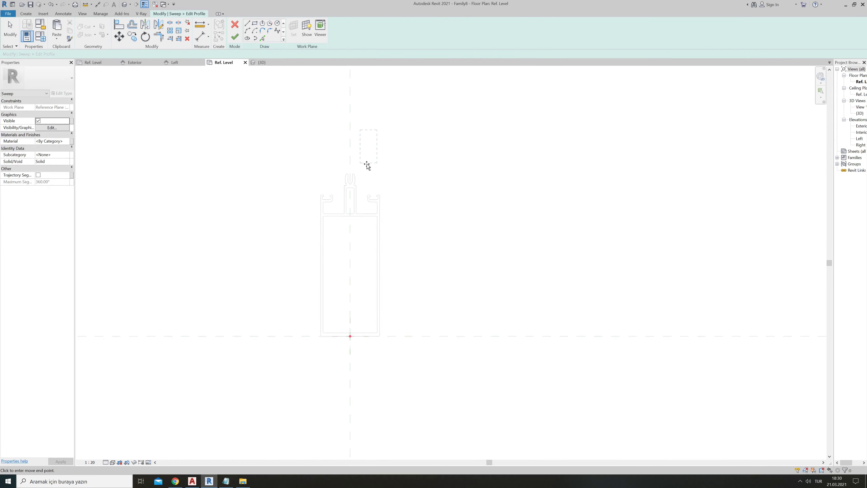
key("ctrl+v")
scroll(374, 154, "up", 2)
left_click(374, 154)
scroll(372, 114, "up", 1)
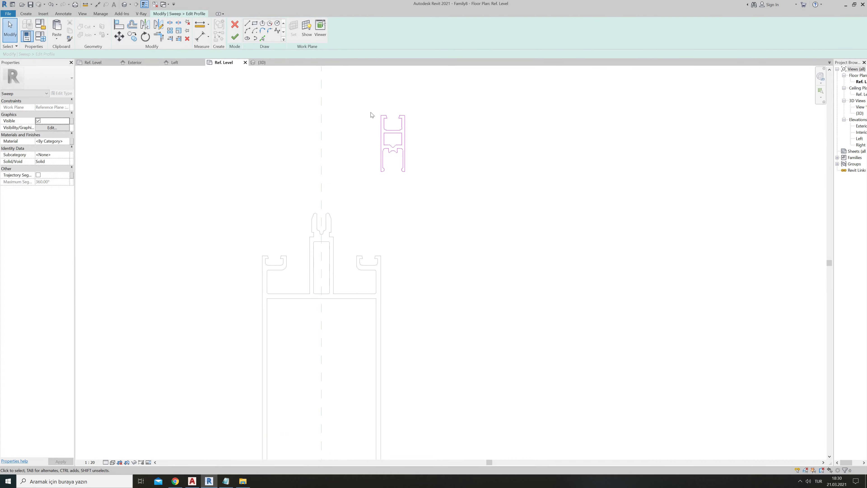
left_click_drag(368, 108, 449, 188)
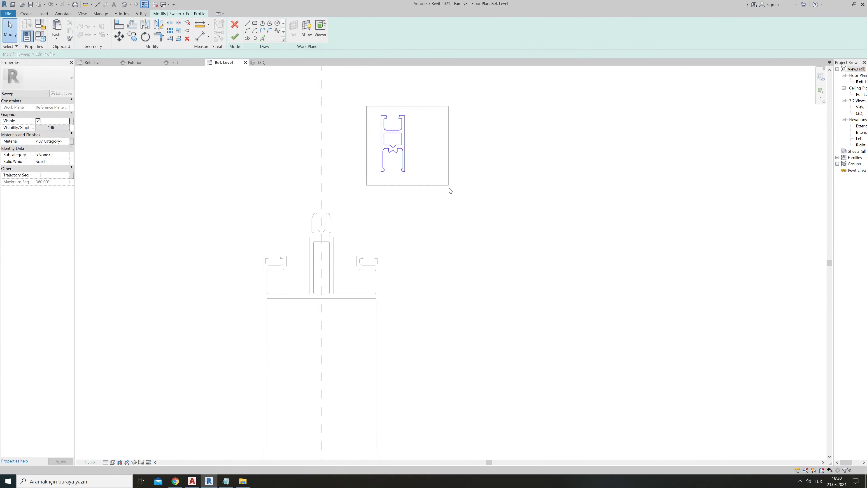
- Move the pasted outline by its lower-left corner onto the top of the mullion
left_click(117, 38)
scroll(393, 177, "up", 2)
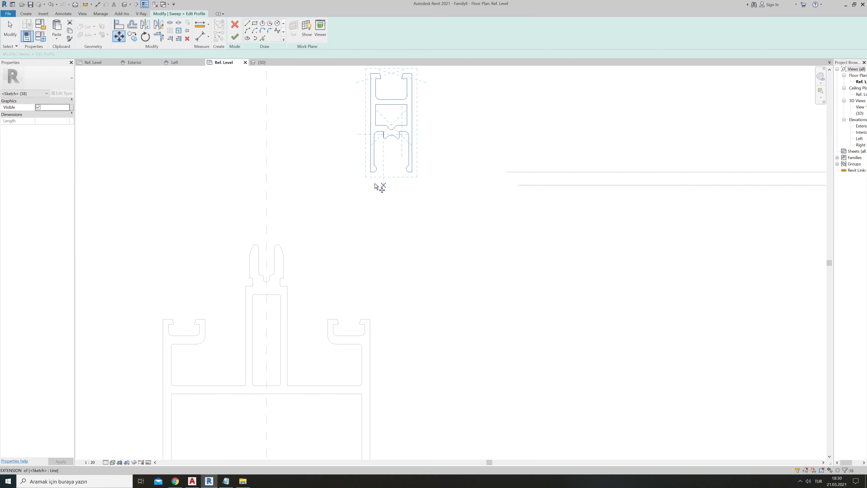
left_click(371, 172)
scroll(263, 279, "up", 2)
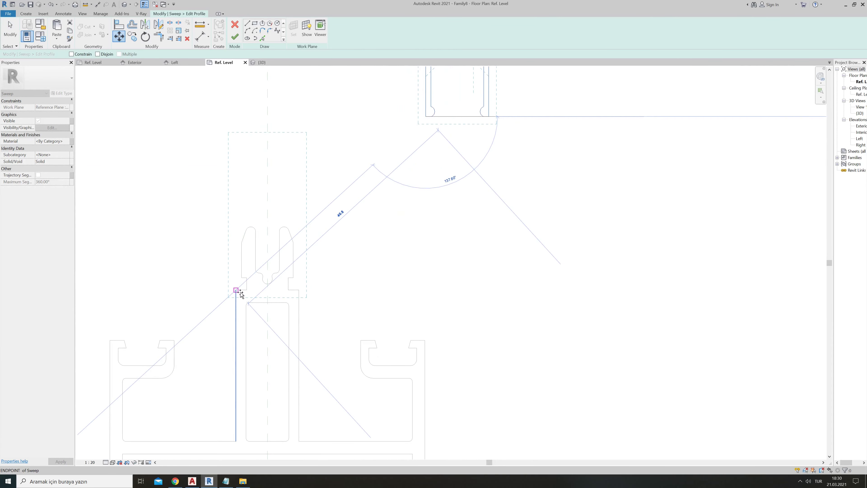
left_click(236, 290)
- Fine-tune the outline's position on the mullion with MV, then finish the profile sketch
key("Escape")
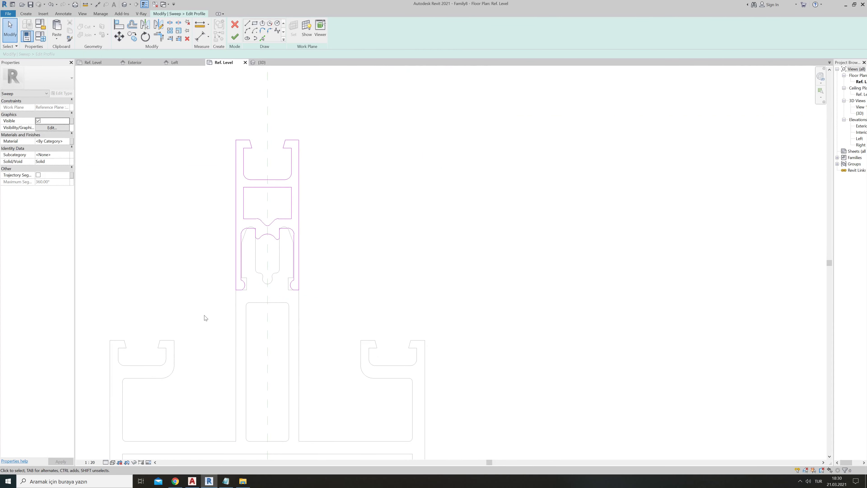
left_click_drag(209, 327, 339, 124)
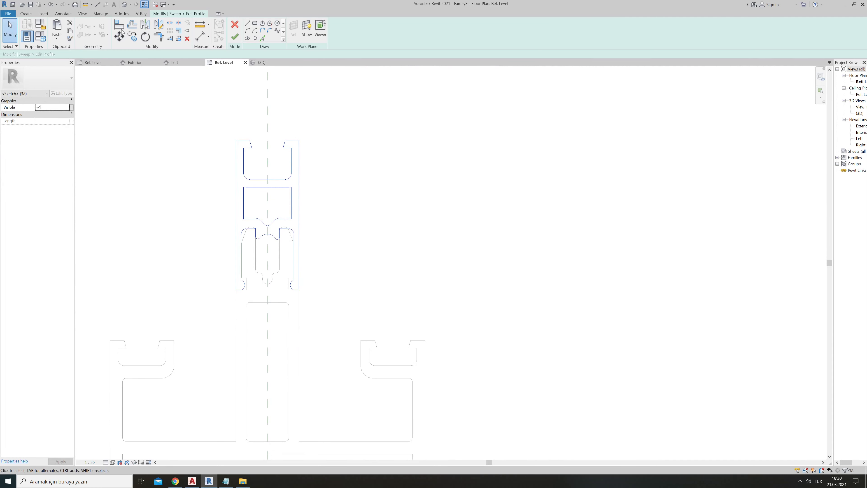
key("m")
key("v")
scroll(248, 210, "up", 3)
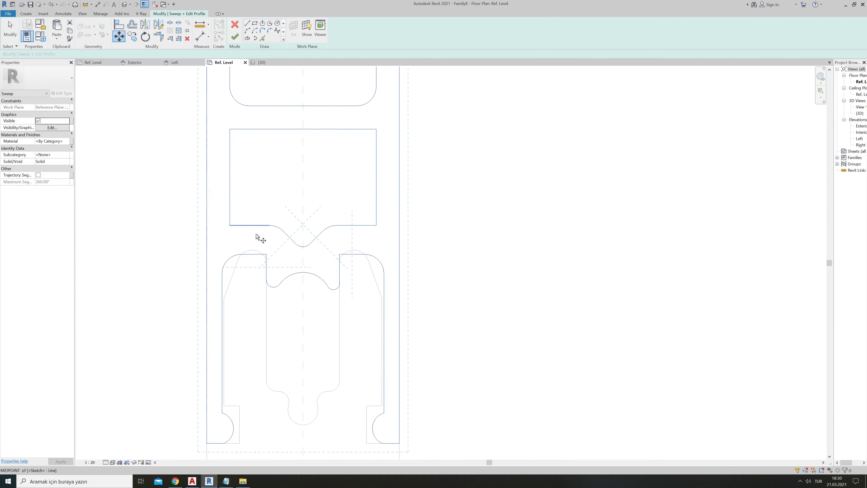
left_click(256, 252)
scroll(262, 284, "down", 2)
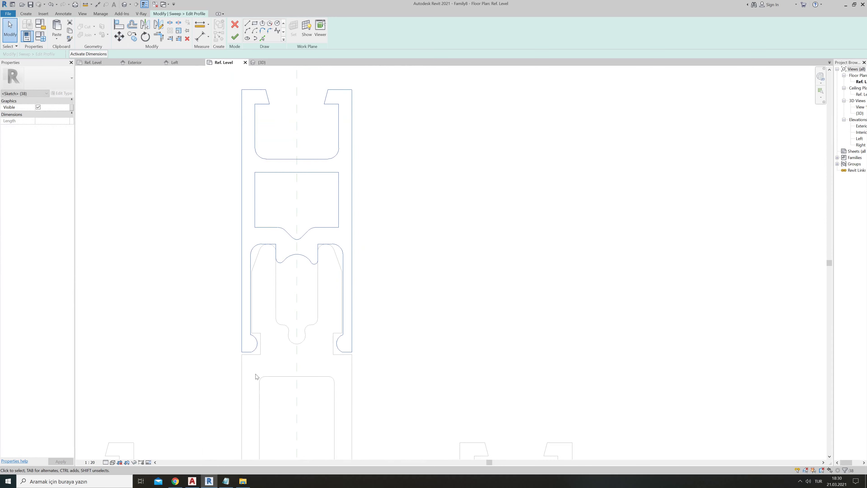
scroll(297, 280, "down", 1)
left_click(445, 228)
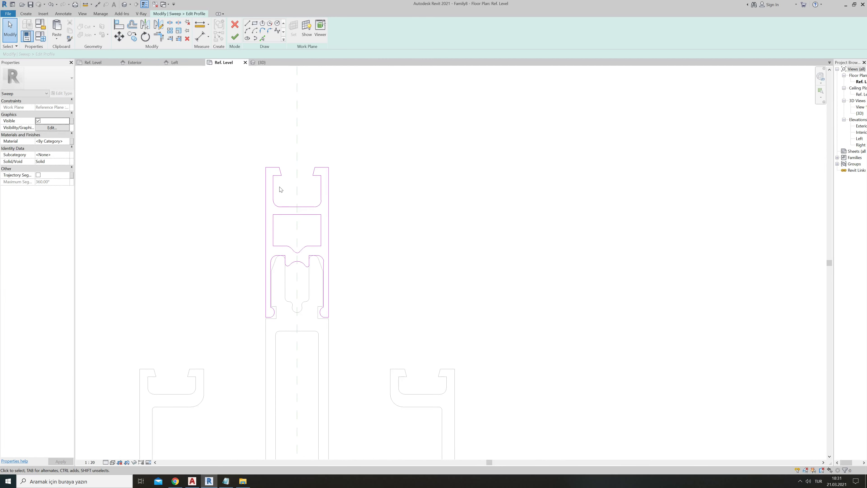
left_click(235, 36)
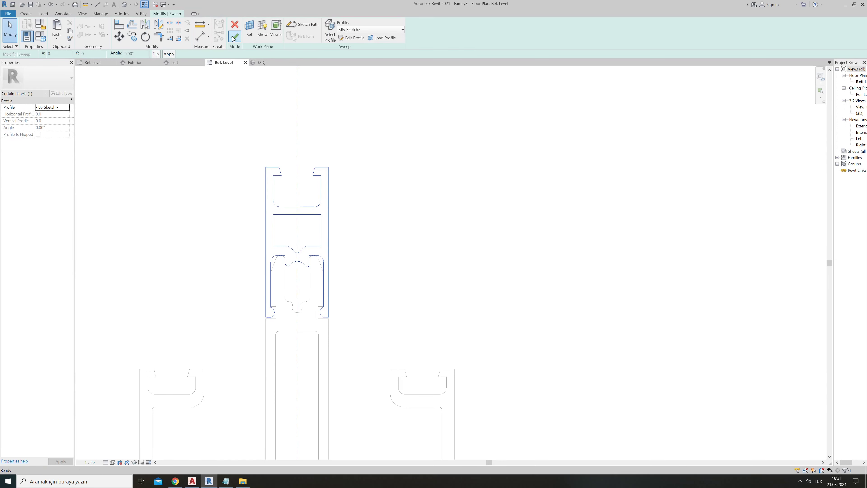
- Finish the sweep and show the {3D} view in the Shaded visual style
left_click(234, 36)
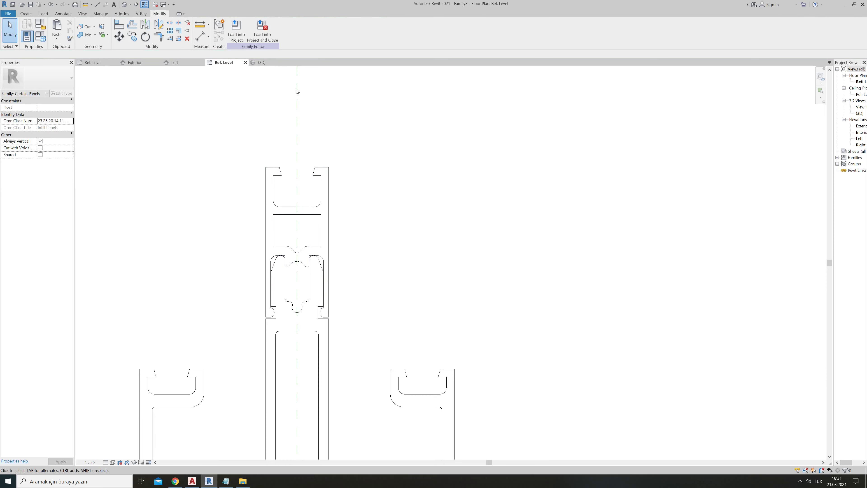
left_click(263, 62)
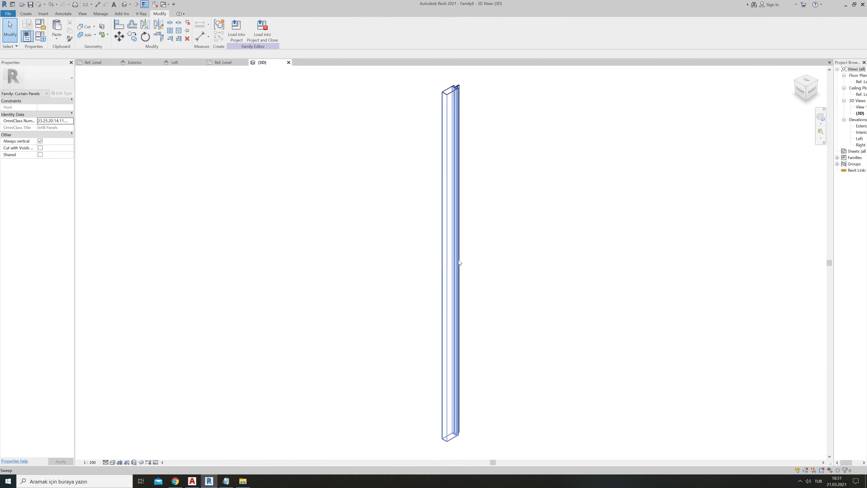
left_click(112, 462)
left_click(129, 444)
- Orbit and zoom in on the mullion top and select the new profile sweep
mouse_move(468, 319)
middle_mouse_down("shift")
mouse_move(384, 335)
mouse_move(337, 323)
middle_mouse_up("shift")
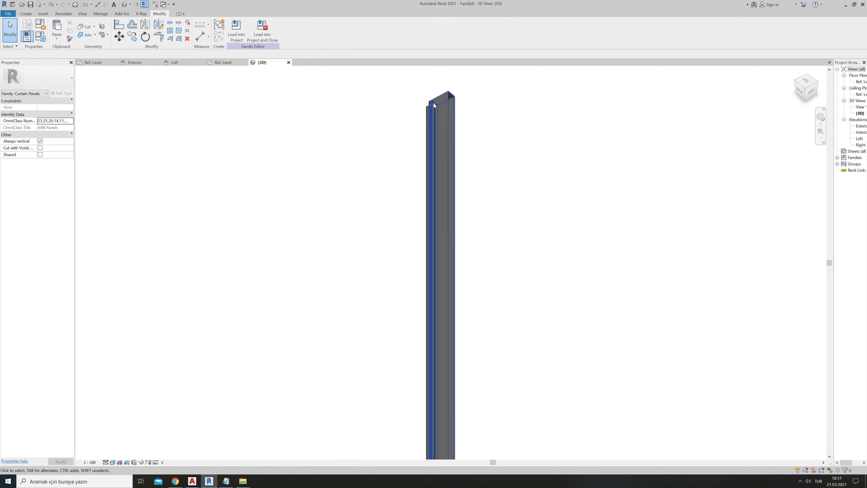
scroll(433, 105, "up", 3)
scroll(434, 105, "up", 4)
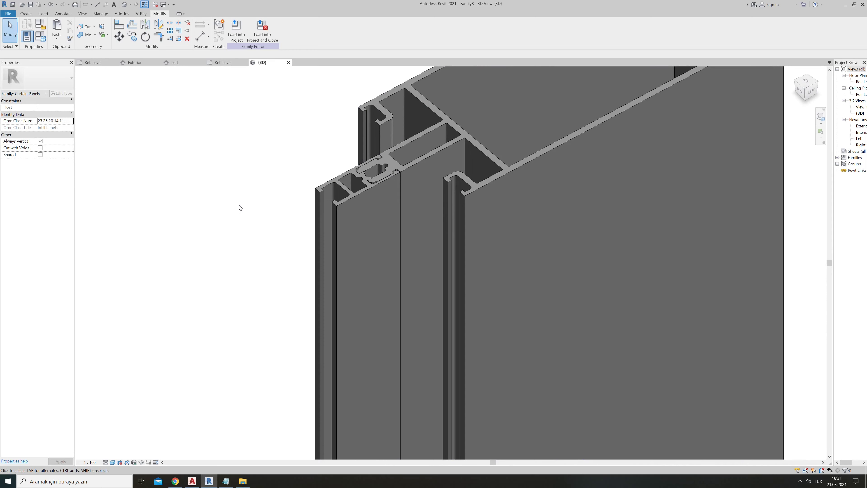
left_click(348, 203)
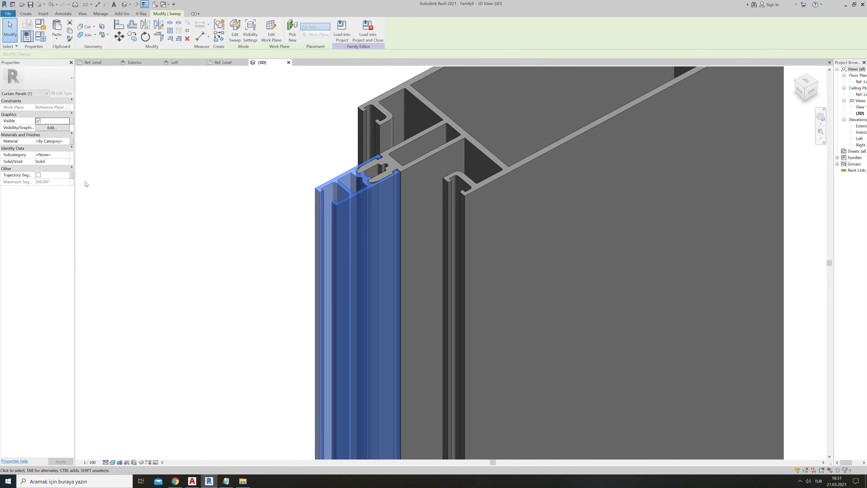
left_click(70, 156)
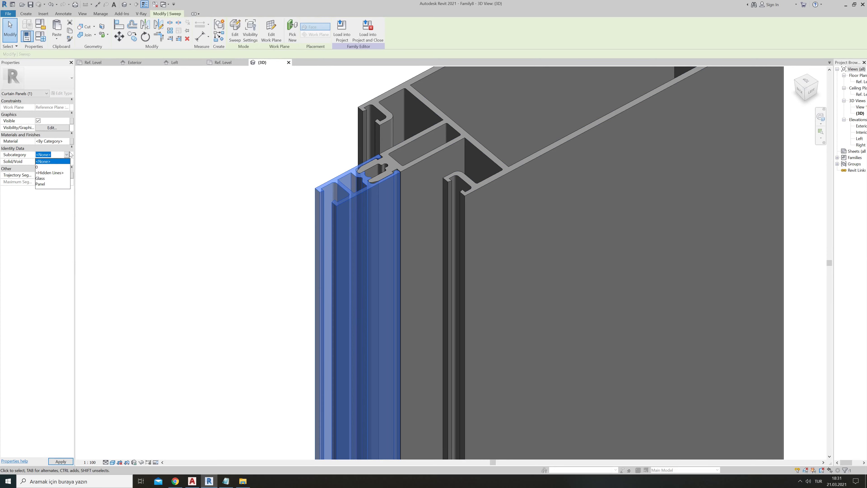
left_click(120, 157)
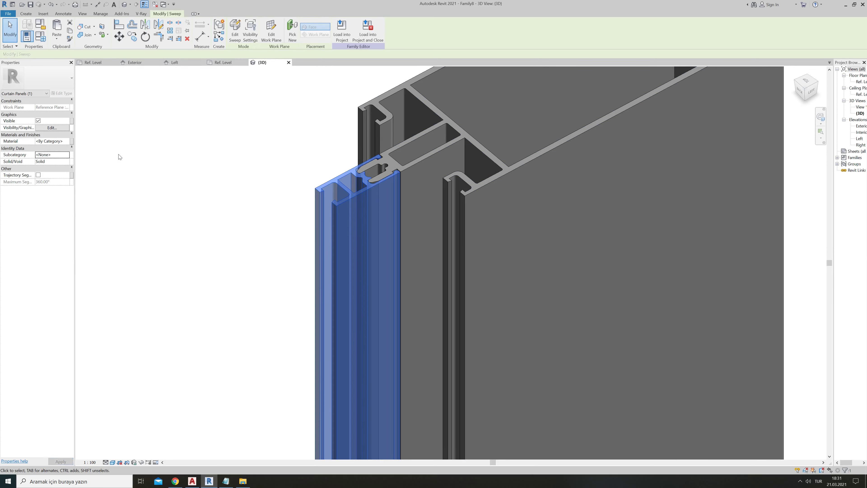
left_click(71, 141)
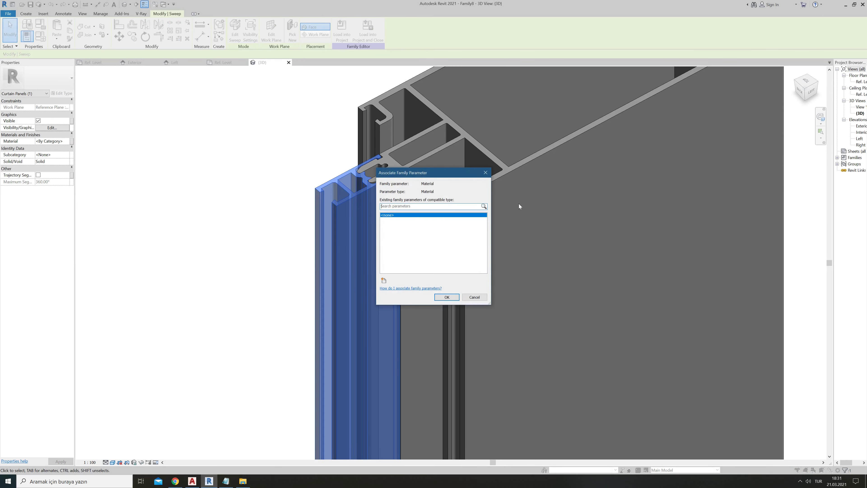
left_click(468, 298)
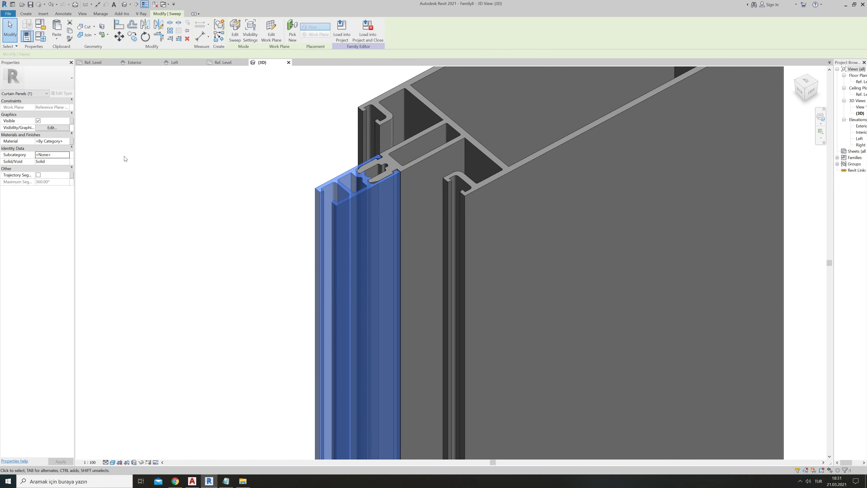
left_click(124, 173)
scroll(228, 171, "down", 3)
scroll(291, 172, "down", 2)
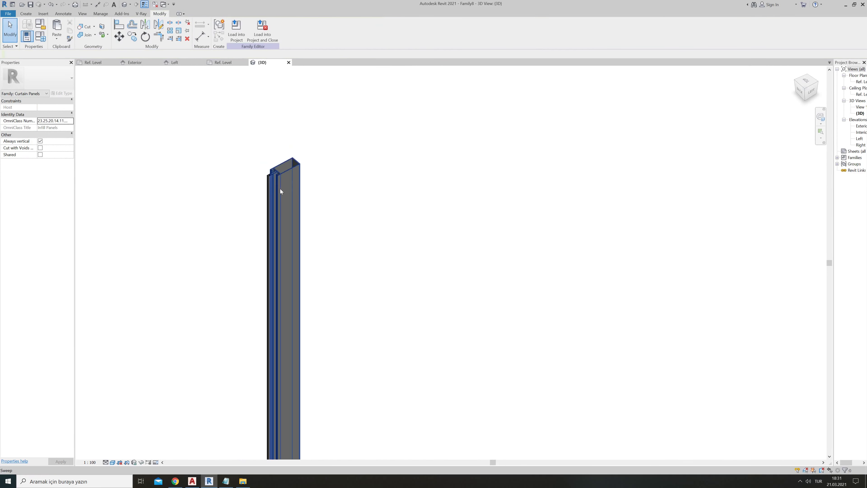
scroll(280, 188, "up", 2)
scroll(278, 168, "down", 2)
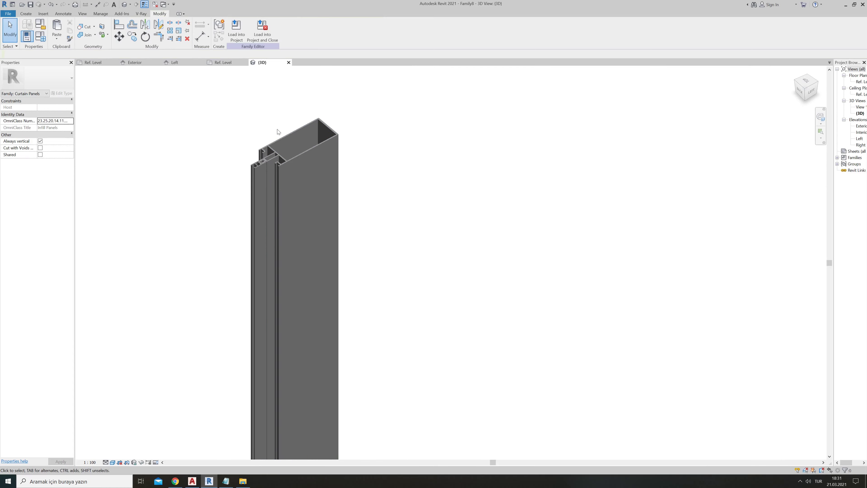
scroll(313, 130, "down", 5)
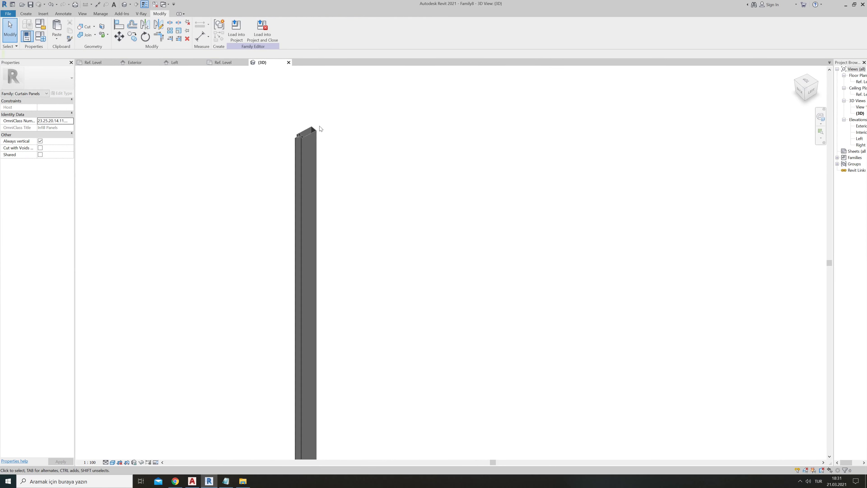
- Flex the family Height to 5000 in Family Types and apply it
left_click(43, 40)
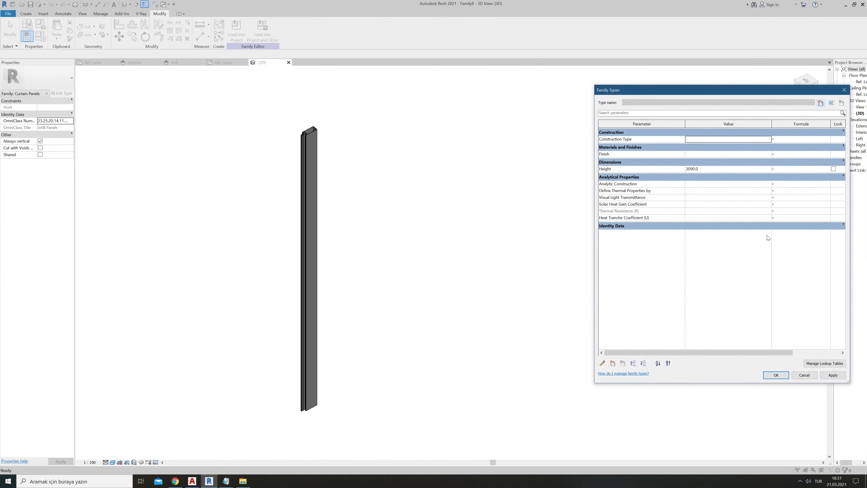
left_click(700, 169)
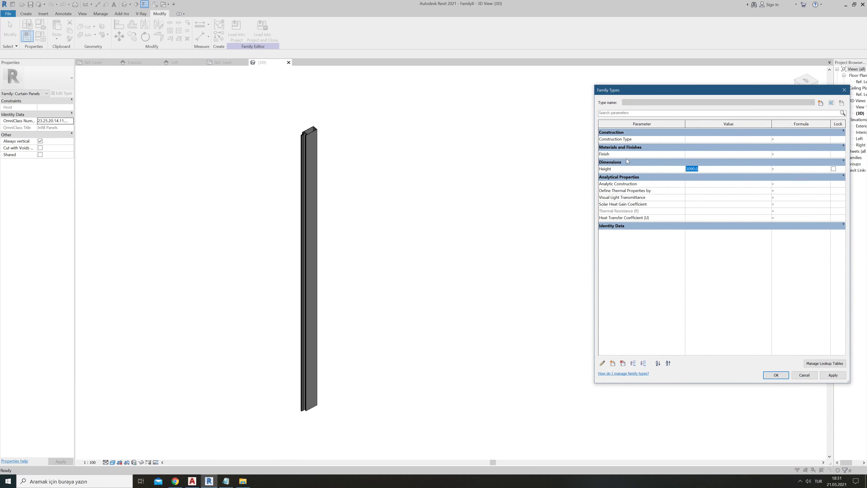
type("500")
left_click(833, 375)
left_click(706, 169)
type("5000")
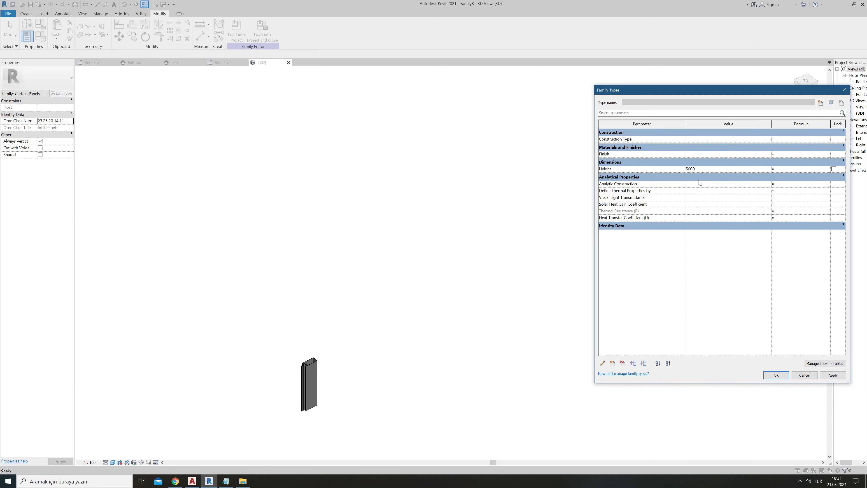
left_click(833, 376)
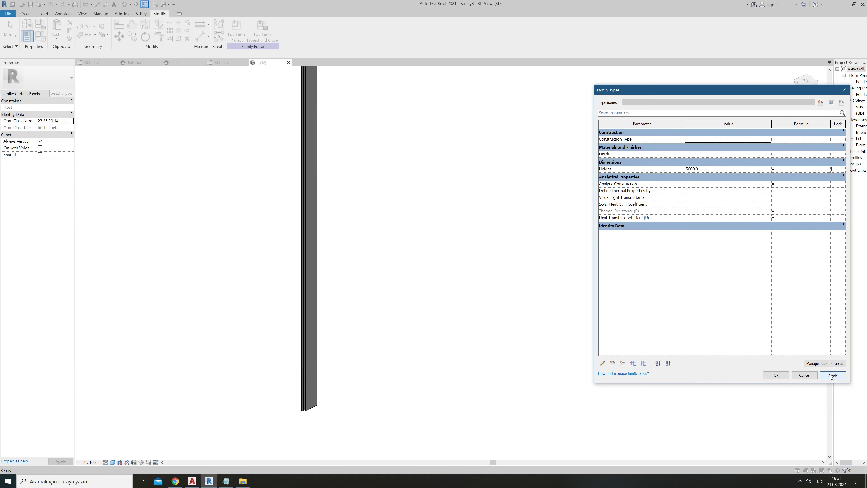
- Set Height back to 3090, apply, and close Family Types
left_click(340, 288)
left_click(593, 175)
left_click(706, 168)
type("3090")
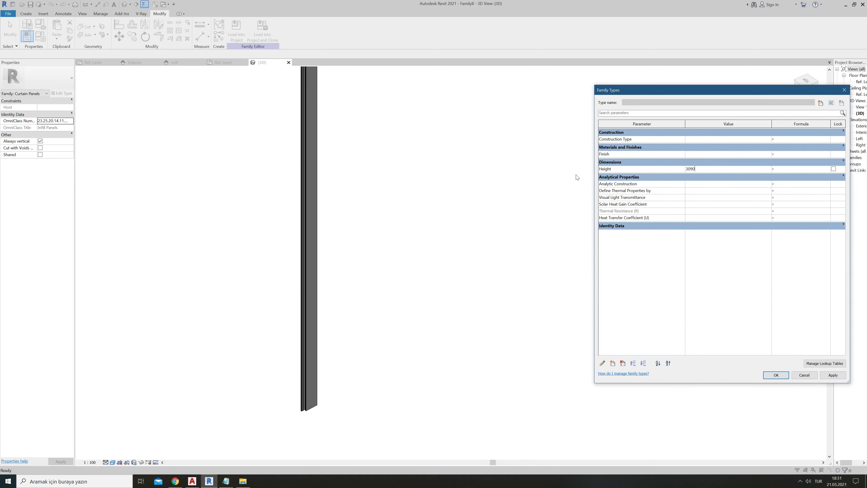
left_click(833, 375)
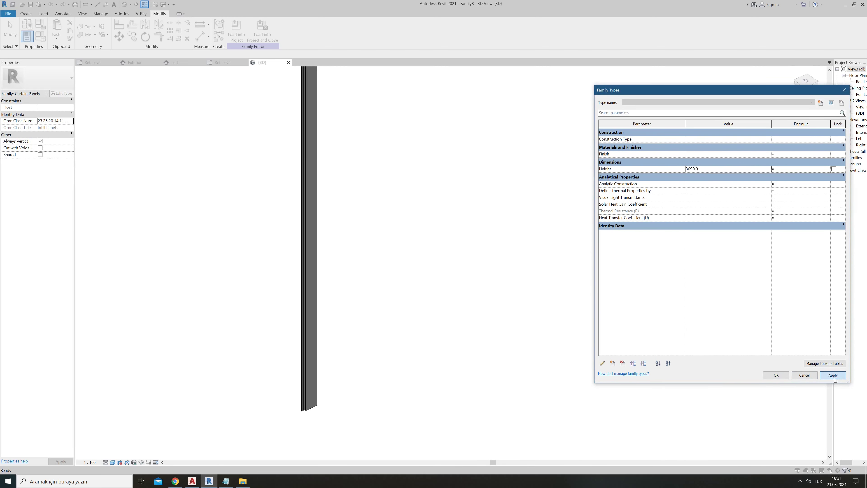
left_click(782, 376)
- Zoom the 3D view and switch to the Ref. Level floor plan
scroll(318, 135, "up", 2)
scroll(341, 164, "up", 3)
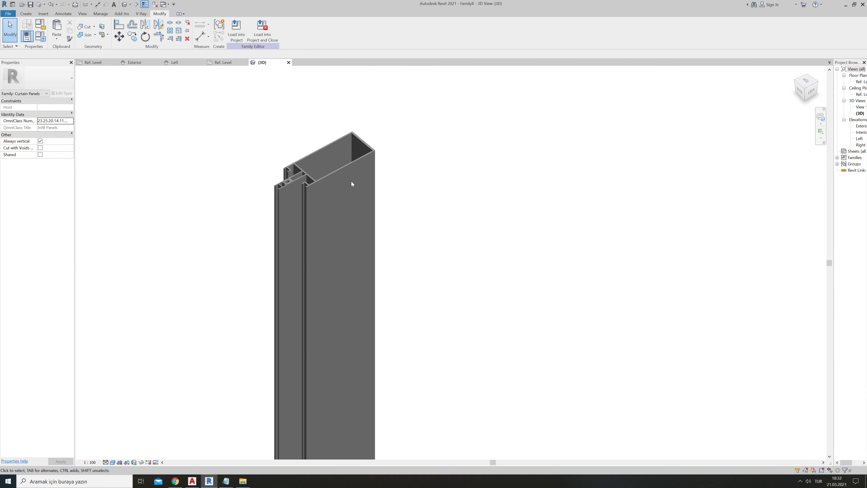
scroll(239, 136, "up", 3)
scroll(219, 123, "up", 2)
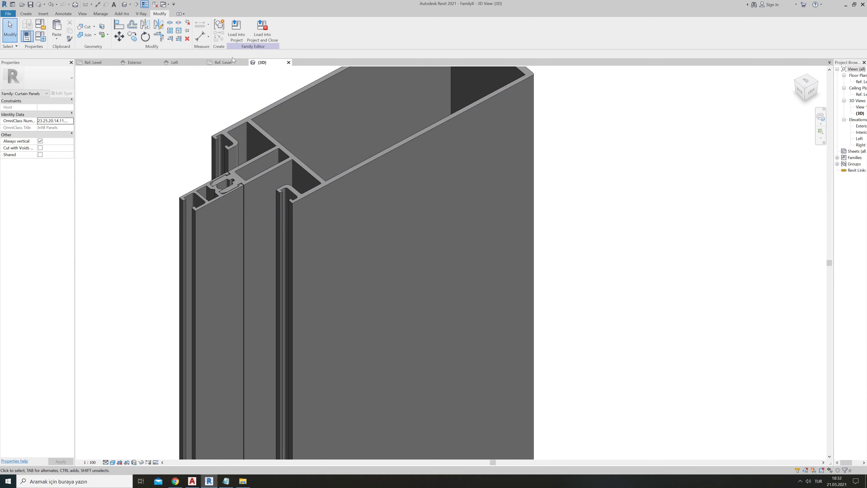
left_click(225, 62)
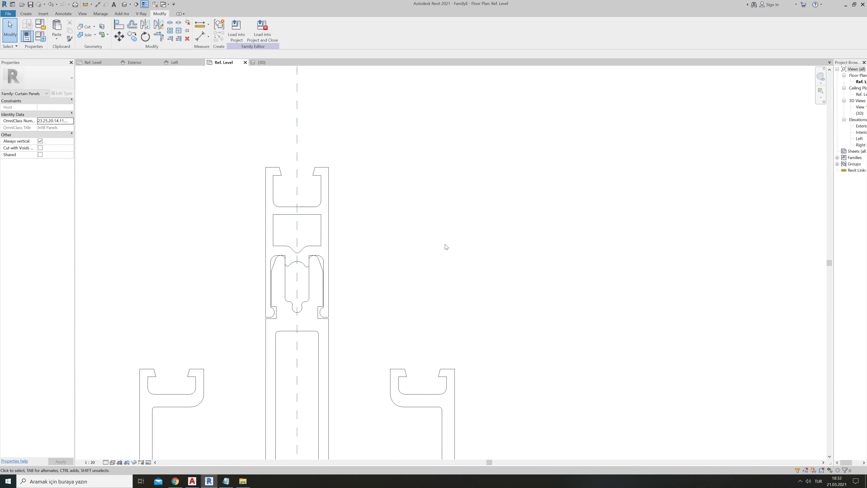
- Associate the sweep's Material with a new type parameter named plastic, then finish the sketch
left_click(319, 218)
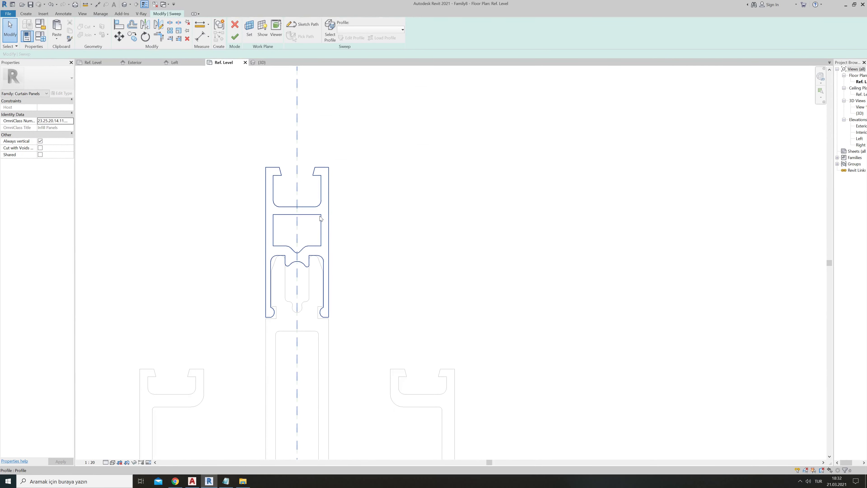
left_click(320, 218)
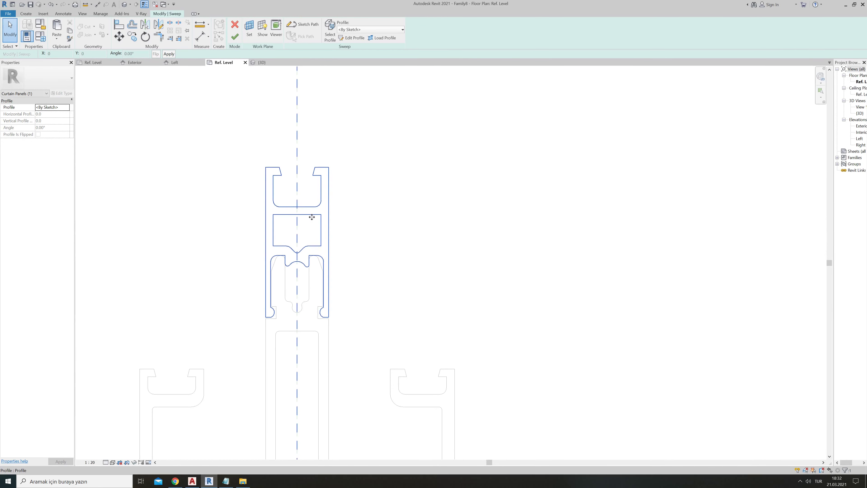
double_click(313, 218)
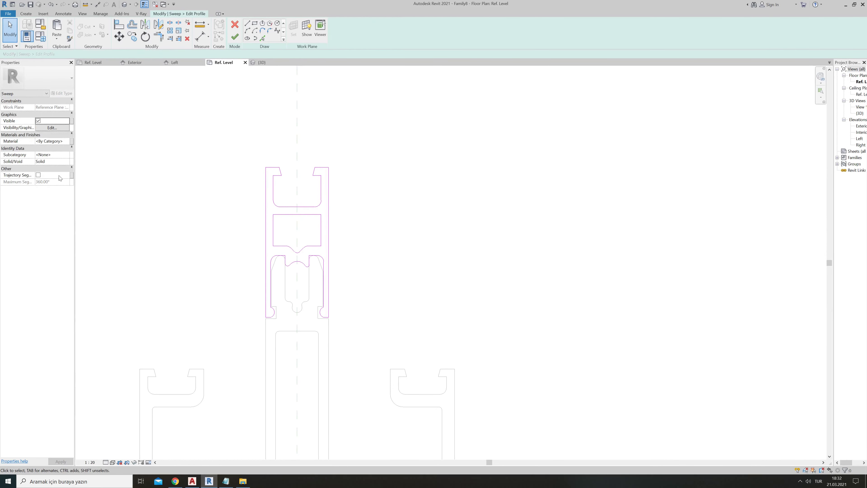
left_click(71, 141)
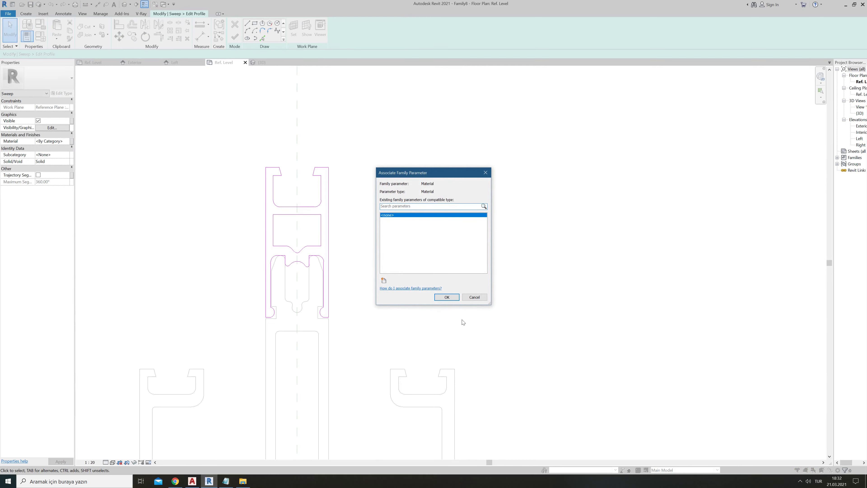
left_click(383, 281)
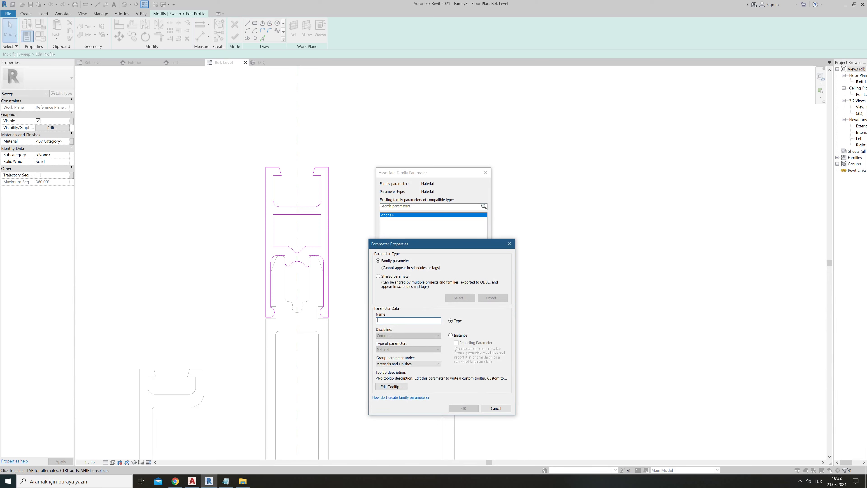
type("alastic")
left_click(463, 409)
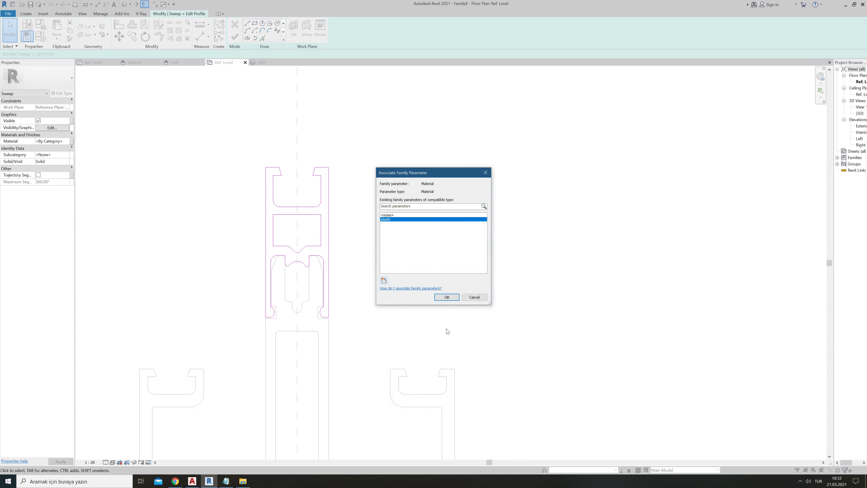
left_click(447, 296)
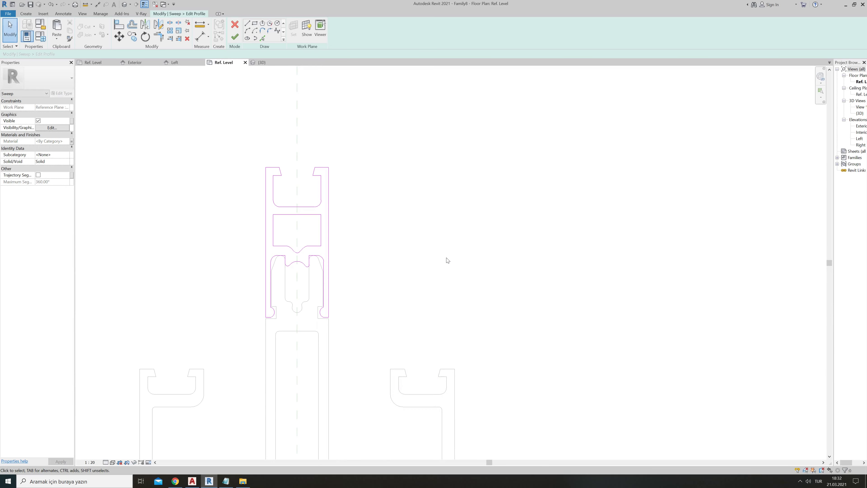
left_click(235, 36)
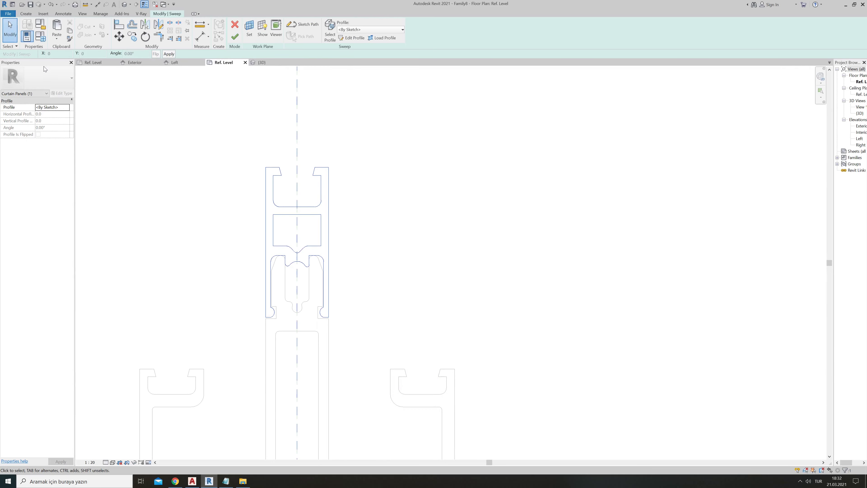
- Open the Material Browser for the plastic parameter and browse library options, cancelling the file pick
left_click(42, 34)
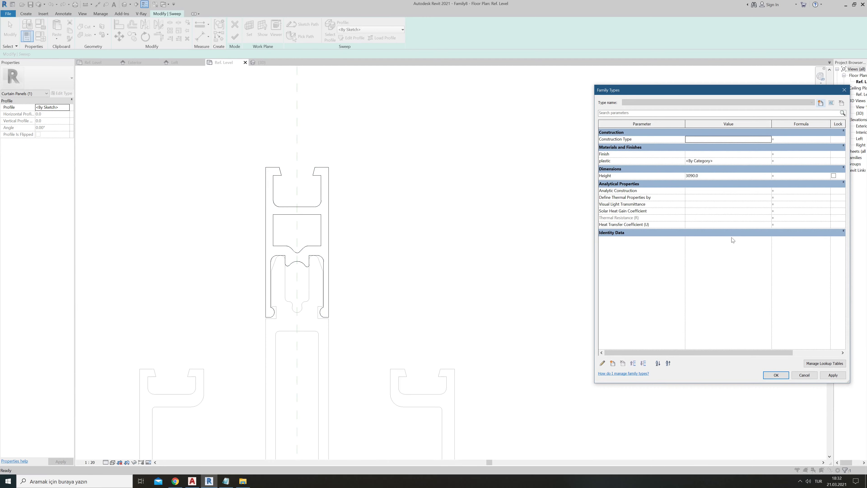
left_click(758, 163)
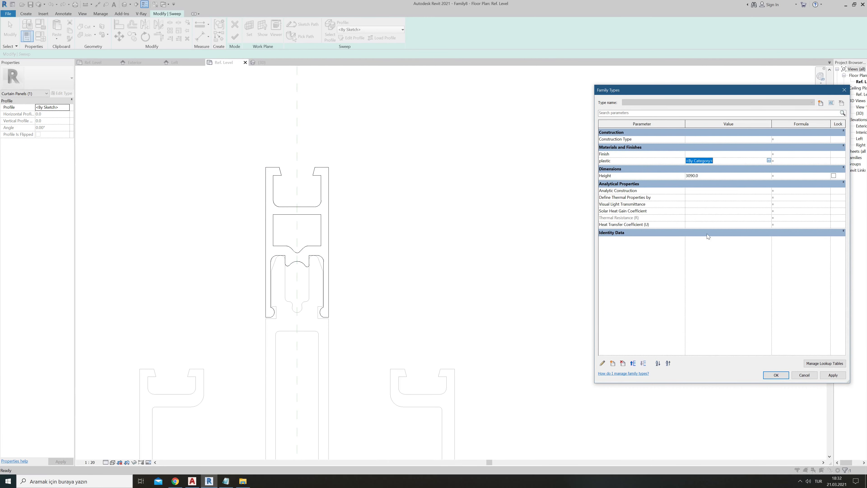
left_click(769, 160)
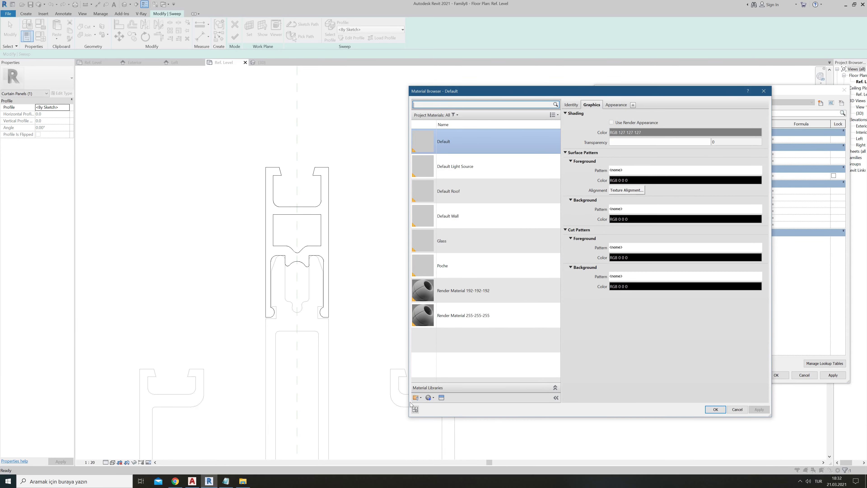
left_click(418, 398)
left_click(429, 398)
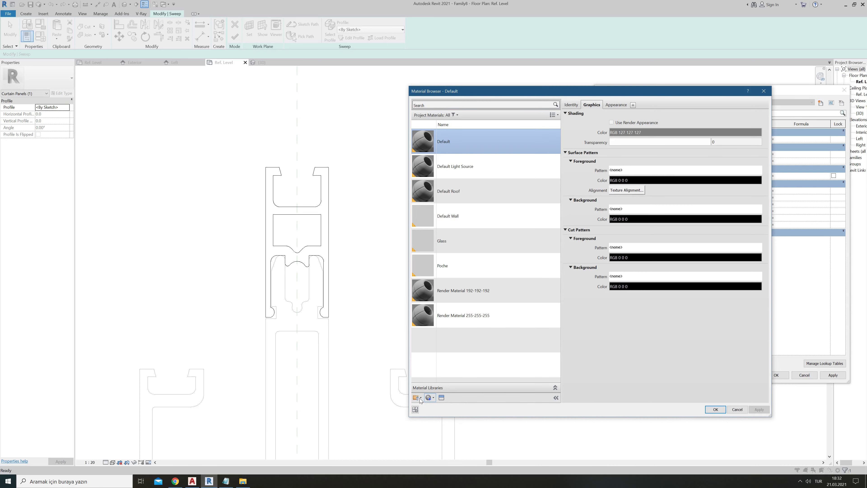
left_click(420, 398)
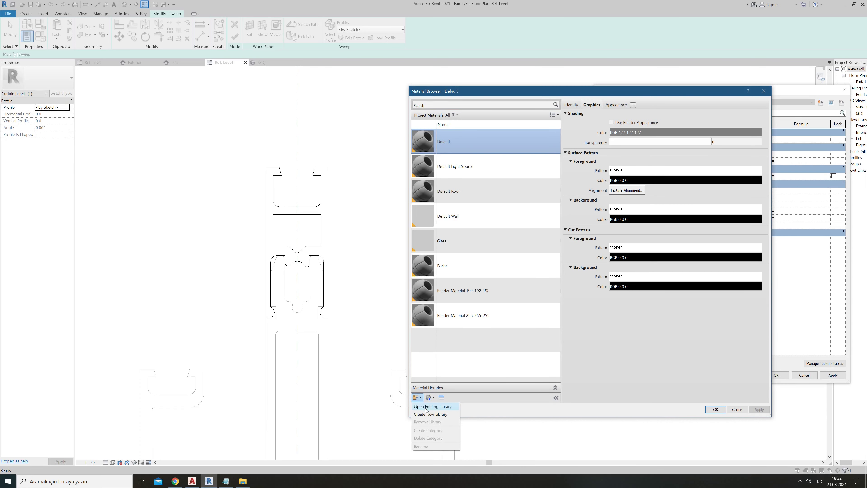
left_click(426, 407)
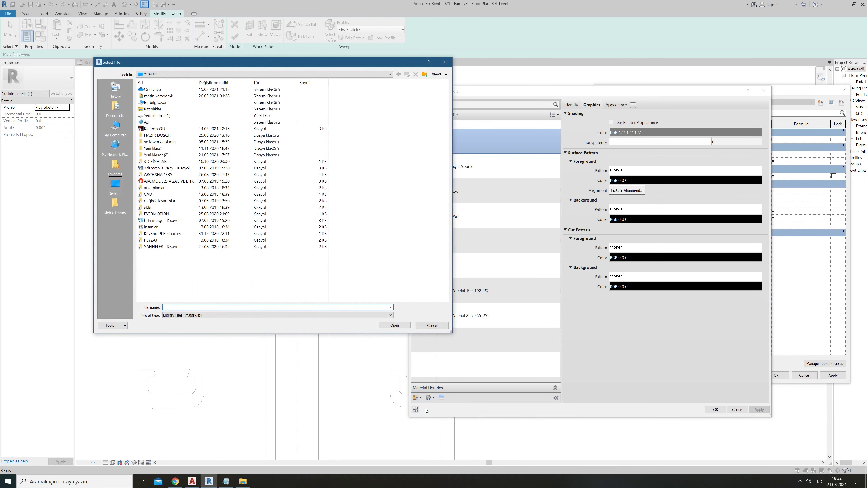
left_click(444, 62)
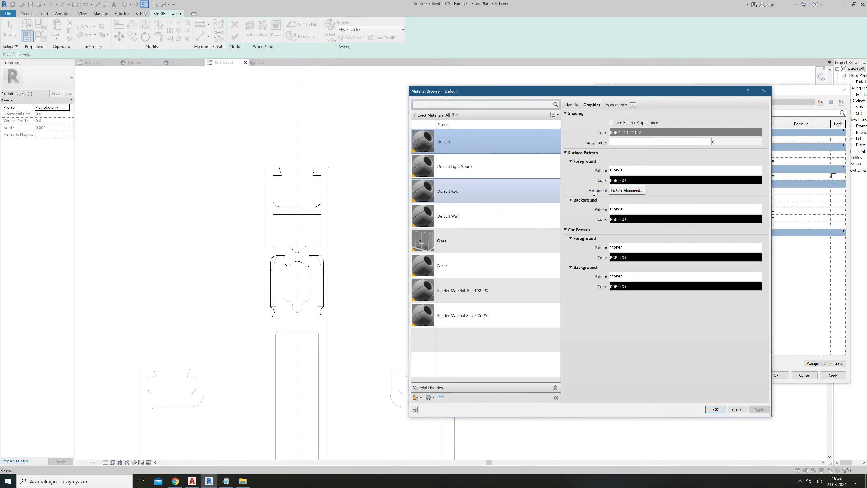
- Duplicate Default as Plastic with black shading, assign it to plastic, and apply
right_click(452, 147)
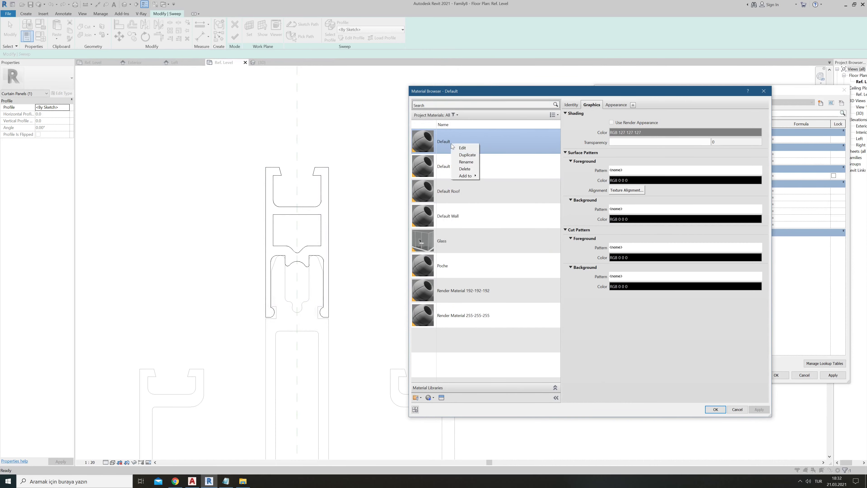
left_click(467, 155)
type("Plastic")
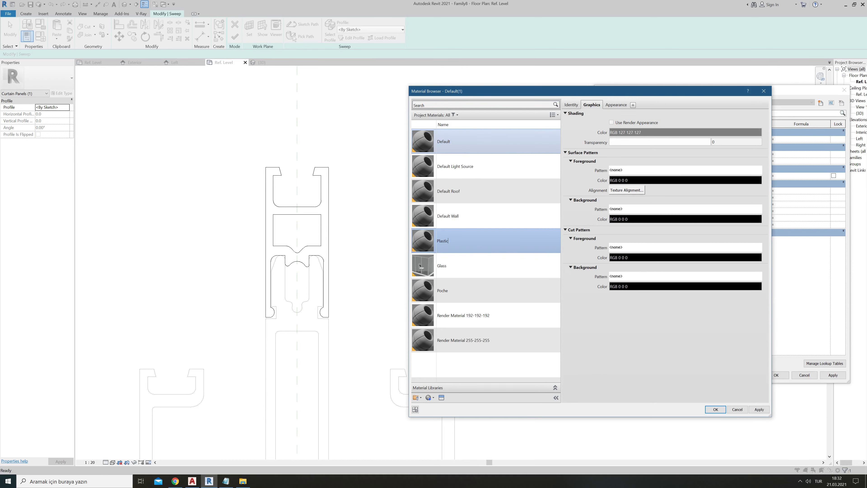
left_click(655, 129)
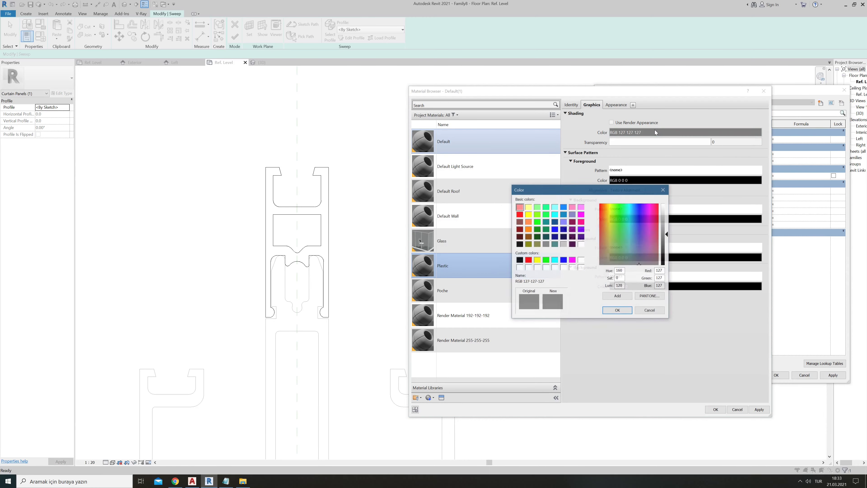
left_click(519, 244)
left_click(618, 310)
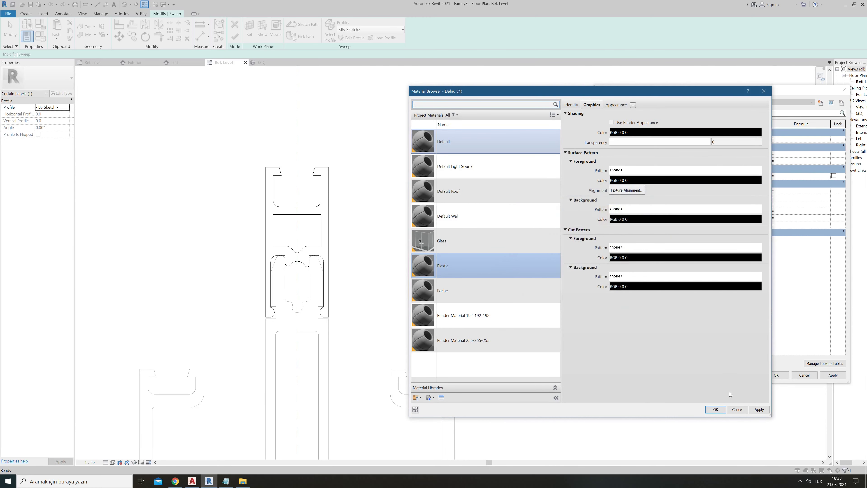
left_click(716, 409)
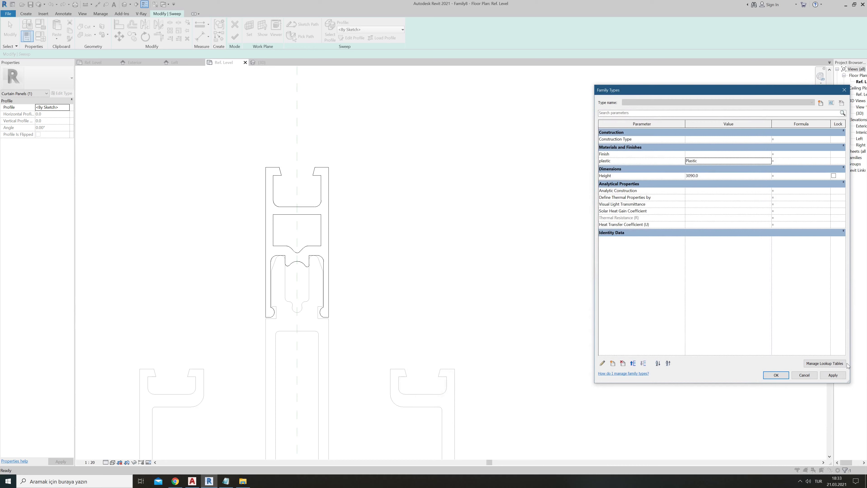
left_click(836, 379)
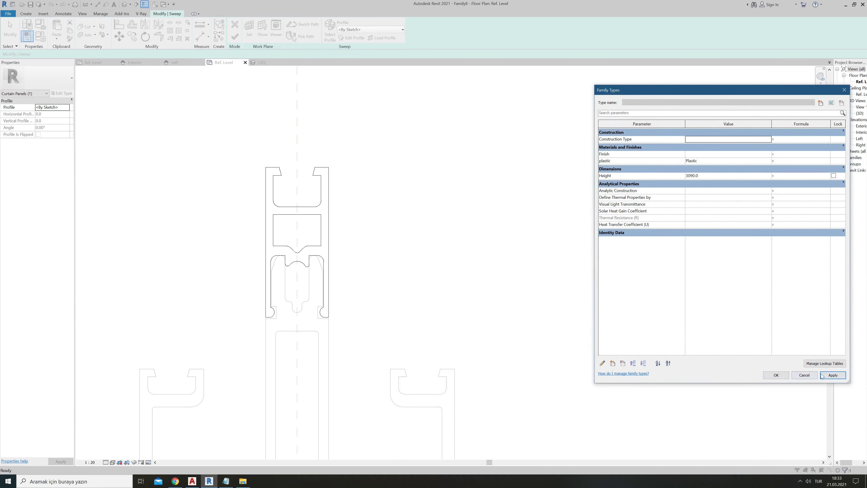
left_click(783, 377)
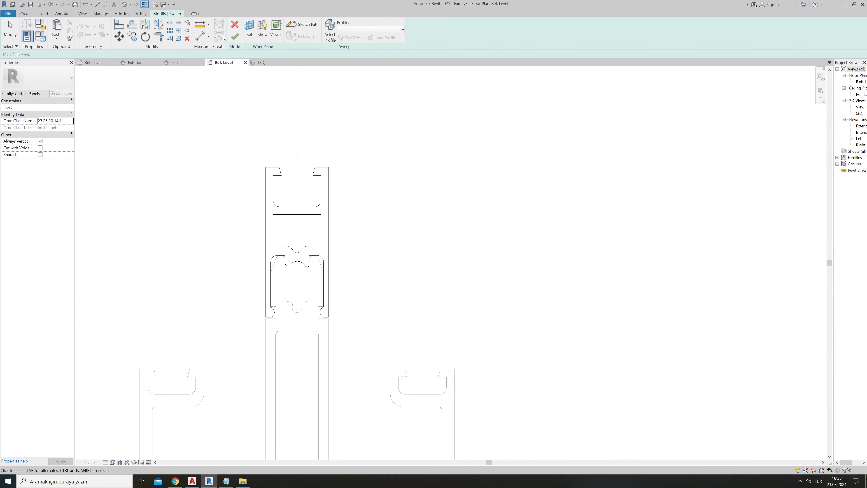
- Finish the sweep, open the default 3D view, and select the left-side sweep
left_click(234, 36)
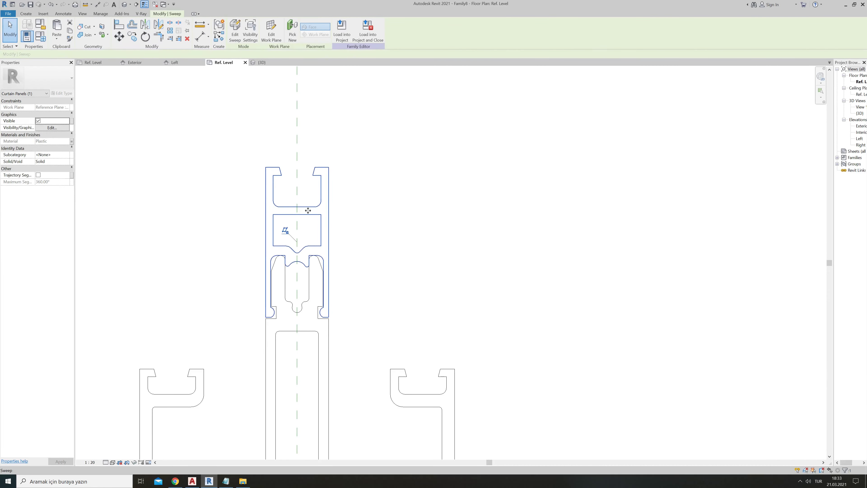
left_click(176, 136)
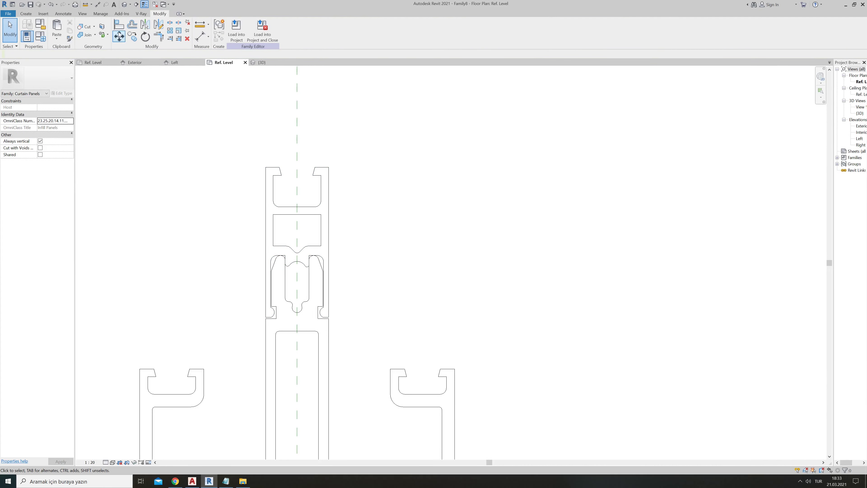
left_click(124, 4)
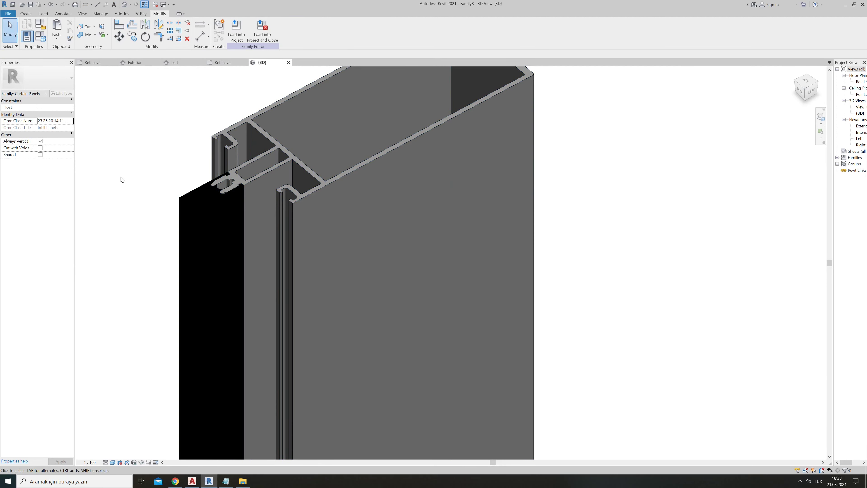
scroll(231, 179, "down", 3)
scroll(302, 208, "down", 2)
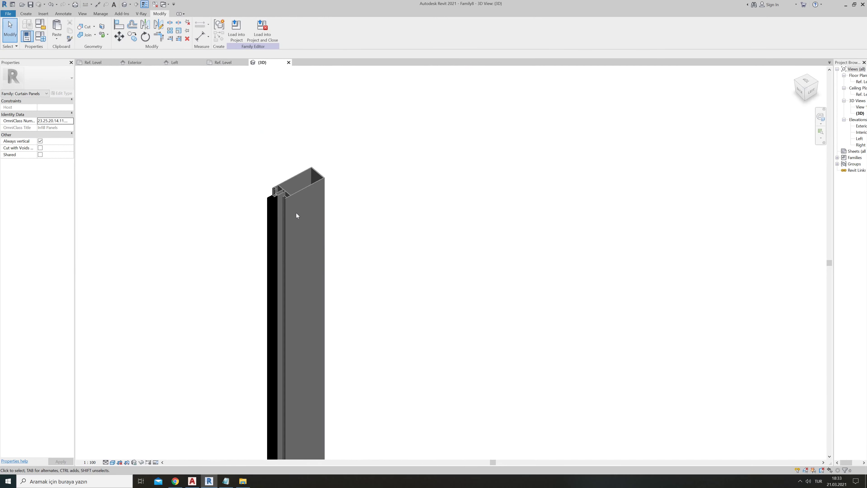
left_click(266, 202)
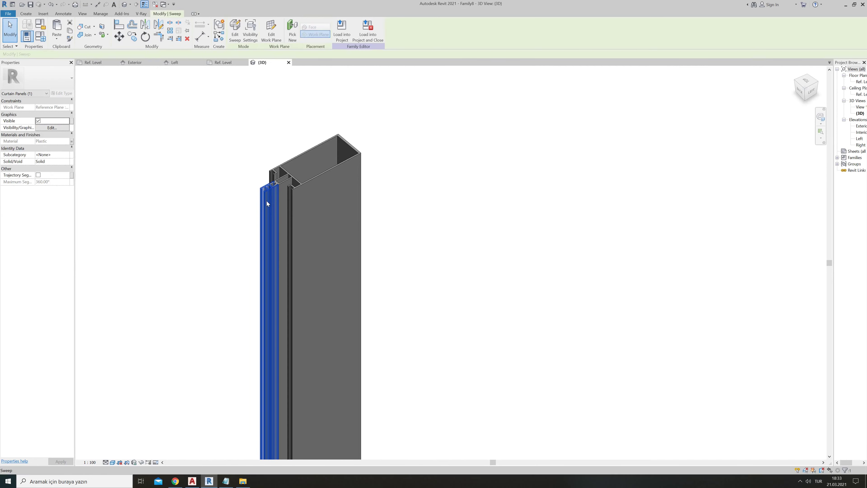
- Change the Plastic material's shading colour to dark grey RGB 53 53 53 and apply
left_click(41, 36)
left_click(766, 162)
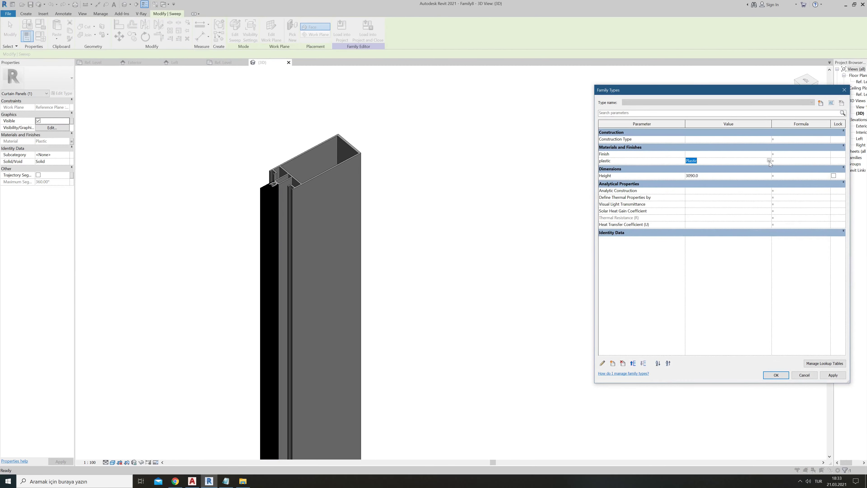
left_click(654, 133)
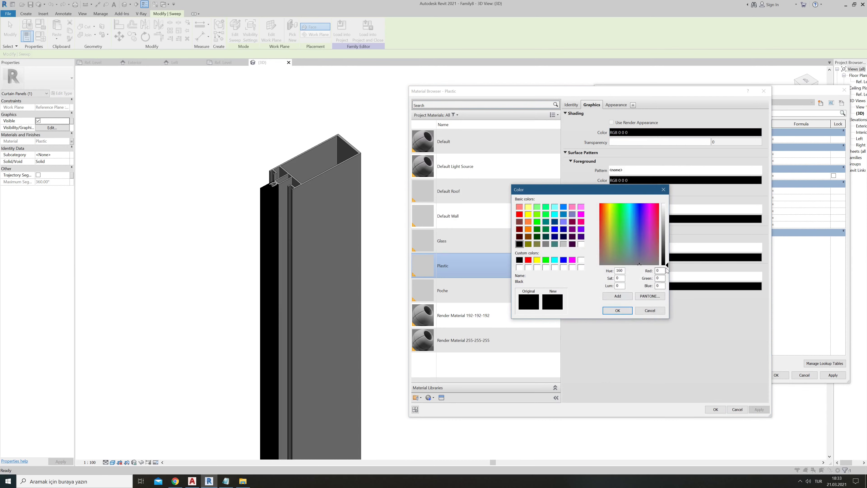
left_click_drag(667, 264, 667, 255)
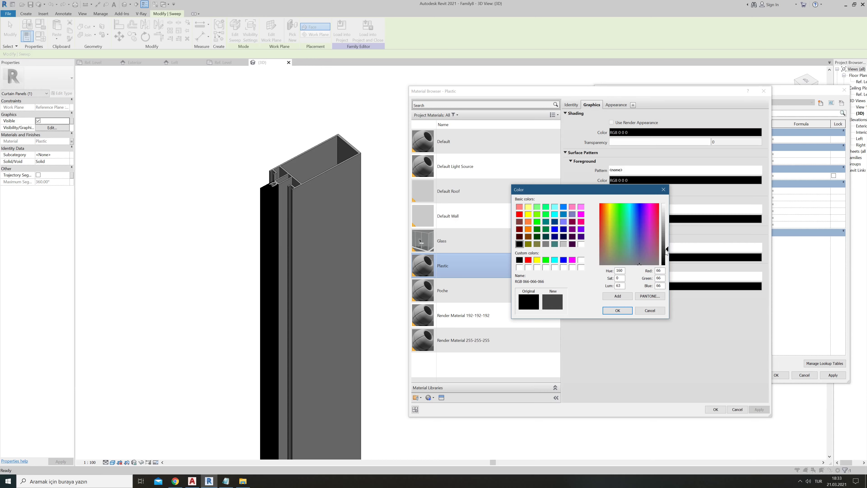
left_click(618, 310)
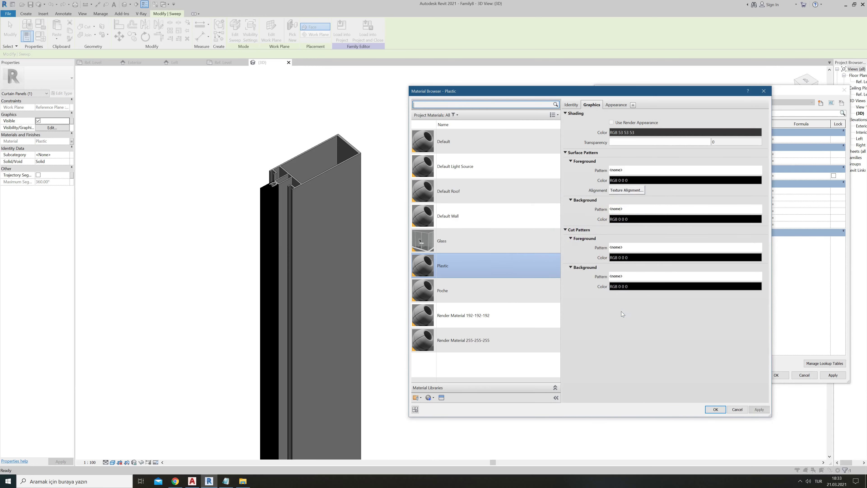
left_click(760, 410)
left_click(714, 410)
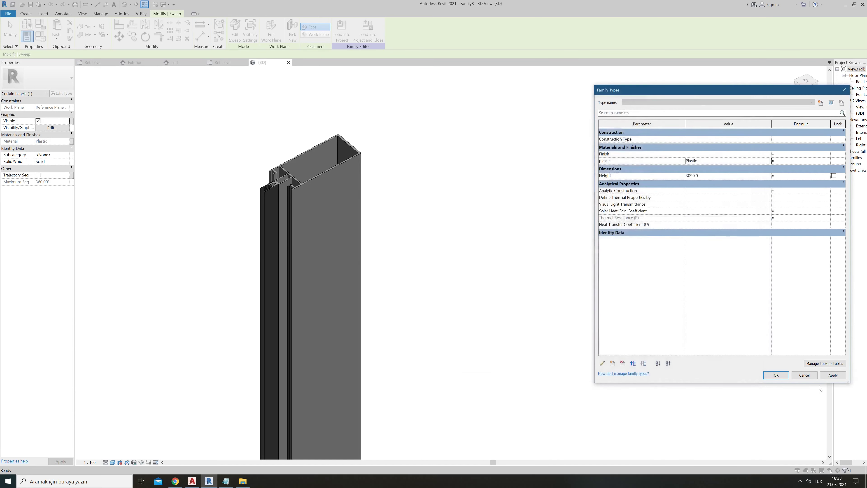
left_click(775, 375)
- Deselect the sweep and zoom around the mullion in 3D to review it
key("Escape")
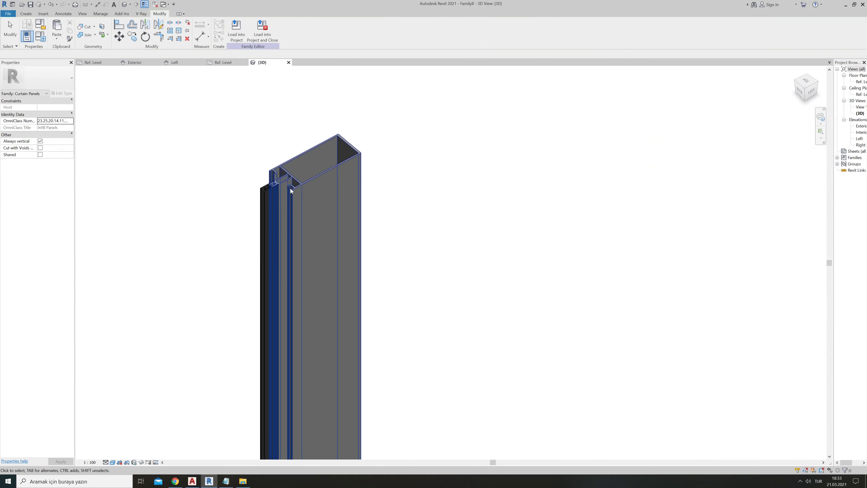
scroll(290, 189, "up", 2)
scroll(288, 180, "up", 4)
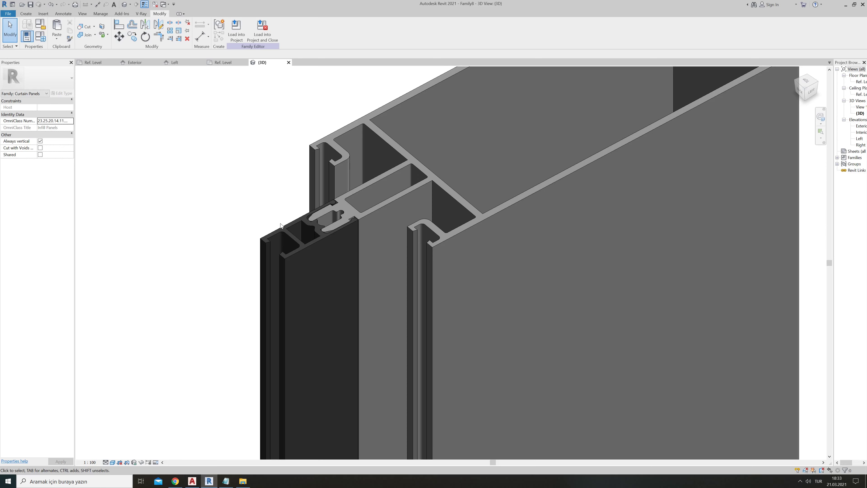
scroll(281, 225, "down", 5)
scroll(401, 254, "down", 2)
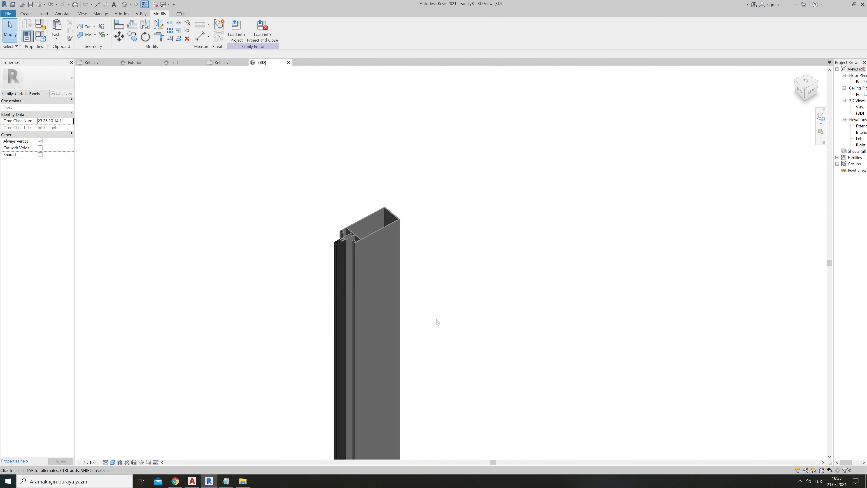
scroll(397, 187, "down", 3)
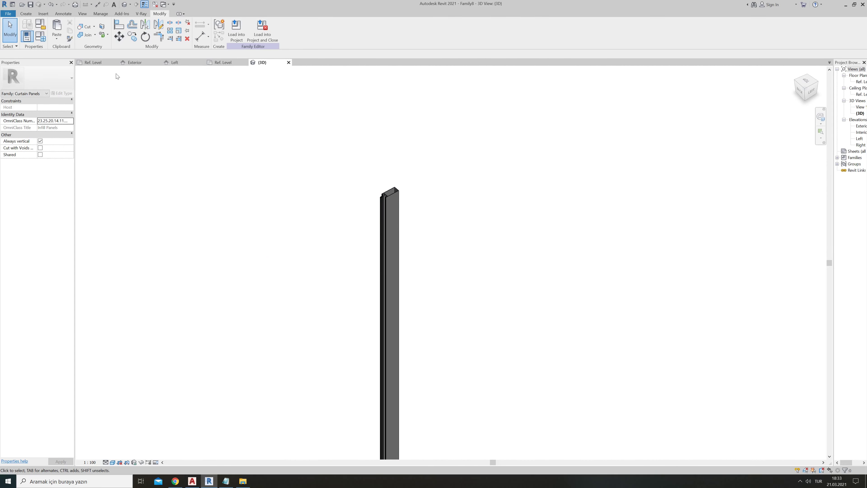
- Return to Family8's floor plan and start a new sweep
left_click(92, 62)
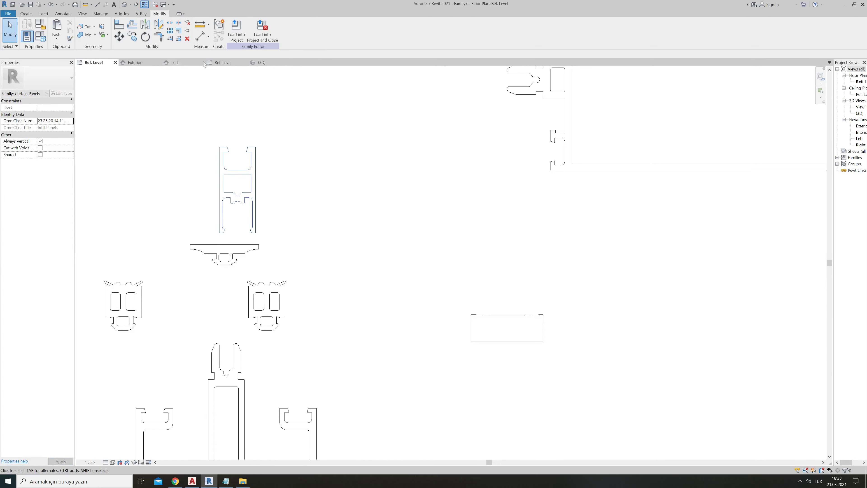
left_click(220, 62)
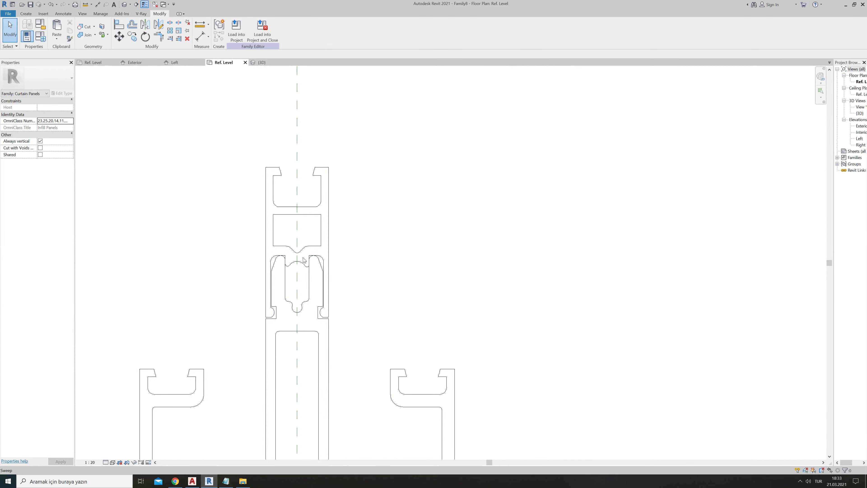
left_click(25, 14)
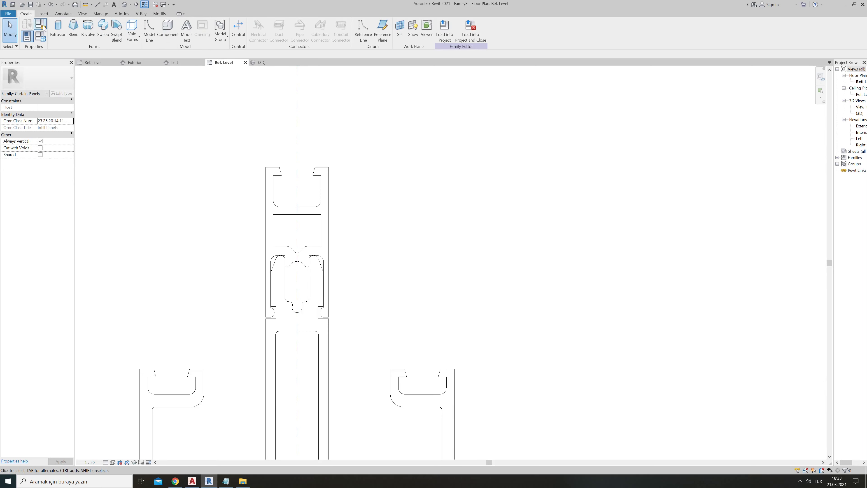
left_click(103, 30)
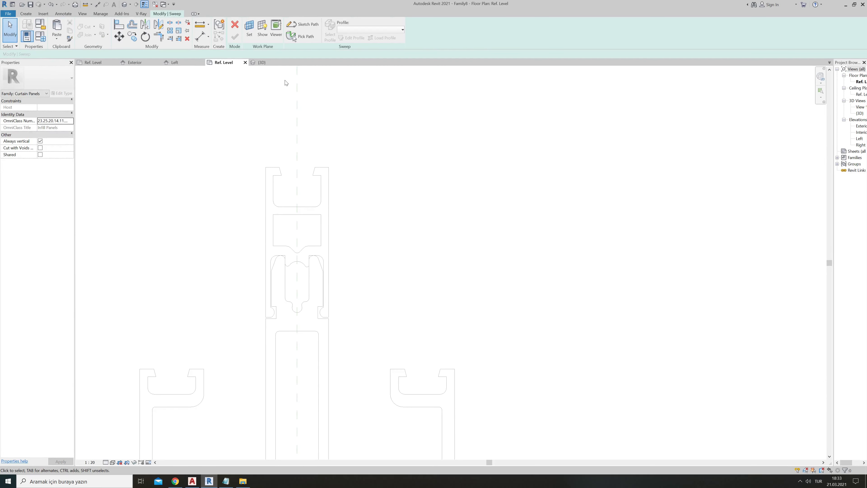
- Set the path work plane to Center (Front/Back) and go to the Exterior elevation
left_click(302, 24)
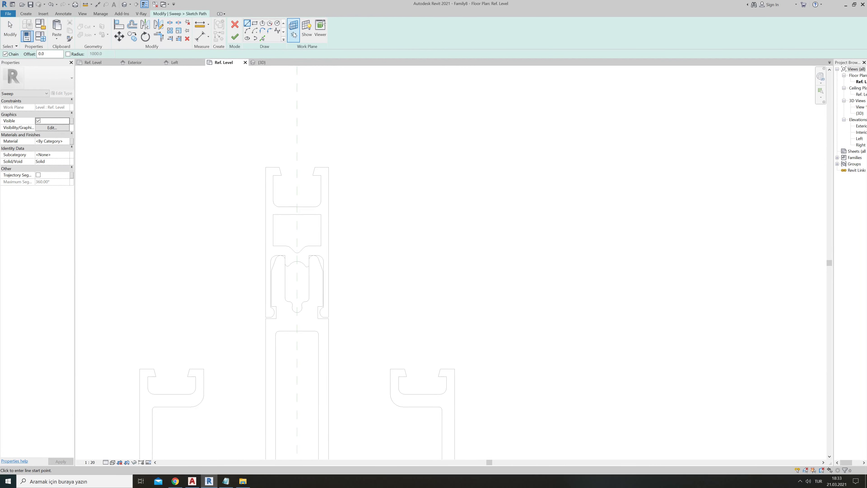
left_click(294, 34)
left_click(430, 240)
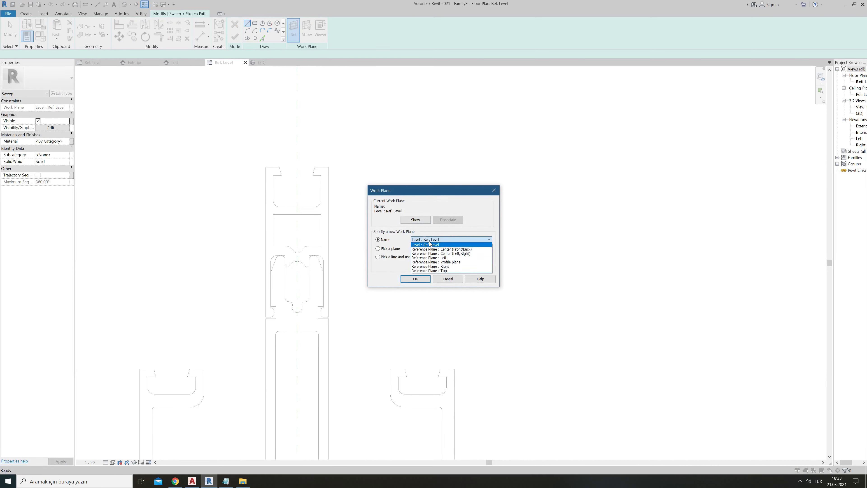
left_click(443, 249)
left_click(415, 279)
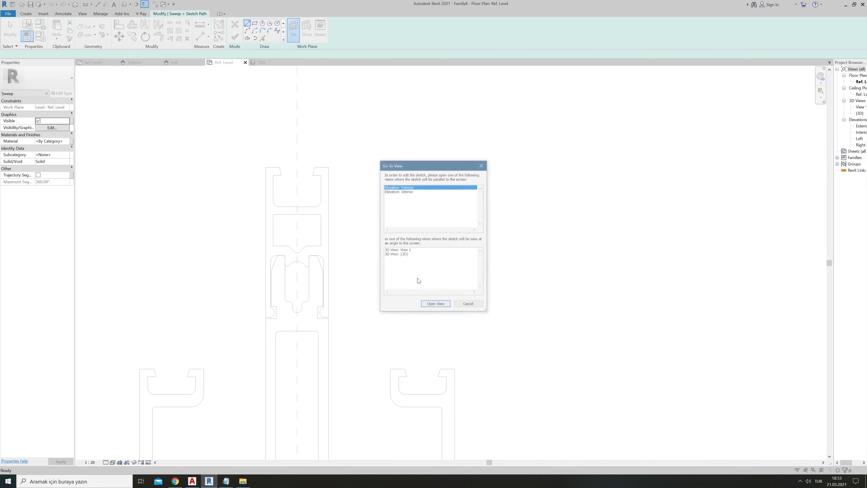
left_click(436, 304)
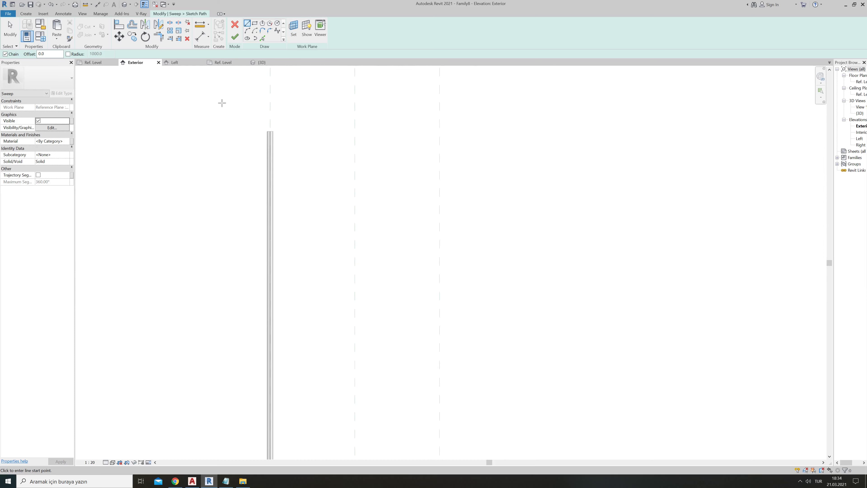
- Draw a vertical sweep path line from the top point downward
scroll(297, 162, "up", 3)
scroll(297, 162, "up", 3)
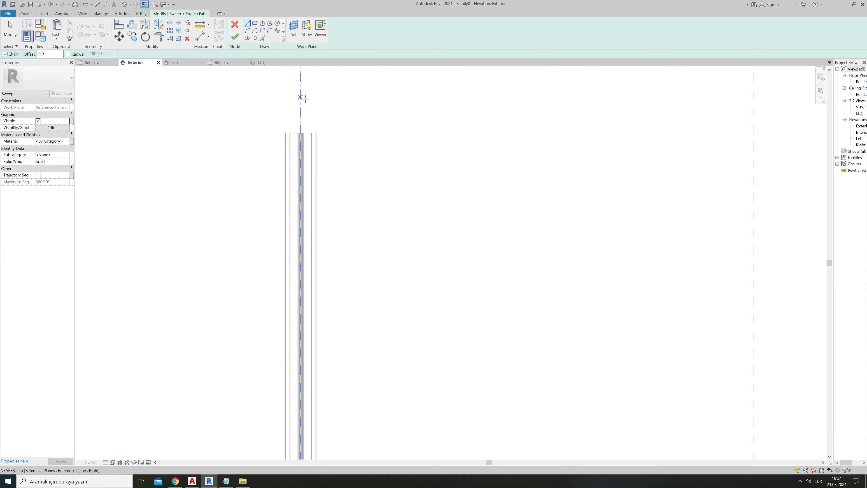
left_click(300, 94)
scroll(309, 90, "down", 5)
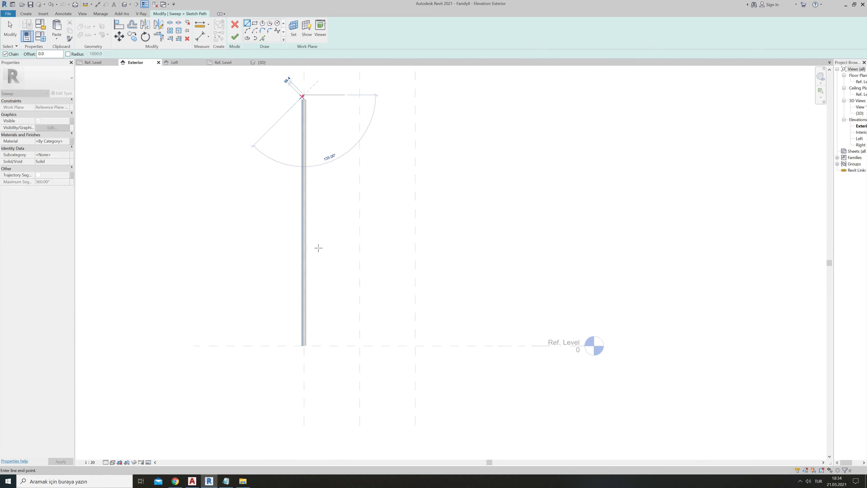
left_click(302, 285)
key("Escape")
key("Escape")
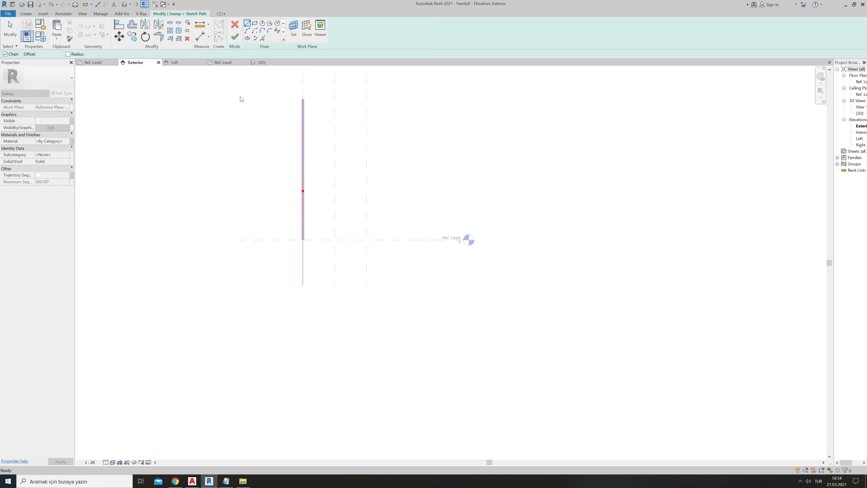
- Align the path's bottom end to the Ref. Level and lock its top to the reference plane
left_click(119, 25)
scroll(304, 249, "up", 2)
scroll(259, 252, "up", 2)
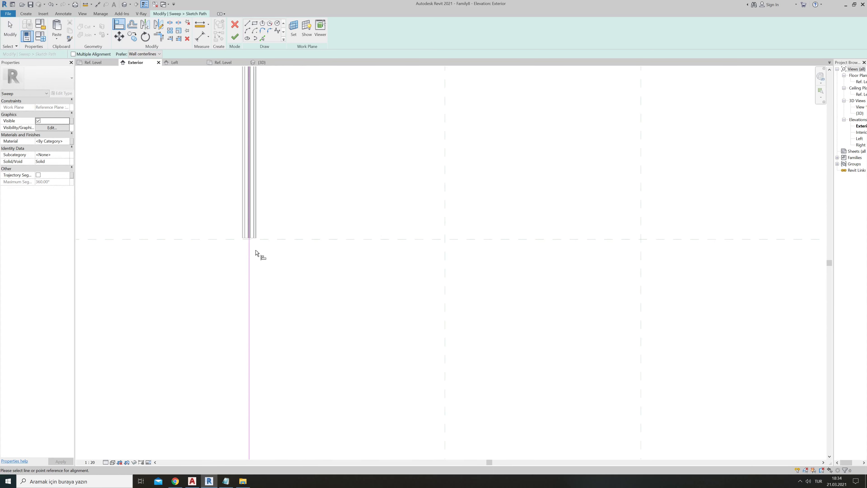
scroll(235, 224, "up", 2)
left_click(238, 202)
scroll(248, 195, "down", 3)
scroll(246, 205, "down", 2)
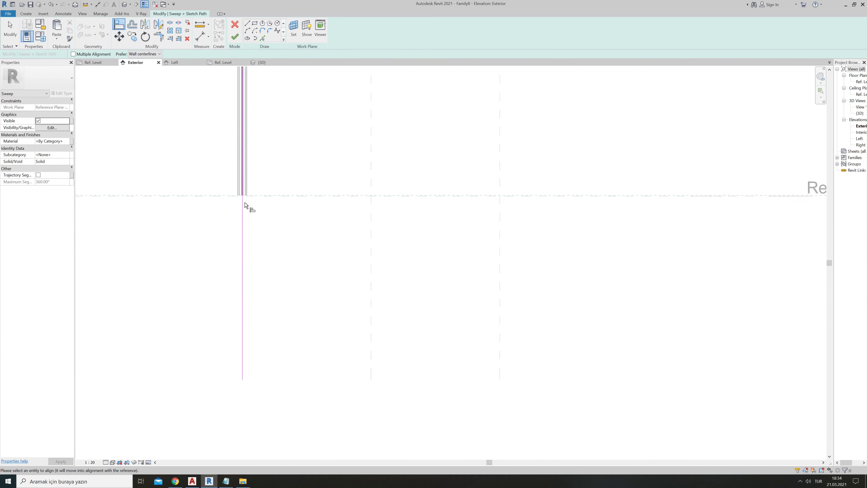
left_click(251, 316)
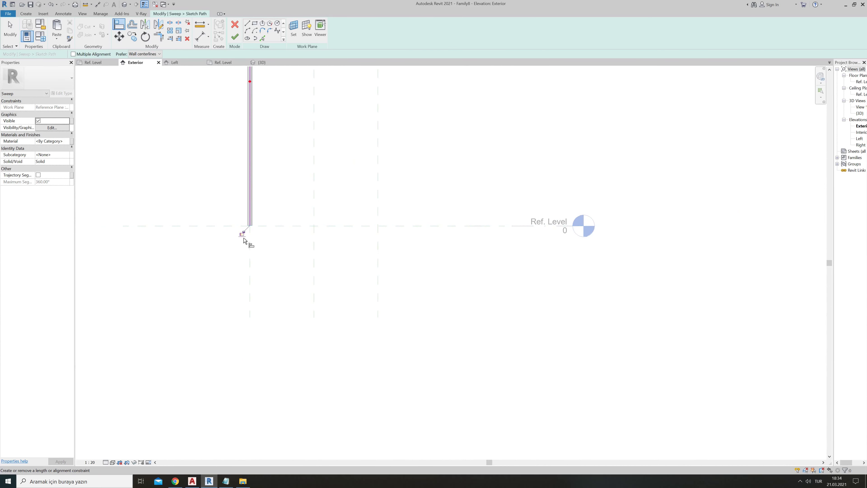
scroll(273, 270, "down", 2)
scroll(268, 176, "up", 2)
scroll(275, 150, "up", 2)
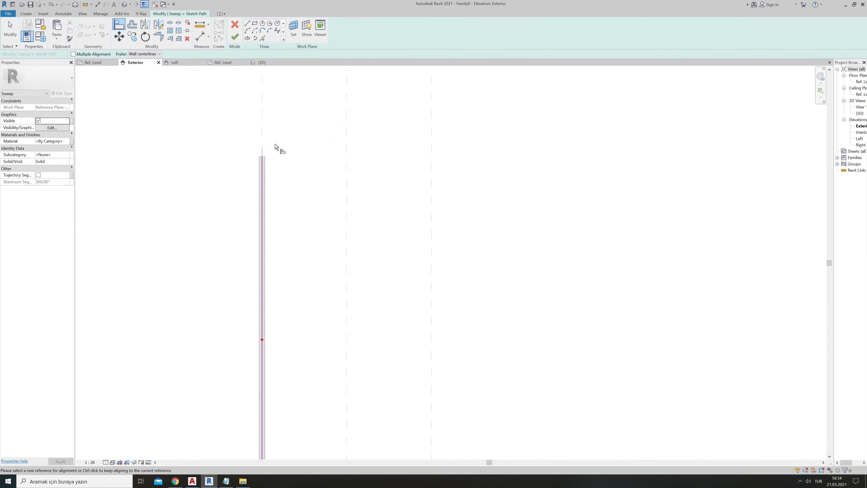
scroll(263, 156, "up", 3)
scroll(257, 161, "up", 3)
scroll(246, 170, "down", 2)
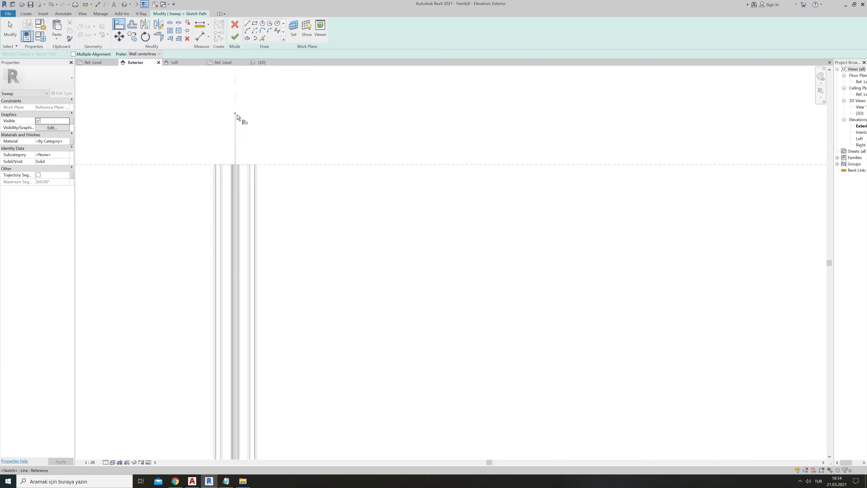
left_click(227, 172)
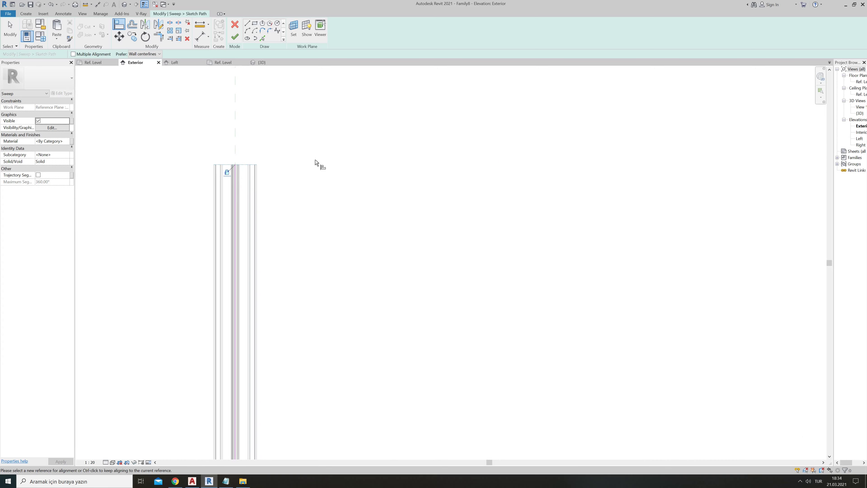
key("Escape")
key("Escape")
- Finish the sweep path and open its profile sketch on the Ref. Level plan
scroll(232, 162, "up", 1)
scroll(232, 162, "up", 2)
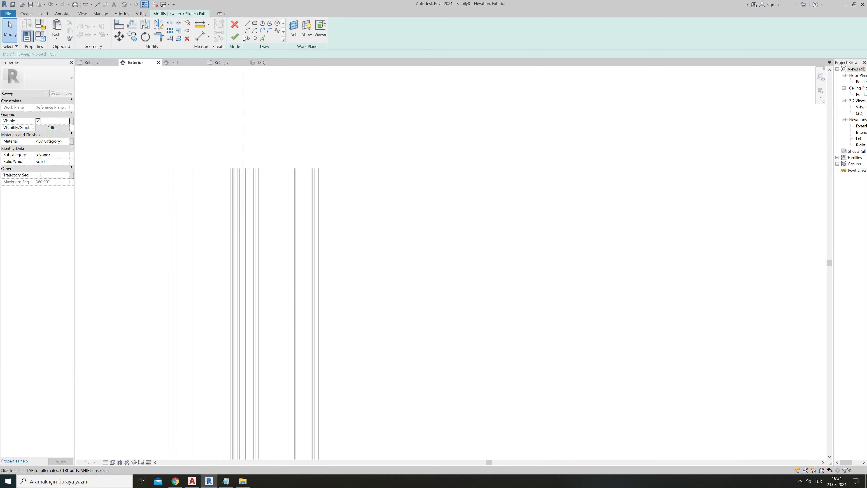
left_click(234, 36)
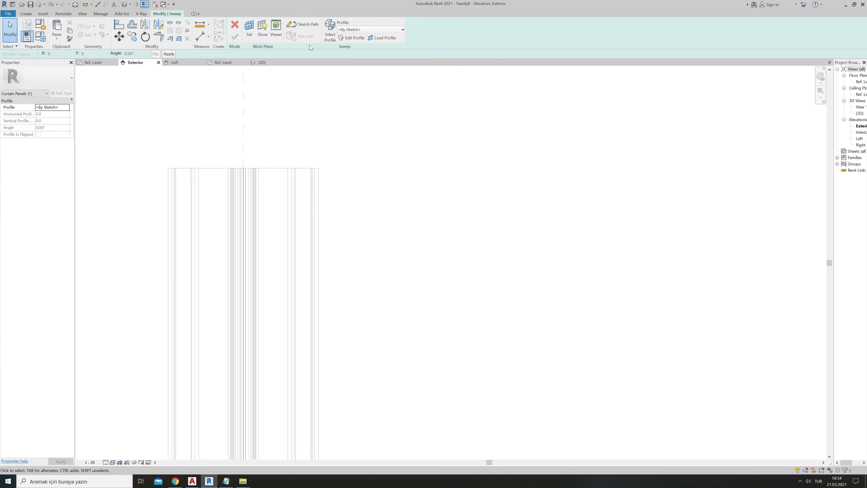
left_click(352, 37)
left_click(443, 306)
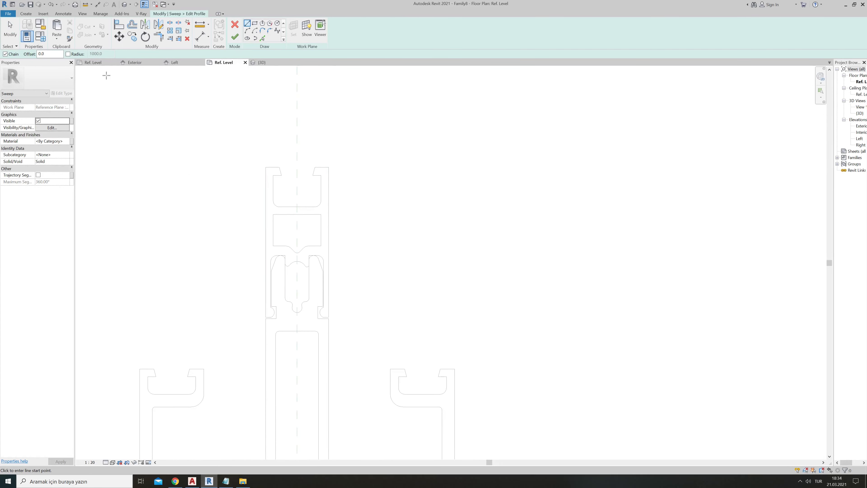
- Window-select both gasket profiles in Family7's Ref. Level plan, then return to Family8's profile sketch
left_click(94, 62)
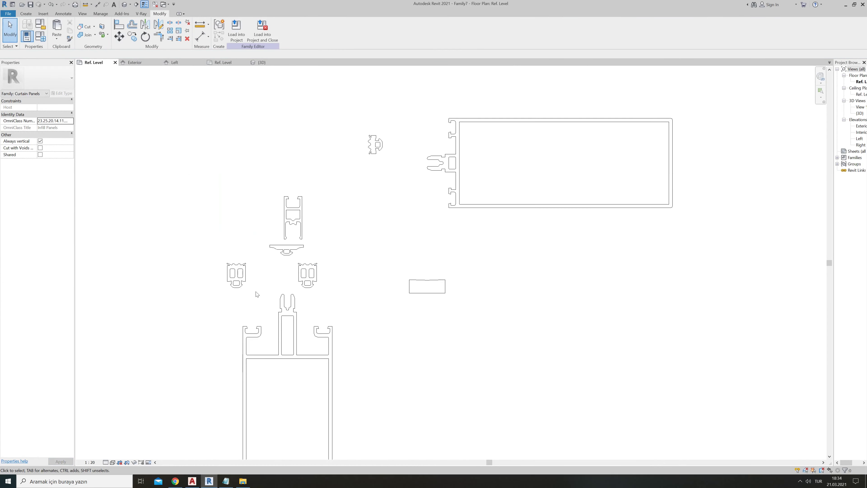
scroll(257, 294, "up", 3)
left_click(233, 272)
mouse_move(174, 295)
left_mouse_down()
mouse_move(415, 243)
mouse_move(210, 293)
left_mouse_up()
left_click_drag(194, 238, 391, 293)
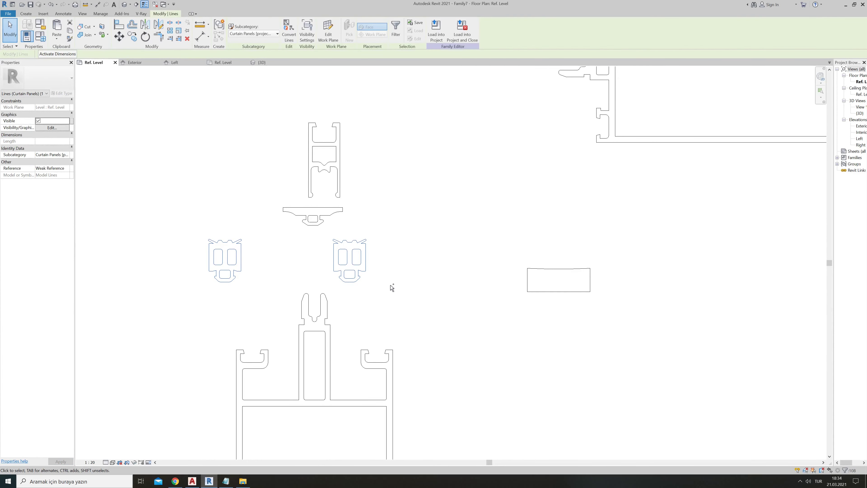
left_click(262, 62)
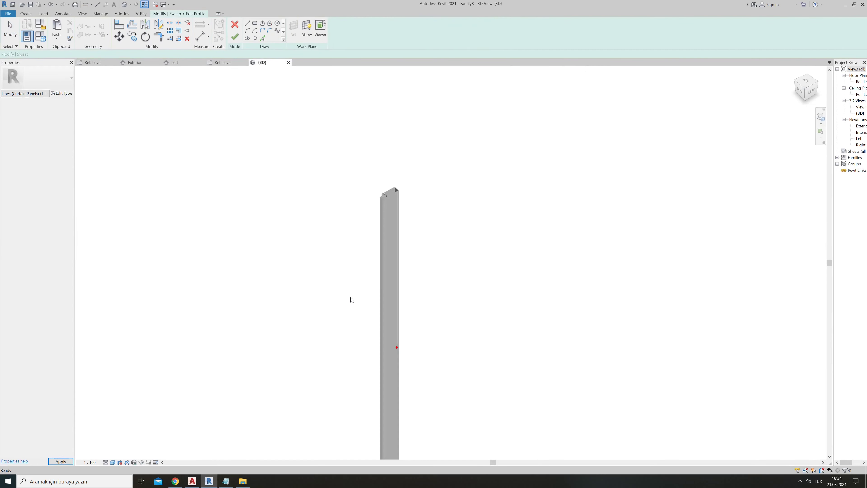
left_click(223, 62)
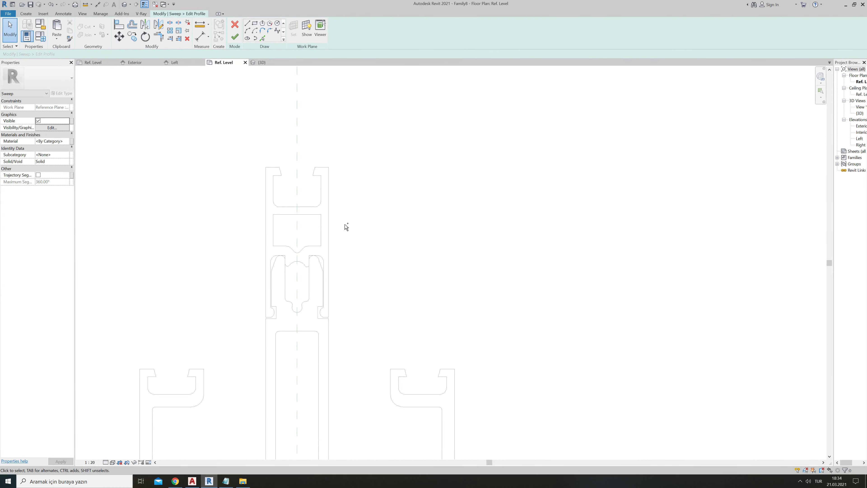
- Paste the two copied gasket profiles into the sketch above the mullion outline
key("ctrl+v")
scroll(346, 229, "down", 3)
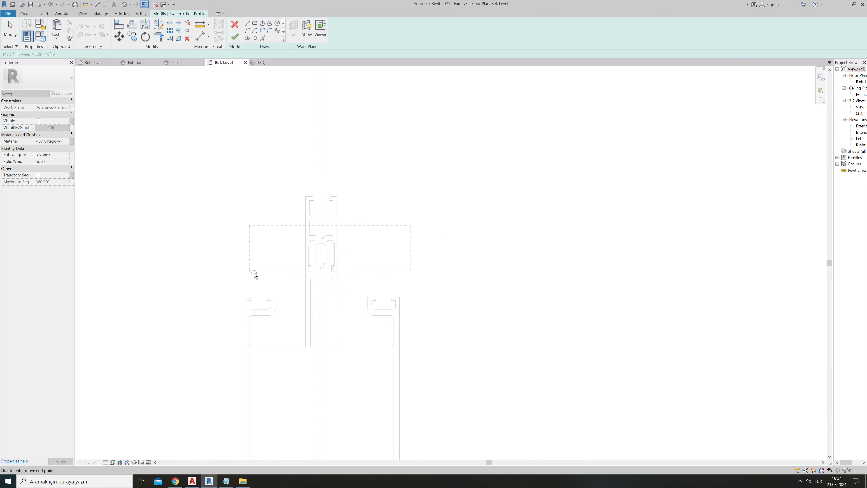
left_click(416, 137)
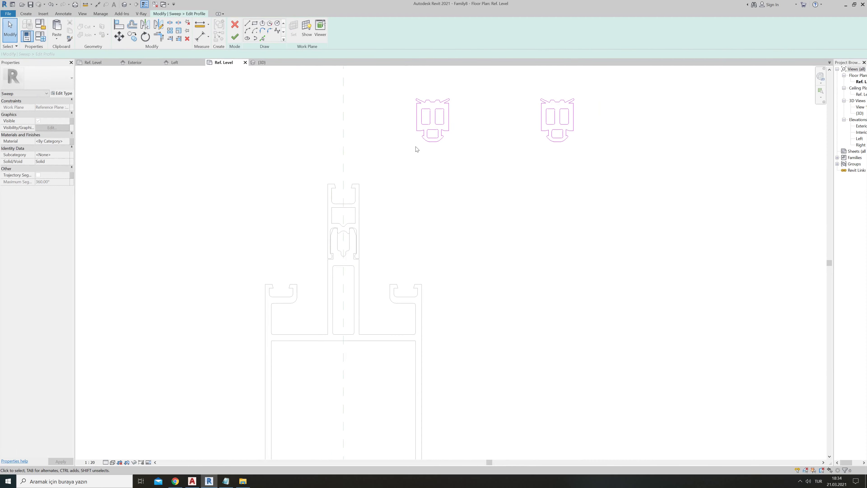
left_click_drag(396, 97, 641, 186)
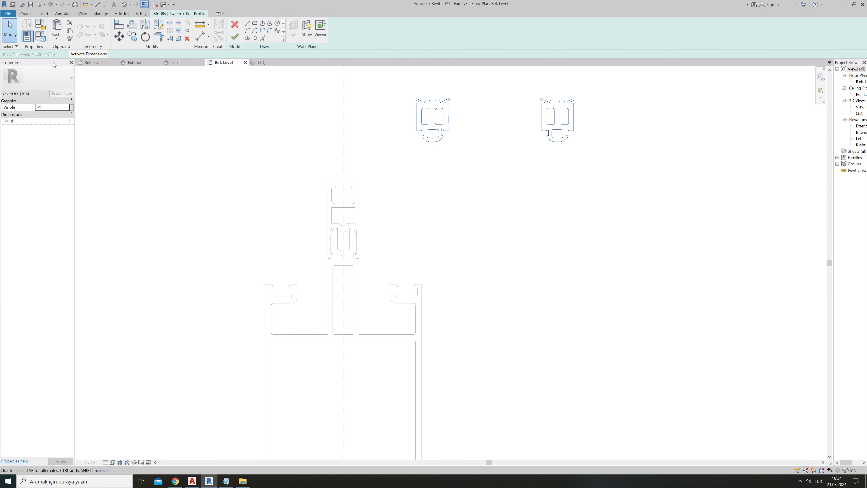
left_click(118, 35)
scroll(423, 147, "up", 2)
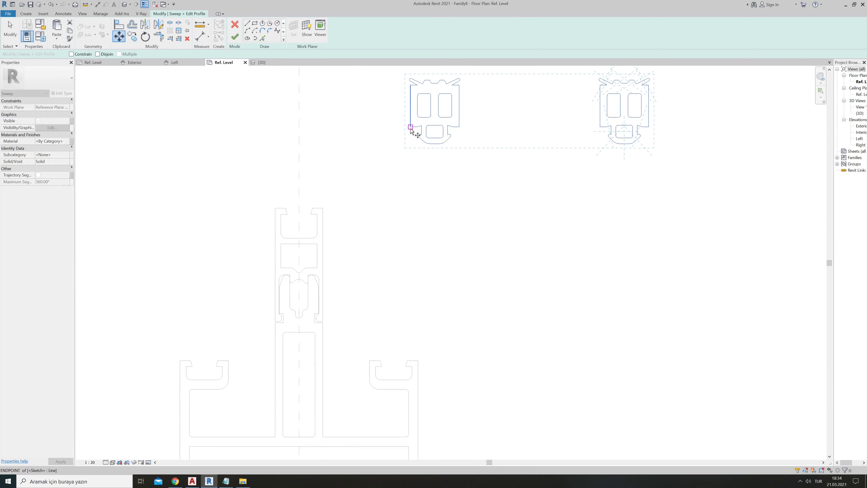
scroll(175, 376, "up", 1)
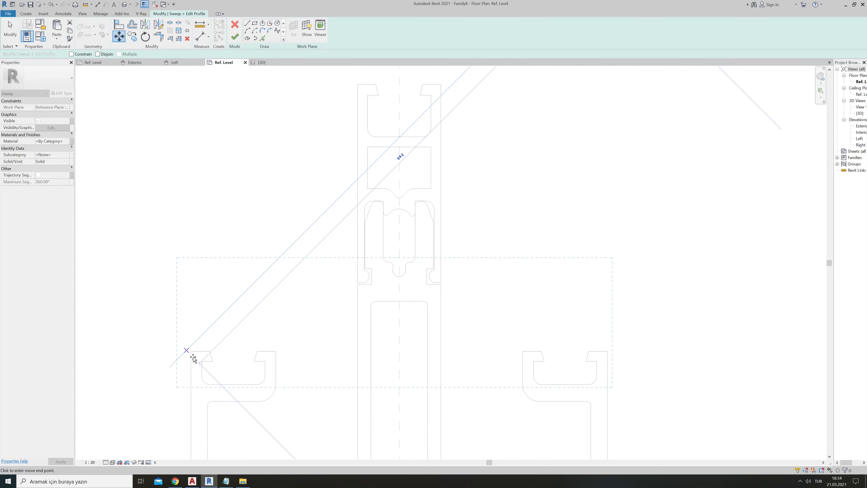
scroll(197, 354, "up", 2)
scroll(195, 354, "up", 3)
scroll(194, 354, "down", 3)
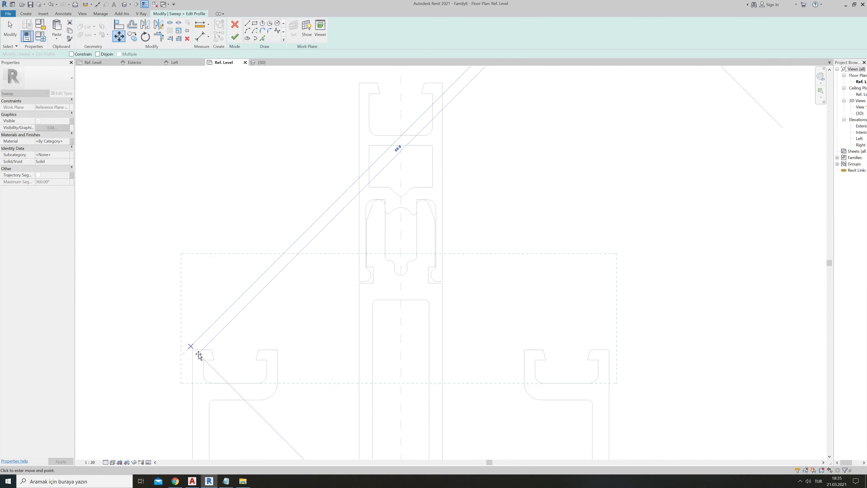
key("shift+w")
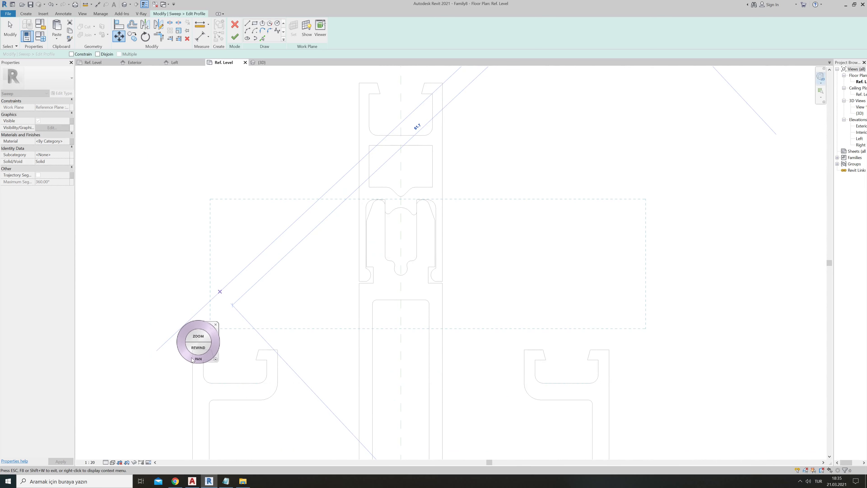
key("shift+w")
scroll(333, 296, "down", 5)
key("Escape")
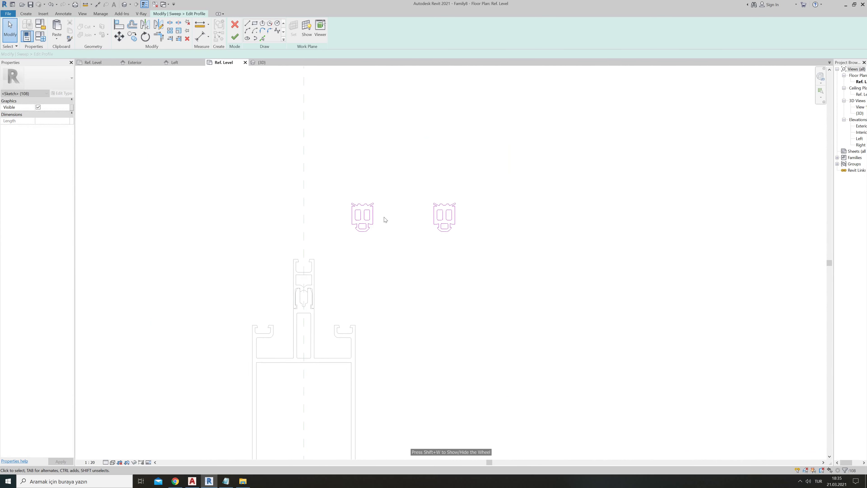
- Move the left gasket from its corner into the mullion's left glazing pocket
left_click_drag(322, 184, 375, 244)
left_click(119, 36)
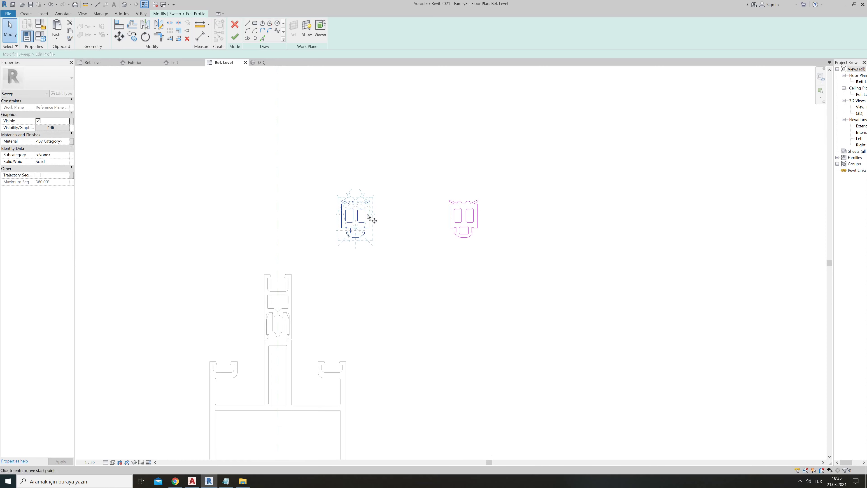
scroll(355, 222, "up", 2)
left_click(332, 226)
scroll(315, 266, "down", 3)
scroll(246, 339, "up", 3)
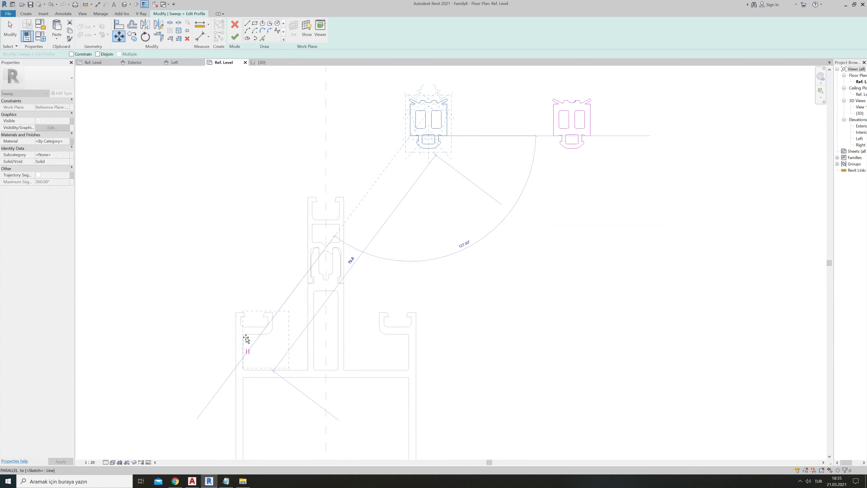
scroll(238, 304, "up", 3)
scroll(231, 324, "up", 2)
left_click(231, 318)
scroll(236, 342, "down", 3)
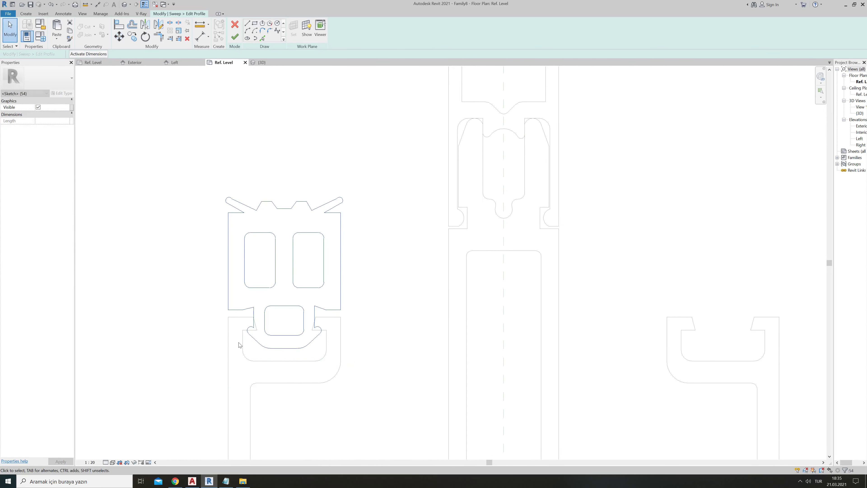
- Nudge the left gasket 0.7 down so it seats on the pocket edge
left_click(165, 174)
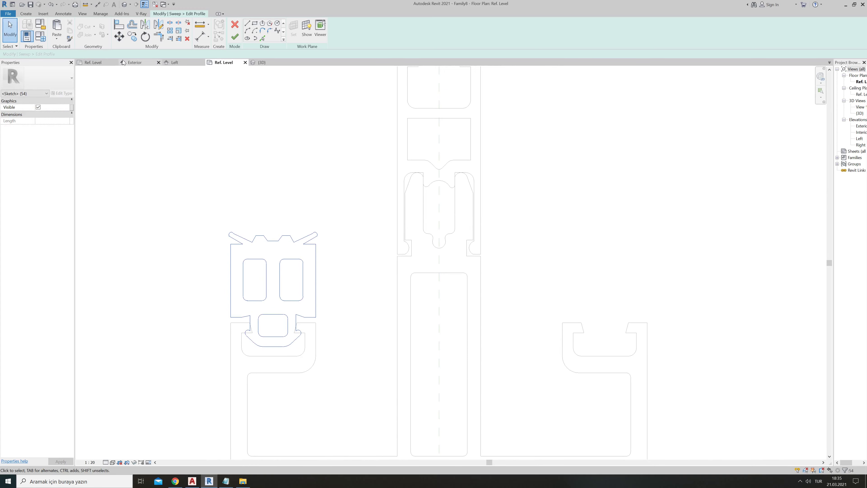
left_click(118, 35)
scroll(227, 319, "up", 3)
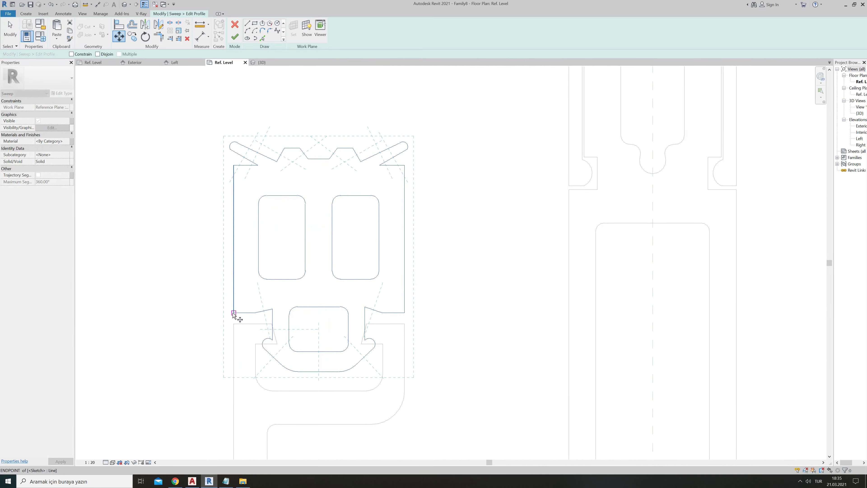
left_click(234, 313)
left_click(234, 324)
scroll(239, 324, "down", 2)
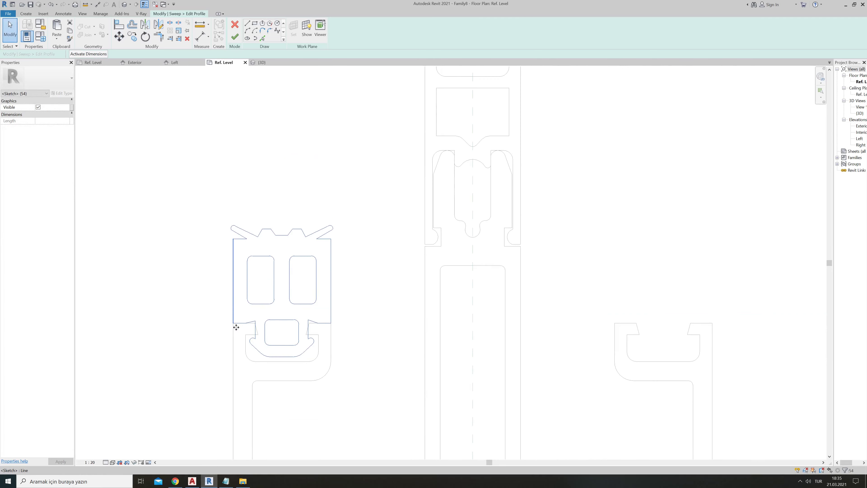
scroll(444, 300, "down", 2)
scroll(443, 287, "down", 2)
- Move the right gasket into the mullion's right glazing pocket with MV
left_click_drag(489, 183, 521, 222)
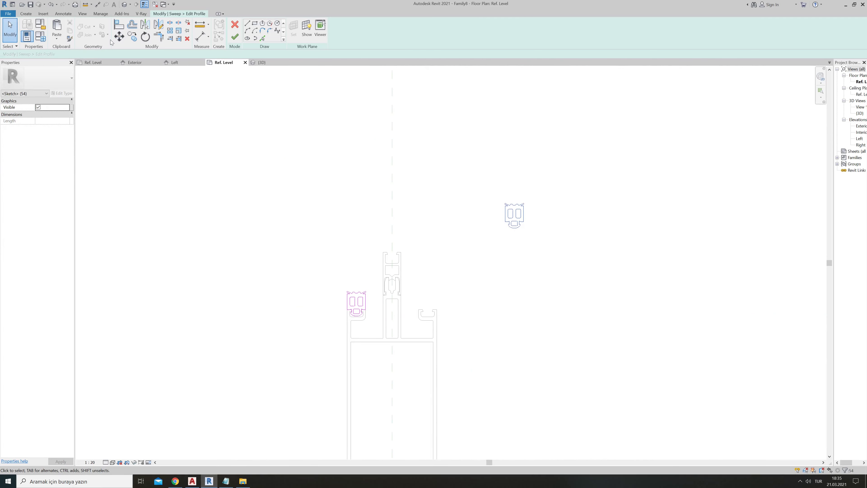
scroll(485, 216, "up", 1)
scroll(539, 235, "up", 3)
key("m")
key("v")
left_click(532, 188)
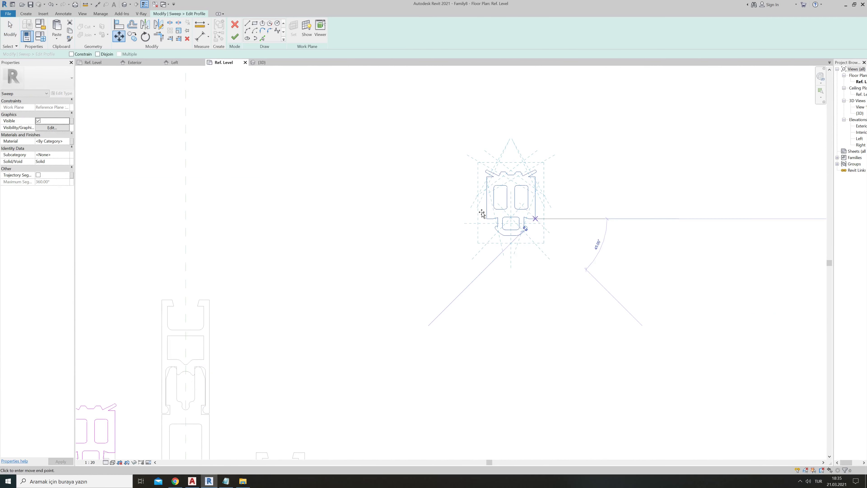
scroll(410, 191, "down", 2)
scroll(324, 332, "up", 3)
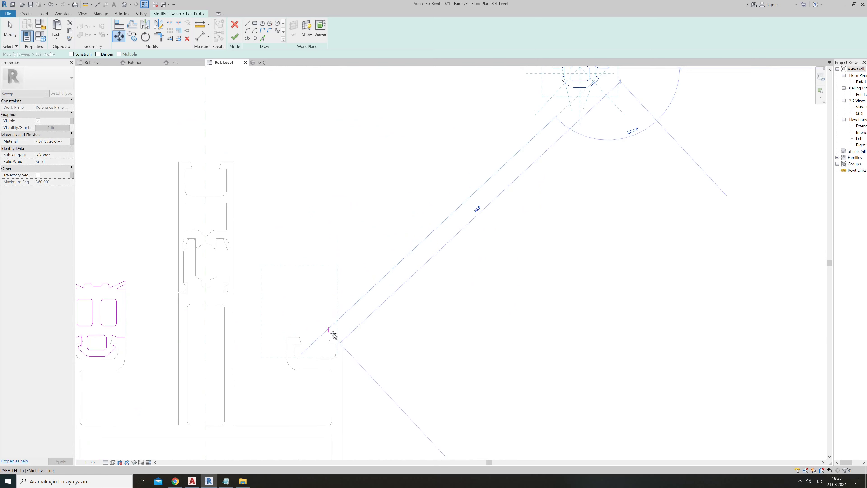
left_click(344, 339)
- Snap the right gasket down from its corner onto the right pocket edge
left_click_drag(262, 262, 397, 398)
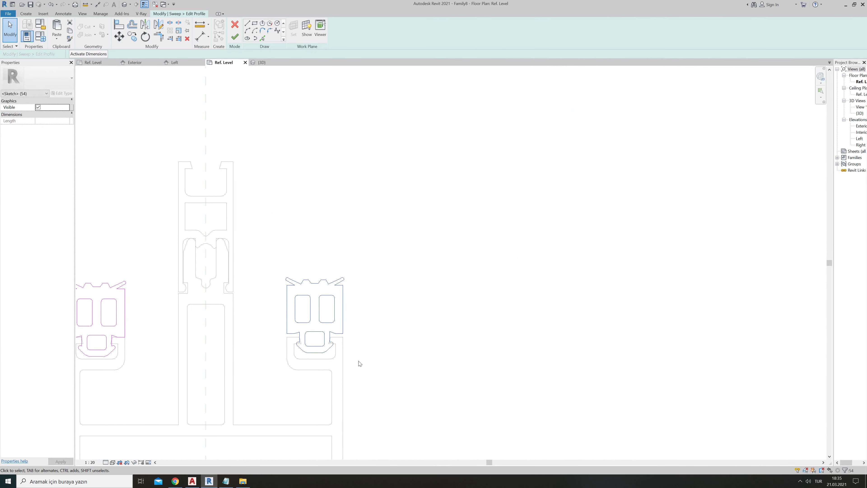
scroll(360, 363, "up", 4)
left_click(331, 309)
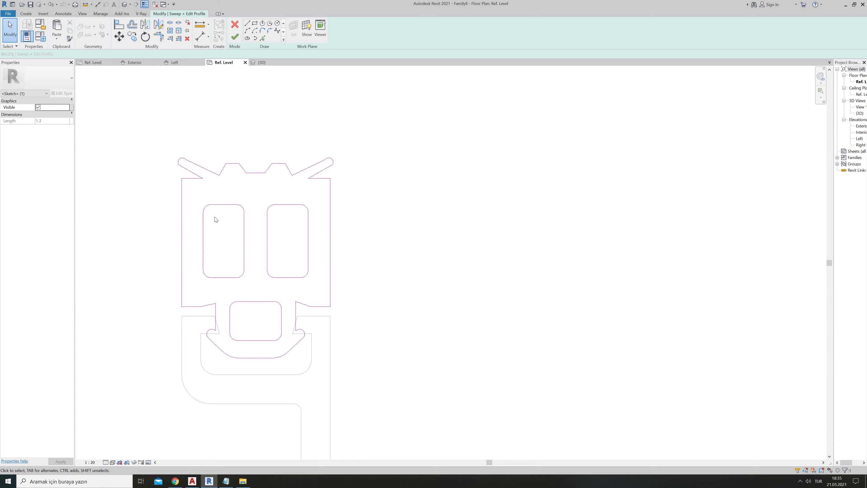
left_click_drag(144, 126, 407, 396)
left_click(119, 36)
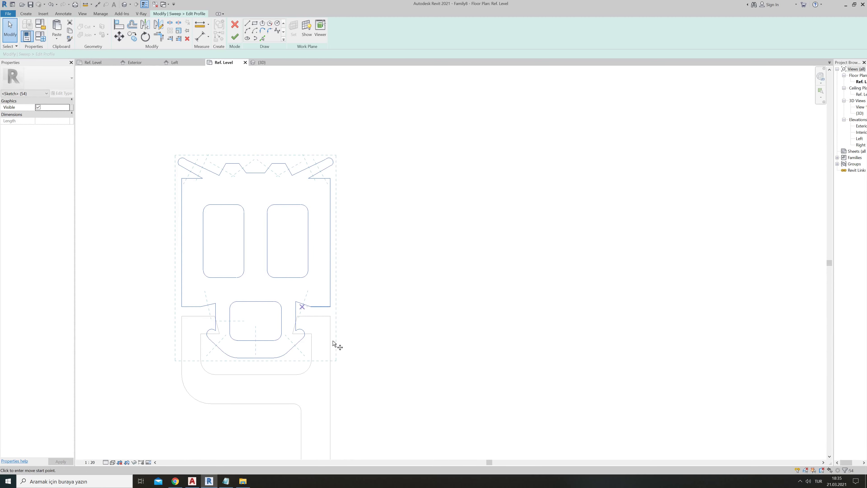
left_click(330, 306)
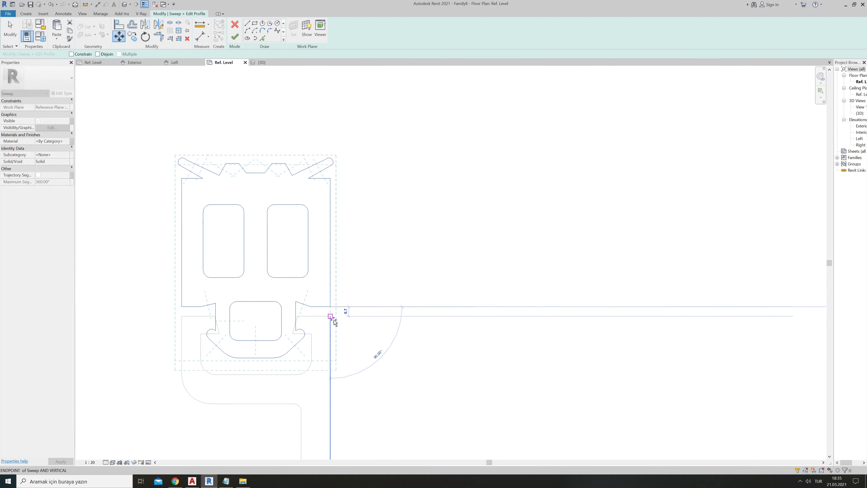
left_click(334, 321)
scroll(369, 307, "down", 3)
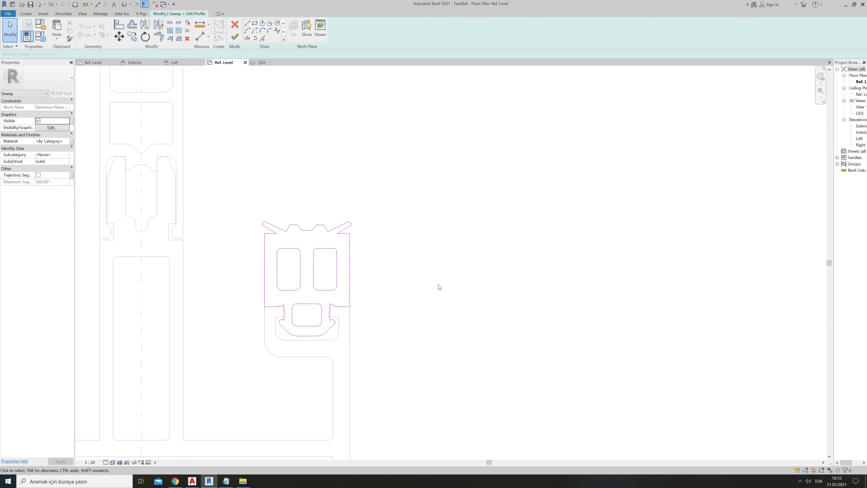
scroll(439, 287, "down", 2)
scroll(440, 301, "down", 1)
scroll(434, 300, "down", 1)
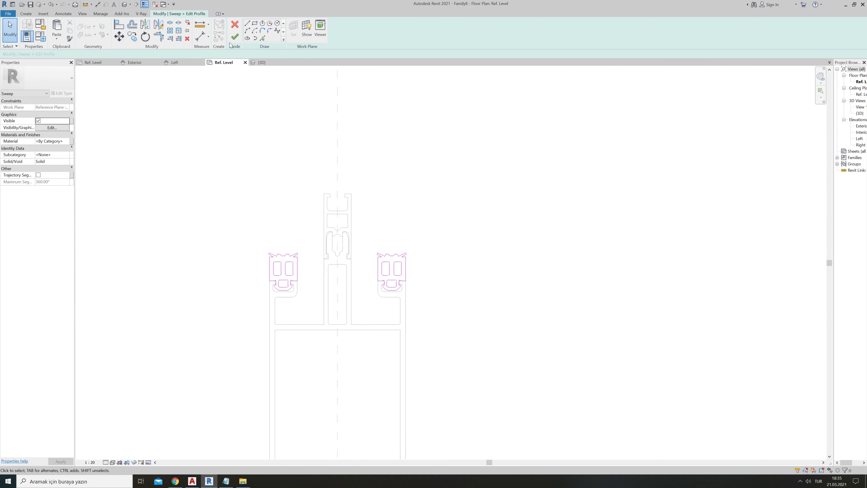
- Finish the gasket sweep, switch to the {3D} view, and select both gasket sweeps
left_click(234, 36)
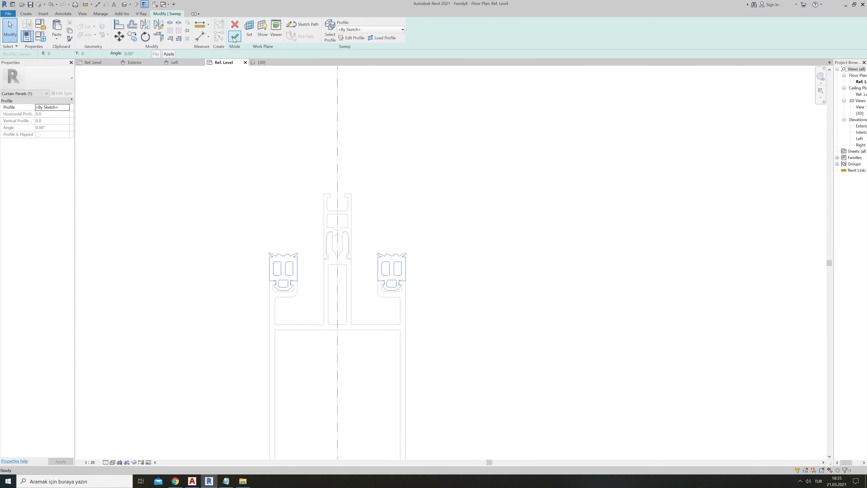
left_click(209, 240)
left_click(261, 62)
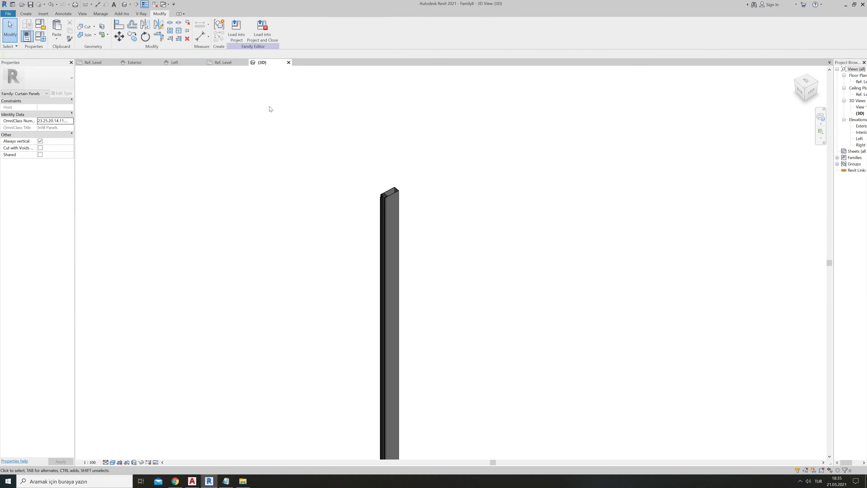
scroll(390, 204, "up", 2)
scroll(388, 196, "up", 3)
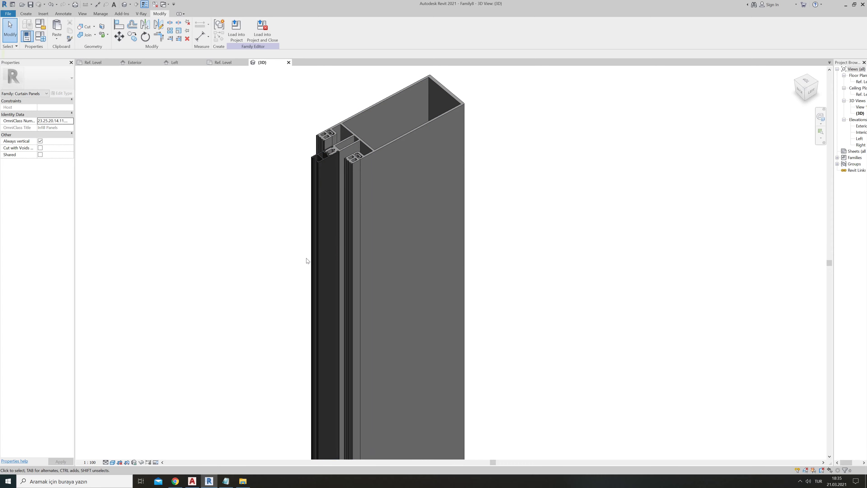
scroll(349, 143, "up", 2)
scroll(347, 143, "up", 3)
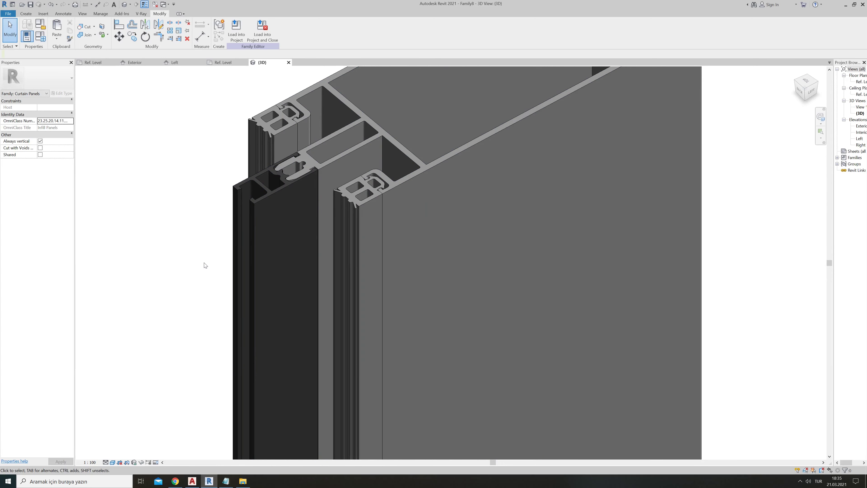
left_click(274, 131)
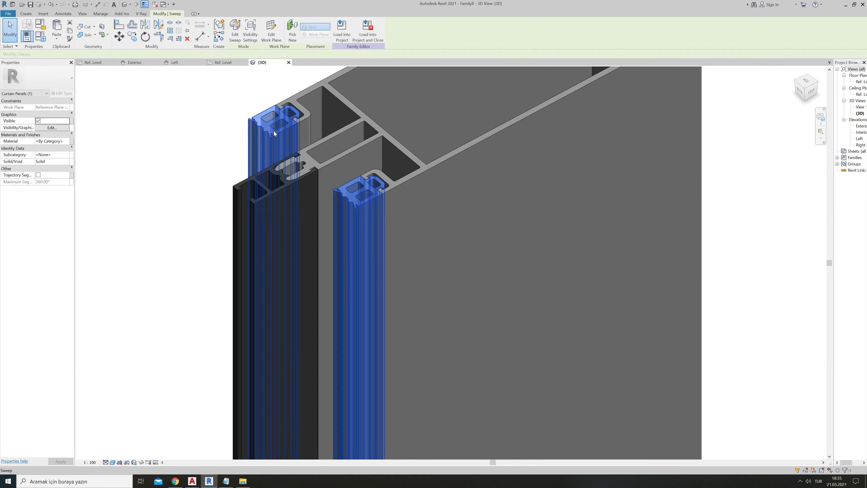
- Associate the gasket sweeps' Material with a new family parameter named fitil
left_click(72, 141)
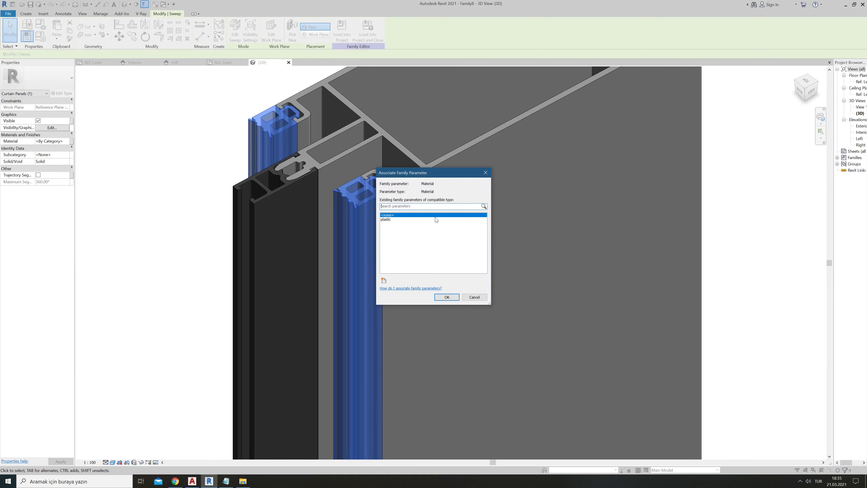
left_click(384, 280)
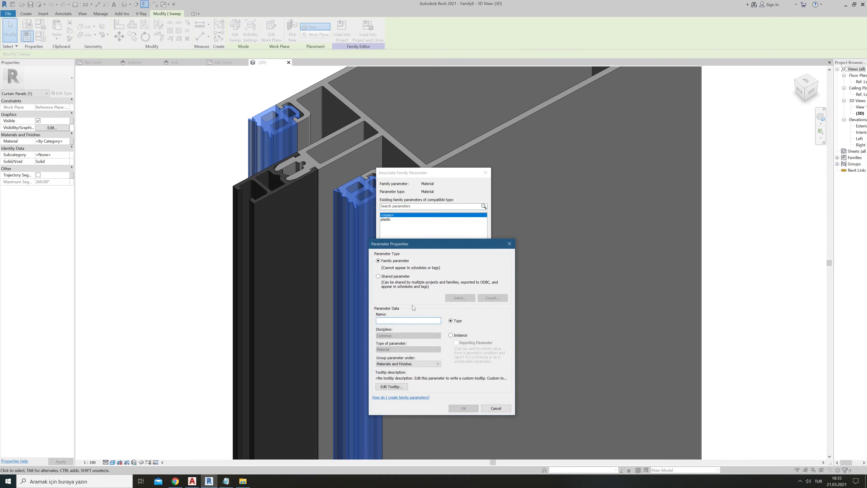
type("fitil")
left_click(464, 409)
left_click(447, 297)
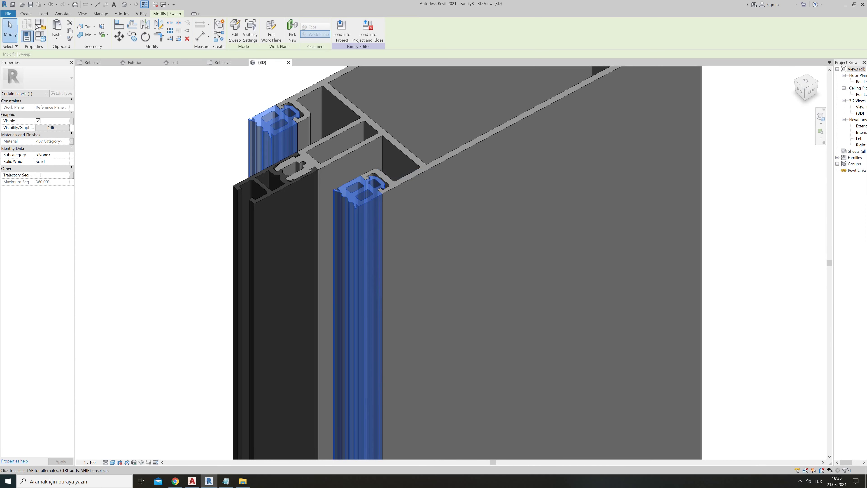
- Create a material named fitil by duplicating Default for the fitil parameter
left_click(42, 36)
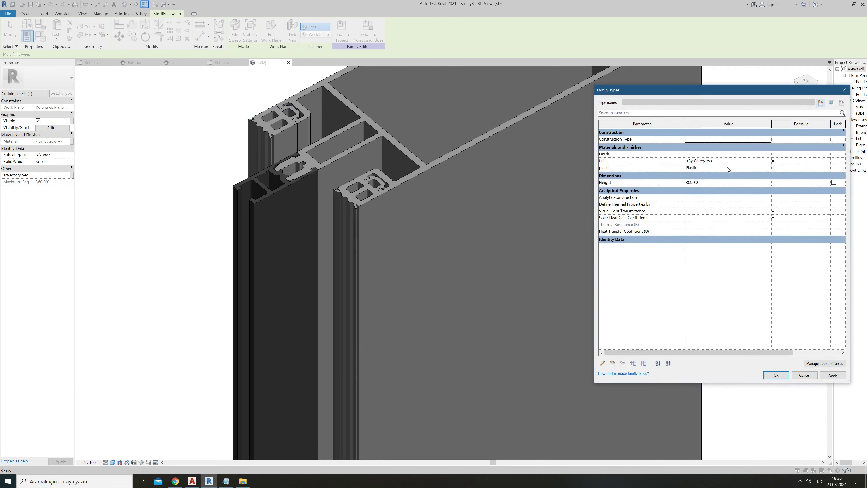
left_click(740, 163)
left_click(769, 161)
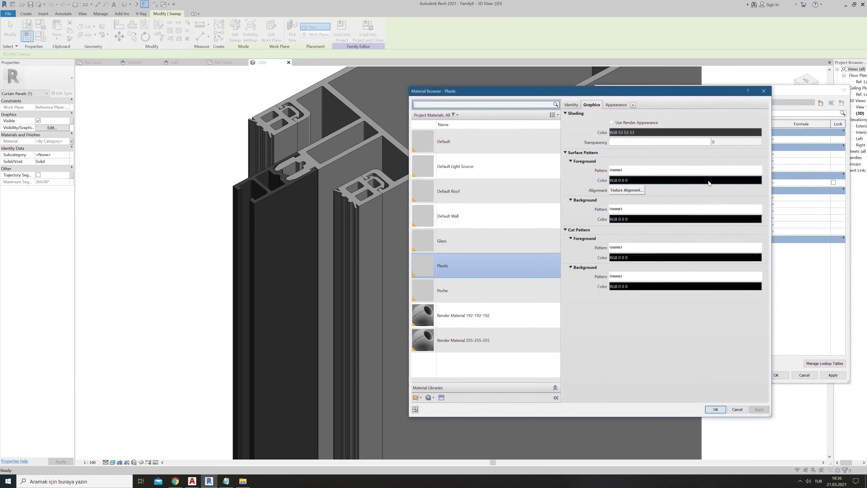
left_click(458, 149)
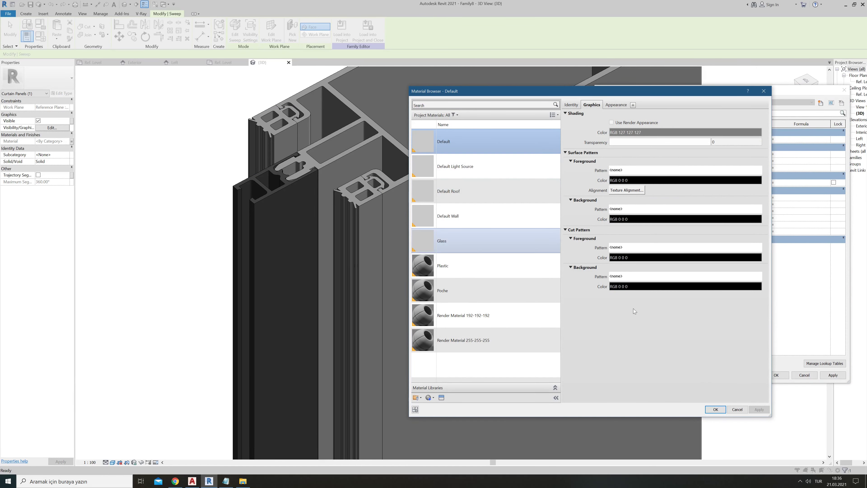
right_click(469, 148)
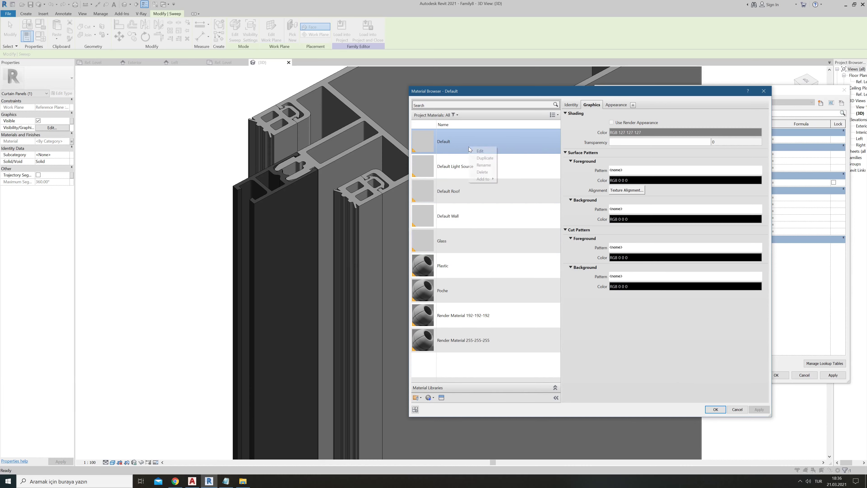
left_click(485, 158)
type("fitil")
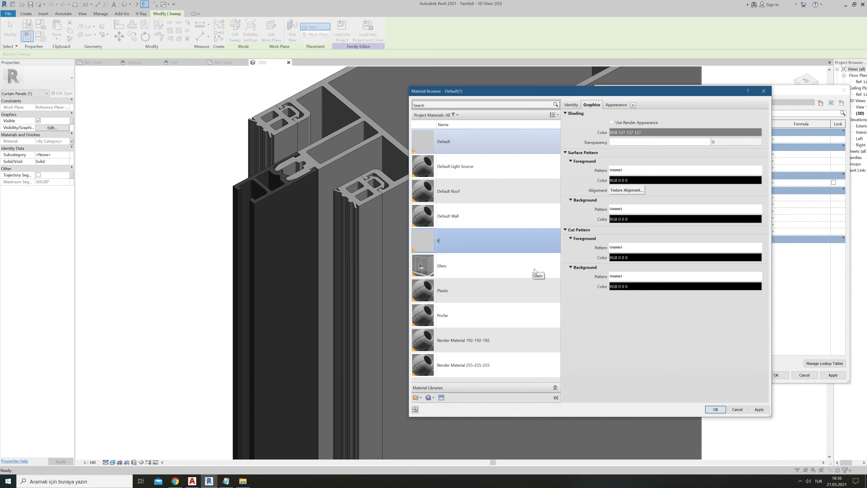
key("Return")
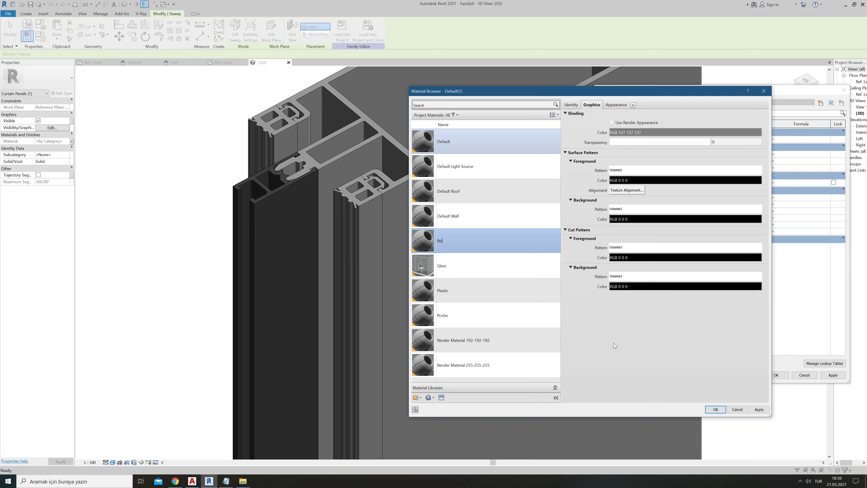
- Set fitil's shading colour to RGB 128-64-64 and apply it to the gaskets
left_click(649, 134)
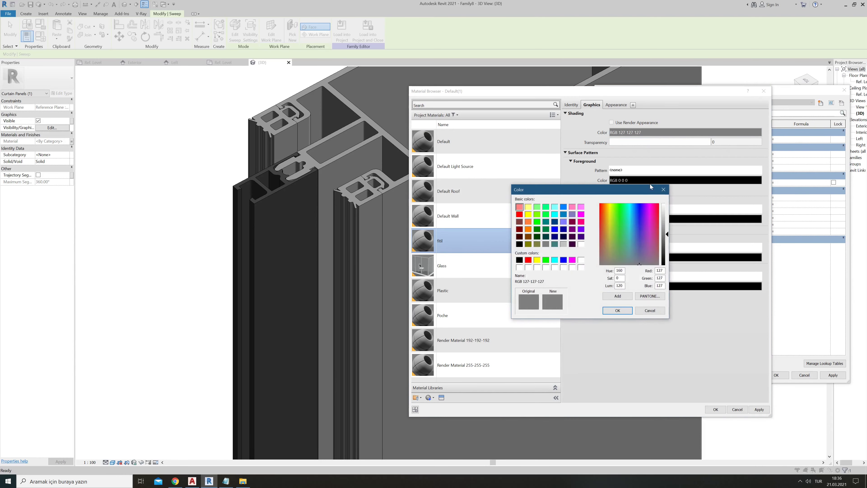
left_click(520, 223)
left_click(617, 310)
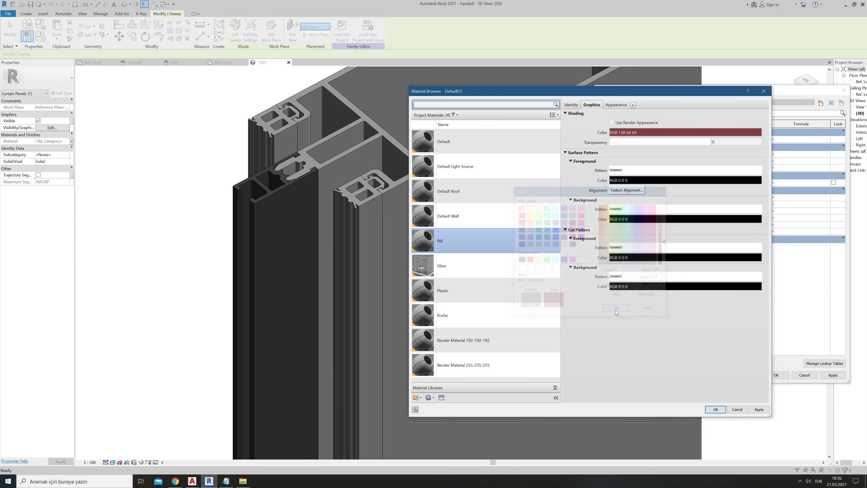
left_click(759, 409)
left_click(711, 412)
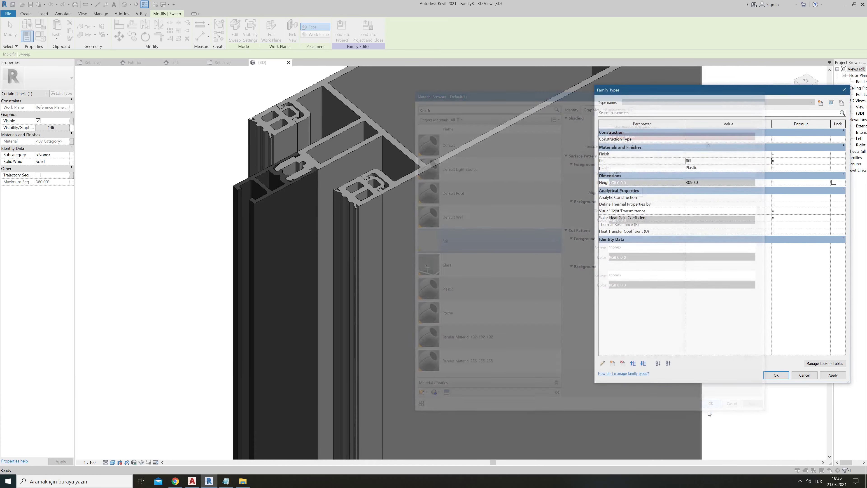
left_click(833, 374)
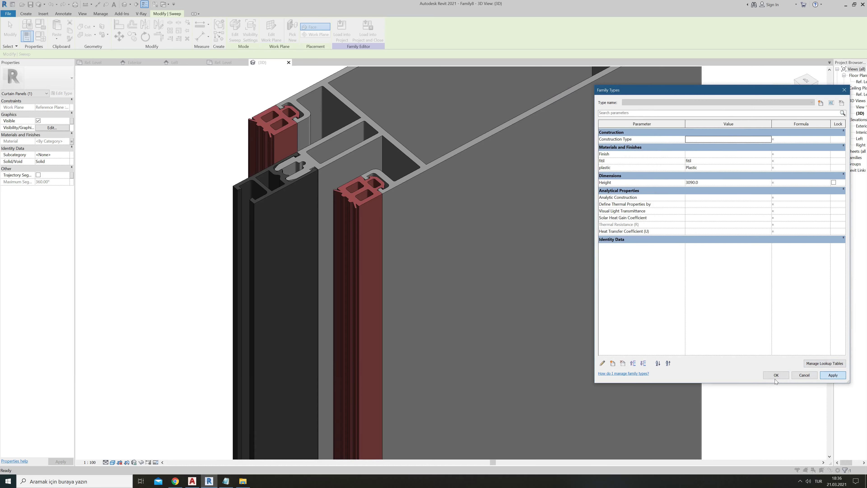
left_click(776, 375)
- In Family Types, apply Height 500, then restore Height to 3090
key("Escape")
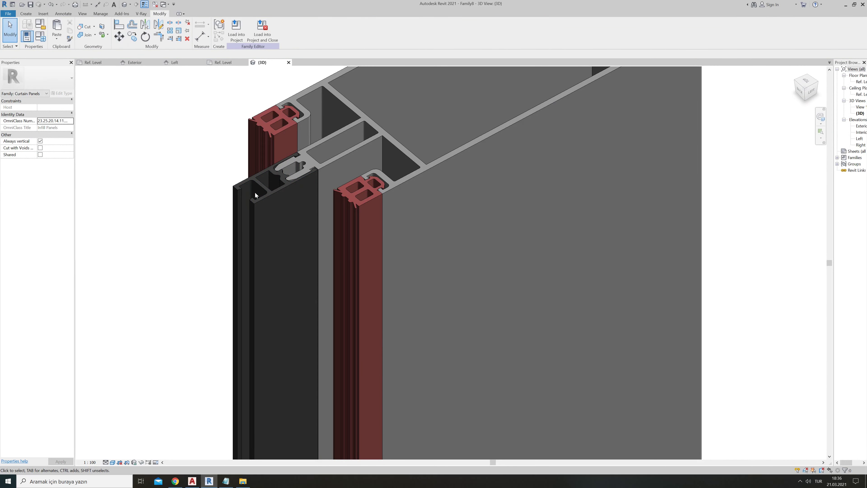
scroll(252, 187, "down", 5)
scroll(301, 194, "down", 3)
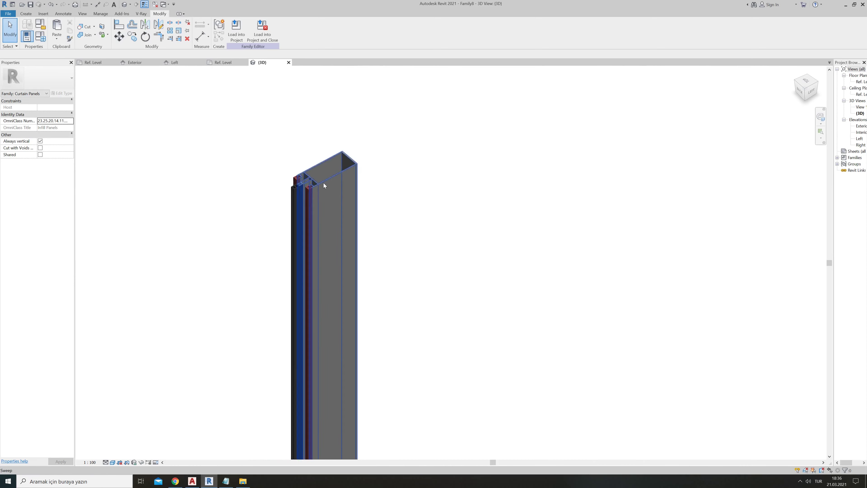
scroll(323, 183, "down", 2)
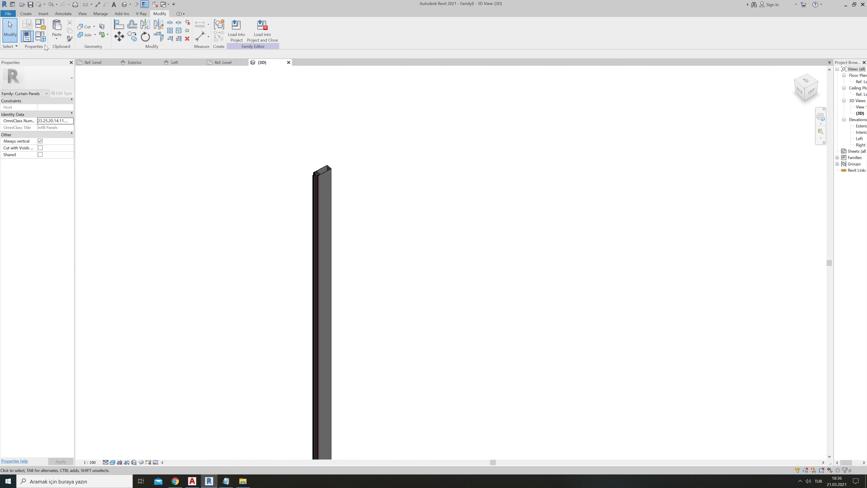
left_click(40, 35)
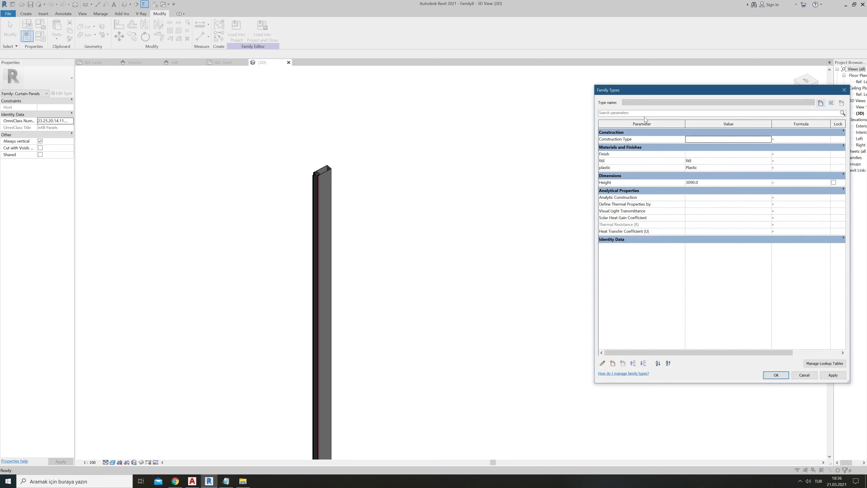
left_click(704, 181)
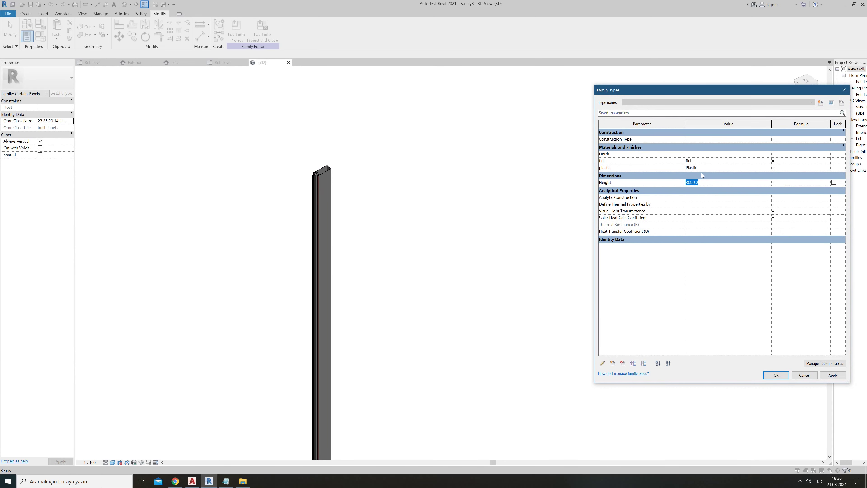
type("500")
left_click(833, 375)
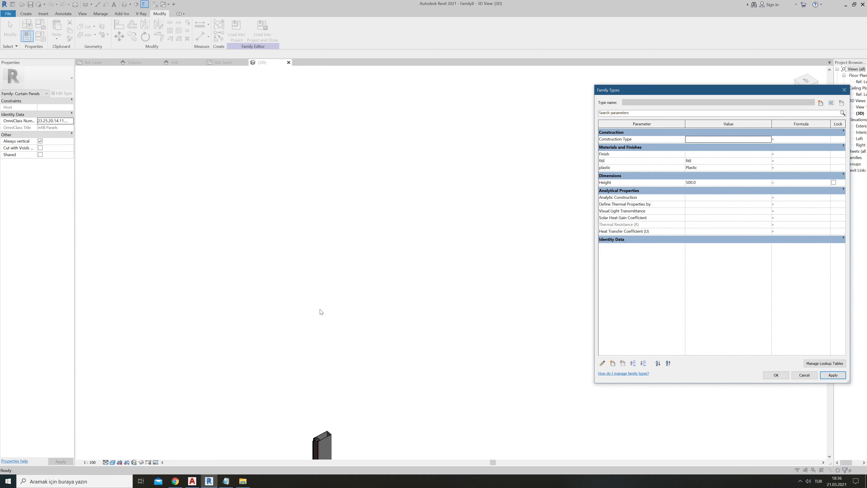
left_click(703, 182)
type("3090")
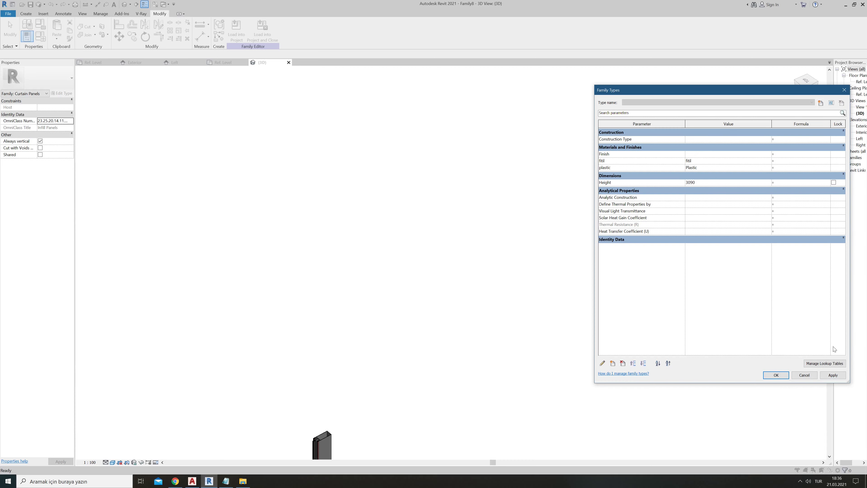
left_click(833, 375)
left_click(776, 375)
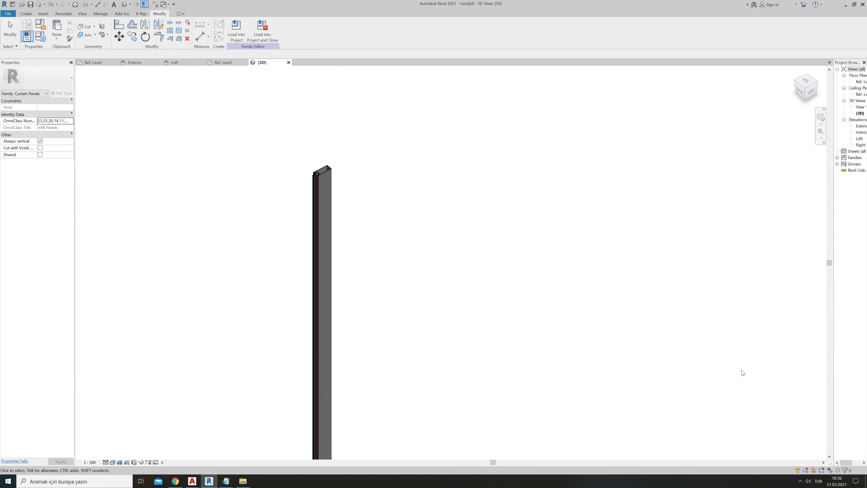
scroll(311, 173, "up", 2)
scroll(329, 192, "up", 3)
scroll(305, 167, "up", 2)
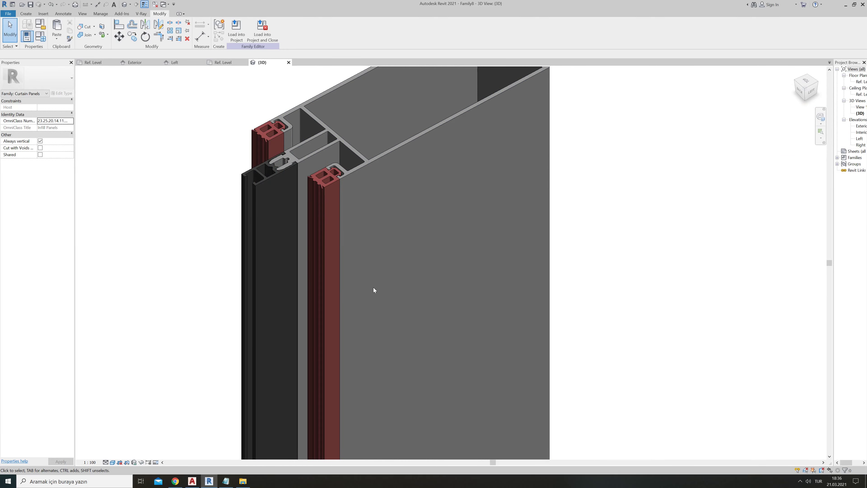
scroll(344, 269, "down", 3)
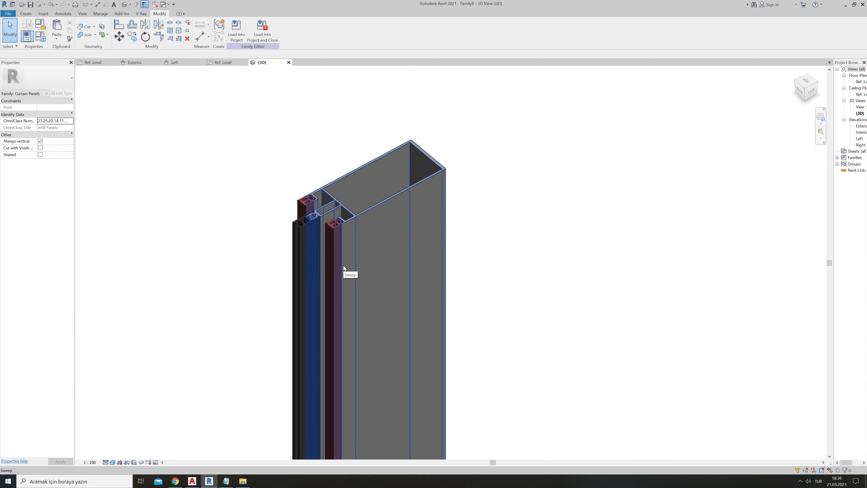
key("ctrl+Tab")
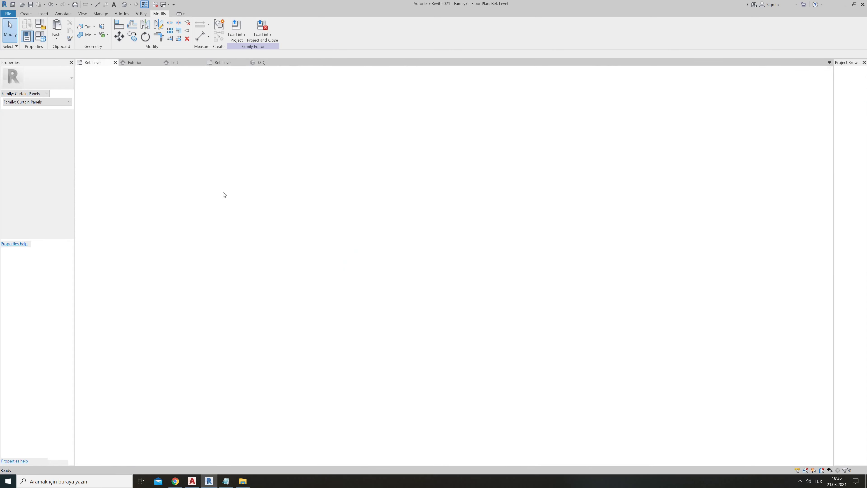
key("ctrl+Tab")
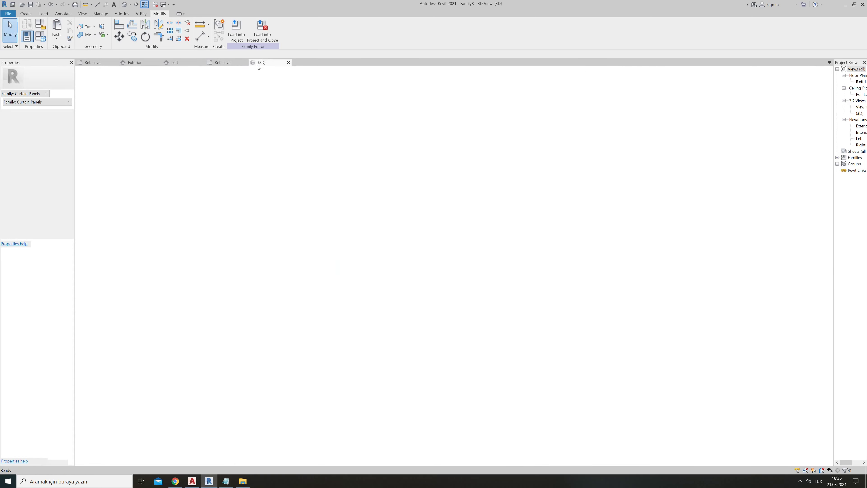
left_click(223, 63)
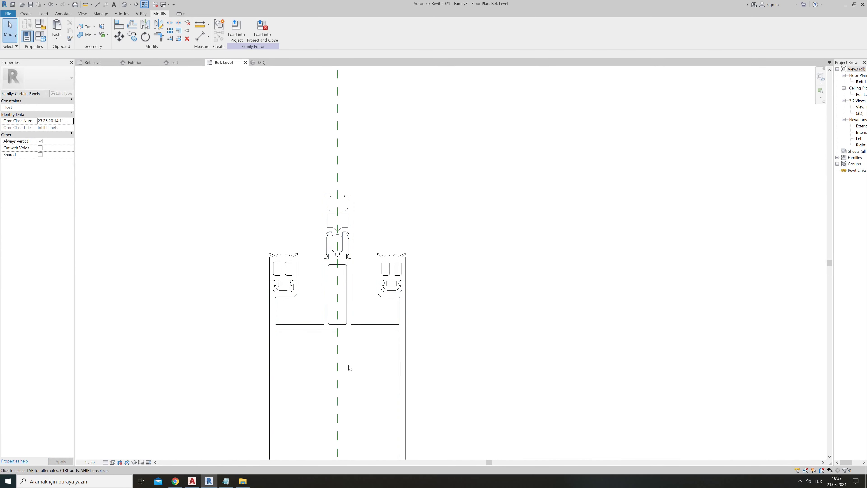
- Reopen the sweep, copy the T-profile from Family7's Ref. Level, then return to Family8
scroll(284, 286, "up", 1)
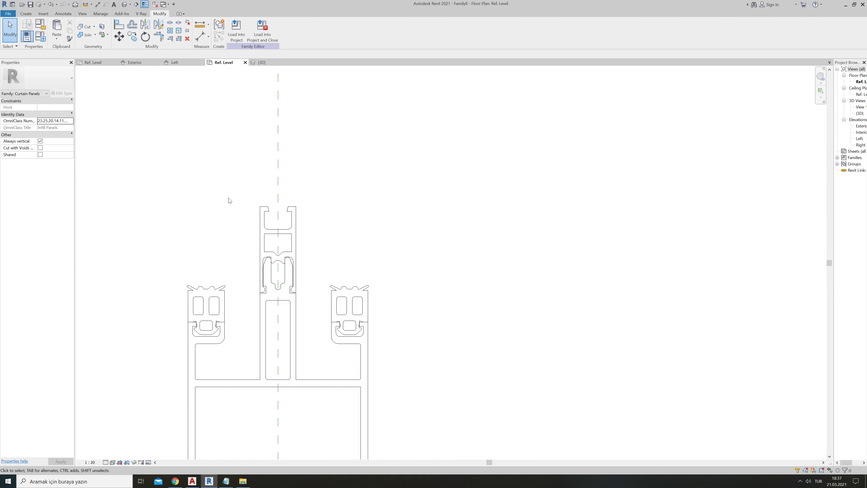
double_click(265, 293)
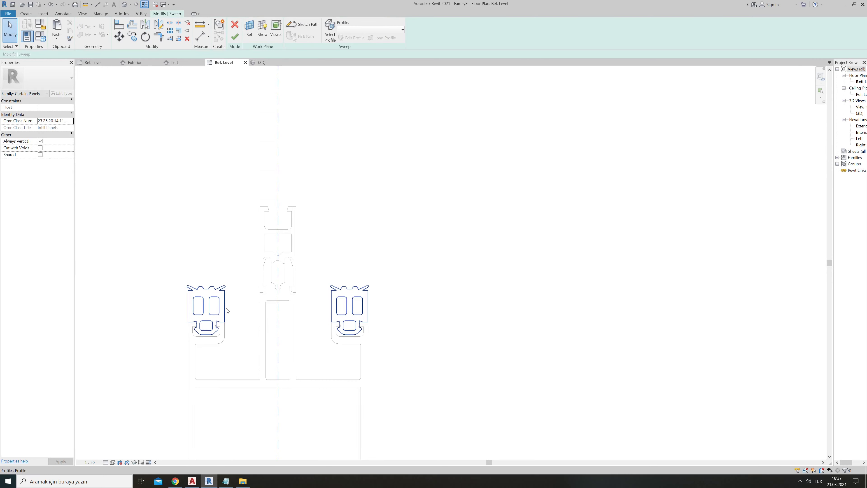
left_click(94, 62)
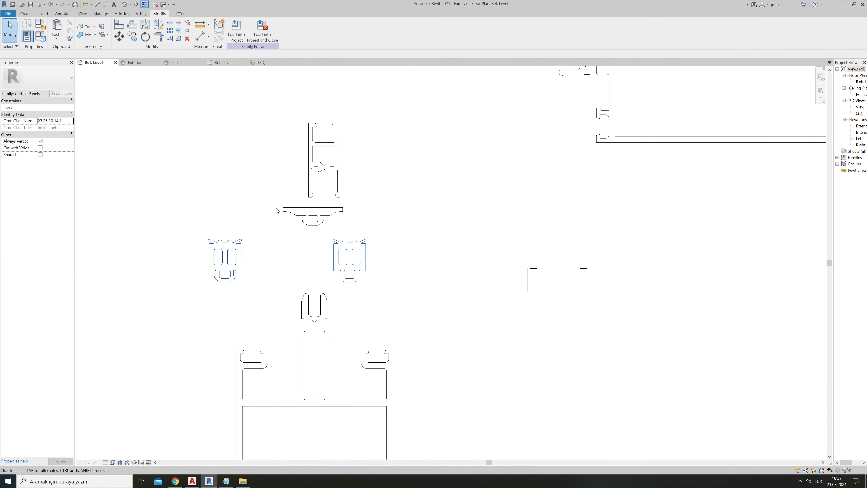
left_click_drag(271, 201, 373, 233)
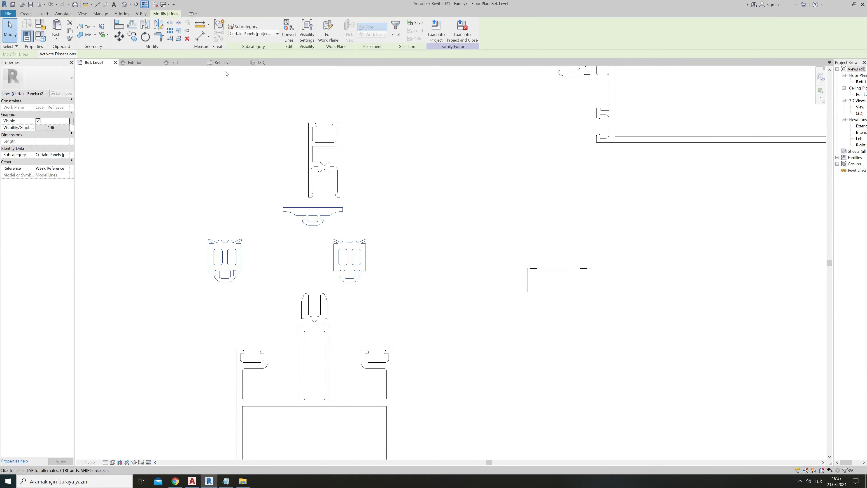
left_click(223, 63)
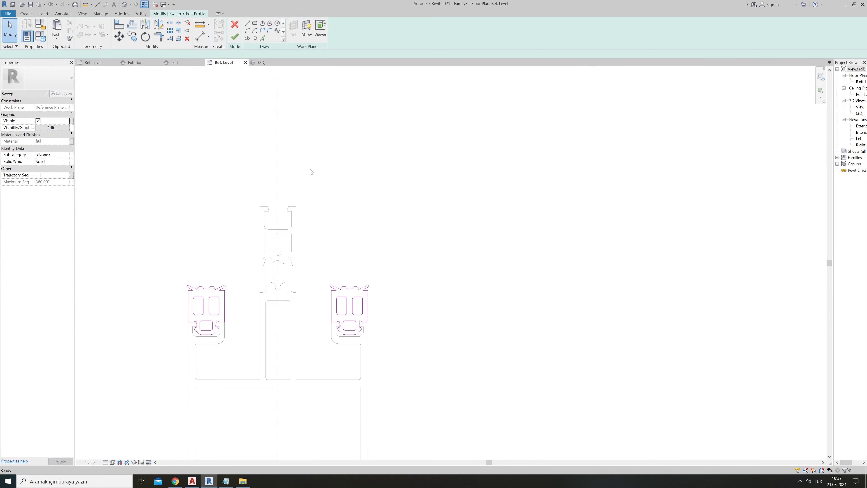
- Paste the T-profile and move it from its bottom midpoint onto the mullion's centre column
key("ctrl+v")
scroll(345, 187, "down", 2)
left_click(345, 190)
scroll(346, 190, "up", 1)
key("Escape")
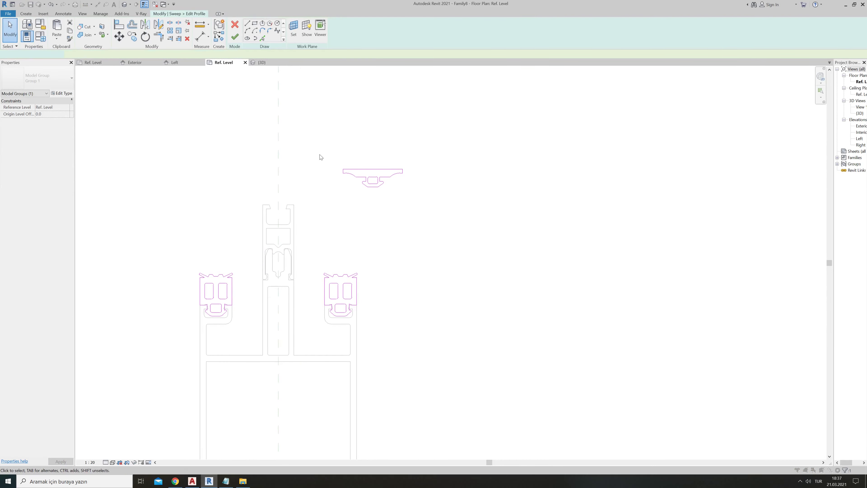
left_click_drag(316, 146, 456, 226)
left_click(119, 36)
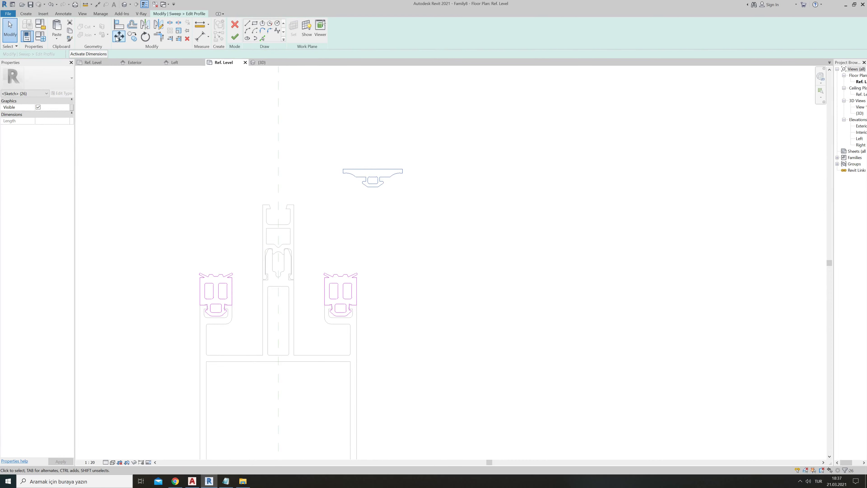
scroll(372, 182, "up", 1)
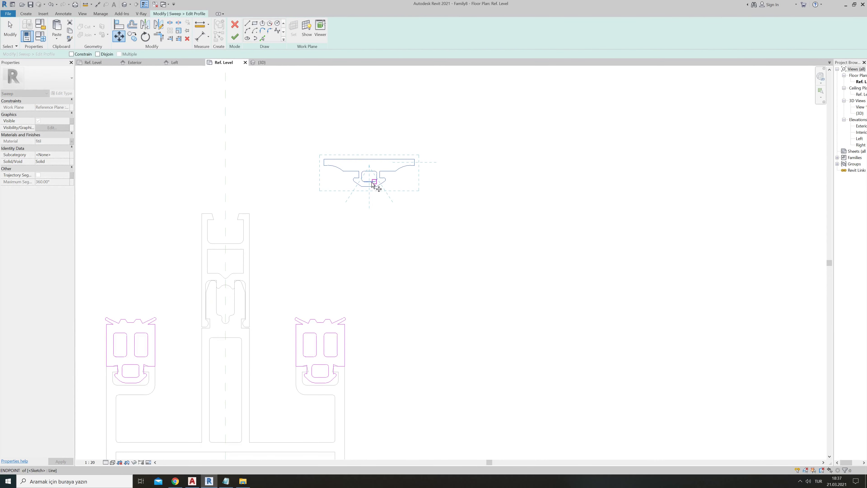
scroll(369, 183, "up", 1)
left_click(368, 182)
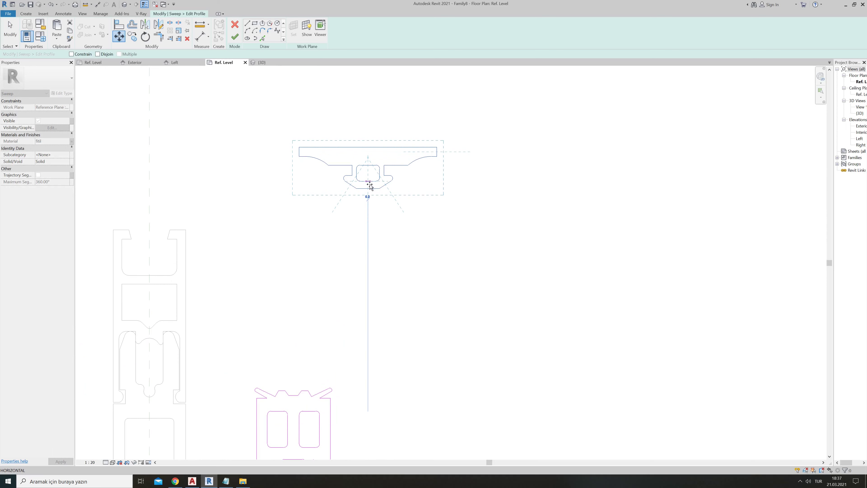
left_click(149, 240)
scroll(218, 265, "down", 2)
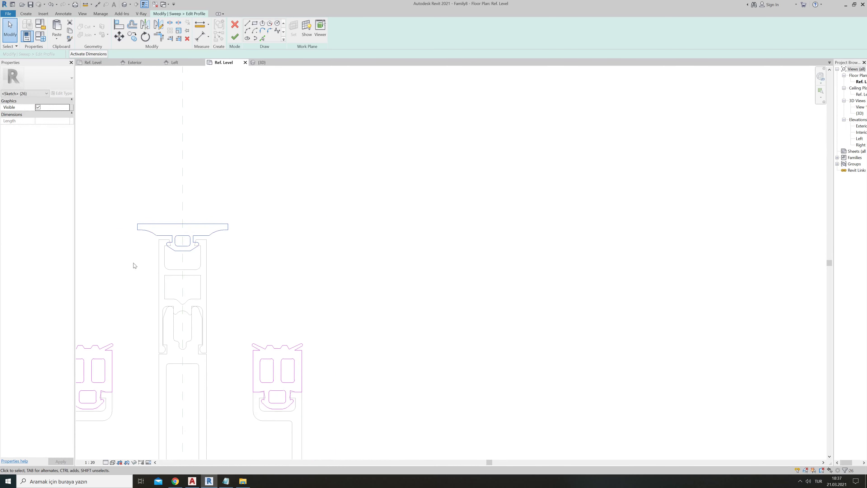
scroll(185, 232, "up", 3)
scroll(140, 210, "up", 3)
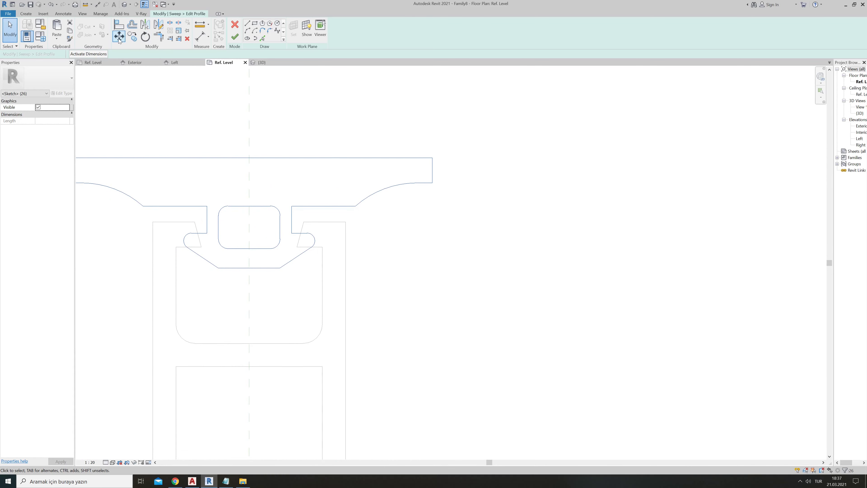
- Seat the cover cap down onto the mullion top and finish the sweep
left_click(119, 36)
scroll(170, 258, "up", 2)
left_click(170, 180)
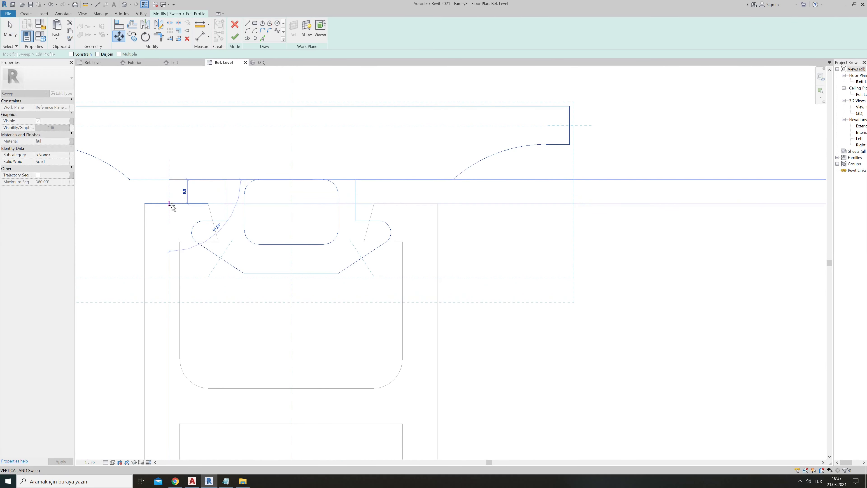
left_click(172, 210)
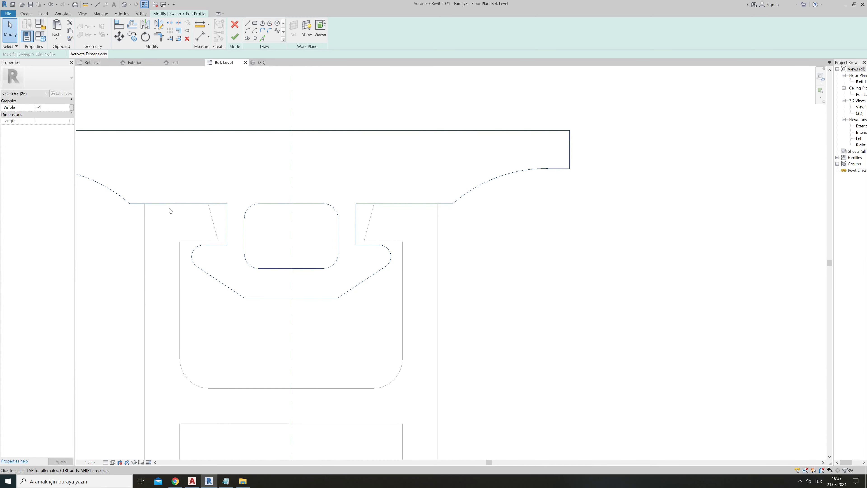
left_click(234, 38)
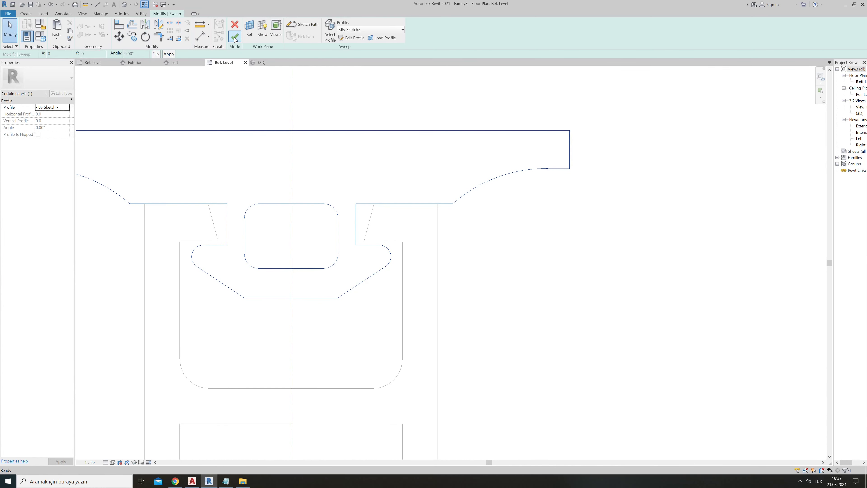
left_click(235, 38)
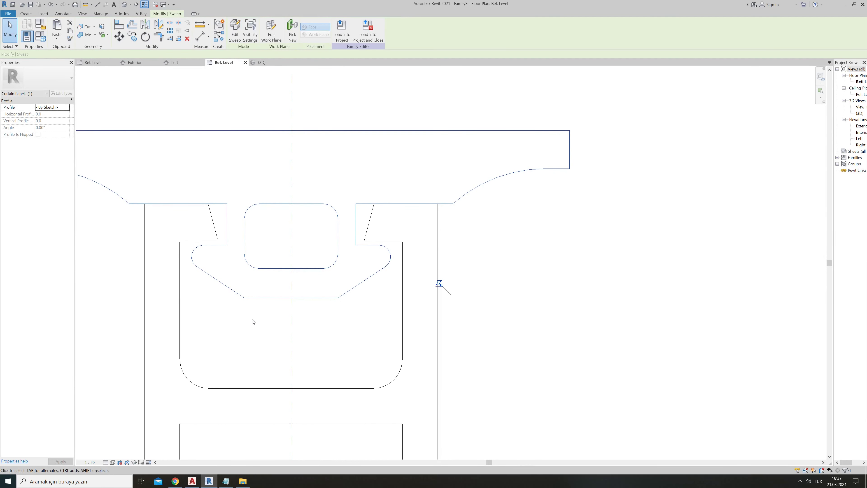
- Show the {3D} view zoomed on the mullion with its red gaskets and cover cap
scroll(329, 286, "down", 5)
scroll(329, 287, "down", 1)
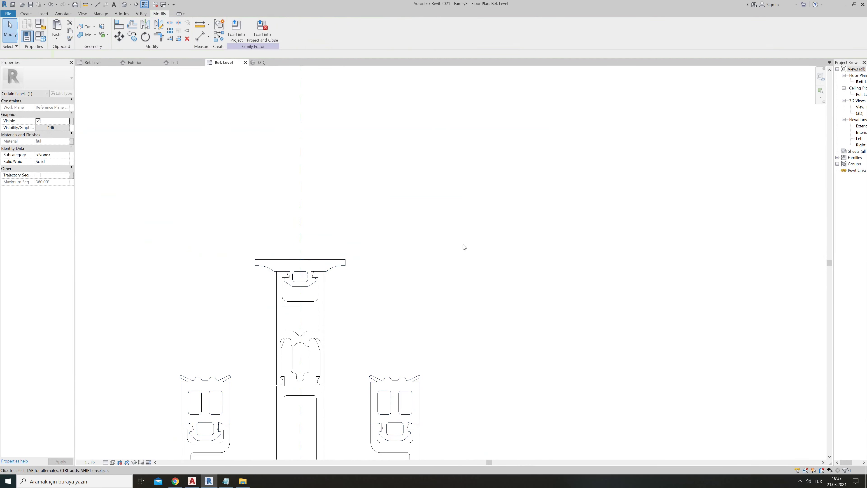
left_click(332, 271)
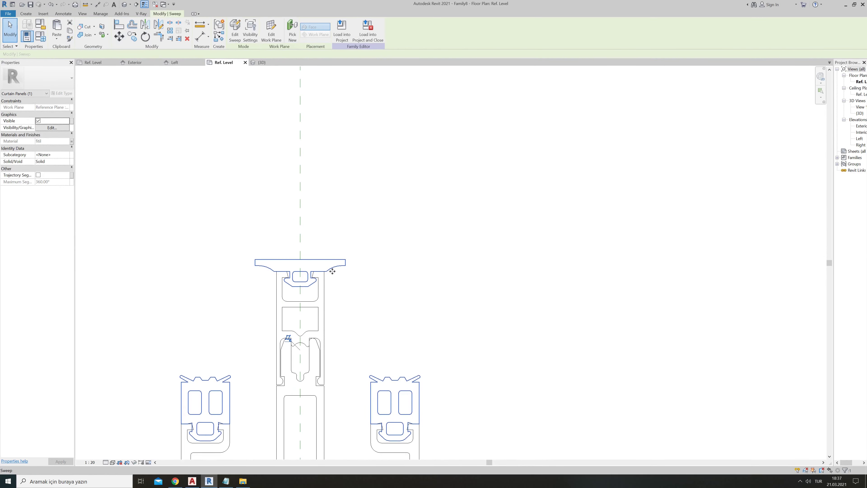
left_click(234, 156)
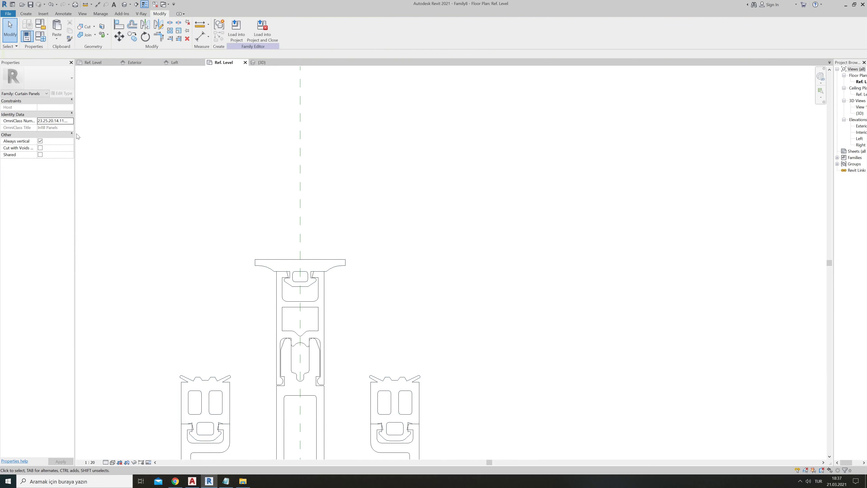
left_click(91, 65)
left_click(223, 62)
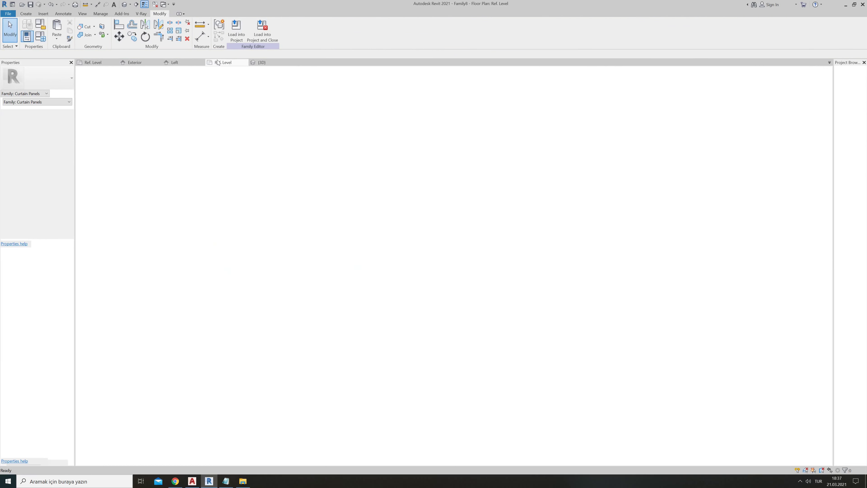
left_click(260, 63)
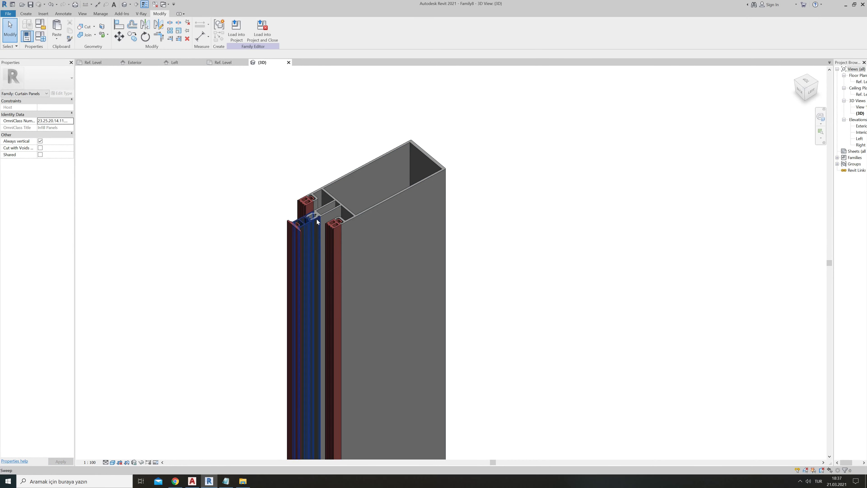
scroll(239, 232, "up", 5)
scroll(200, 223, "up", 1)
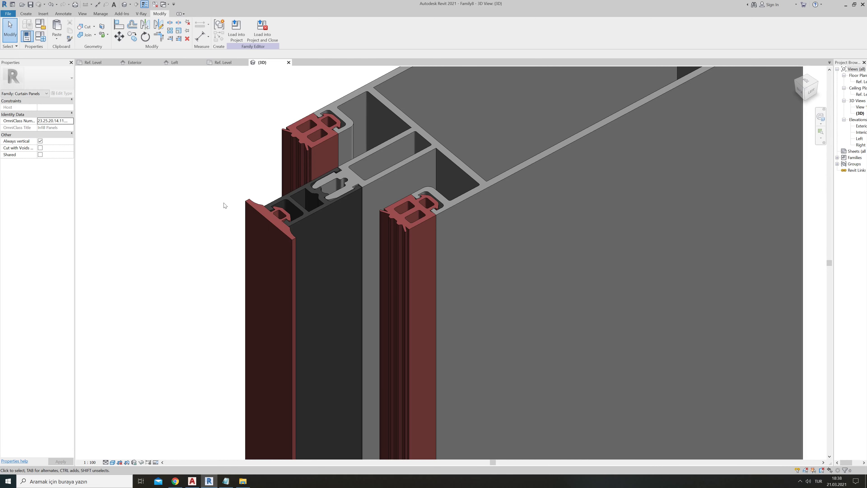
- Open the Exterior elevation and zoom so the whole mullion down to Ref. Level shows
scroll(225, 206, "down", 5)
scroll(283, 174, "down", 2)
scroll(282, 174, "down", 2)
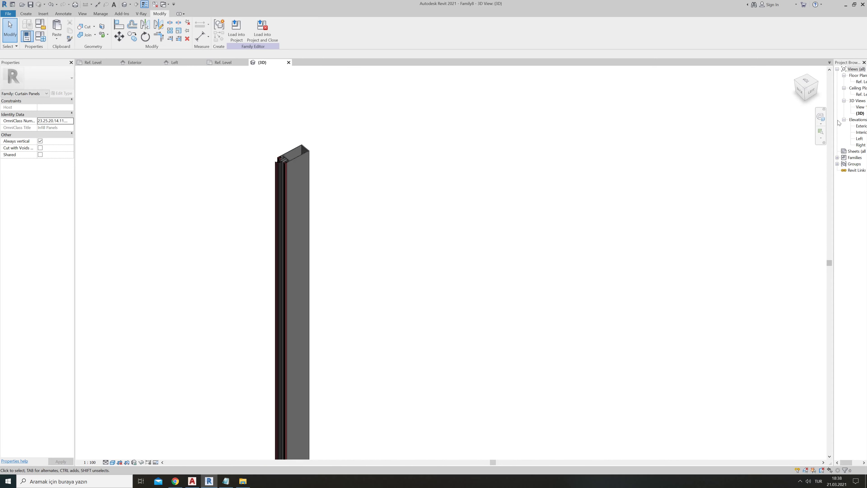
left_click_drag(837, 117, 804, 117)
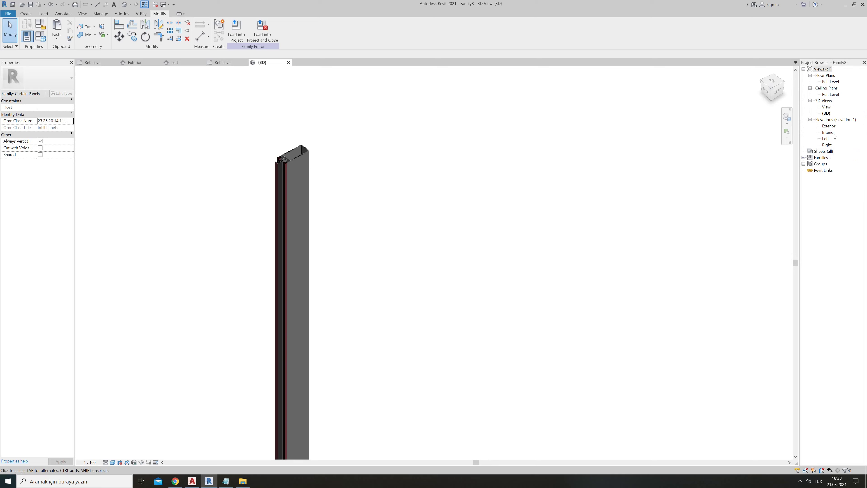
double_click(829, 125)
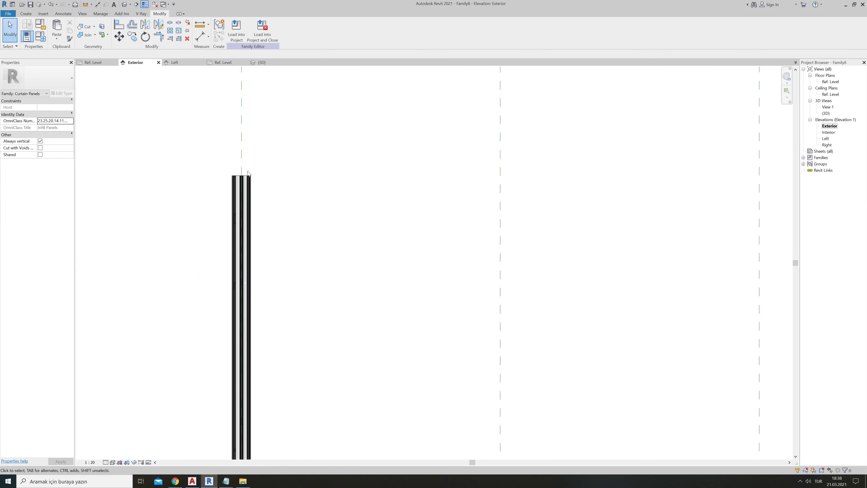
scroll(248, 172, "down", 5)
scroll(253, 171, "down", 2)
scroll(266, 166, "up", 2)
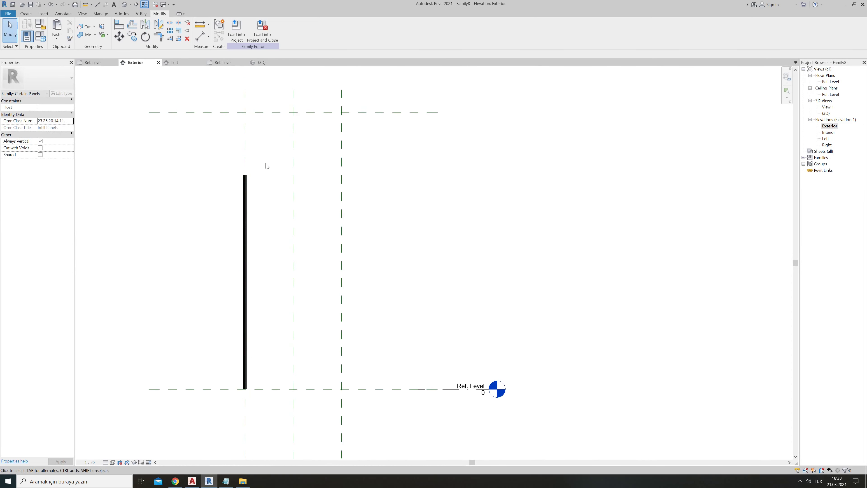
scroll(288, 231, "up", 1)
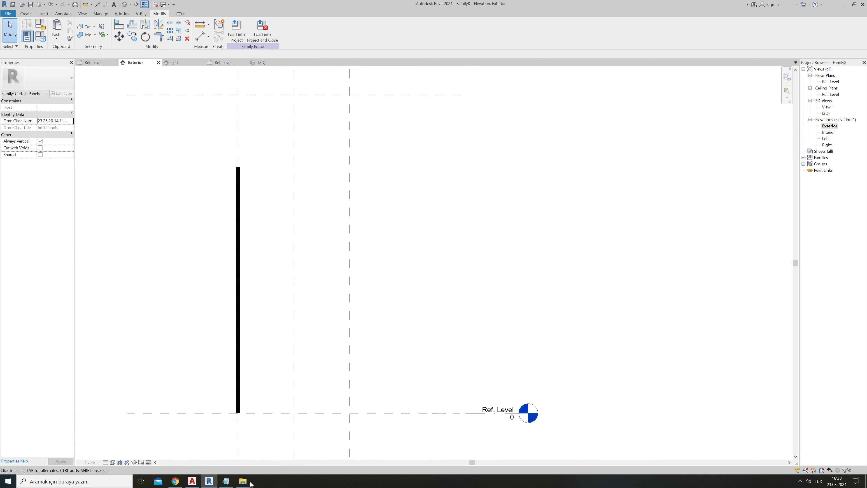
- In the AutoCAD facade drawing, erase the 1475 dimension
left_click(192, 481)
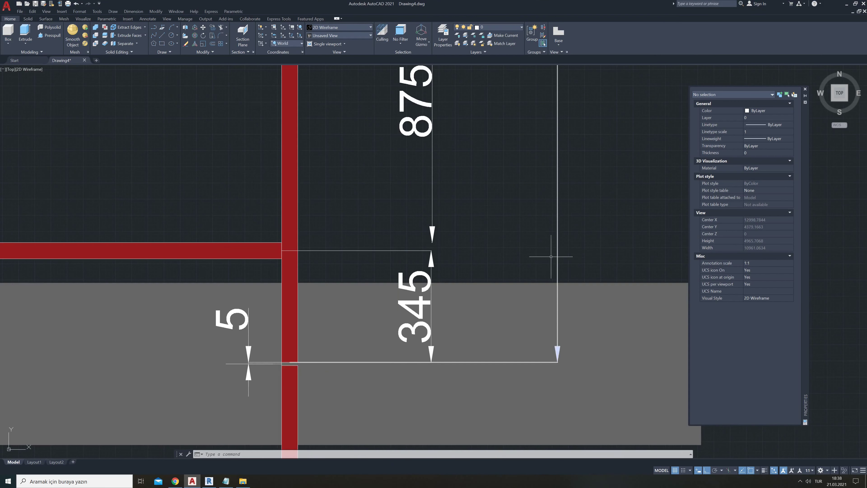
scroll(471, 284, "down", 4)
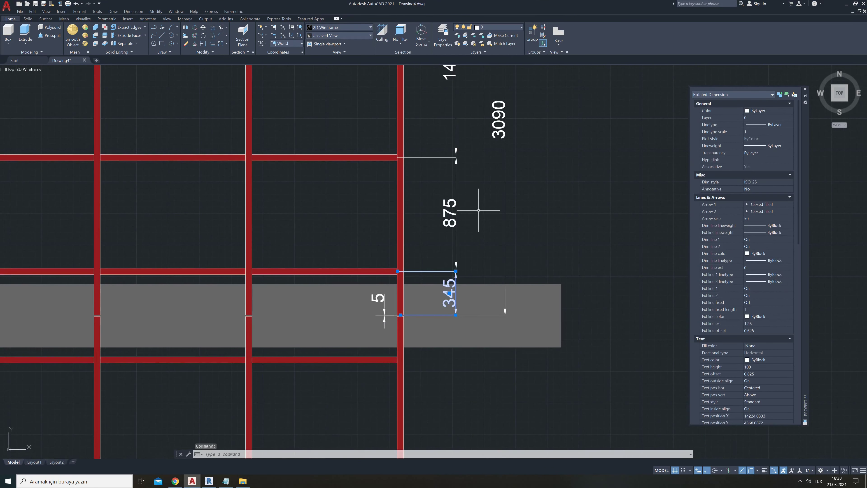
middle_click_drag(500, 207, 490, 262)
key("Escape")
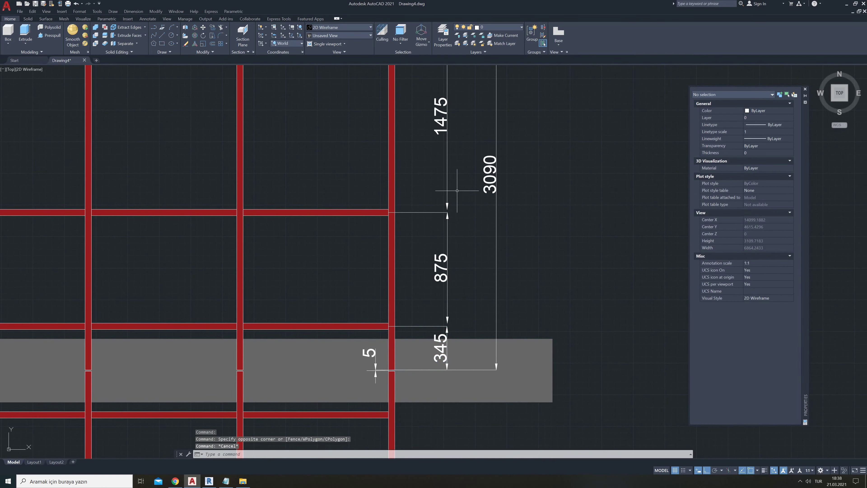
left_click(448, 190)
scroll(444, 210, "down", 2)
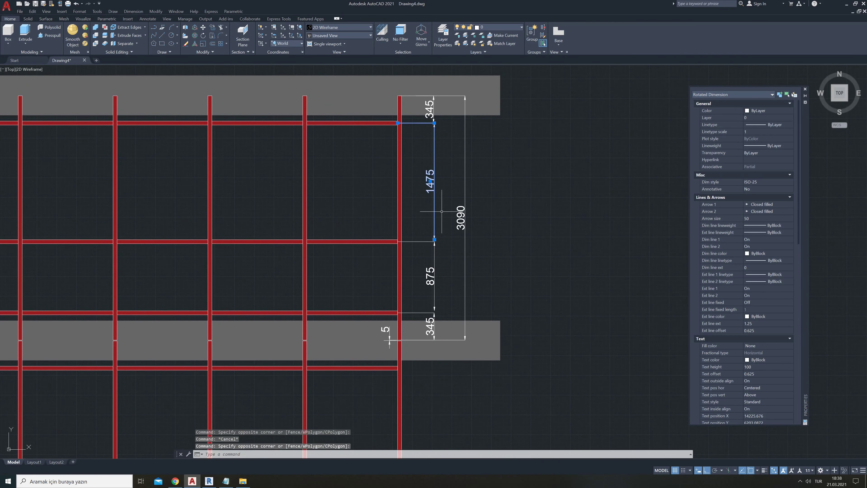
key("Delete")
type("dim")
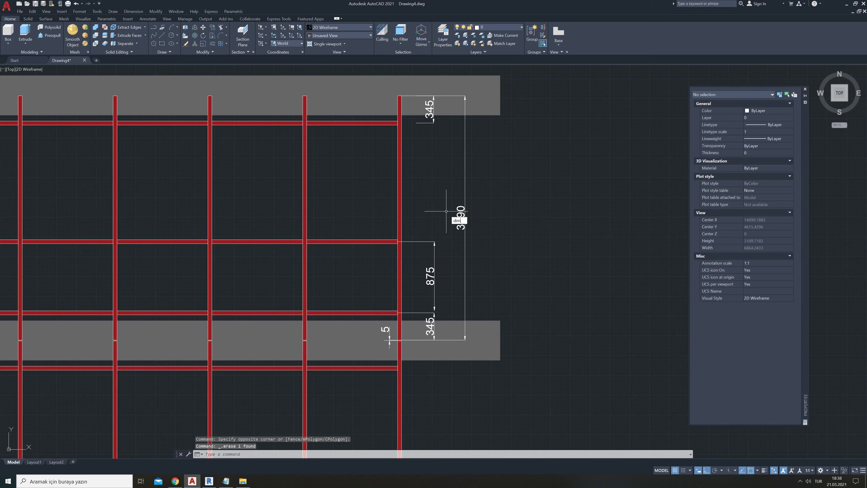
- Add a 1500 linear dimension between the two beams, then return to Revit
type("li")
key("Return")
left_click(421, 241)
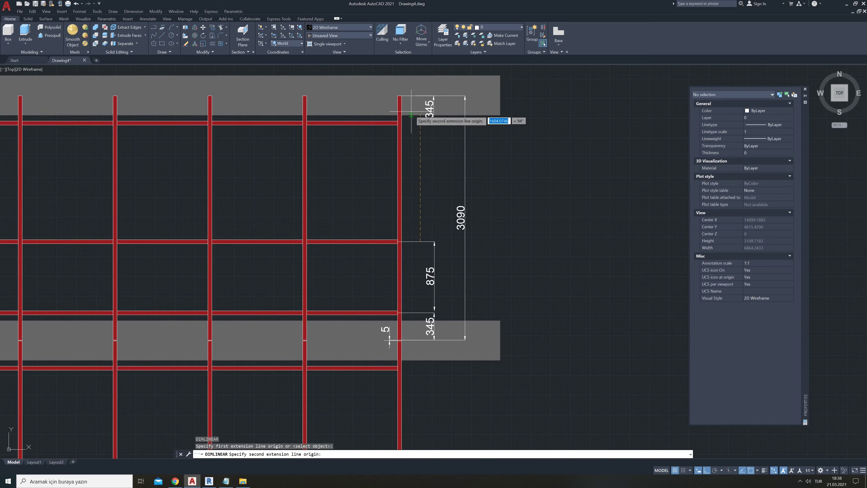
left_click(413, 123)
left_click(436, 189)
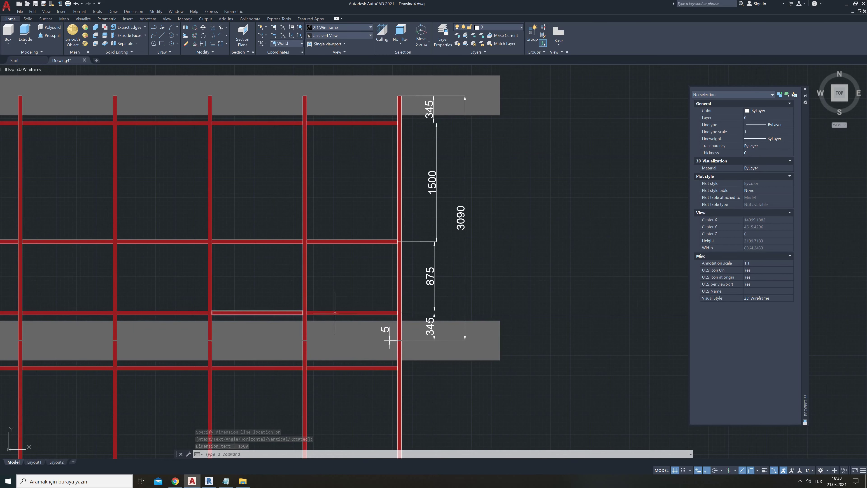
left_click(848, 5)
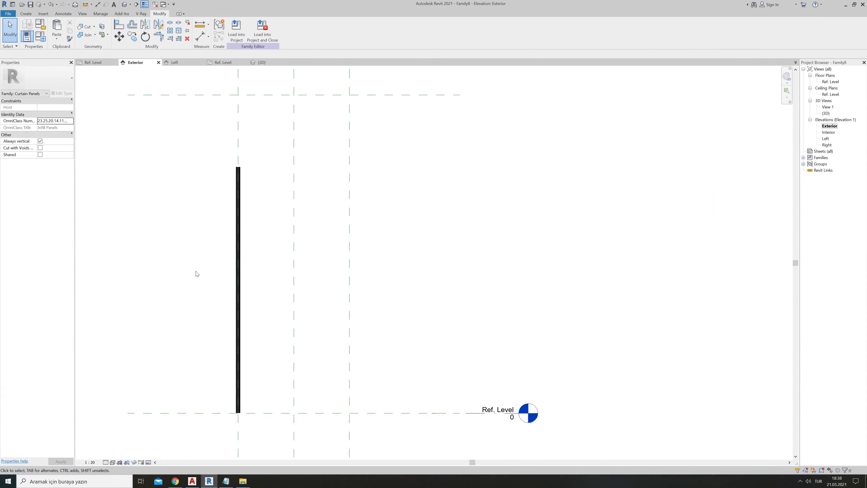
- Draw a horizontal reference line from the mullion edge, about 260 above Ref. Level
mouse_move(172, 62)
left_click(26, 13)
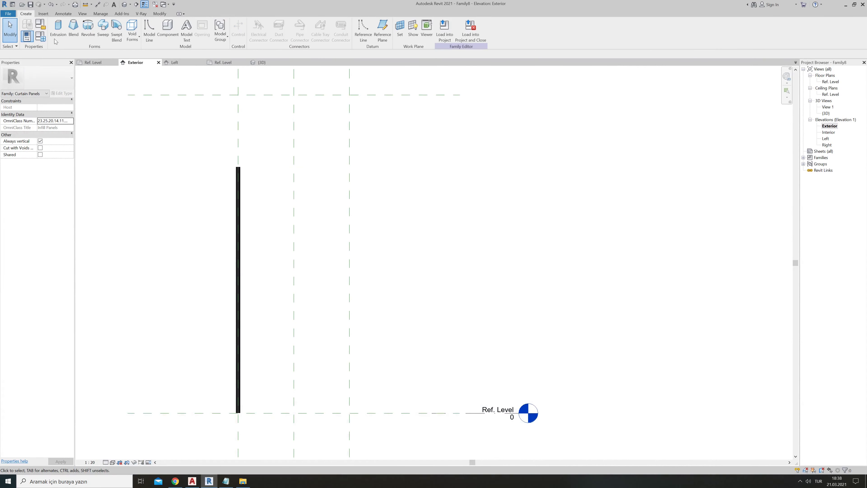
left_click(359, 36)
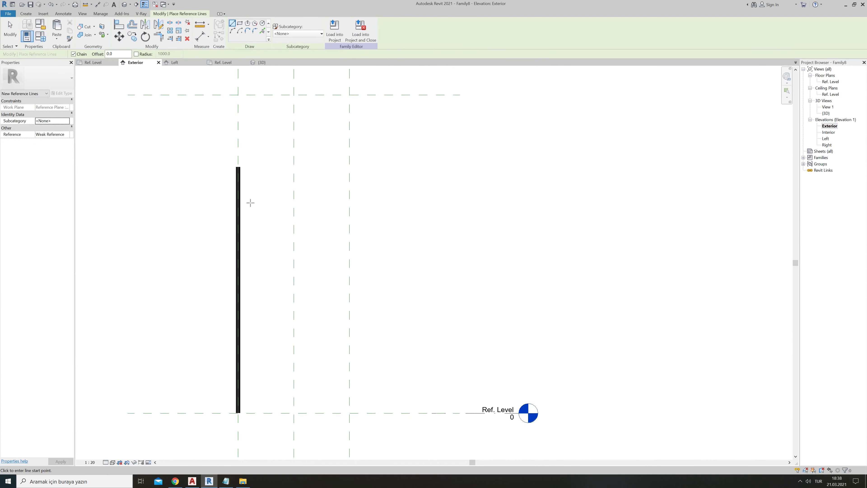
scroll(237, 198, "up", 3)
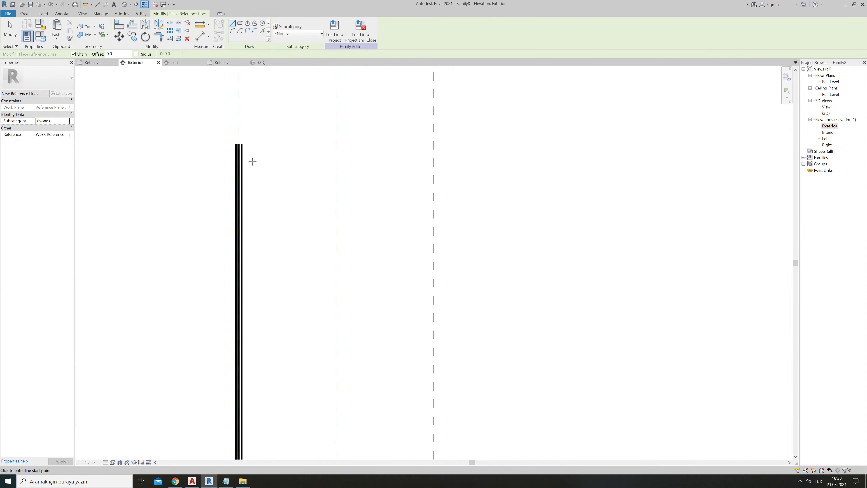
scroll(284, 248, "down", 2)
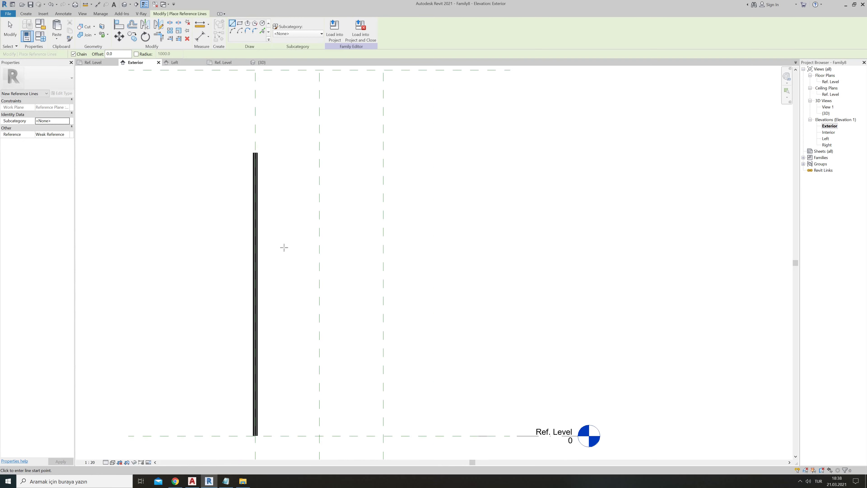
left_click(253, 413)
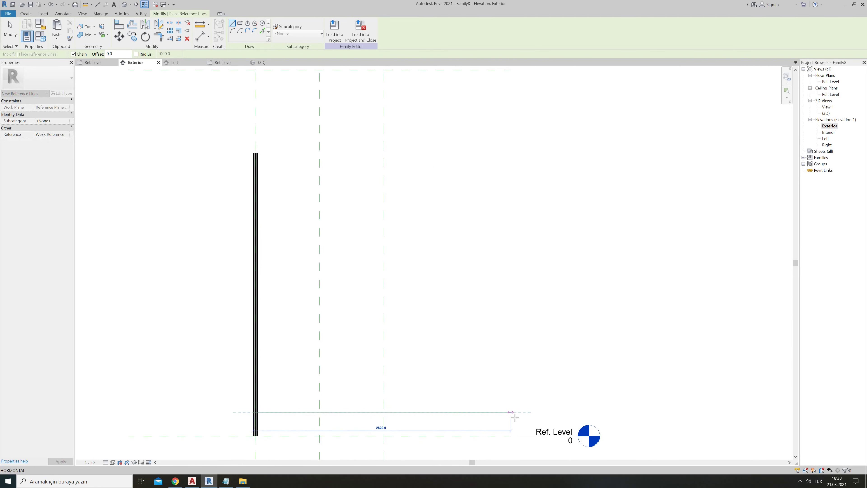
left_click(511, 412)
key("Escape")
key("Escape")
scroll(308, 310, "down", 2)
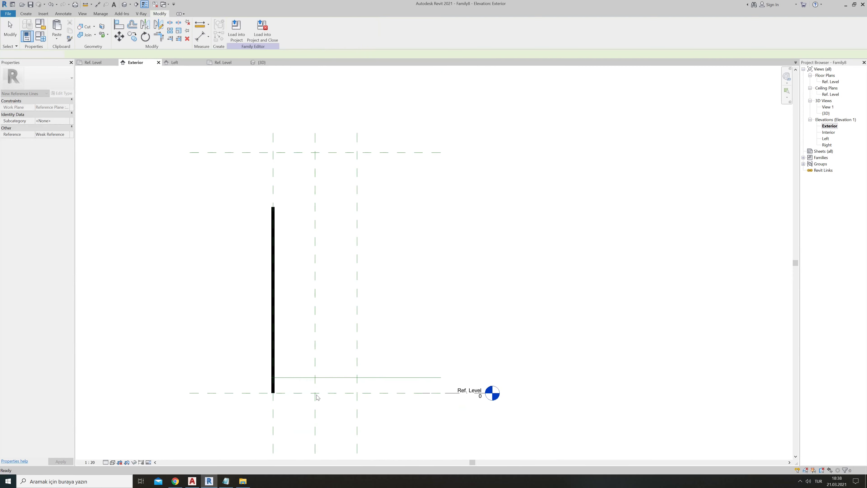
- Extend the reference line's left end past the mullion and recentre the view
left_click(328, 378)
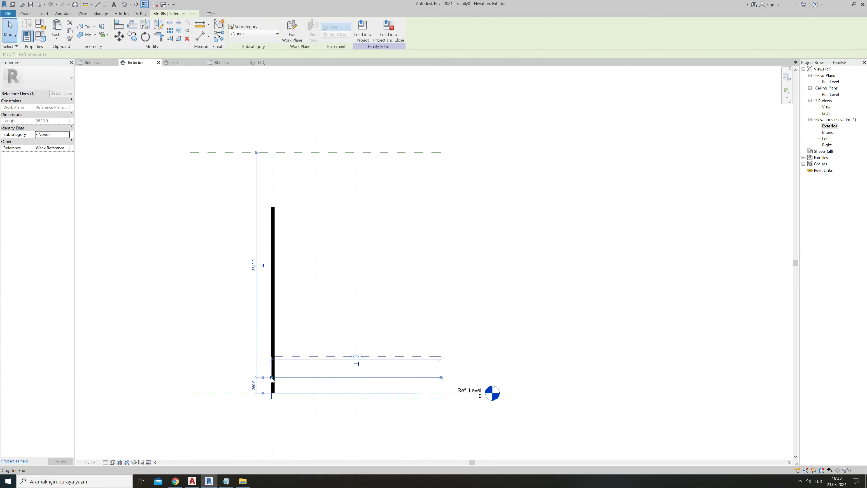
left_click_drag(274, 377, 189, 377)
left_click(345, 348)
scroll(345, 348, "up", 2)
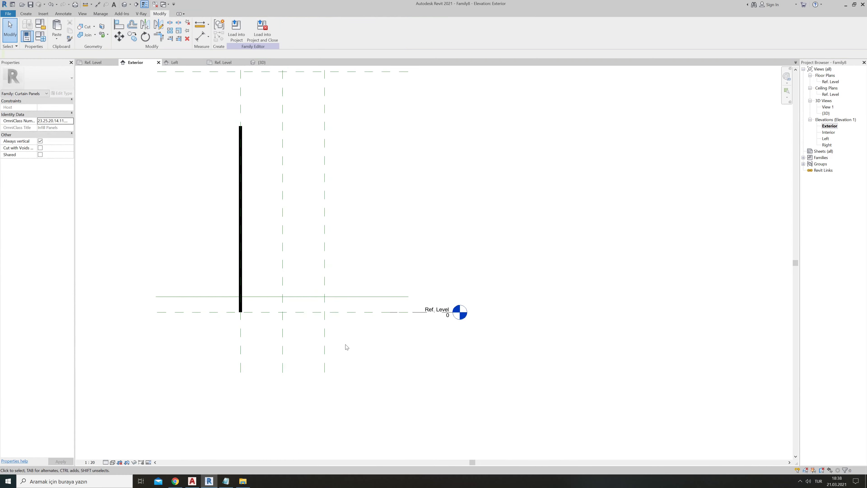
middle_click_drag(280, 318, 257, 374)
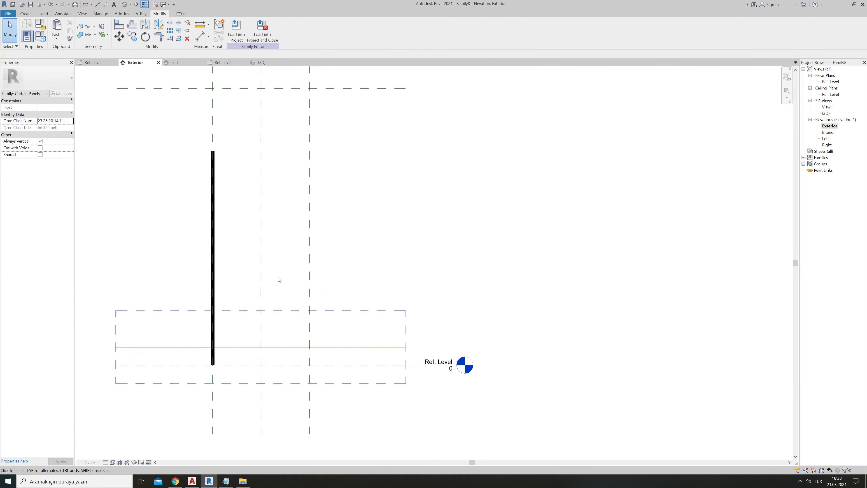
middle_click_drag(137, 85, 160, 120)
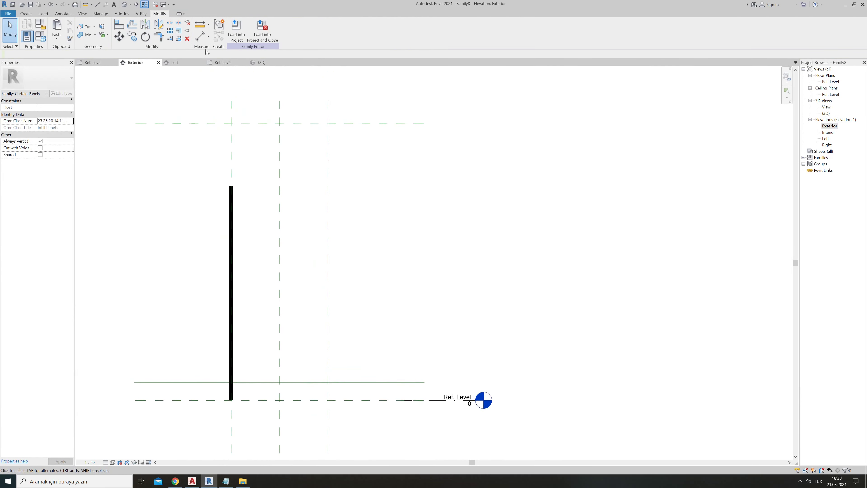
left_click(201, 36)
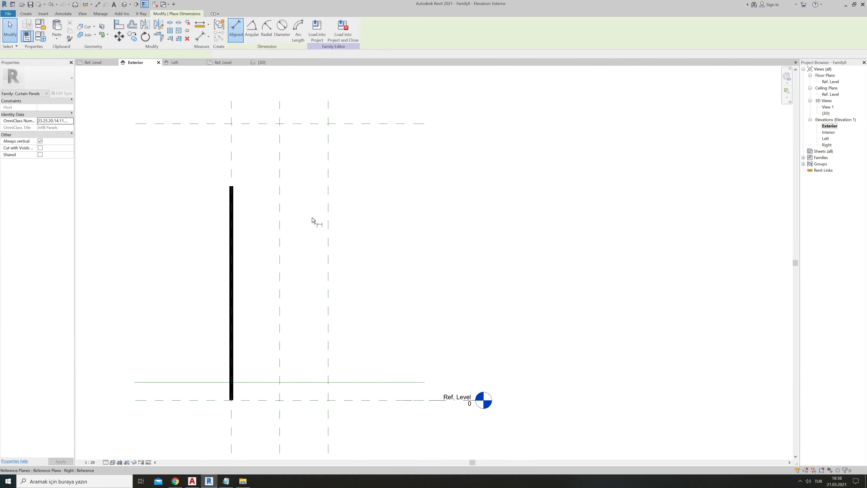
- Dimension the first line from Ref. Level and draw a second horizontal reference line above it
left_click(362, 382)
key("Escape")
key("Escape")
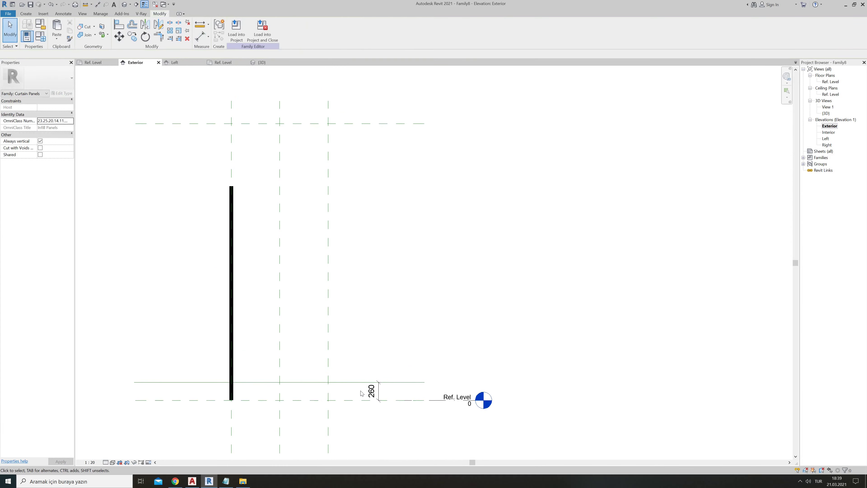
left_click(26, 13)
left_click(383, 30)
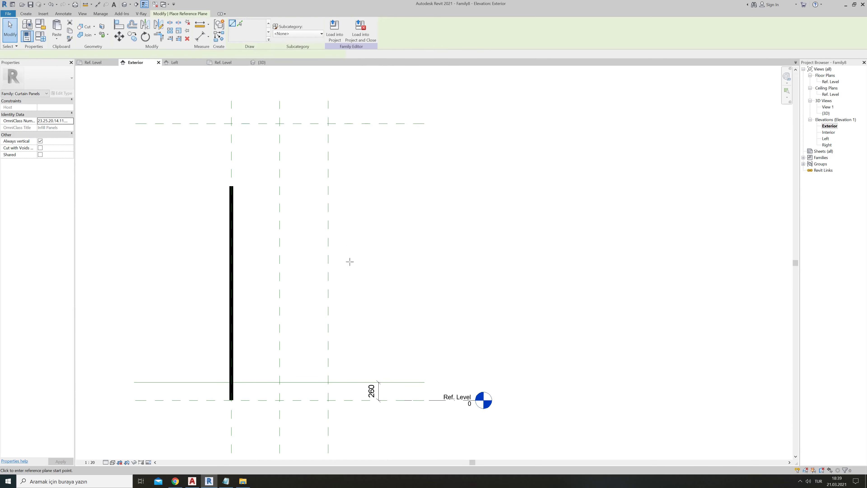
key("Escape")
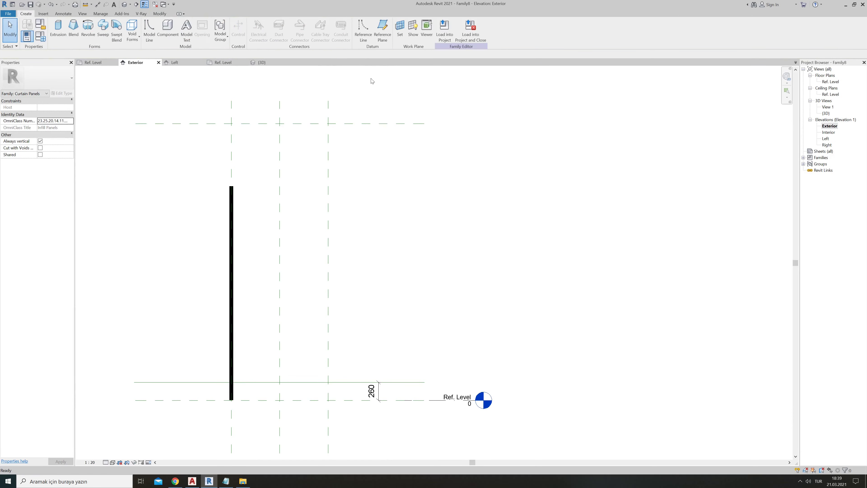
left_click(363, 30)
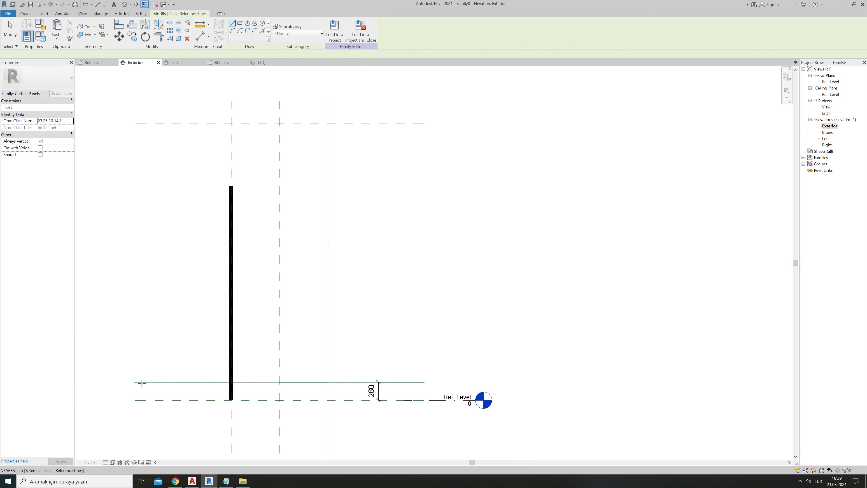
left_click(134, 307)
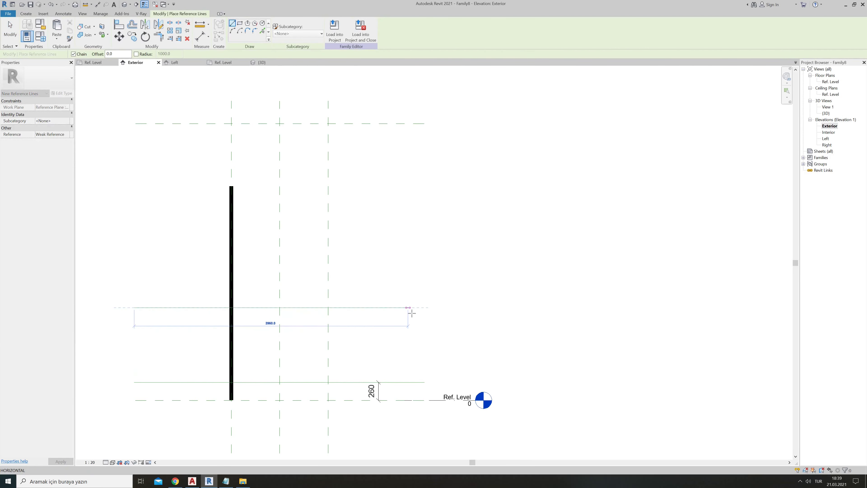
left_click(424, 307)
key("Escape")
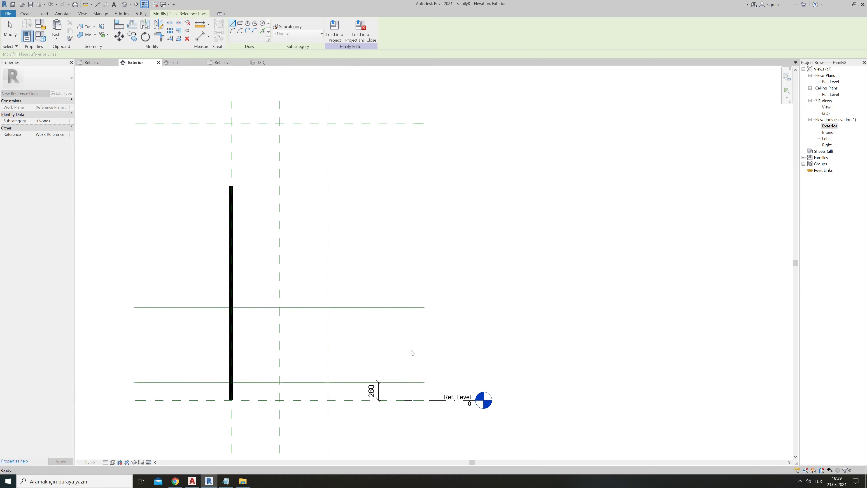
key("Escape")
- Place an aligned dimension between the two horizontal reference lines
key("d")
key("i")
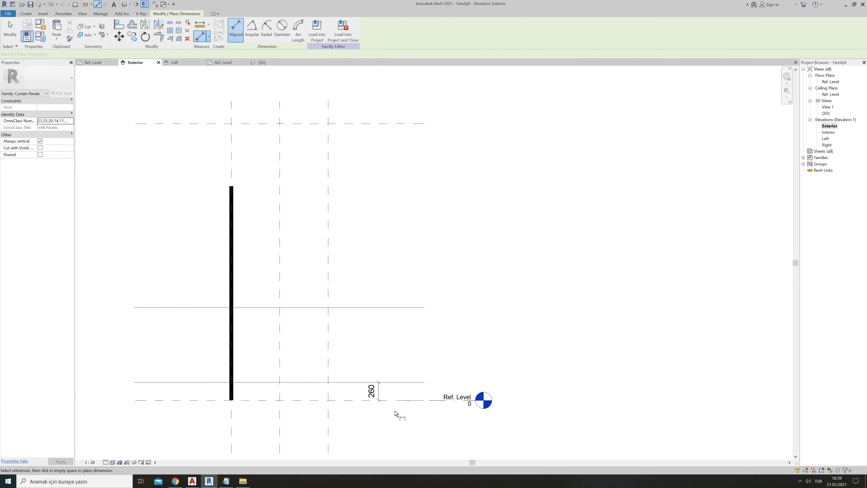
left_click(393, 382)
left_click(383, 307)
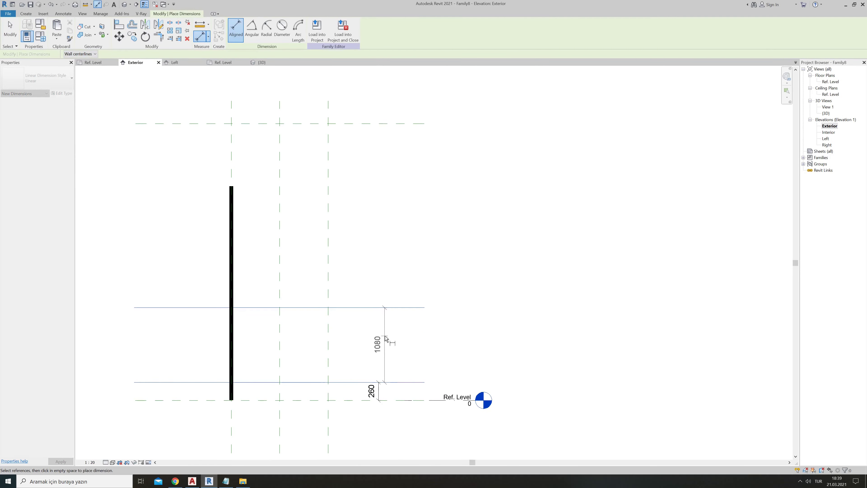
left_click(379, 338)
key("Escape")
key("Escape")
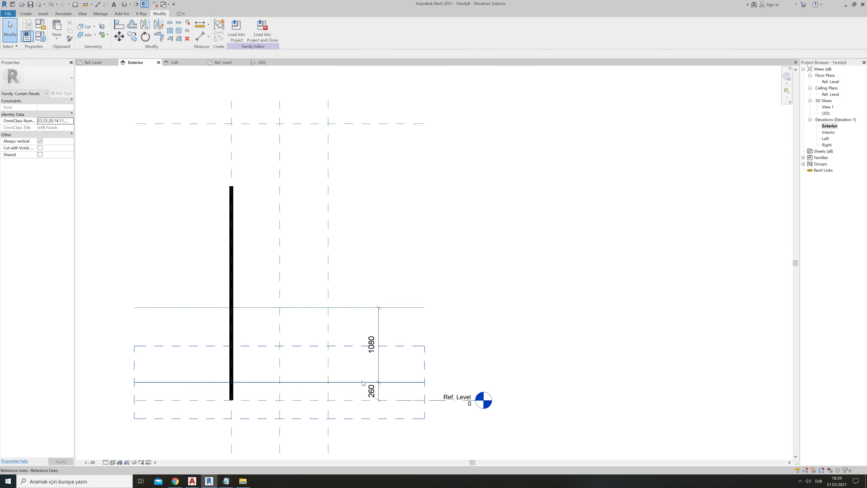
- Change the lower reference line's distance from Ref. Level from 260 to 345
left_click(374, 398)
left_click(373, 397)
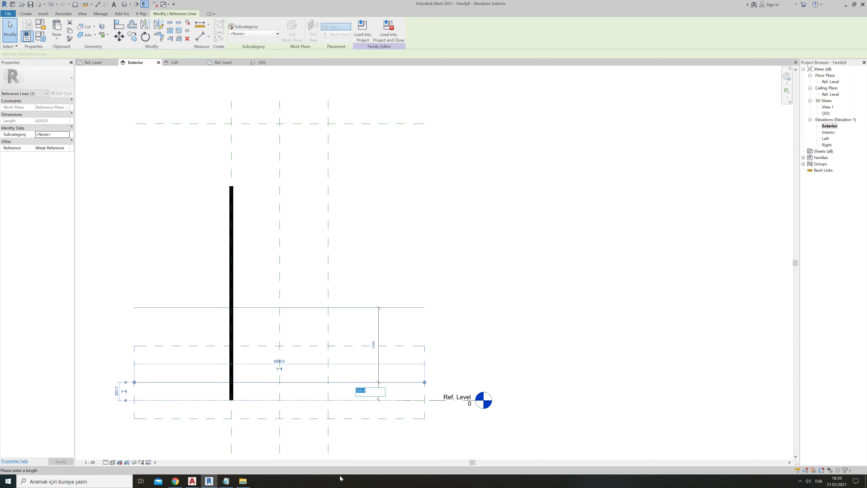
type("5")
key("Return")
key("Escape")
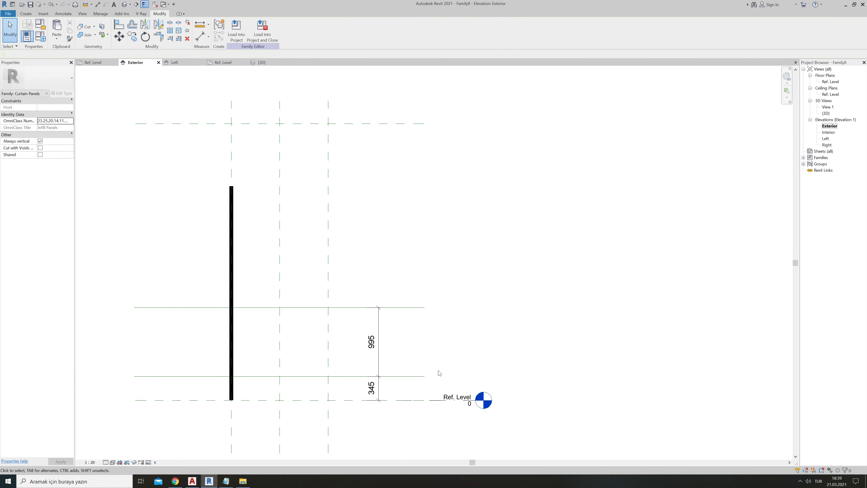
- After checking AutoCAD, change the upper line's 995 spacing to 875
left_click(192, 481)
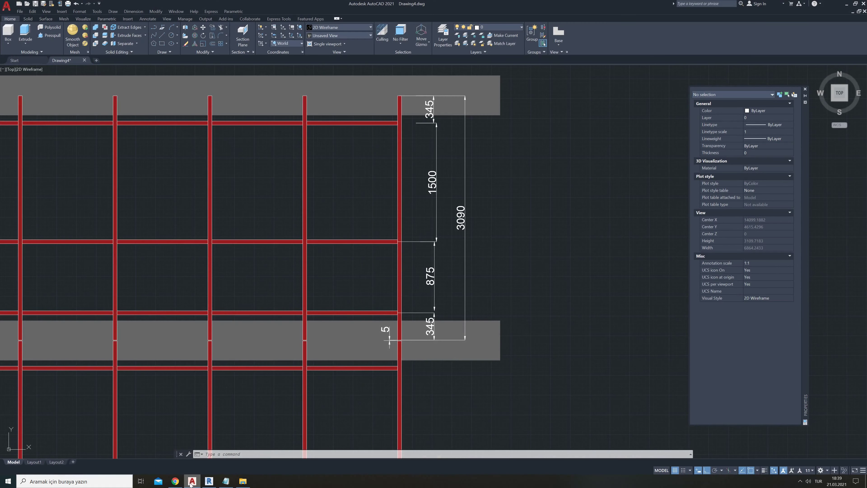
left_click(192, 482)
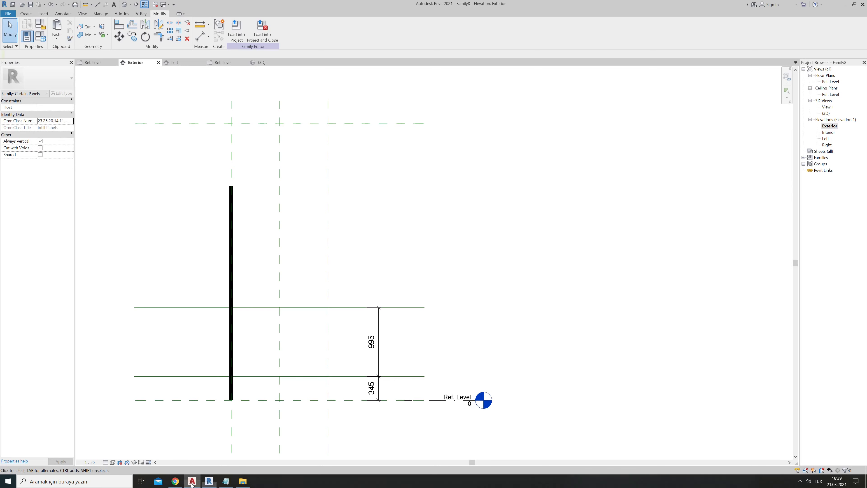
left_click(352, 308)
left_click(374, 342)
type("8875")
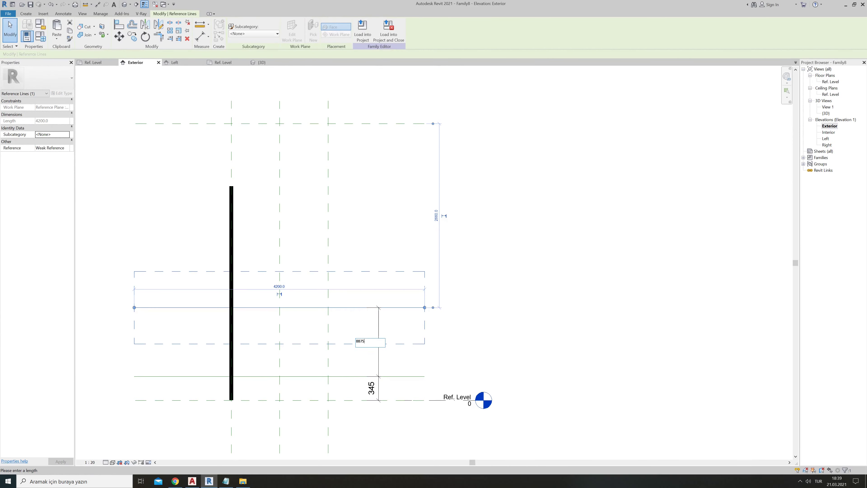
key("Return")
left_click(206, 314)
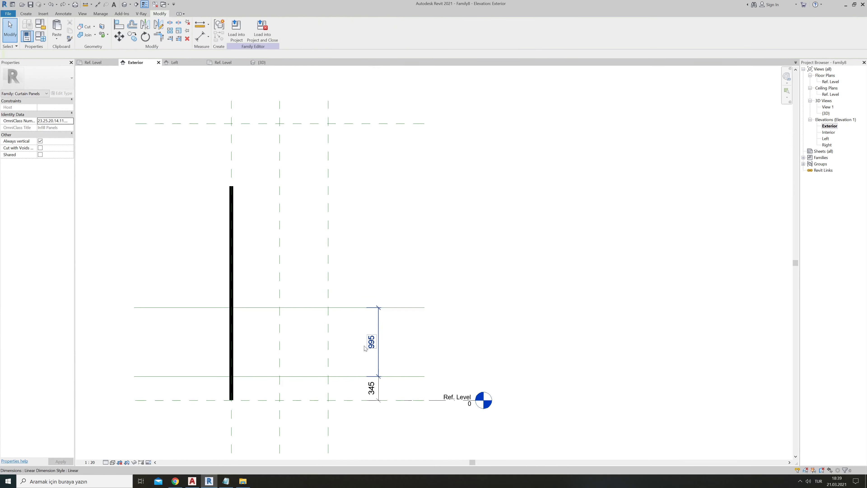
left_click(206, 309)
left_click(371, 341)
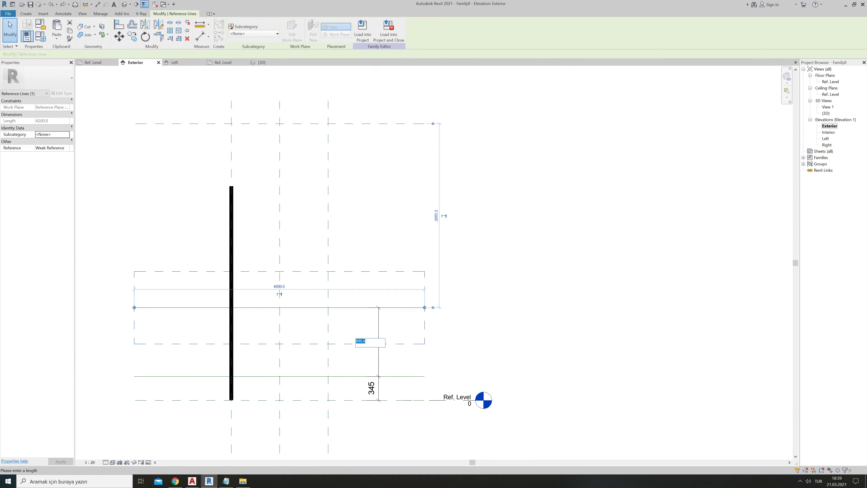
type("5")
key("Return")
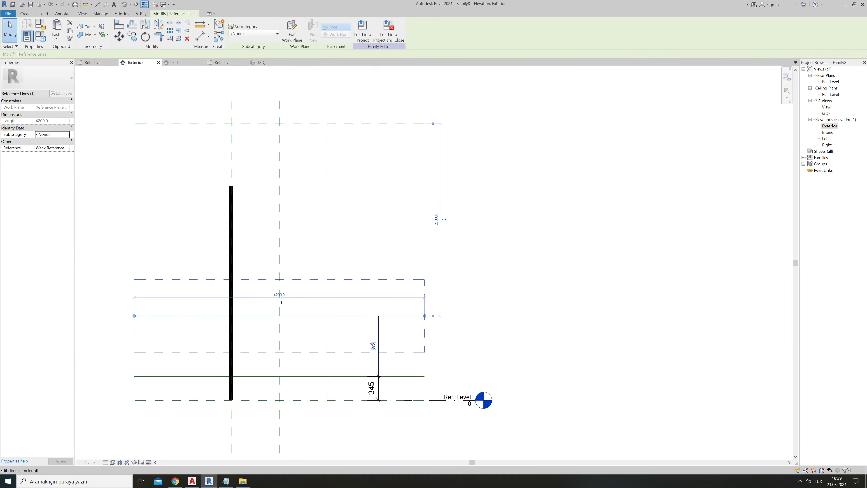
left_click(541, 326)
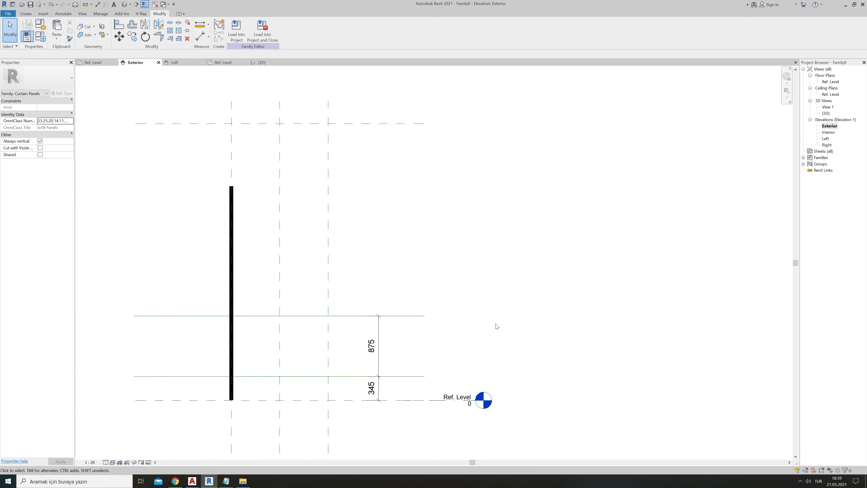
- Chain a 1500 vertical reference segment and a 4200-wide horizontal reference line above the 875 line
left_click(26, 14)
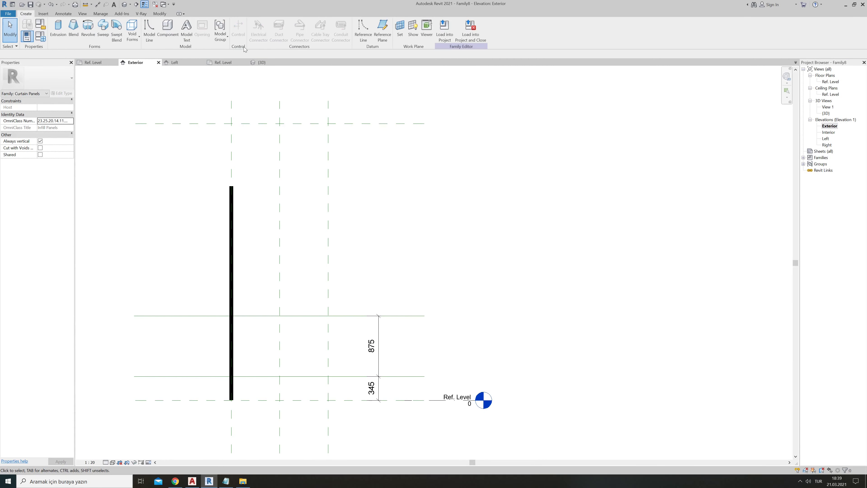
left_click(363, 28)
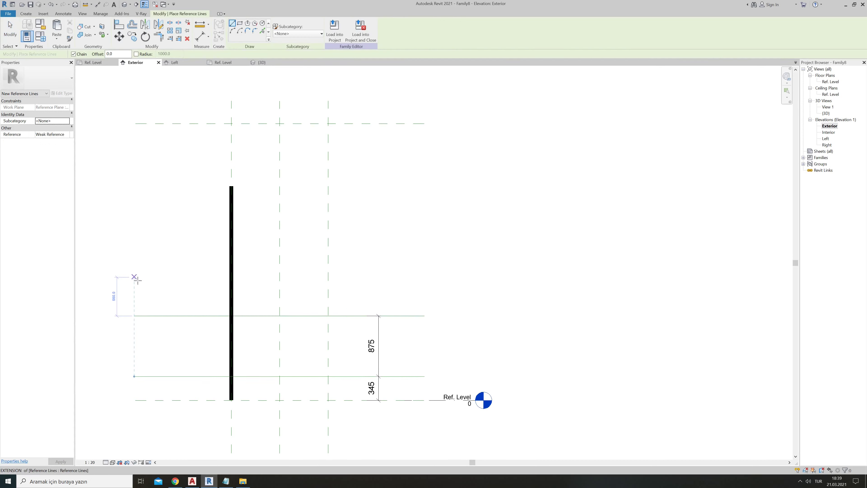
type("1500")
key("Return")
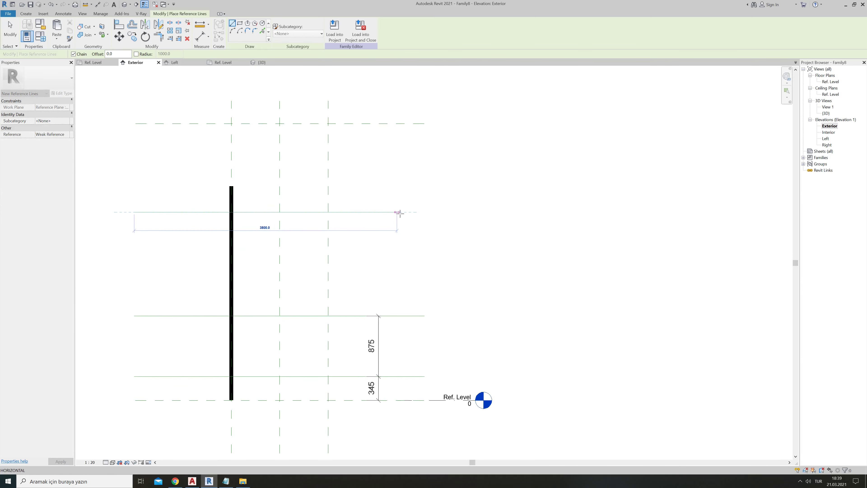
left_click(425, 212)
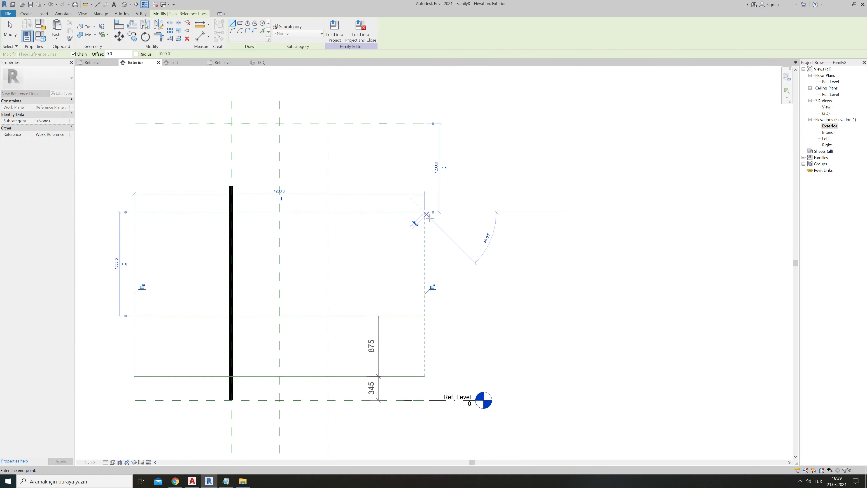
key("Escape")
key("Escape")
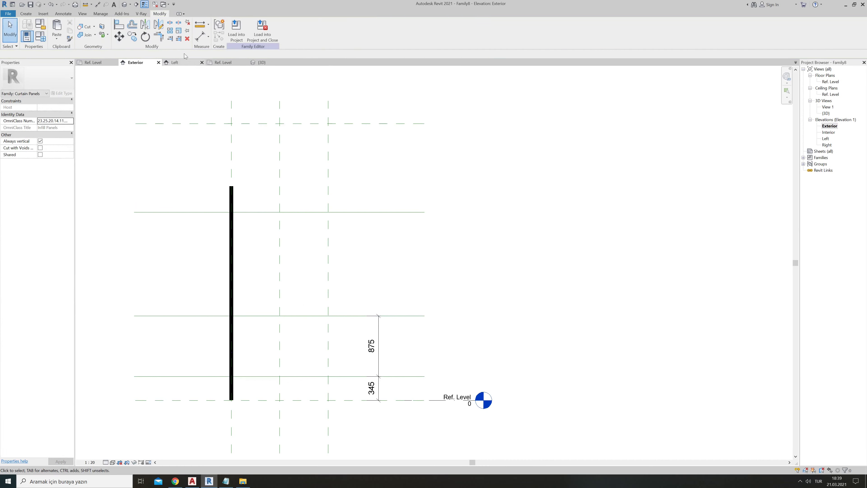
left_click(200, 36)
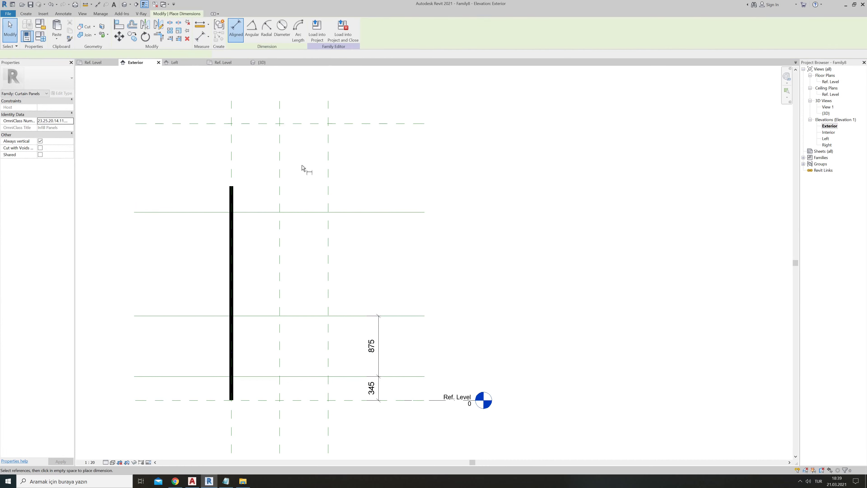
- Dimension the 1500 gap between the 875 line and the new top line
left_click(373, 316)
left_click(378, 212)
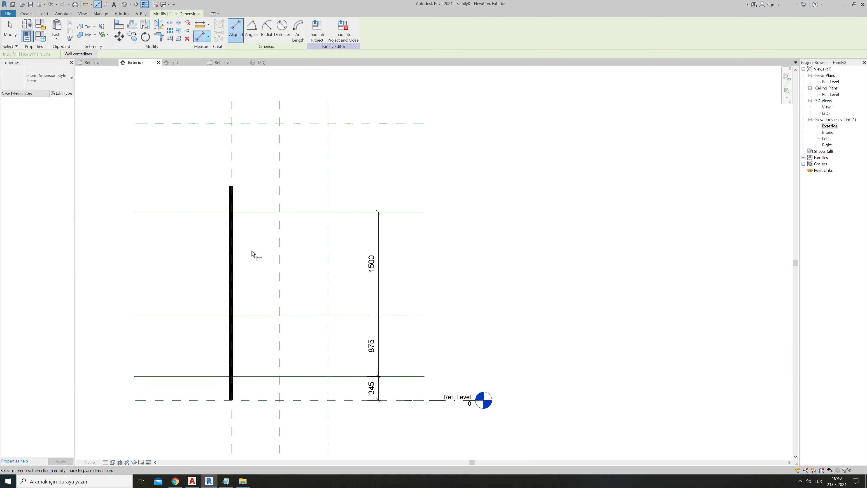
scroll(385, 400, "up", 2)
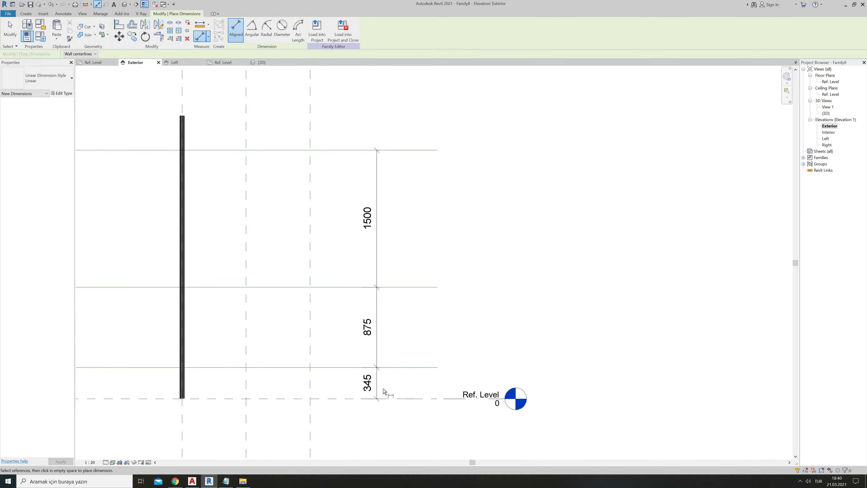
key("Escape")
- Label the 345 and 875 dimensions with new parameters 1.yatay and 2.yatay
left_click(375, 390)
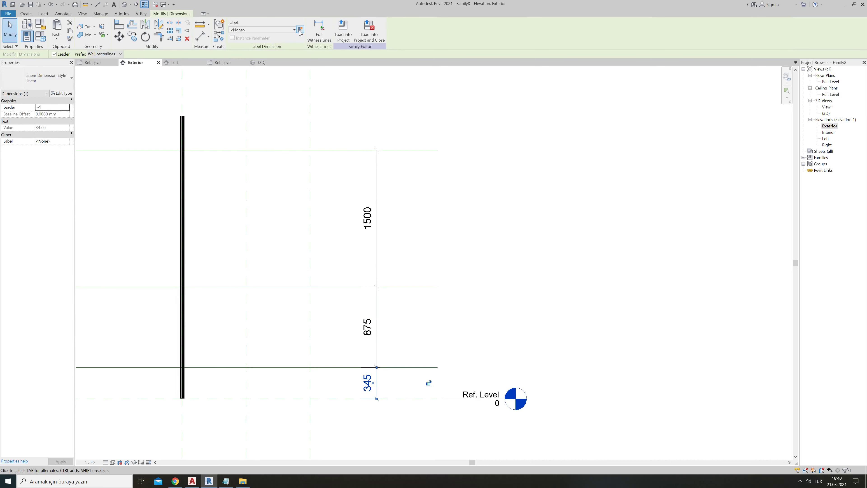
left_click(300, 30)
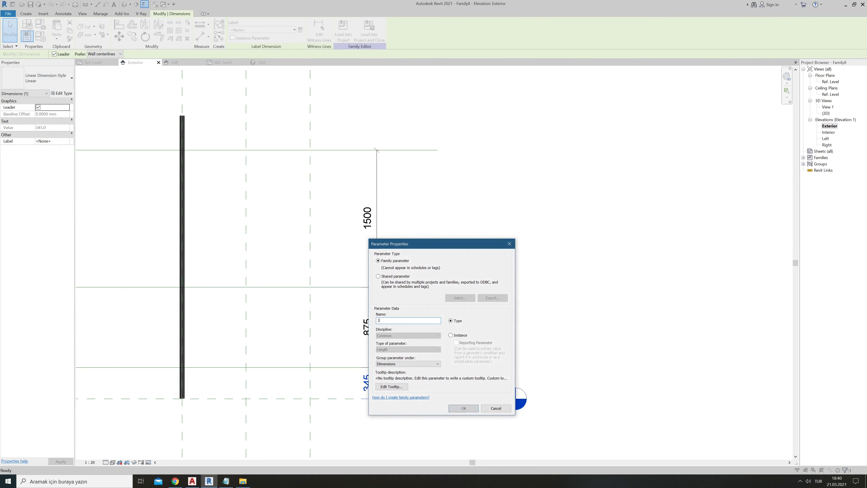
type("1")
left_click(463, 408)
left_click(375, 330)
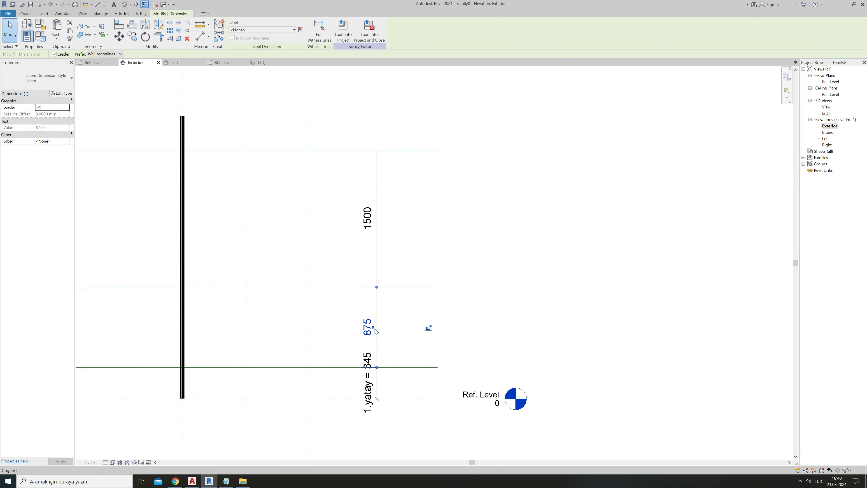
left_click(395, 341)
left_click(378, 319)
left_click(301, 31)
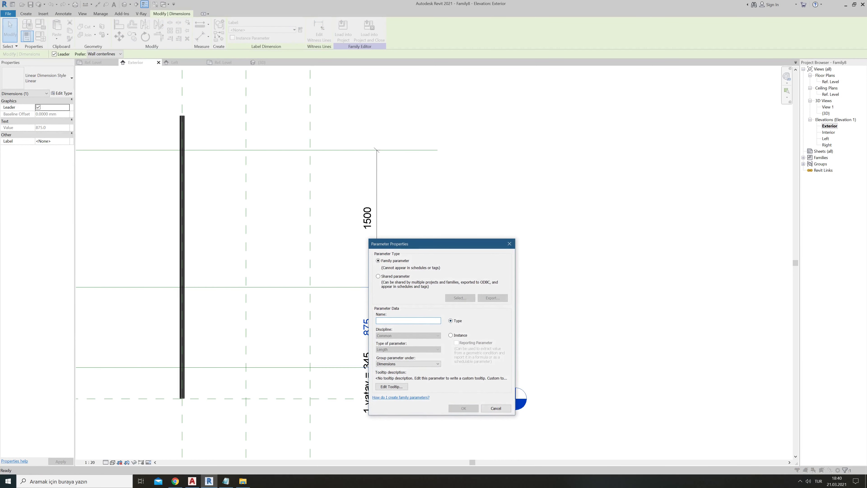
type("2.yatay")
left_click(463, 409)
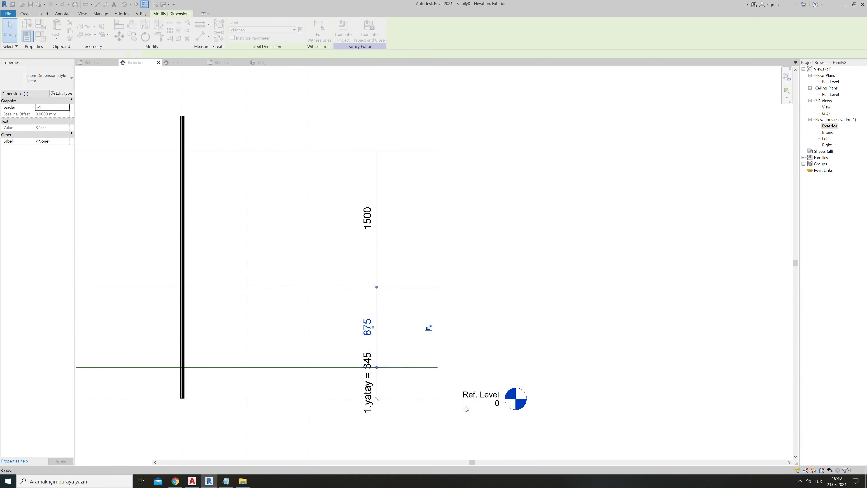
left_click(488, 285)
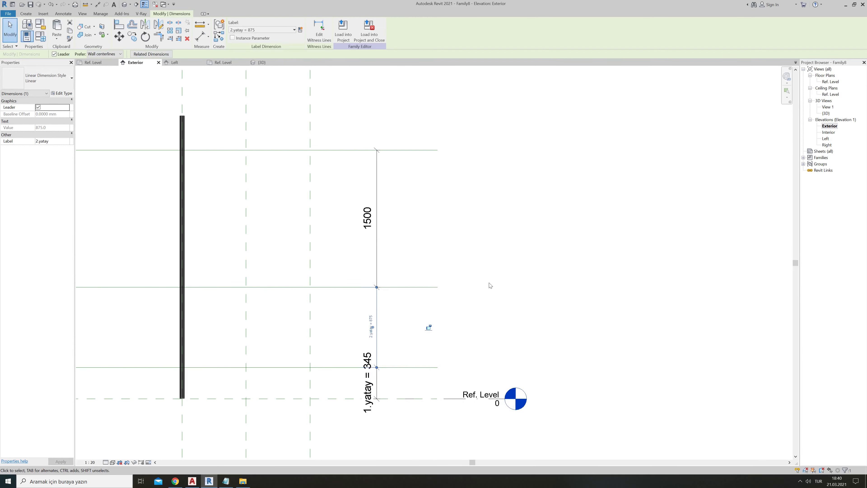
- Label the 1500 dimension with a new parameter 3.yatay
left_click(377, 232)
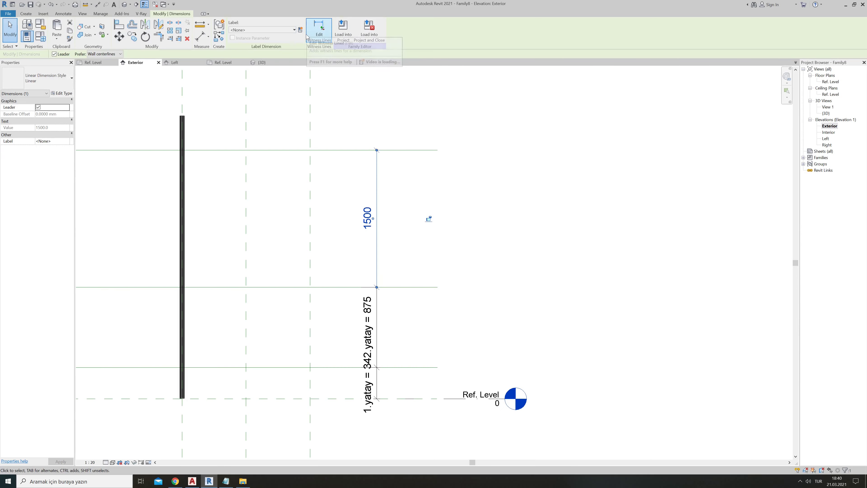
left_click(301, 30)
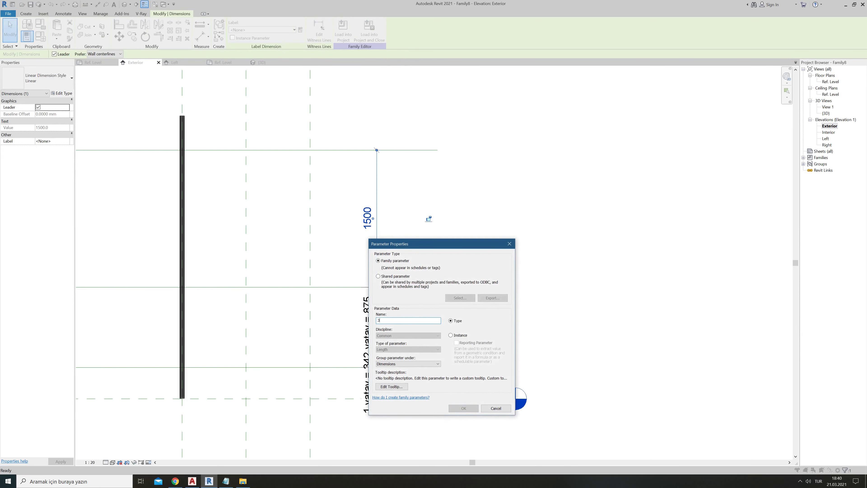
type(".yatay")
left_click(462, 408)
left_click(424, 311)
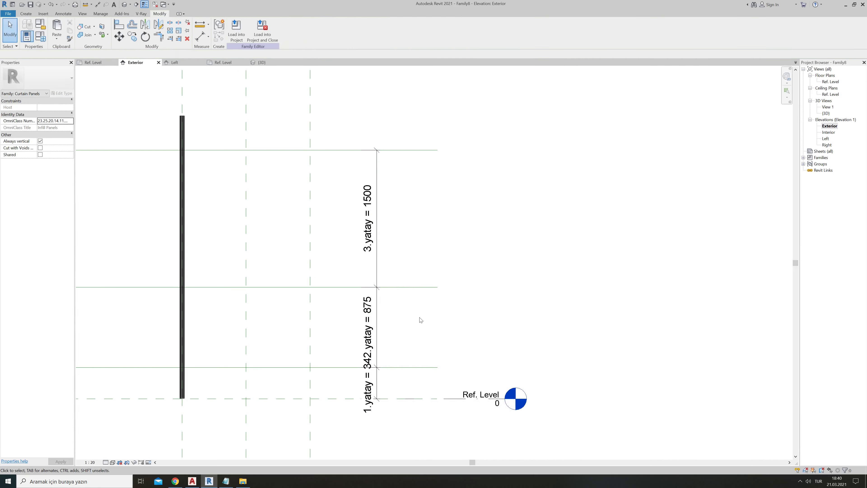
- Shift the 2.yatay dimension line right, clear of the others
left_click_drag(377, 327, 394, 326)
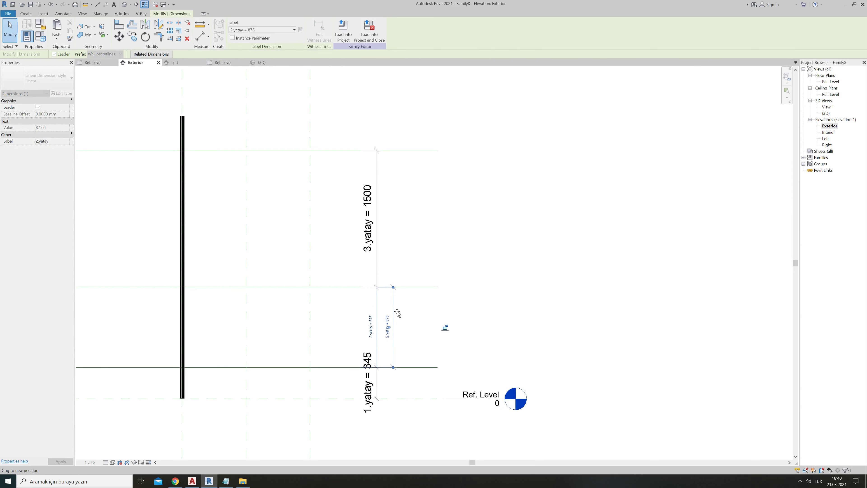
left_click(455, 322)
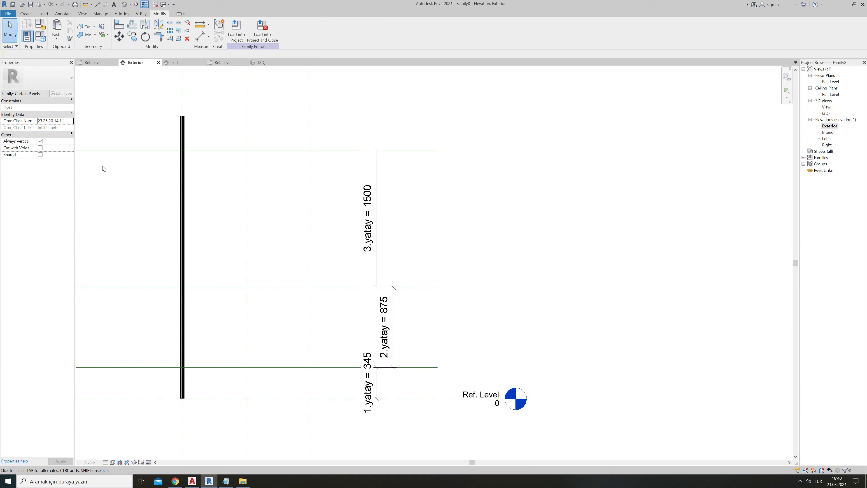
middle_click_drag(222, 278, 235, 298)
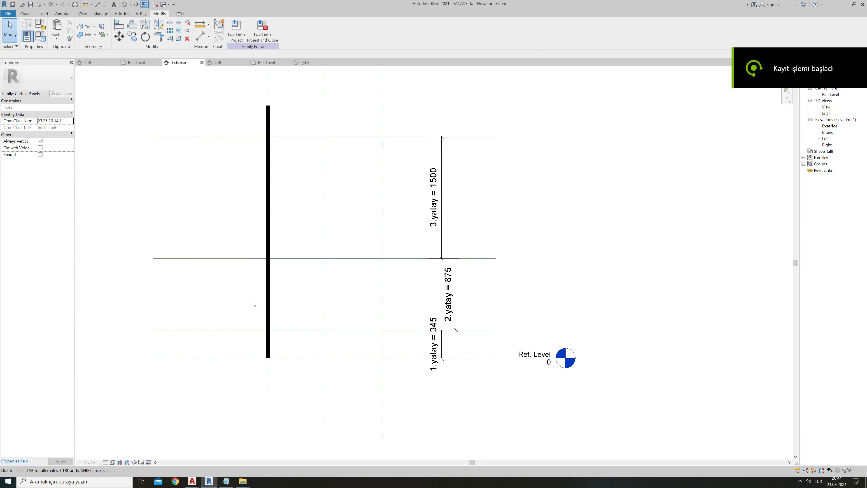
- Begin a Sweep form in the FACADE family from the Create tab's Forms panel
left_click(25, 15)
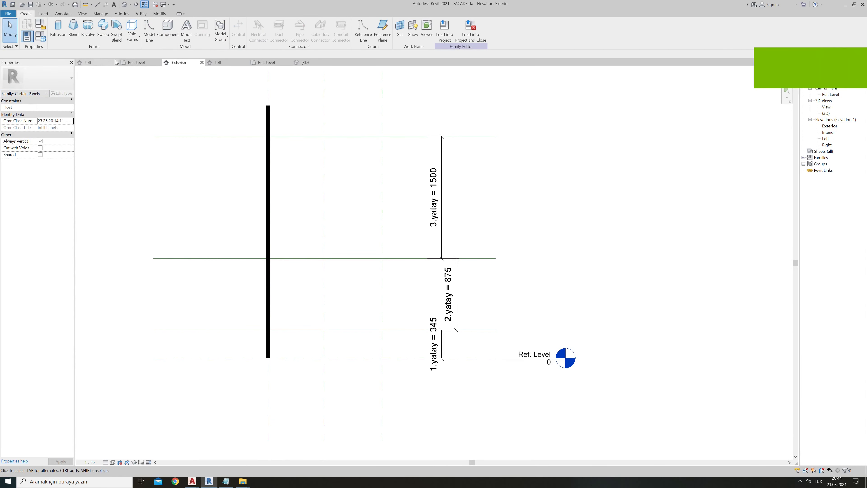
left_click(103, 27)
- Draw a sweep path line and align it onto the 345 horizontal reference plane
left_click(312, 24)
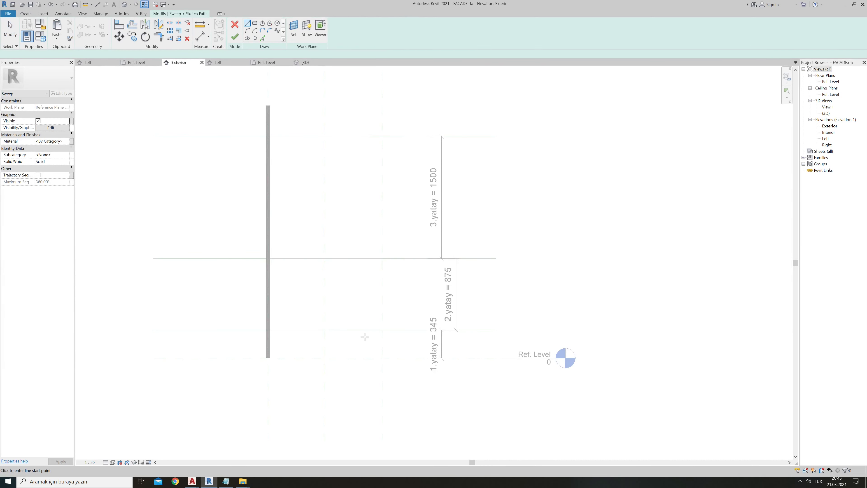
scroll(354, 346, "up", 2)
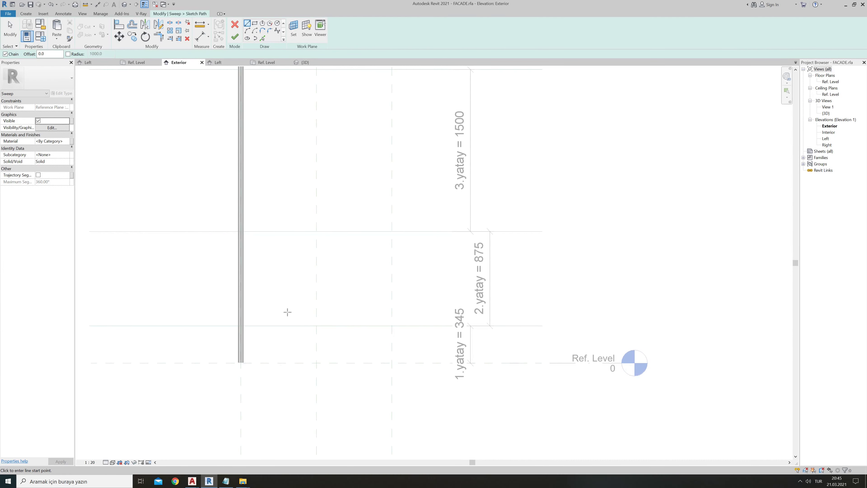
left_click(280, 299)
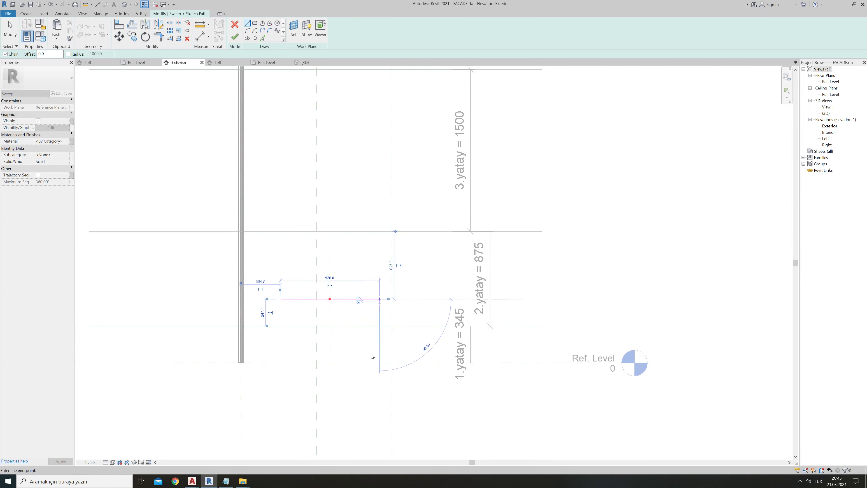
key("Escape")
key("Escape")
left_click(123, 27)
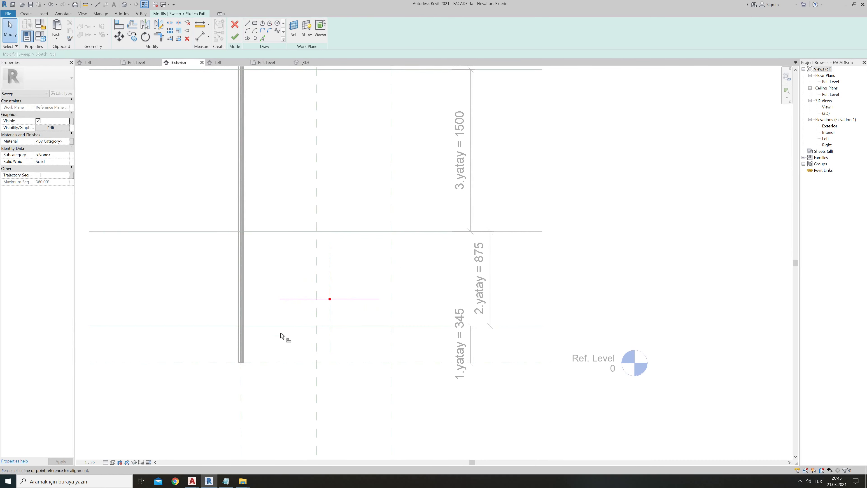
left_click(282, 326)
left_click(292, 300)
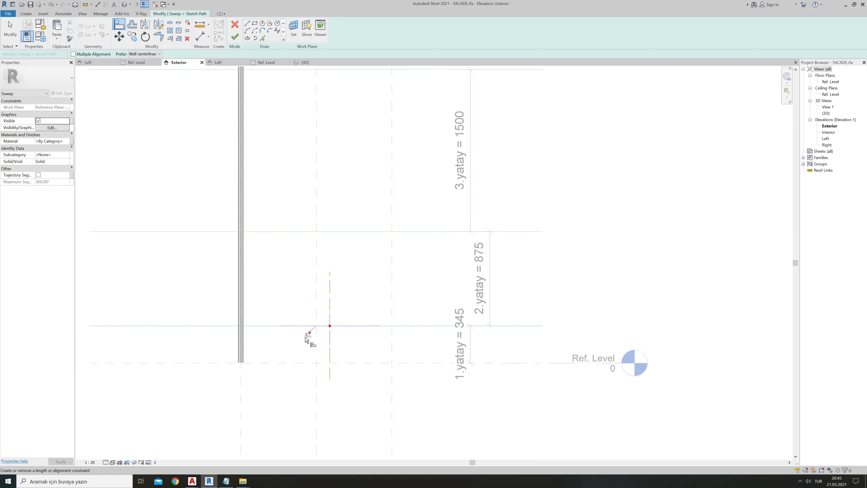
key("Escape")
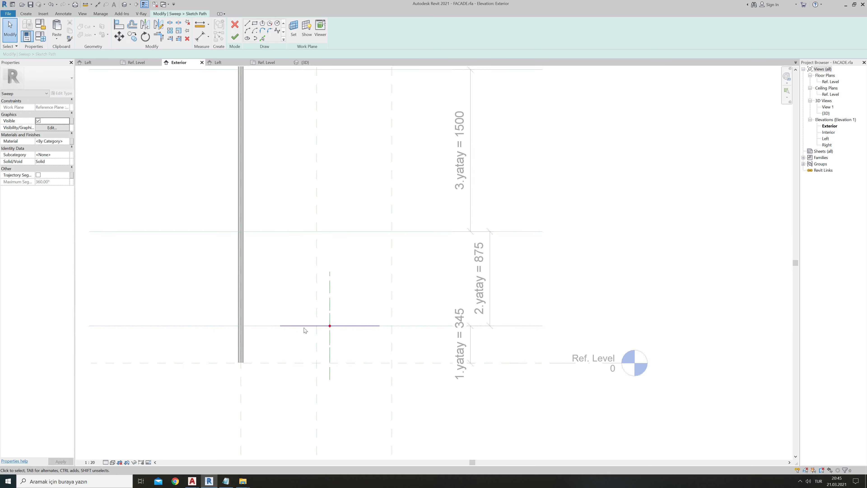
- Set the path line's left end 10 from the panel edge
left_click(305, 327)
left_click(256, 312)
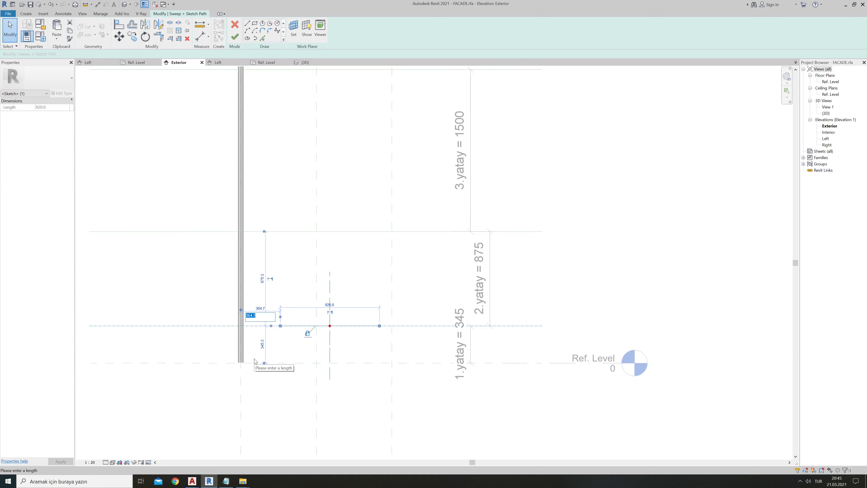
type("10")
key("Return")
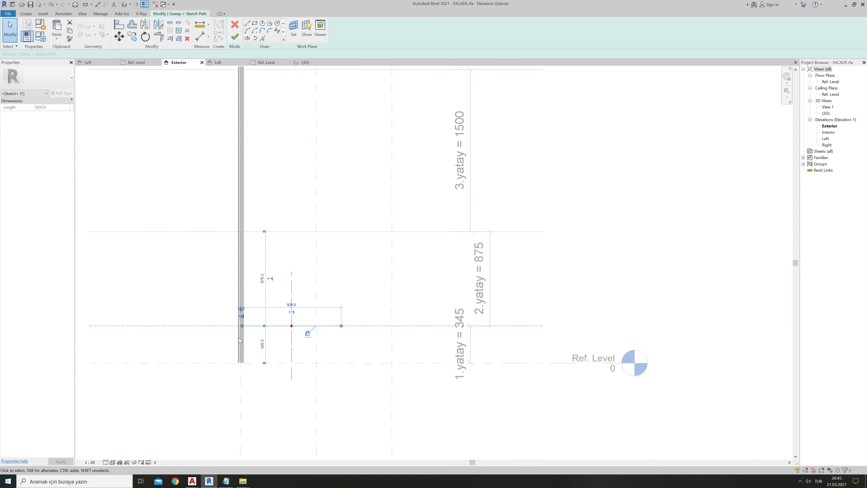
scroll(239, 340, "up", 3)
left_click(273, 330)
left_click(275, 309)
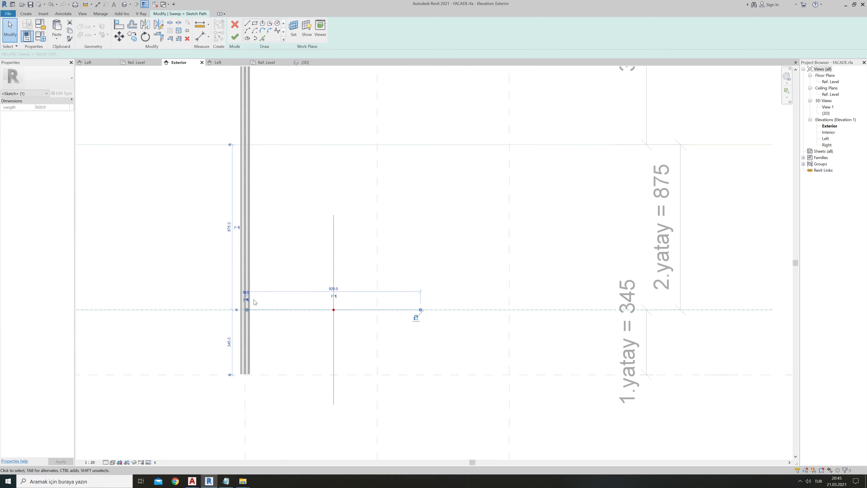
scroll(248, 306, "up", 3)
scroll(248, 307, "up", 3)
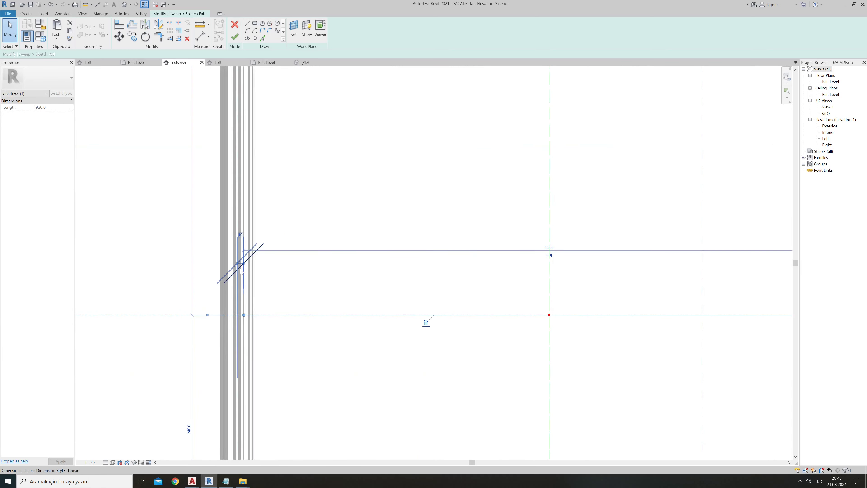
scroll(244, 349, "down", 3)
scroll(263, 338, "down", 1)
key("Escape")
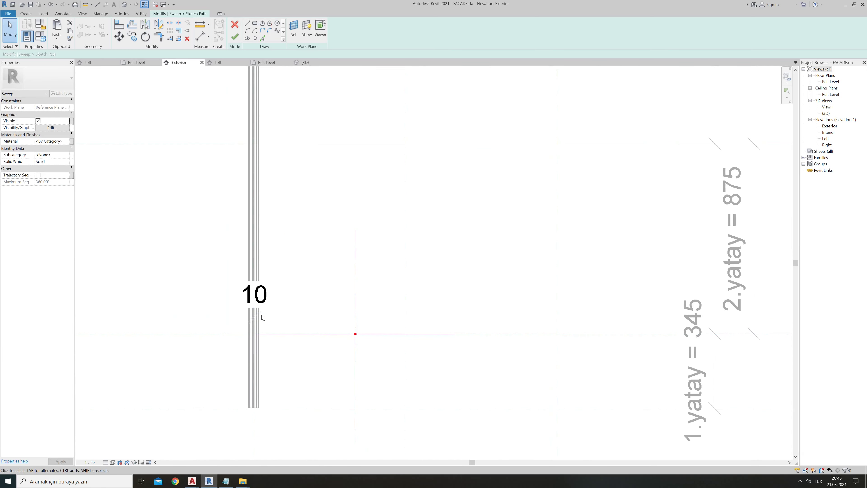
- Select and check the left-end 10 dimension
left_click(263, 318)
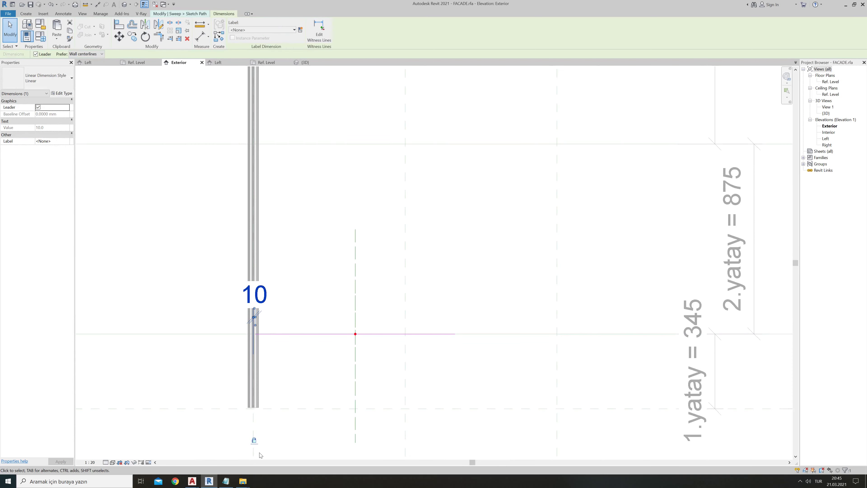
left_click(291, 421)
left_click(255, 316)
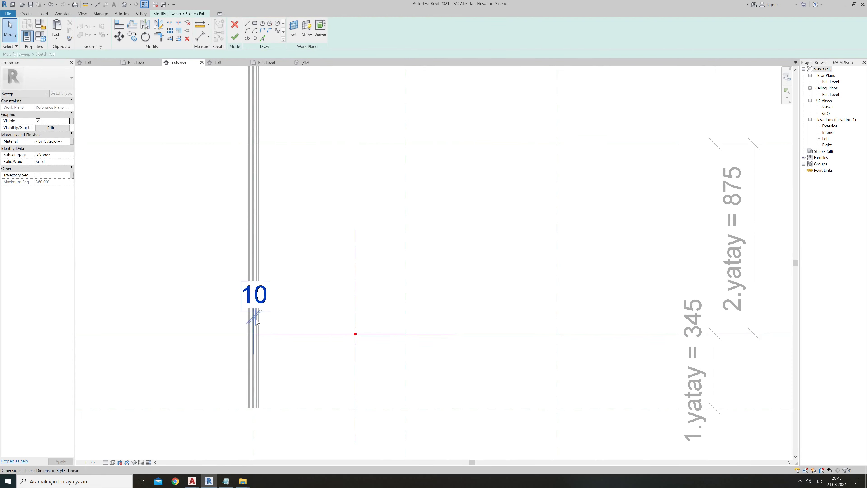
scroll(253, 431, "up", 3)
scroll(259, 422, "up", 2)
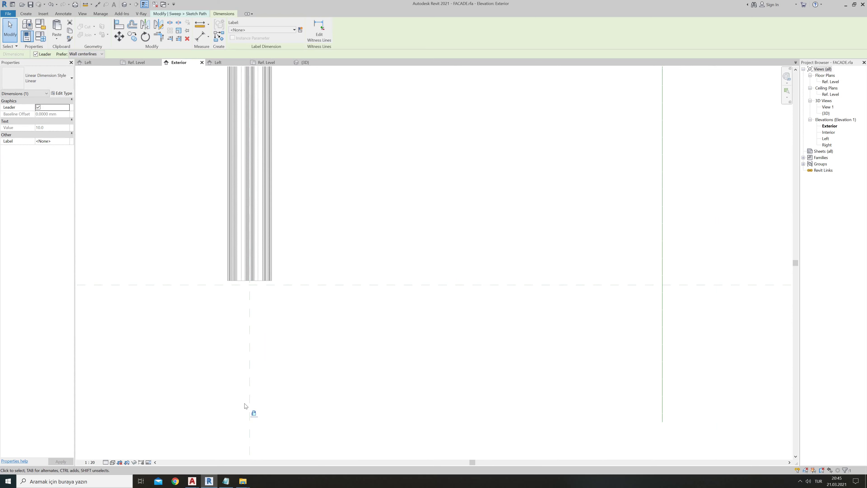
scroll(252, 407, "down", 2)
scroll(246, 393, "down", 2)
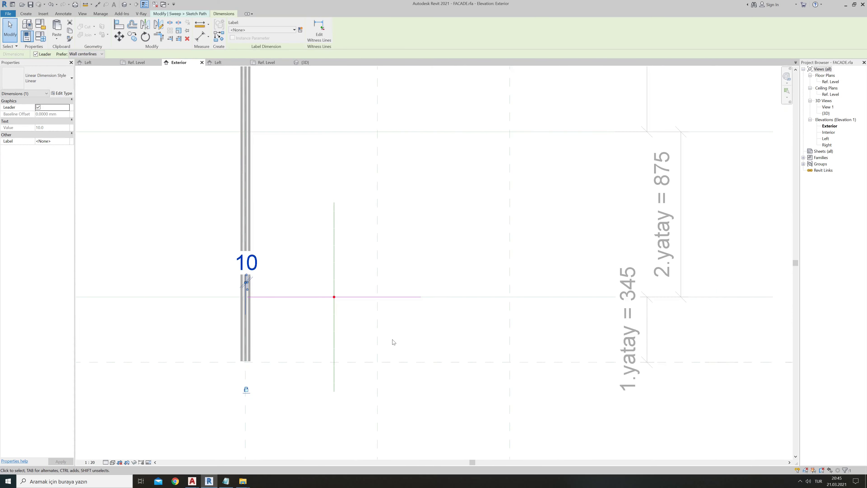
left_click(419, 377)
key("Escape")
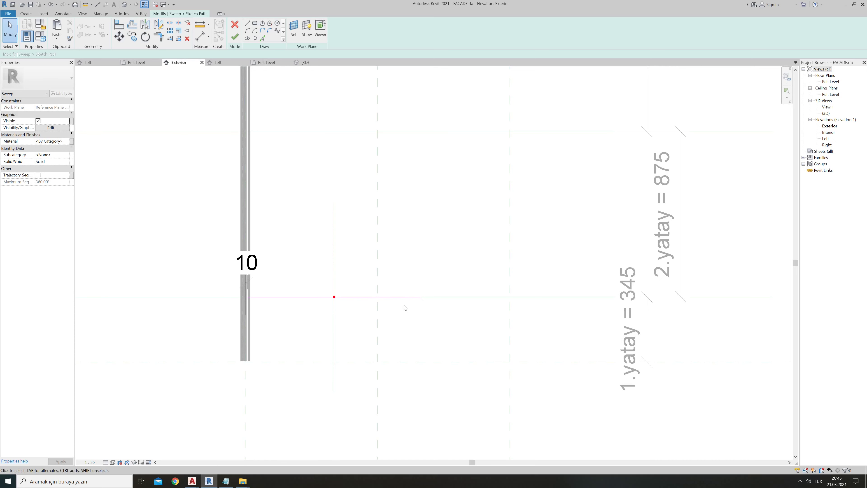
- Stretch the path line's right end onto the right reference plane
left_click(407, 297)
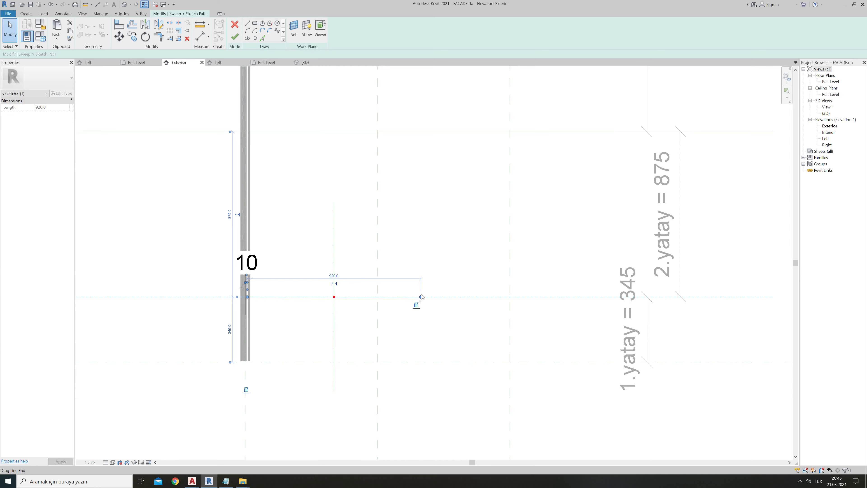
left_click_drag(427, 301, 446, 300)
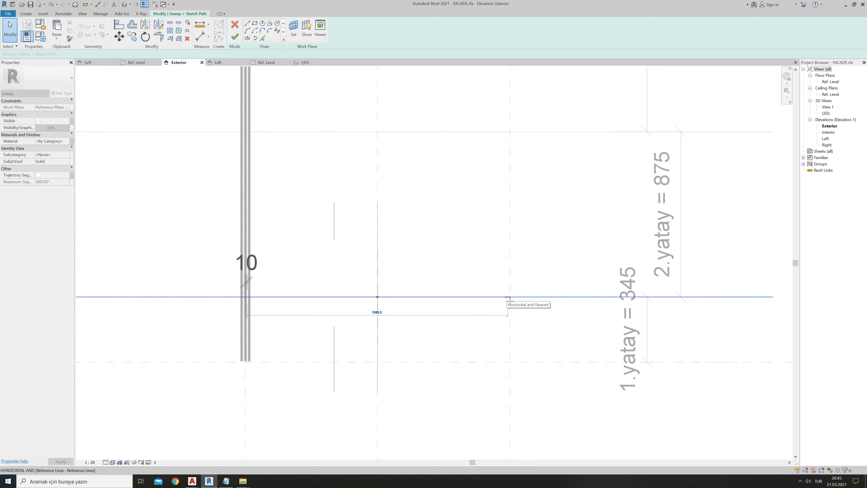
left_click(507, 297)
key("Escape")
key("Escape")
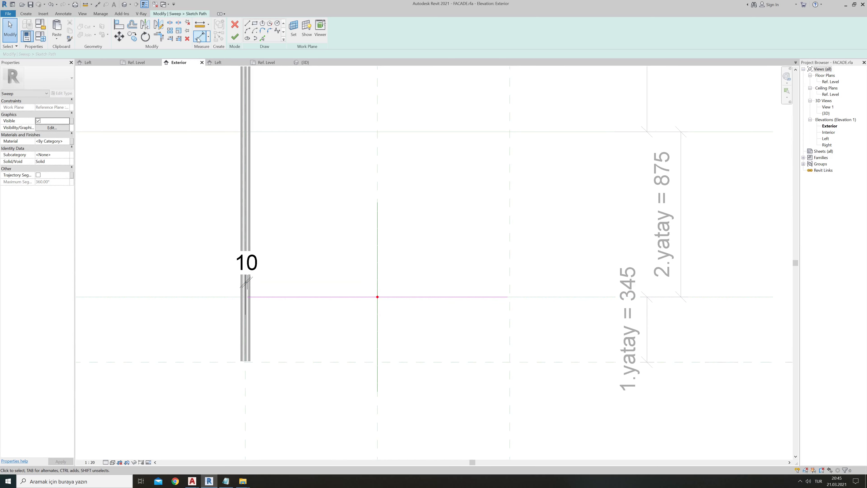
- Dimension the right end 10 from the right reference plane and finish the path
left_click(199, 39)
scroll(547, 323, "up", 2)
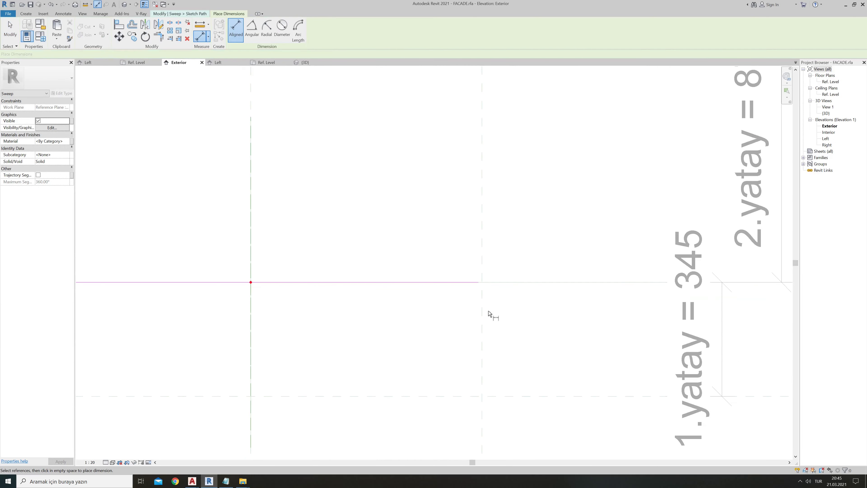
left_click(478, 285)
left_click(484, 265)
left_click(480, 248)
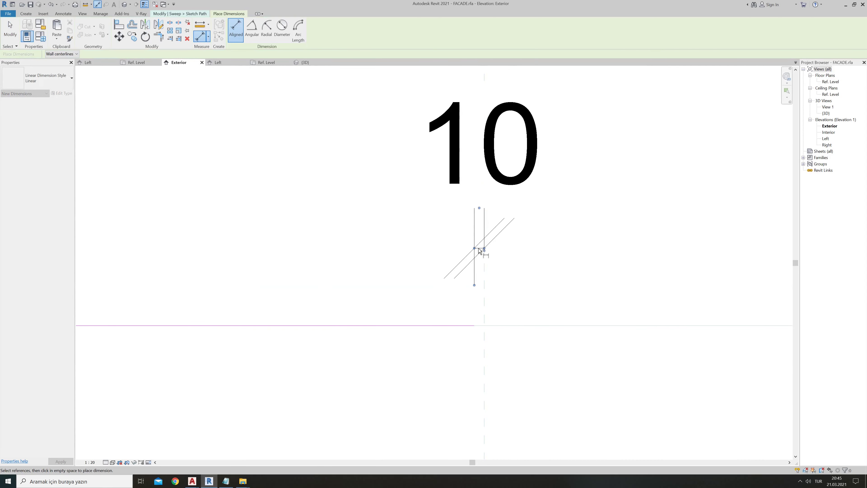
scroll(477, 270, "down", 2)
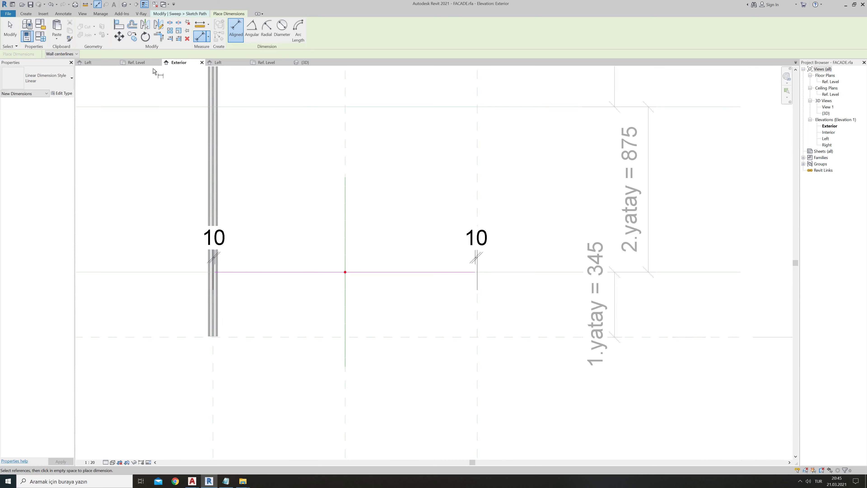
key("Escape")
key("Escape")
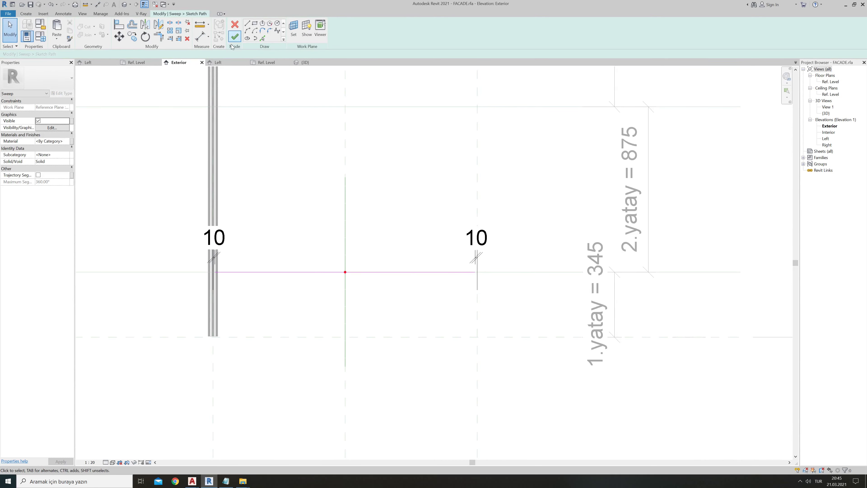
left_click(235, 37)
- Start profile editing in the Left elevation and select the rectangular outline in Family7
left_click(352, 37)
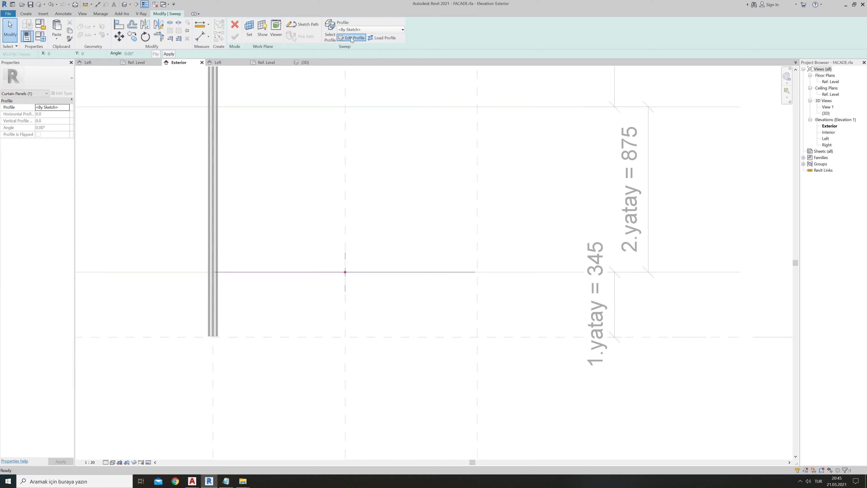
left_click(437, 305)
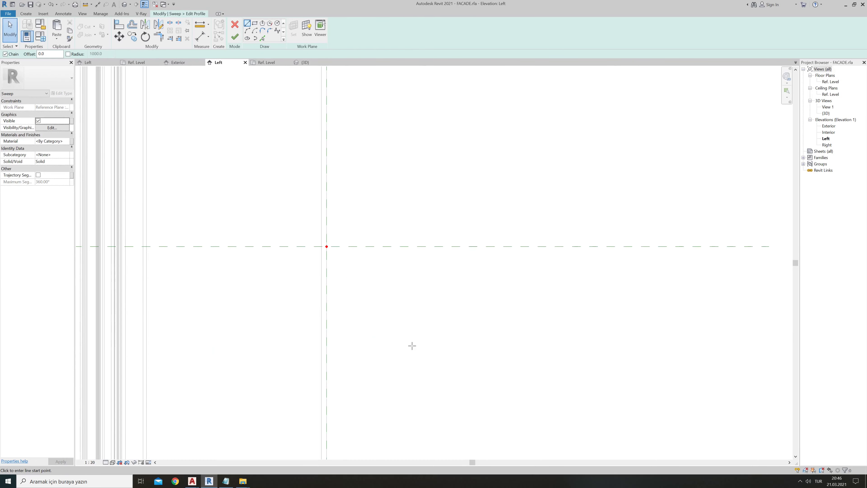
left_click(86, 63)
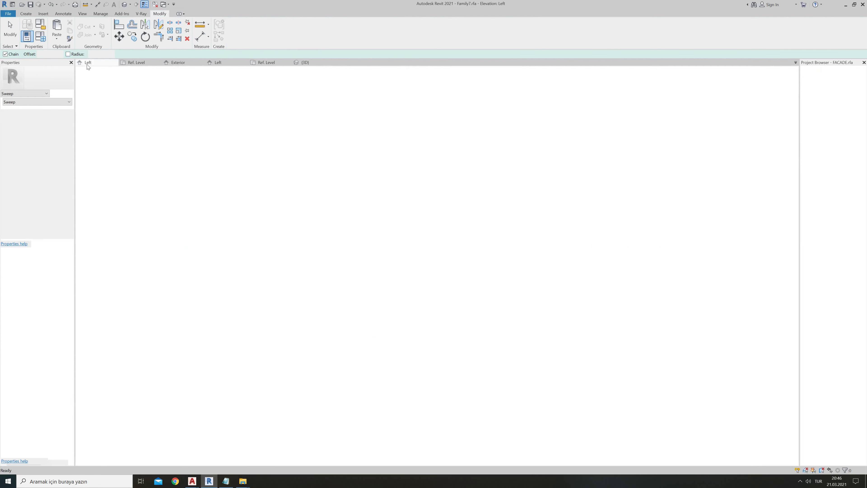
scroll(374, 241, "up", 1)
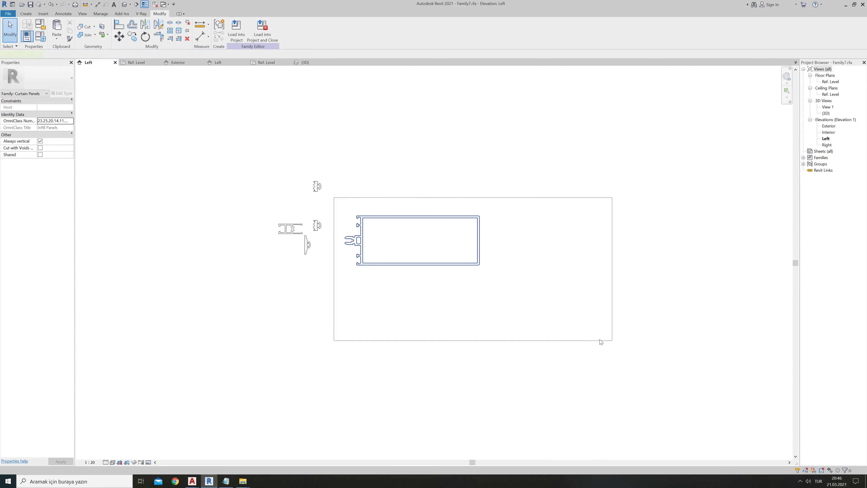
left_click_drag(334, 198, 596, 343)
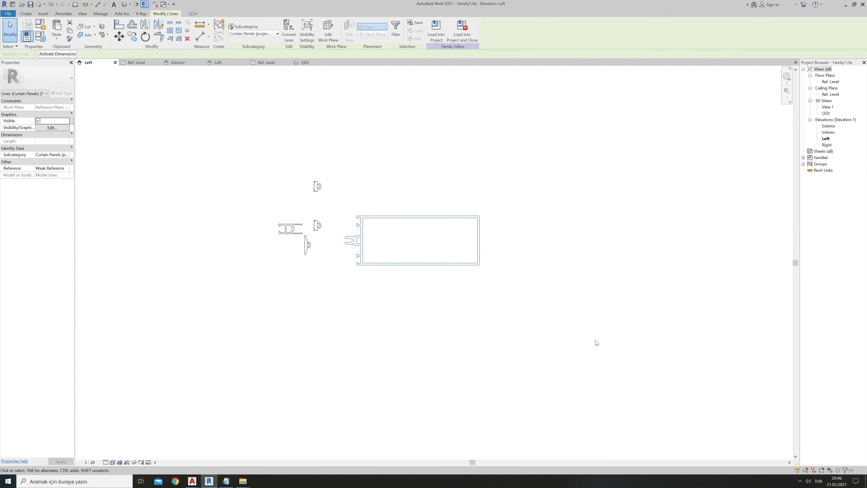
- Paste the rectangular outline into the FACADE profile sketch
left_click(218, 63)
key("ctrl+v")
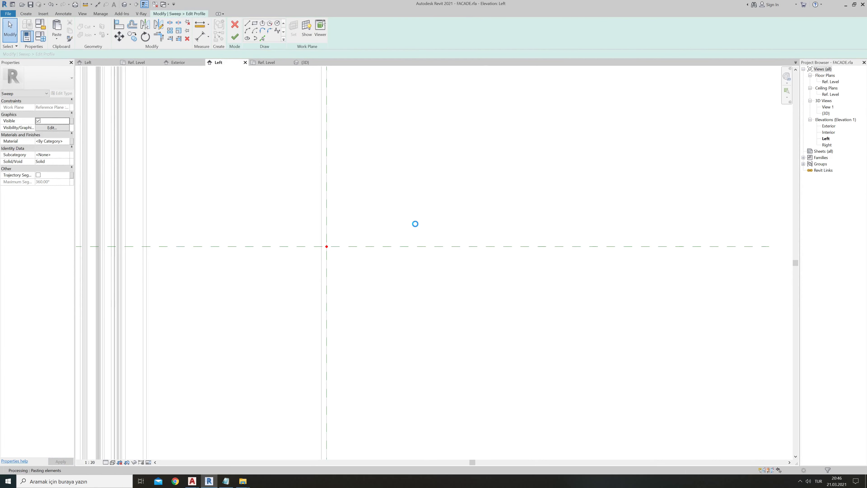
left_click(610, 190)
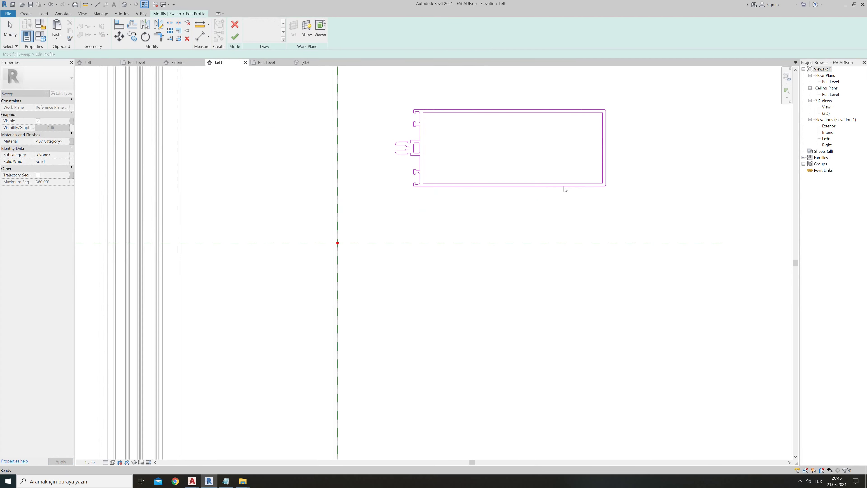
left_click_drag(371, 88, 652, 222)
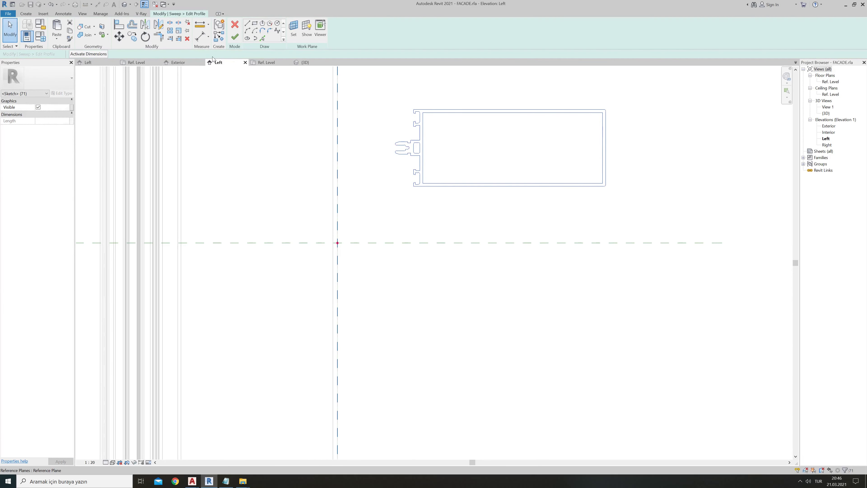
- Move the profile (MV) so its right-edge midpoint sits on the reference-plane intersection
key("m")
key("v")
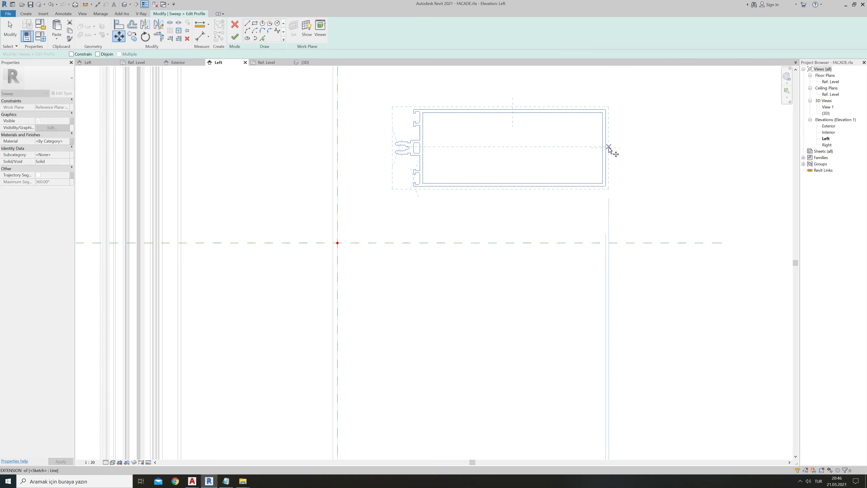
scroll(616, 152, "up", 1)
scroll(615, 150, "up", 2)
scroll(605, 149, "up", 1)
left_click(600, 150)
scroll(564, 140, "down", 1)
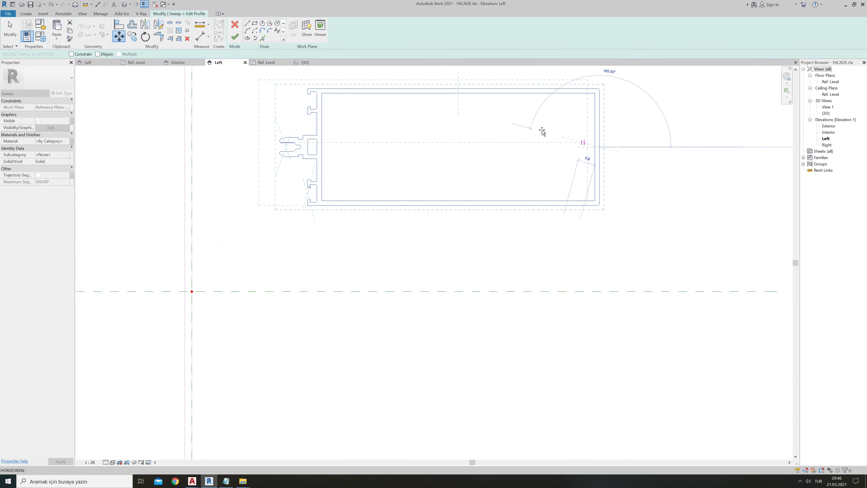
scroll(310, 217, "down", 2)
scroll(345, 219, "up", 3)
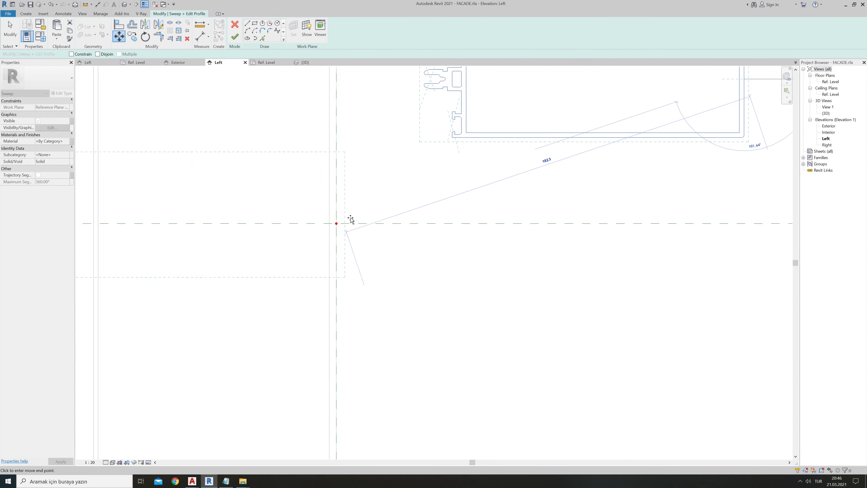
left_click(336, 223)
scroll(423, 233, "down", 2)
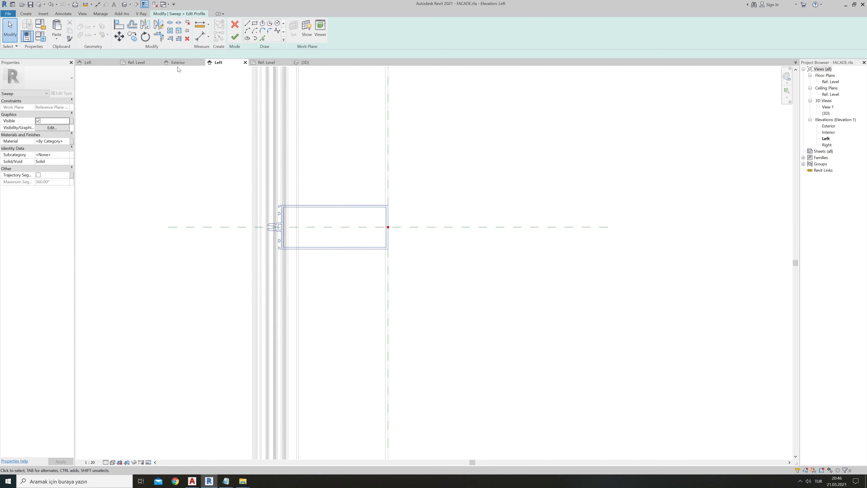
- Cancel an extra move of the profile and finish the profile sketch
left_click(119, 36)
left_click(557, 152)
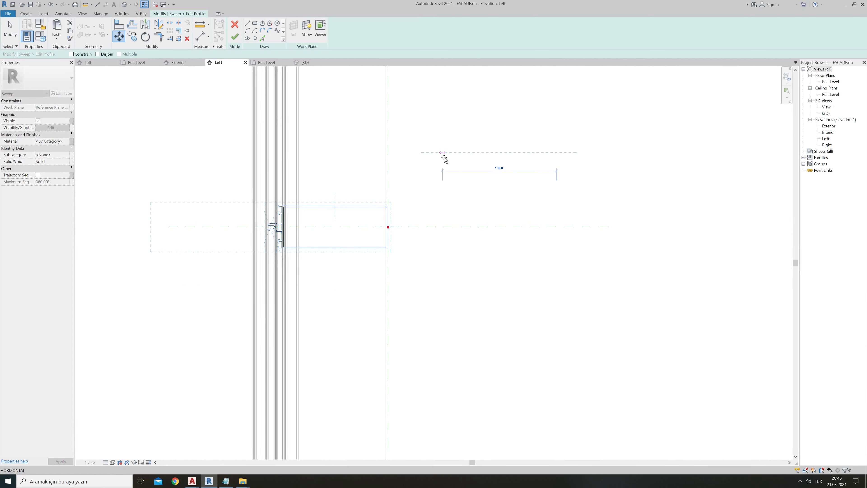
type("5")
key("Return")
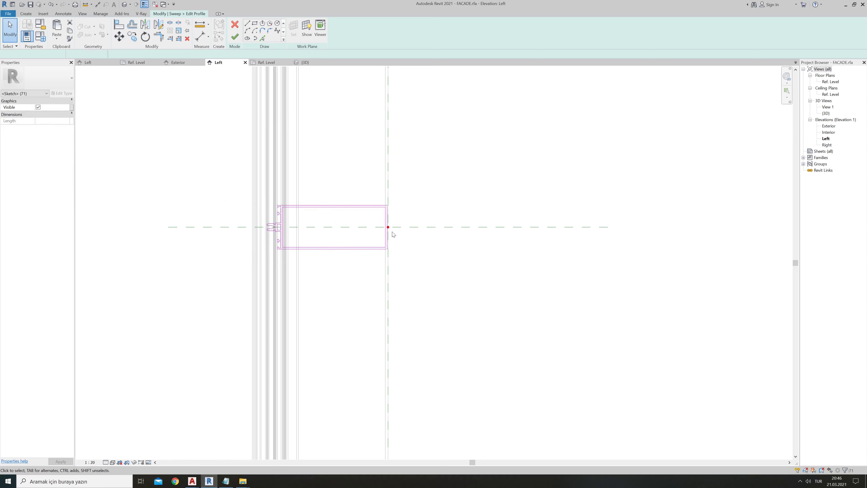
key("Escape")
scroll(393, 208, "up", 5)
scroll(381, 229, "up", 3)
scroll(375, 233, "down", 5)
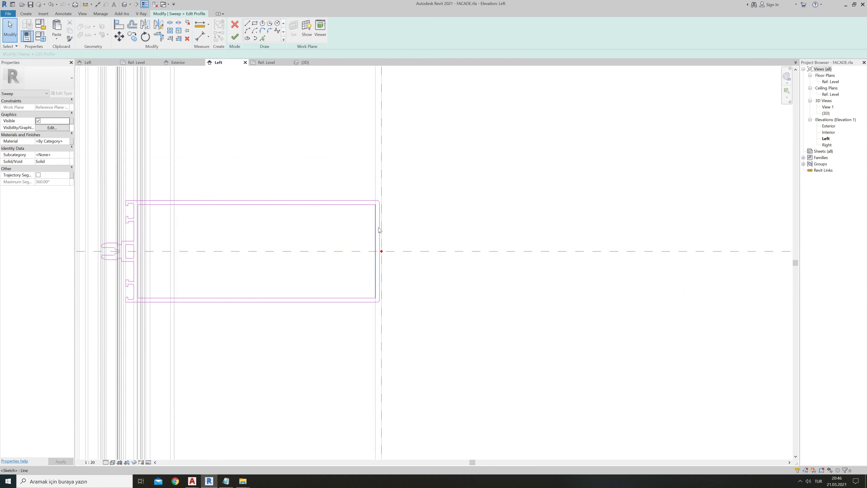
scroll(372, 235, "down", 4)
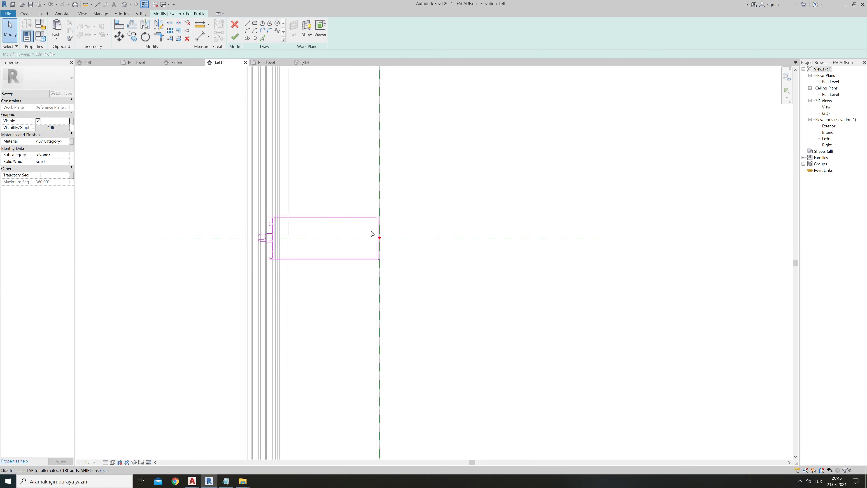
left_click(235, 41)
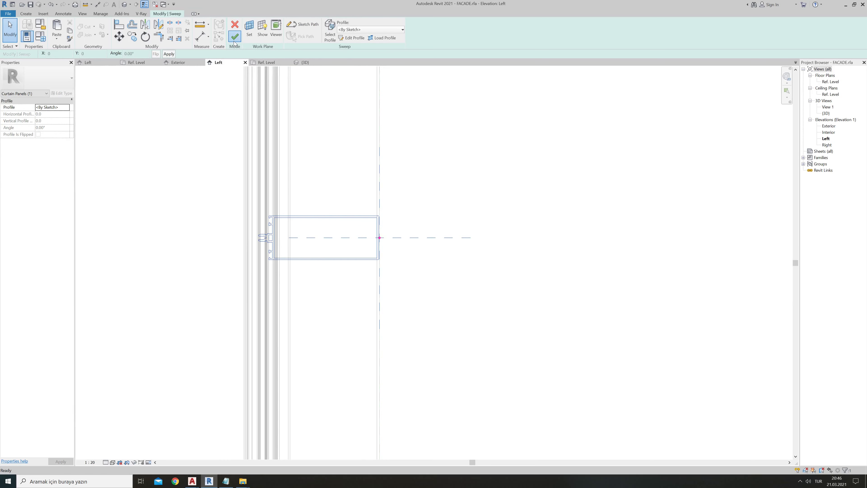
- Finish the sweep and review the new horizontal member in the 3D view
left_click(235, 40)
left_click(303, 63)
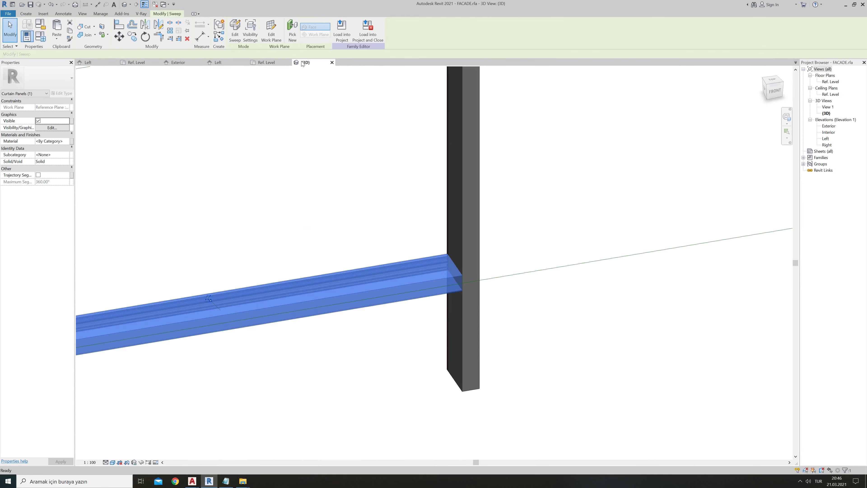
key("Escape")
scroll(458, 341, "down", 2)
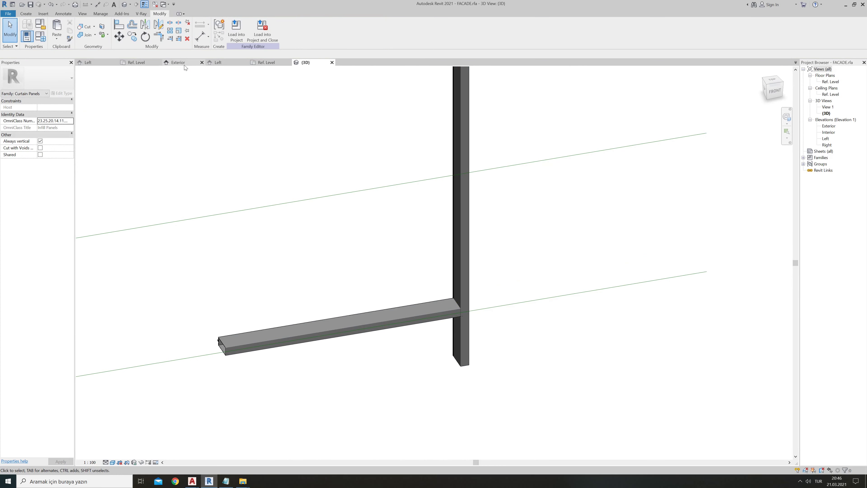
- In Exterior elevation, test the reference line at 1000 and 160, then undo back to 345
left_click(178, 63)
scroll(517, 340, "down", 2)
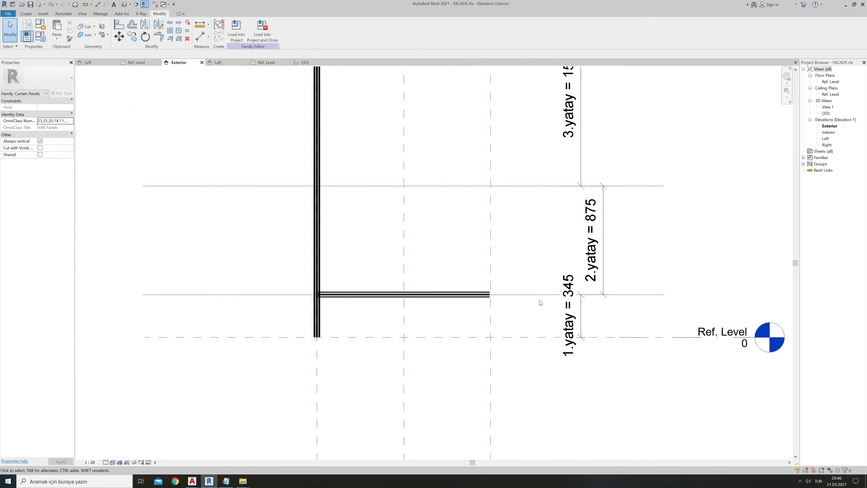
left_click(529, 296)
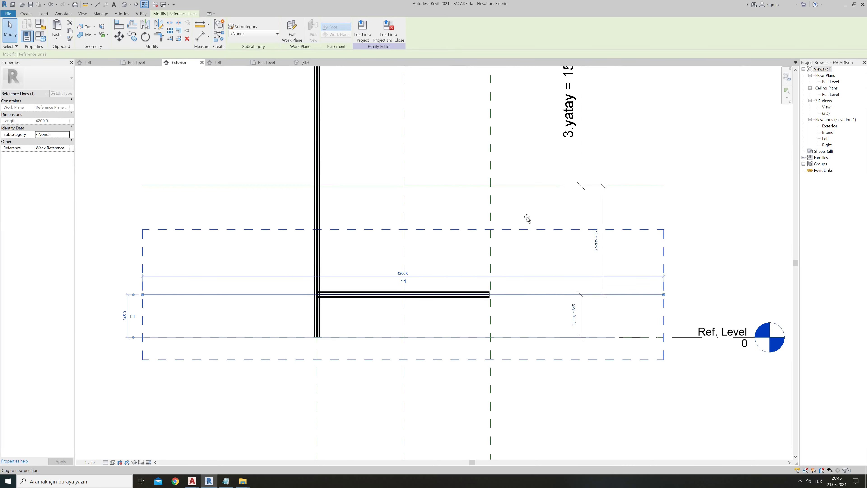
left_click_drag(527, 218, 528, 213)
left_click(534, 318)
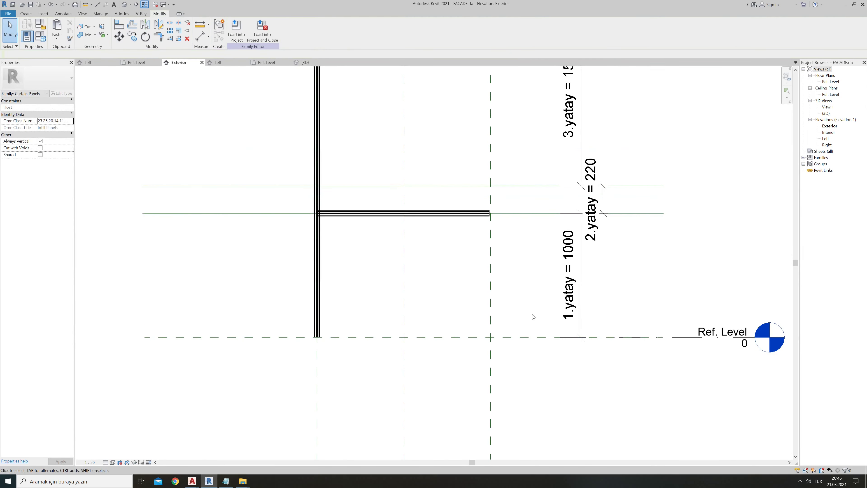
left_click(513, 215)
left_click_drag(522, 294, 524, 338)
left_click(531, 369)
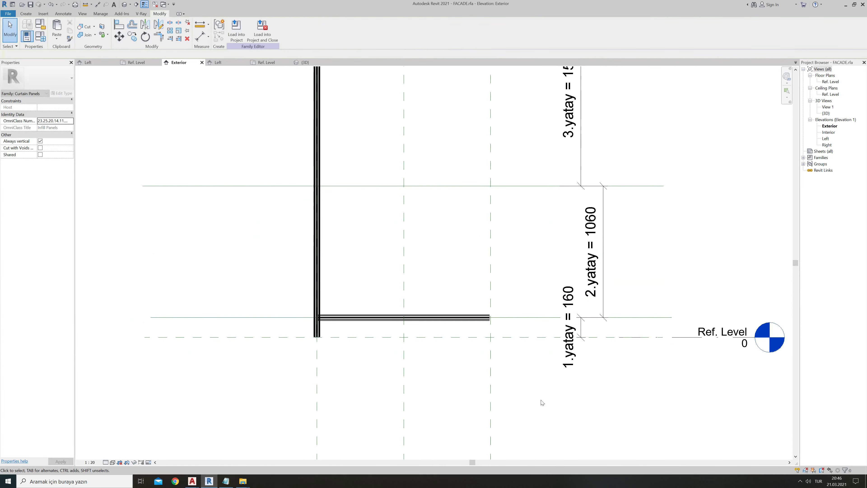
key("ctrl+z")
key("ctrl+z")
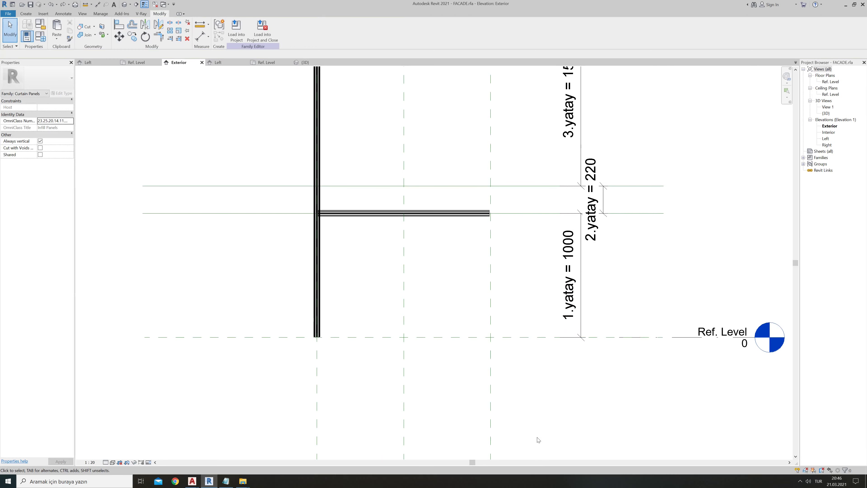
key("ctrl+y")
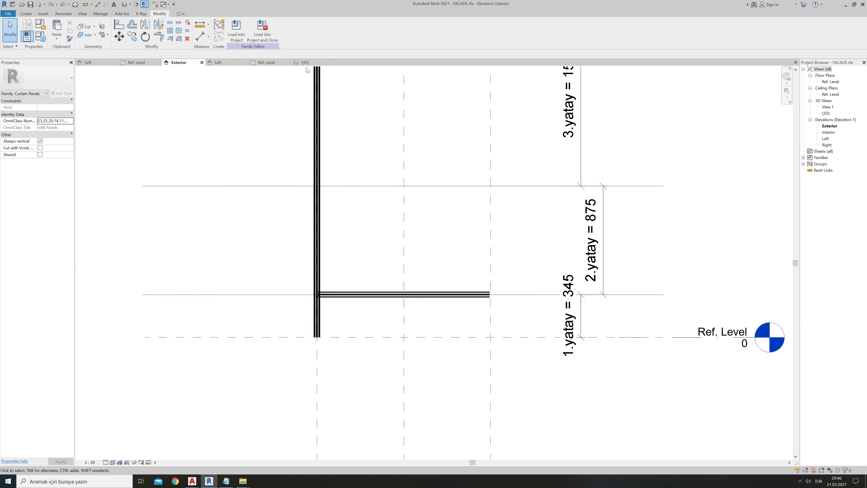
- On Ref. Level, sketch a rectangle for a new extrusion at the mullion
left_click(262, 64)
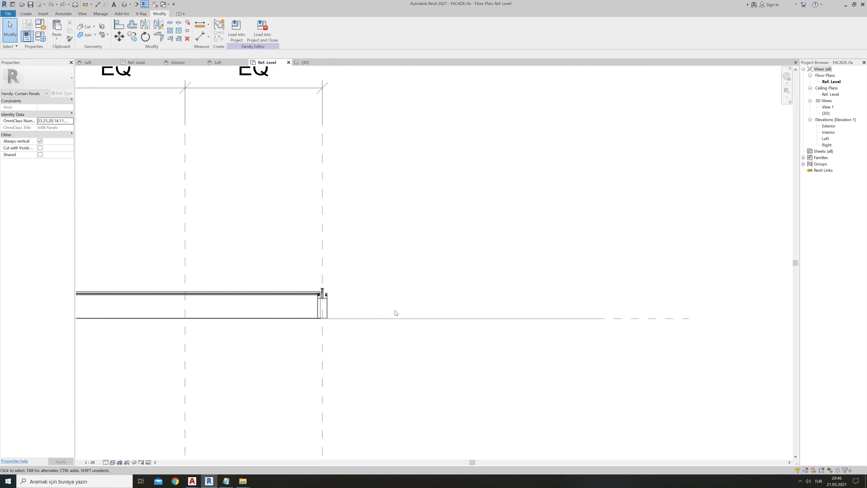
left_click(431, 256)
scroll(335, 352, "up", 5)
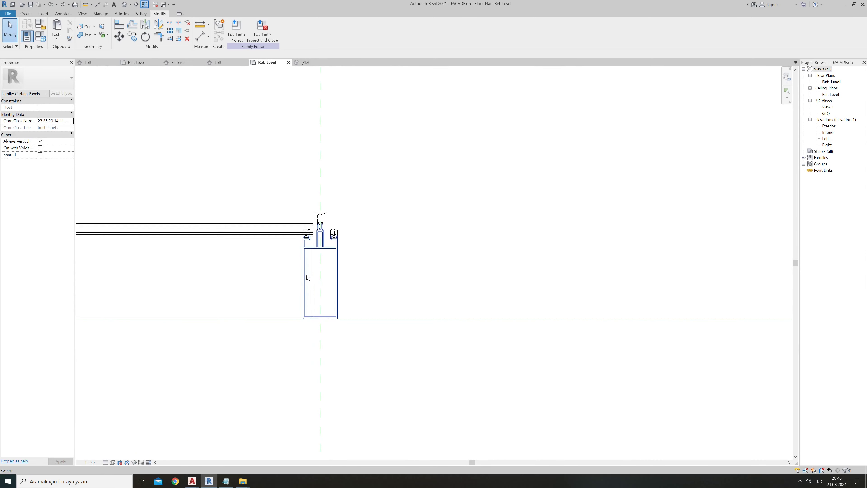
scroll(335, 352, "up", 3)
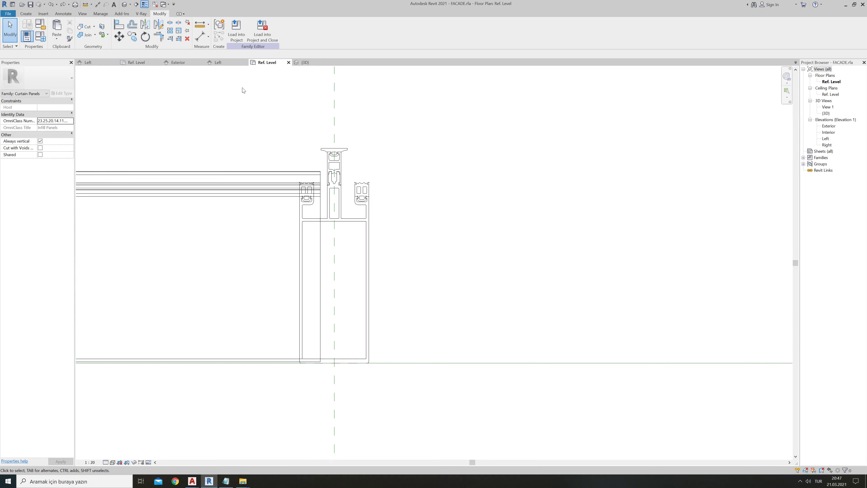
left_click(28, 14)
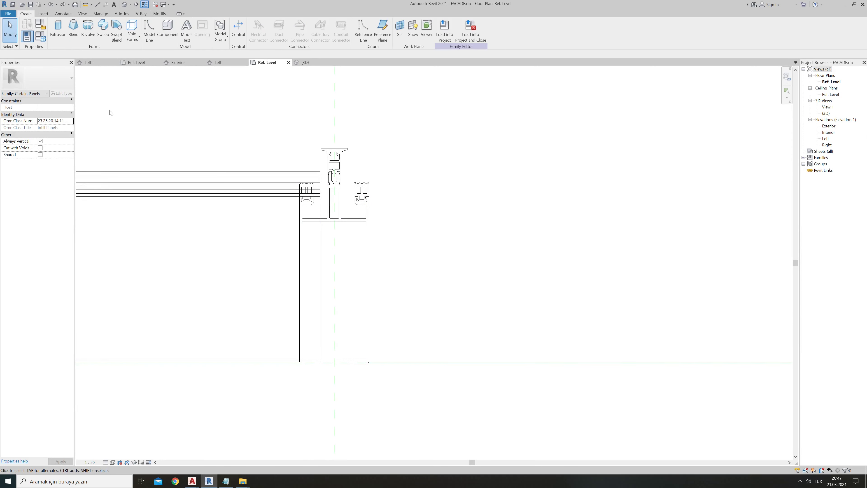
left_click(63, 35)
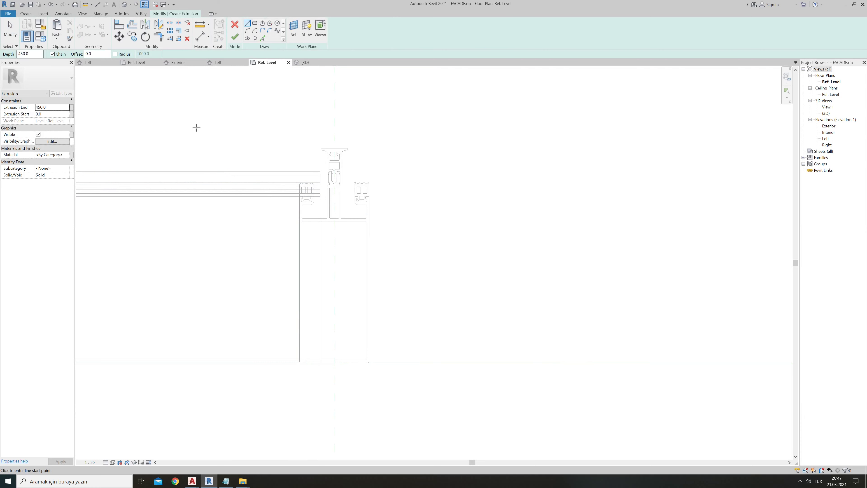
left_click(255, 25)
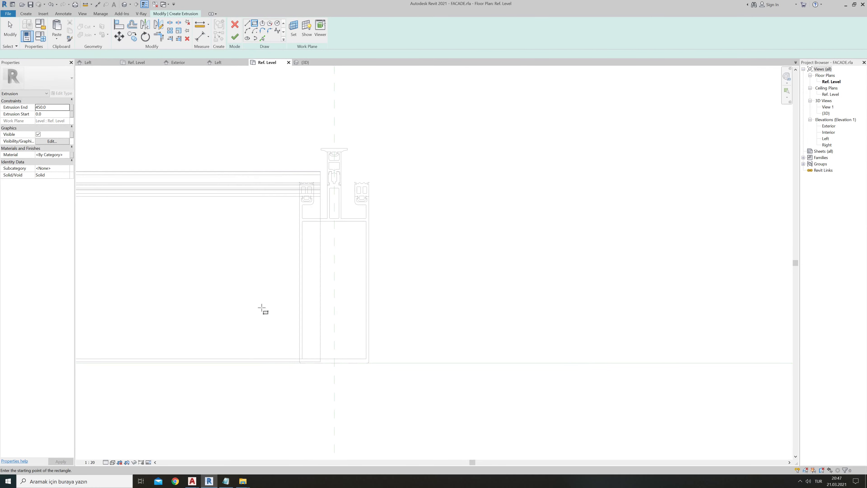
left_click(226, 339)
left_click(275, 218)
key("Escape")
key("Escape")
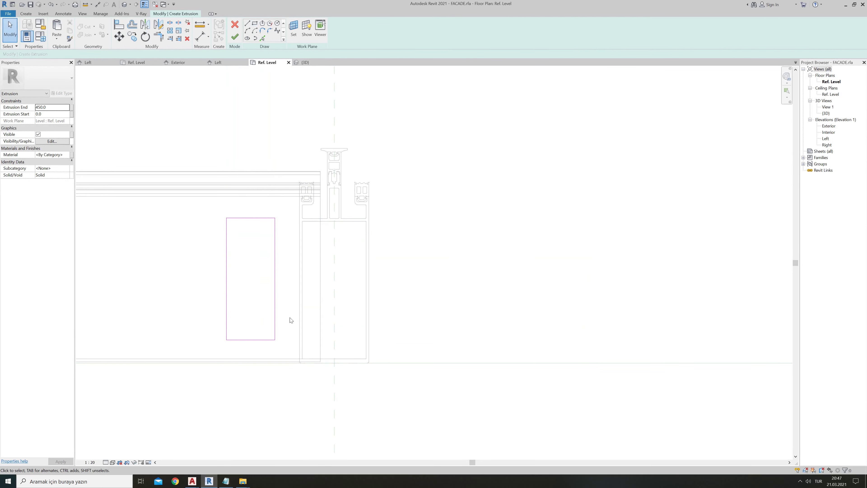
- Align the rectangle's right, bottom and top edges to the mullion lines
left_click(119, 27)
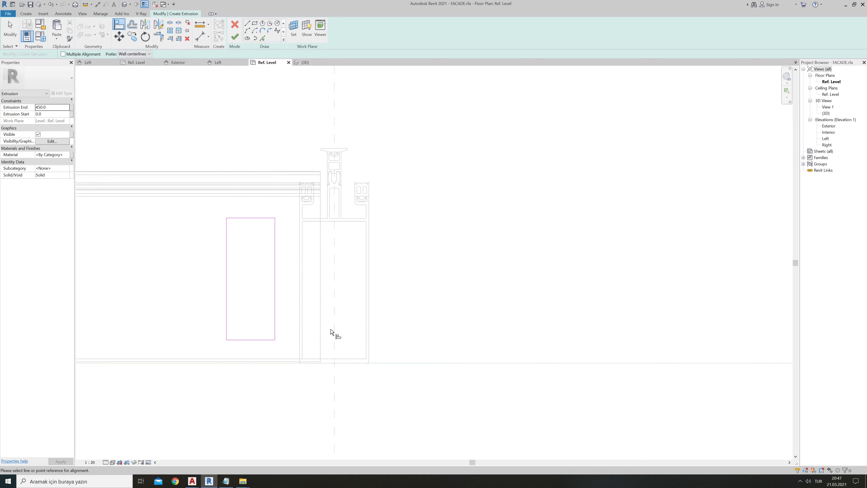
left_click(321, 275)
left_click(274, 260)
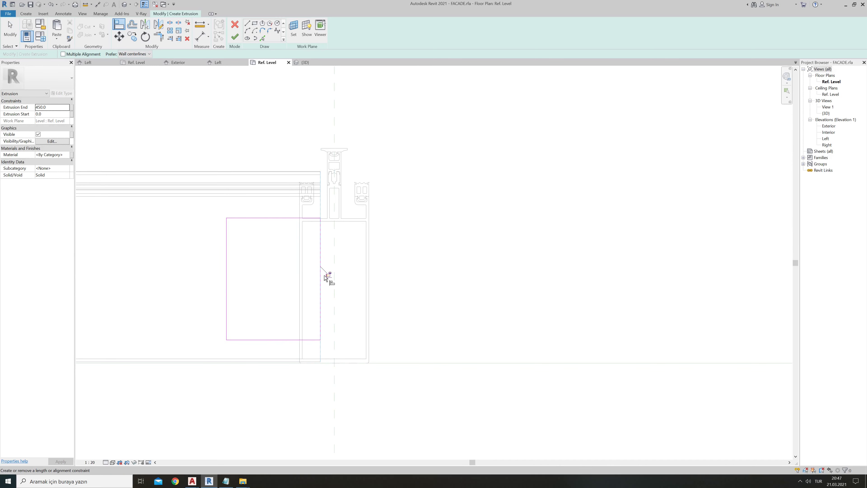
scroll(314, 386, "up", 3)
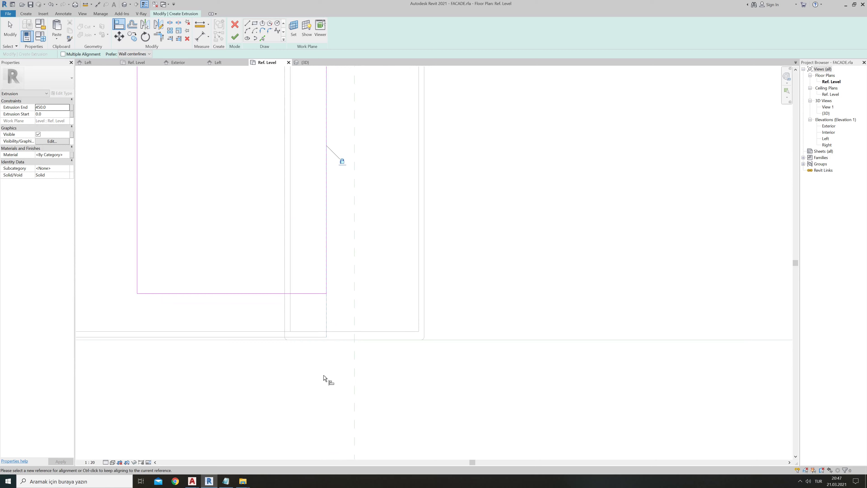
left_click(347, 340)
left_click(246, 293)
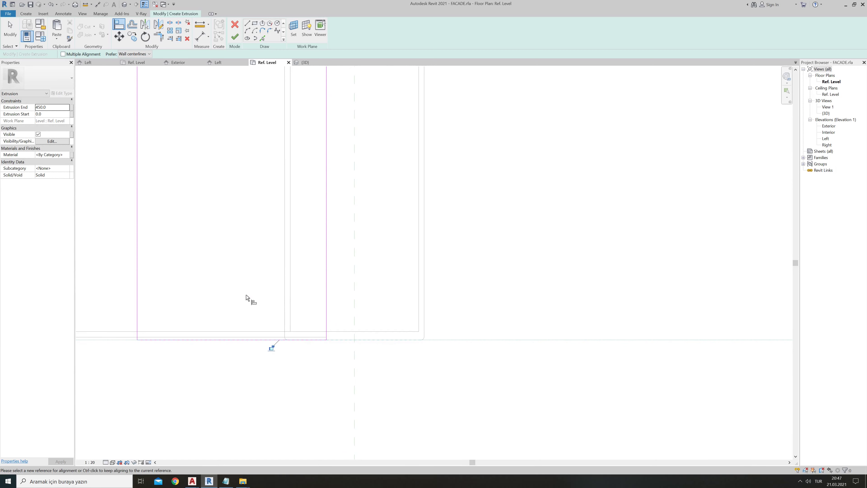
scroll(284, 387, "down", 3)
scroll(293, 296, "up", 3)
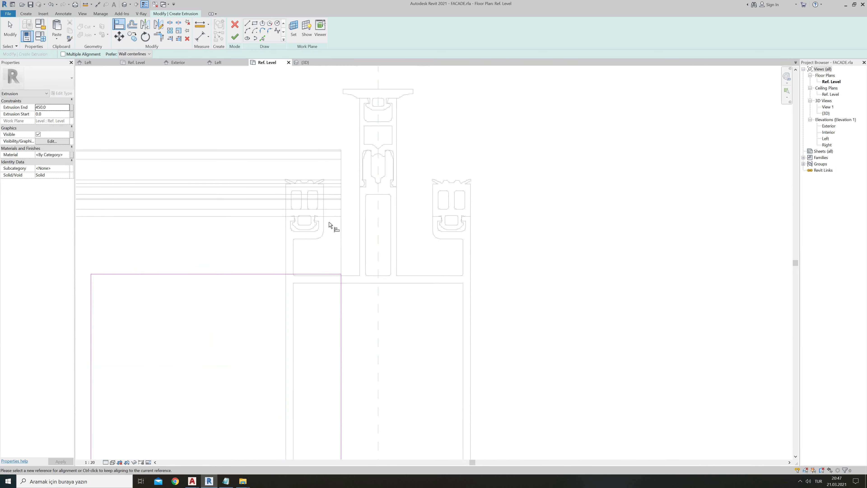
left_click(307, 274)
scroll(324, 234, "down", 2)
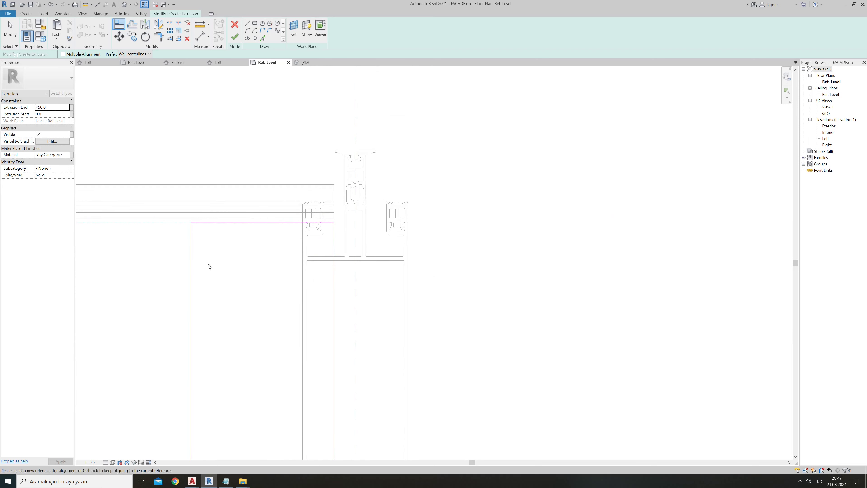
key("Escape")
- Set the rectangle's left edge to 18.0 and finish the extrusion, viewing it in 3D
left_click(191, 262)
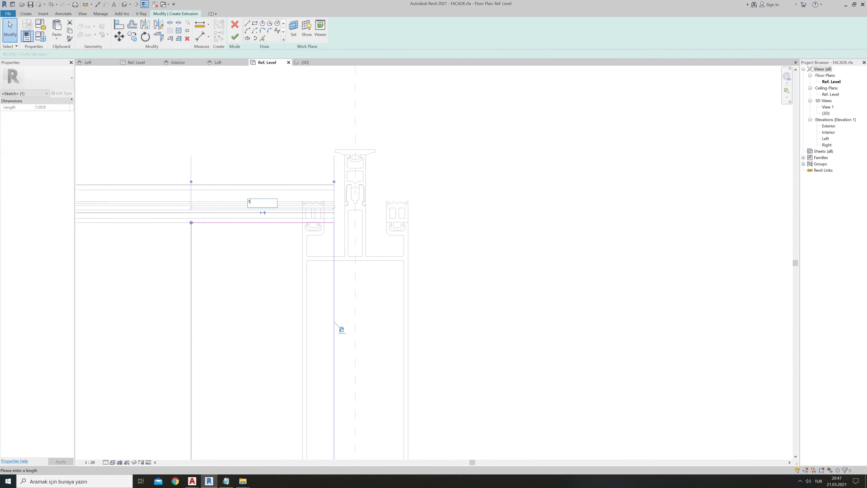
type("8")
key("Return")
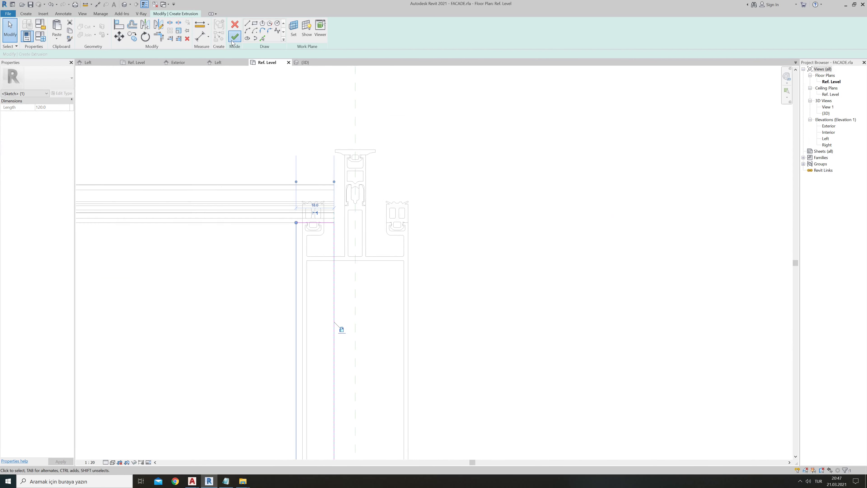
left_click(232, 41)
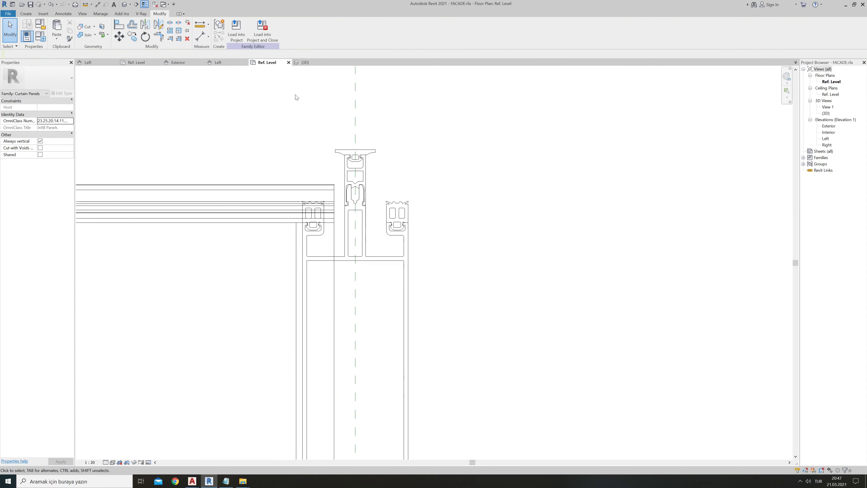
left_click(304, 62)
- Change the new extrusion at the mullion from Solid to Void in Properties
scroll(468, 379, "up", 5)
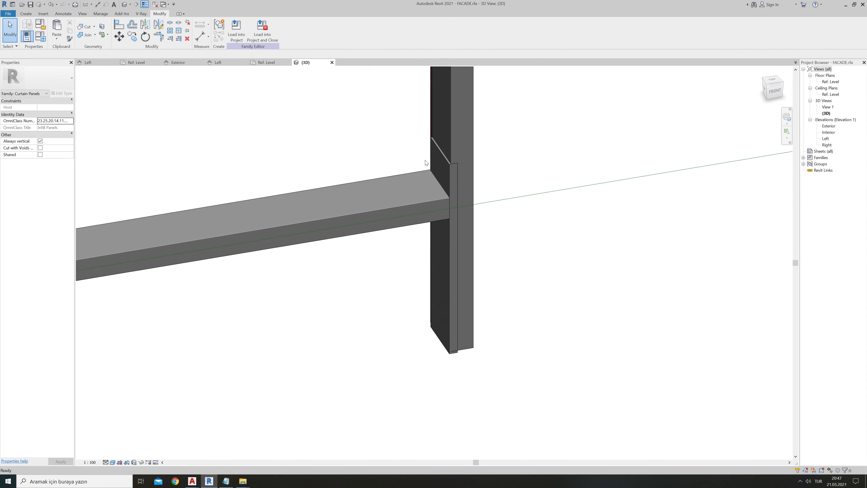
left_click(451, 172)
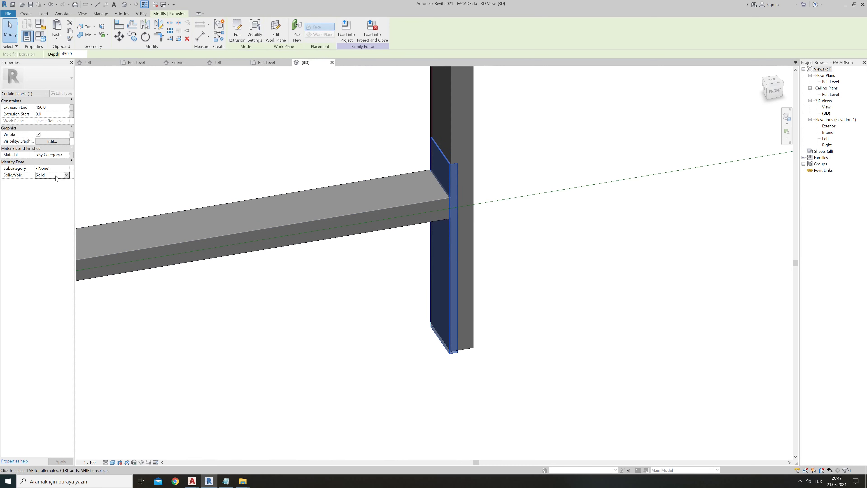
left_click(66, 175)
left_click(48, 189)
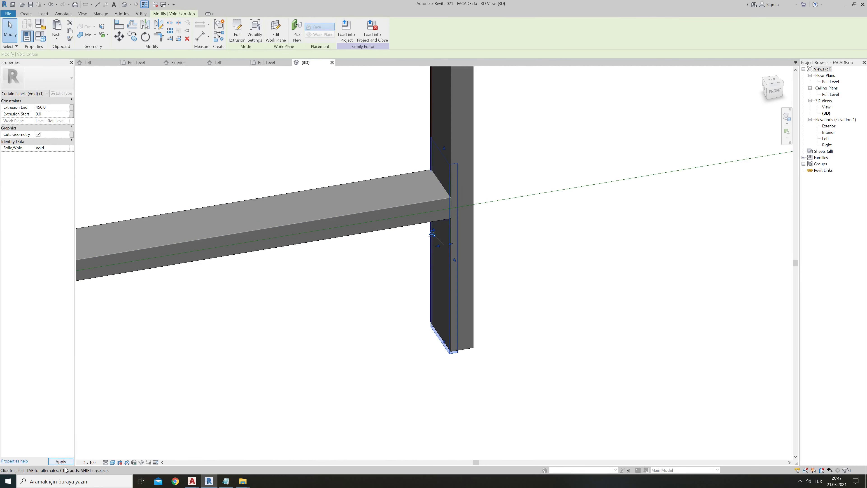
left_click(315, 338)
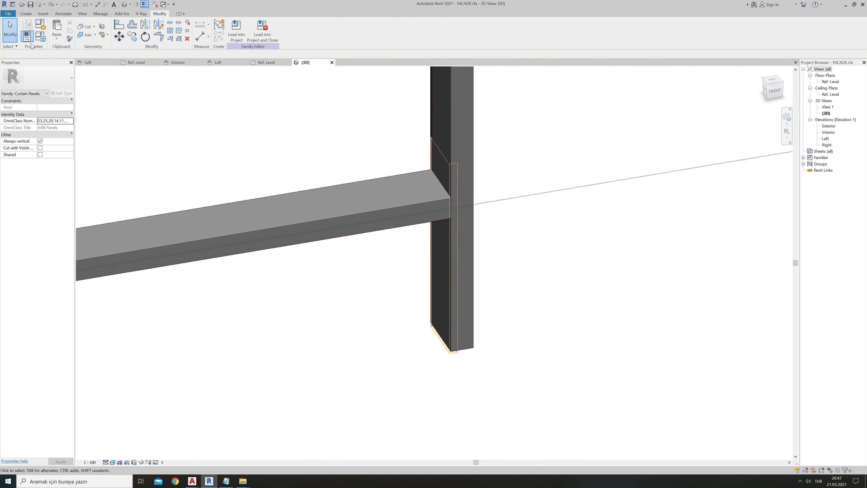
- Try Cut Geometry on Ref. Level, cancel it, and return to the 3D view
left_click(267, 62)
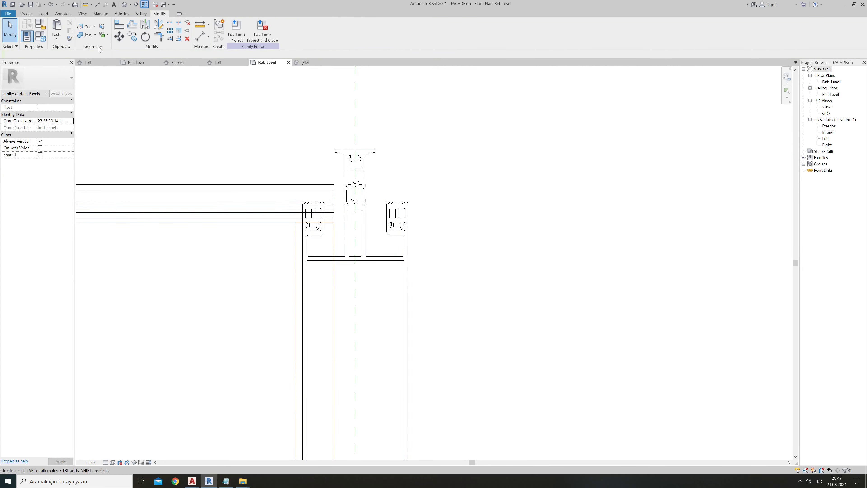
left_click(87, 27)
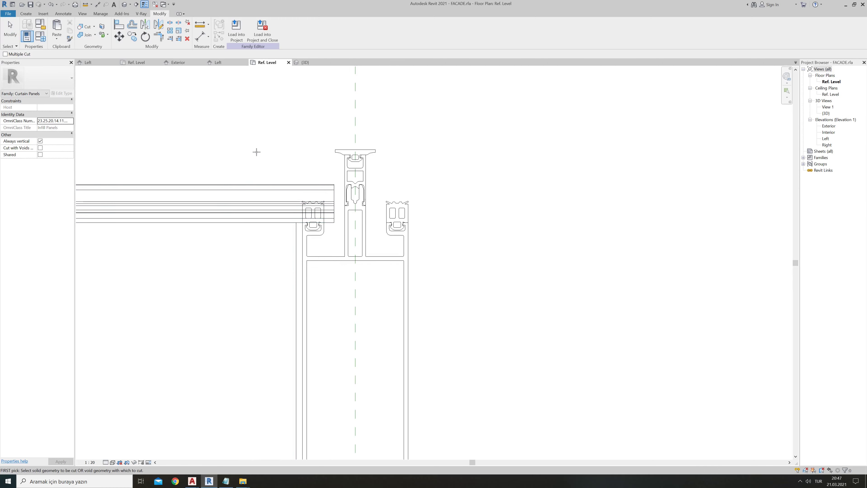
key("Escape")
left_click(305, 62)
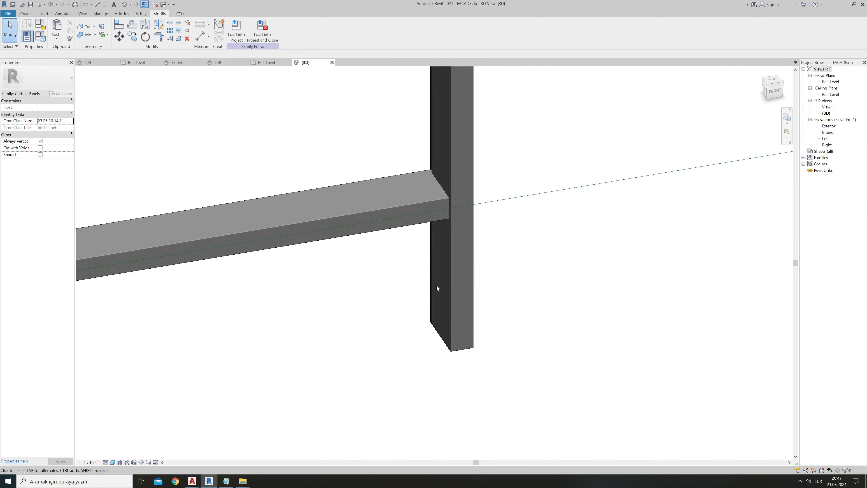
- Zoom into the beam–mullion junction in 3D, then go to the Ref. Level Create tools
scroll(453, 181, "up", 2)
scroll(455, 195, "up", 3)
scroll(409, 145, "up", 3)
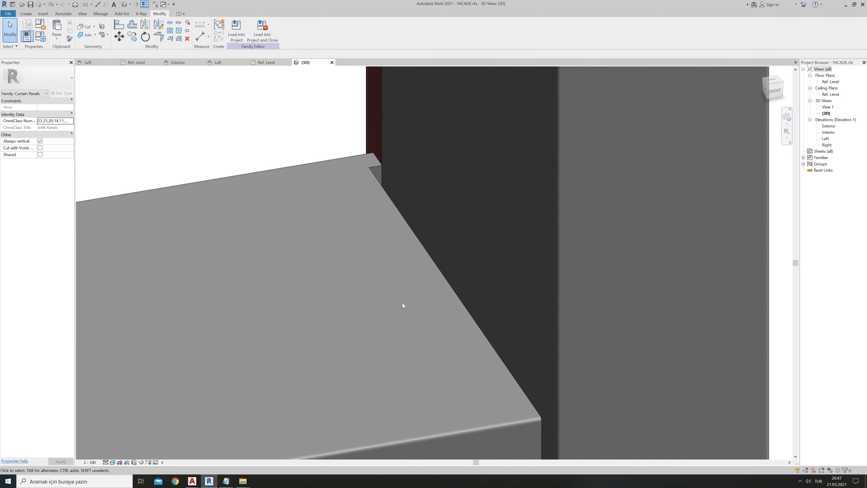
left_click(276, 62)
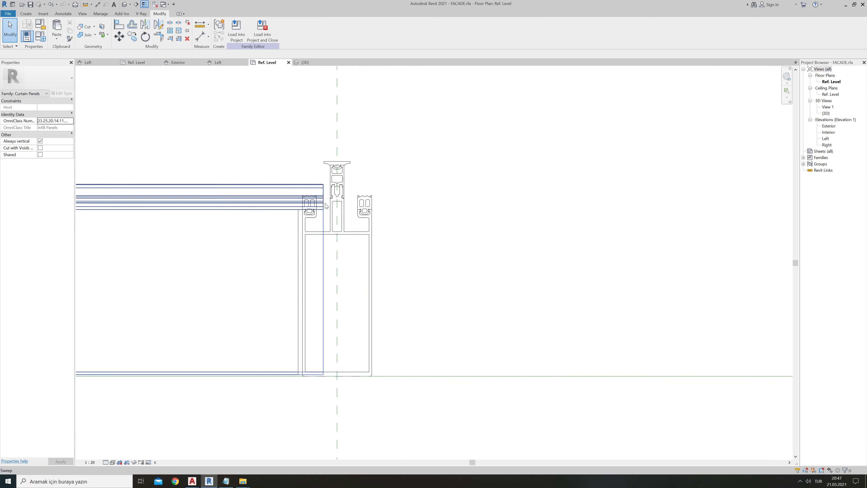
left_click(27, 14)
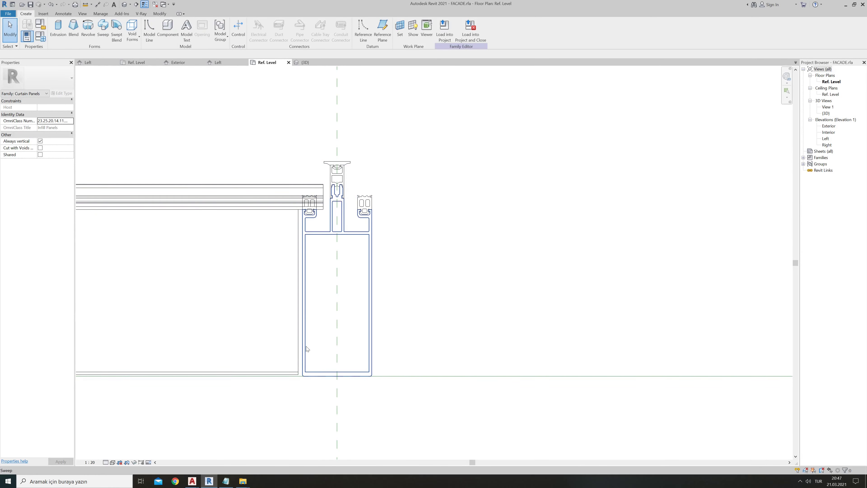
- Pan around the panel on Ref. Level and select the void extrusion at the mullion
scroll(307, 349, "down", 2)
middle_click_drag(309, 345, 406, 330)
scroll(407, 331, "down", 2)
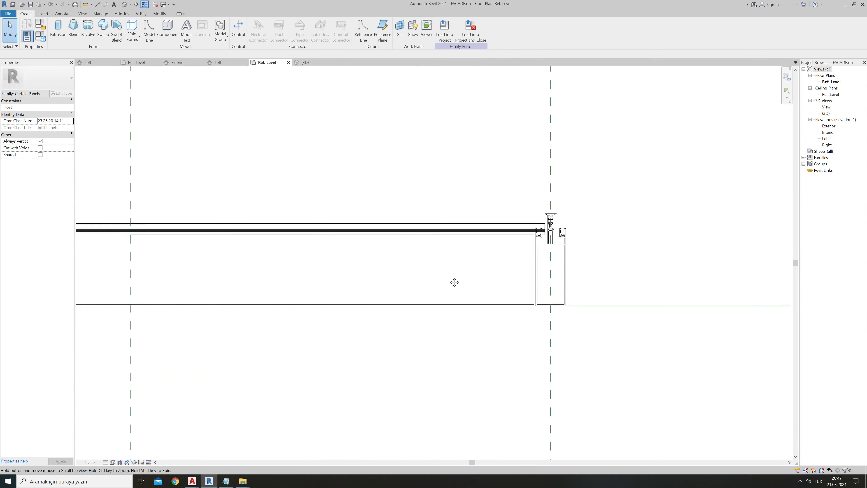
middle_click_drag(455, 283, 482, 294)
scroll(351, 298, "down", 1)
scroll(501, 323, "down", 1)
middle_click_drag(576, 318, 474, 314)
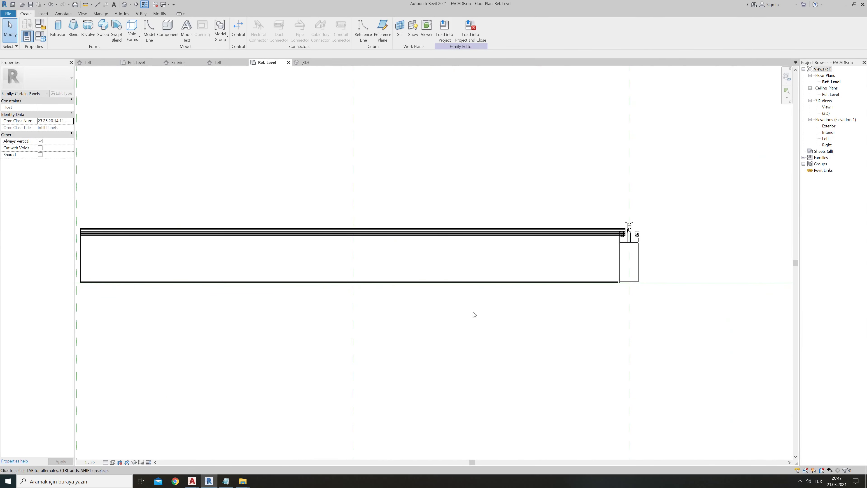
scroll(629, 266, "up", 3)
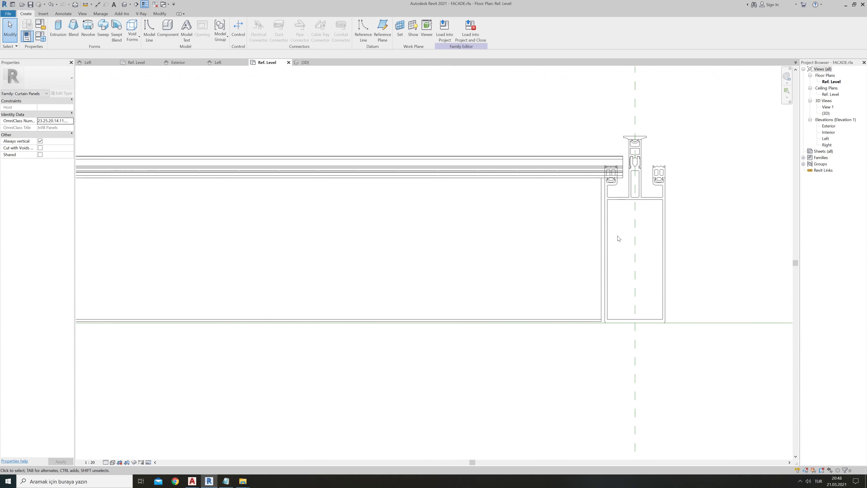
left_click(601, 235)
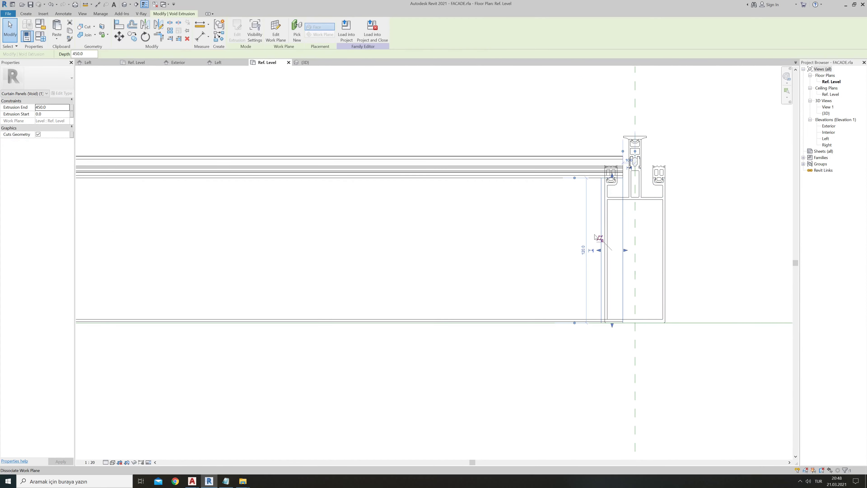
left_click(460, 272)
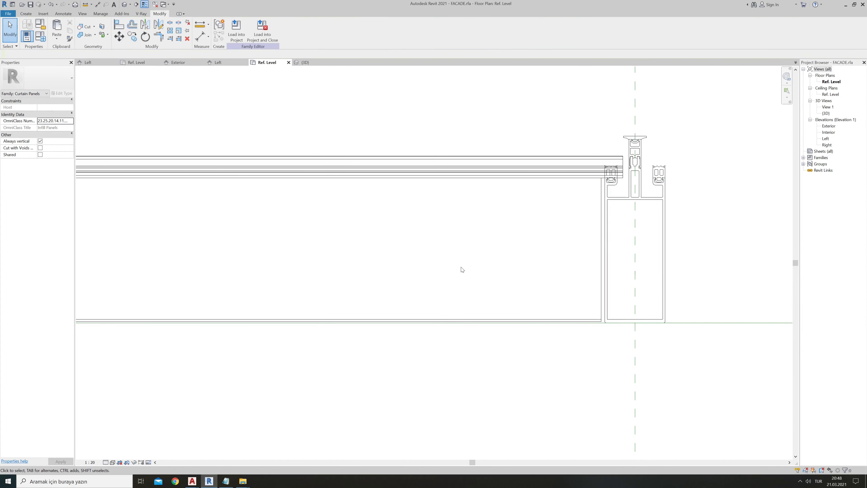
scroll(616, 254, "down", 1)
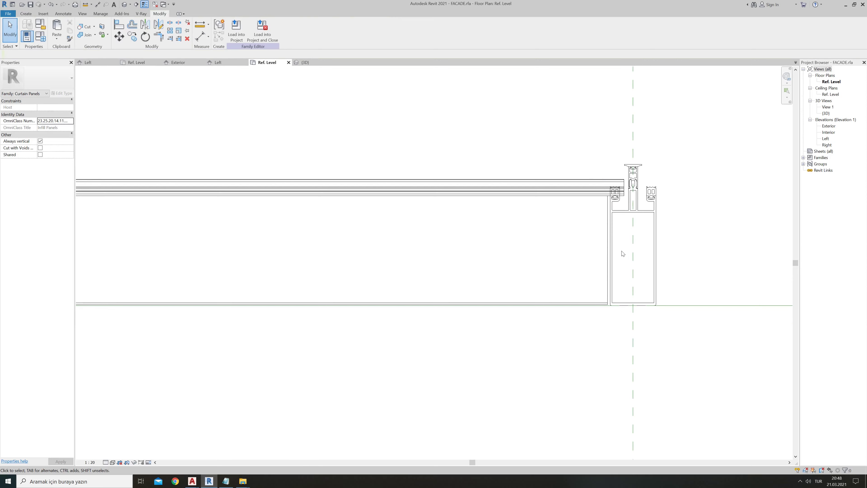
left_click(607, 224)
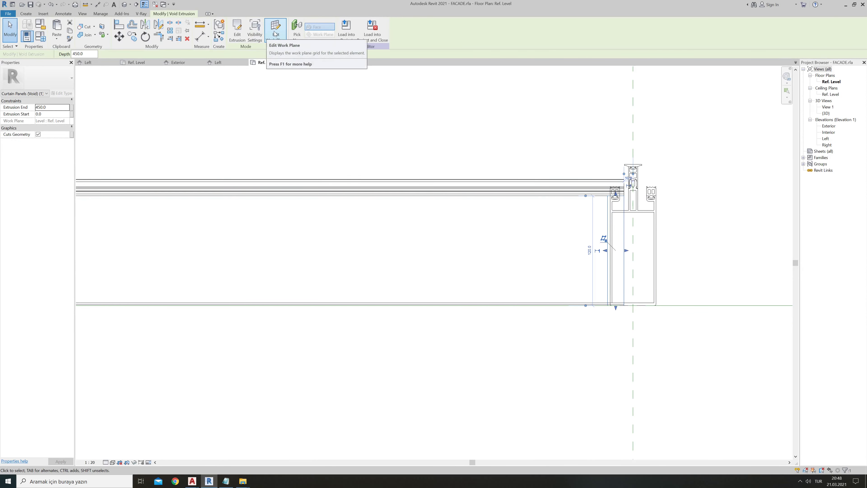
- Redraw the void extrusion's sketch as a rectangle
left_click(243, 30)
middle_click_drag(416, 248, 240, 246)
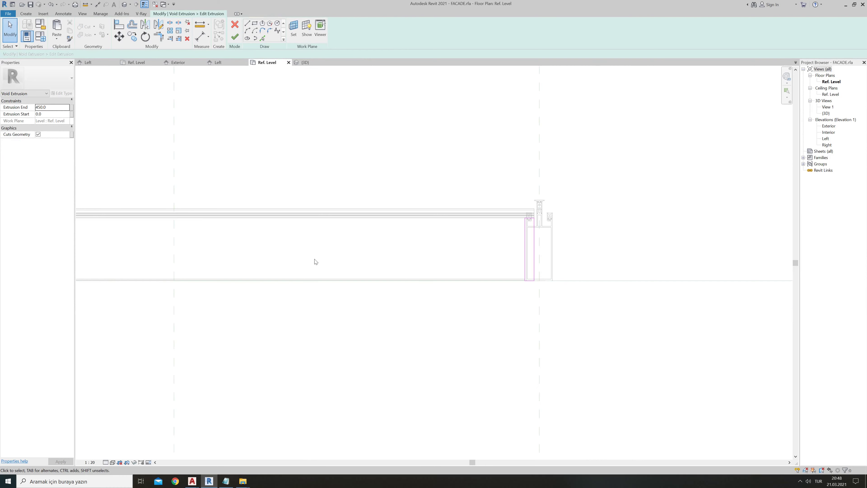
scroll(222, 227, "up", 2)
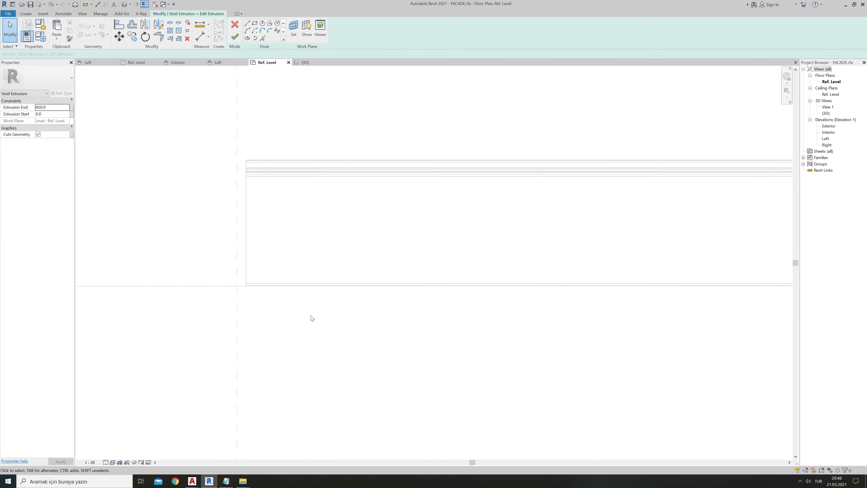
left_click(256, 23)
scroll(261, 273, "up", 2)
left_click(248, 284)
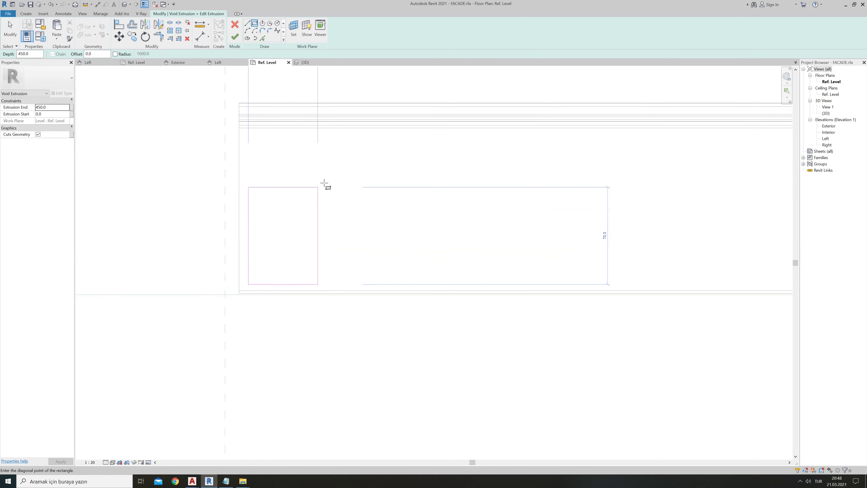
left_click(339, 145)
key("Escape")
key("Escape")
- Align the rectangle's left edge to the vertical reference line and set its width to 18
left_click(119, 27)
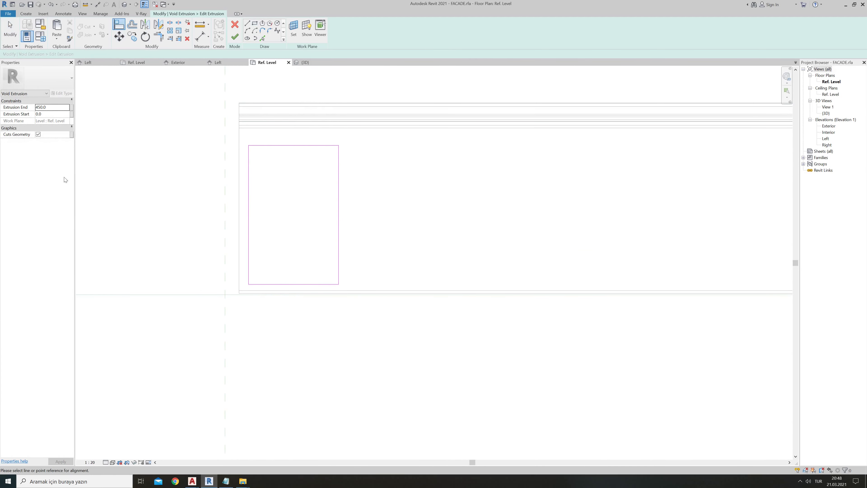
left_click(239, 199)
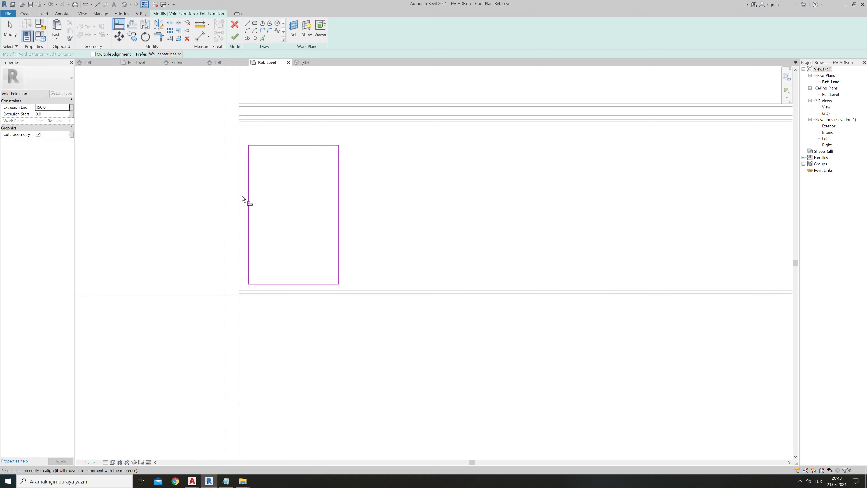
left_click(248, 198)
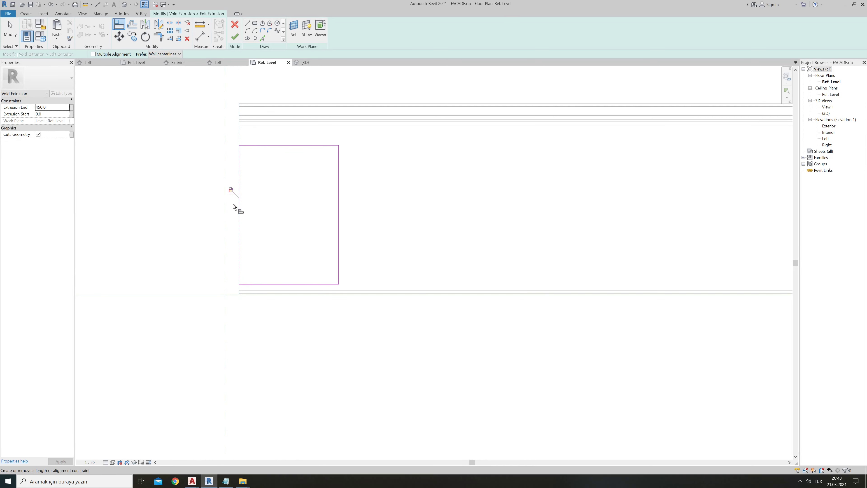
key("Escape")
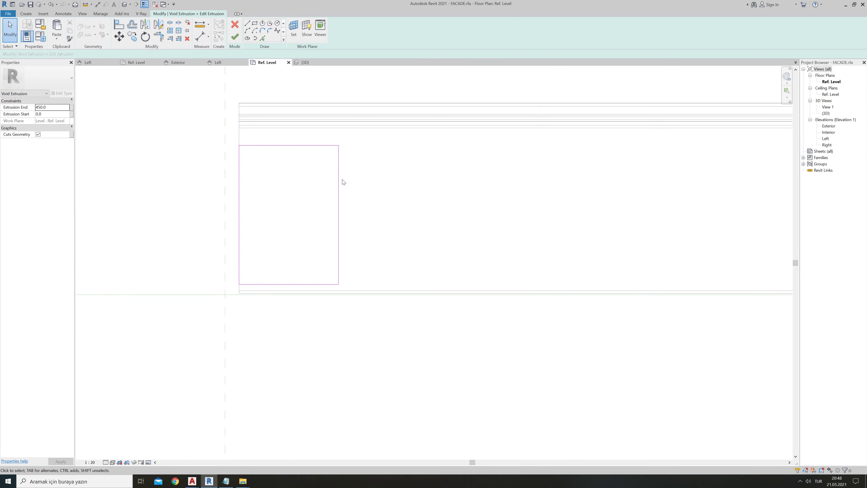
left_click(340, 181)
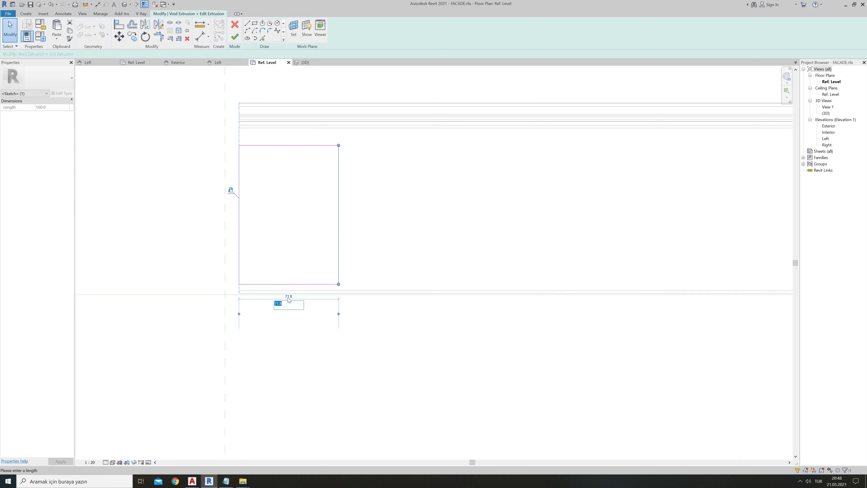
key("Return")
left_click(289, 300)
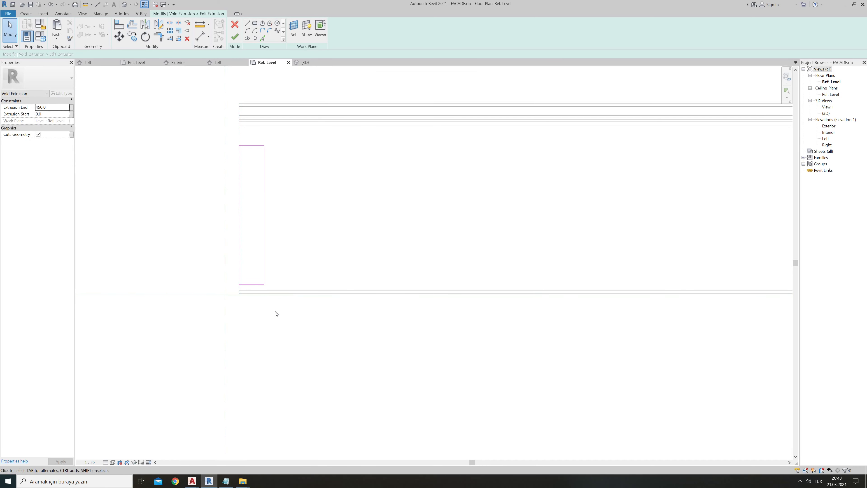
- Align the rectangle's bottom edge to the dashed reference line with AL
key("a")
key("l")
scroll(213, 256, "up", 3)
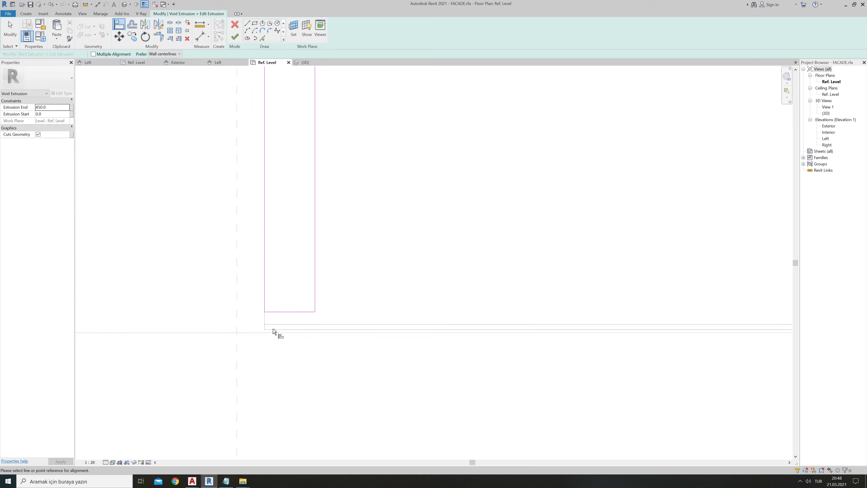
scroll(263, 326, "down", 5)
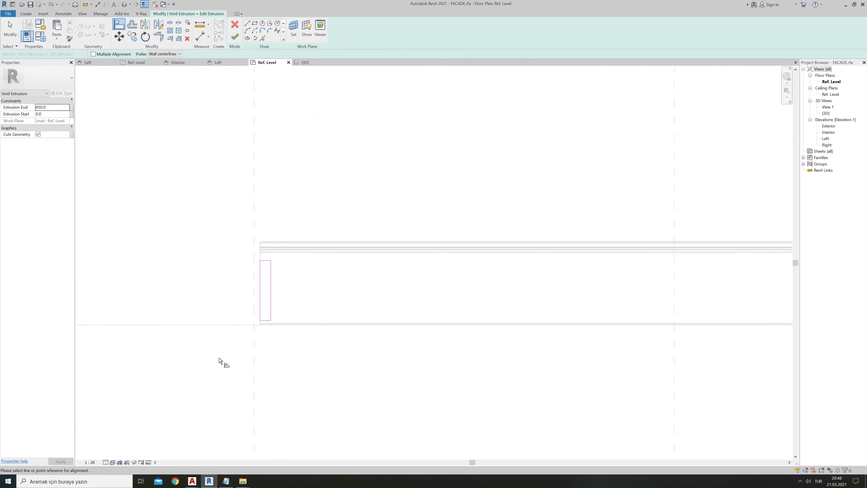
scroll(294, 310, "up", 2)
scroll(262, 291, "up", 2)
scroll(308, 335, "down", 5)
scroll(626, 312, "down", 2)
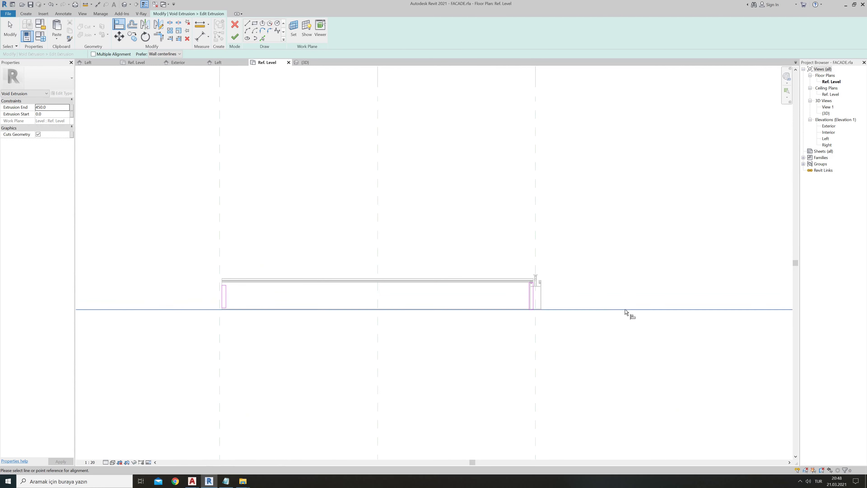
scroll(497, 310, "up", 2)
scroll(433, 299, "up", 5)
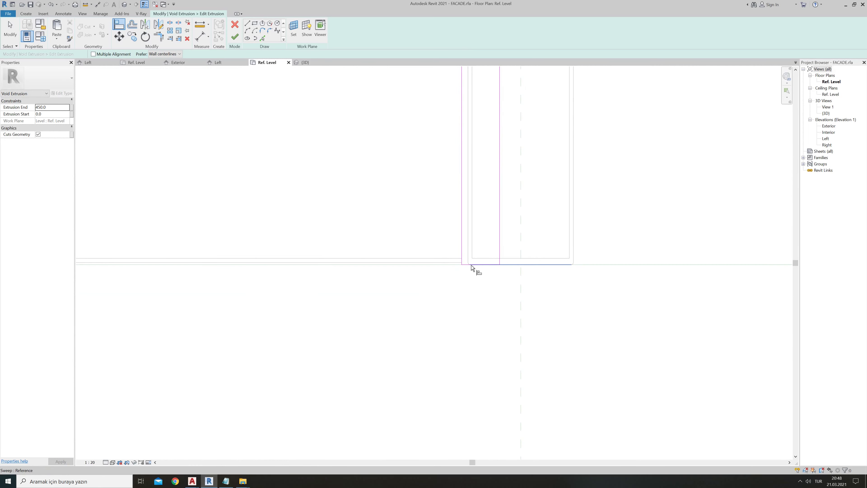
scroll(541, 270, "down", 1)
scroll(546, 290, "down", 3)
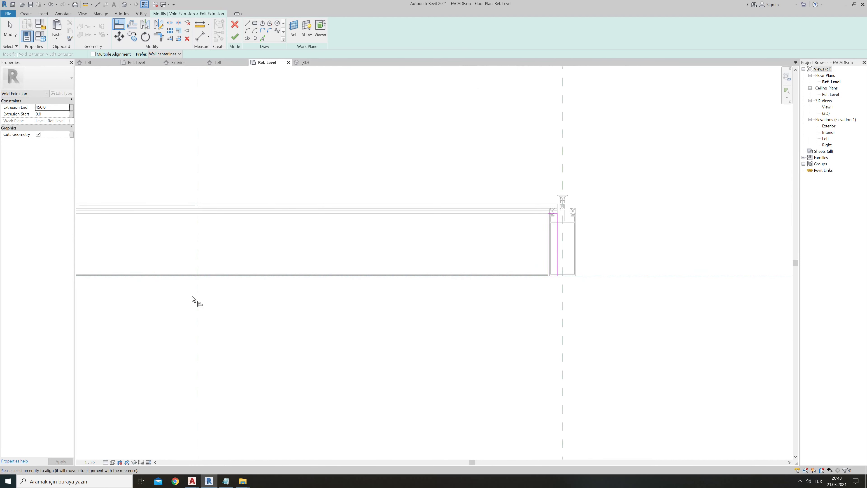
middle_click_drag(194, 300, 608, 304)
scroll(241, 291, "up", 2)
left_click(301, 252)
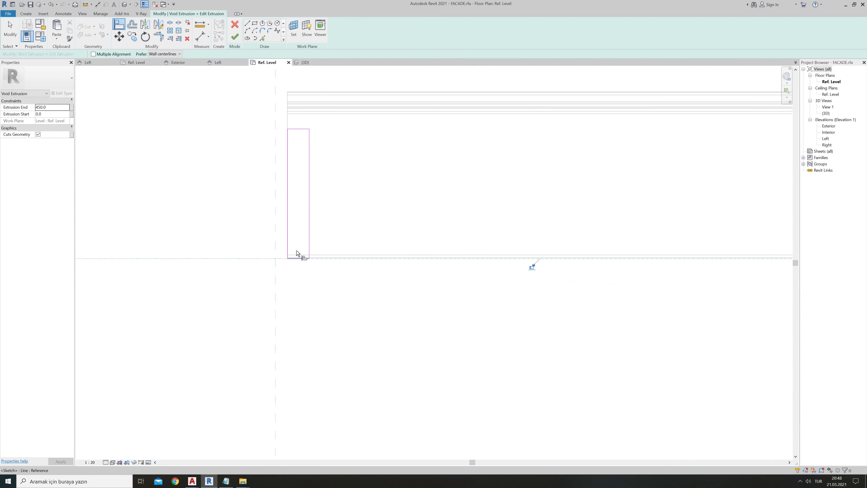
- Align the rectangle's top edge to the horizontal reference line and finish the void extrusion
scroll(291, 124, "up", 2)
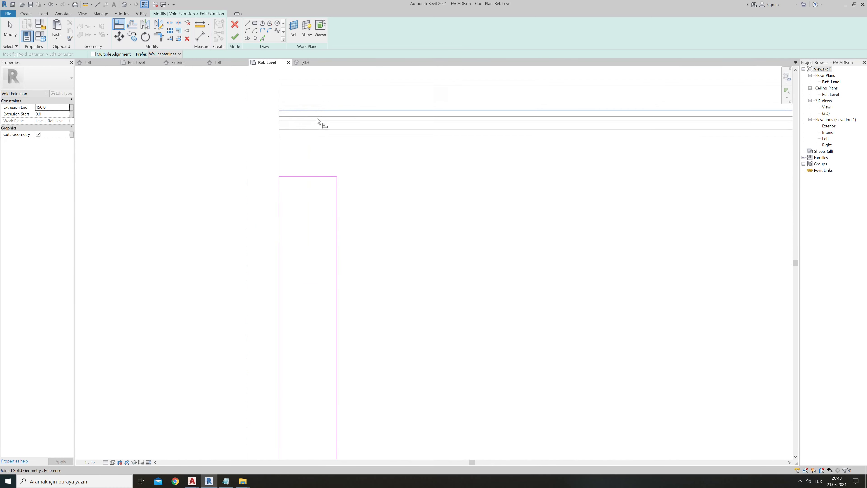
scroll(320, 124, "up", 1)
scroll(238, 228, "down", 5)
scroll(209, 237, "down", 5)
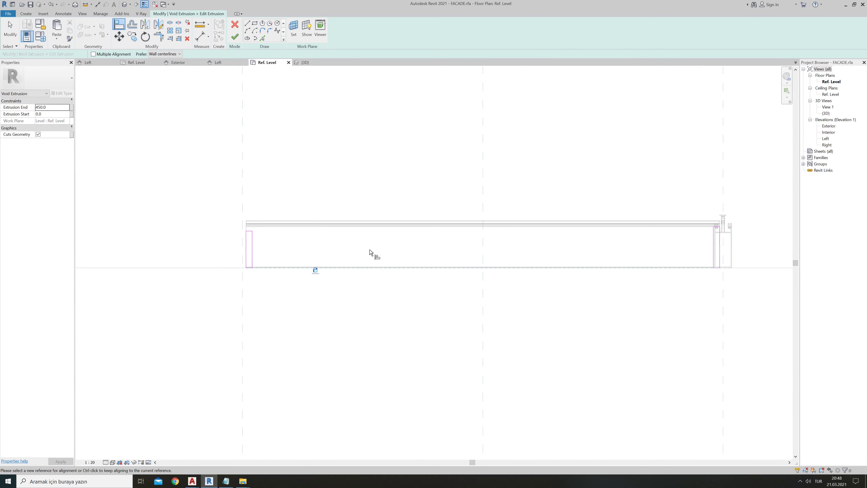
scroll(767, 244, "up", 3)
scroll(717, 219, "up", 4)
scroll(614, 213, "up", 1)
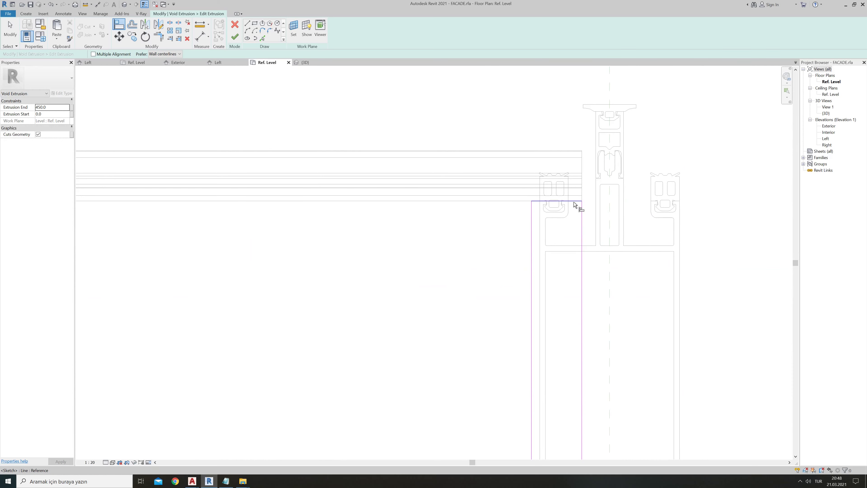
scroll(695, 232, "down", 2)
scroll(694, 231, "down", 3)
scroll(210, 236, "up", 3)
scroll(215, 225, "up", 2)
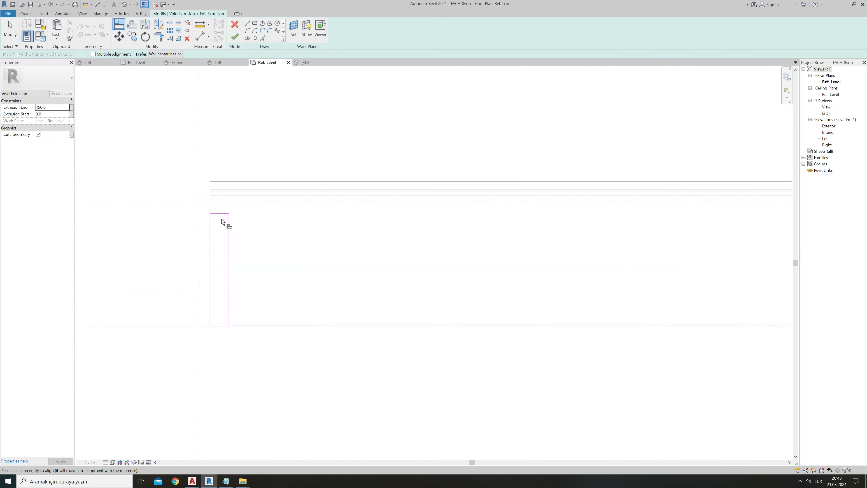
left_click(220, 213)
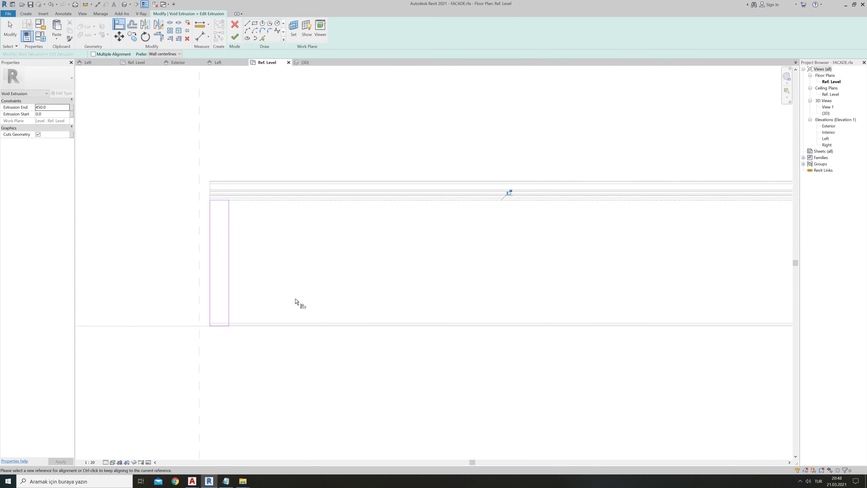
key("Escape")
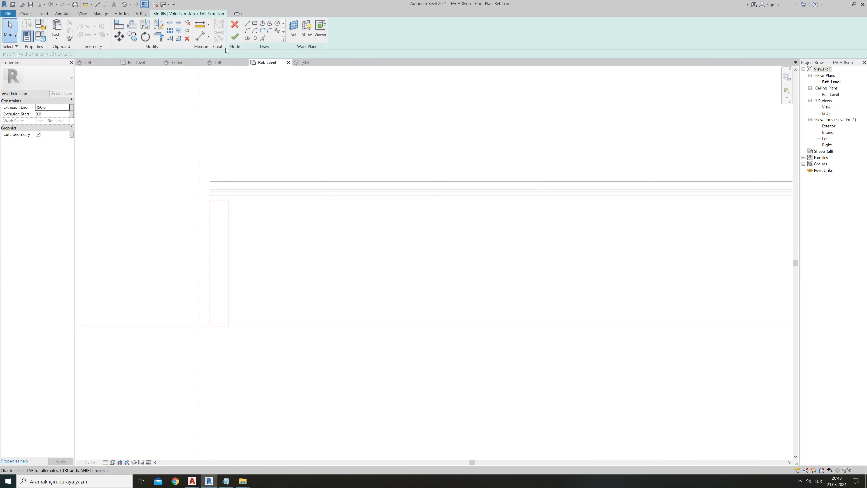
left_click(235, 37)
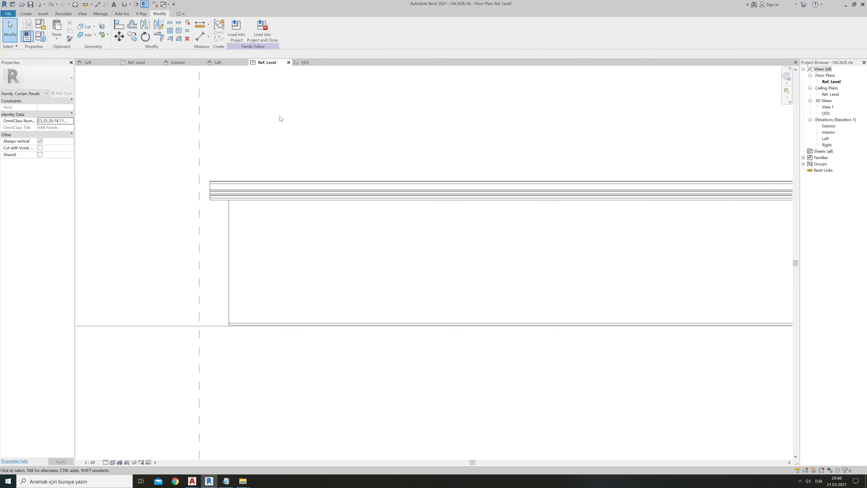
- Inspect in 3D the horizontal bar ending cleanly against the vertical mullion
left_click(305, 62)
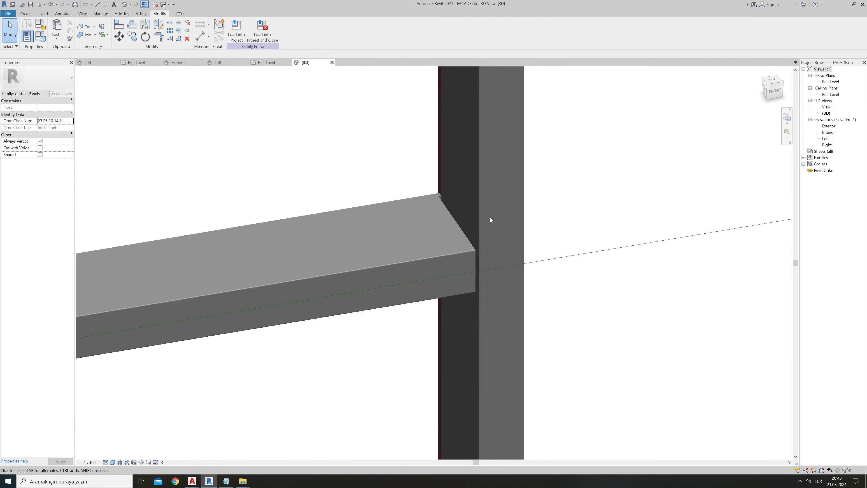
scroll(490, 219, "down", 5)
scroll(379, 250, "down", 2)
scroll(379, 250, "up", 5)
scroll(339, 235, "up", 3)
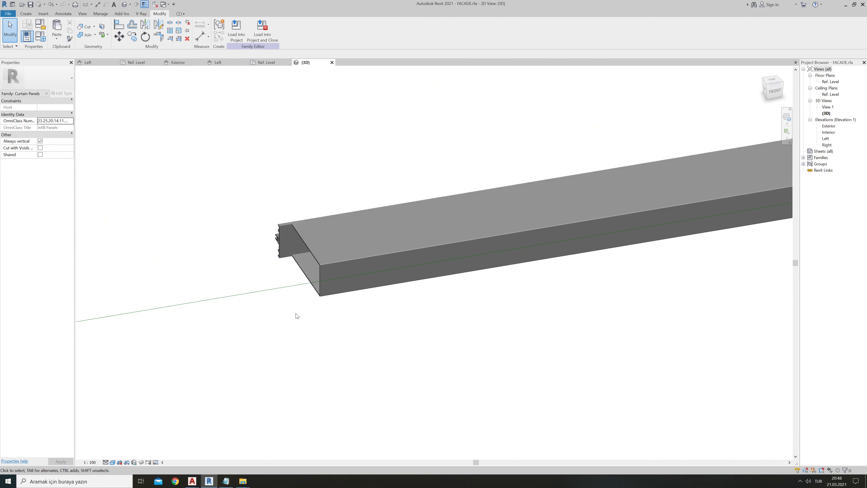
scroll(253, 249, "up", 2)
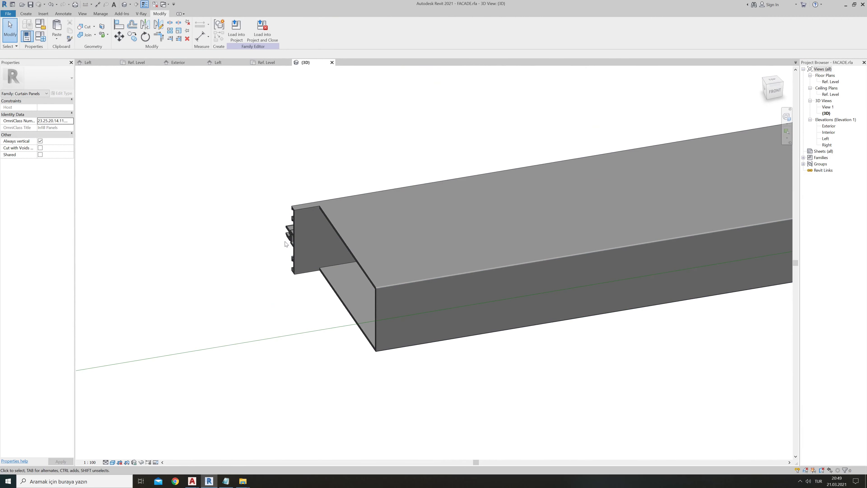
scroll(330, 284, "down", 2)
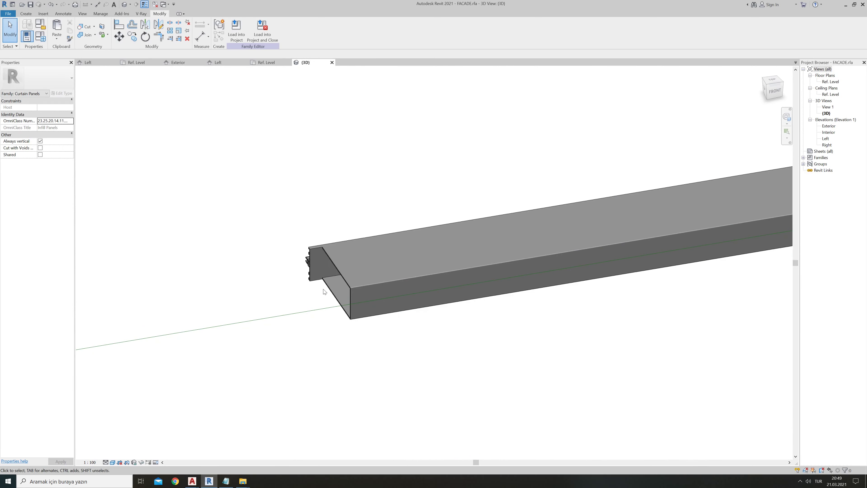
scroll(325, 291, "down", 2)
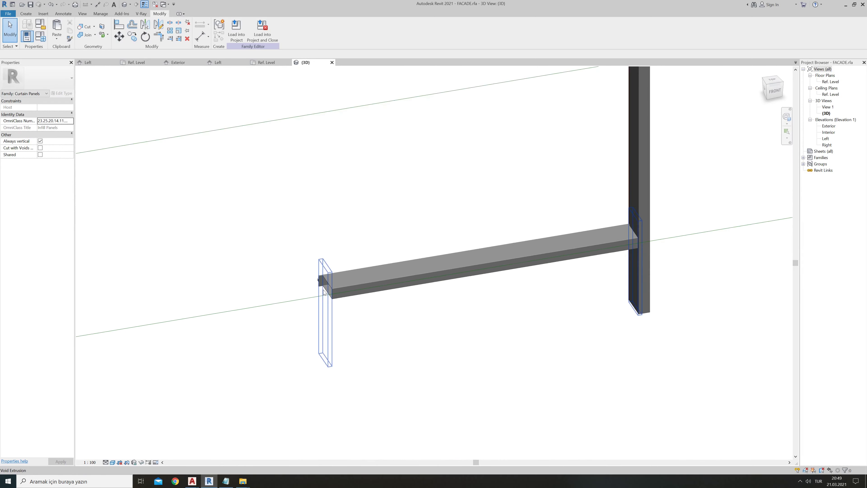
scroll(323, 289, "down", 1)
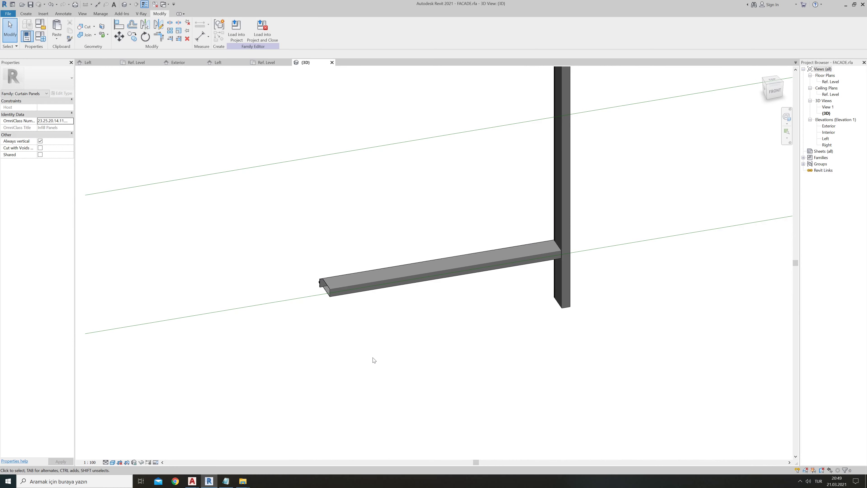
middle_click_drag(358, 338, 438, 365)
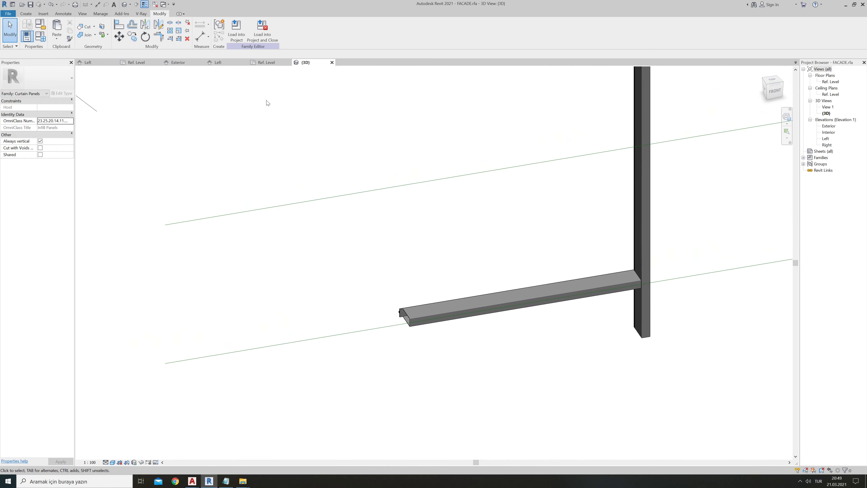
- In the Exterior elevation, abandon two reference-line attempts and start a new Sweep
left_click(178, 62)
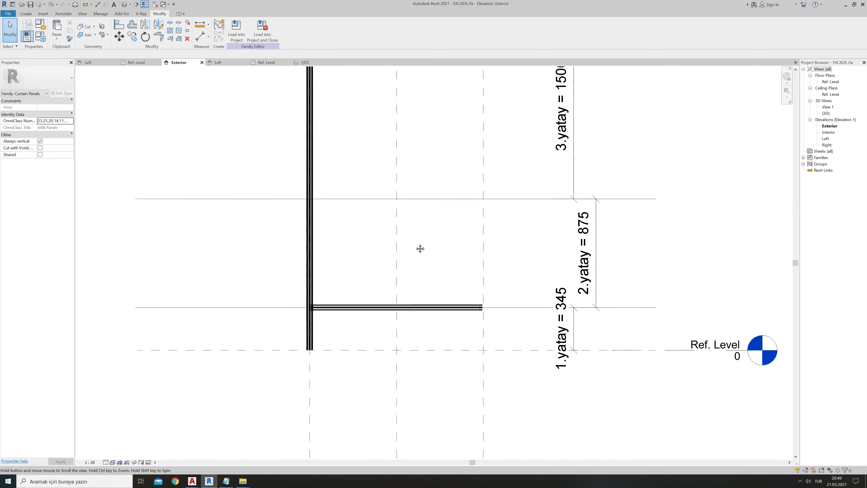
middle_click_drag(420, 248, 378, 315)
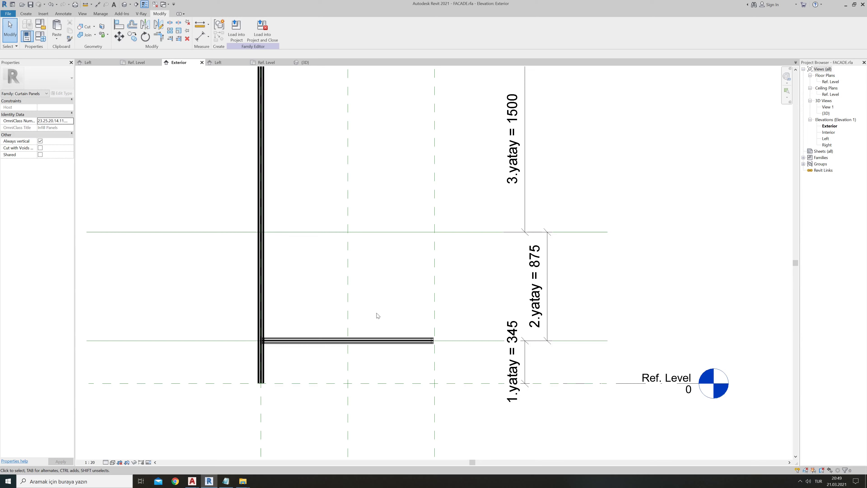
left_click(26, 14)
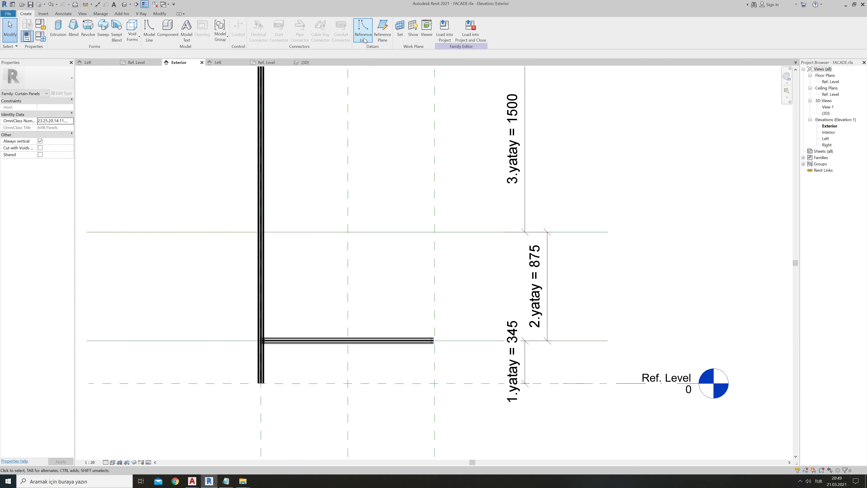
left_click(363, 28)
left_click(412, 233)
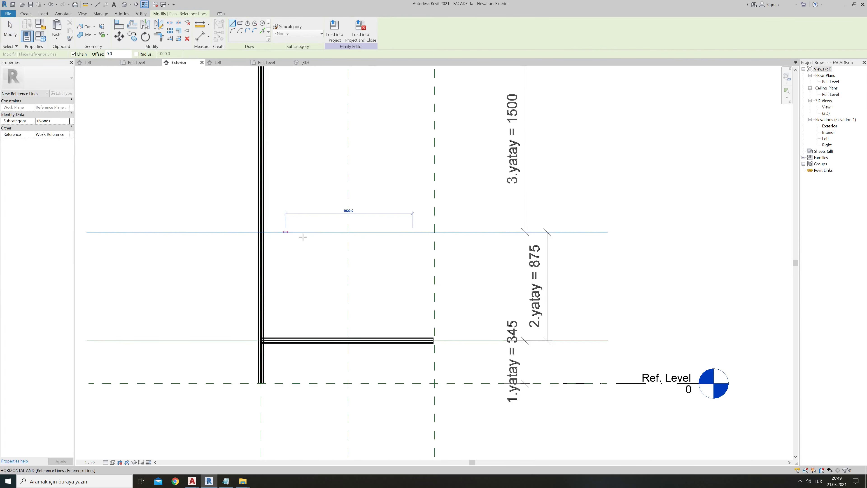
key("Escape")
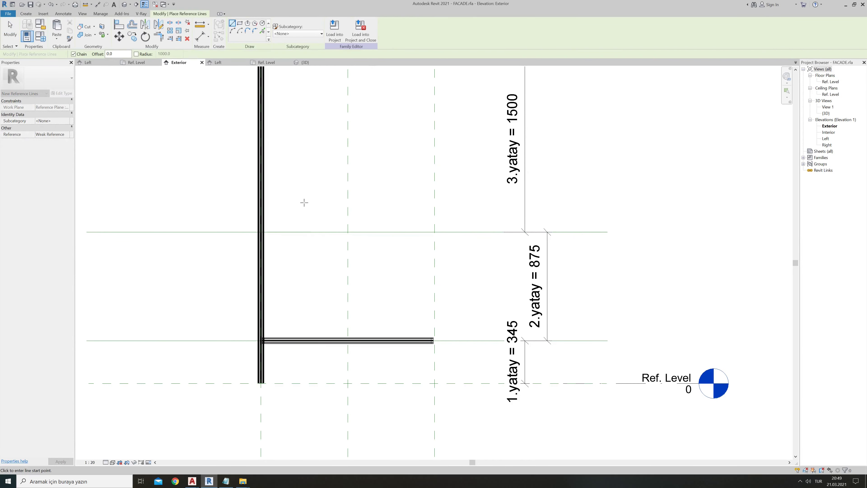
left_click(412, 193)
key("Escape")
key("Escape")
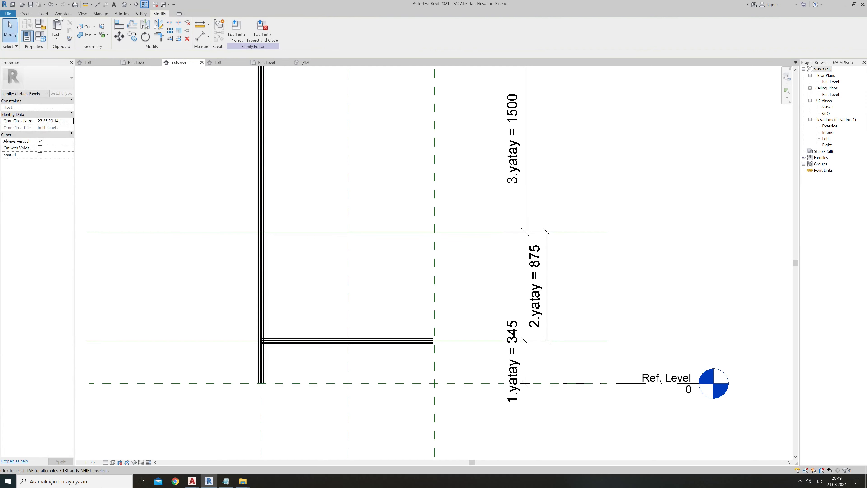
left_click(33, 14)
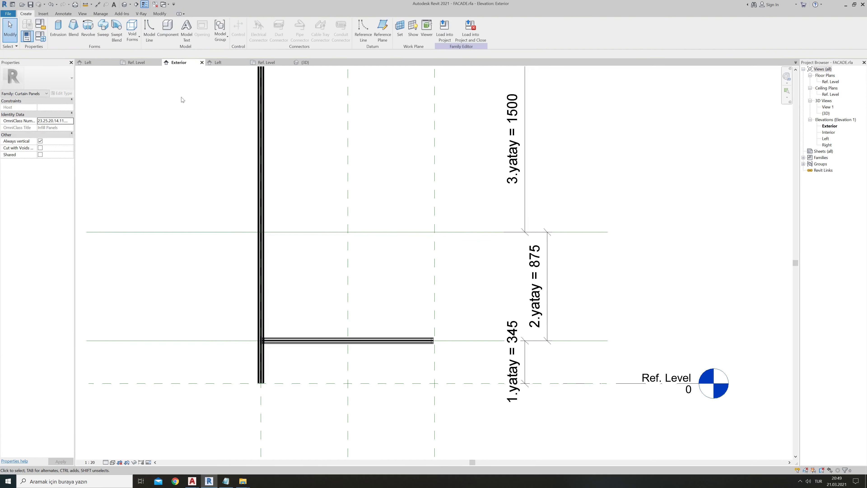
left_click(104, 30)
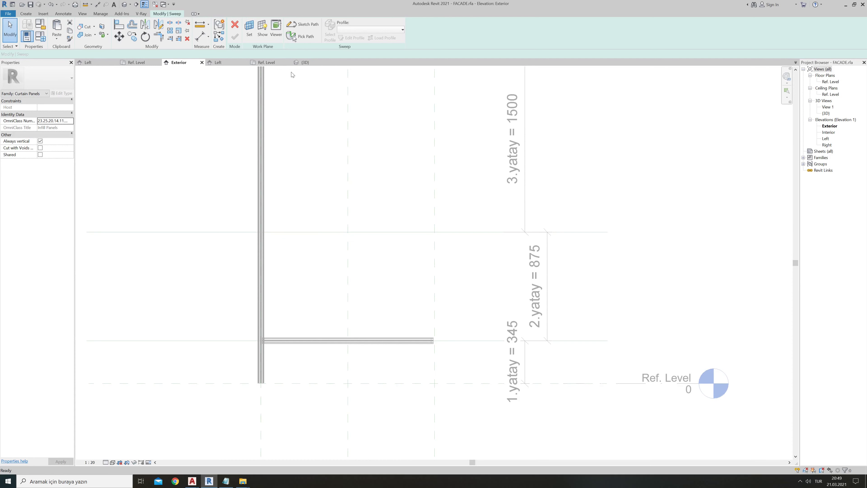
- Sketch a straight horizontal sweep path line
left_click(302, 24)
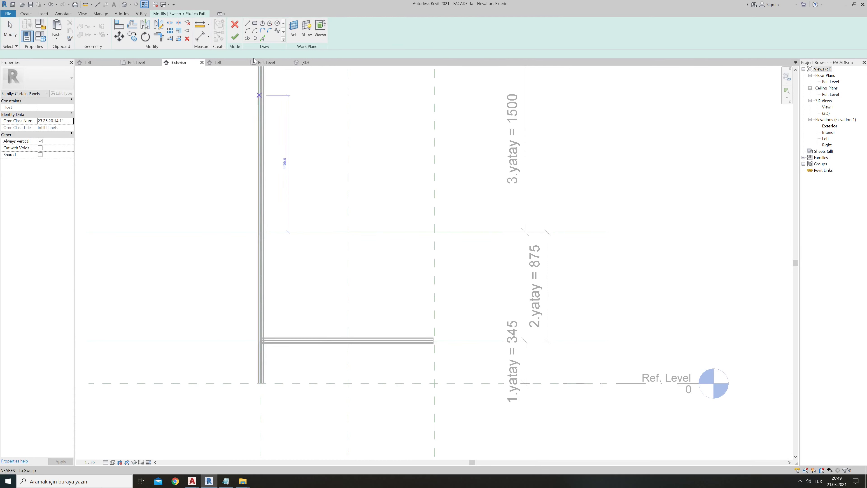
left_click(247, 23)
left_click(306, 191)
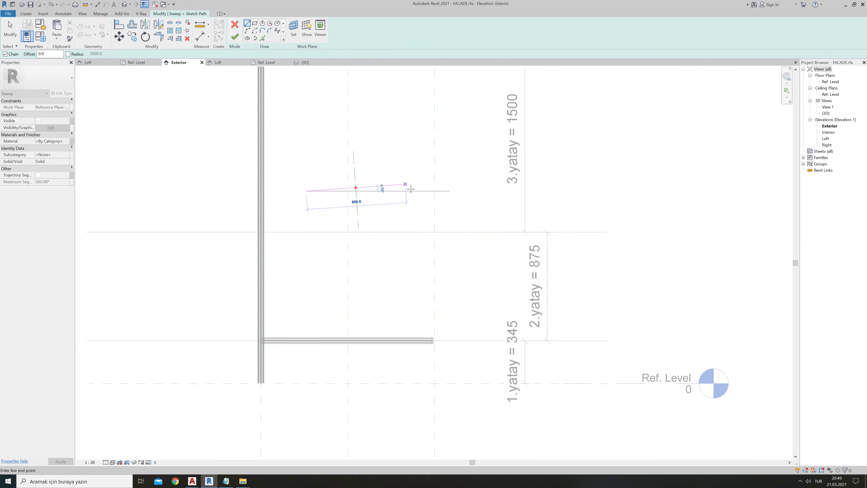
left_click(421, 191)
key("Escape")
key("Escape")
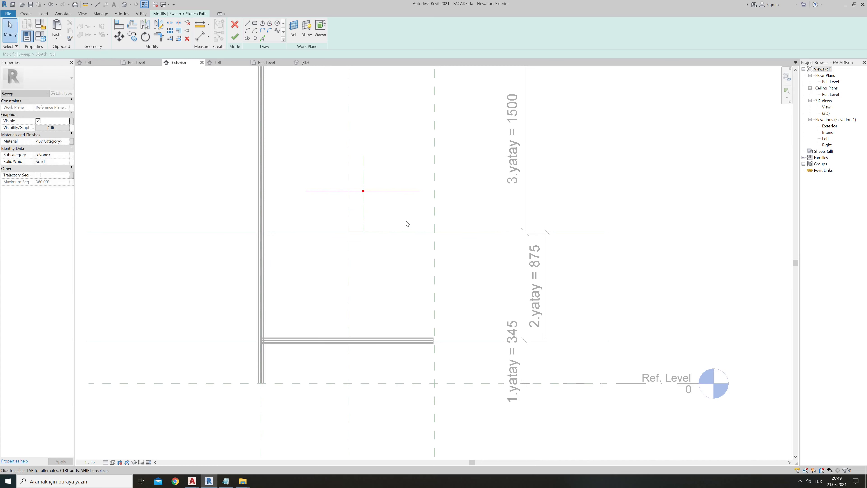
- Align the path line onto the upper horizontal reference line and lock it
left_click(118, 27)
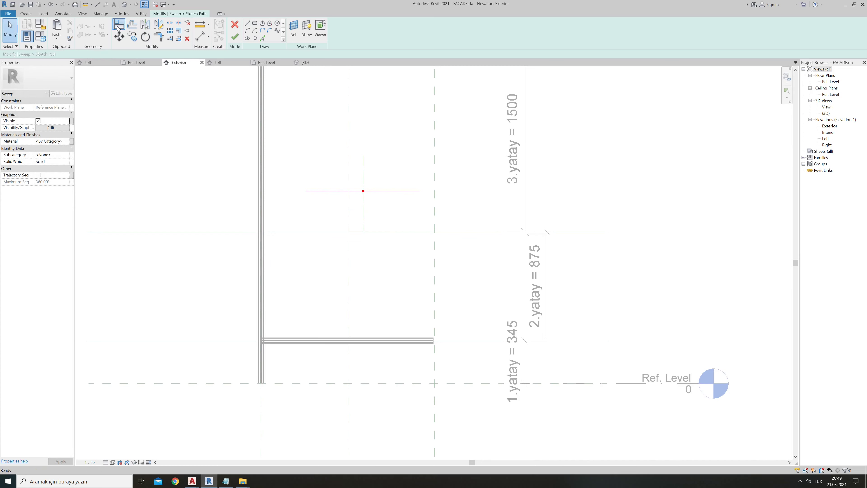
left_click(296, 232)
left_click(328, 191)
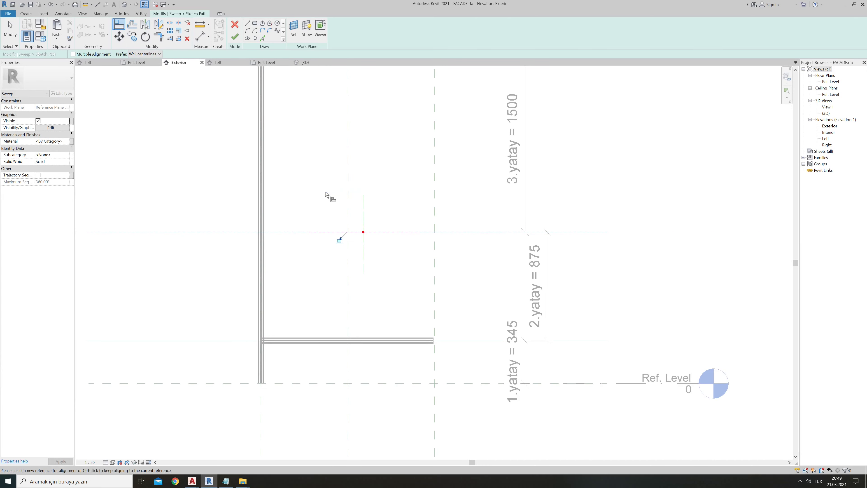
left_click(340, 241)
scroll(312, 255, "up", 3)
scroll(283, 258, "up", 1)
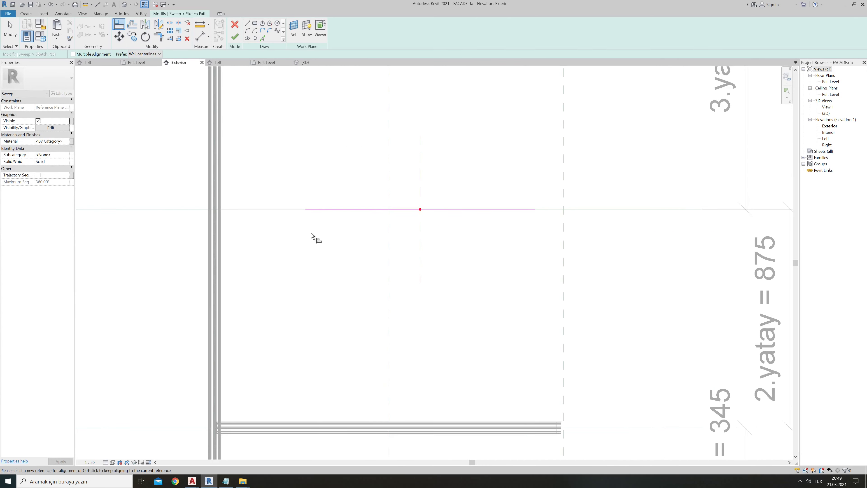
scroll(185, 277, "down", 2)
scroll(197, 274, "down", 5)
scroll(201, 275, "up", 2)
key("Escape")
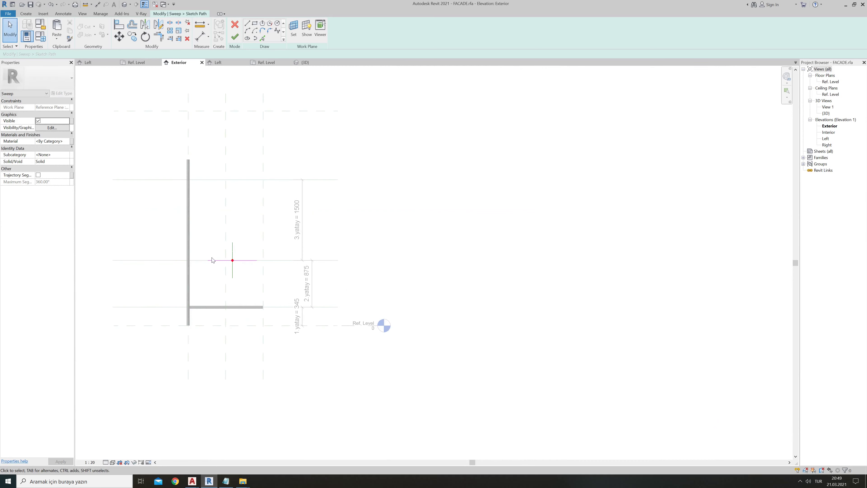
- Set the path's gap from the mullion to 10 and make it a permanent dimension
left_click(212, 260)
scroll(205, 258, "up", 2)
left_click(194, 237)
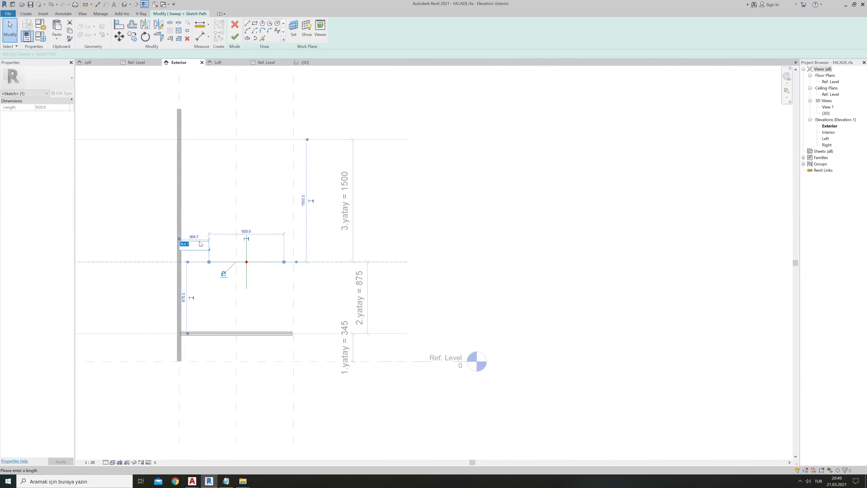
key("Return")
key("Escape")
scroll(208, 253, "up", 2)
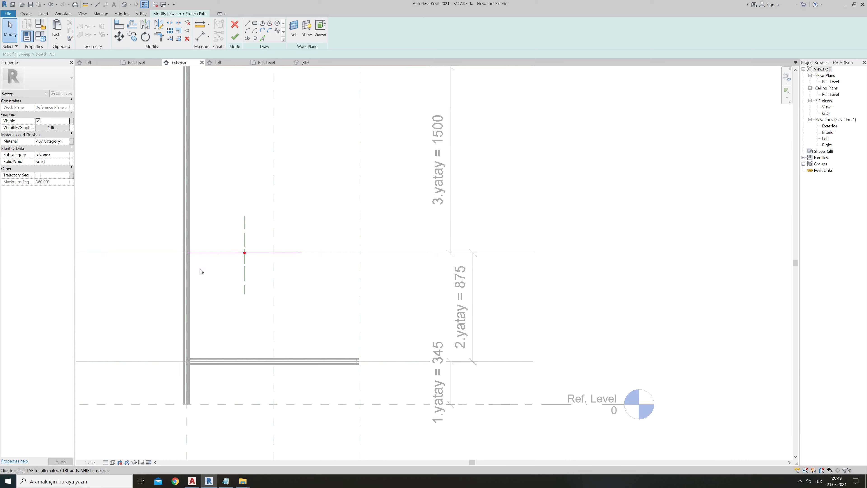
left_click(207, 253)
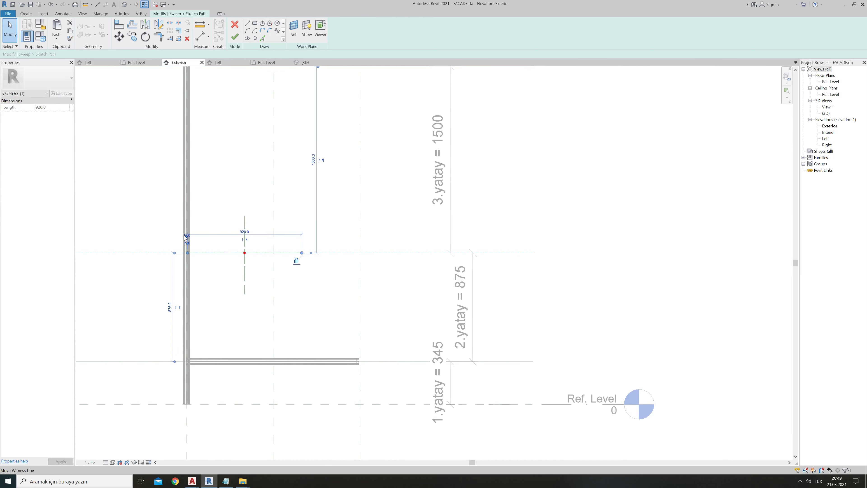
scroll(188, 239, "up", 3)
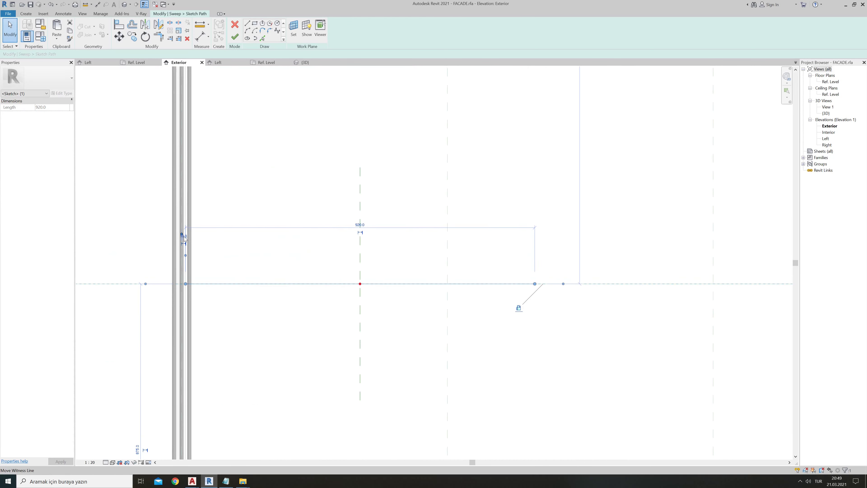
left_click(184, 246)
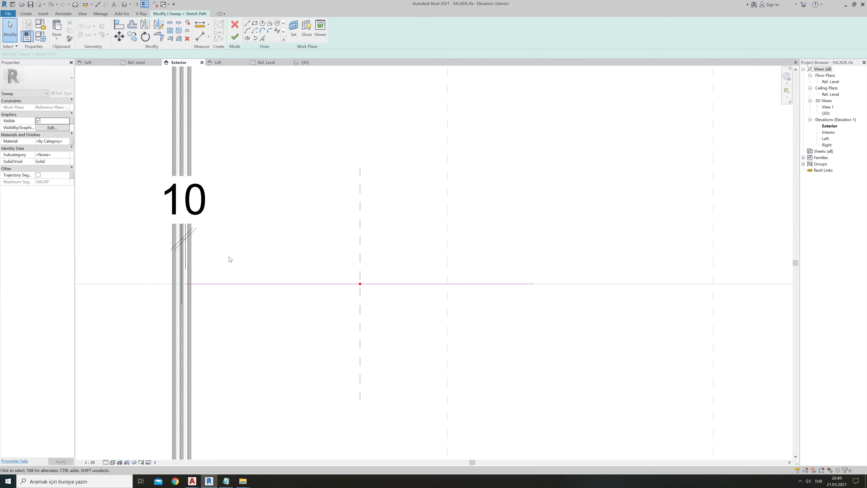
left_click(184, 241)
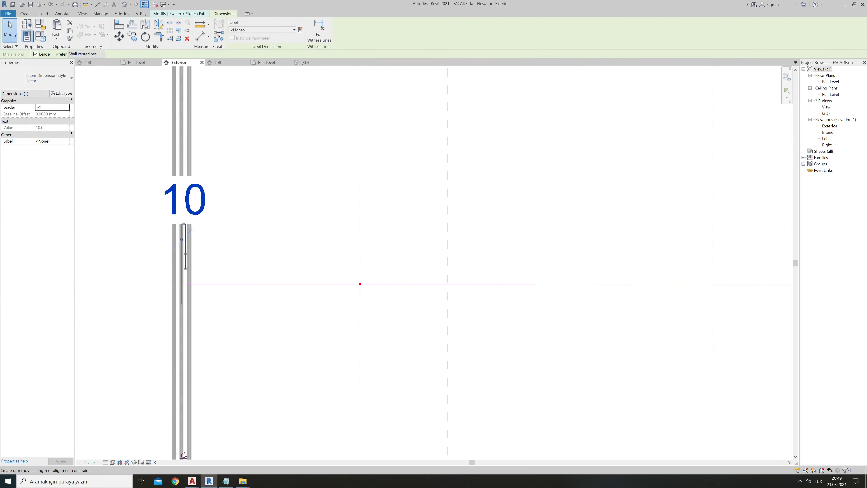
left_click(262, 337)
- Stretch the path line to the right so it is 1380 long
scroll(240, 289, "down", 3)
scroll(383, 330, "down", 3)
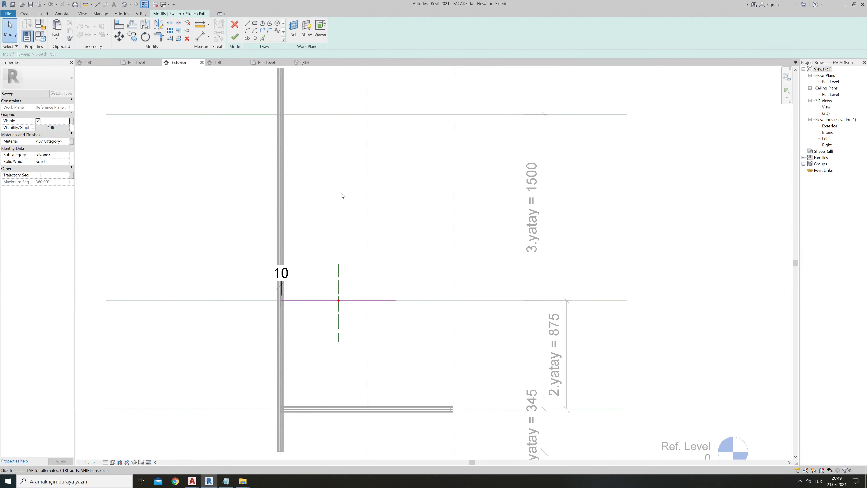
scroll(436, 290, "up", 2)
left_click(375, 300)
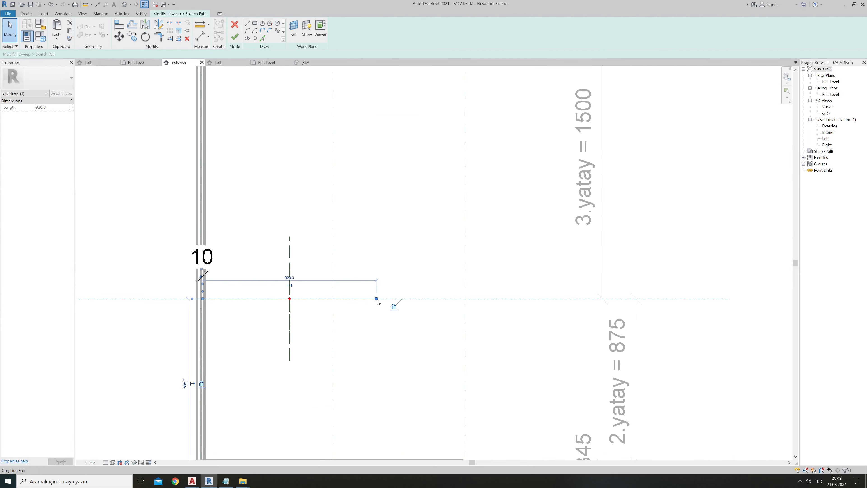
left_click_drag(376, 299, 465, 300)
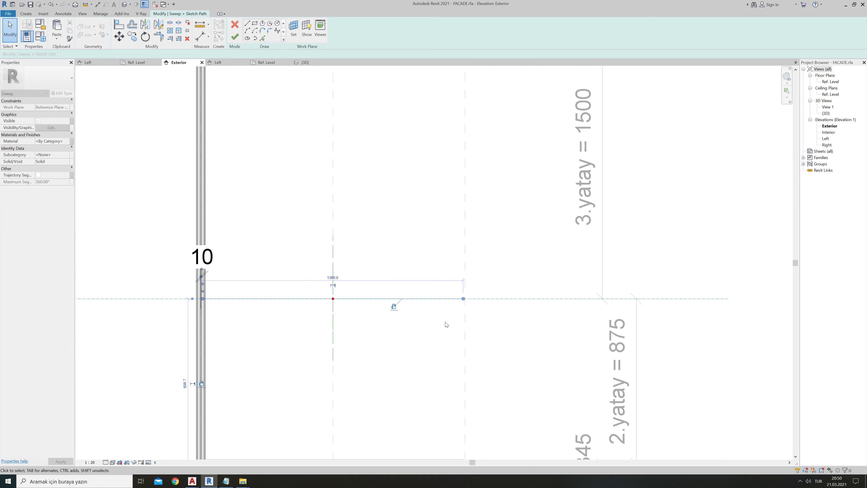
left_click(447, 324)
scroll(543, 306, "up", 3)
scroll(538, 304, "up", 1)
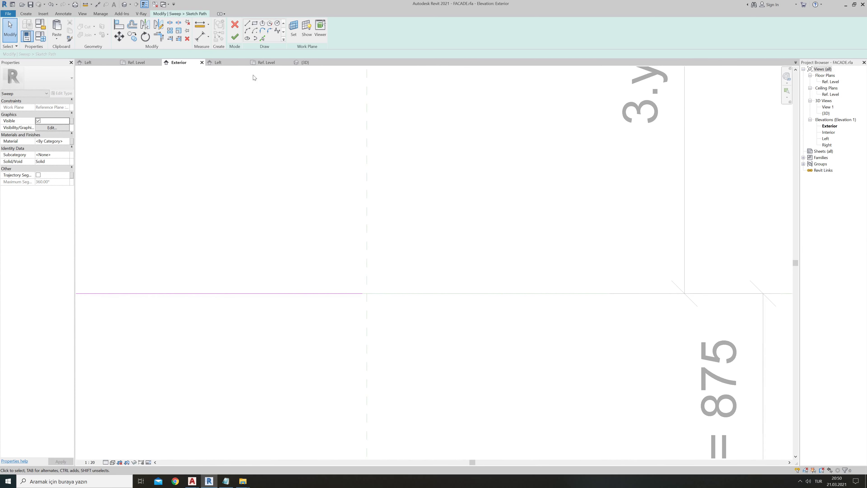
- Use the Aligned dimension tool on the path line, then exit it
left_click(199, 37)
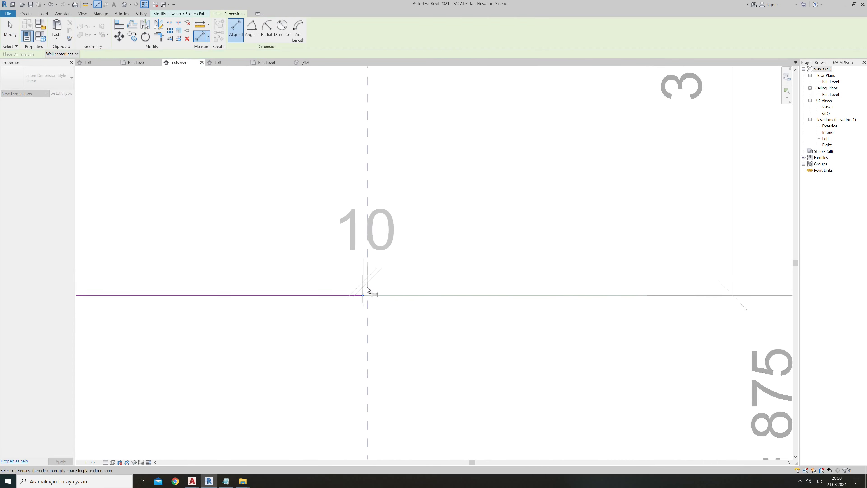
scroll(364, 291, "up", 2)
scroll(373, 294, "up", 2)
scroll(350, 250, "up", 1)
scroll(353, 252, "down", 2)
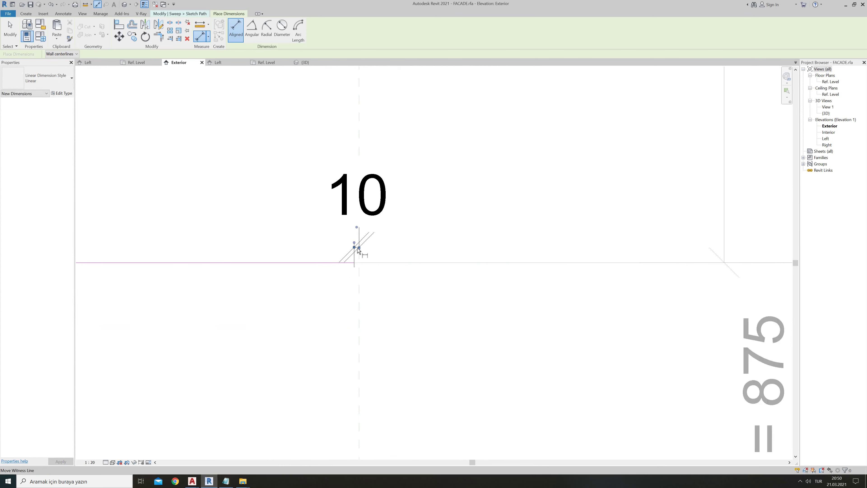
scroll(356, 273, "down", 2)
scroll(357, 308, "up", 2)
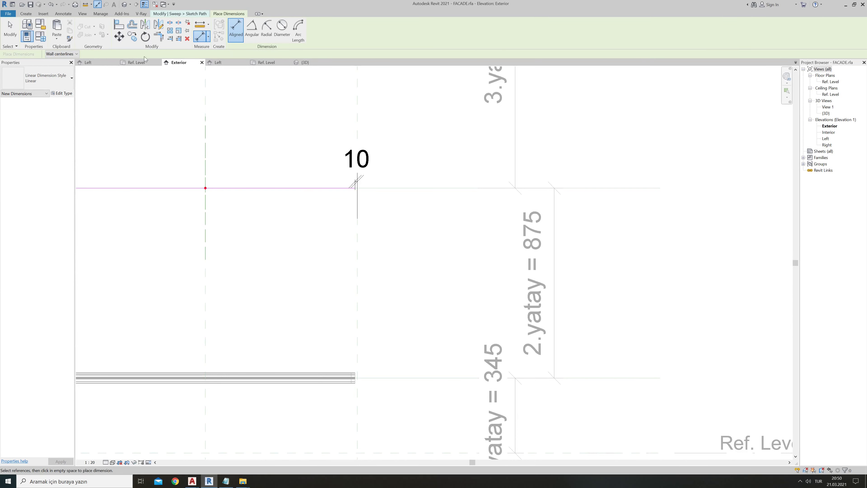
key("Escape")
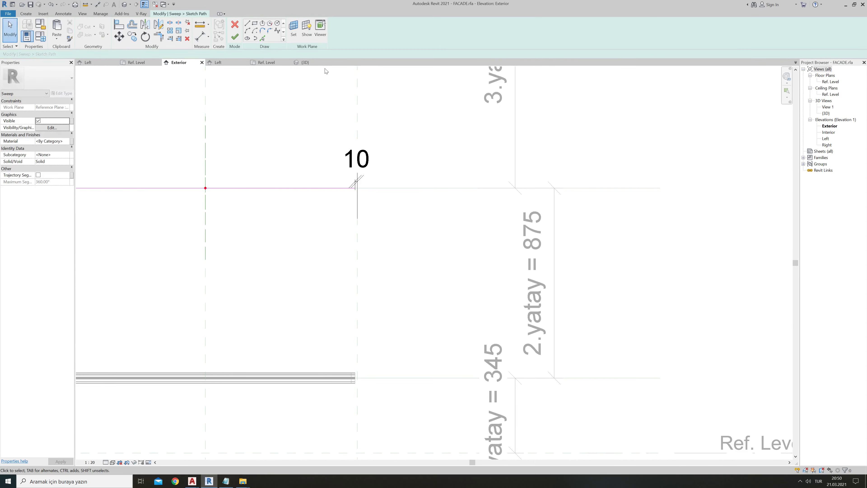
- Finish the path and copy the rectangular profile outline from Family7's Left elevation
left_click(235, 37)
left_click(352, 37)
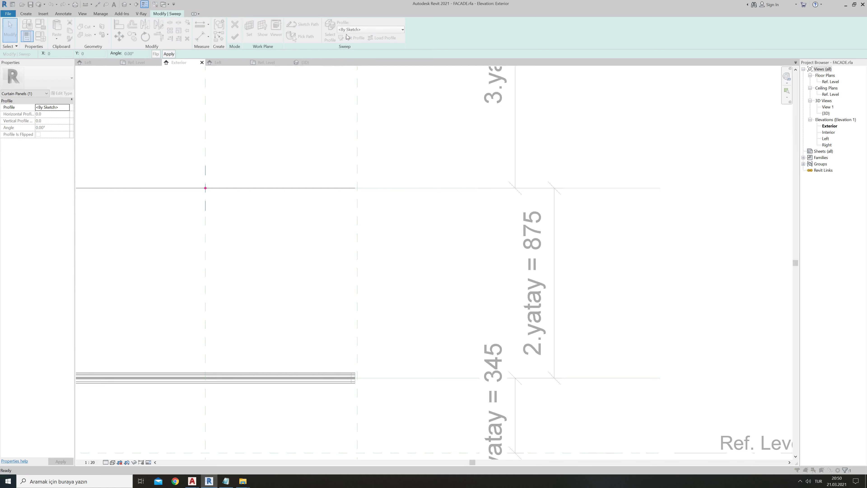
left_click(436, 305)
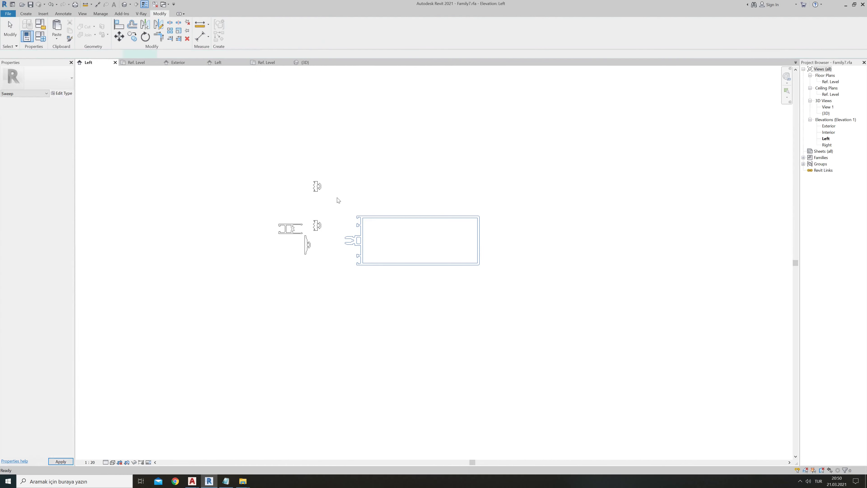
left_click_drag(335, 195, 524, 336)
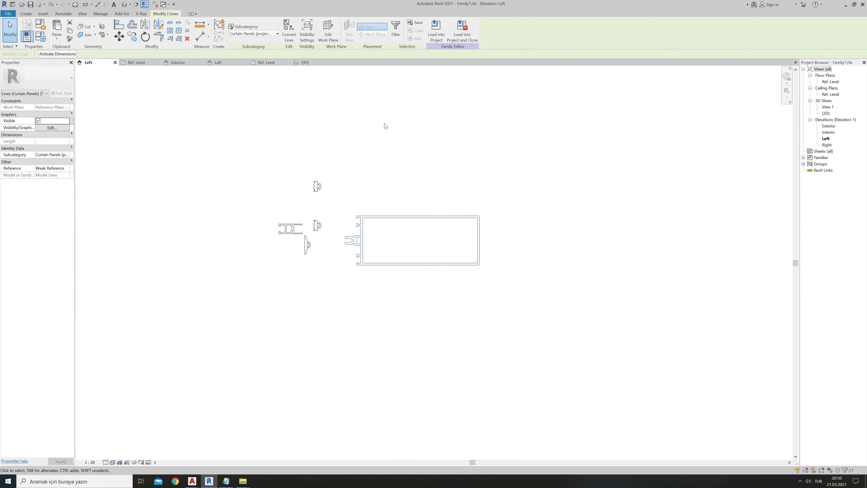
left_click(219, 62)
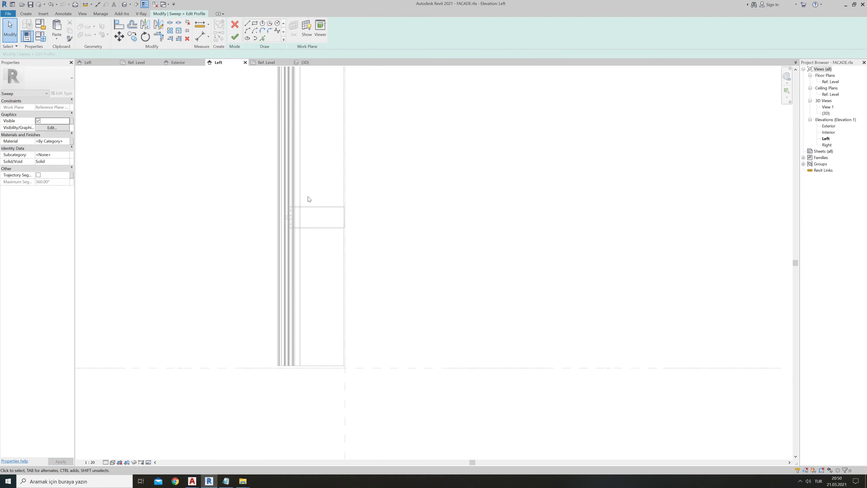
- Paste the rectangular profile into the FACADE profile sketch and select it
scroll(310, 199, "down", 5)
scroll(356, 163, "up", 4)
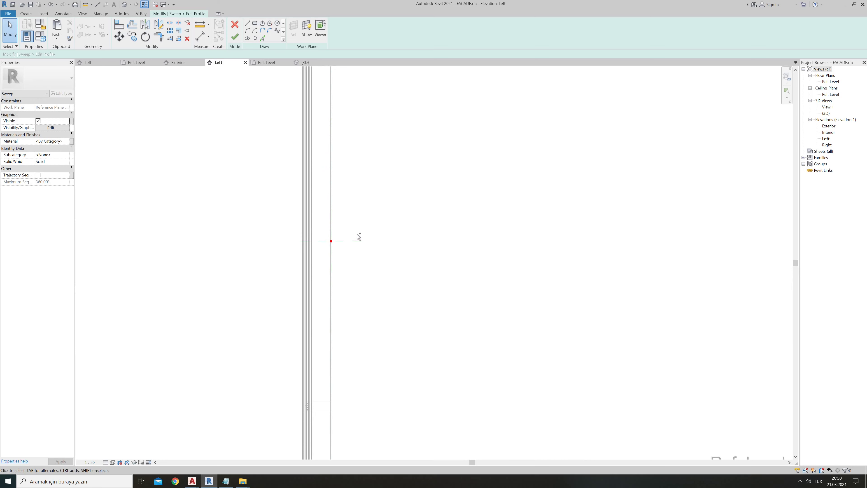
key("ctrl+v")
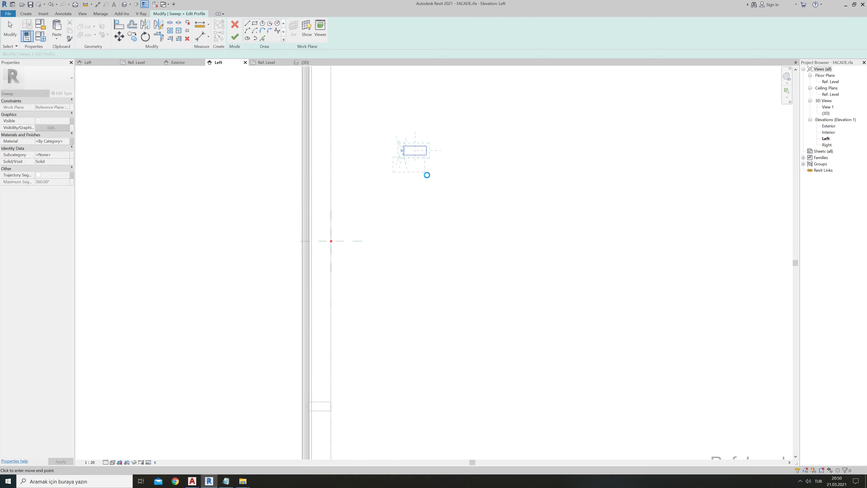
left_click(421, 188)
scroll(390, 188, "up", 1)
left_click_drag(368, 137, 444, 192)
- Move the profile by its corner onto the reference-plane intersection
key("m")
key("v")
scroll(428, 164, "up", 3)
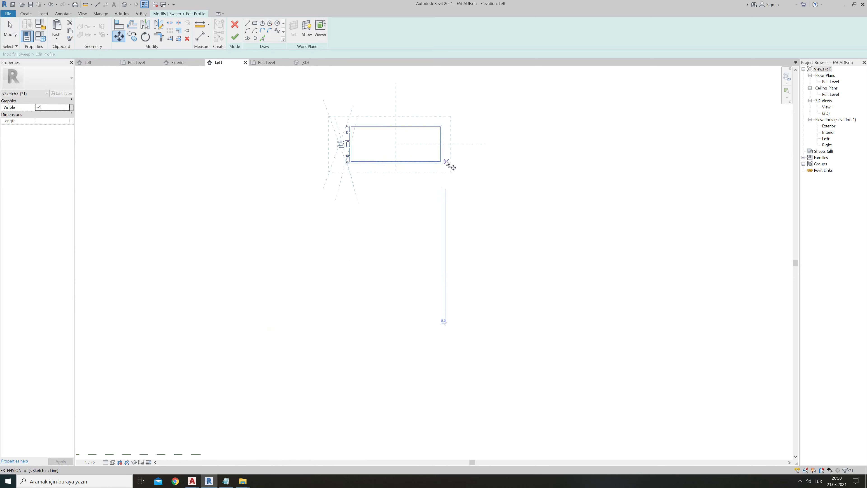
scroll(444, 160, "up", 2)
left_click(441, 140)
scroll(430, 133, "down", 3)
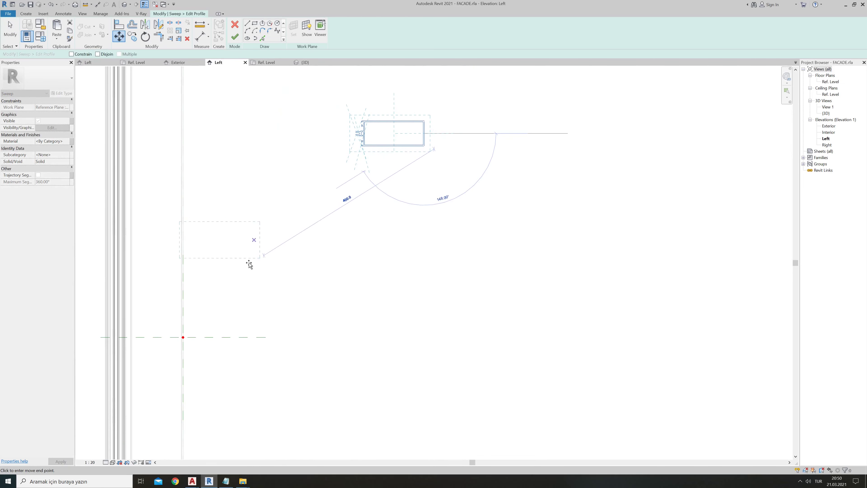
scroll(192, 329, "up", 2)
scroll(186, 338, "up", 2)
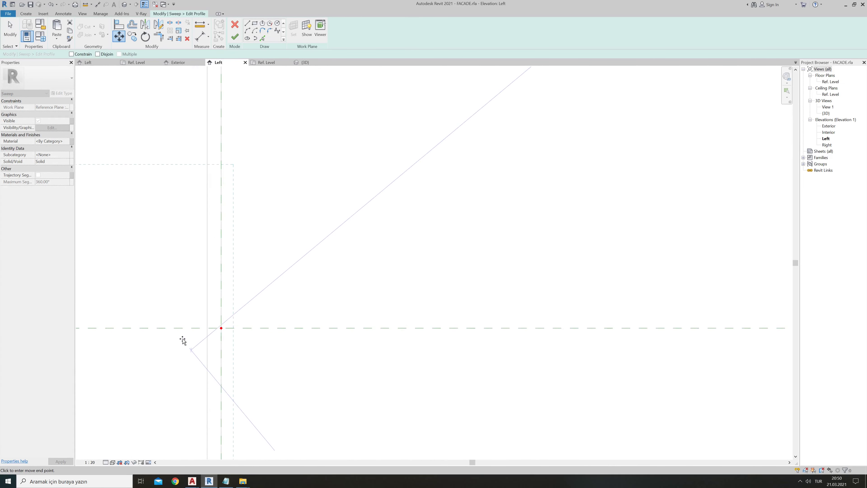
left_click(232, 327)
scroll(325, 255, "down", 3)
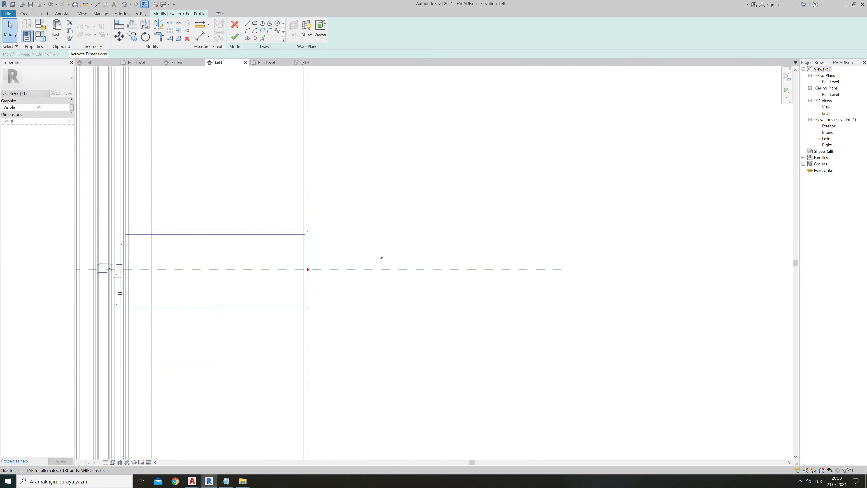
scroll(380, 256, "down", 2)
- Finish the profile sketch and complete the second sweep
left_click_drag(156, 217, 430, 345)
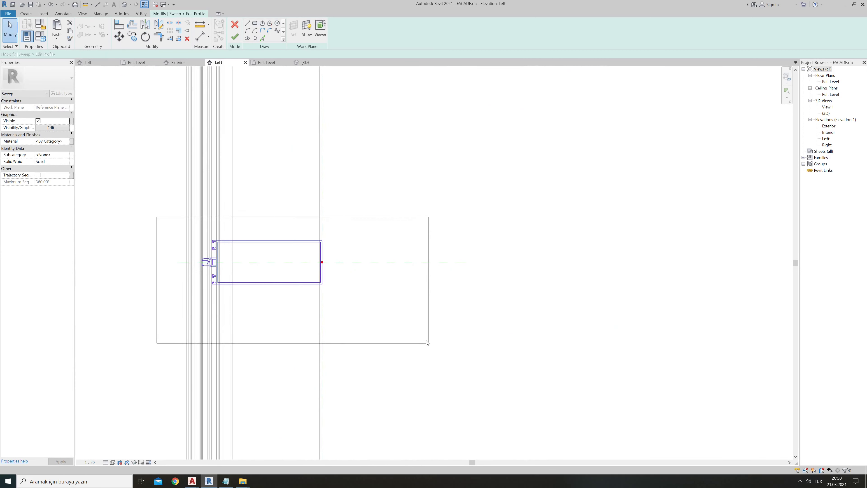
left_click(118, 37)
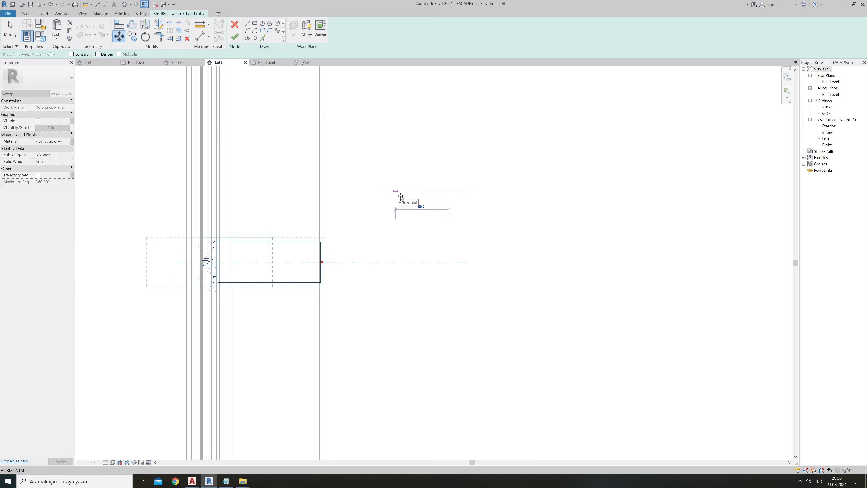
key("Escape")
key("Escape")
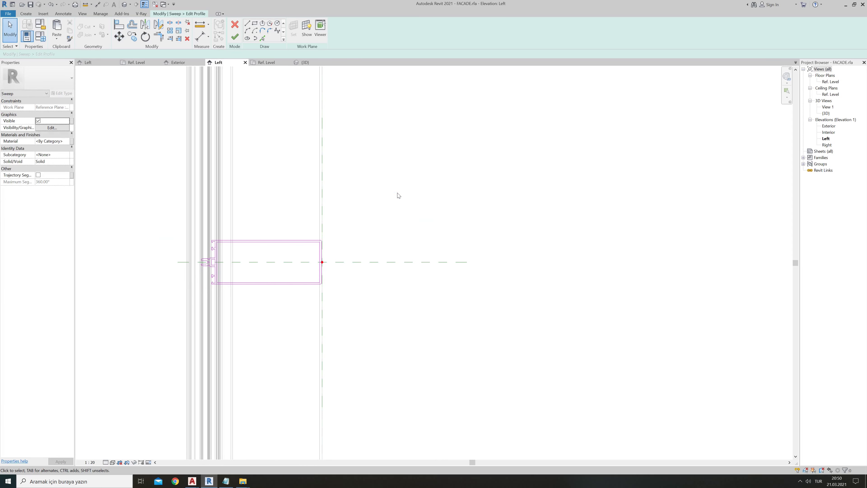
scroll(290, 270, "up", 2)
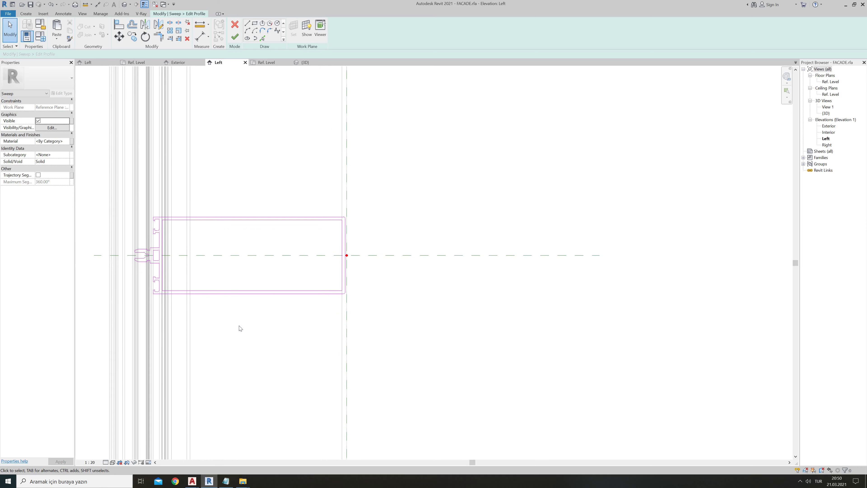
middle_click_drag(230, 323, 277, 323)
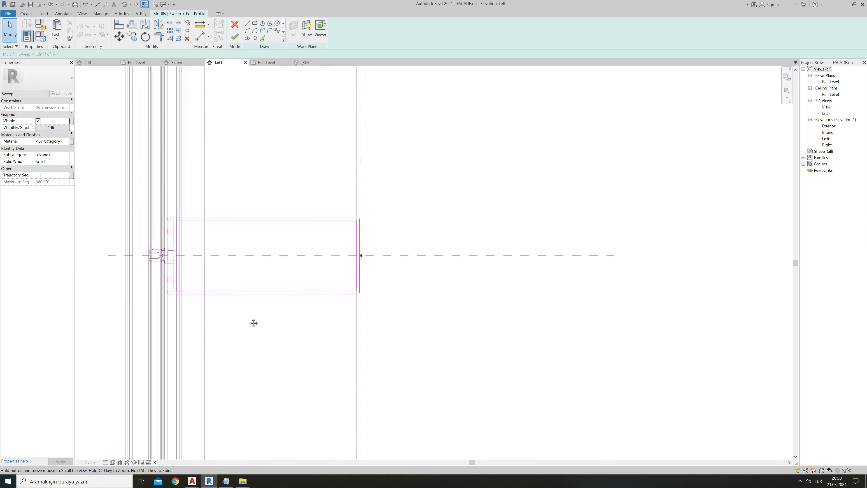
left_click(238, 40)
left_click(236, 38)
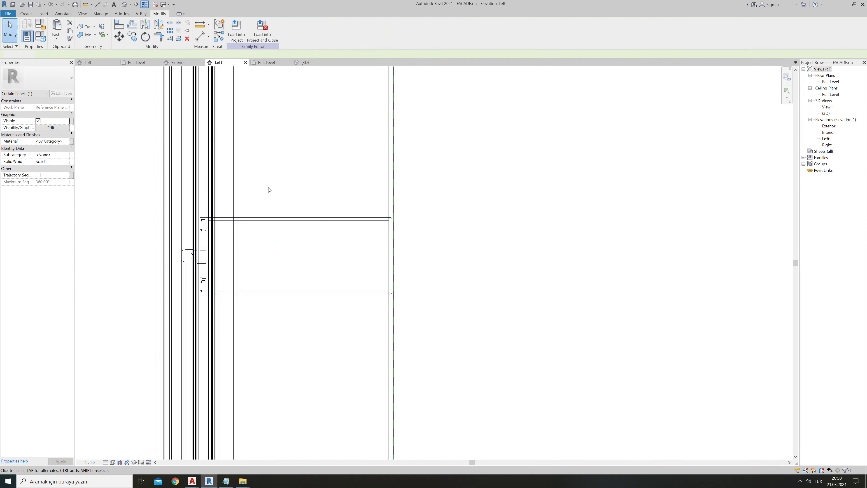
- In the 3D view, stretch the void's top up to 1413.6, past the upper beam
left_click(307, 99)
left_click(304, 63)
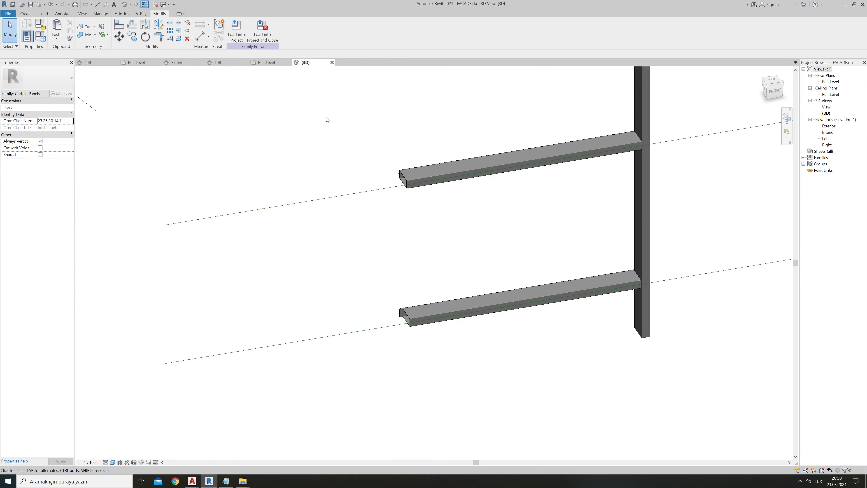
middle_click_drag(552, 304, 436, 317)
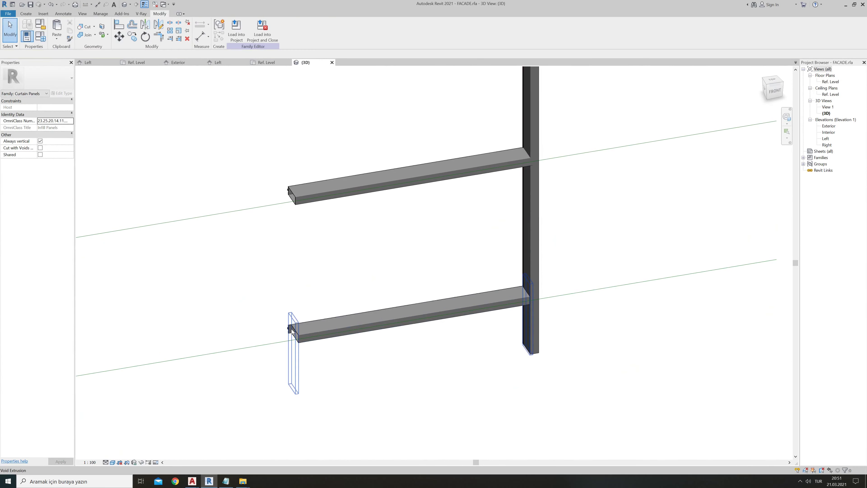
left_click(293, 333)
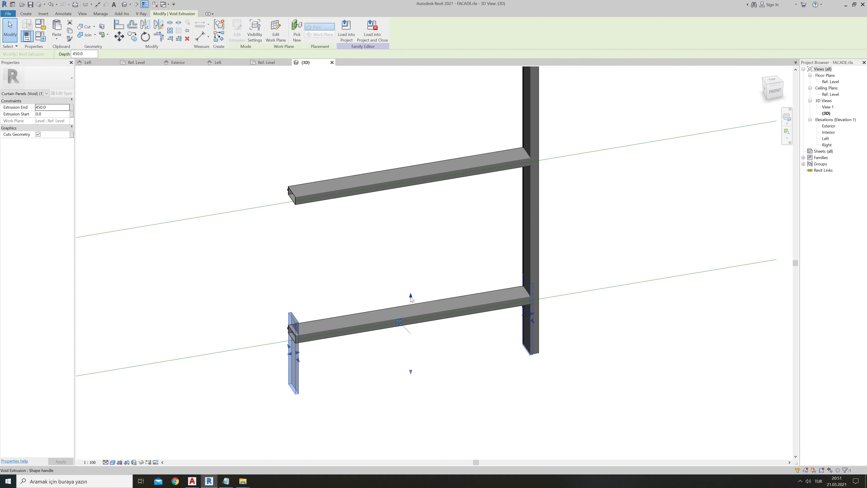
left_click_drag(411, 299, 411, 143)
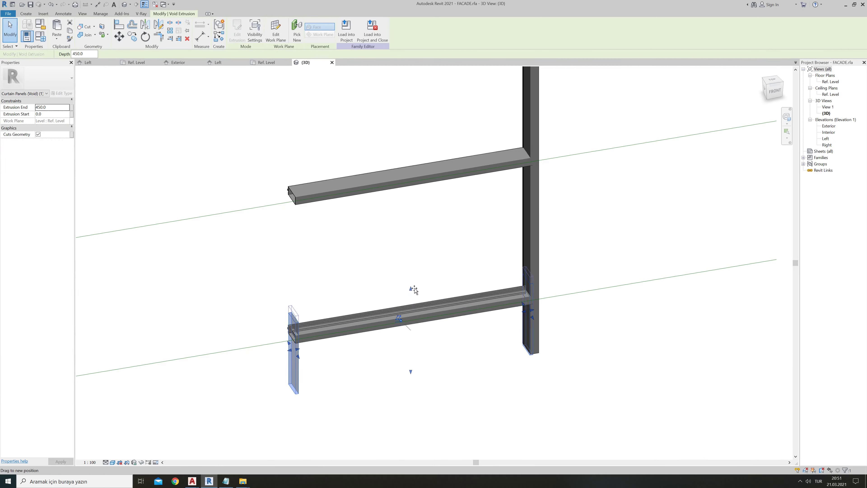
left_click(394, 273)
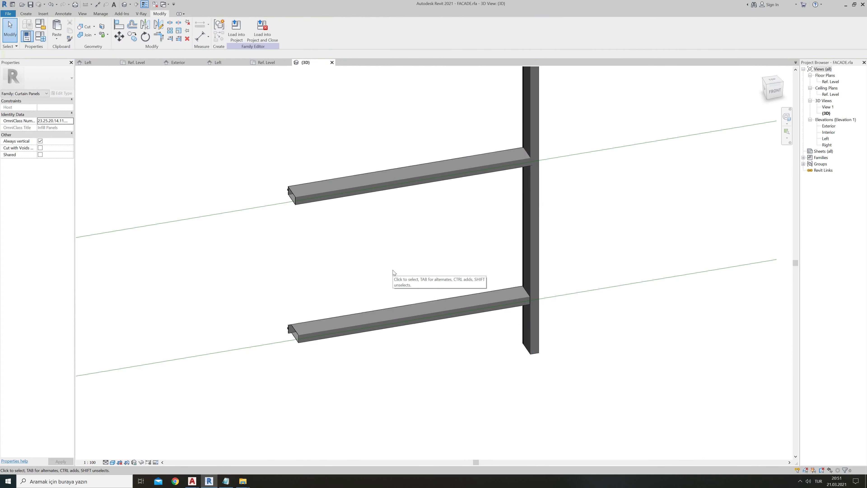
- Use Cut Geometry so the void cuts the upper sweep's end
left_click(294, 335)
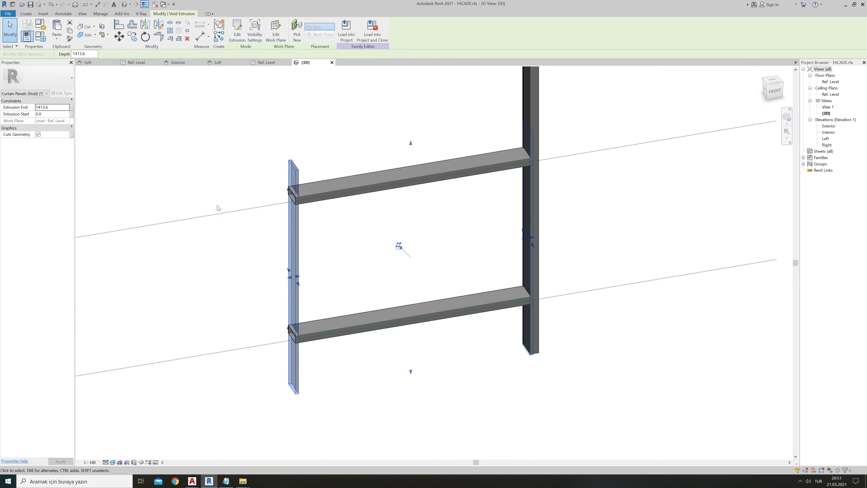
left_click(84, 27)
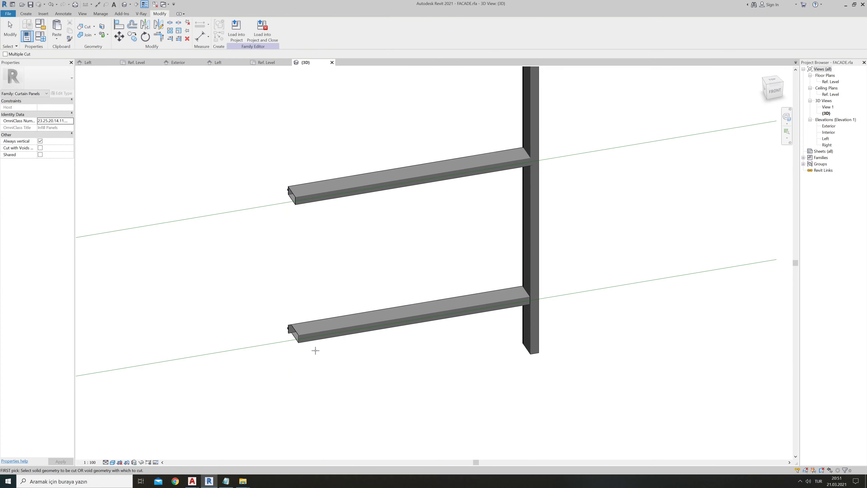
left_click(297, 344)
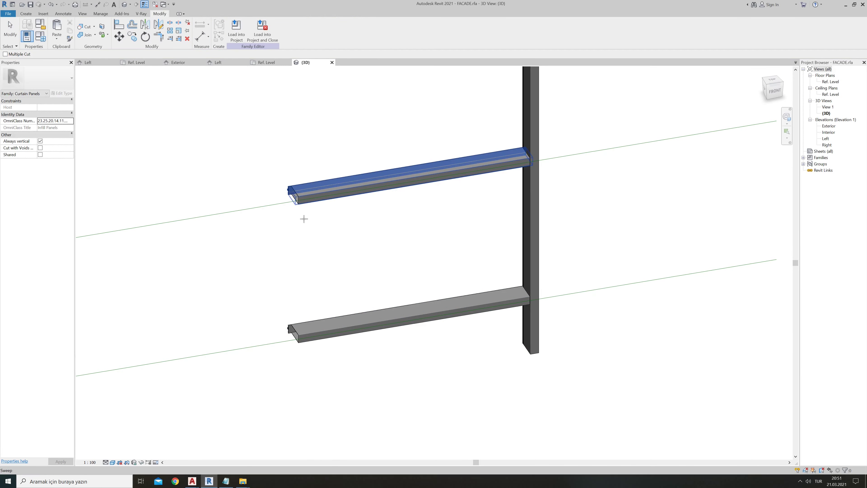
key("Escape")
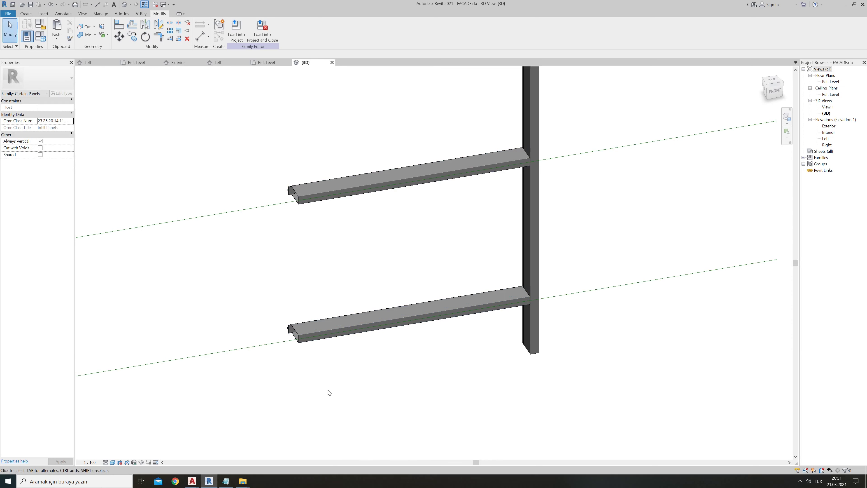
- Check the cut at the upper beam, then return to the Exterior elevation
middle_click_drag(294, 248, 297, 278)
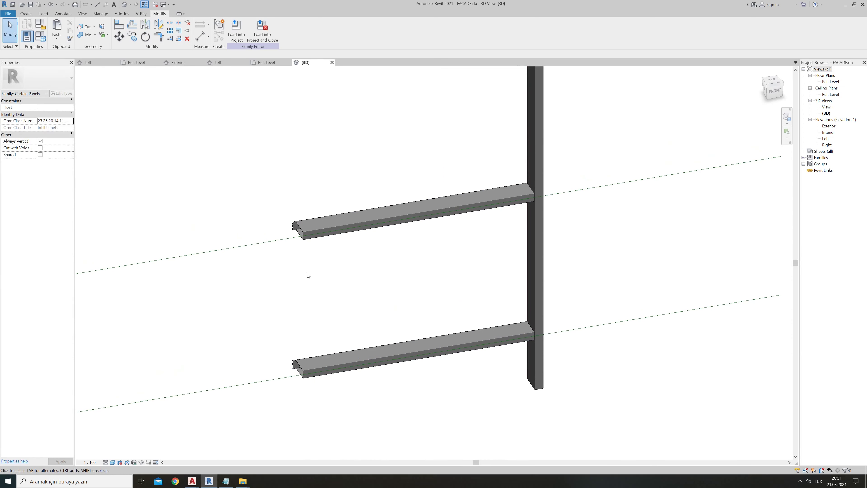
scroll(298, 253, "up", 3)
scroll(301, 230, "down", 3)
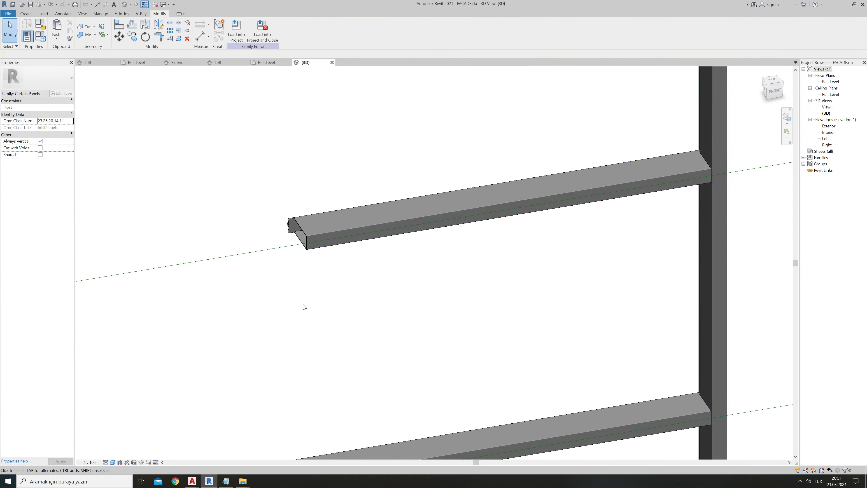
scroll(304, 304, "down", 3)
scroll(551, 203, "up", 5)
scroll(526, 220, "up", 5)
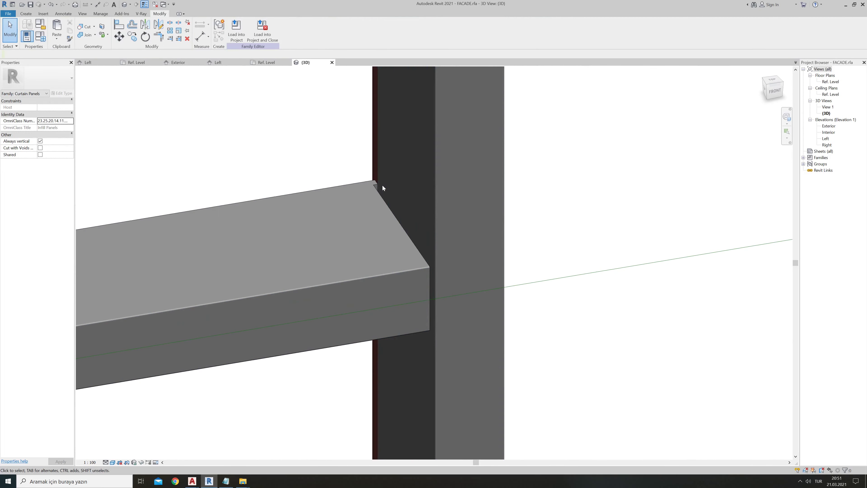
scroll(400, 264, "down", 8)
scroll(418, 344, "down", 3)
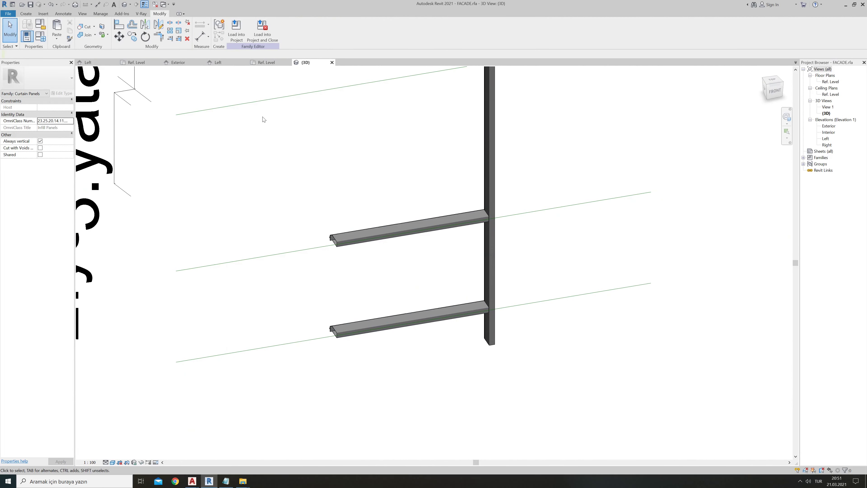
left_click(174, 61)
scroll(455, 266, "down", 2)
- Drag the upper reference line higher, then undo the move with Ctrl+Z
middle_click_drag(453, 252, 471, 346)
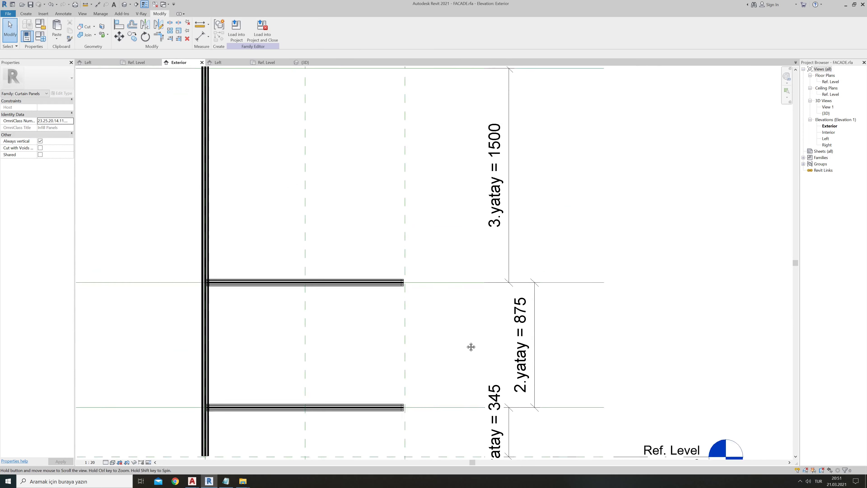
scroll(457, 343, "down", 2)
left_click(446, 328)
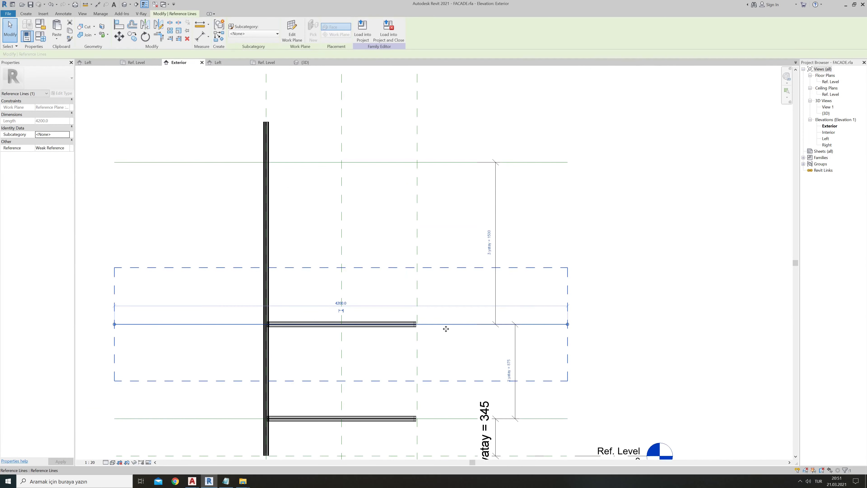
left_click_drag(446, 329, 427, 214)
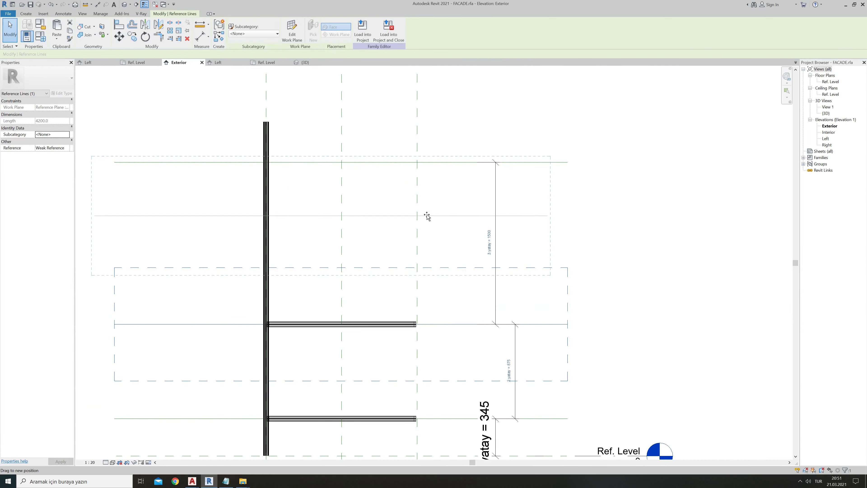
left_click(430, 299)
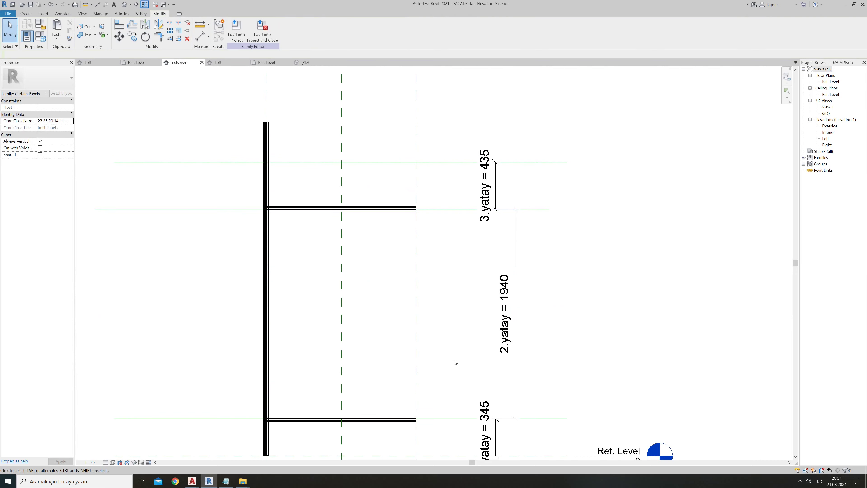
key("ctrl+z")
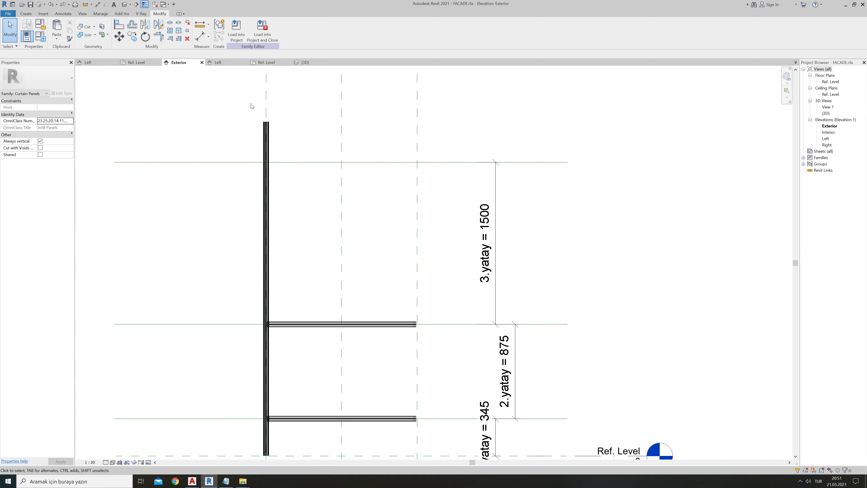
- Start a new sweep from Create and begin its path sketch
left_click(25, 15)
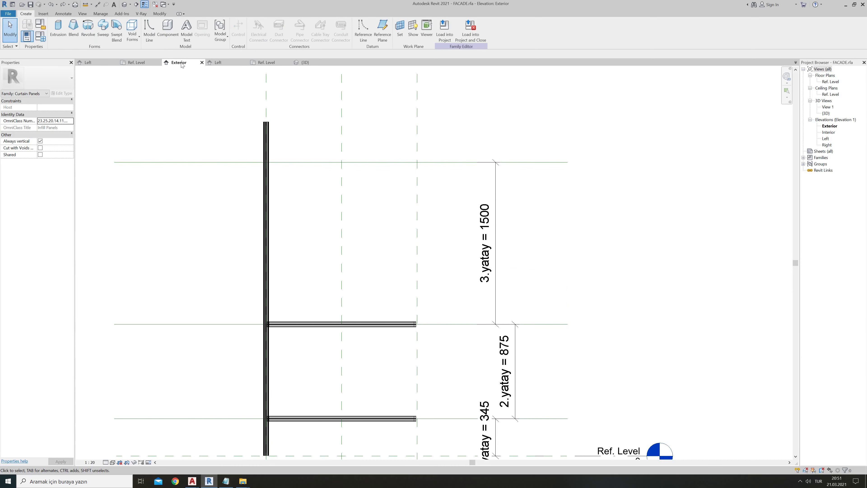
left_click(103, 30)
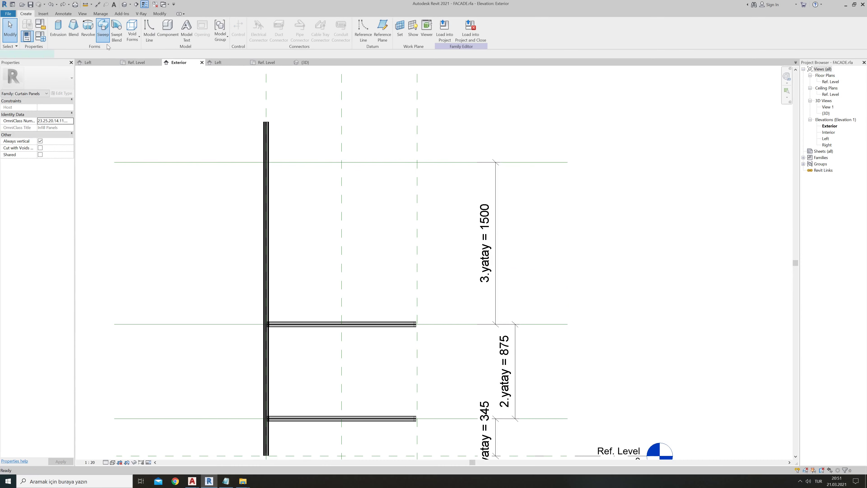
left_click(302, 24)
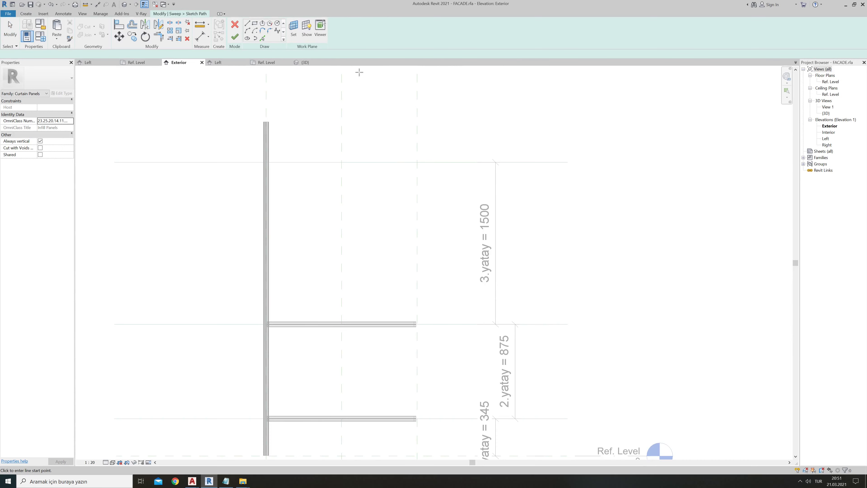
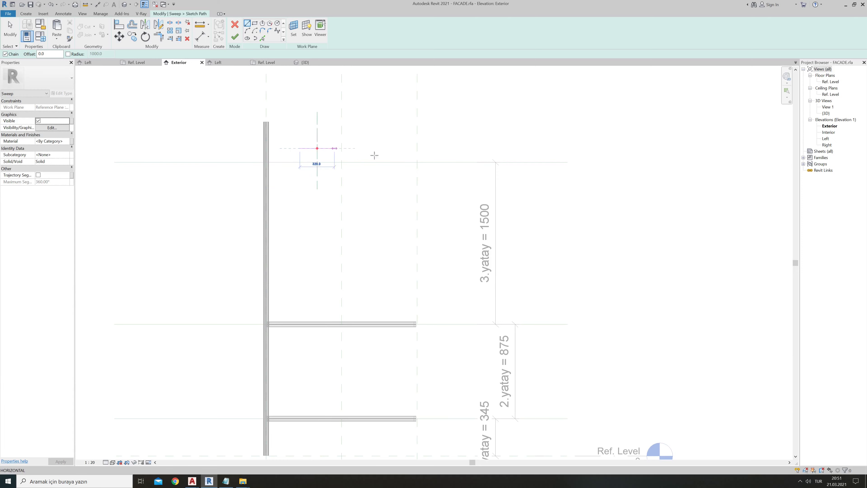
- Draw the horizontal sweep path line and align it onto the top transom reference line
left_click(299, 147)
left_click(412, 149)
key("Escape")
key("Escape")
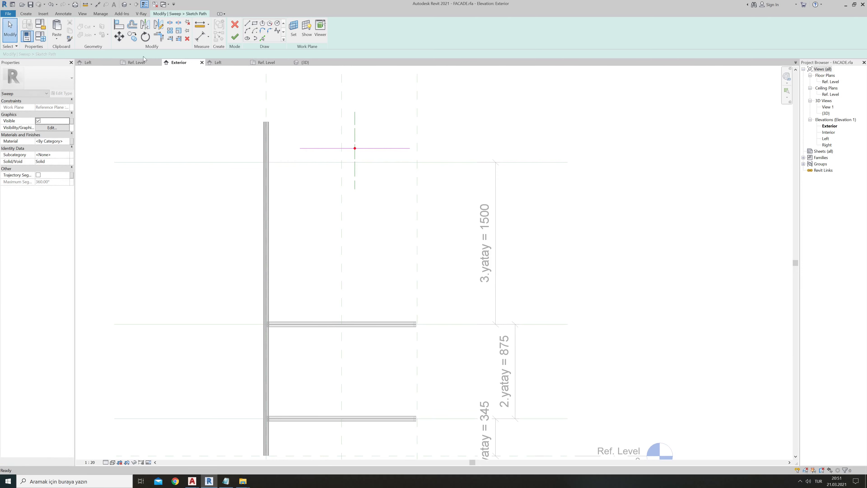
left_click(119, 25)
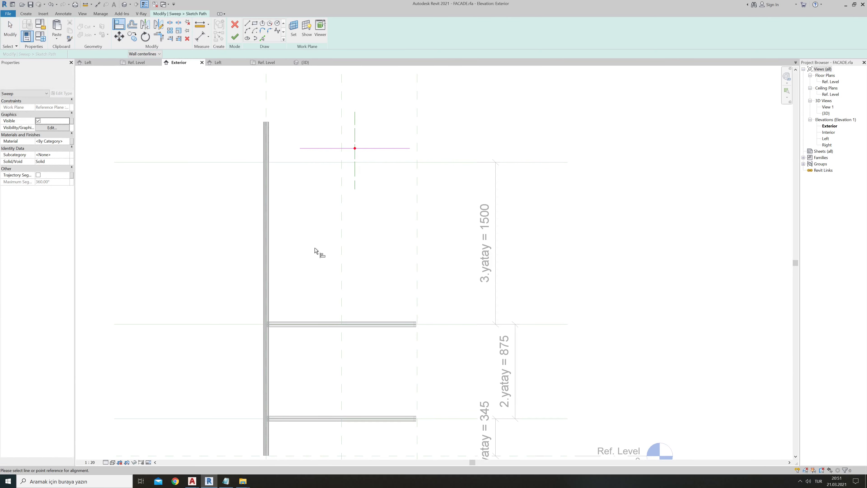
left_click(307, 163)
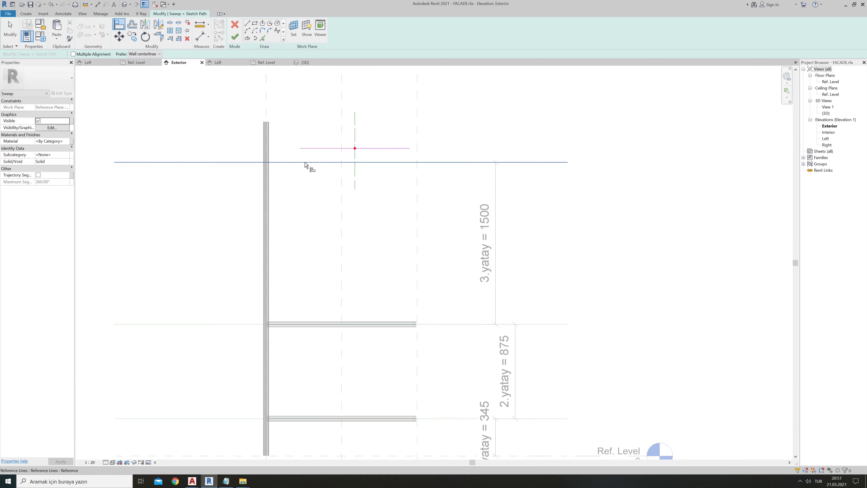
left_click(306, 148)
key("Escape")
key("Escape")
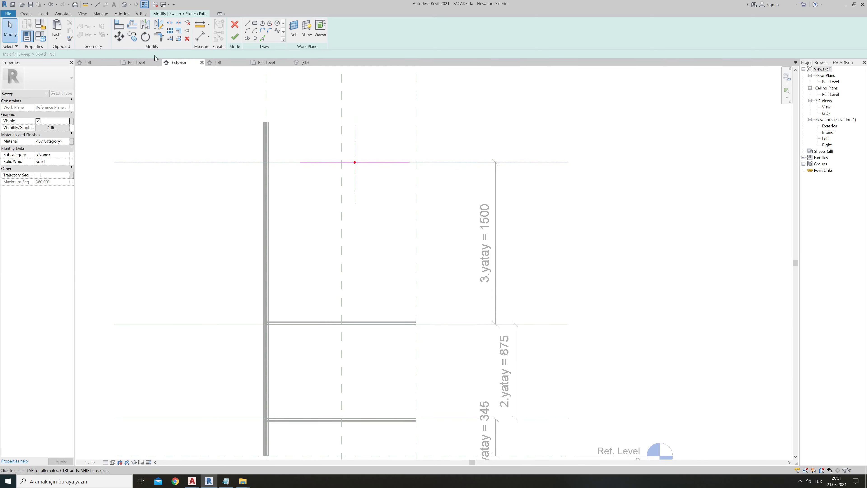
- Align the path's left end to the vertical reference and set its offset to 10
left_click(119, 24)
left_click(266, 98)
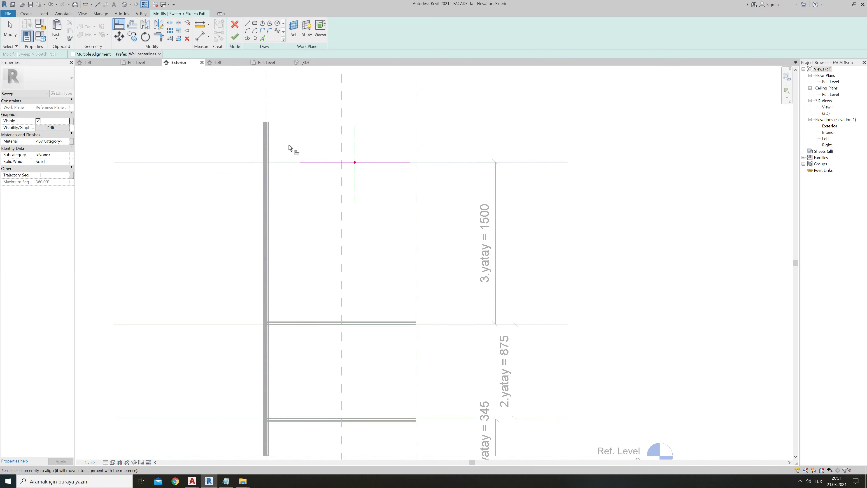
left_click(302, 162)
key("Escape")
key("Escape")
left_click(297, 162)
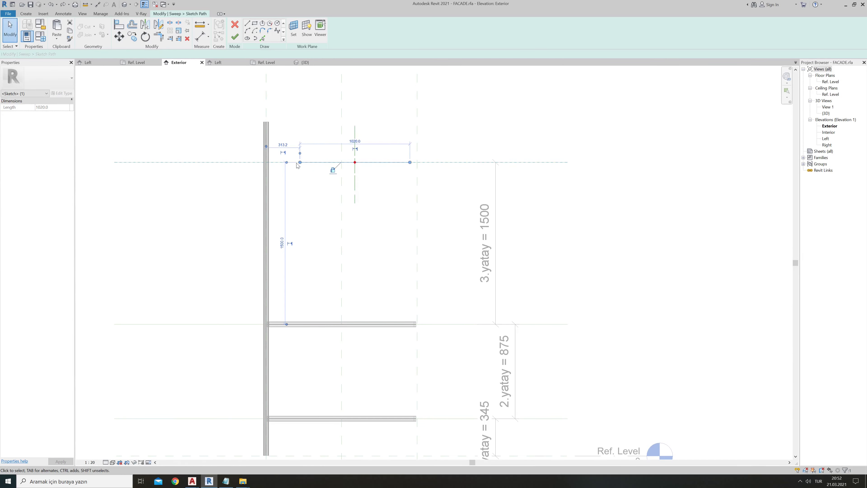
left_click(283, 146)
type("10")
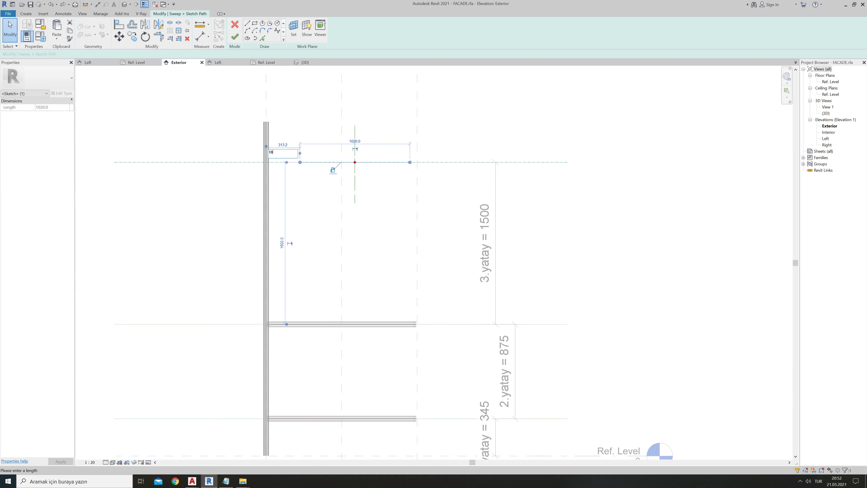
key("Return")
key("Escape")
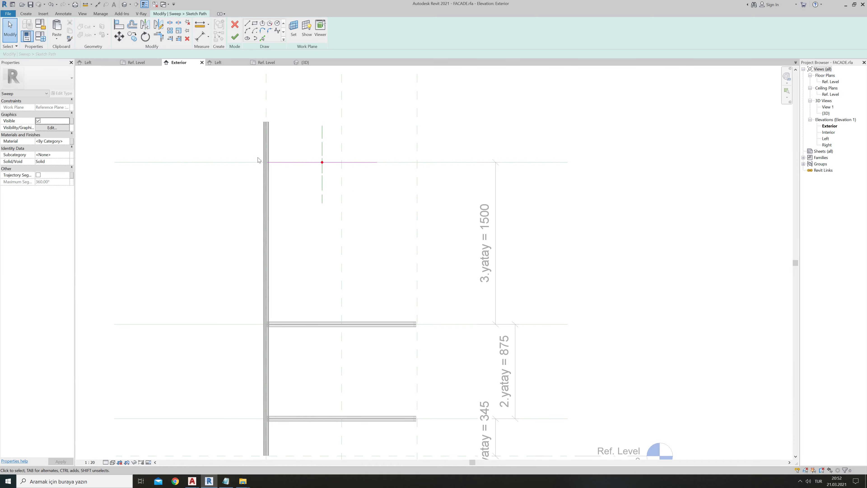
scroll(276, 170, "up", 4)
- Add an aligned dimension for the 10 offset between the wall and the path
middle_click_drag(276, 170, 253, 226)
scroll(256, 226, "down", 1)
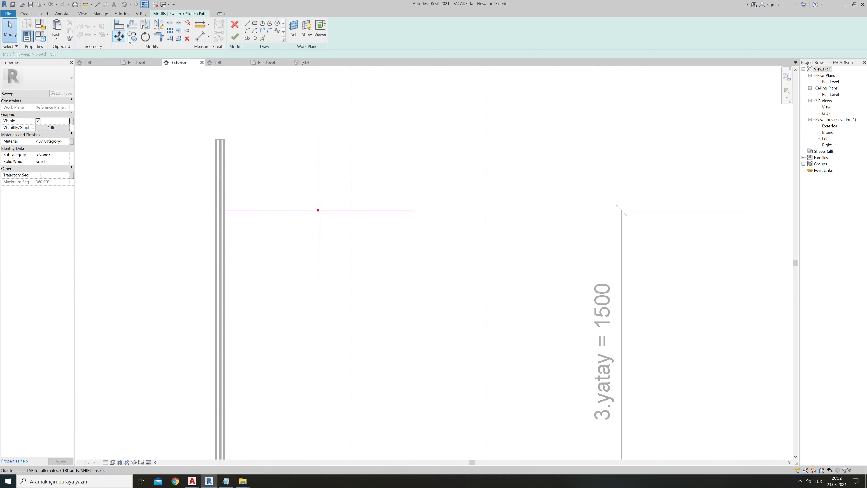
left_click(205, 39)
scroll(212, 195, "up", 1)
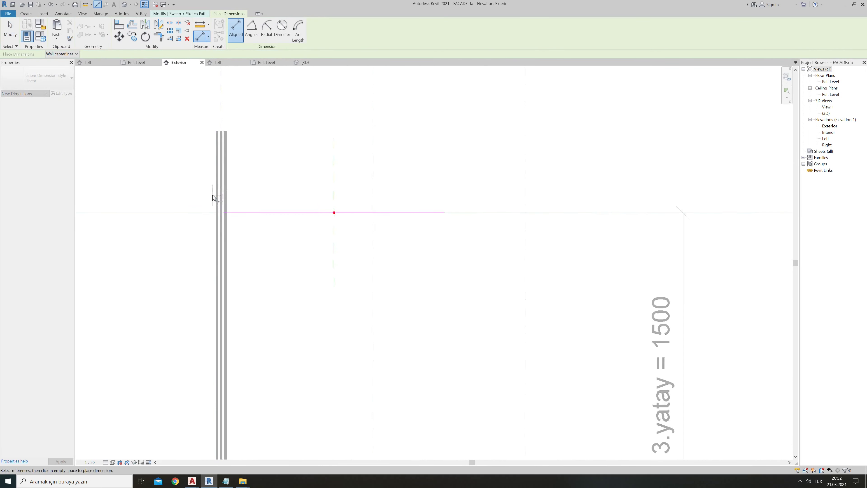
scroll(226, 218, "up", 1)
scroll(226, 217, "up", 2)
scroll(225, 212, "up", 1)
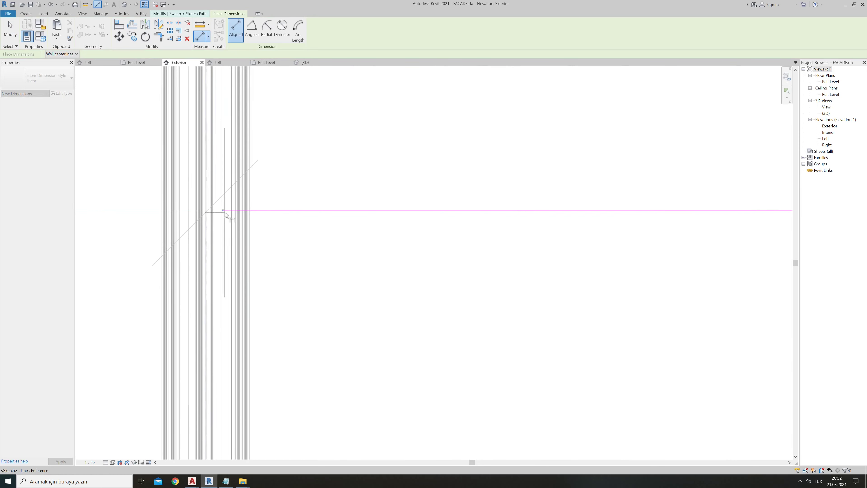
scroll(222, 239, "down", 2)
scroll(219, 245, "down", 1)
scroll(226, 161, "up", 2)
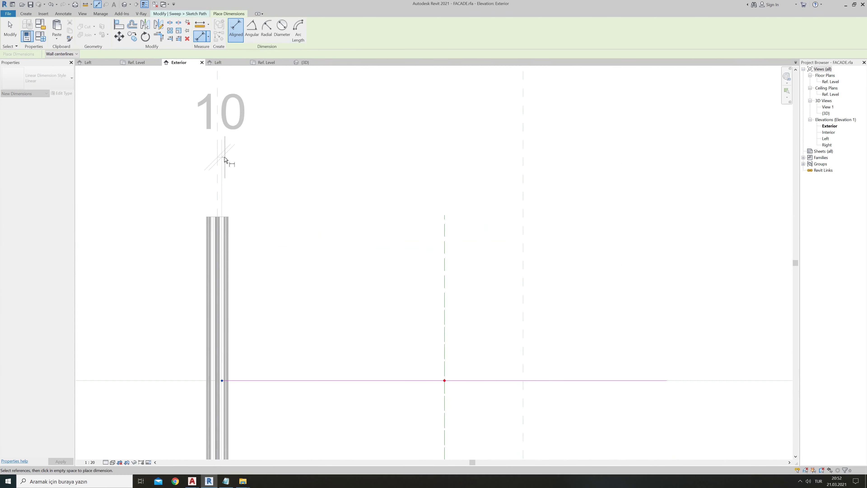
scroll(222, 158, "up", 1)
scroll(214, 158, "up", 1)
scroll(219, 171, "down", 2)
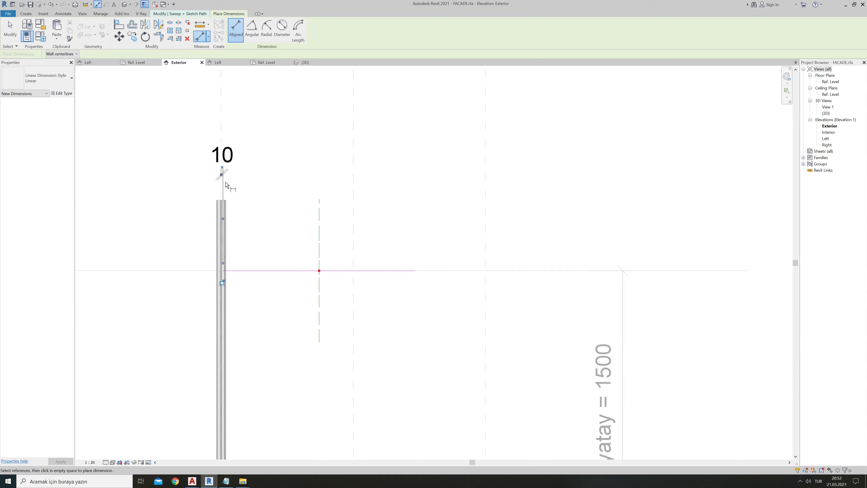
scroll(225, 232, "down", 1)
key("Escape")
key("Escape")
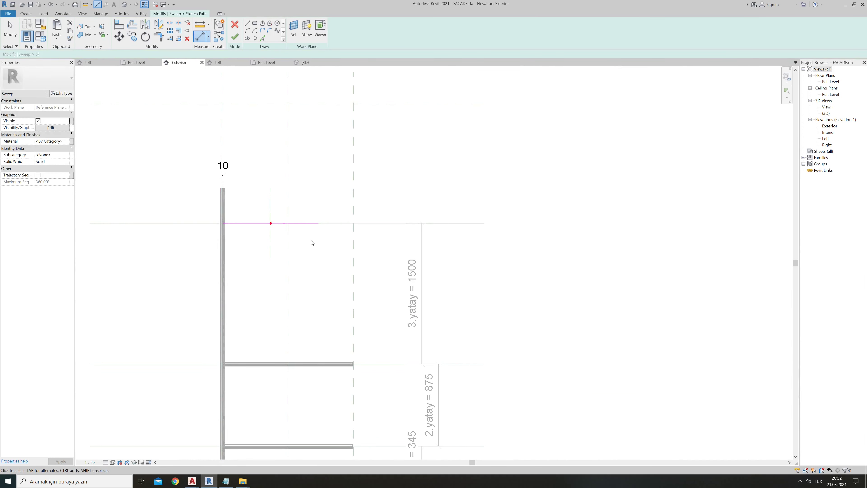
scroll(314, 241, "up", 2)
- Drag the path line's right end to lengthen it to about 1380
left_click(300, 219)
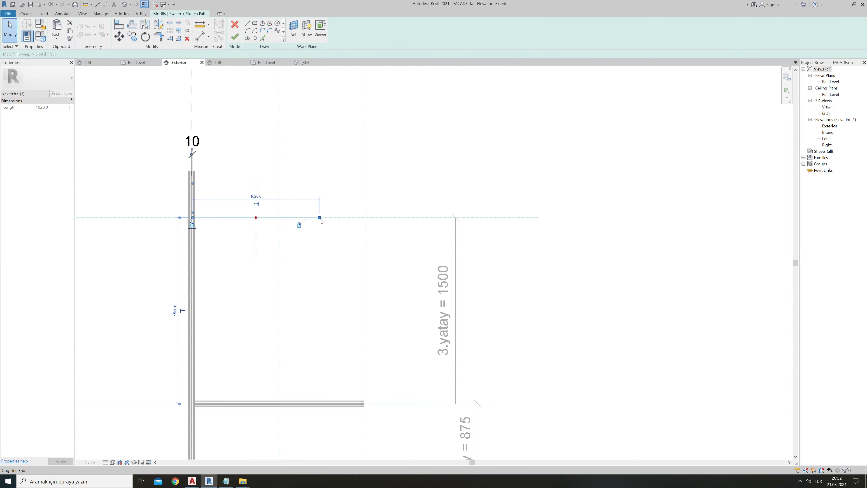
left_click_drag(319, 217, 366, 220)
scroll(365, 221, "up", 5)
left_click(427, 223)
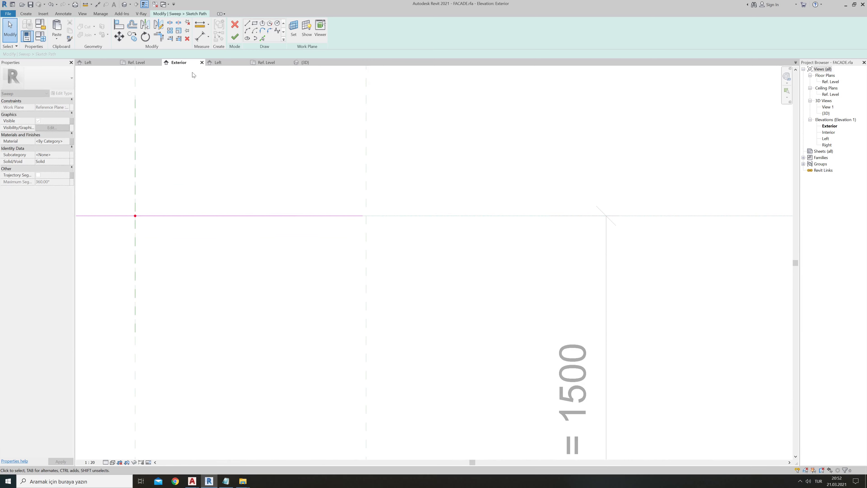
- Dimension the 10 offset at the path line's right end
left_click(200, 34)
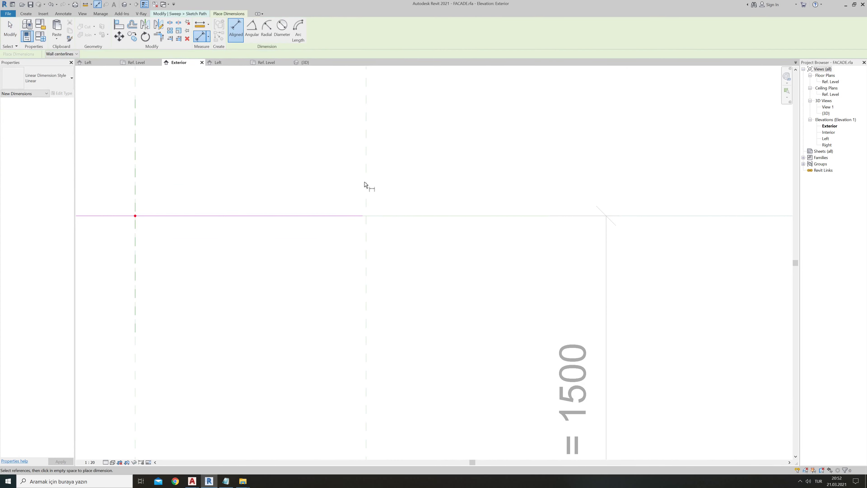
scroll(366, 197, "up", 3)
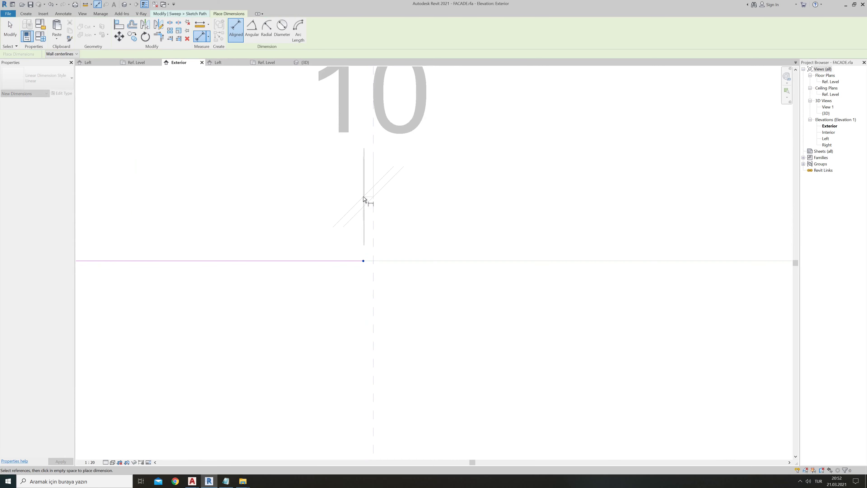
scroll(366, 197, "up", 3)
scroll(372, 195, "down", 5)
left_click(376, 253)
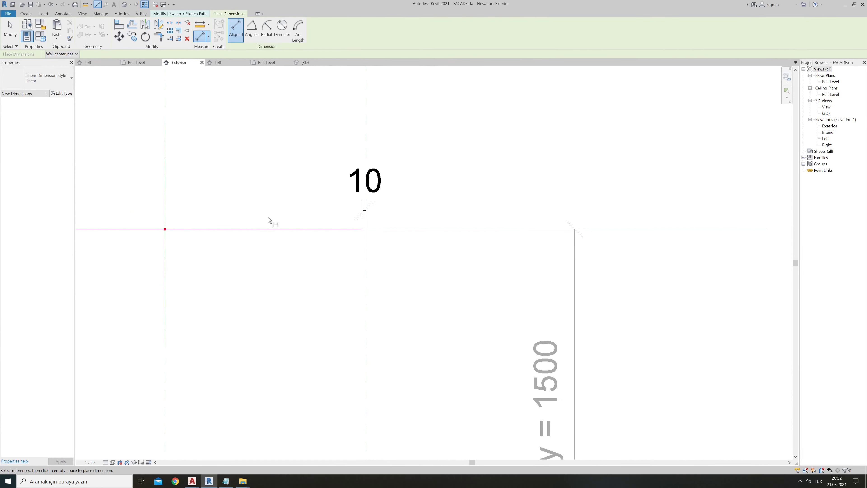
key("Escape")
- Finish the path sketch and edit the sweep profile in the Left elevation
left_click(235, 37)
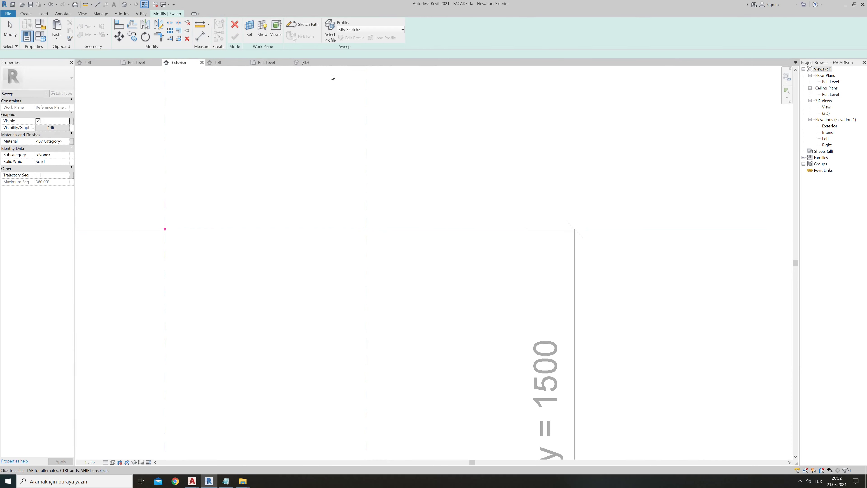
left_click(351, 37)
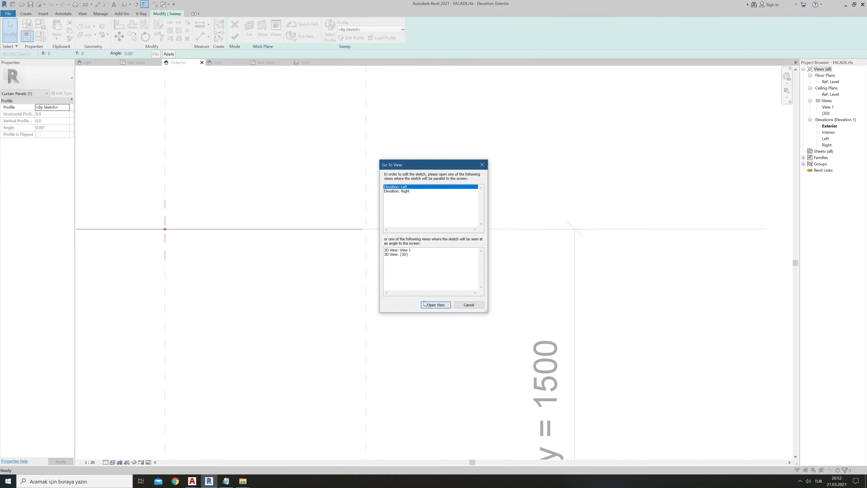
left_click(435, 308)
scroll(313, 258, "down", 3)
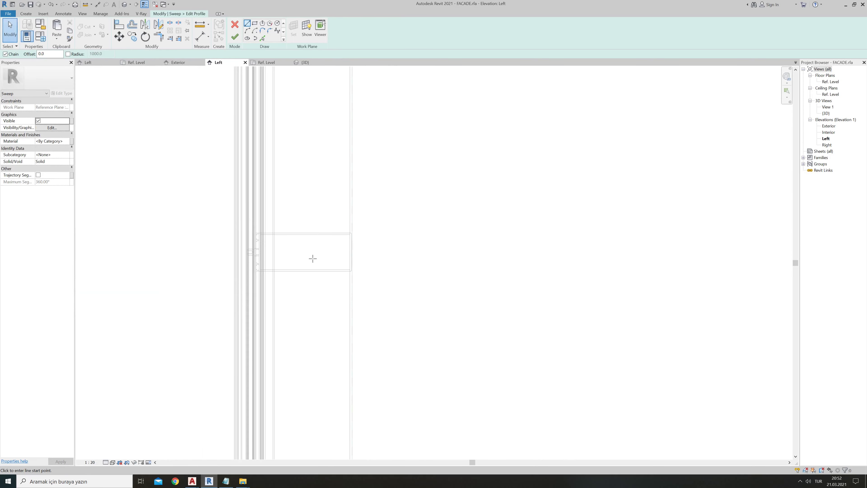
scroll(313, 259, "down", 5)
scroll(314, 260, "down", 3)
scroll(329, 174, "up", 3)
scroll(284, 168, "up", 2)
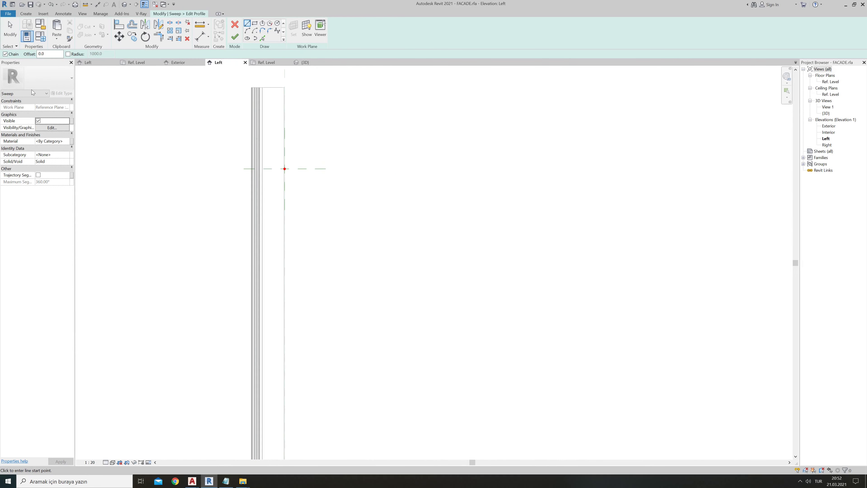
key("Escape")
- Window-select the aluminium profile outlines in Family7, then return to the FACADE family
left_click(83, 60)
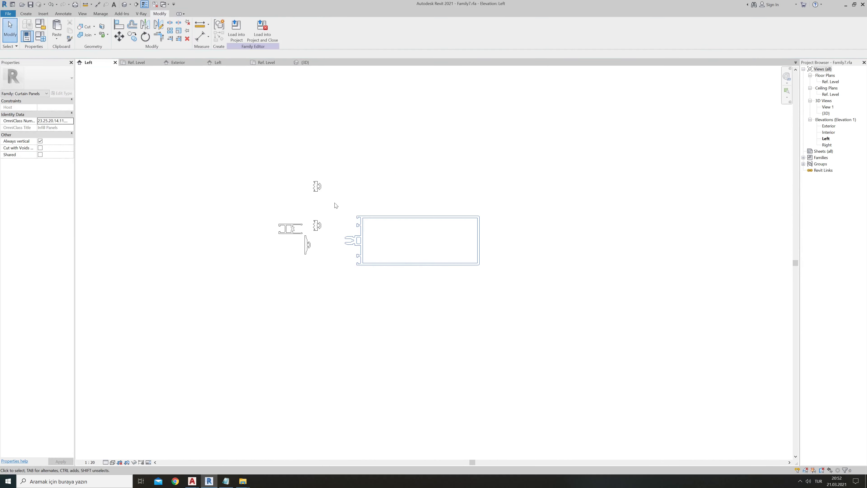
left_click_drag(575, 314, 566, 326)
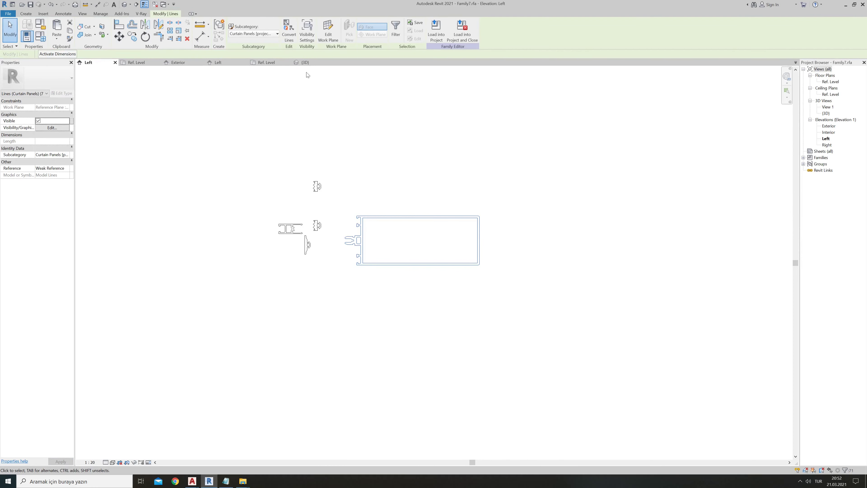
left_click(308, 62)
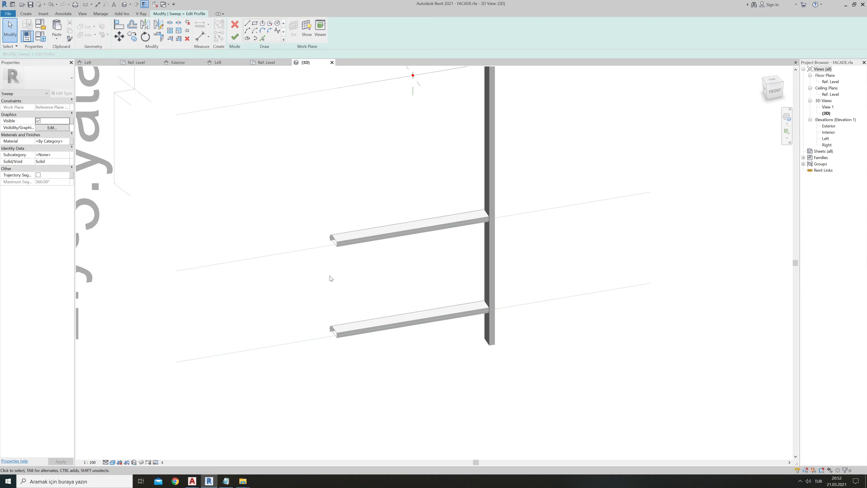
- Place the aluminium profile outline into the Left elevation profile sketch
left_click(219, 63)
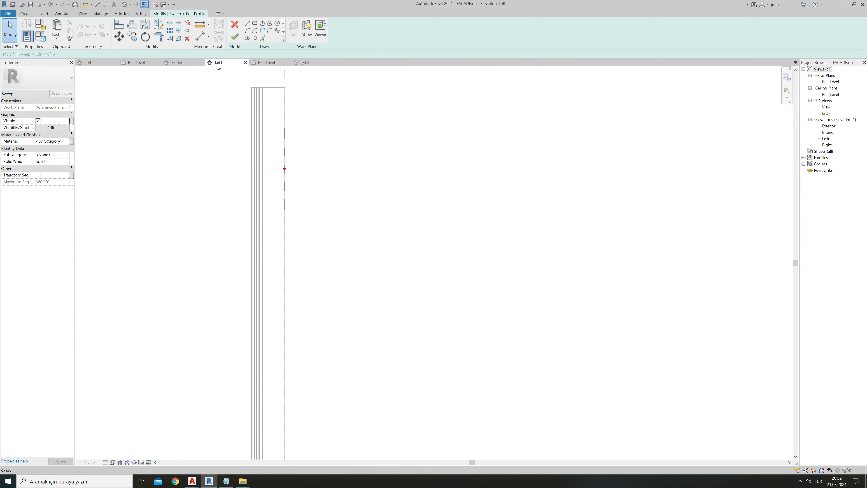
scroll(276, 144, "up", 2)
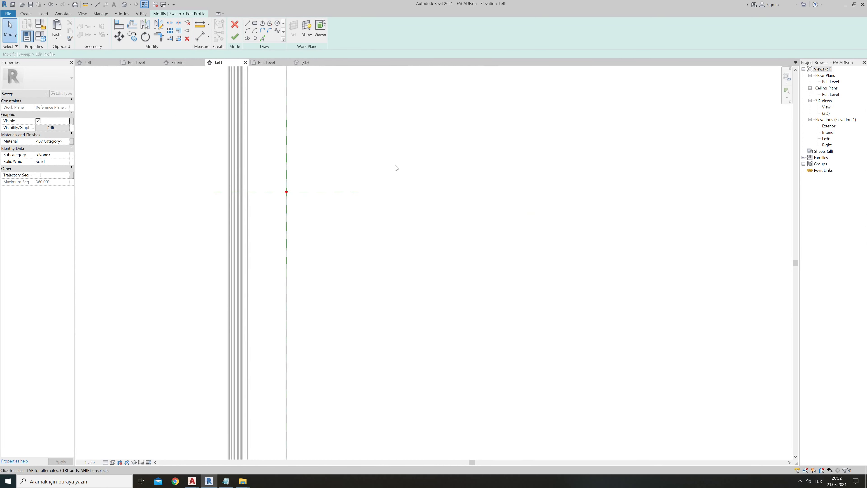
left_click(373, 189)
scroll(342, 171, "up", 2)
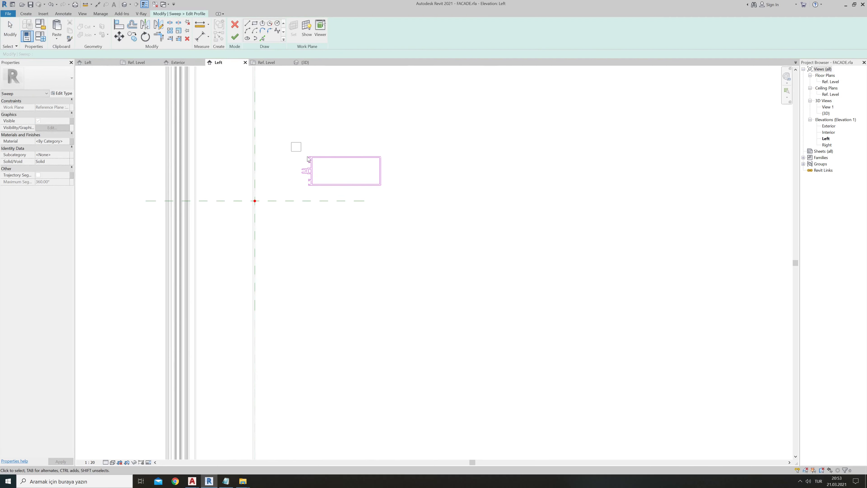
- Move the whole profile sketch onto the reference-plane intersection
left_click_drag(291, 142, 421, 203)
left_click(119, 38)
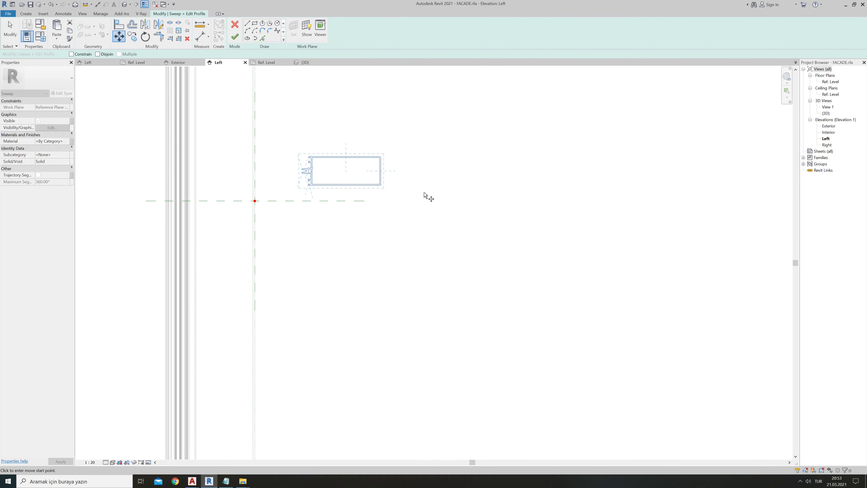
scroll(400, 176, "up", 4)
left_click(343, 152)
scroll(335, 171, "down", 5)
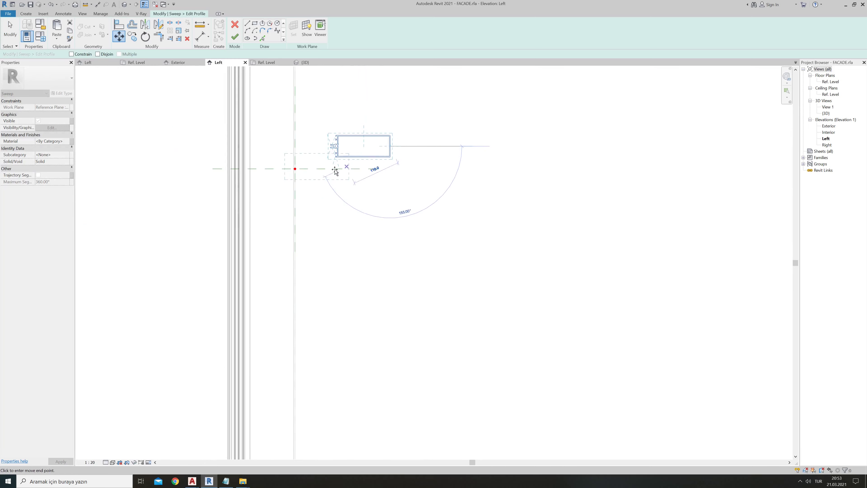
scroll(273, 174, "up", 5)
scroll(277, 174, "up", 3)
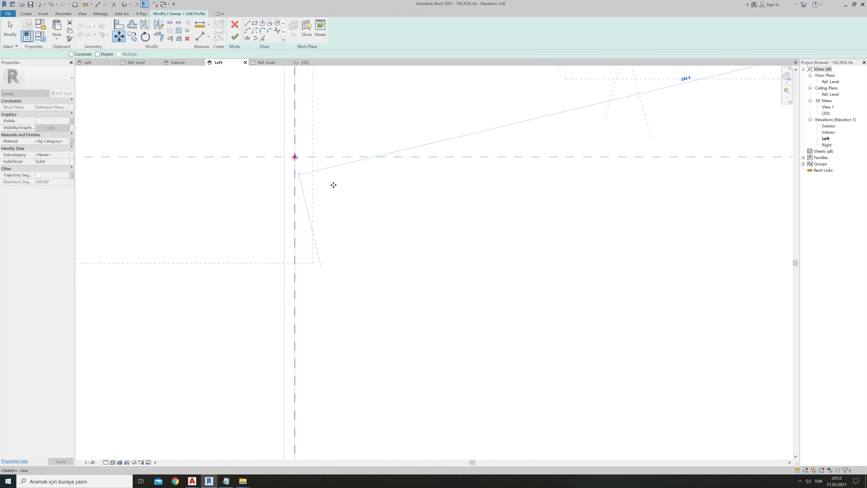
left_click(295, 157)
scroll(348, 187, "down", 3)
scroll(190, 233, "down", 2)
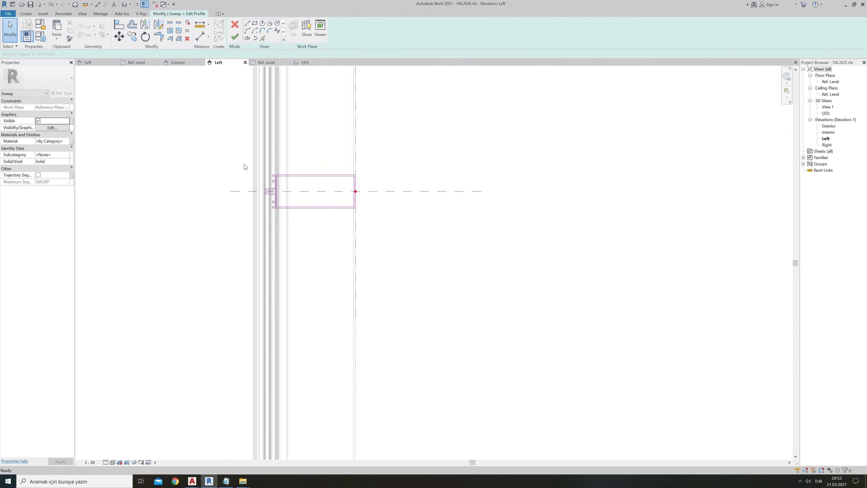
- Reselect the profile and start another MV move, then cancel it
left_click_drag(243, 153, 413, 242)
key("m")
key("v")
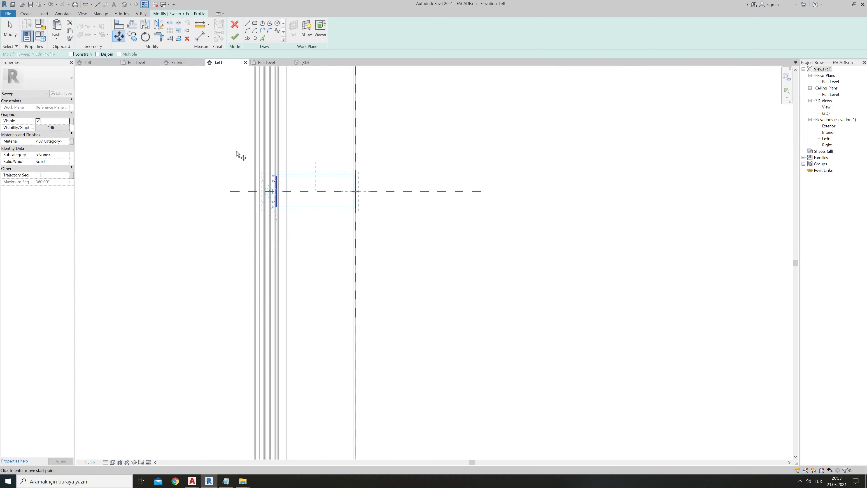
left_click(235, 154)
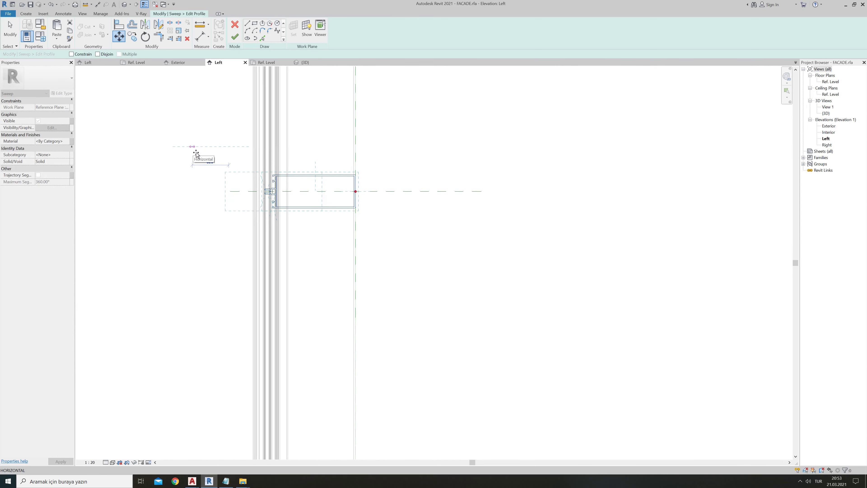
type("5")
key("Escape")
key("Escape")
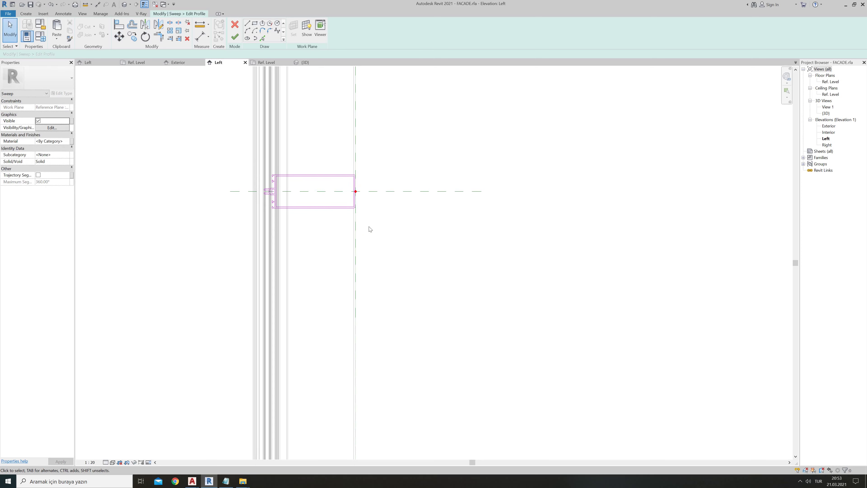
scroll(340, 206, "up", 2)
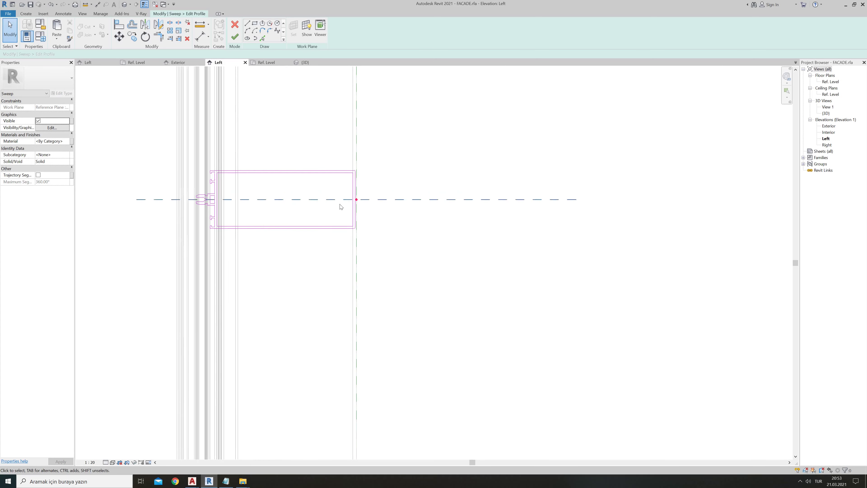
- Finish both the profile and sweep edits and switch to the 3D view
left_click(237, 38)
left_click(234, 36)
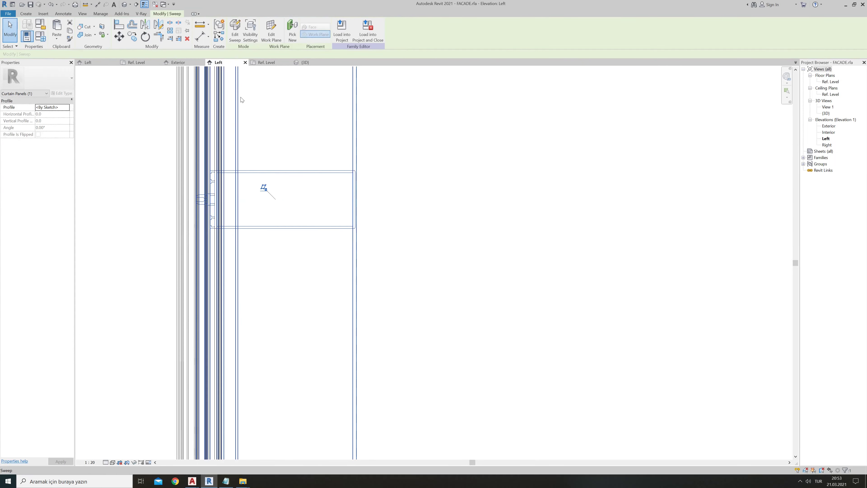
left_click(308, 64)
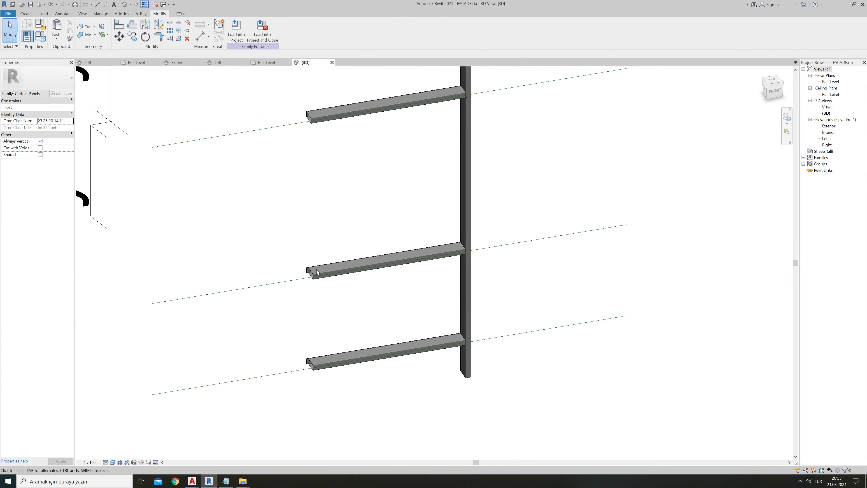
- Select and inspect the middle transom sweep in the 3D view
left_click(317, 272)
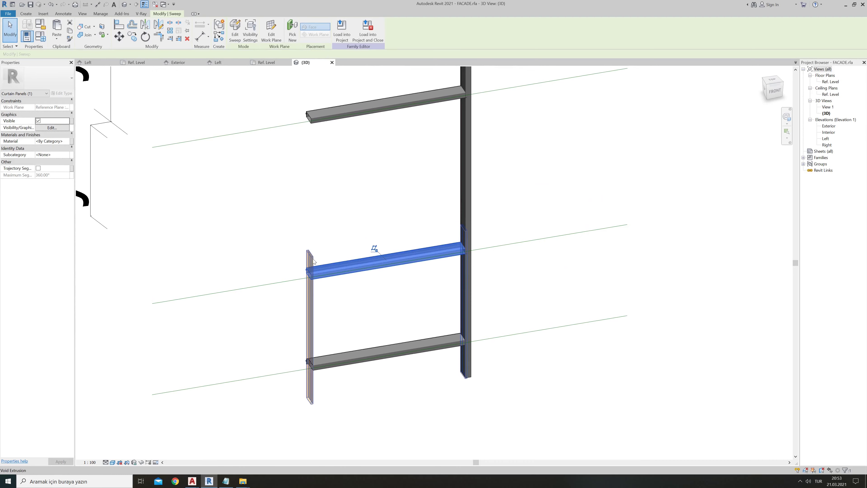
left_click(316, 287)
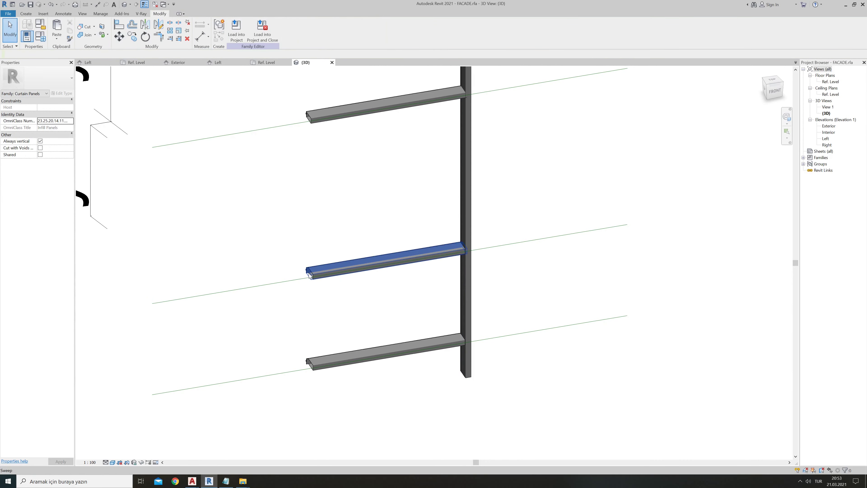
left_click(309, 275)
middle_click_drag(355, 310, 304, 329)
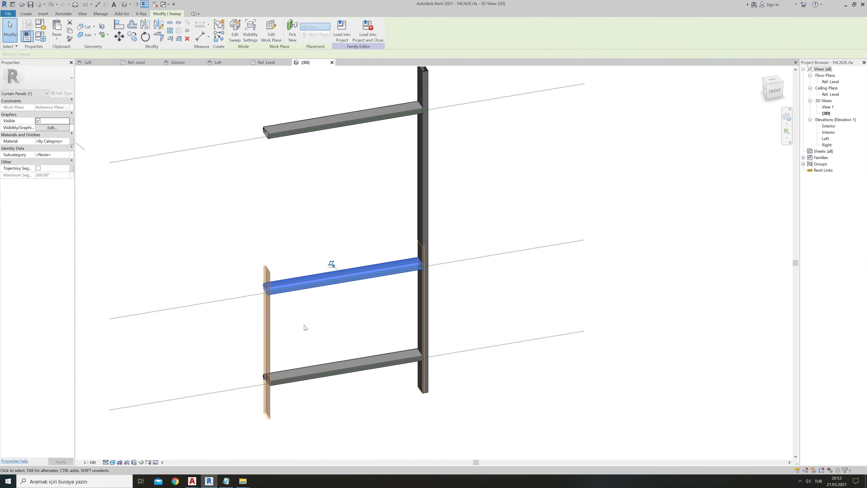
left_click(271, 342)
scroll(267, 292, "up", 3)
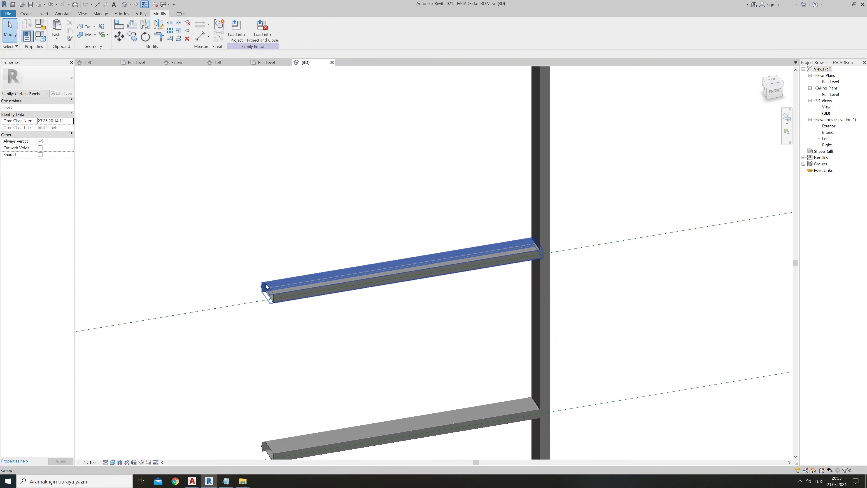
scroll(267, 292, "up", 4)
left_click(267, 292)
scroll(268, 292, "down", 2)
scroll(268, 292, "down", 3)
- Stretch the void extrusion's top from 1413.6 up to about 2977.7 at the top transom
scroll(268, 292, "down", 2)
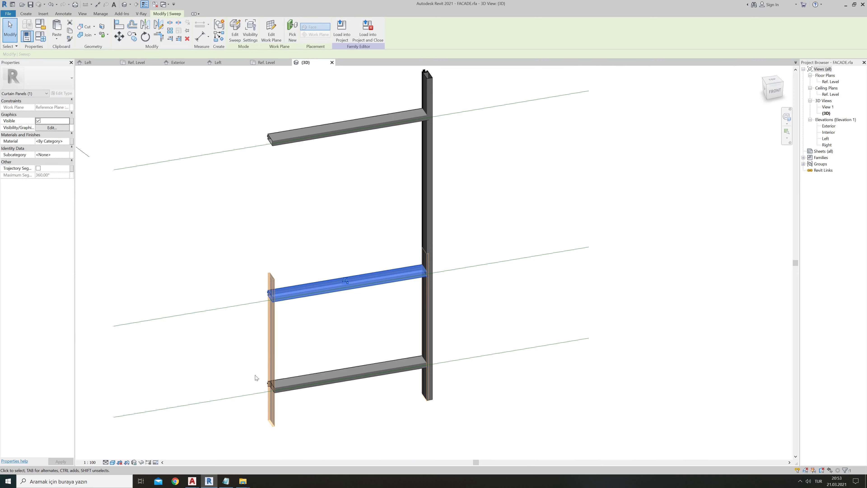
left_click(254, 62)
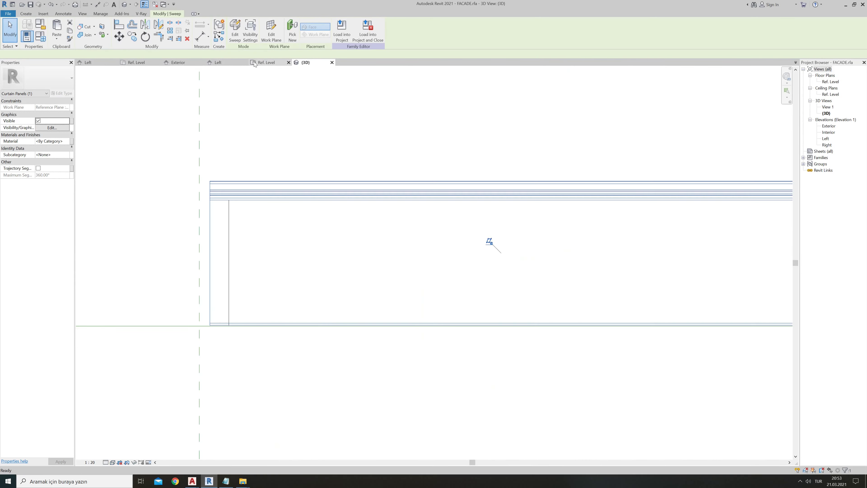
left_click(225, 278)
left_click(305, 62)
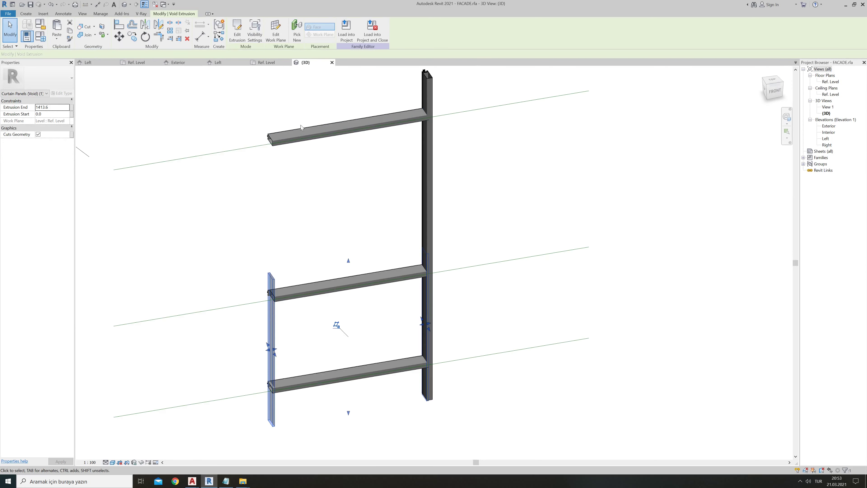
left_click_drag(346, 172, 340, 106)
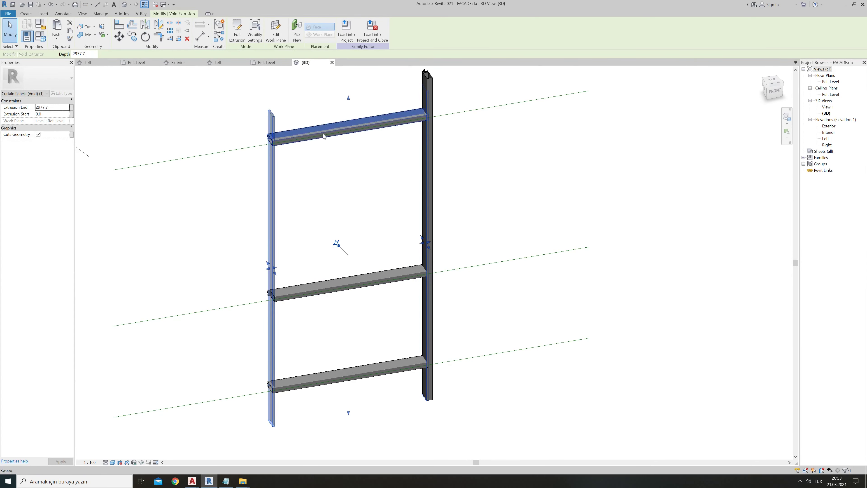
left_click(314, 206)
scroll(217, 101, "up", 2)
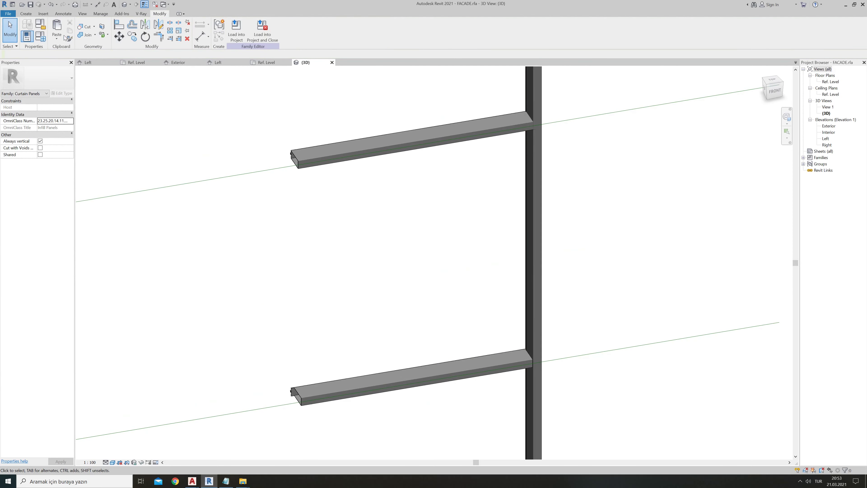
- Cut Geometry on the lower and middle transom sweeps using the void extrusion
left_click(86, 27)
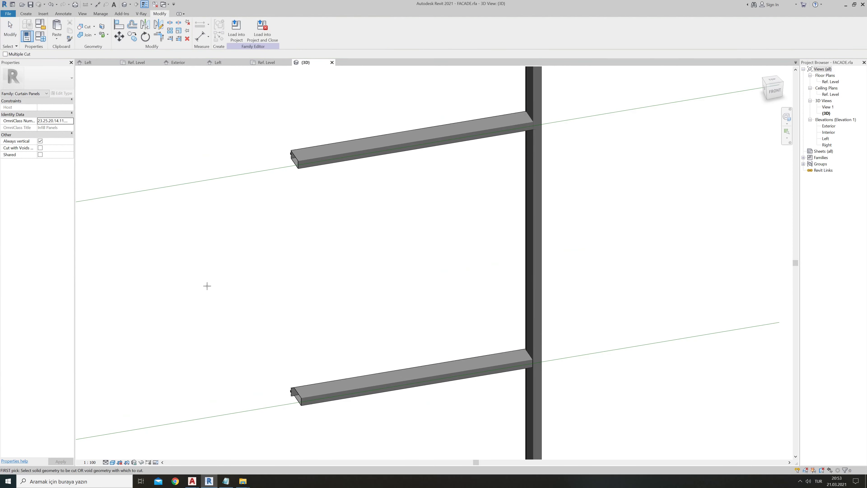
left_click(303, 405)
scroll(306, 166, "up", 2)
scroll(300, 170, "up", 2)
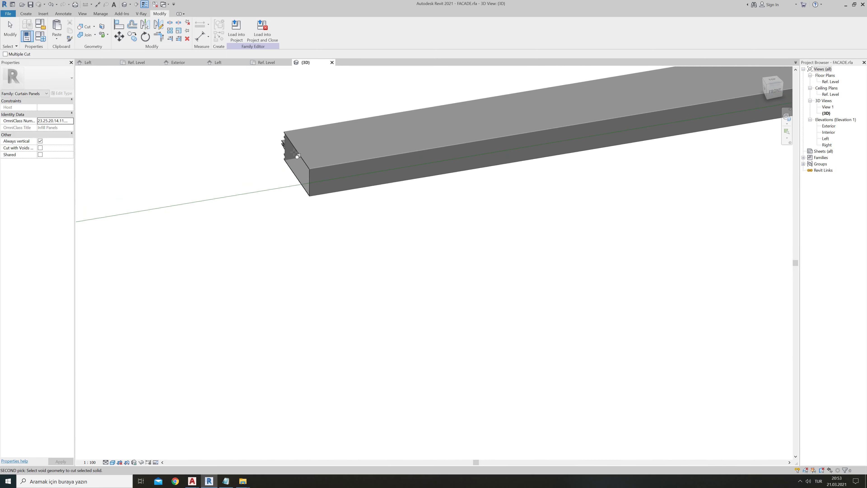
left_click(297, 178)
scroll(297, 177, "down", 2)
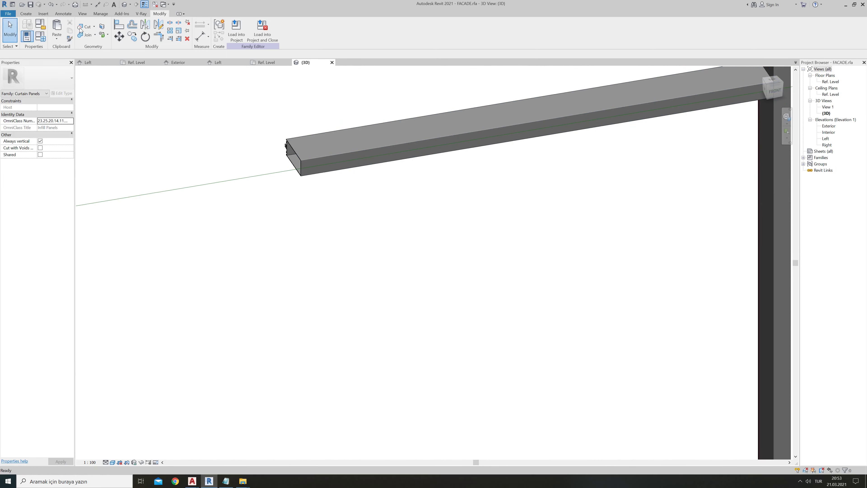
scroll(292, 196, "down", 3)
scroll(252, 328, "up", 3)
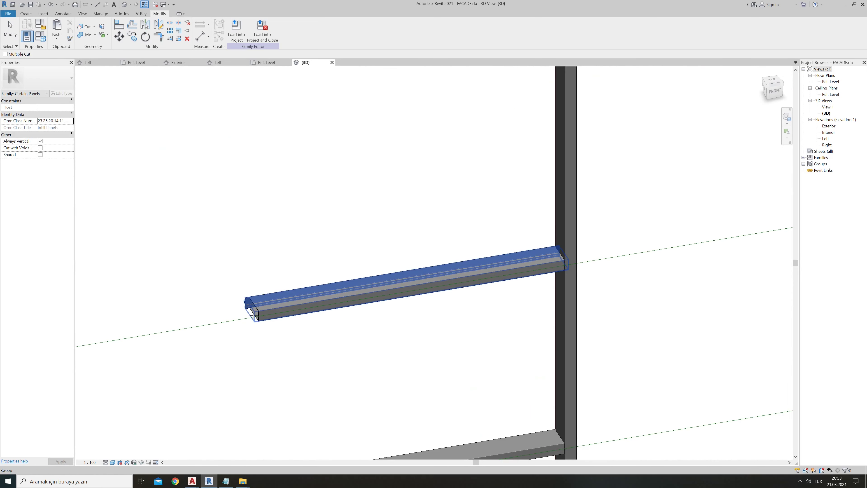
left_click(255, 318)
scroll(249, 87, "down", 3)
key("Escape")
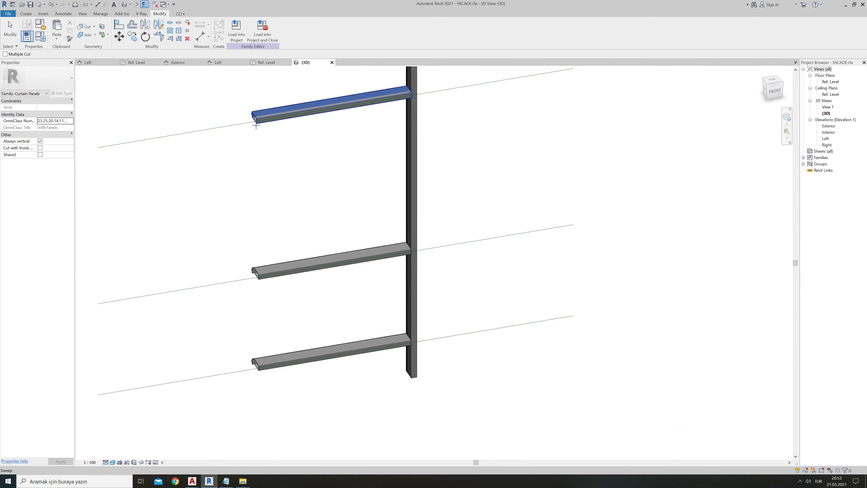
- Inspect the upper transom sweep, then show the Ref. Level floor plan
scroll(242, 137, "up", 4)
left_click(240, 141)
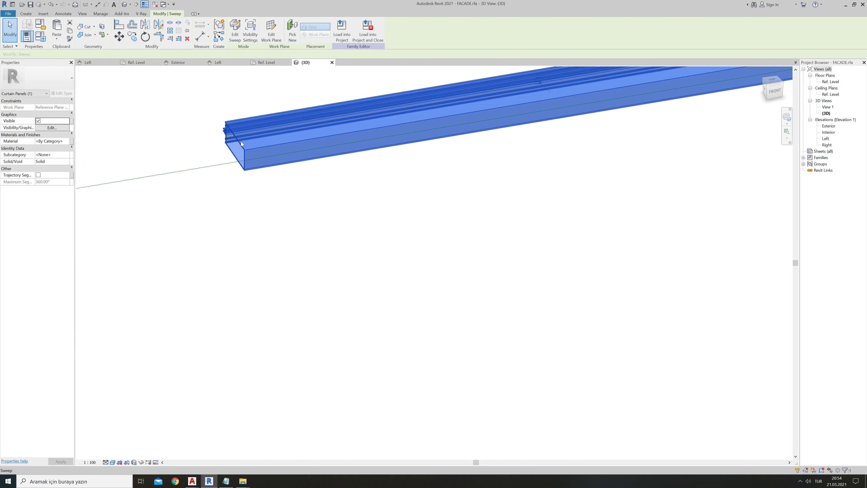
left_click(262, 63)
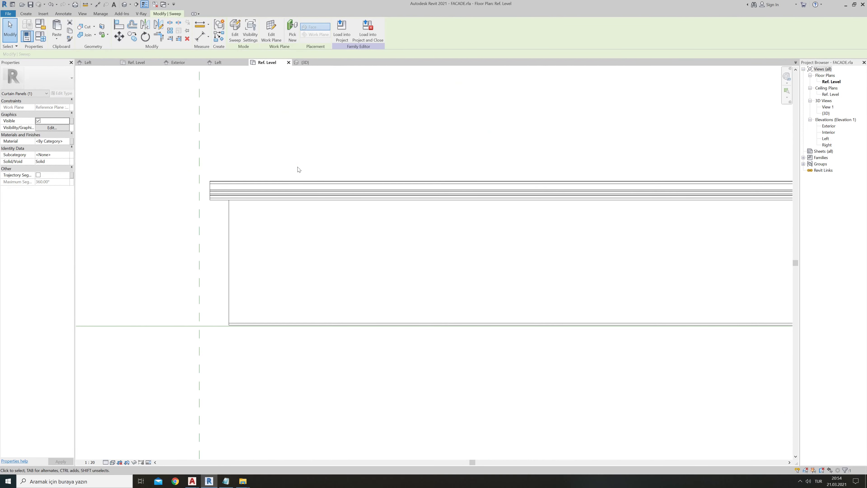
left_click(309, 63)
scroll(330, 221, "down", 4)
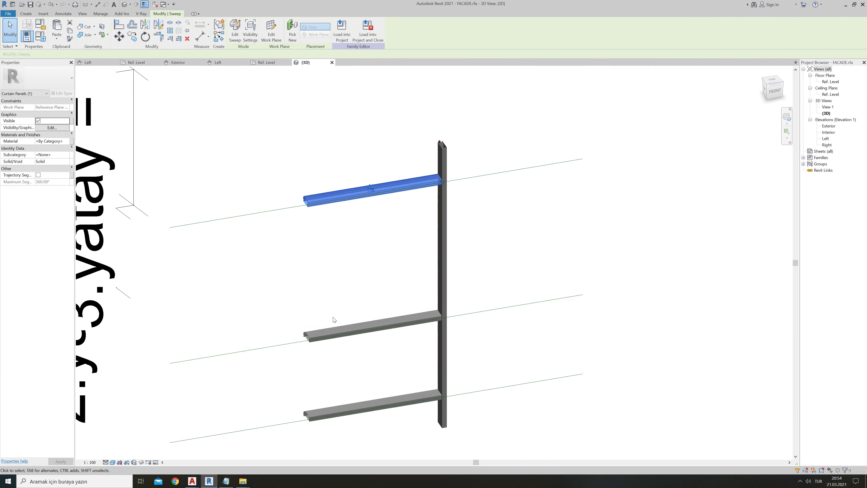
key("Escape")
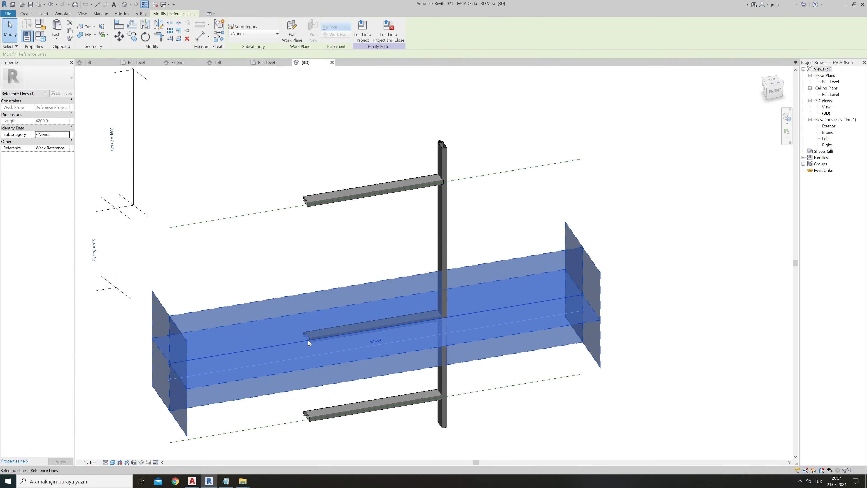
left_click(264, 63)
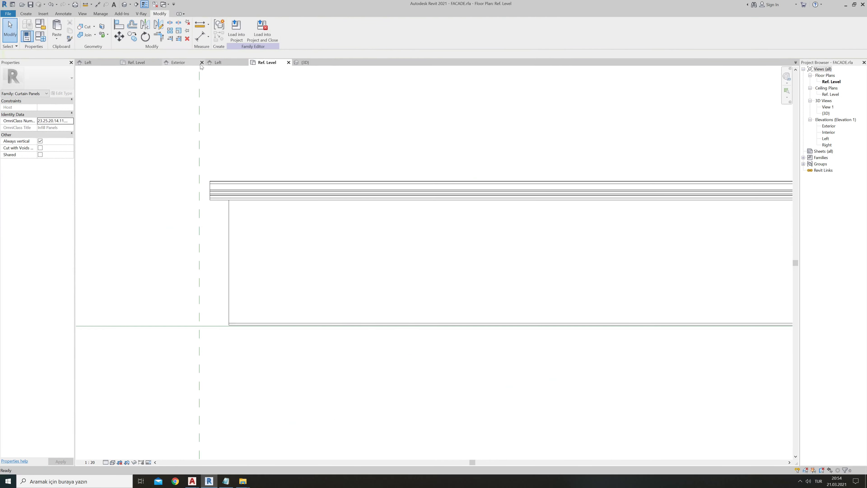
- Open the Exterior elevation and zoom to the transom sweep's right end
left_click(190, 65)
scroll(330, 268, "down", 3)
middle_click_drag(390, 376, 390, 300)
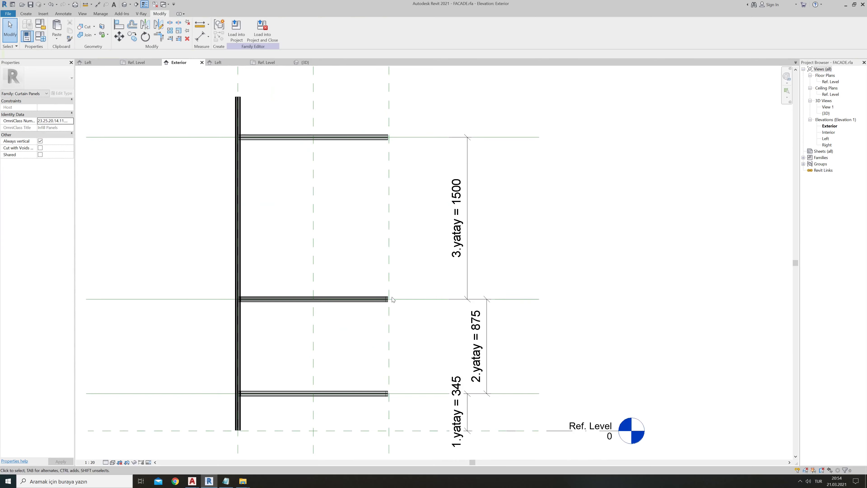
scroll(379, 293, "up", 3)
scroll(379, 294, "up", 1)
scroll(382, 296, "up", 2)
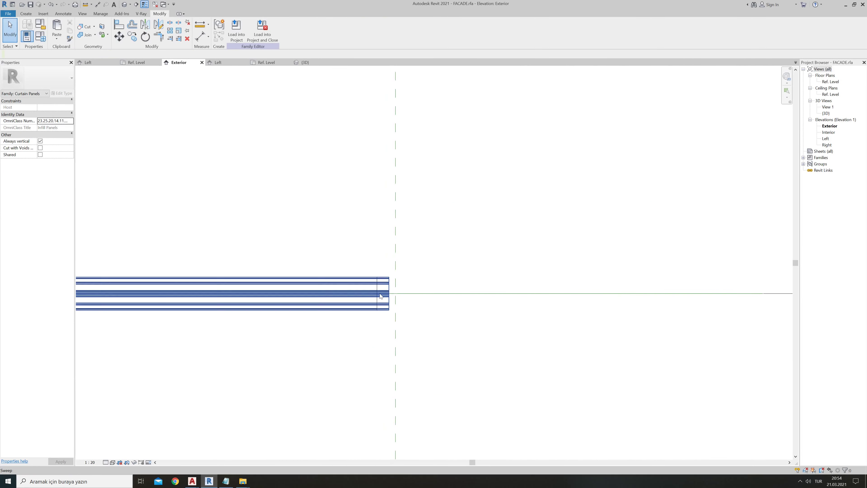
scroll(379, 294, "up", 1)
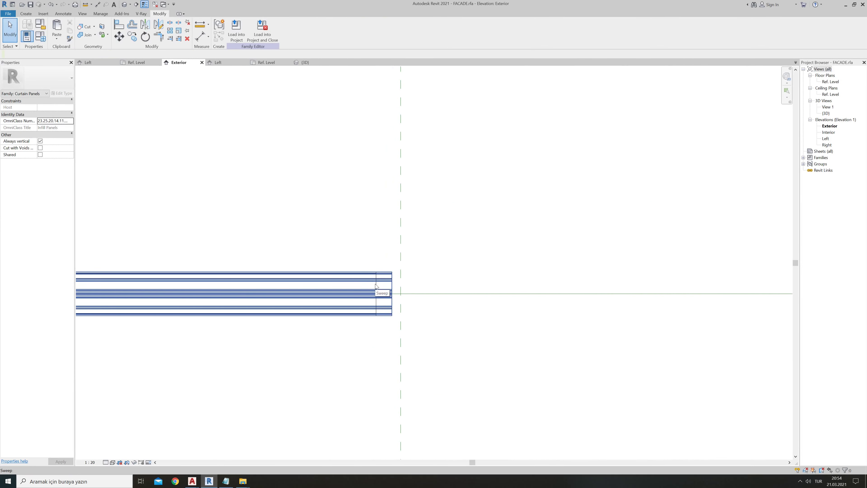
- Cut the transom sweep's end with the void extrusion using Cut Geometry
left_click(376, 306)
left_click(85, 27)
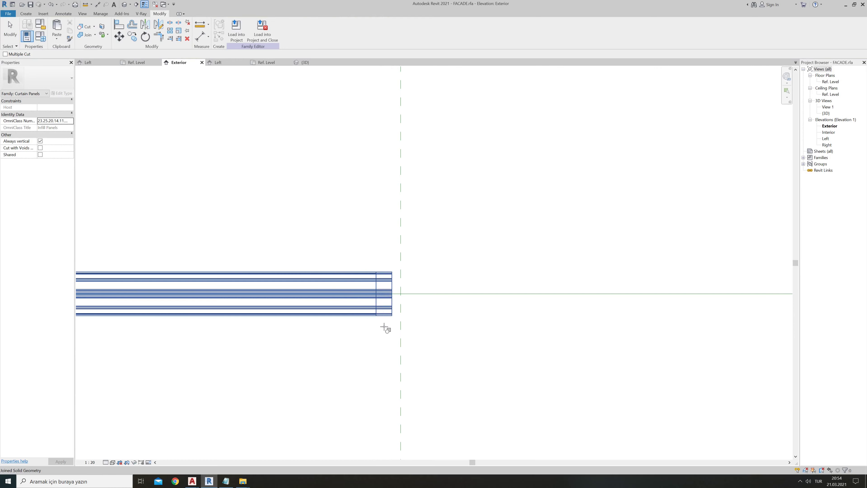
scroll(383, 325, "down", 3)
scroll(381, 324, "down", 1)
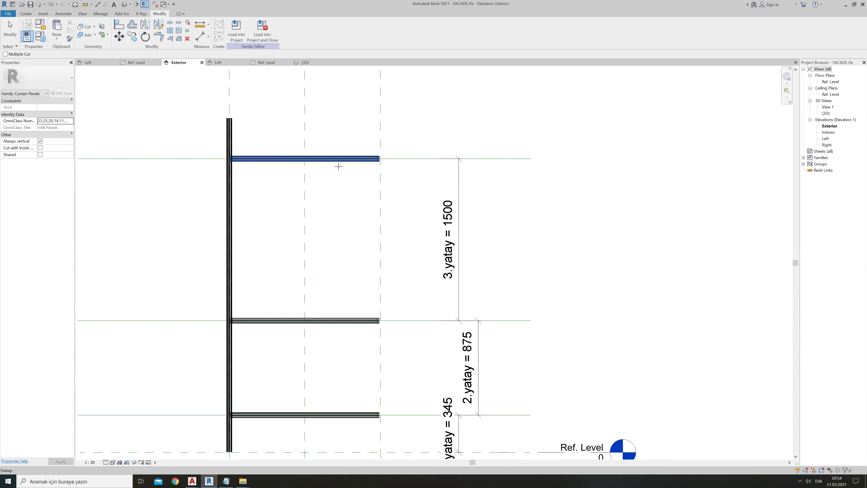
scroll(403, 148, "up", 3)
scroll(393, 152, "up", 2)
key("Escape")
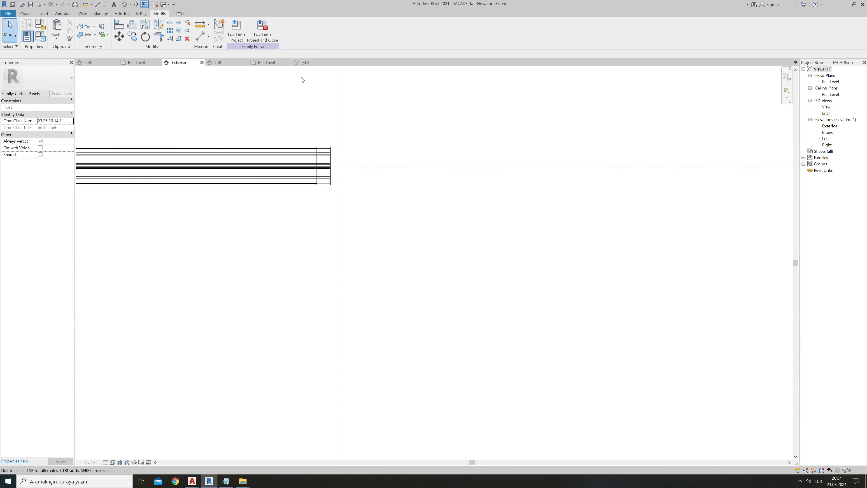
- Check the mullion and transoms in 3D, then return to the Exterior elevation
left_click(299, 64)
scroll(286, 225, "up", 4)
scroll(287, 241, "up", 2)
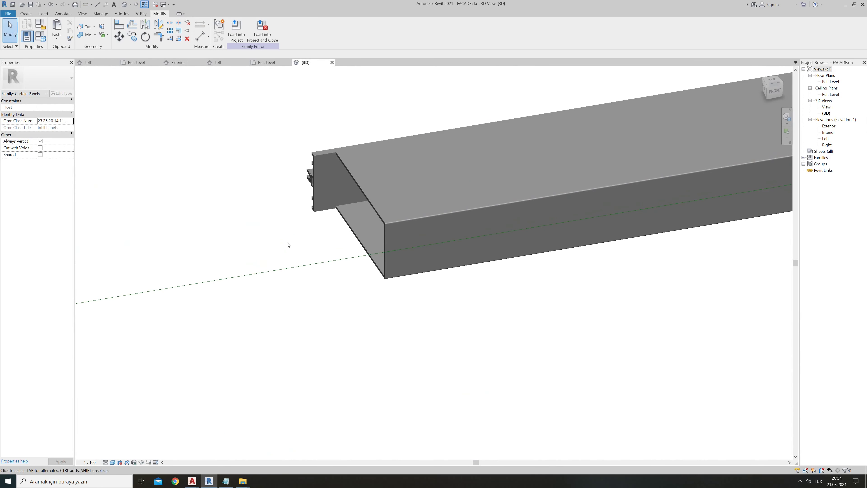
scroll(267, 245, "down", 3)
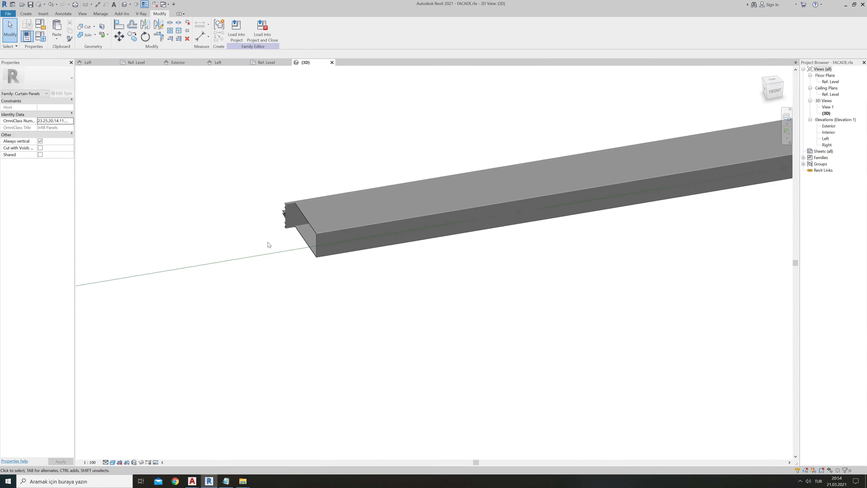
scroll(268, 246, "down", 3)
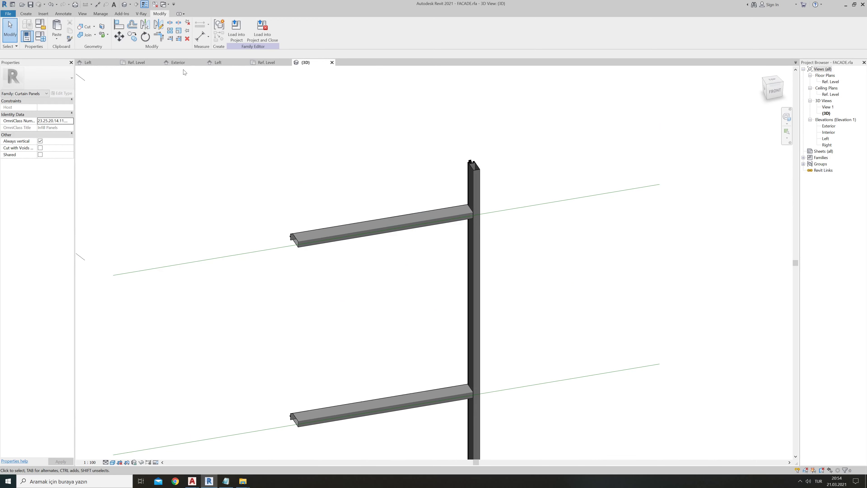
left_click(179, 63)
scroll(377, 191, "down", 3)
scroll(369, 273, "down", 3)
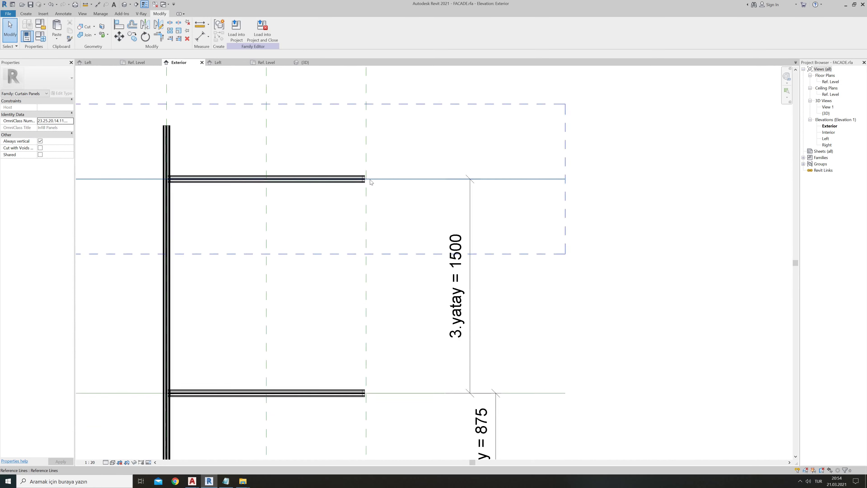
scroll(356, 336, "down", 2)
middle_click_drag(356, 337, 329, 249)
scroll(326, 267, "up", 2)
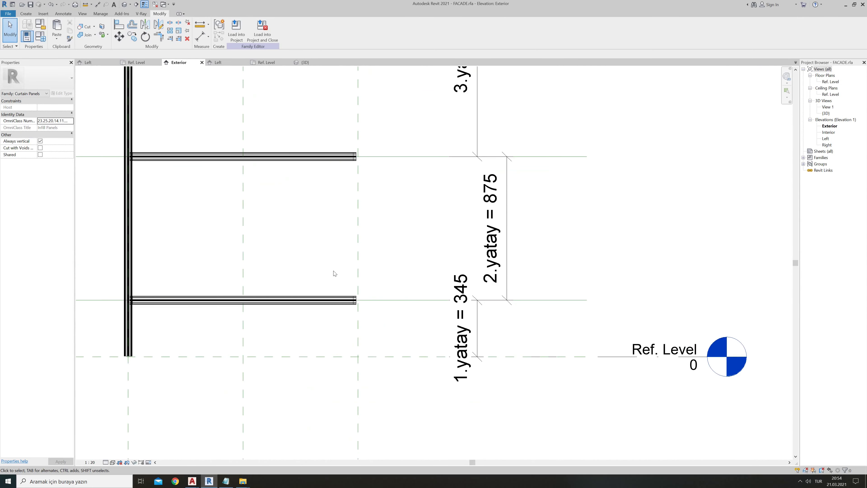
scroll(335, 273, "up", 2)
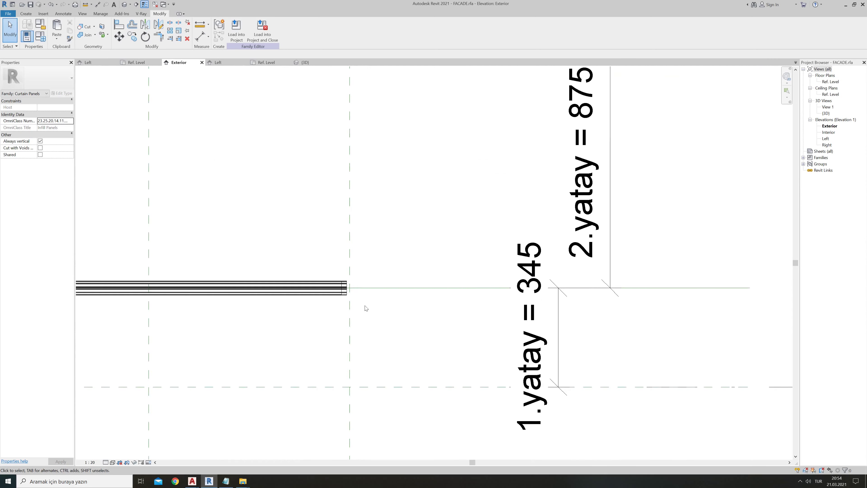
scroll(362, 295, "up", 3)
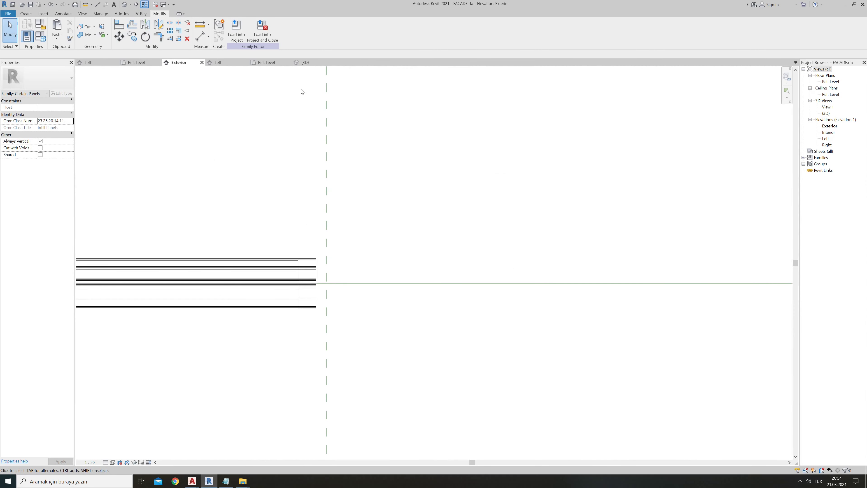
middle_click_drag(278, 239, 410, 235)
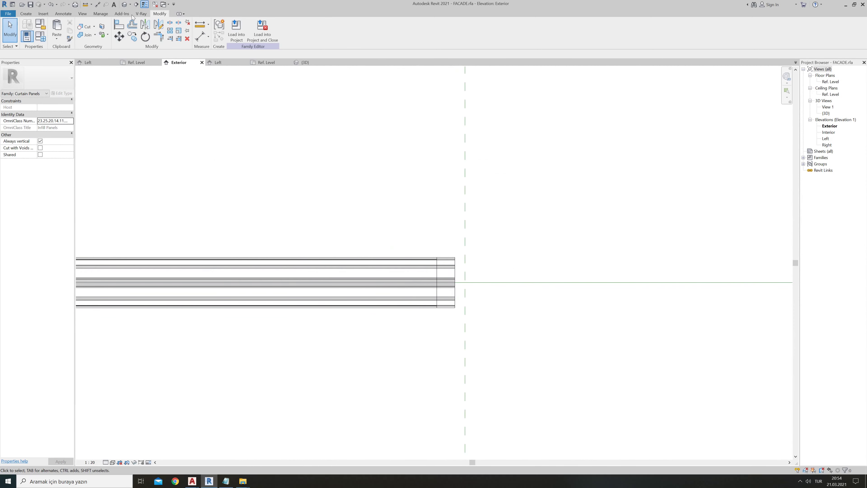
left_click(26, 14)
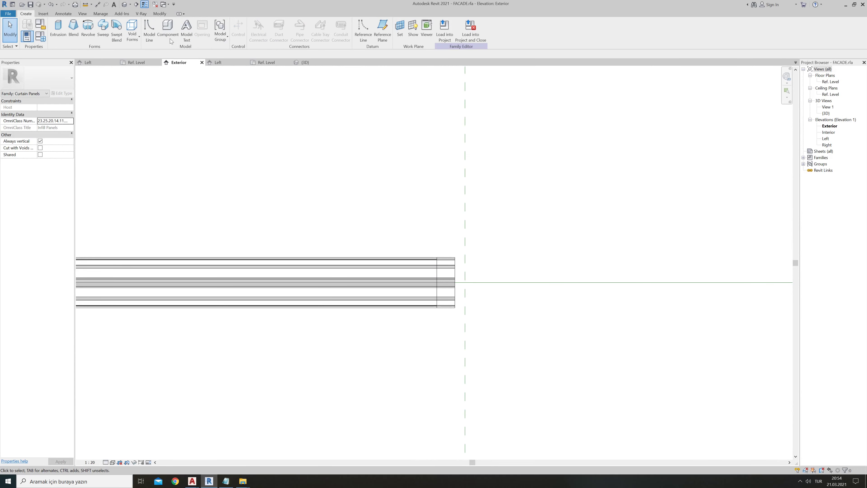
mouse_move(182, 113)
middle_mouse_down()
mouse_move(292, 161)
mouse_move(353, 283)
middle_mouse_up()
scroll(293, 161, "down", 3)
scroll(353, 283, "down", 1)
scroll(358, 260, "down", 2)
scroll(369, 184, "up", 2)
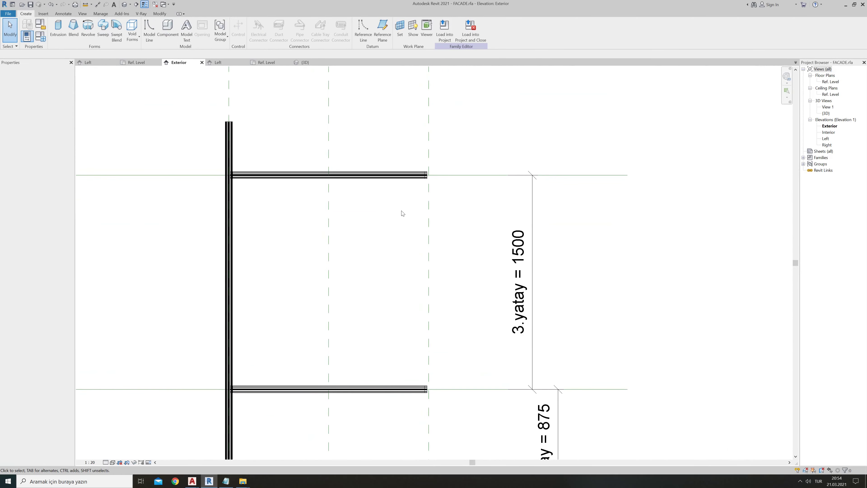
left_click(458, 176)
left_click_drag(470, 261, 469, 255)
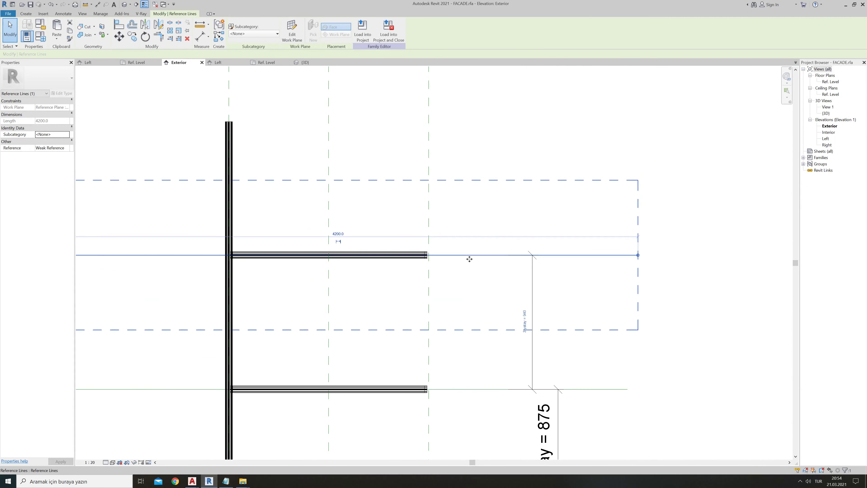
left_click(482, 353)
key("ctrl+z")
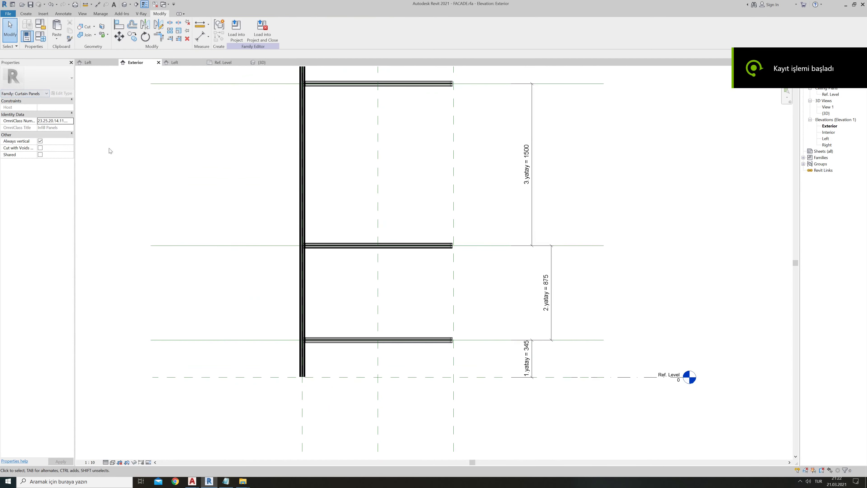
- Start a new sweep and sketch a horizontal line for its path
left_click(23, 14)
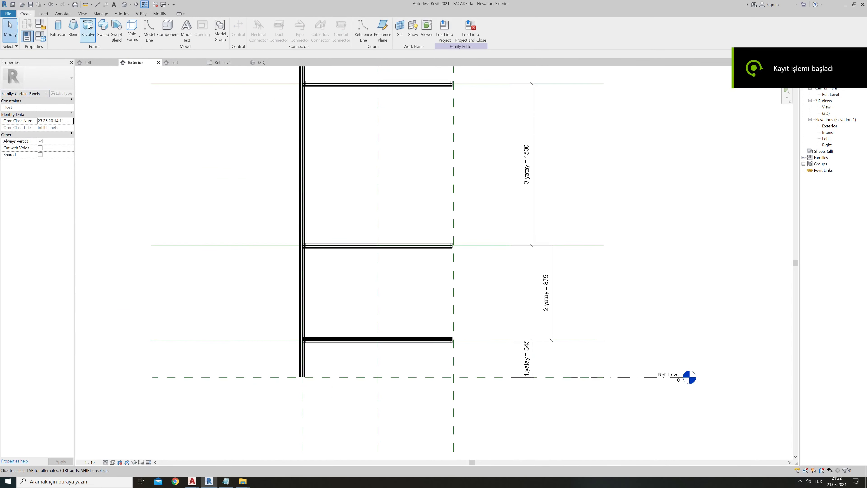
left_click(103, 27)
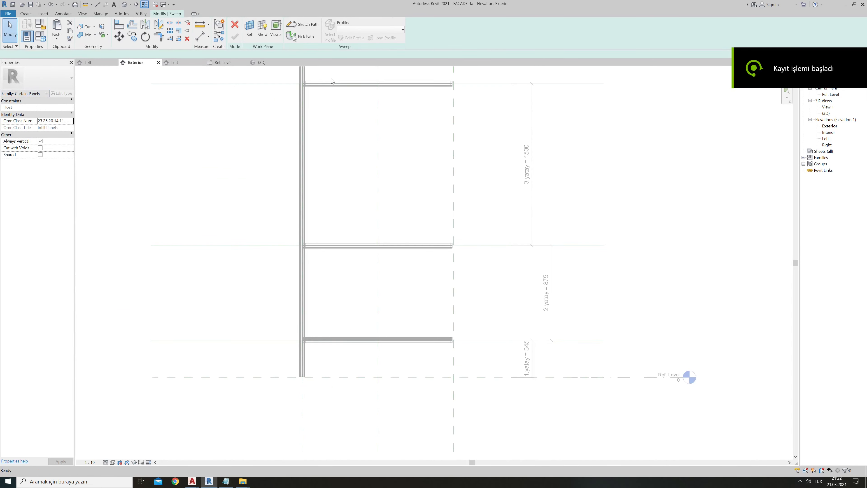
left_click(290, 24)
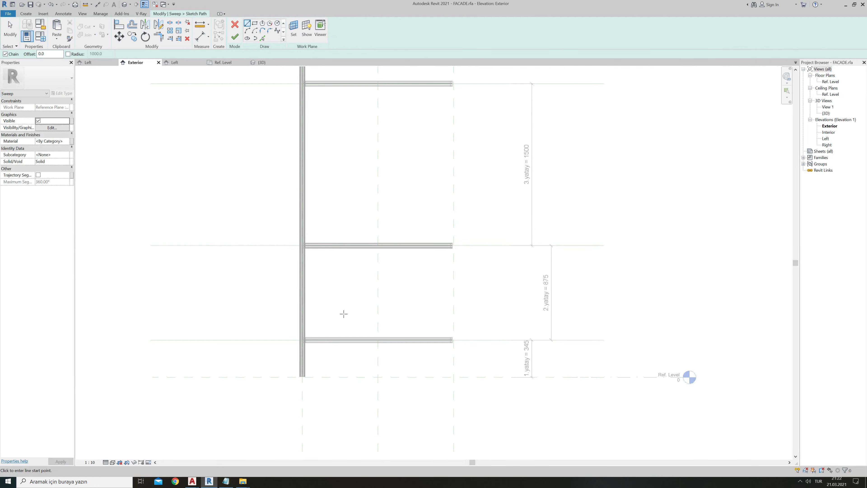
left_click(444, 313)
key("Escape")
key("Escape")
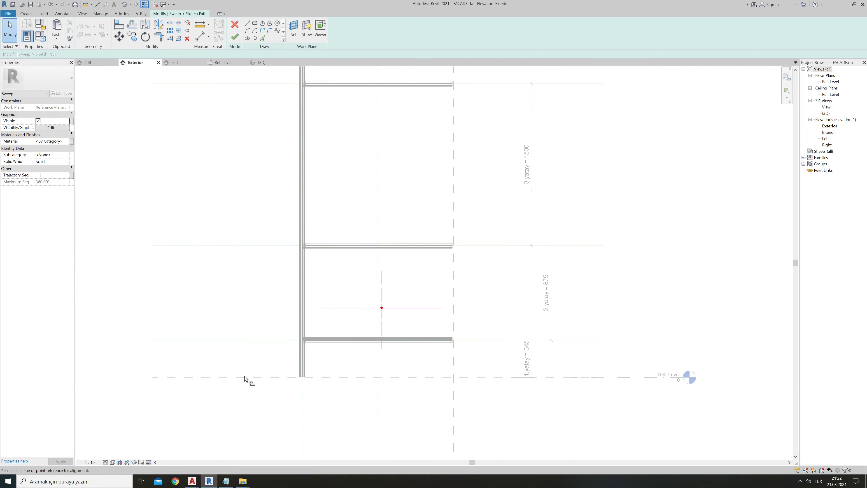
- Align the sweep path line onto the bottom transom reference line
left_click(118, 28)
left_click(337, 309)
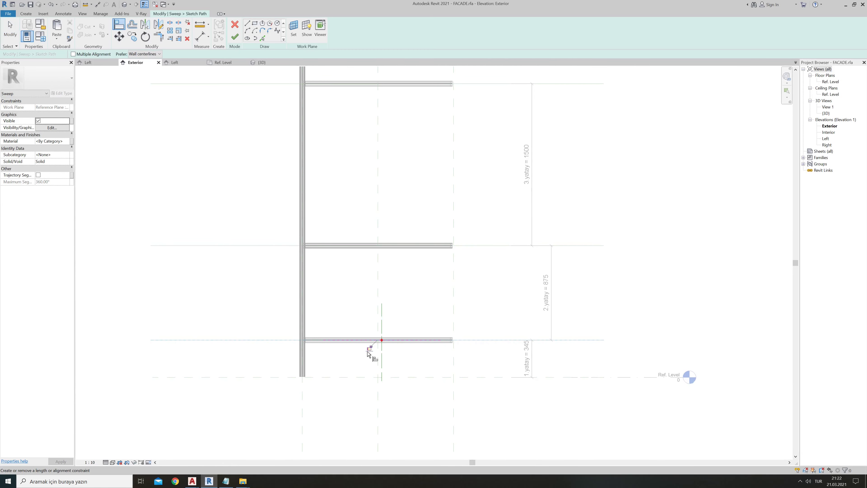
scroll(362, 358, "up", 3)
scroll(259, 345, "up", 1)
scroll(242, 321, "up", 2)
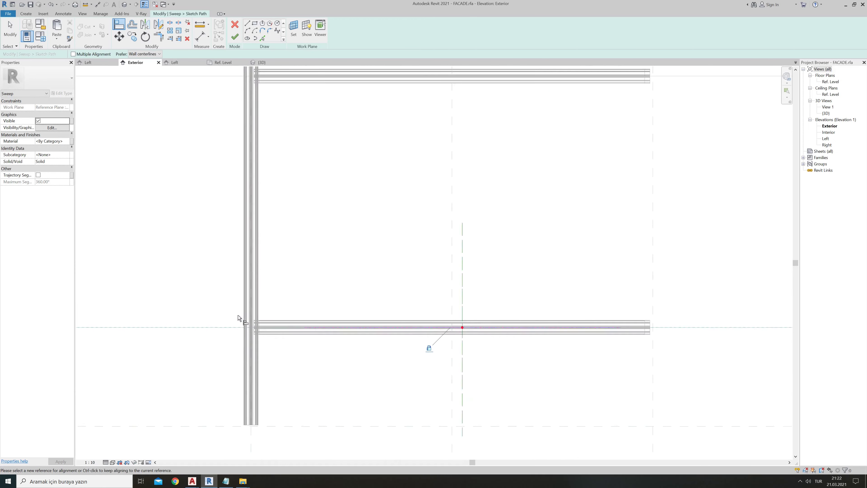
scroll(263, 330, "up", 4)
scroll(239, 311, "up", 2)
scroll(215, 290, "up", 2)
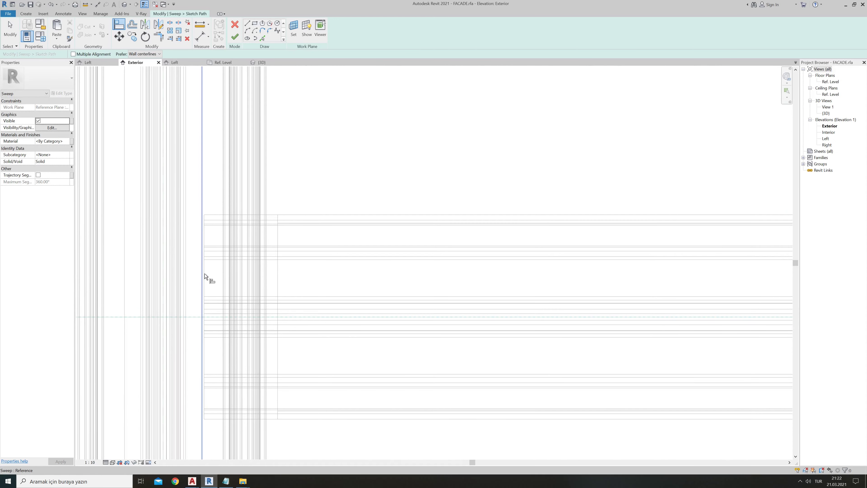
left_click(207, 276)
scroll(468, 345, "down", 5)
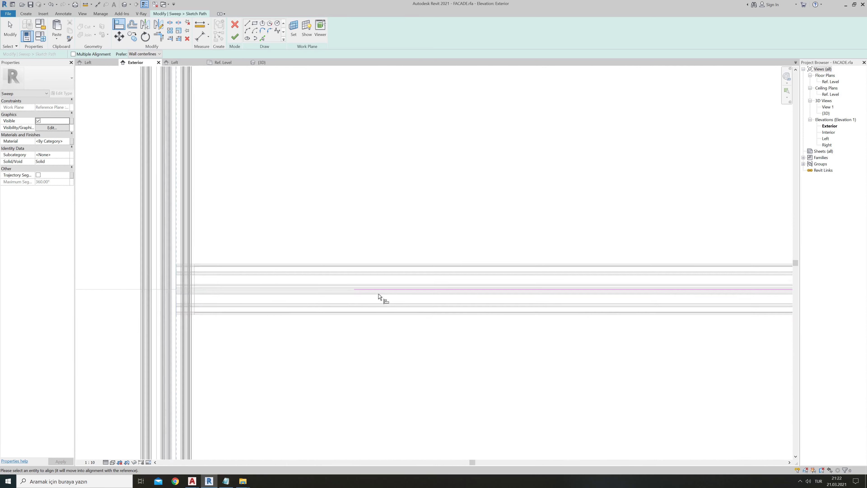
scroll(335, 289, "up", 5)
left_click(335, 289)
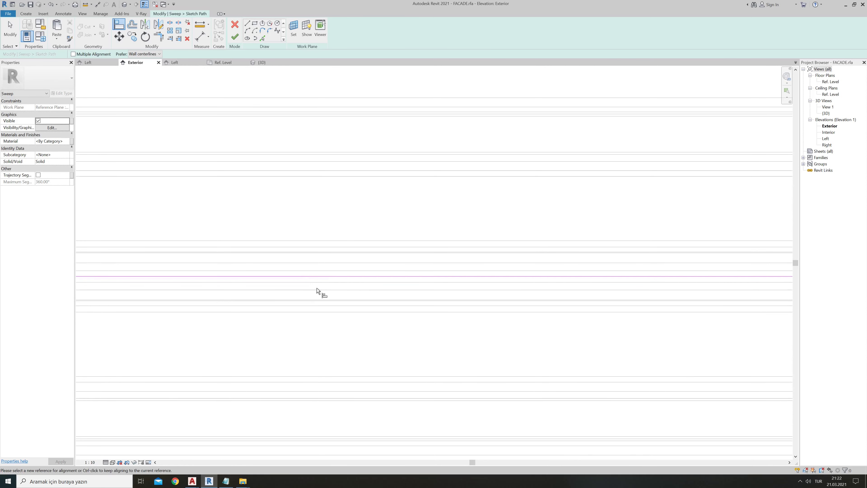
- Align the path's end to the right edge and finish the sweep path
scroll(310, 301, "down", 2)
scroll(310, 301, "down", 2)
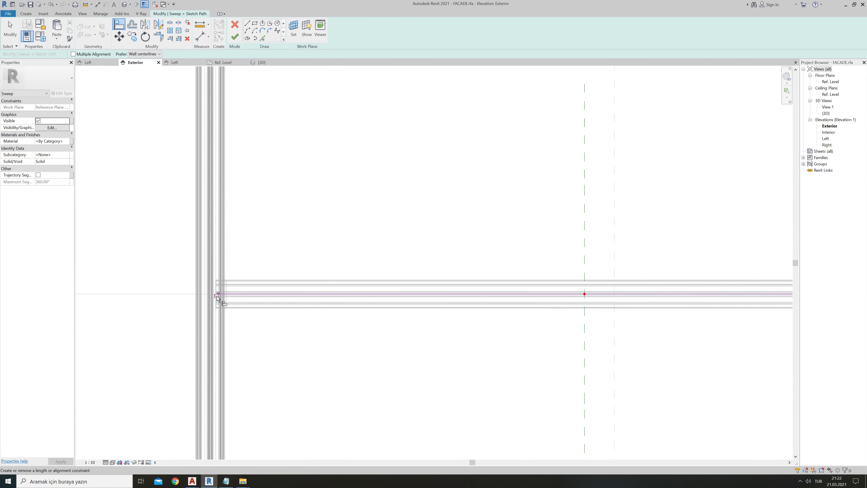
scroll(135, 326, "down", 3)
scroll(407, 325, "up", 3)
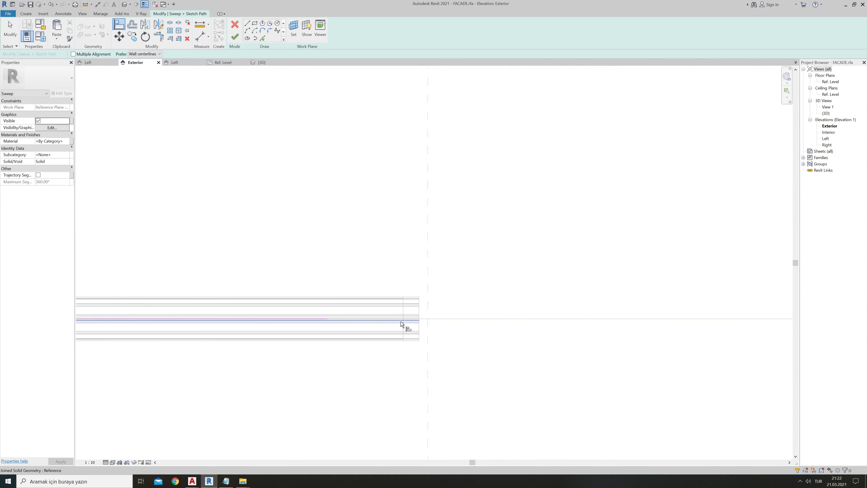
scroll(440, 304, "up", 2)
left_click(441, 303)
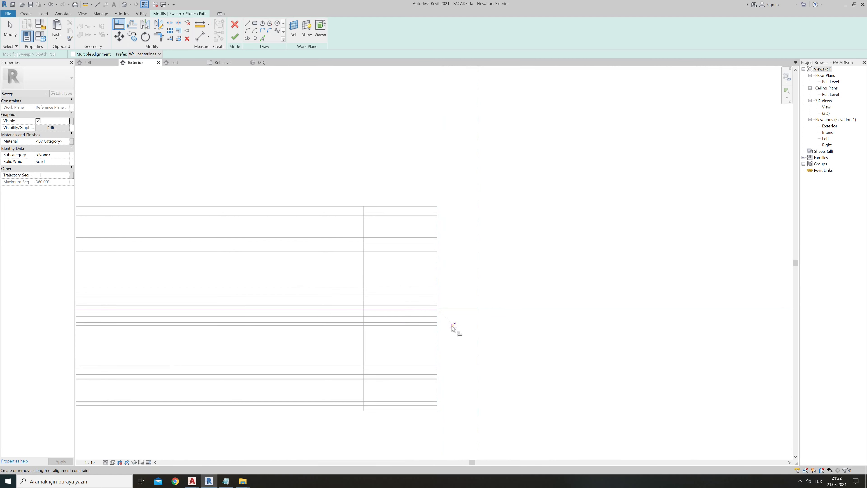
scroll(441, 327, "down", 3)
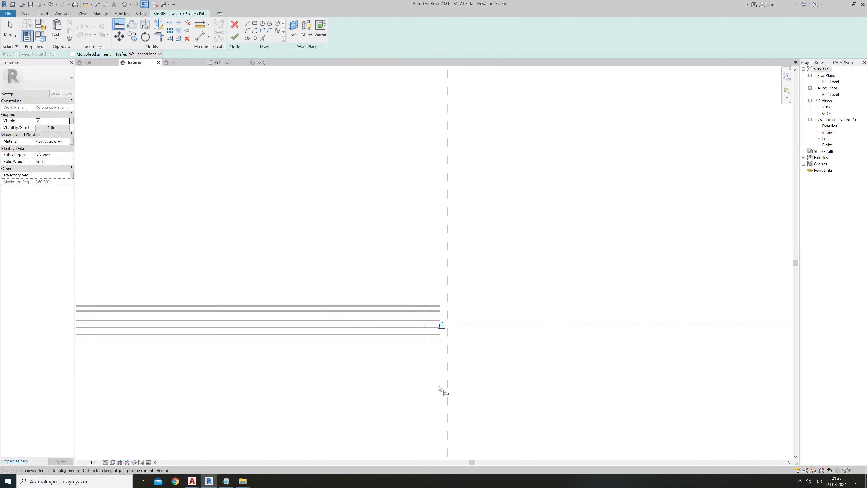
left_click(235, 36)
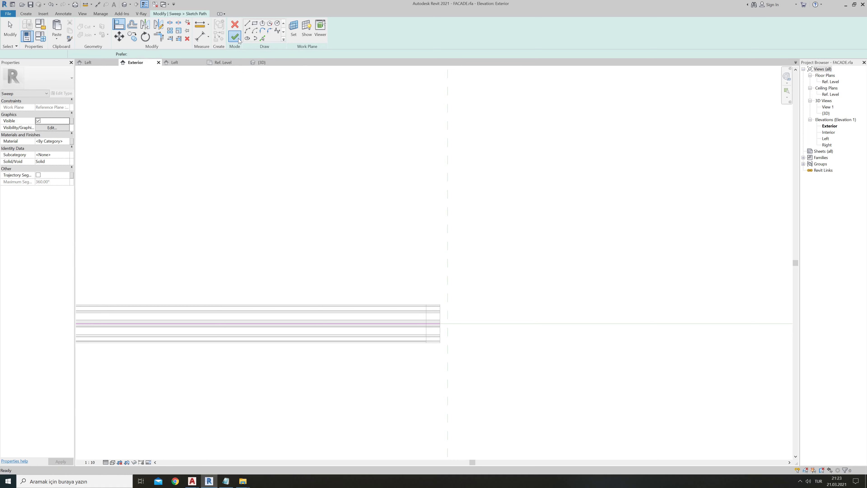
- Open the profile sketch in Elevation: Left and select the left profile outline in Family7
left_click(361, 37)
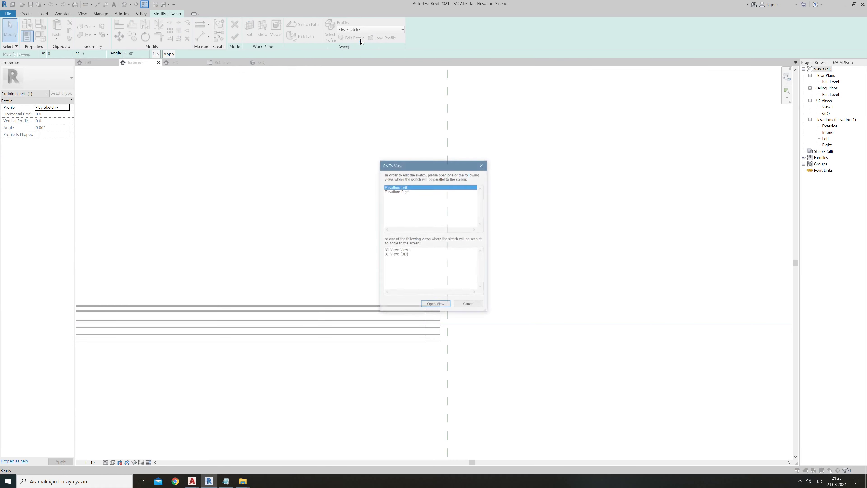
left_click(446, 306)
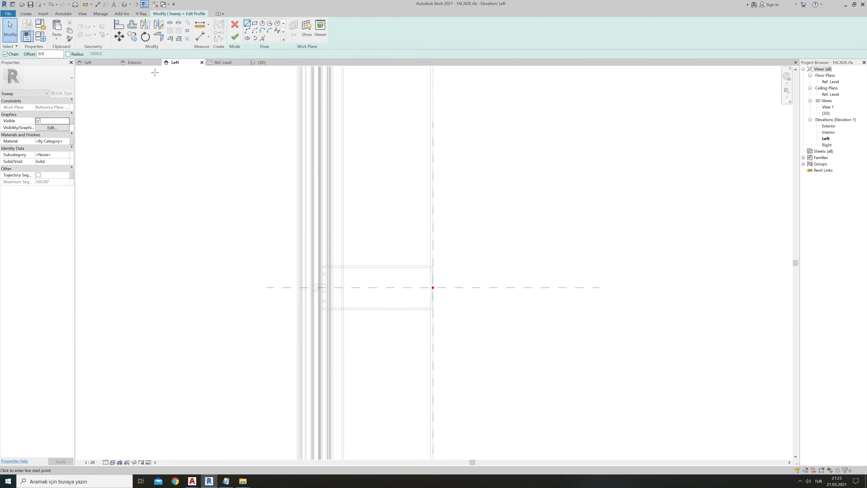
left_click(89, 62)
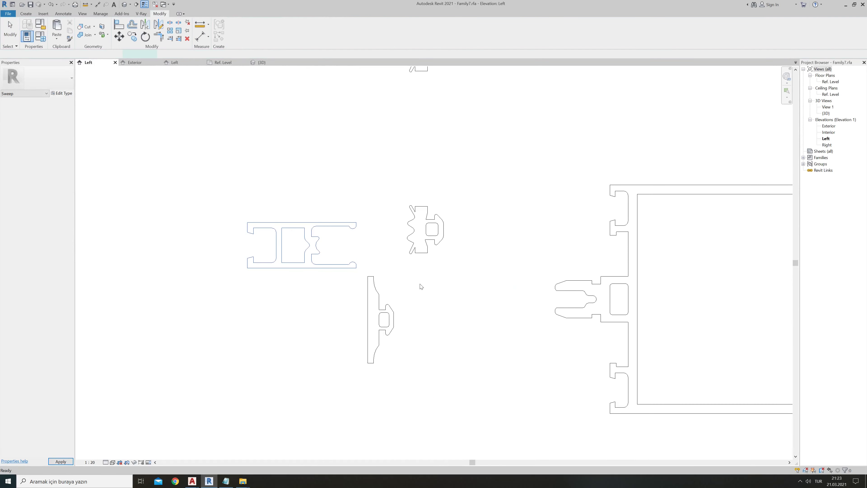
left_click_drag(225, 206, 334, 279)
left_click_drag(363, 286, 363, 286)
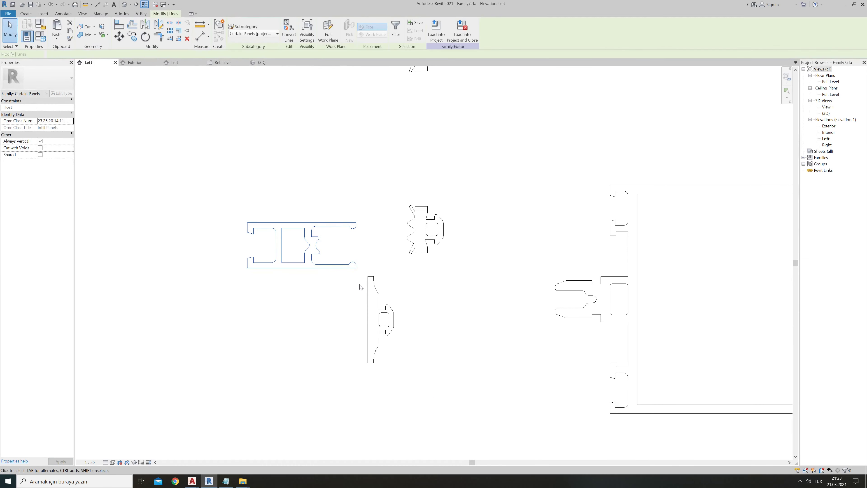
- Paste the copied Family7 profile outline into the Left elevation profile sketch
left_click(261, 62)
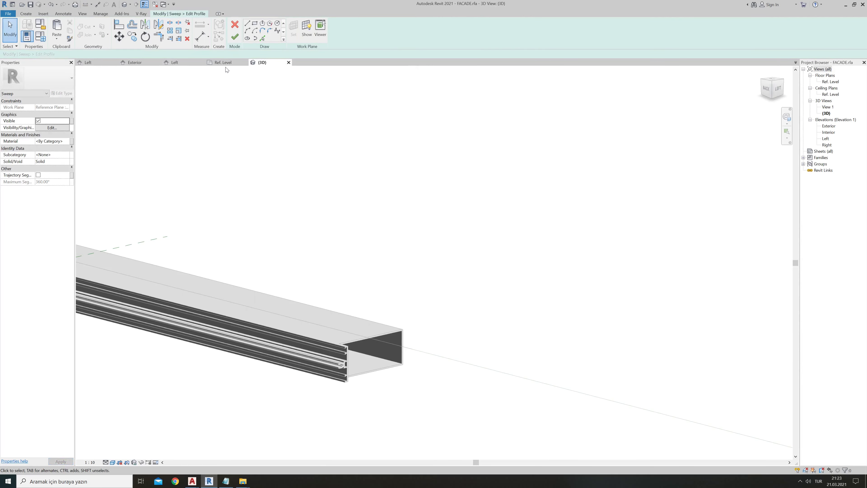
left_click(173, 62)
scroll(365, 338, "up", 2)
scroll(325, 300, "up", 1)
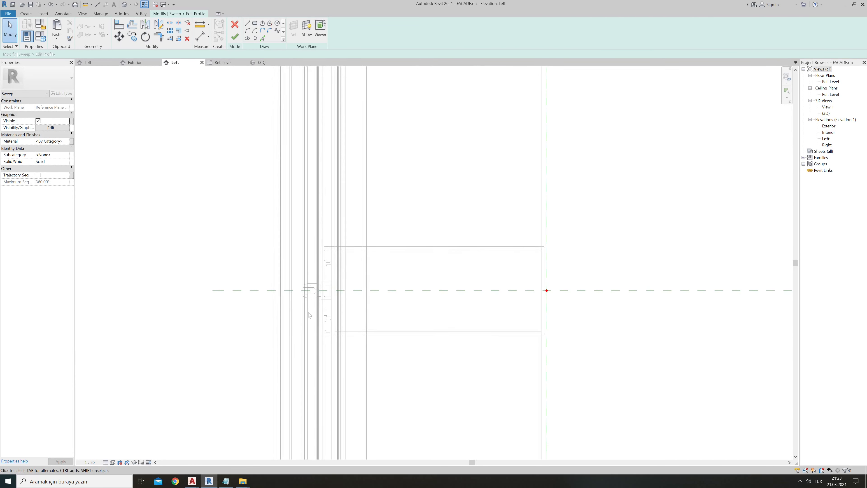
scroll(379, 280, "down", 2)
scroll(384, 276, "down", 2)
scroll(369, 286, "up", 1)
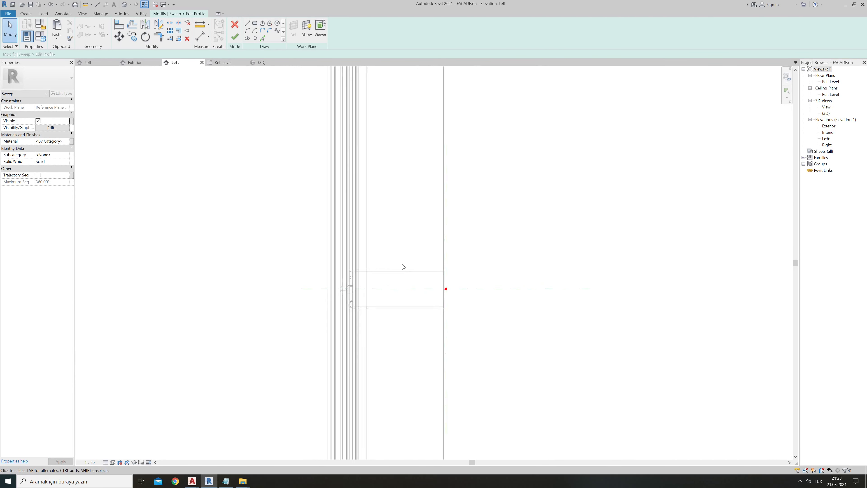
scroll(370, 287, "up", 2)
scroll(369, 286, "up", 1)
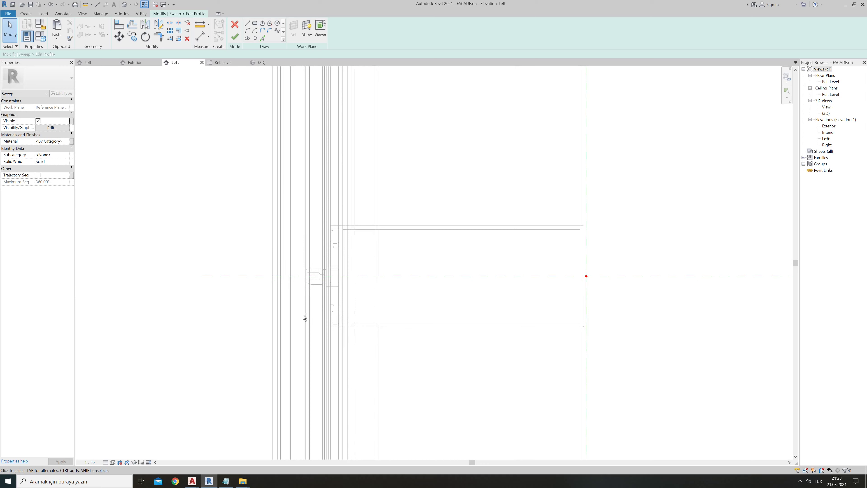
key("ctrl+v")
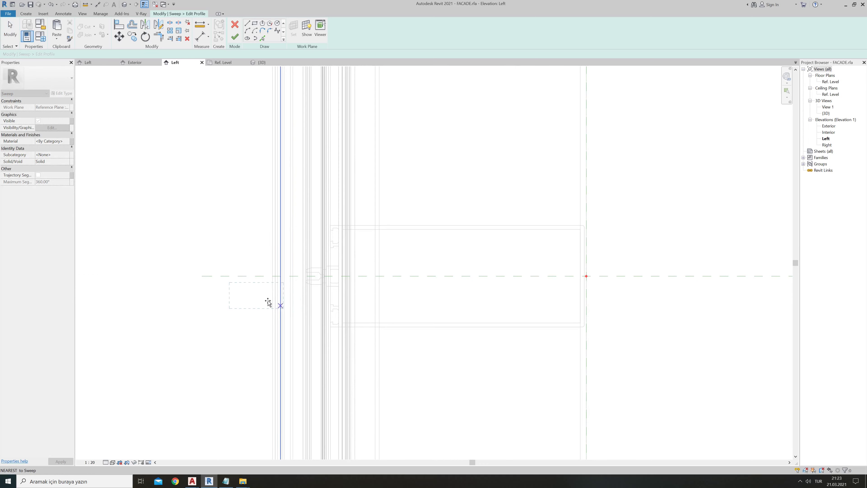
left_click(246, 262)
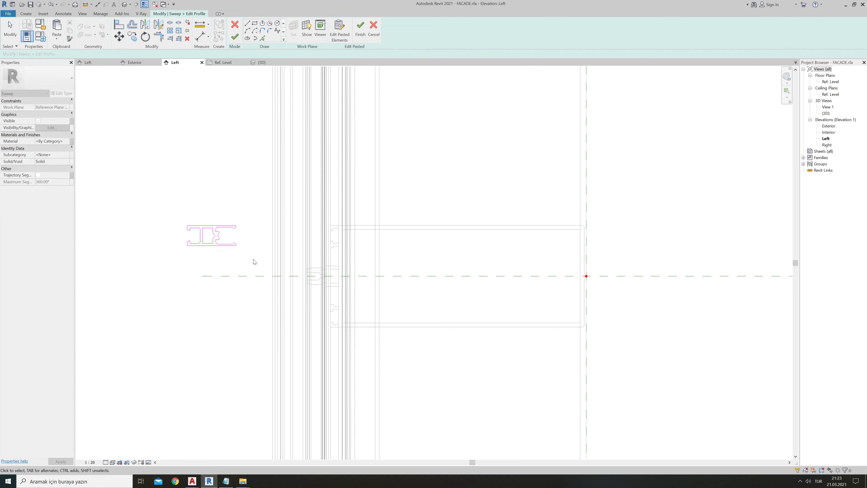
- Move the pasted profile onto the snapped endpoint at the reference planes
left_click(119, 36)
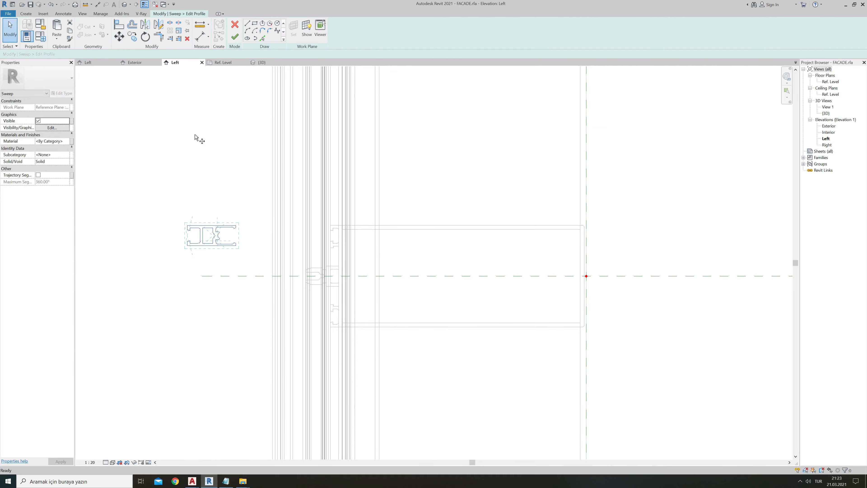
scroll(239, 228, "up", 2)
scroll(236, 227, "up", 1)
left_click(236, 227)
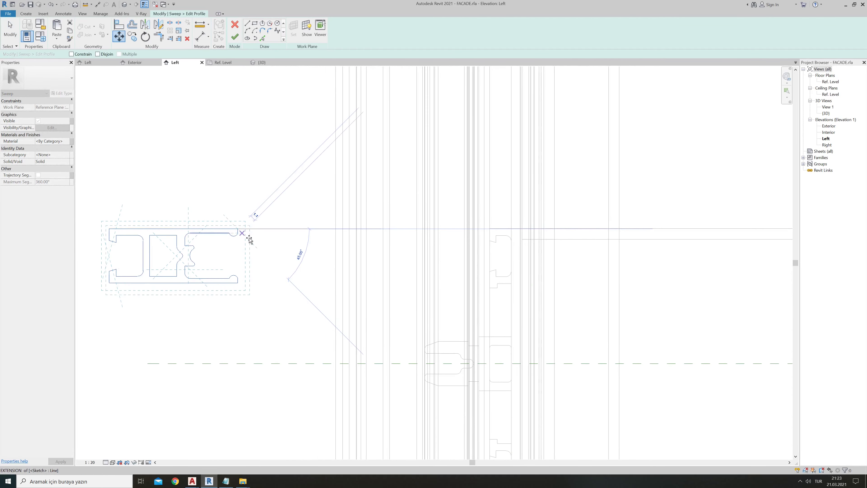
scroll(474, 333, "up", 3)
scroll(493, 347, "up", 2)
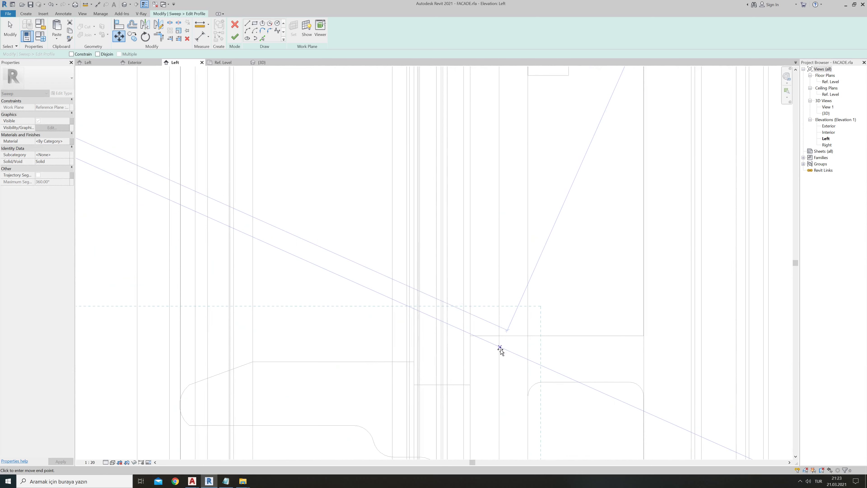
scroll(478, 342, "up", 2)
left_click(422, 318)
scroll(415, 280, "down", 2)
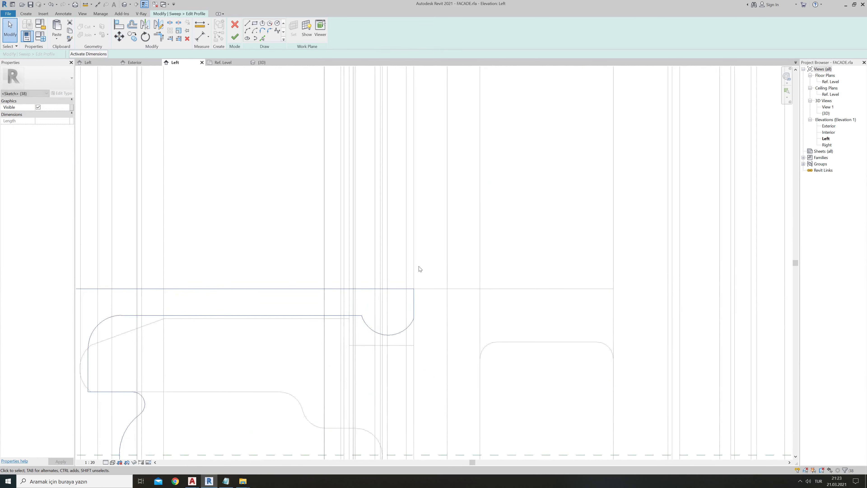
scroll(416, 268, "down", 2)
scroll(414, 272, "down", 2)
- Shift the profile left onto the vertical reference line and finish the sweep
left_click_drag(194, 233, 498, 368)
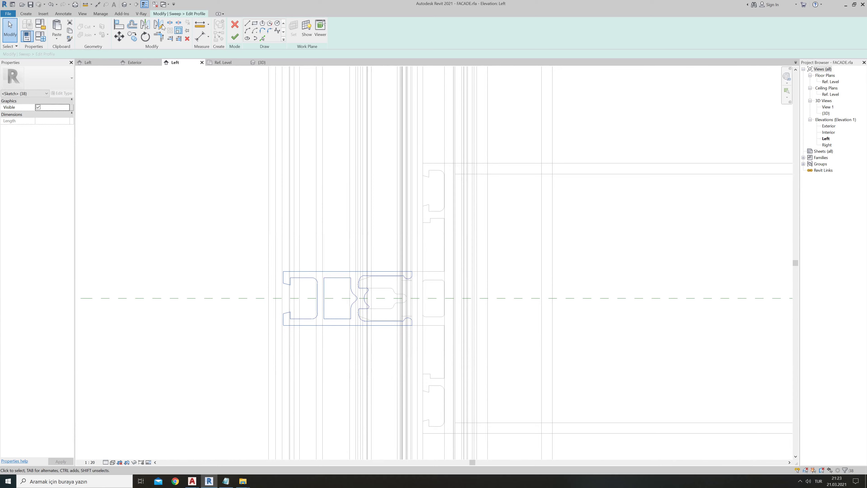
left_click(119, 36)
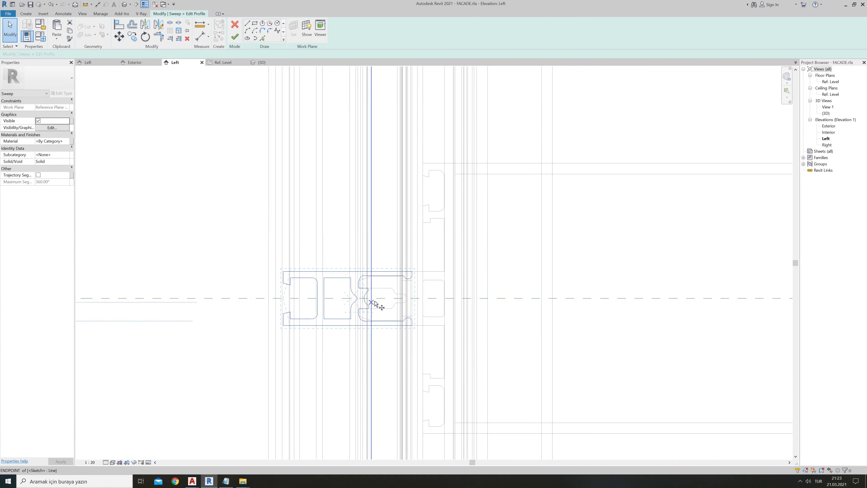
scroll(341, 290, "up", 3)
scroll(334, 266, "up", 2)
left_click(343, 255)
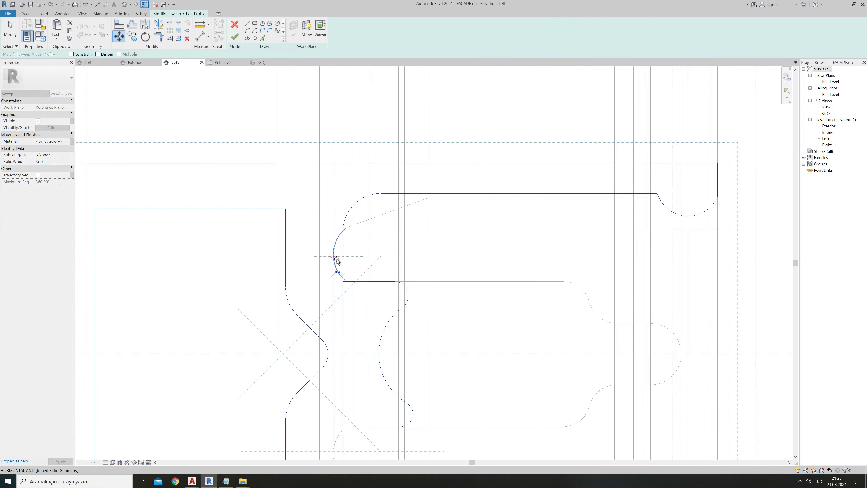
left_click(333, 255)
scroll(312, 291, "down", 4)
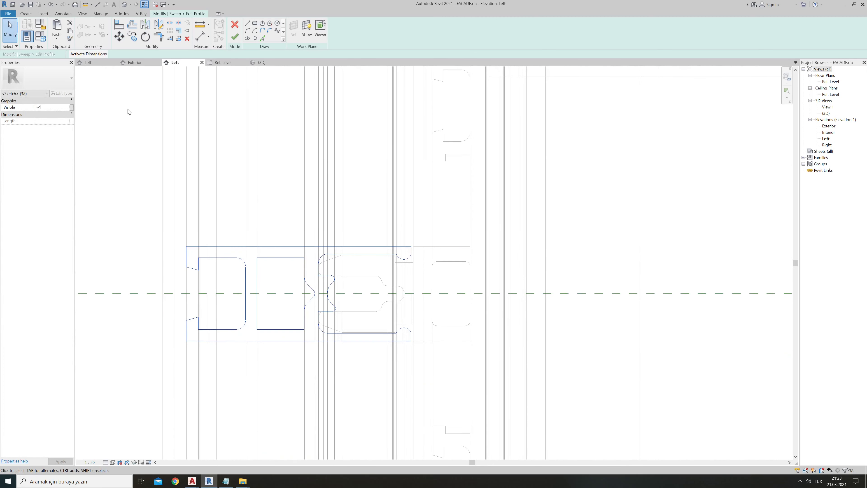
left_click(234, 40)
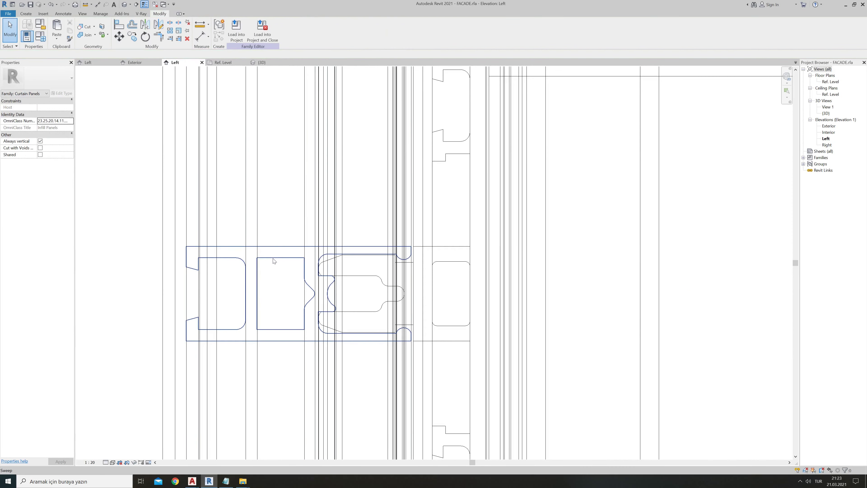
left_click(271, 258)
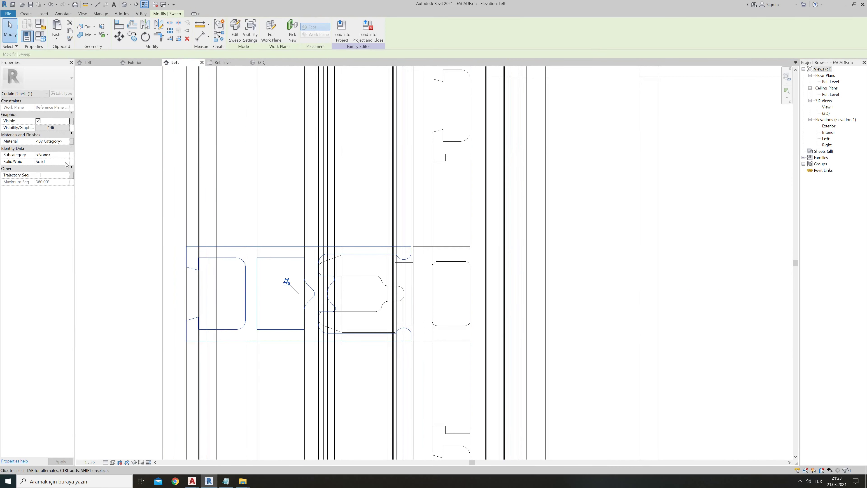
- Associate the sweep's material with the plastic material family parameter
left_click(72, 141)
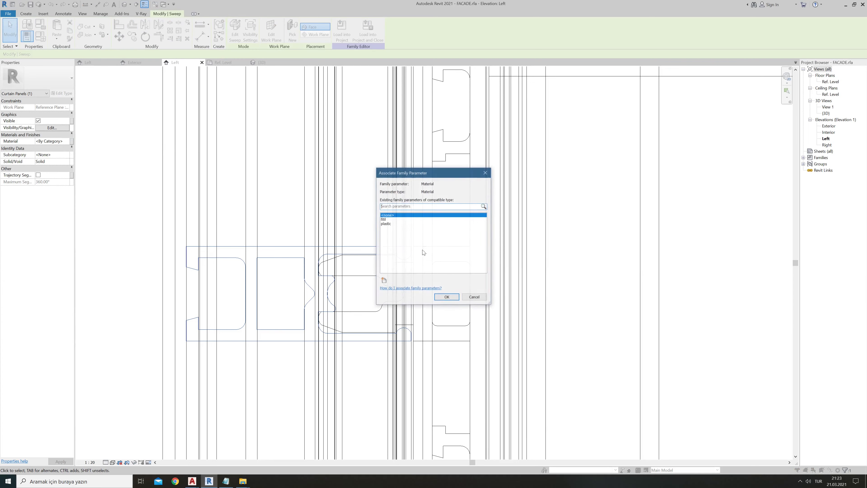
left_click(389, 223)
left_click(447, 297)
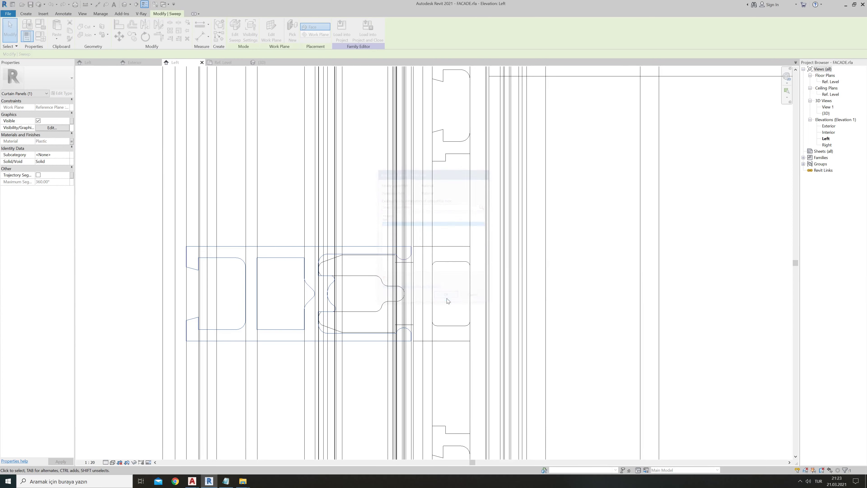
left_click(293, 294)
scroll(348, 324, "down", 3)
key("Escape")
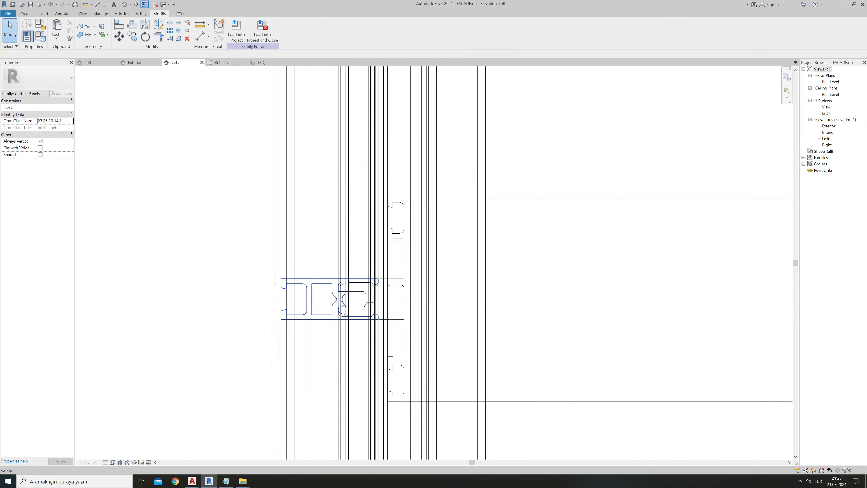
- Switch to the Exterior elevation and pan to the middle transom and its 1500 dimension
scroll(325, 325, "down", 2)
scroll(321, 318, "down", 2)
scroll(318, 313, "down", 2)
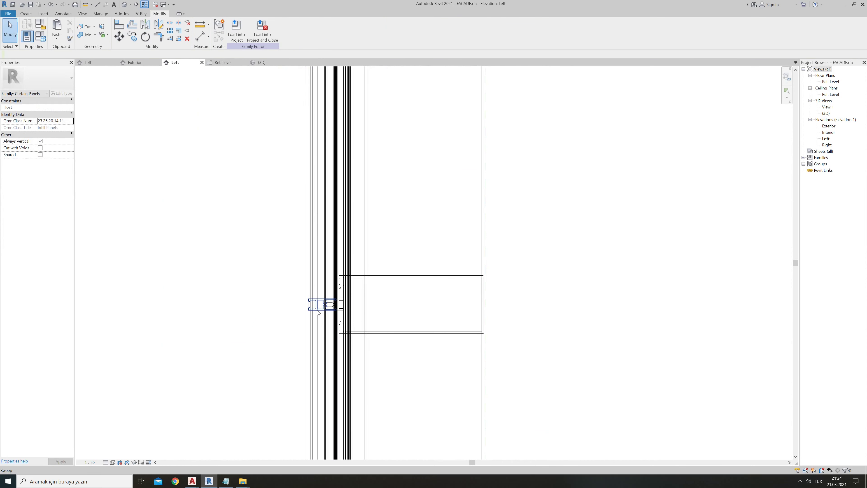
scroll(318, 312, "down", 2)
middle_click_drag(391, 297, 364, 373)
scroll(348, 362, "down", 2)
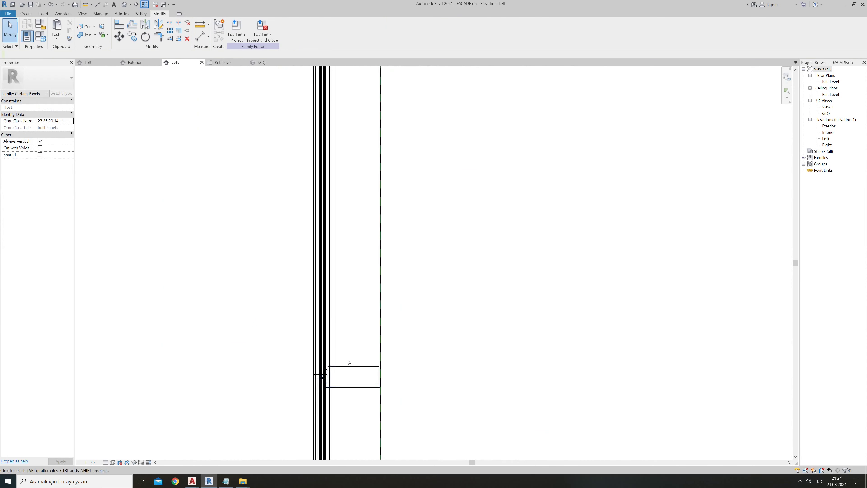
scroll(348, 362, "down", 3)
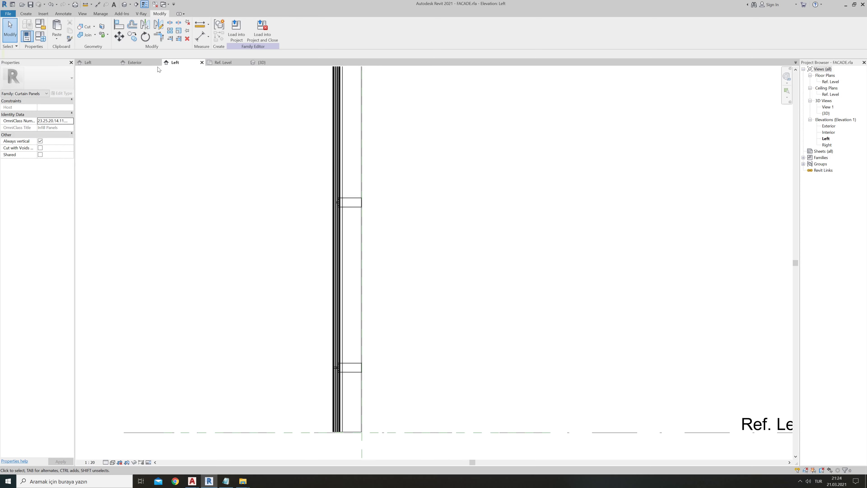
left_click(135, 62)
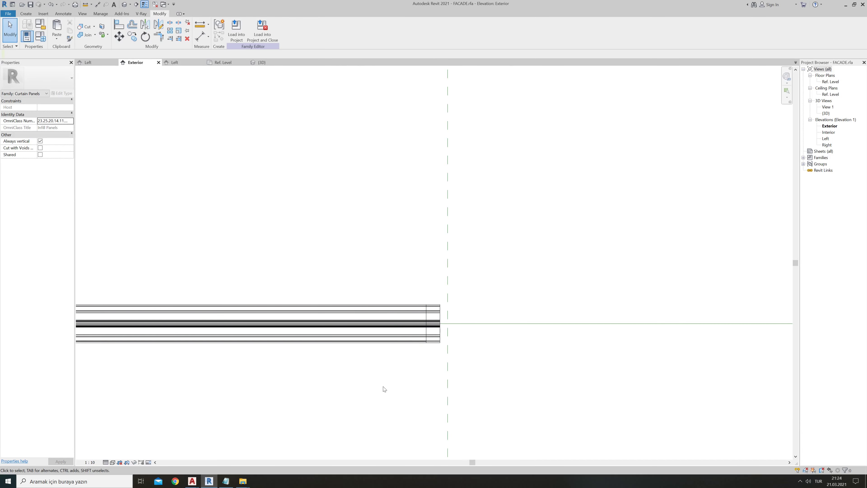
scroll(381, 379, "down", 2)
scroll(328, 271, "down", 3)
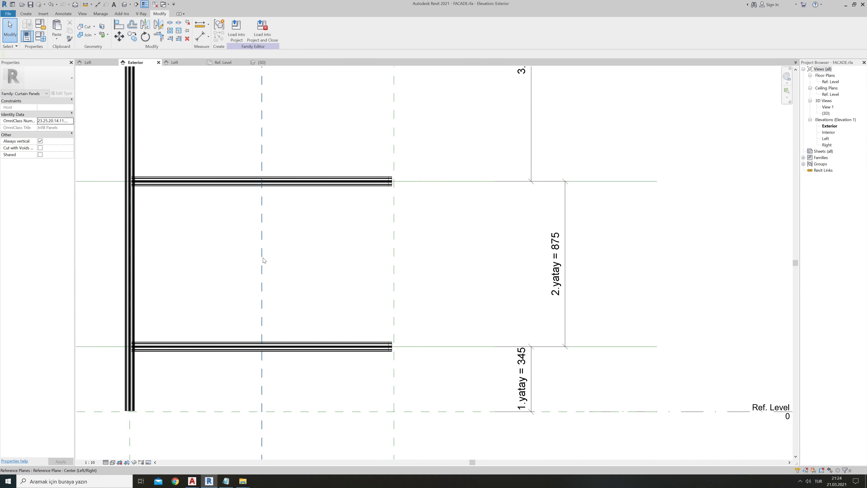
middle_click_drag(228, 239, 285, 310)
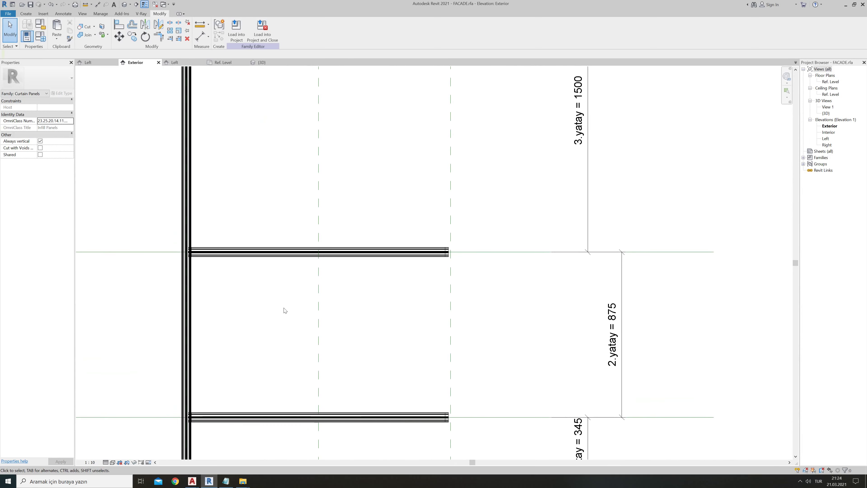
- Start a new sweep and sketch a horizontal path line across the middle bay
left_click(24, 14)
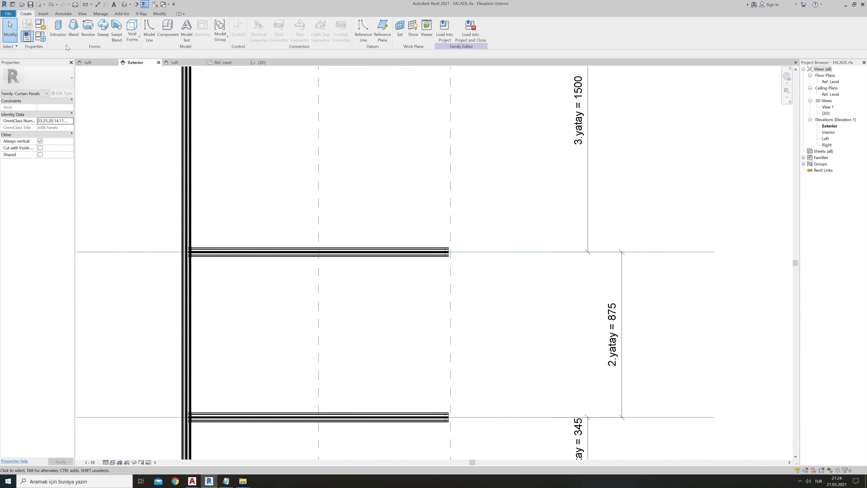
left_click(103, 29)
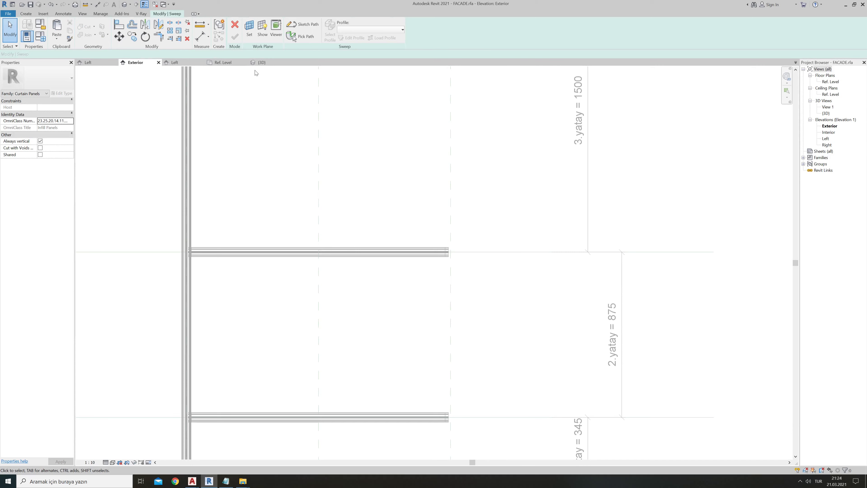
left_click(305, 24)
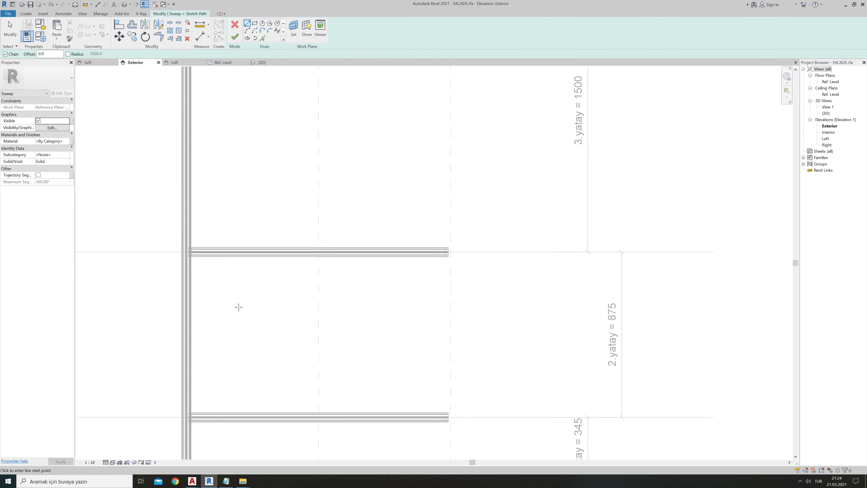
left_click(231, 301)
left_click(438, 302)
key("Escape")
key("Escape")
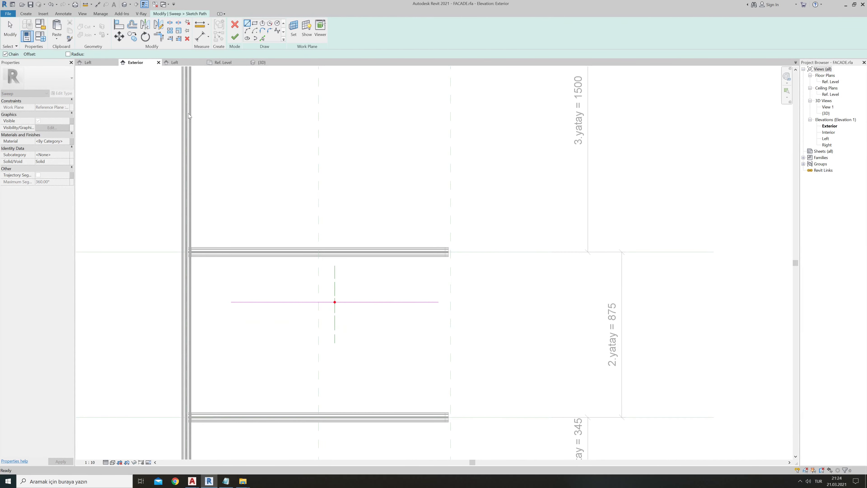
key("Escape")
- Align the path line up onto the middle transom line
left_click(119, 24)
scroll(199, 271, "up", 5)
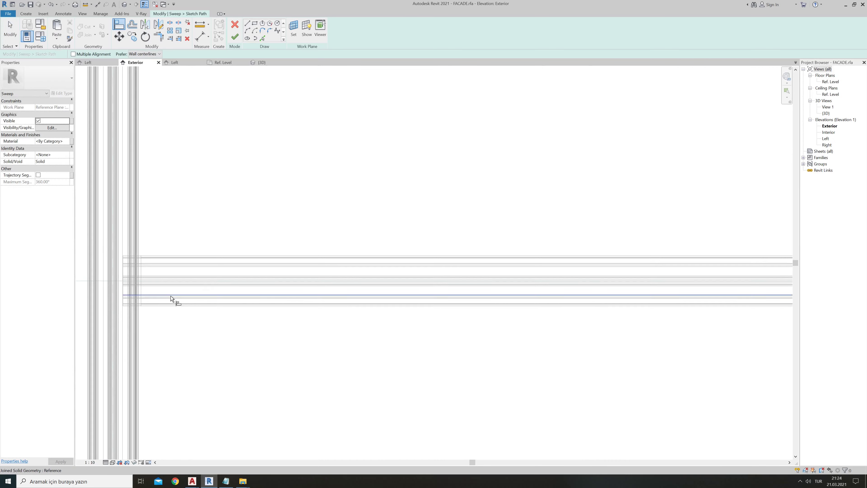
scroll(120, 300, "down", 2)
left_click(364, 254)
scroll(364, 254, "down", 3)
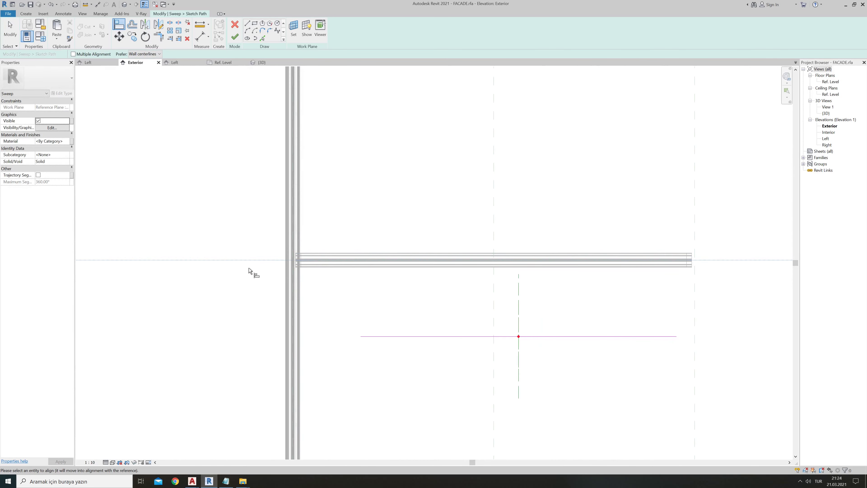
left_click(386, 343)
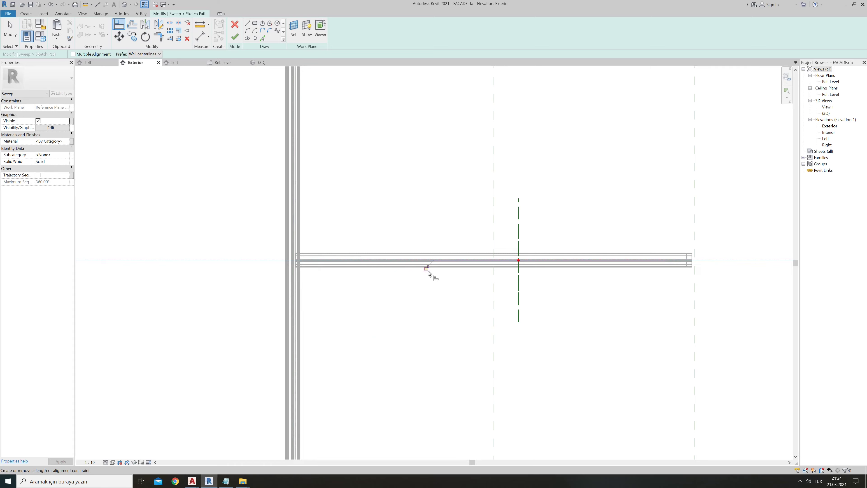
- Align the path's left end to the mullion edge
scroll(275, 255, "up", 3)
scroll(264, 226, "up", 3)
scroll(266, 198, "up", 1)
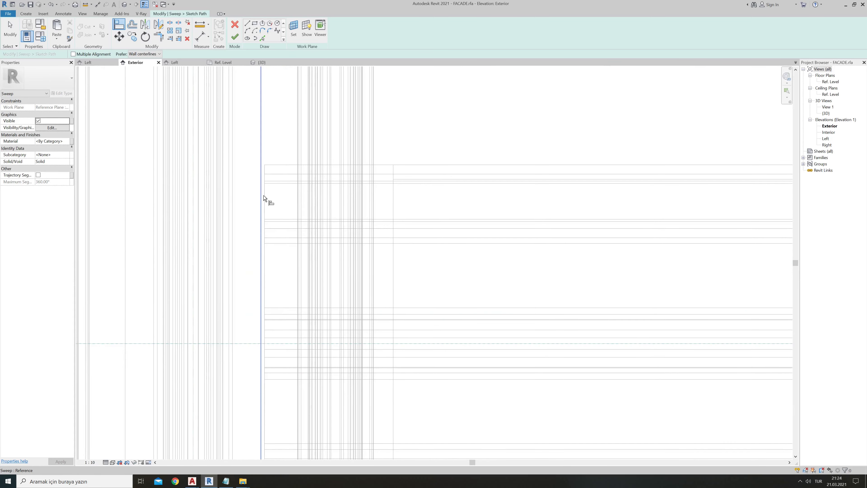
left_click(266, 202)
scroll(250, 240, "down", 2)
scroll(250, 240, "down", 2)
scroll(408, 285, "up", 2)
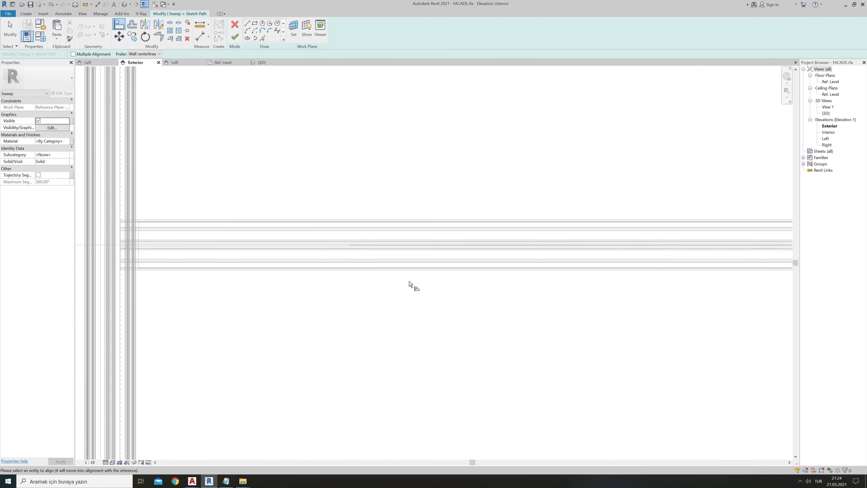
scroll(408, 284, "up", 2)
left_click(352, 227)
- Extend the path's right end to the transom's end and finish the path
scroll(355, 262, "down", 3)
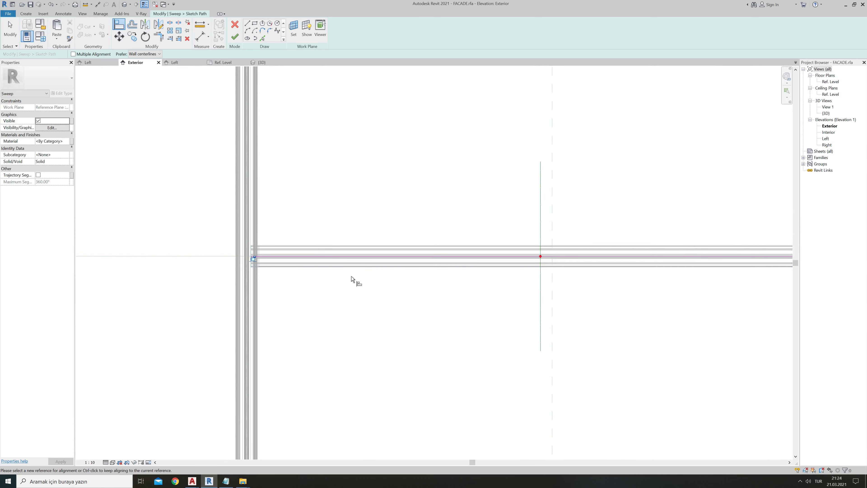
scroll(348, 292, "down", 2)
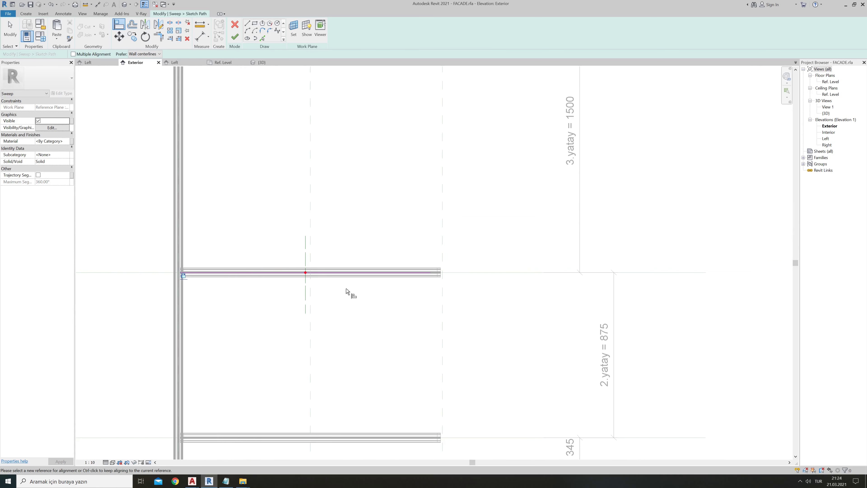
scroll(410, 282, "up", 3)
scroll(430, 260, "up", 2)
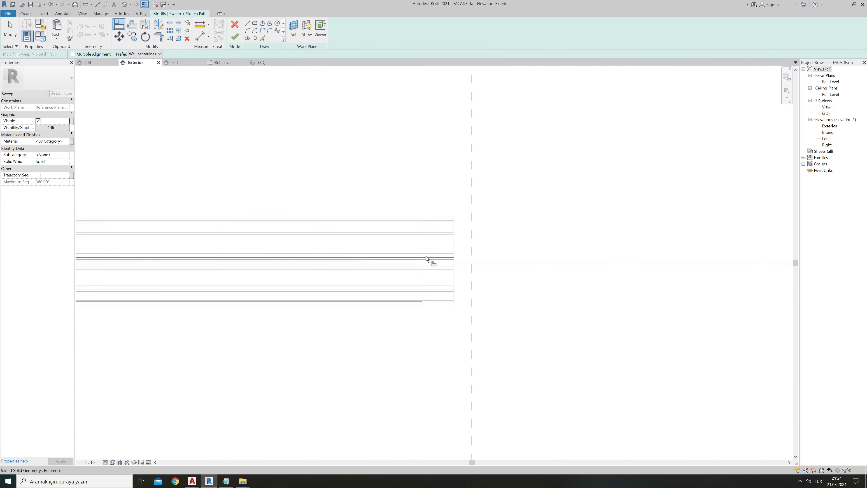
left_click(454, 246)
left_click(358, 260)
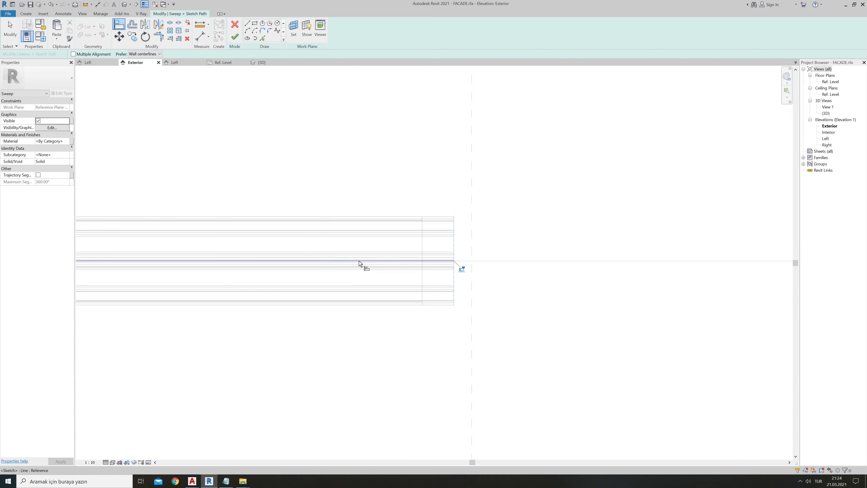
scroll(454, 277, "down", 2)
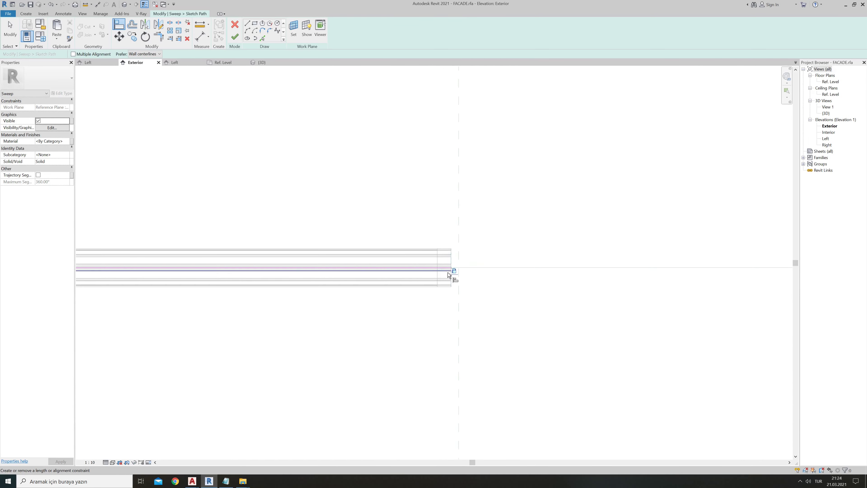
scroll(452, 275, "down", 3)
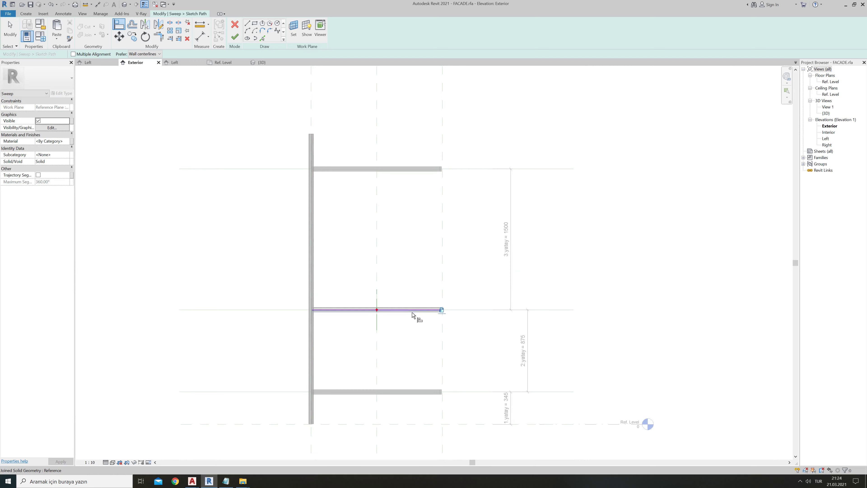
scroll(413, 318, "up", 3)
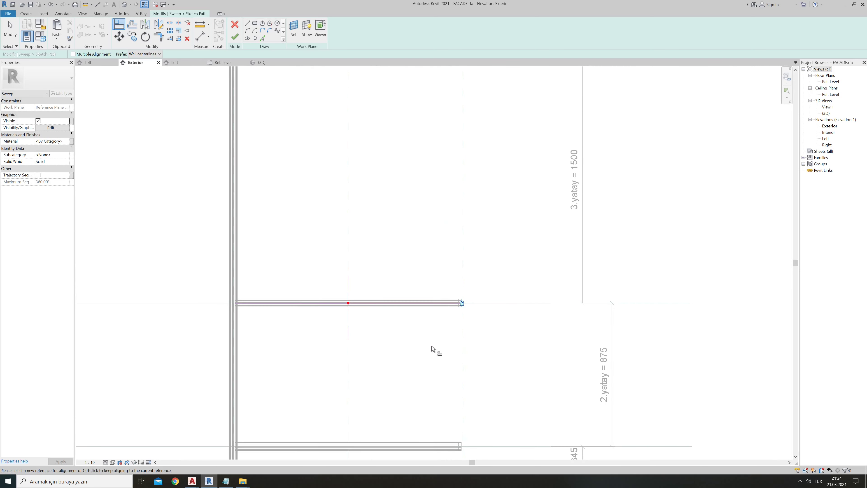
left_click(234, 38)
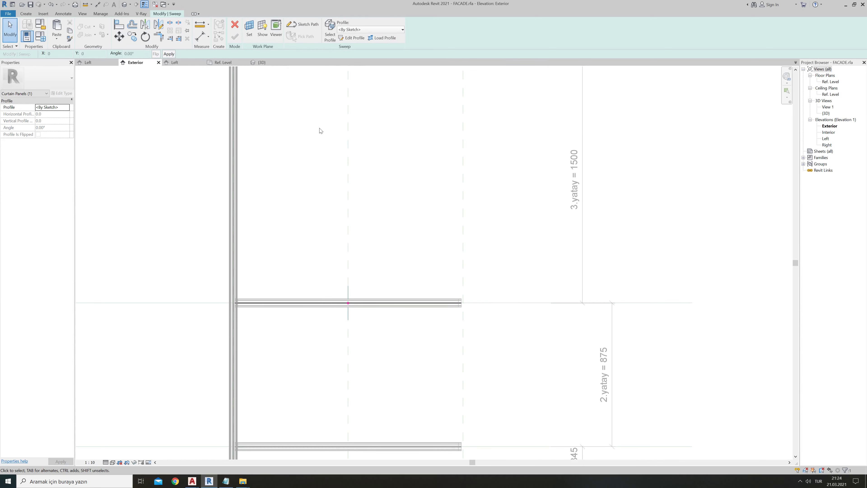
- Paste the aluminium transom profile into the sweep's profile sketch in Elevation: Left
left_click(352, 38)
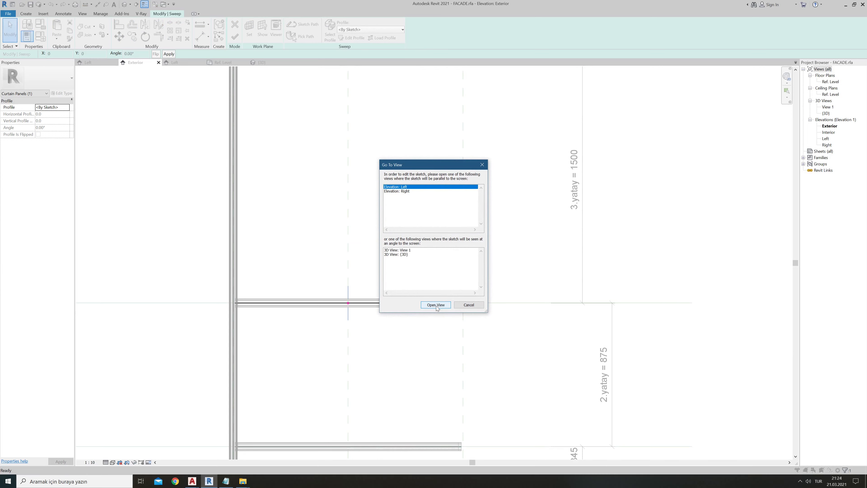
left_click(436, 305)
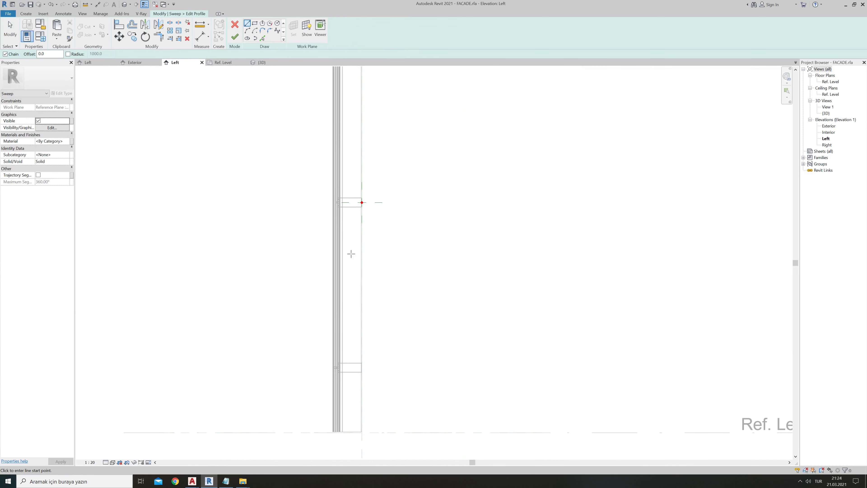
scroll(343, 242, "up", 2)
scroll(397, 233, "up", 3)
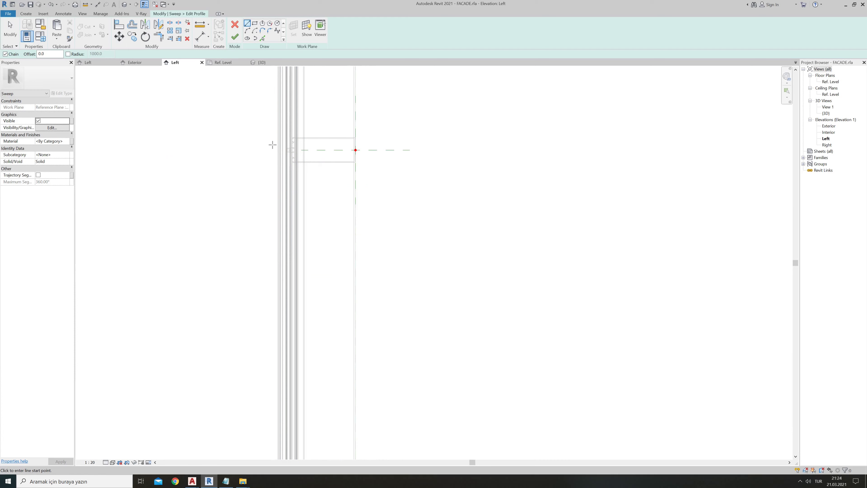
key("ctrl+v")
left_click(270, 151)
- Select the profile's 38 lines and move them from a corner onto the path point
scroll(276, 142, "up", 4)
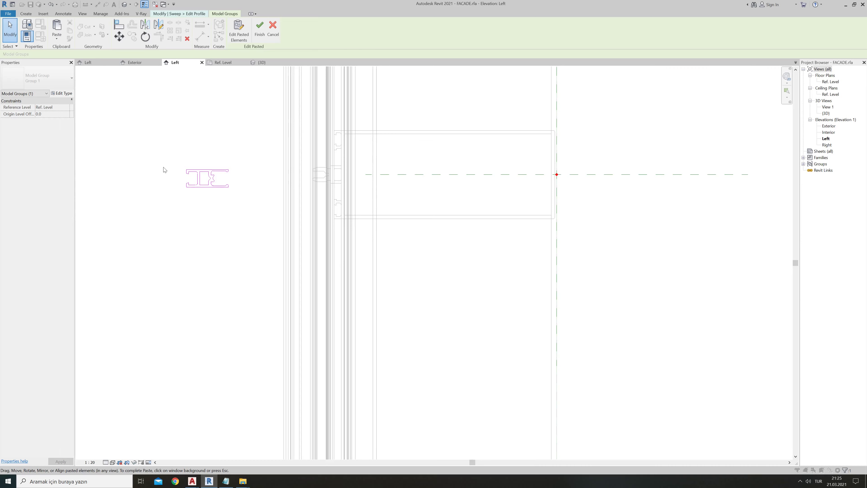
left_click_drag(163, 170, 255, 216)
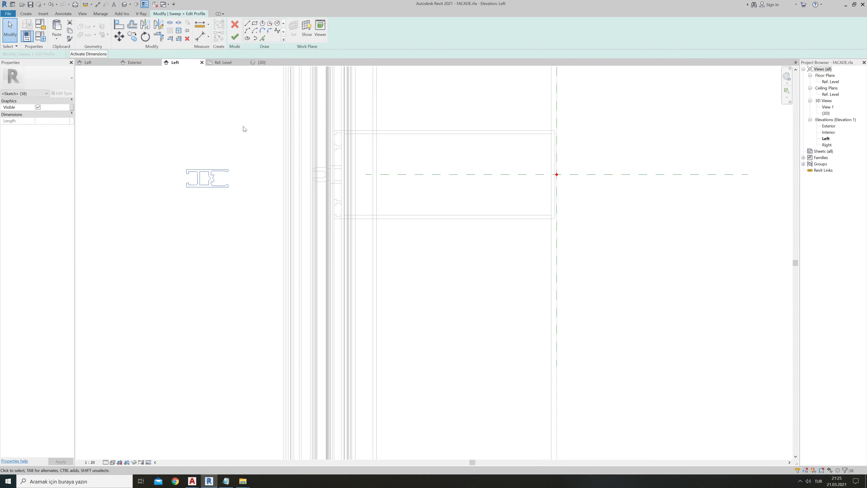
left_click(119, 37)
scroll(232, 170, "up", 2)
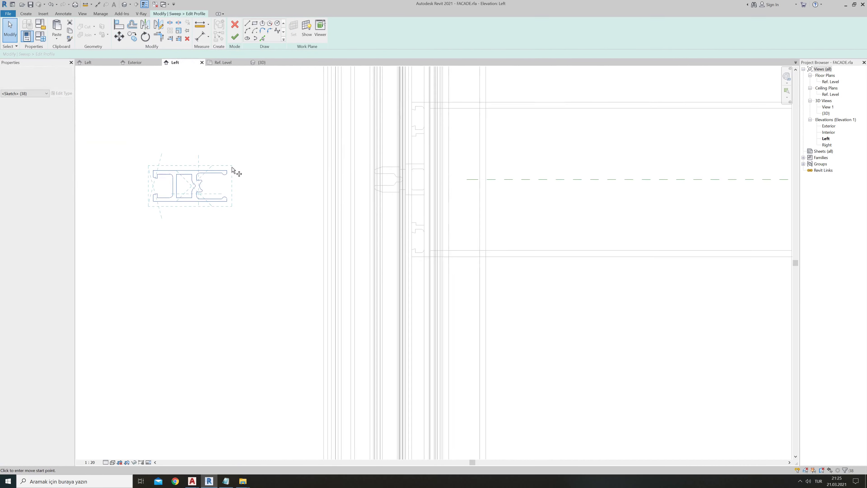
left_click(228, 171)
scroll(358, 157, "up", 3)
scroll(350, 158, "up", 2)
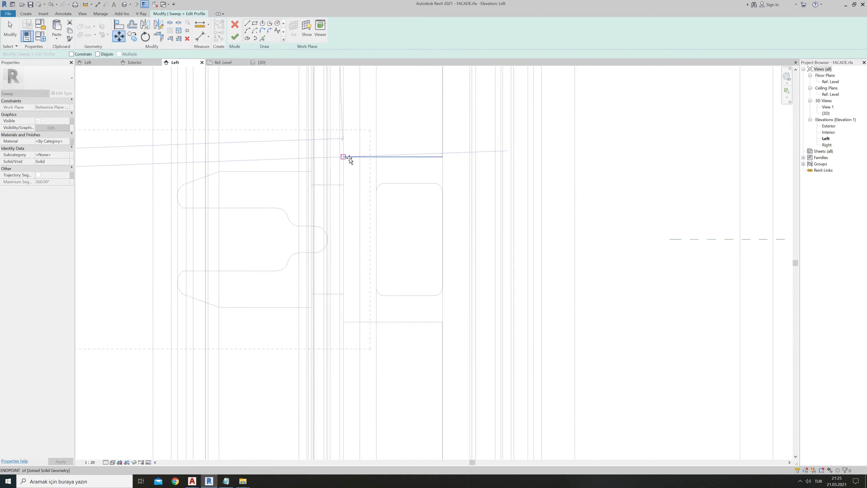
scroll(343, 161, "up", 2)
left_click(344, 163)
scroll(400, 187, "down", 3)
scroll(217, 170, "down", 2)
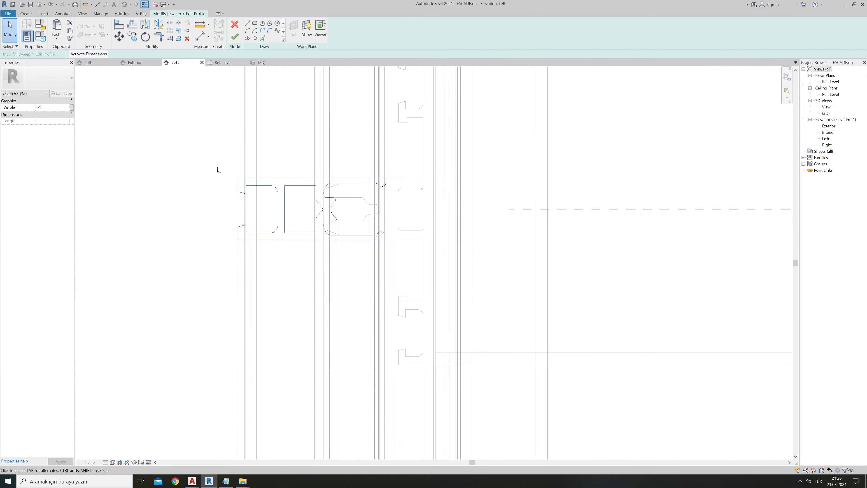
- Nudge the profile into final alignment and finish the profile and sweep
left_click_drag(189, 149, 465, 284)
left_click(117, 40)
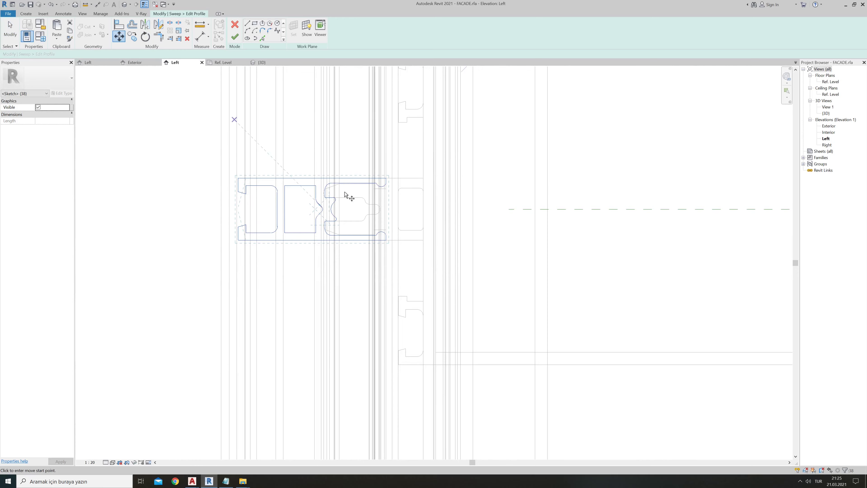
scroll(310, 198, "up", 3)
scroll(313, 188, "up", 3)
left_click(310, 184)
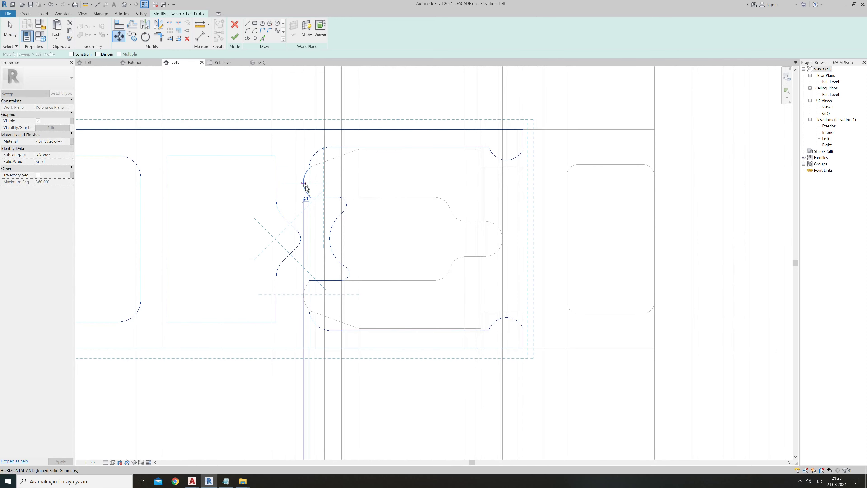
scroll(355, 237, "down", 3)
scroll(355, 237, "down", 2)
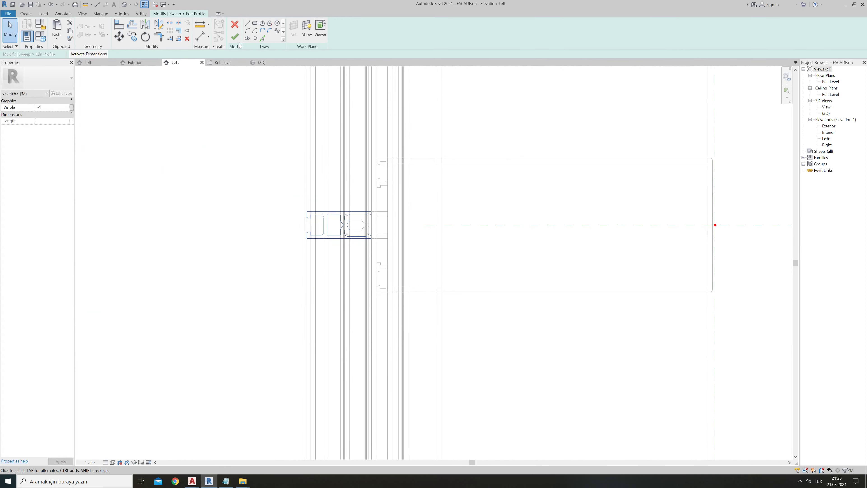
left_click(234, 37)
- Deselect the finished sweep and switch to the Exterior elevation
left_click(222, 245)
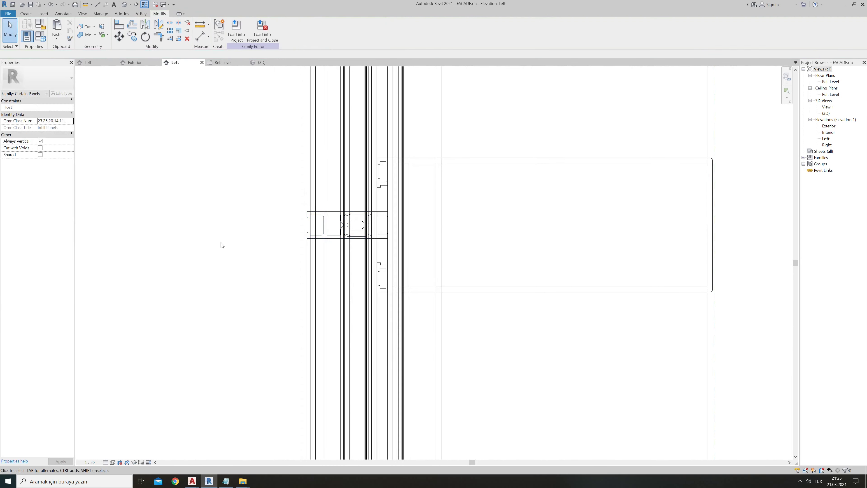
scroll(220, 241, "down", 3)
scroll(227, 247, "down", 2)
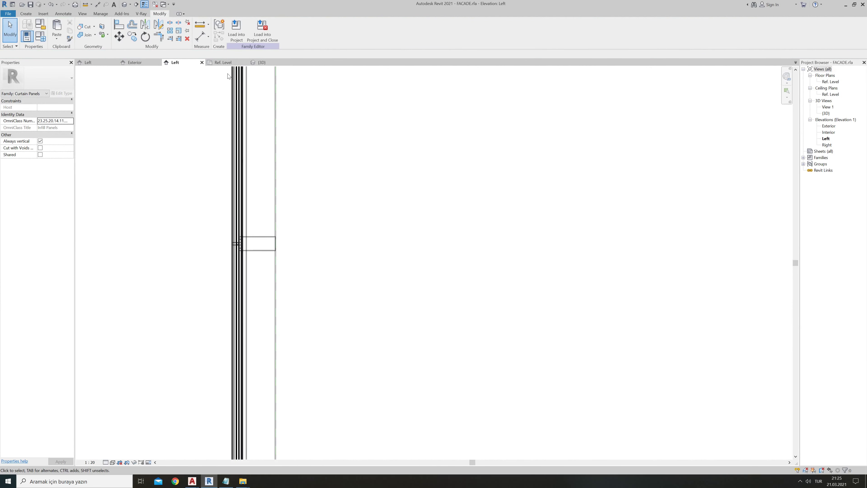
left_click(134, 62)
scroll(300, 218, "down", 2)
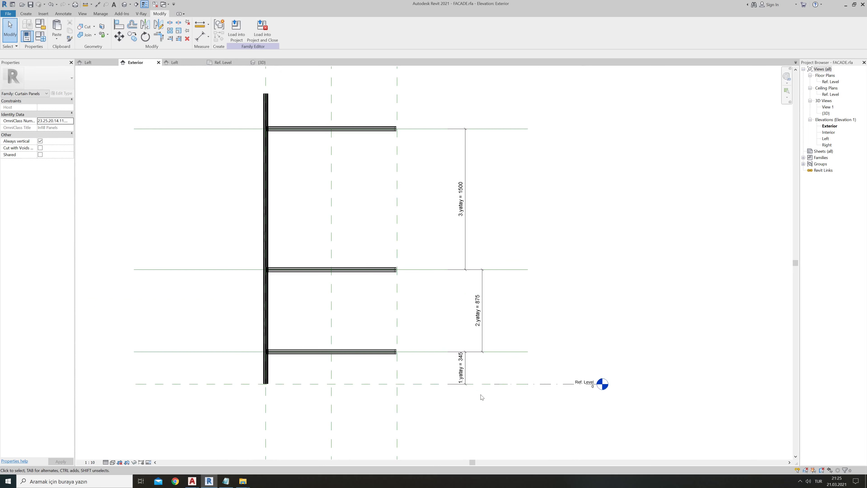
- Test-flex the lowest and middle transom levels, undoing each to keep 345, 875 and 1500
left_click(432, 355)
left_click_drag(433, 355, 432, 312)
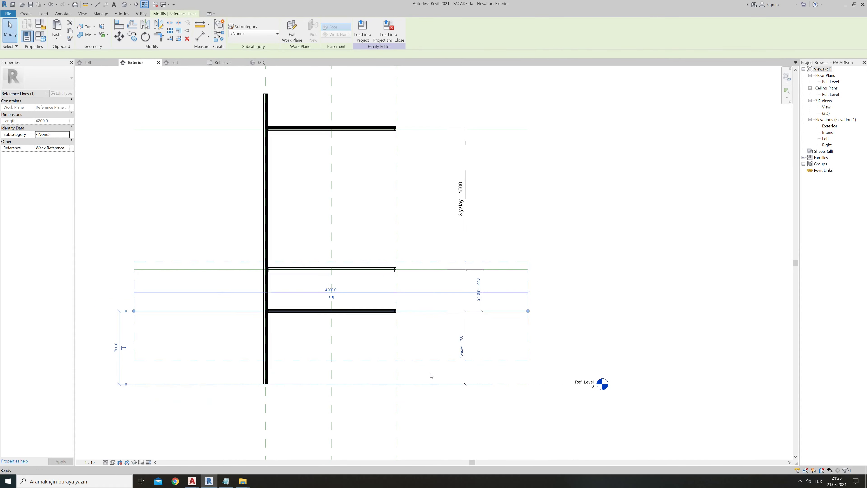
key("ctrl+z")
left_click(414, 272)
left_click_drag(414, 272, 414, 245)
key("ctrl+z")
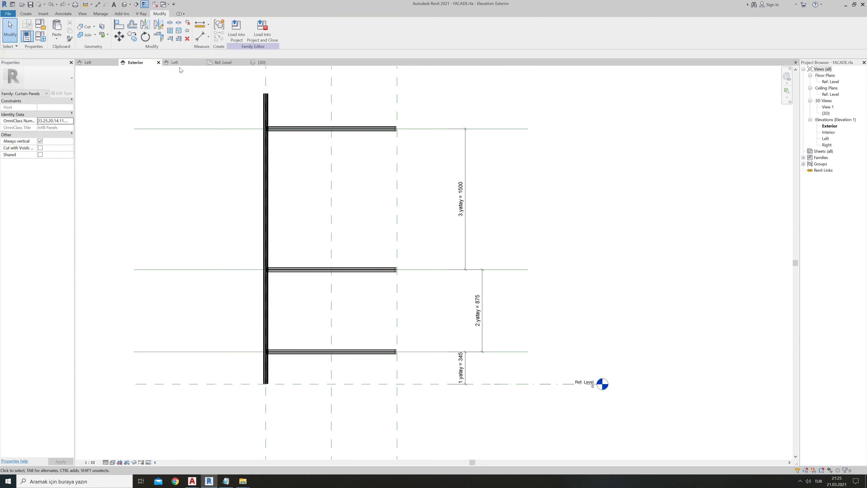
middle_click_drag(187, 177, 180, 226)
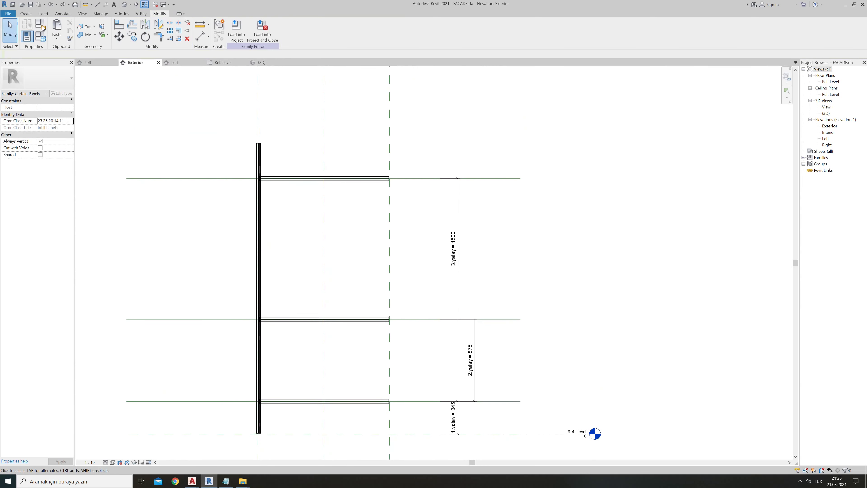
left_click(25, 16)
- Start a sweep and sketch one horizontal path line along the upper transom
left_click(103, 28)
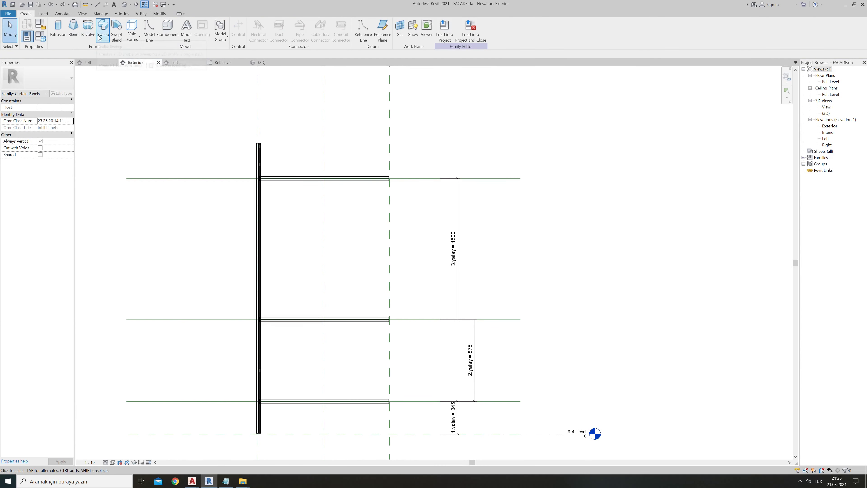
left_click(301, 24)
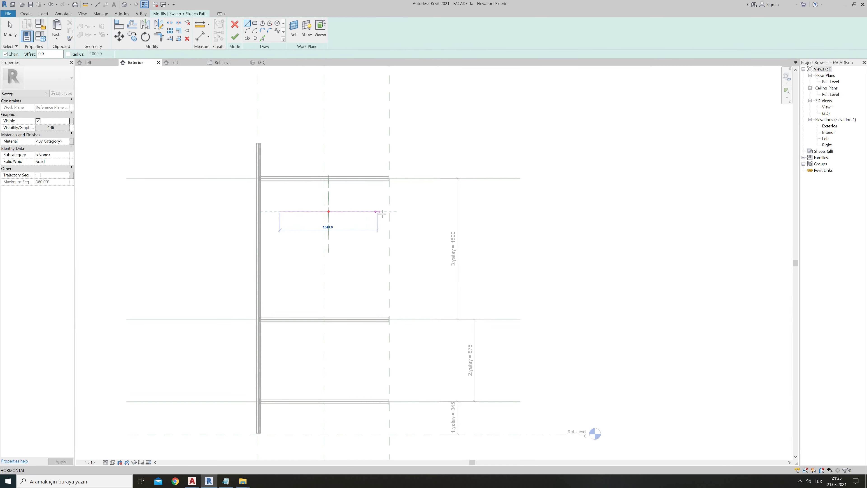
left_click(387, 211)
key("Escape")
key("Escape")
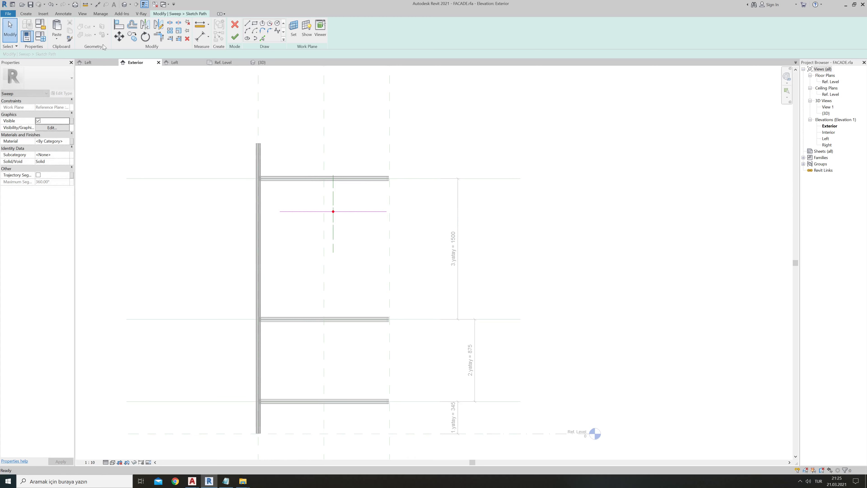
- Align the path line onto the upper transom level and lock it
left_click(118, 24)
scroll(274, 155, "up", 1)
scroll(301, 262, "up", 1)
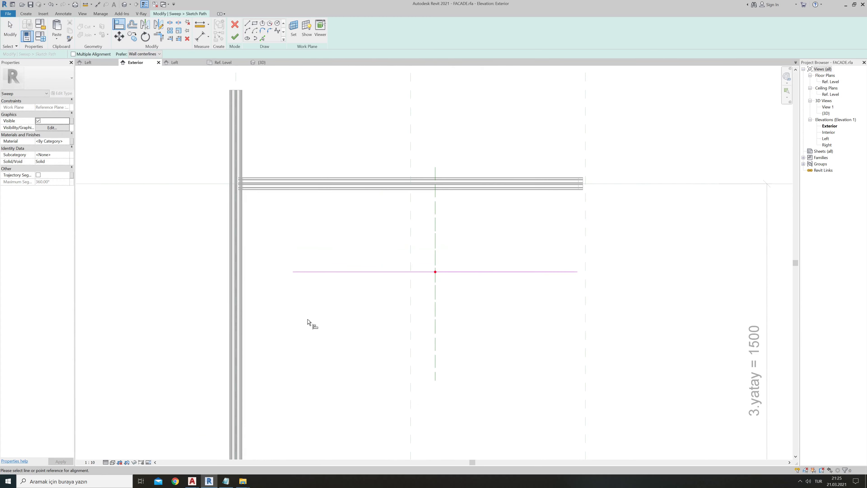
scroll(287, 269, "up", 1)
scroll(287, 273, "up", 1)
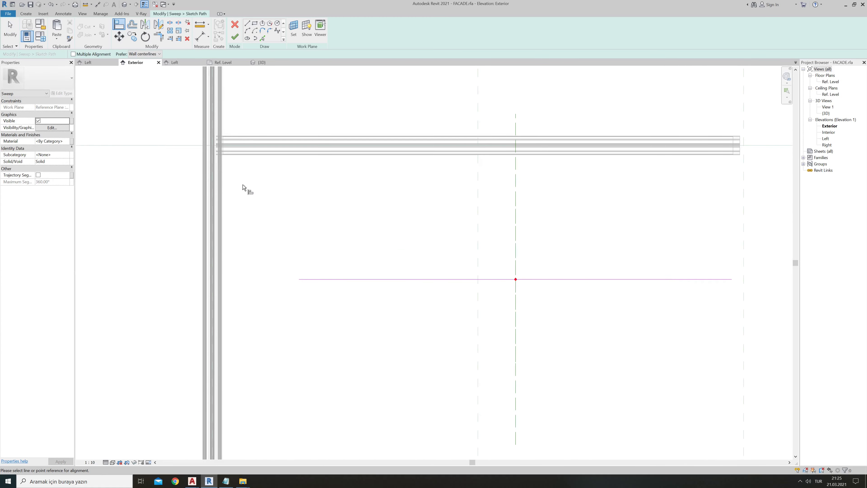
scroll(246, 195, "up", 1)
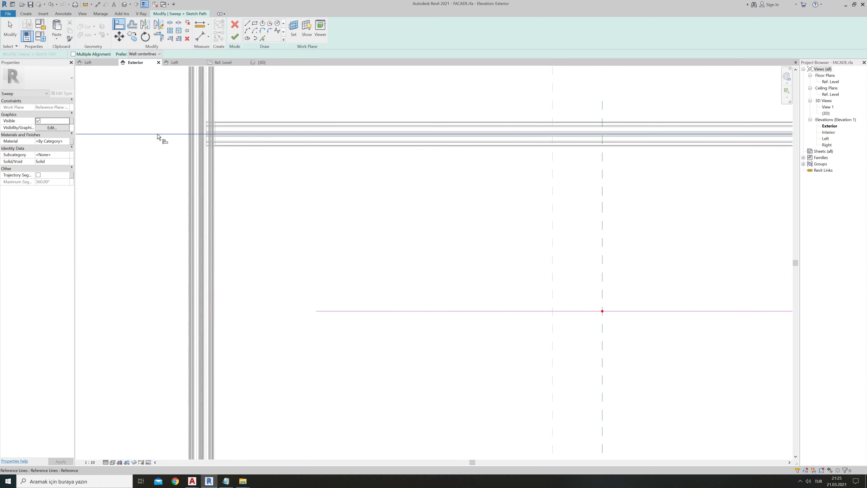
scroll(309, 272, "down", 1)
left_click(336, 302)
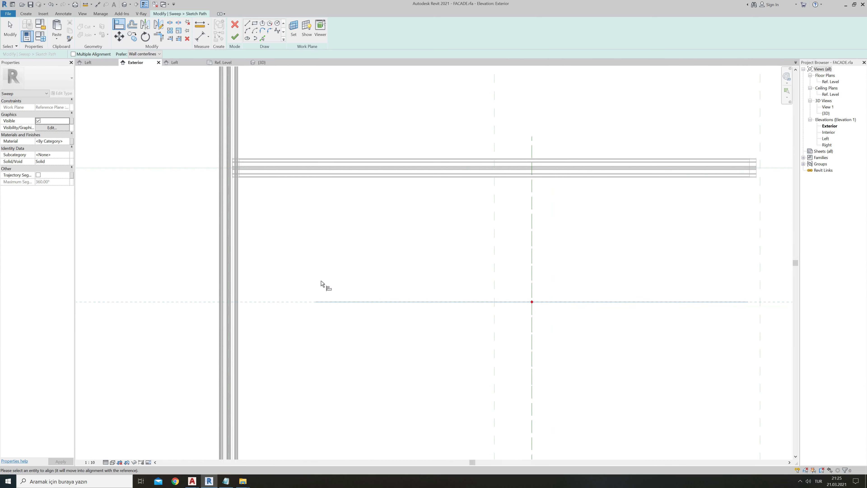
key("Escape")
key("Escape")
left_click(118, 29)
left_click(174, 168)
left_click(355, 302)
left_click(426, 176)
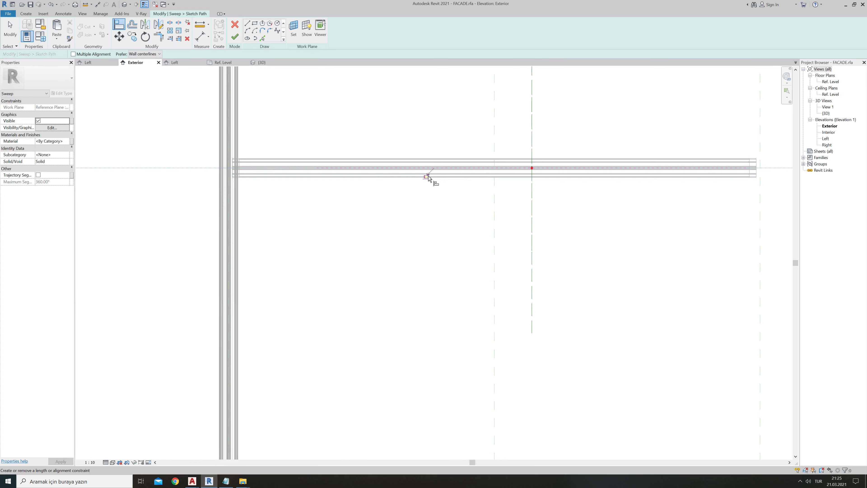
scroll(242, 166, "up", 3)
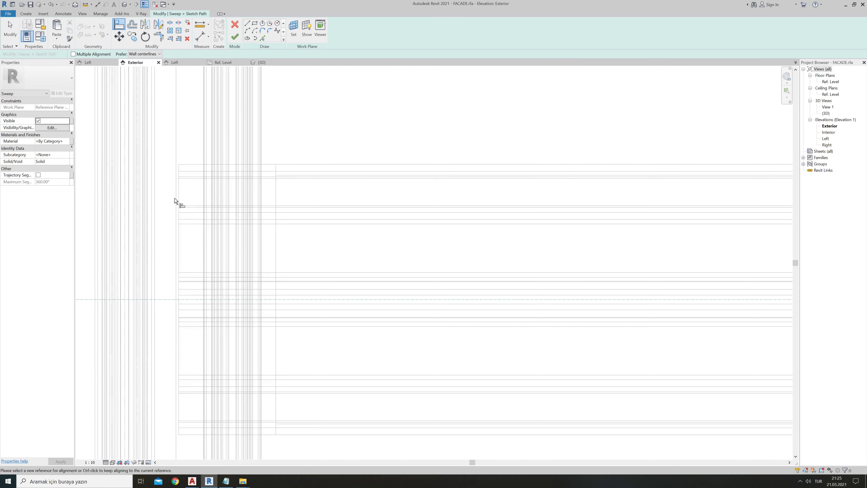
scroll(178, 202, "up", 2)
scroll(185, 189, "down", 3)
scroll(184, 209, "down", 2)
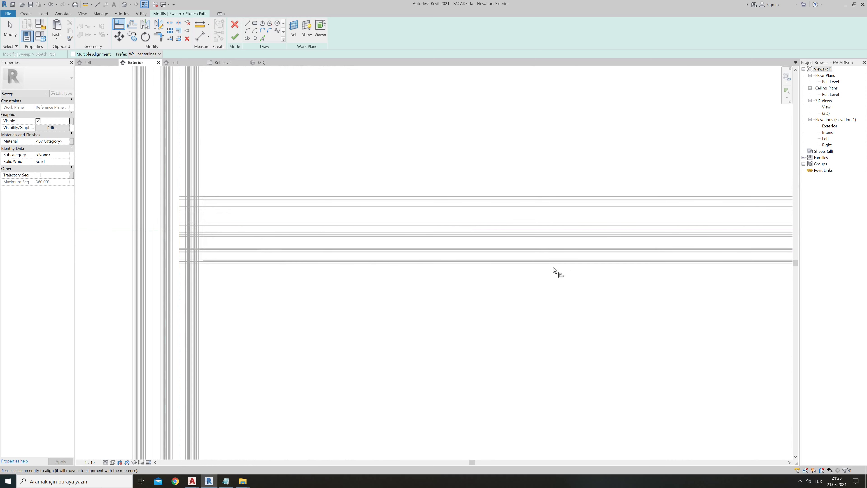
- Align and lock the path ends to the panel edge references, then finish the path
left_click(469, 231)
scroll(185, 242, "down", 1)
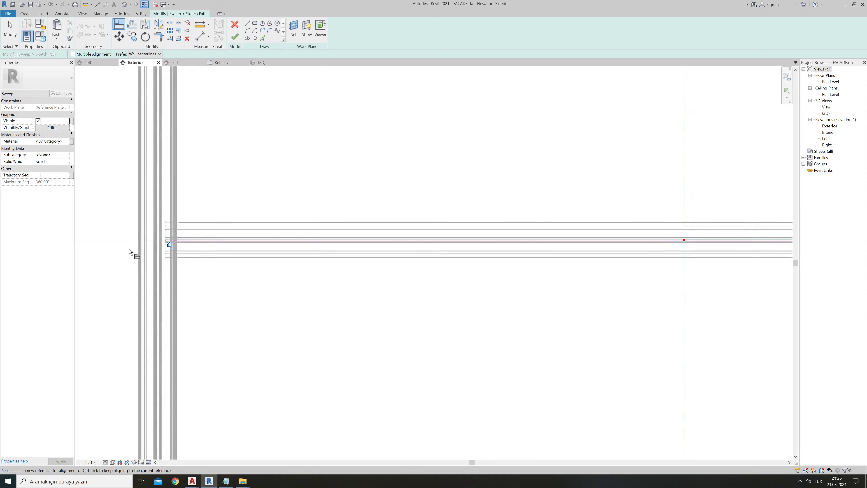
scroll(130, 252, "down", 3)
scroll(388, 240, "up", 3)
scroll(389, 241, "up", 5)
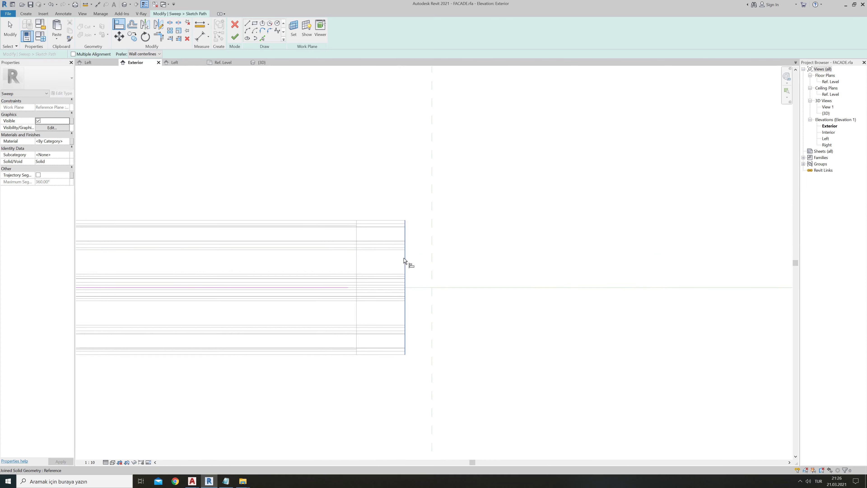
left_click(405, 258)
left_click(348, 287)
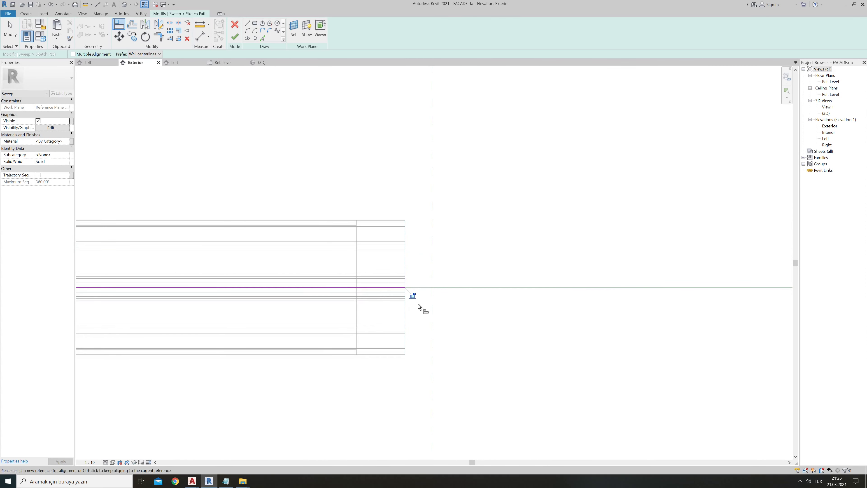
left_click(412, 297)
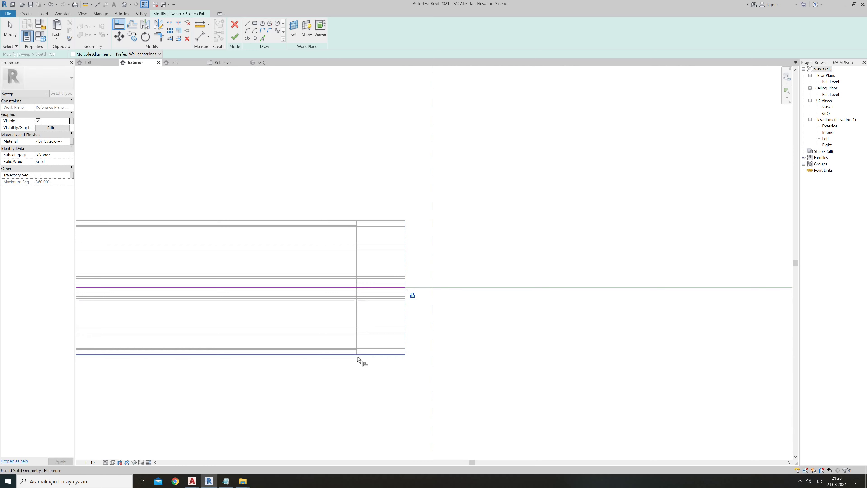
scroll(459, 277, "down", 2)
scroll(445, 293, "down", 3)
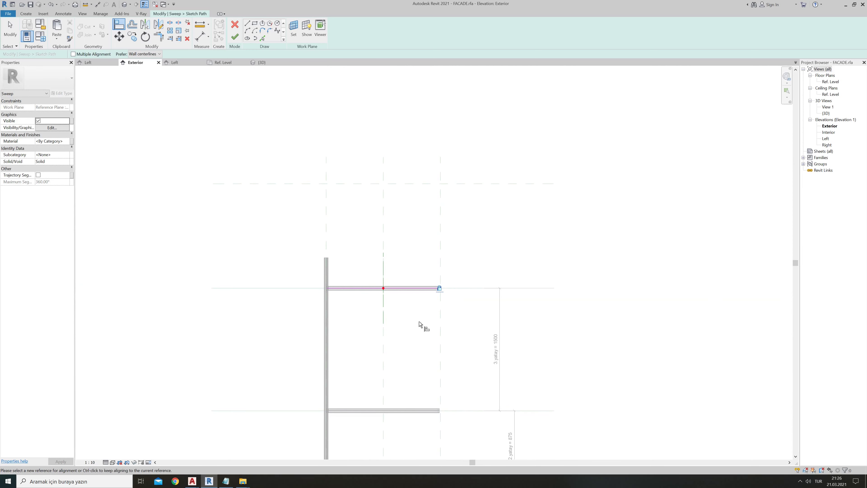
left_click(235, 36)
- Begin editing the sweep profile in the Left elevation
left_click(348, 38)
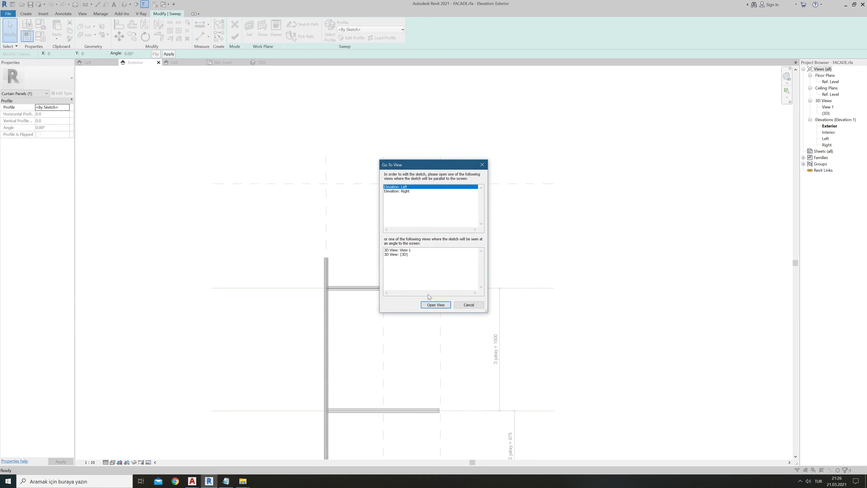
left_click(437, 305)
scroll(312, 236, "down", 2)
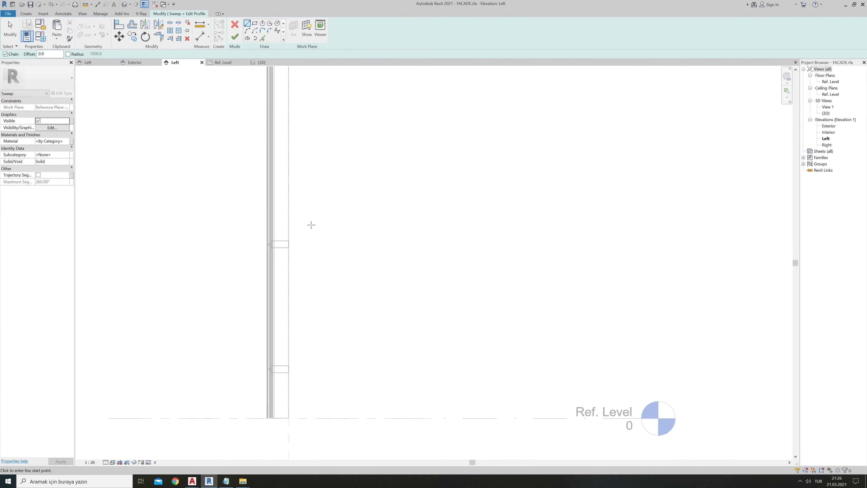
scroll(308, 259, "down", 2)
scroll(296, 202, "up", 3)
scroll(290, 203, "up", 3)
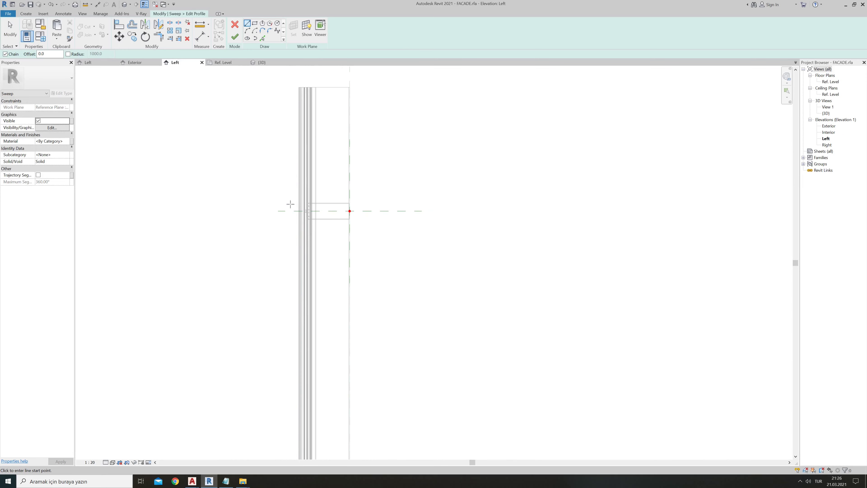
- Paste the copied aluminium transom profile and move it onto the path point
key("ctrl+v")
scroll(283, 208, "up", 2)
left_click(286, 209)
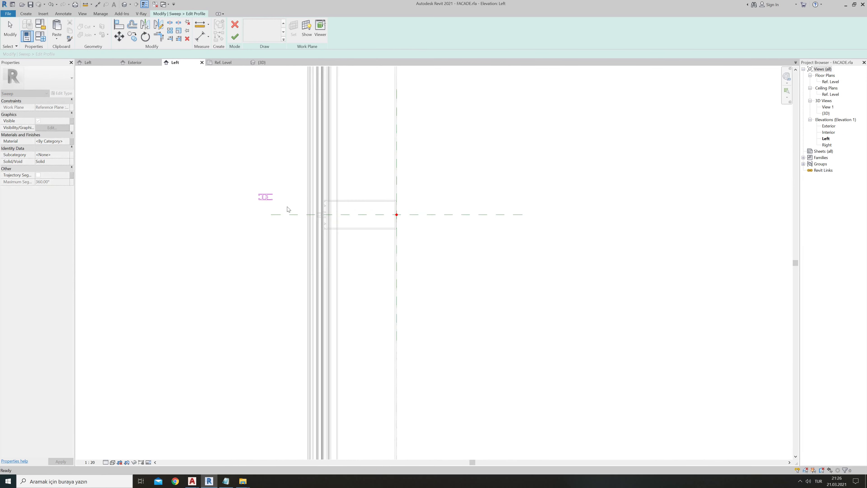
scroll(286, 209, "up", 2)
left_click_drag(210, 158, 301, 215)
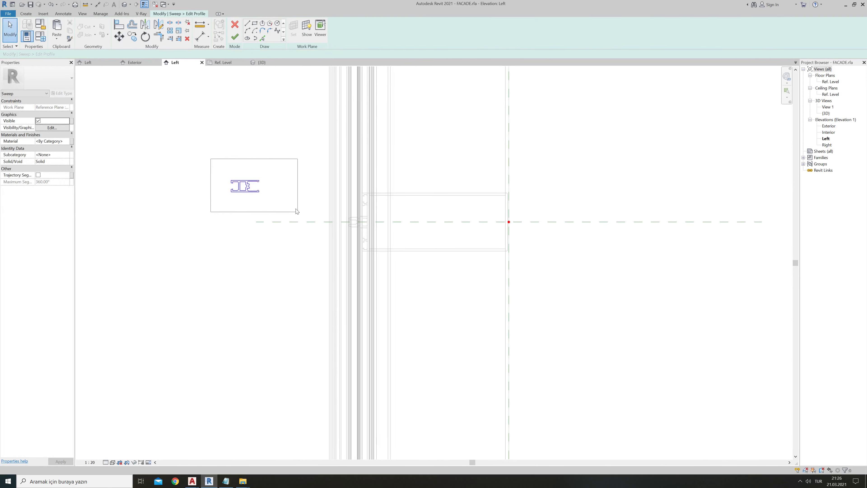
left_click(116, 37)
scroll(271, 188, "up", 1)
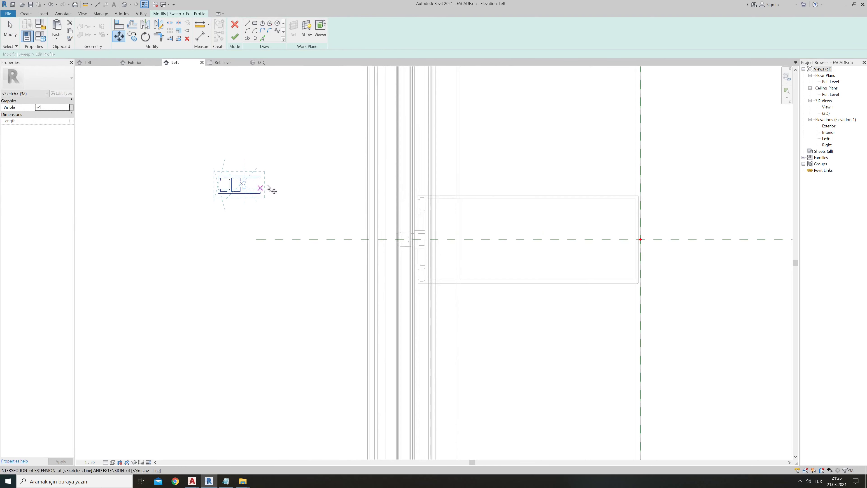
scroll(259, 171, "up", 3)
left_click(257, 170)
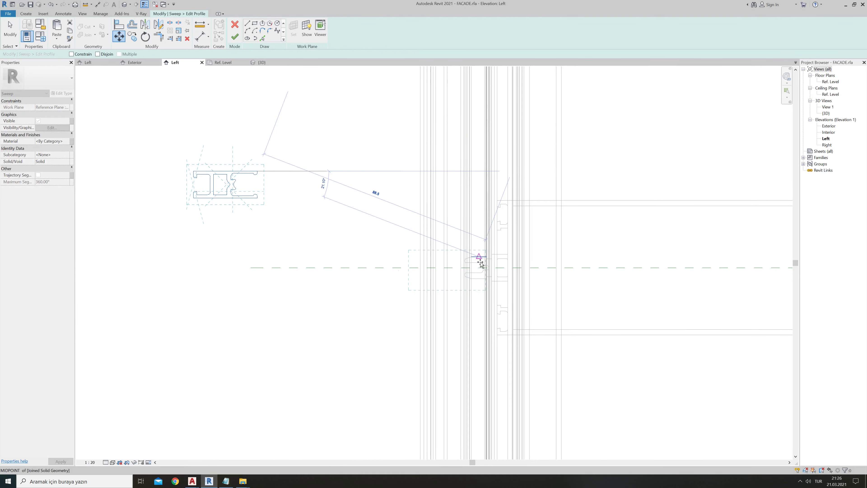
scroll(478, 258, "up", 2)
scroll(513, 256, "up", 2)
left_click(465, 239)
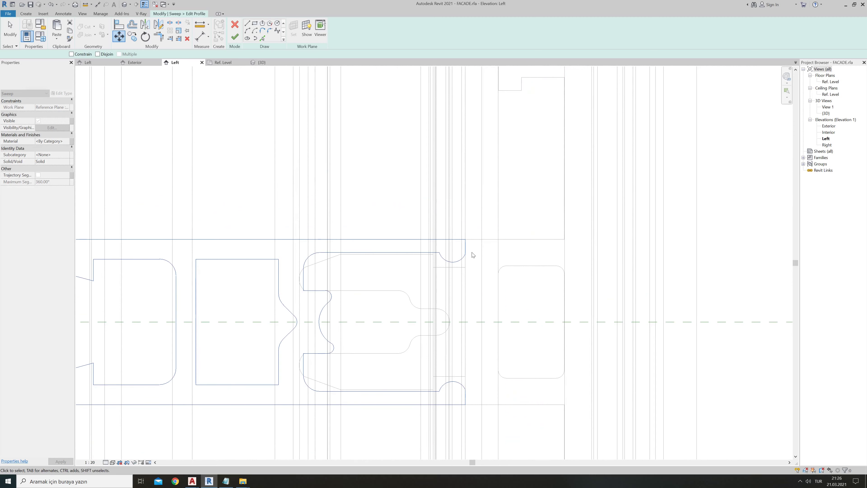
scroll(470, 253, "down", 4)
key("Escape")
key("Escape")
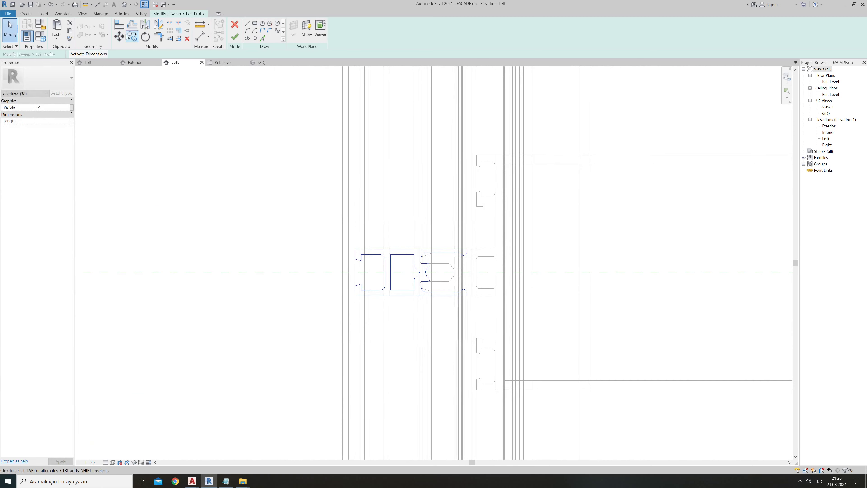
- Cancel a second move of the profile and finish the profile sketch to build the sweep
left_click(119, 36)
left_click(683, 226)
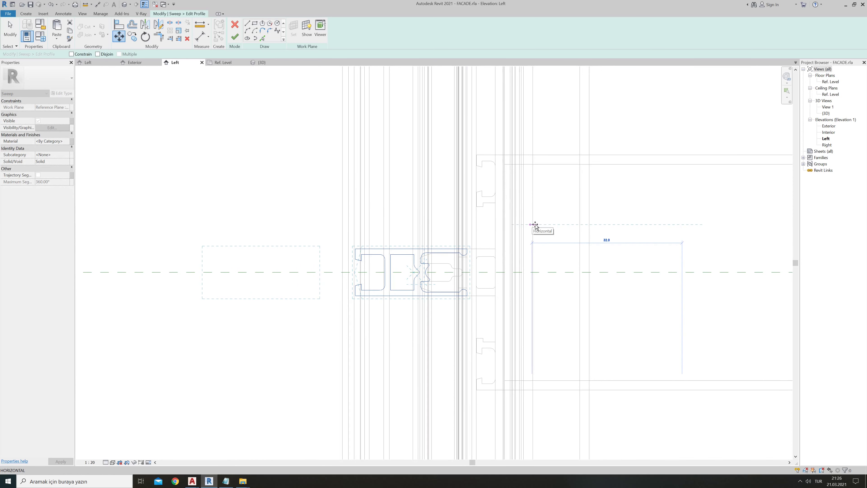
type("2")
key("Return")
key("Escape")
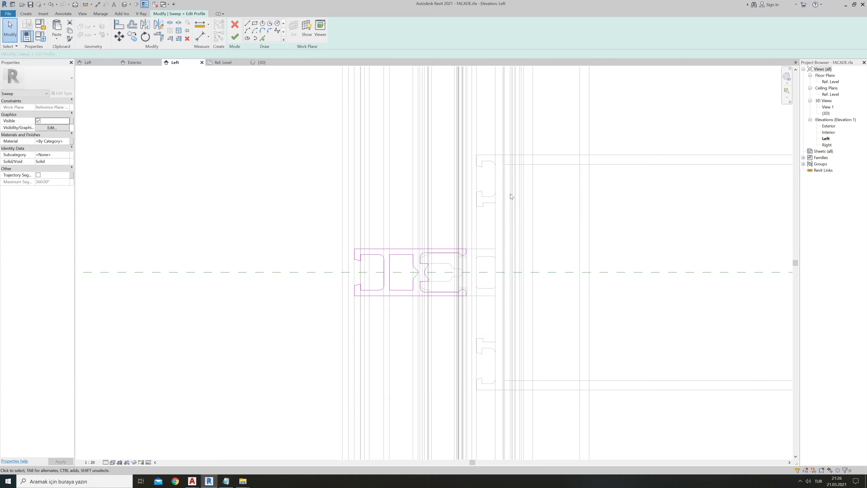
scroll(424, 261, "up", 5)
scroll(387, 279, "up", 3)
scroll(351, 324, "down", 4)
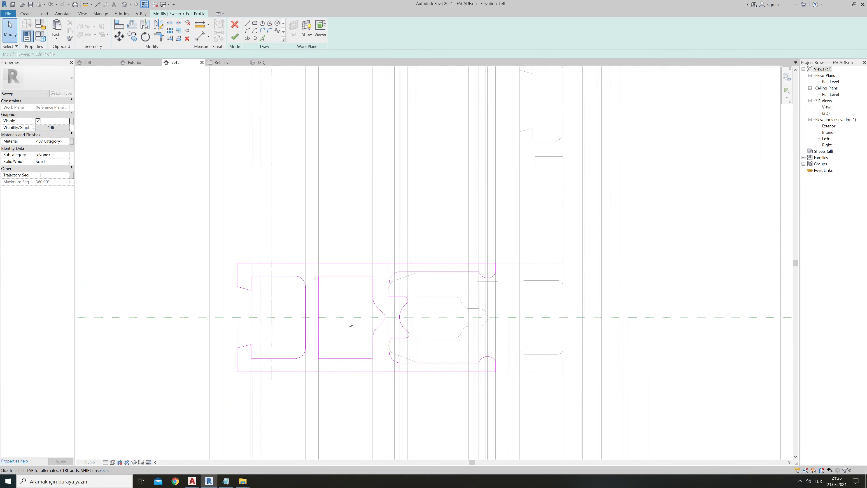
scroll(341, 308, "down", 5)
scroll(340, 304, "down", 3)
scroll(355, 297, "down", 2)
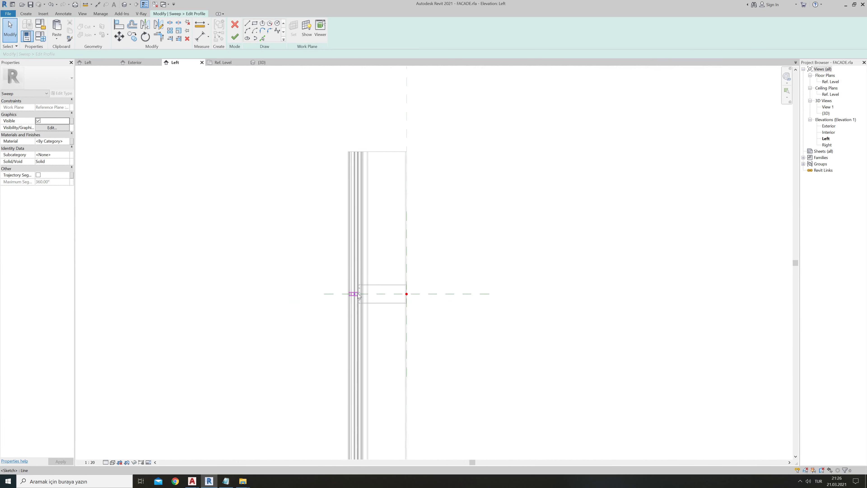
scroll(370, 284, "down", 3)
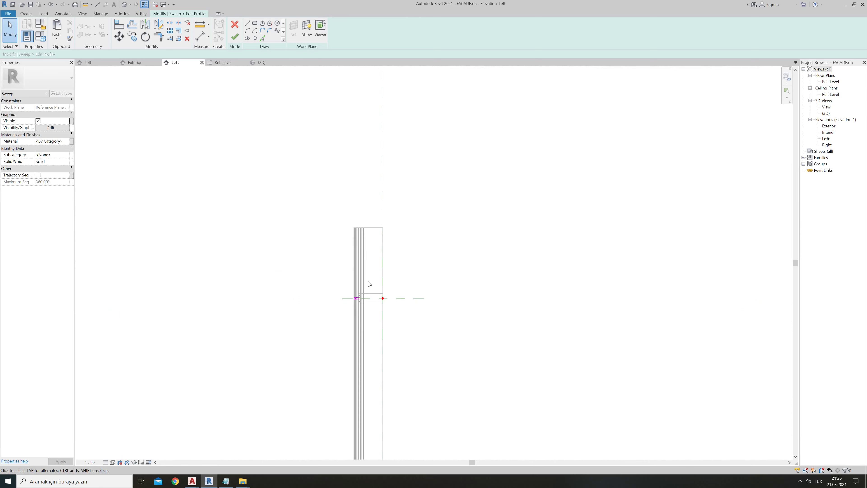
left_click(234, 38)
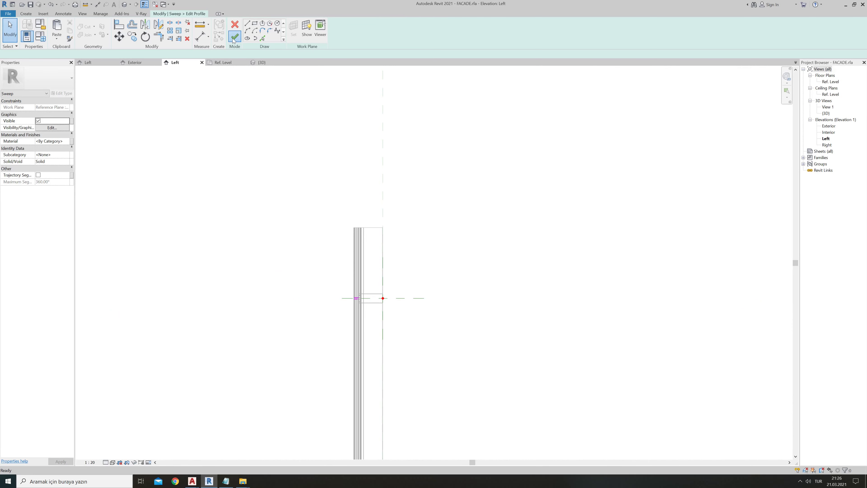
- In the 3D view, associate the first inner strip sweep's material with the plastic parameter
left_click(262, 62)
scroll(445, 304, "down", 3)
scroll(449, 190, "down", 2)
scroll(411, 200, "up", 6)
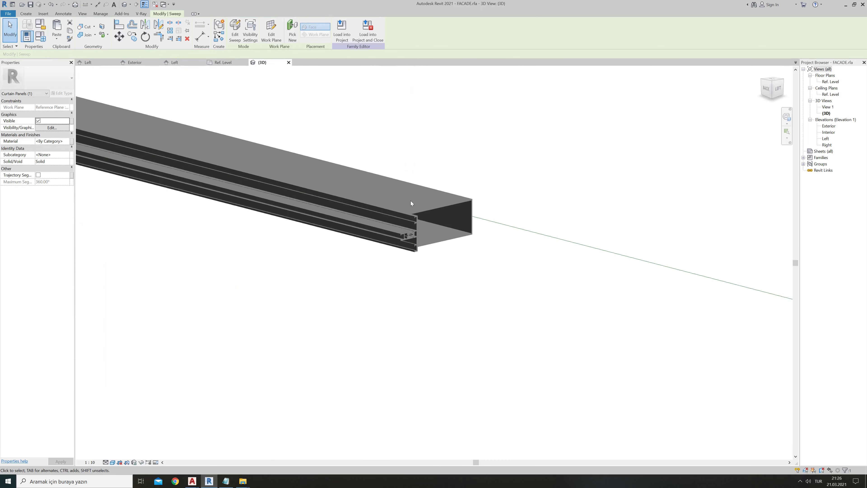
scroll(411, 202, "up", 3)
left_click(392, 248)
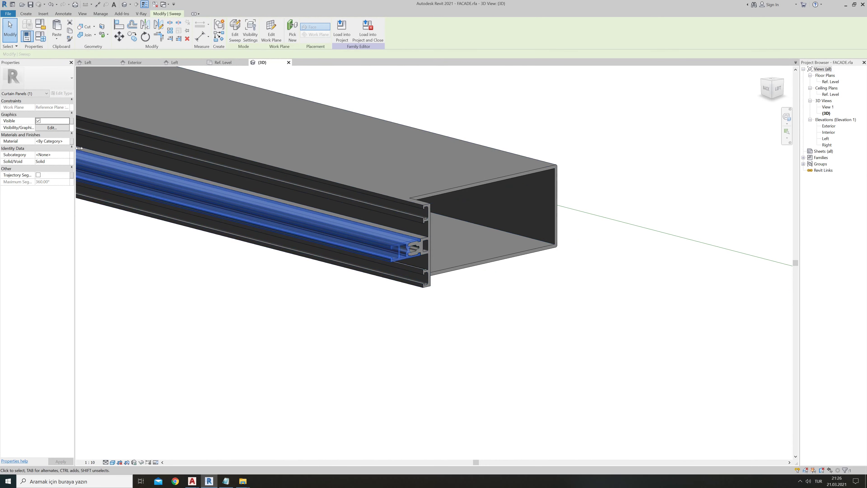
left_click(72, 142)
left_click(389, 224)
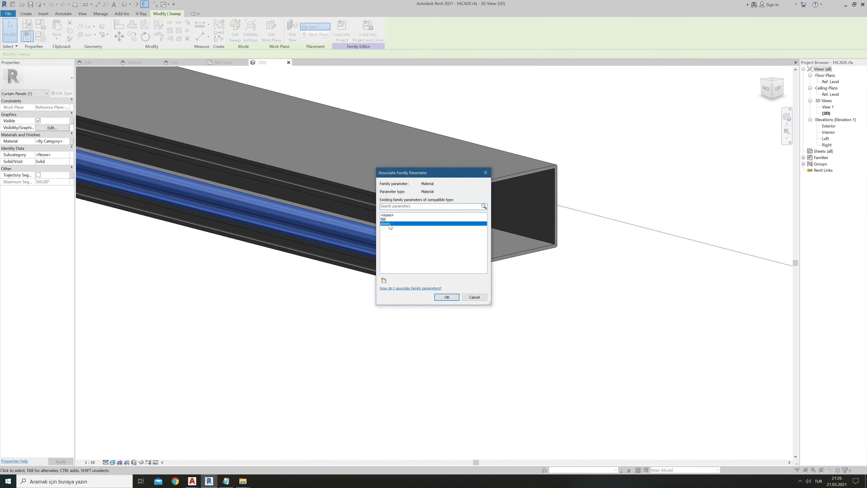
left_click(446, 296)
left_click(445, 313)
- Associate the second inner strip sweep's material with plastic, leaving its subcategory as <None>
scroll(392, 354, "down", 3)
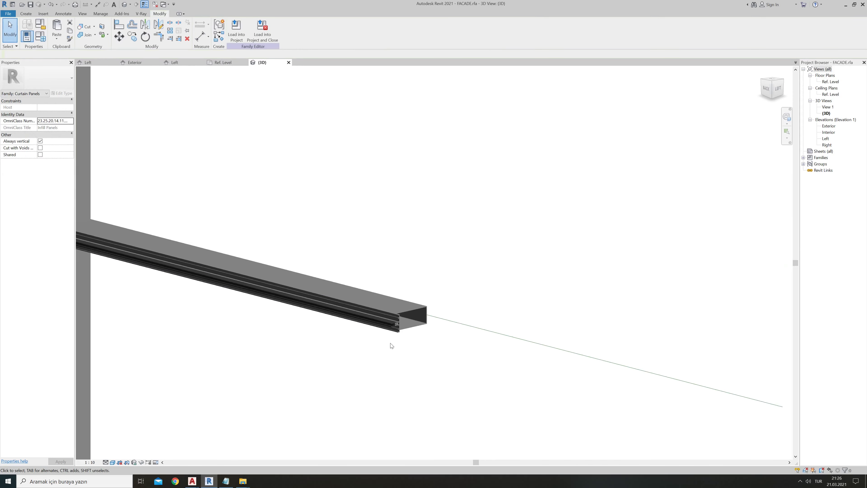
scroll(391, 350, "down", 2)
scroll(393, 155, "down", 3)
scroll(378, 199, "up", 4)
scroll(362, 239, "up", 3)
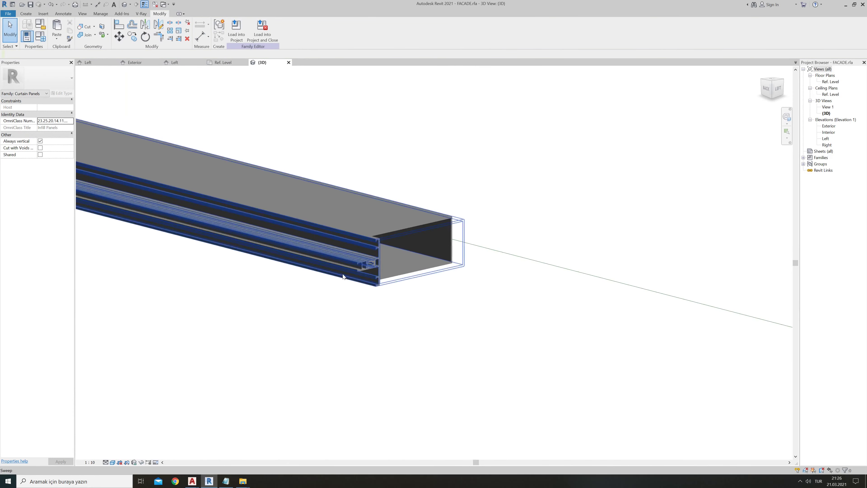
scroll(346, 291, "up", 2)
left_click(320, 229)
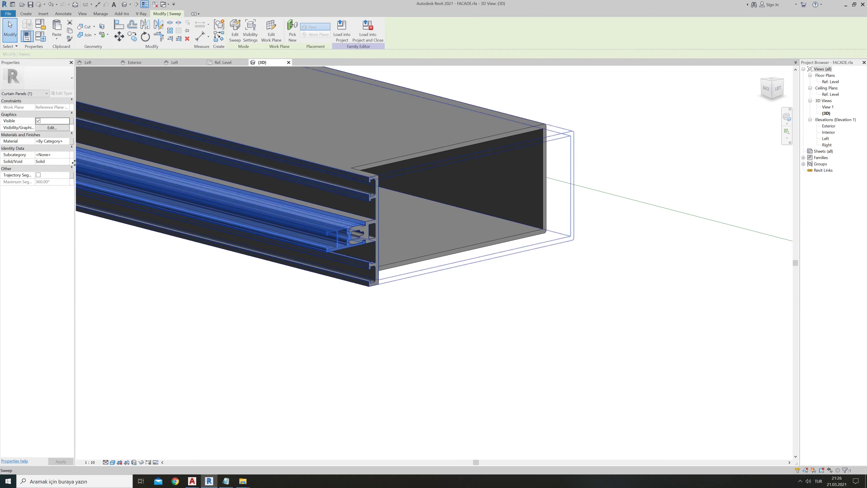
left_click(65, 154)
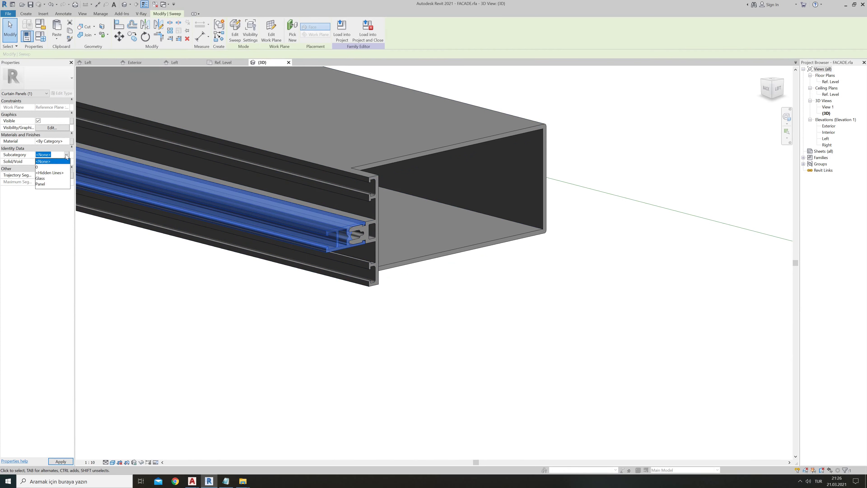
left_click(71, 143)
left_click(71, 142)
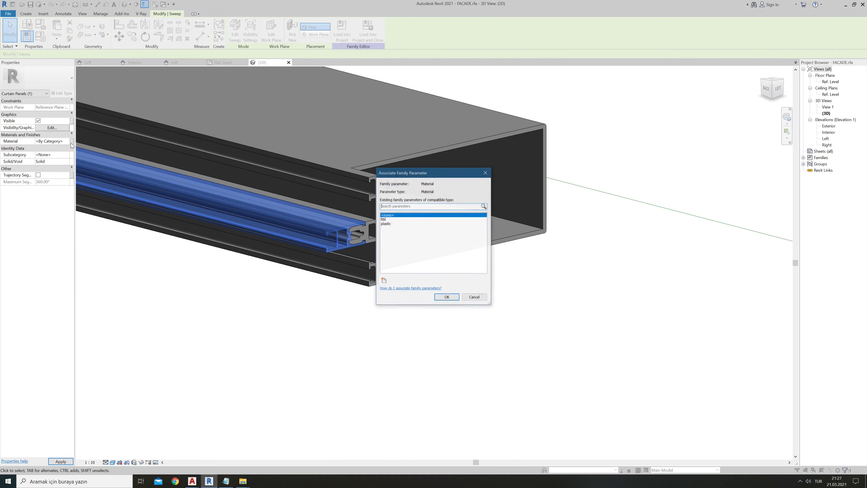
left_click(391, 224)
left_click(447, 296)
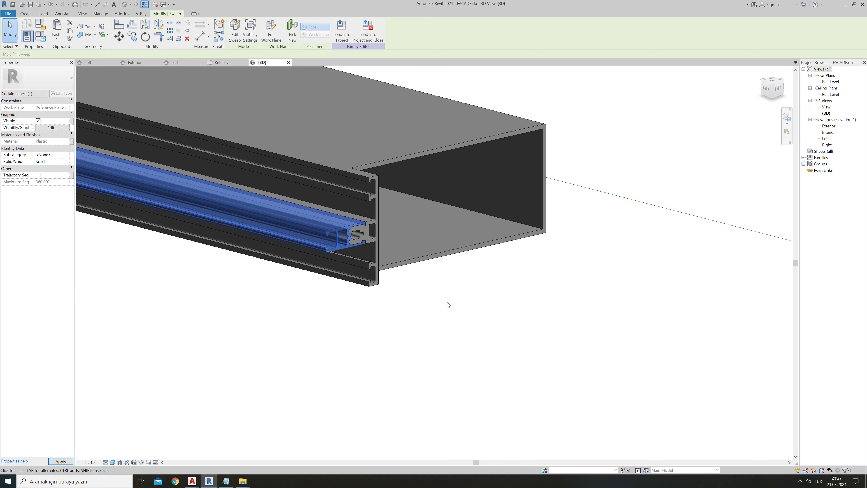
left_click(402, 336)
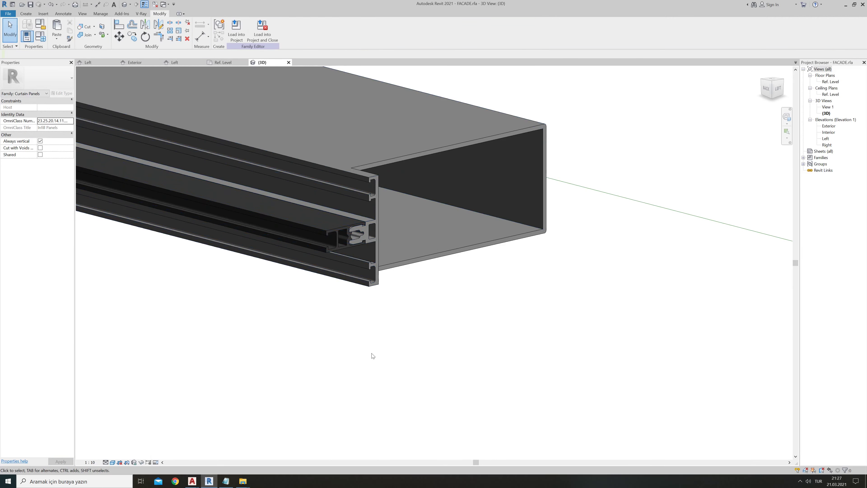
- Zoom around the 3D view to check the finished transom sweeps
scroll(366, 342, "down", 3)
scroll(355, 327, "down", 3)
scroll(342, 389, "down", 2)
scroll(277, 295, "up", 2)
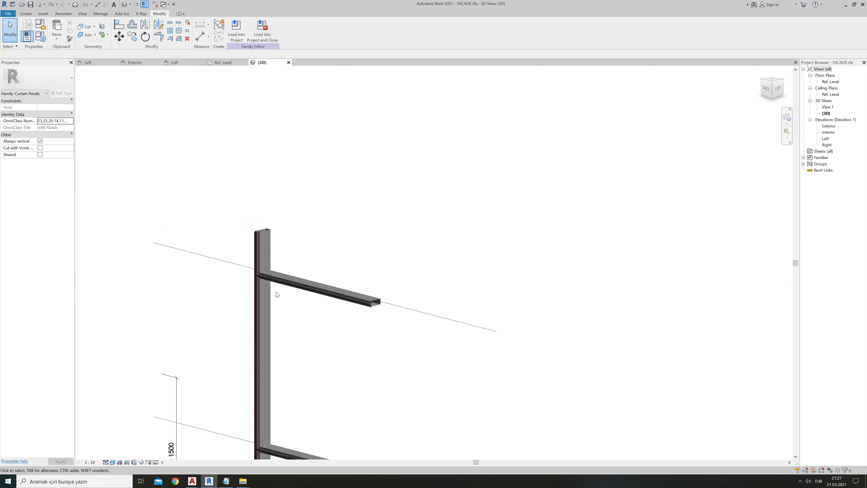
scroll(277, 294, "up", 3)
scroll(260, 259, "up", 3)
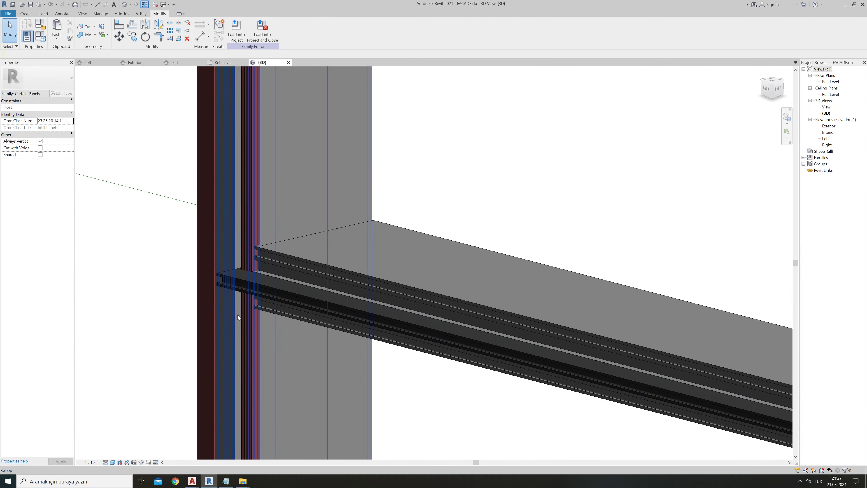
scroll(236, 294, "down", 3)
scroll(316, 404, "down", 2)
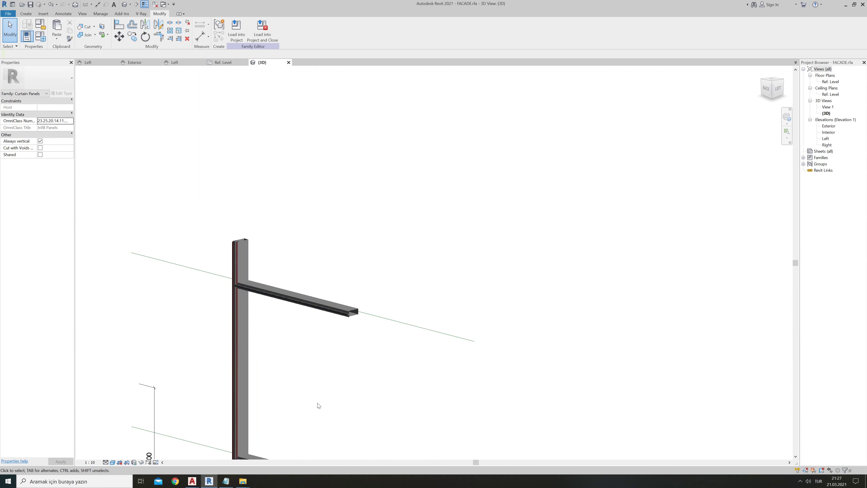
scroll(368, 310, "down", 1)
scroll(365, 410, "up", 1)
scroll(325, 428, "up", 3)
scroll(320, 409, "up", 2)
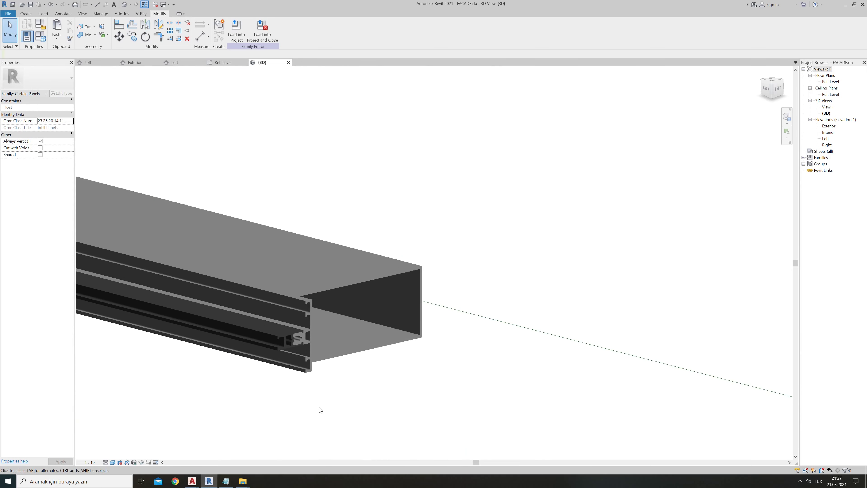
scroll(312, 381, "up", 1)
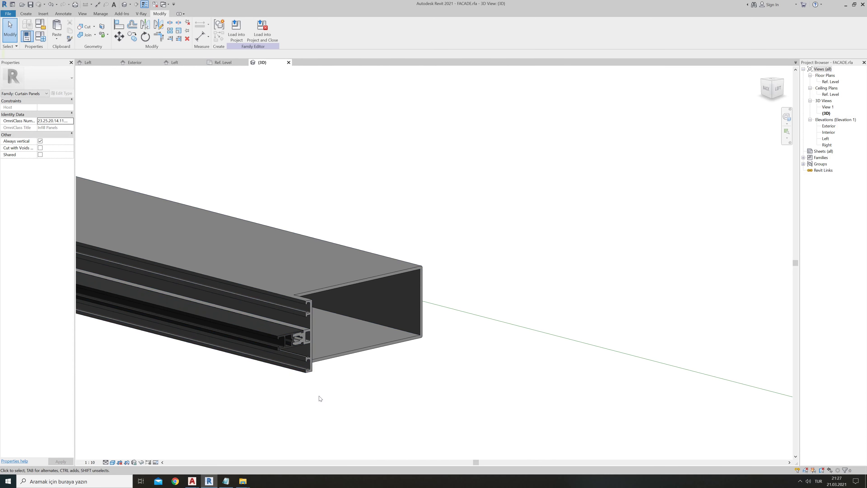
- Switch back to the Exterior elevation
left_click(141, 62)
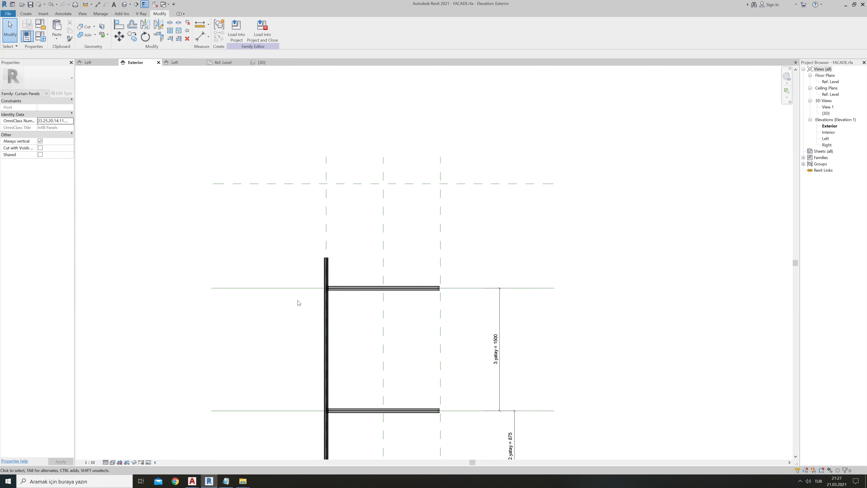
scroll(393, 212, "down", 3)
scroll(478, 308, "up", 3)
scroll(364, 300, "up", 3)
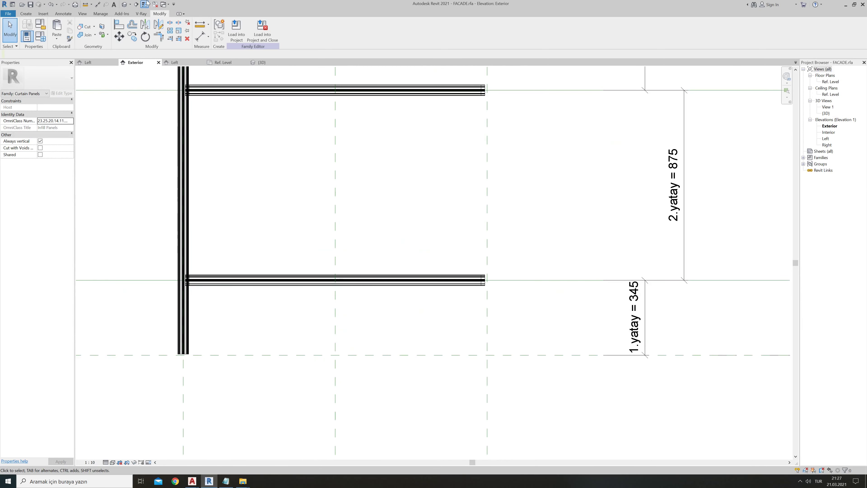
- Start a new sweep and sketch a horizontal path line near the lowest transom
left_click(29, 15)
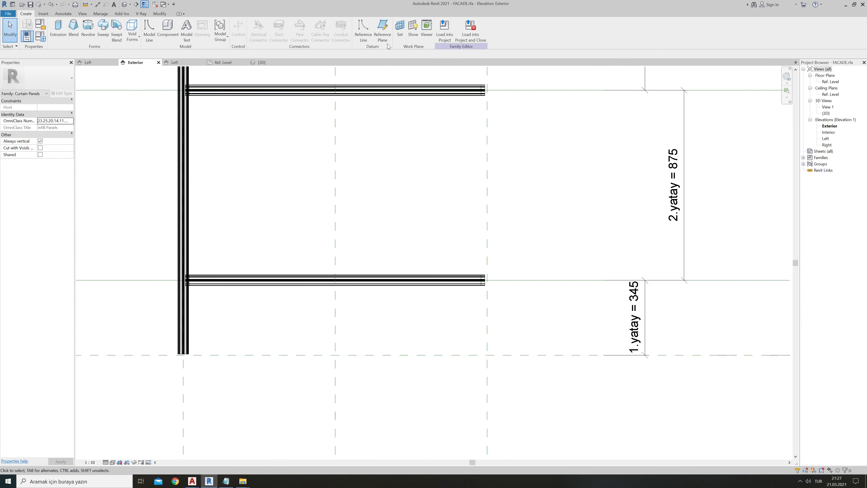
left_click(103, 34)
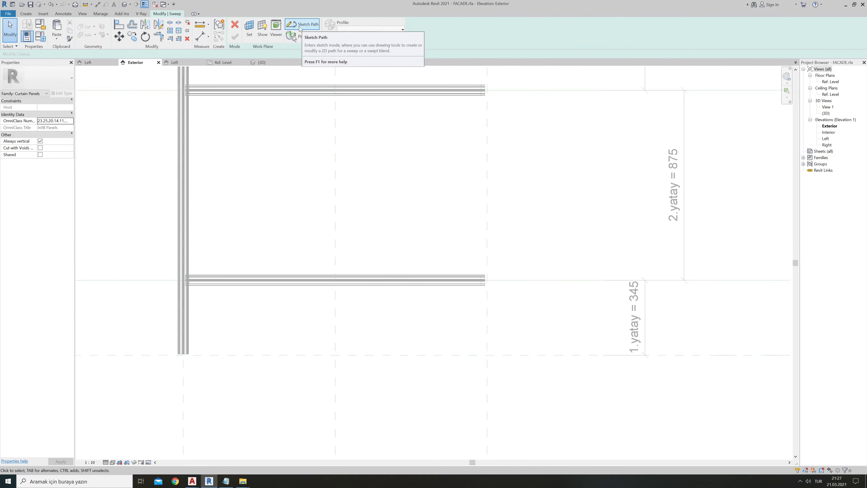
left_click(301, 25)
left_click(473, 199)
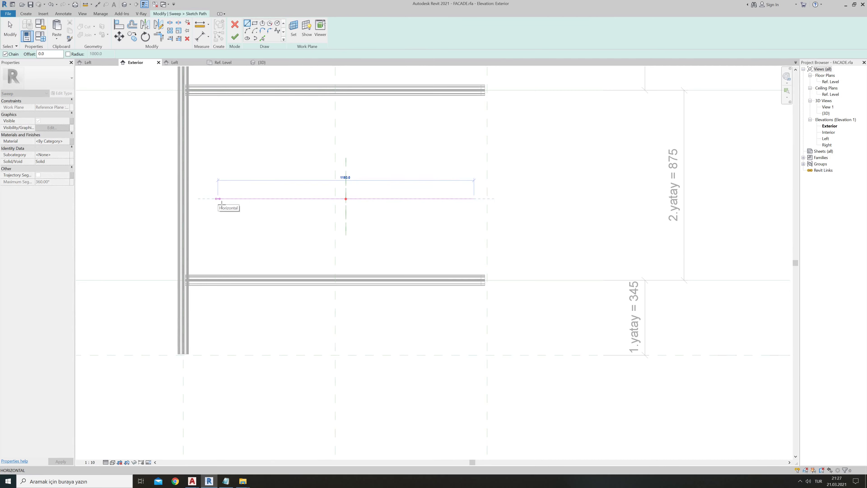
left_click(218, 199)
key("Escape")
key("Escape")
- Align the path line onto the lower transom line at 345 using AL
key("a")
key("l")
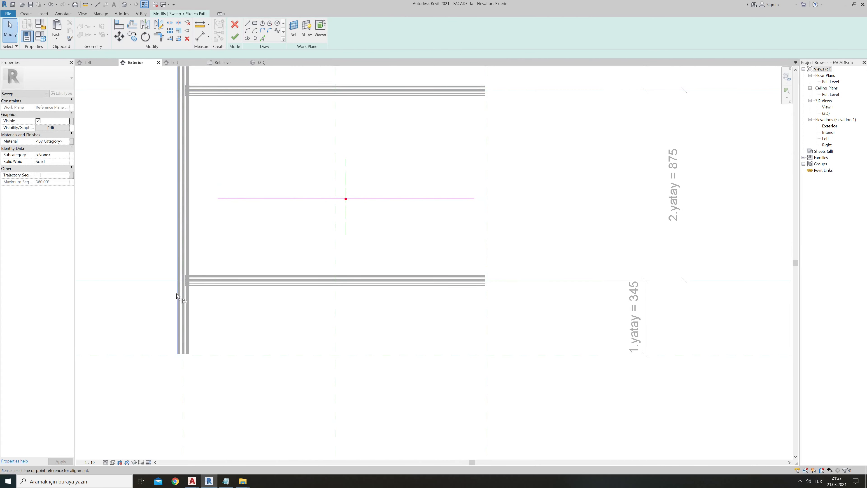
left_click(171, 280)
left_click(287, 199)
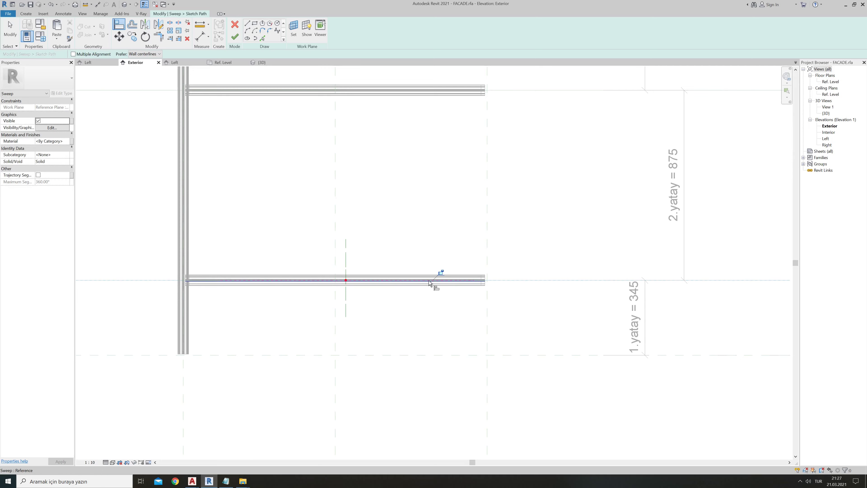
scroll(184, 280, "up", 5)
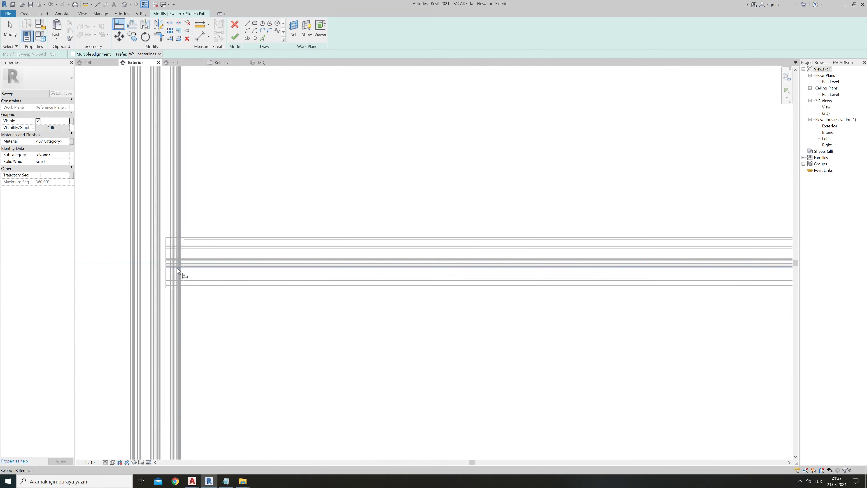
scroll(170, 260, "up", 3)
scroll(160, 256, "down", 4)
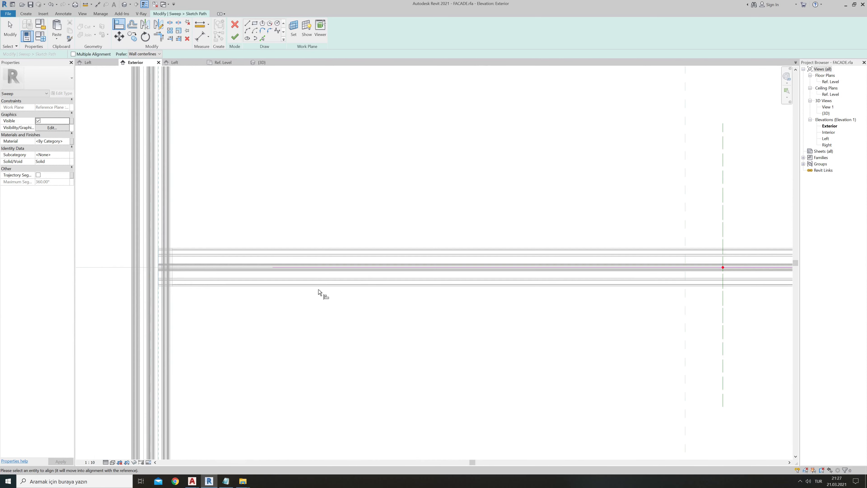
scroll(308, 275, "up", 3)
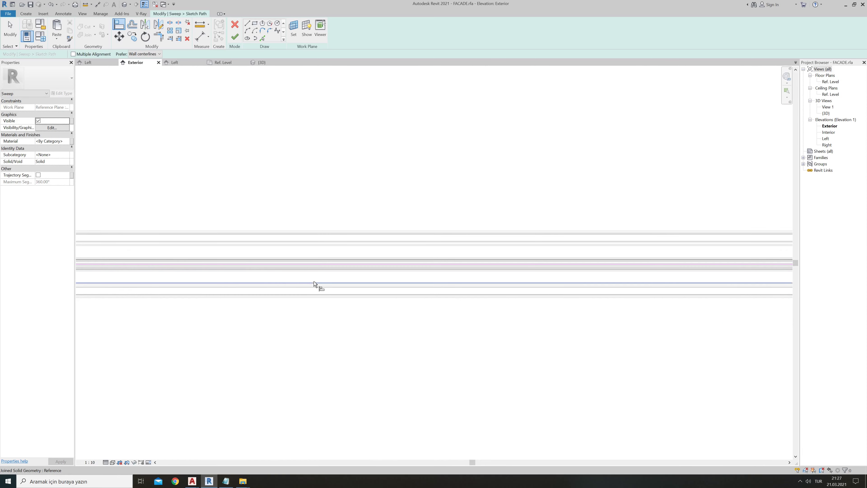
scroll(219, 283, "down", 3)
scroll(126, 320, "down", 2)
scroll(553, 297, "up", 1)
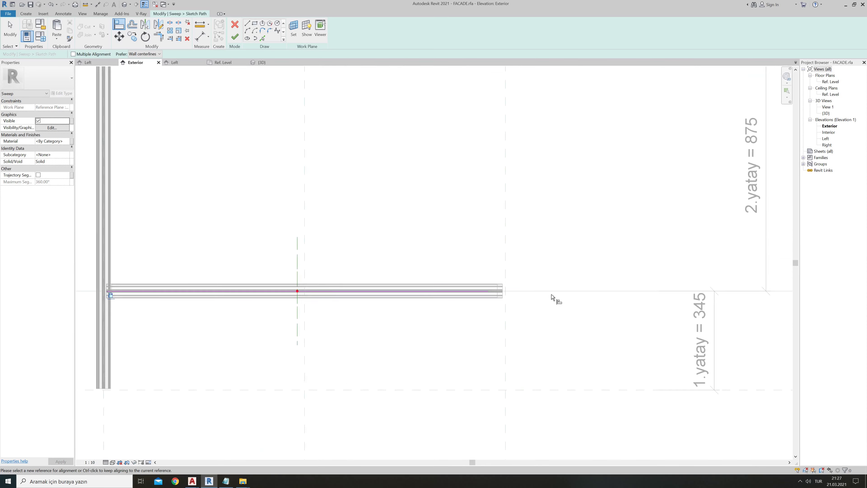
scroll(450, 283, "up", 3)
- Align the path end to the vertical reference plane and finish the path sketch
left_click(443, 263)
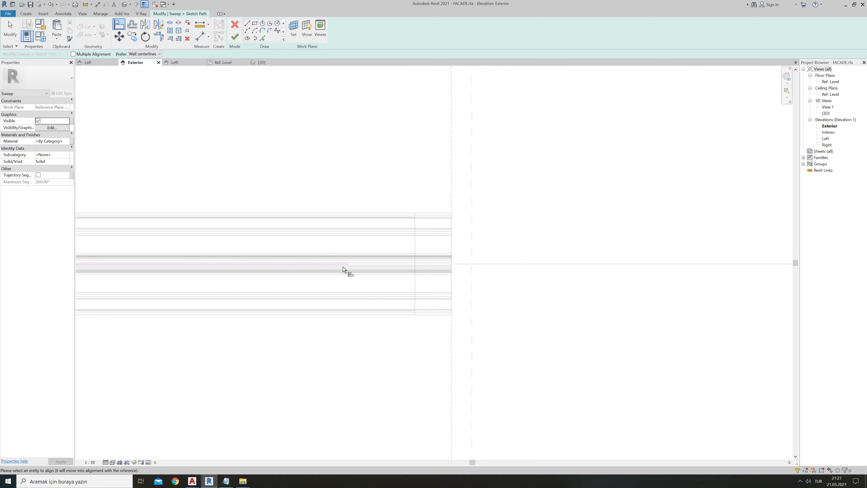
left_click(447, 270)
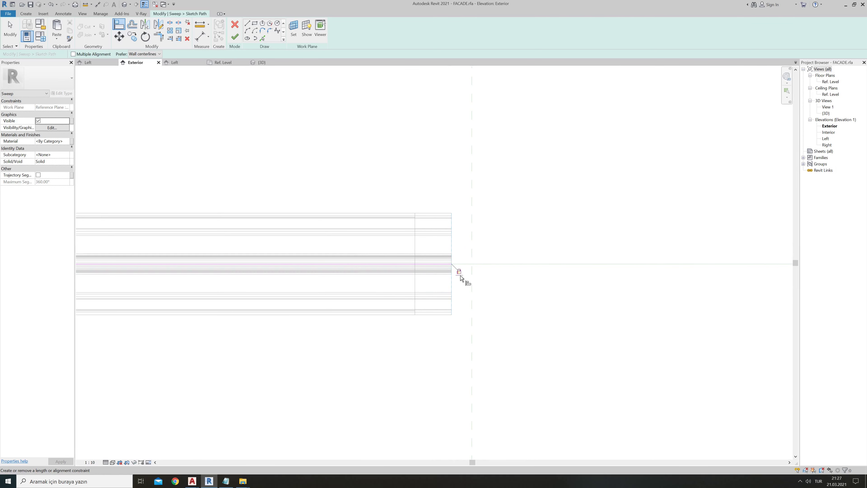
scroll(451, 294, "down", 3)
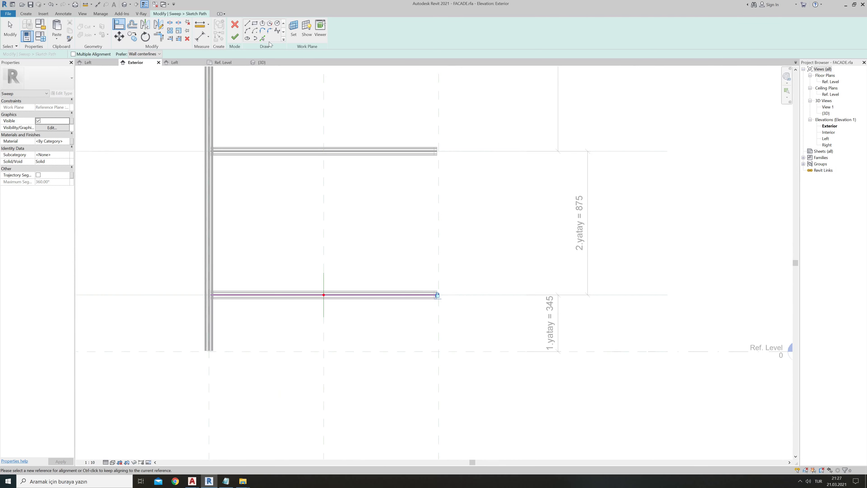
left_click(234, 37)
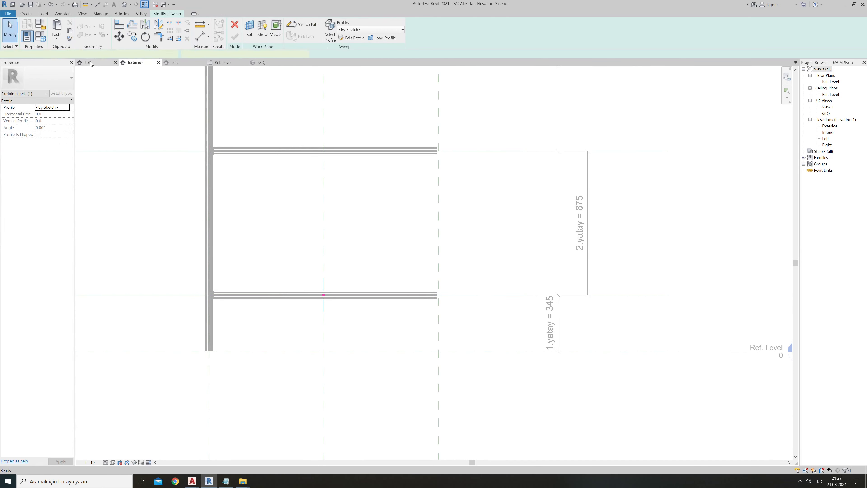
- Copy the small middle profile from Family7's Left elevation and paste it into the FACADE sweep profile
left_click(88, 62)
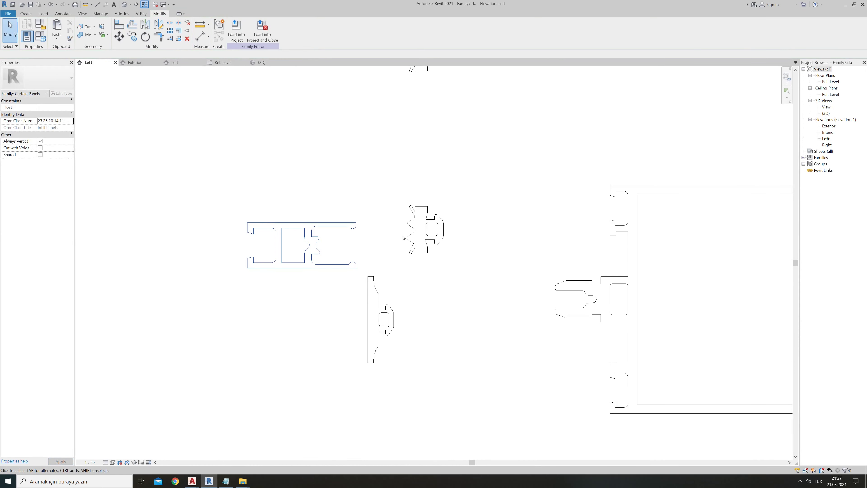
scroll(403, 237, "down", 2)
left_click_drag(393, 194, 461, 271)
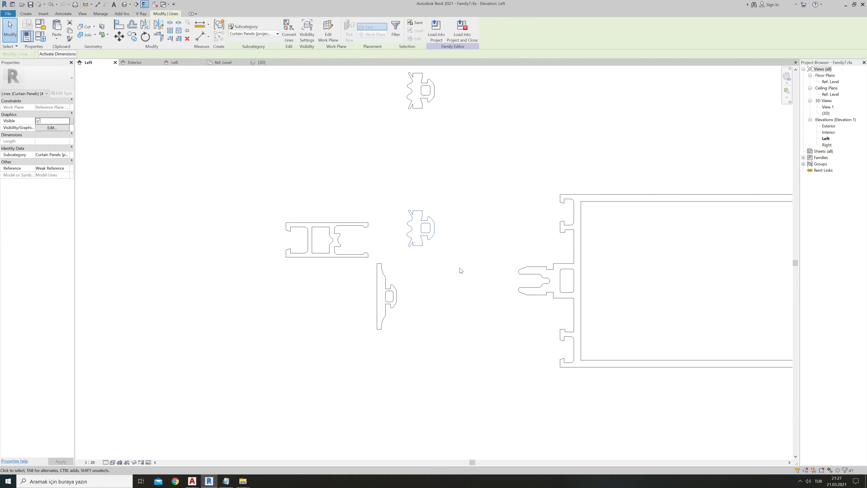
left_click(178, 63)
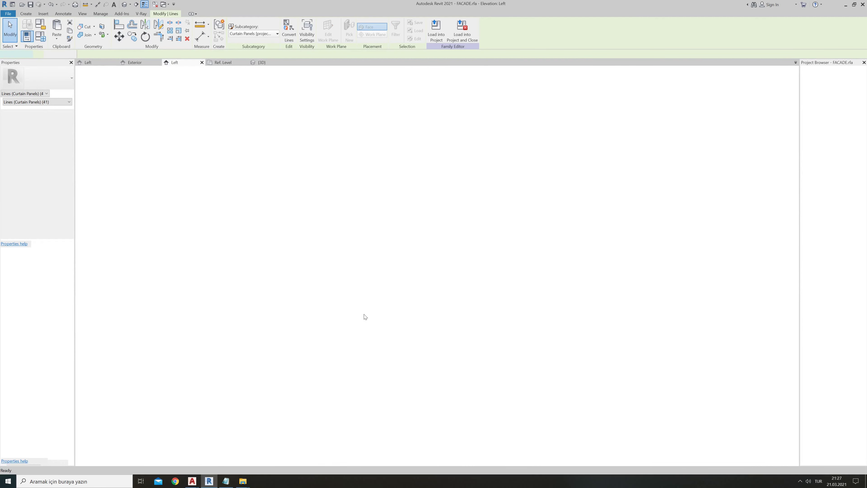
scroll(374, 315, "up", 3)
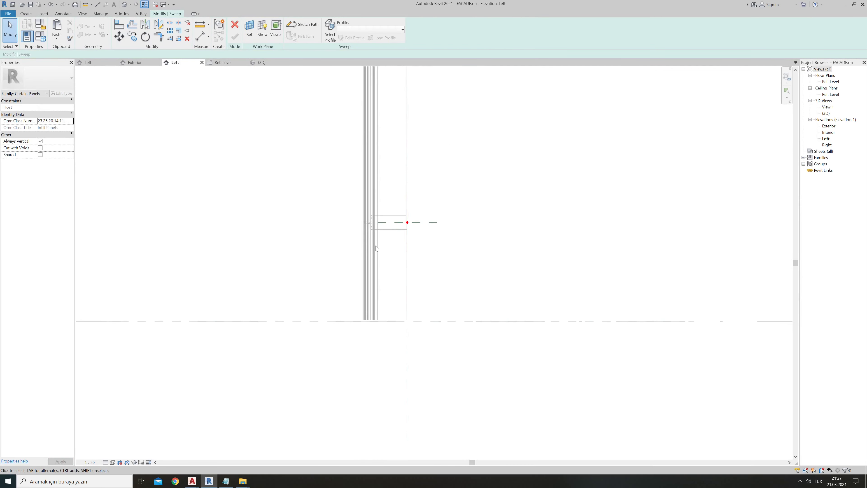
scroll(368, 175, "up", 3)
scroll(371, 162, "up", 2)
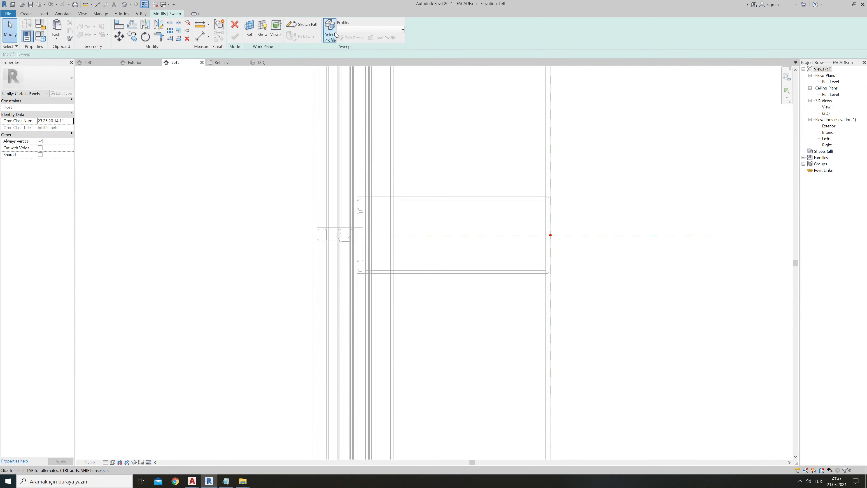
left_click(352, 37)
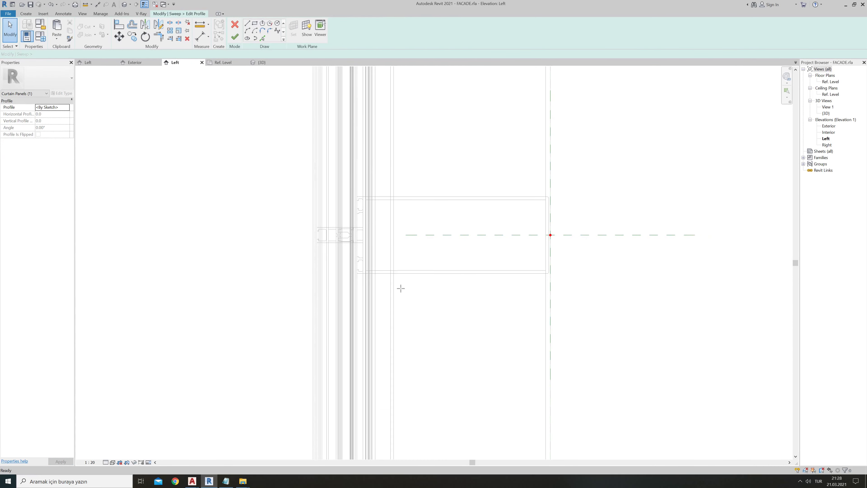
key("Escape")
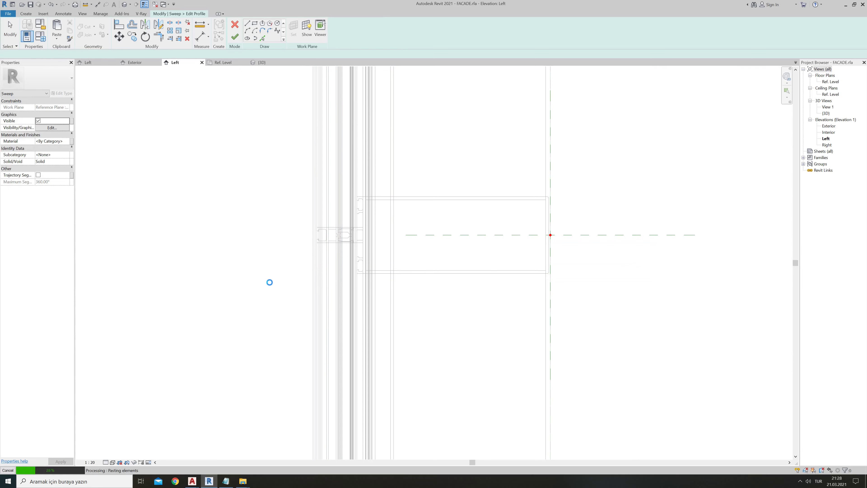
left_click_drag(269, 283, 281, 289)
left_click(291, 280)
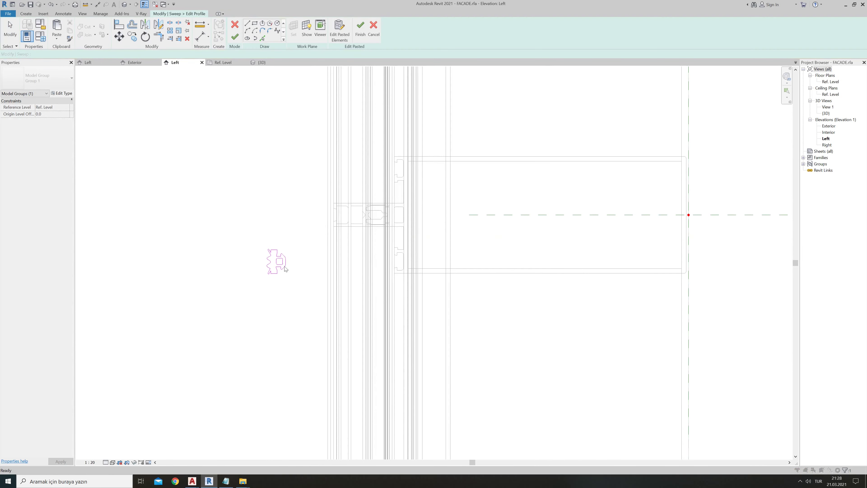
- Move the pasted profile lines to a new spot beside the mullion
scroll(284, 274, "up", 2)
left_click_drag(258, 231, 310, 304)
left_click(119, 36)
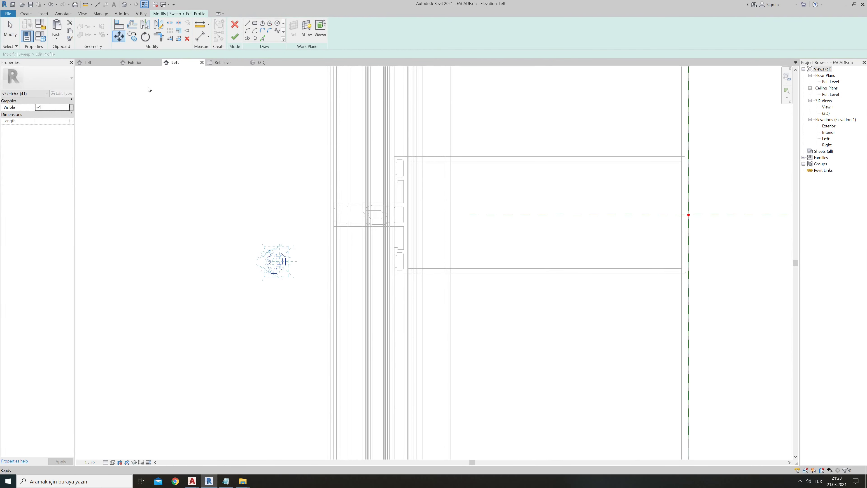
scroll(286, 294, "up", 2)
scroll(275, 283, "up", 2)
left_click(274, 283)
scroll(349, 300, "down", 2)
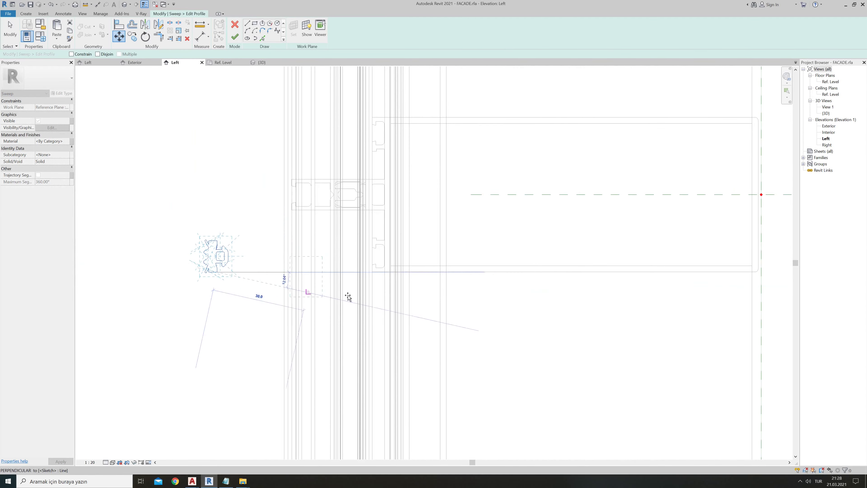
scroll(374, 279, "up", 3)
scroll(355, 262, "up", 3)
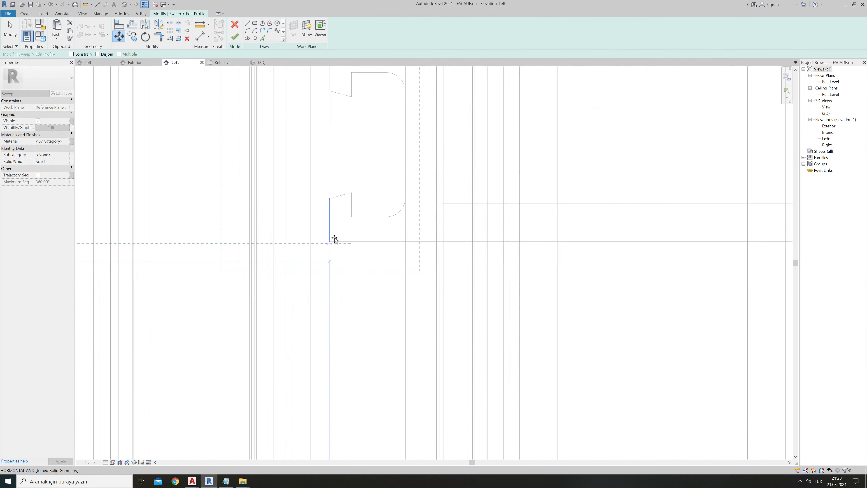
left_click(320, 256)
scroll(323, 254, "down", 2)
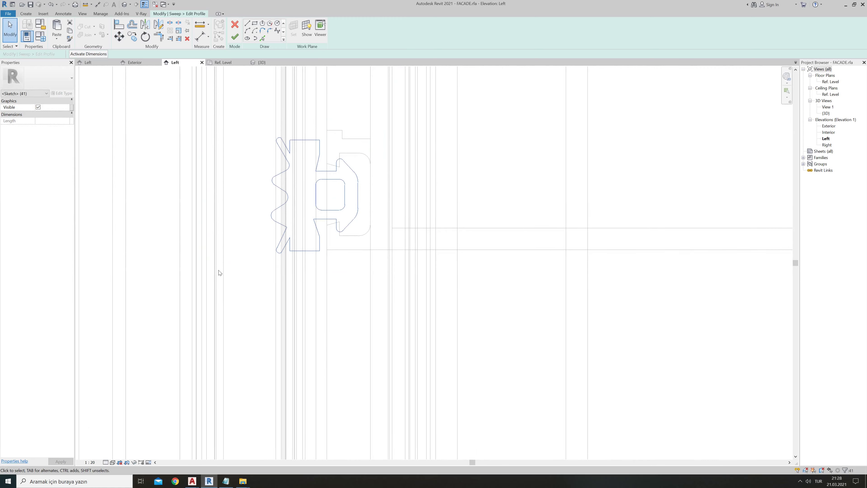
- Move the profile again so its corner sits on the glass edge
left_click(118, 36)
scroll(338, 254, "up", 2)
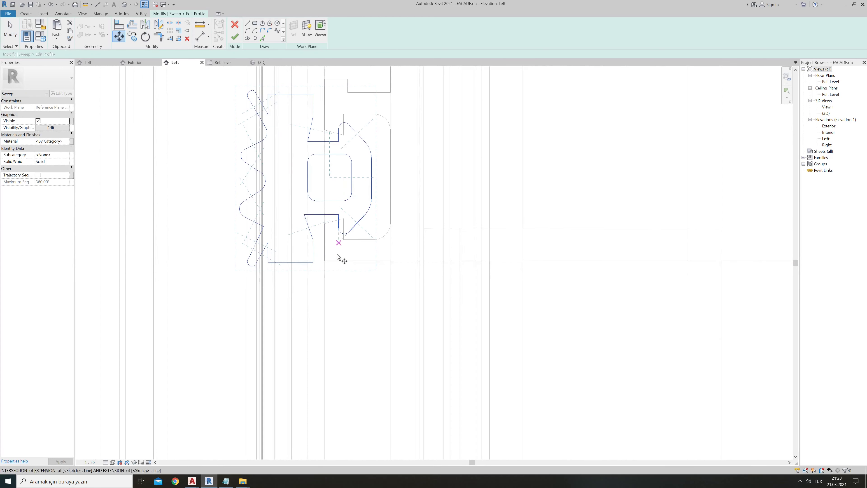
scroll(310, 259, "up", 2)
left_click(311, 260)
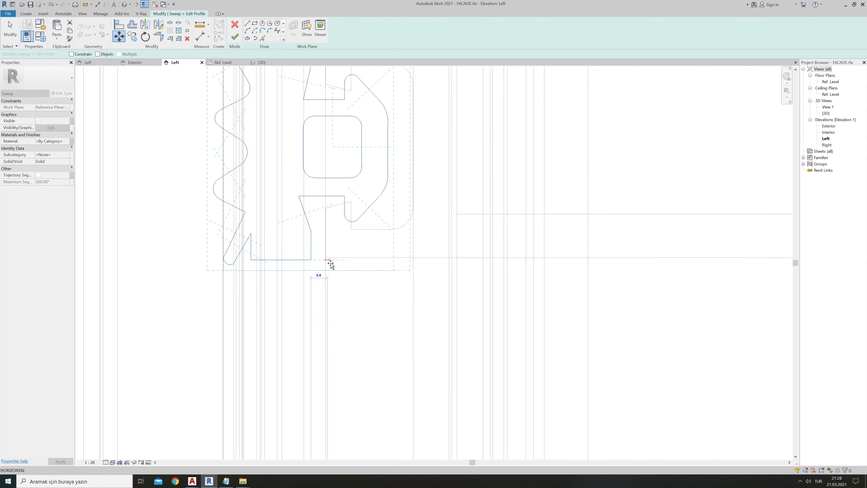
scroll(329, 261, "up", 2)
scroll(329, 263, "up", 3)
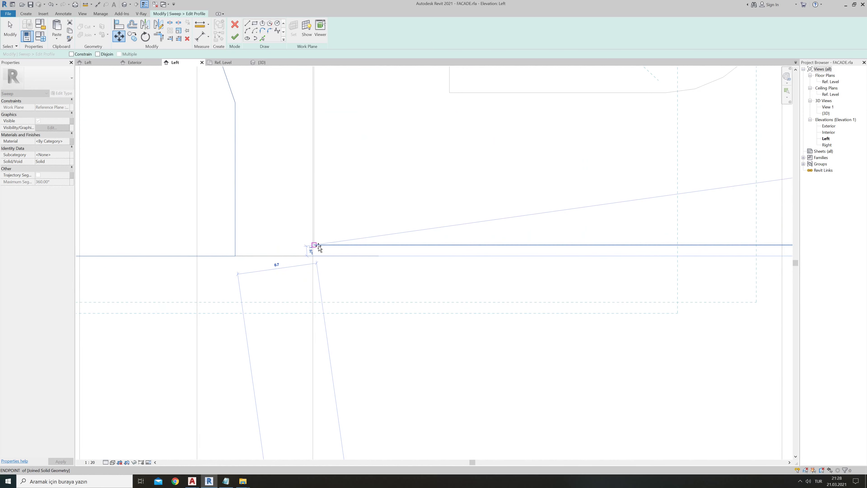
left_click(315, 246)
scroll(314, 286, "down", 2)
scroll(318, 284, "down", 2)
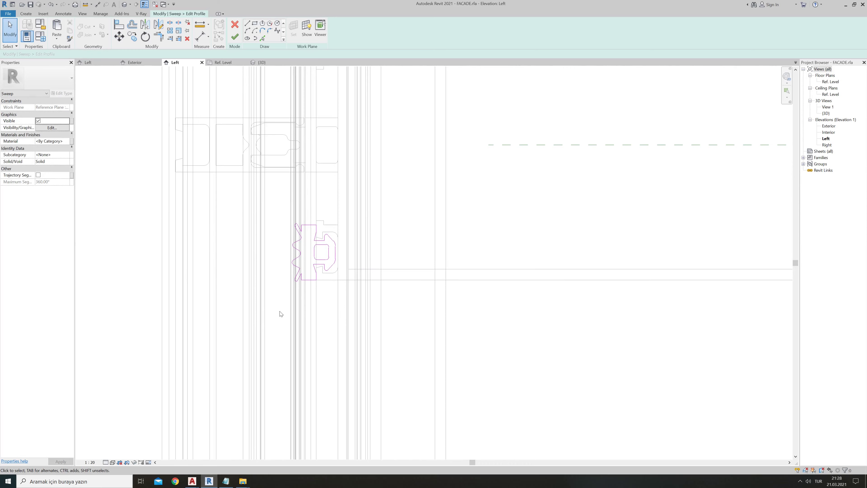
- Place a second copy of the profile from its top corner and finish the profile sketch
left_click_drag(281, 311, 375, 186)
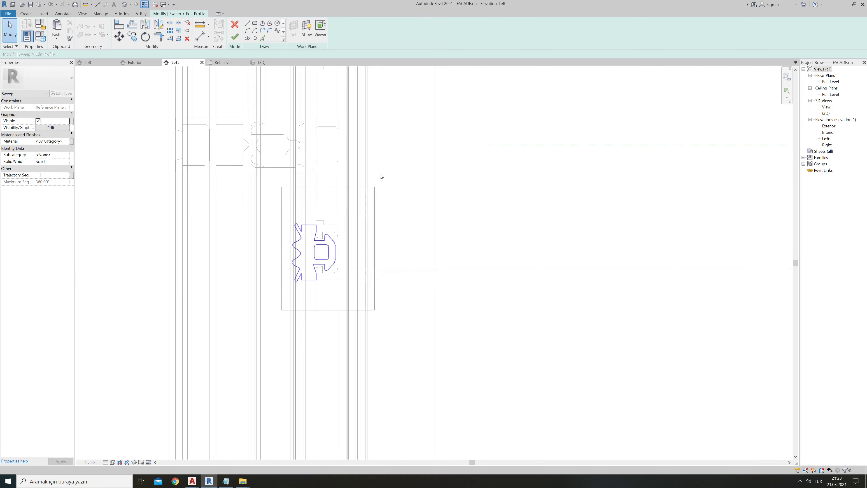
left_click(131, 37)
scroll(321, 236, "up", 2)
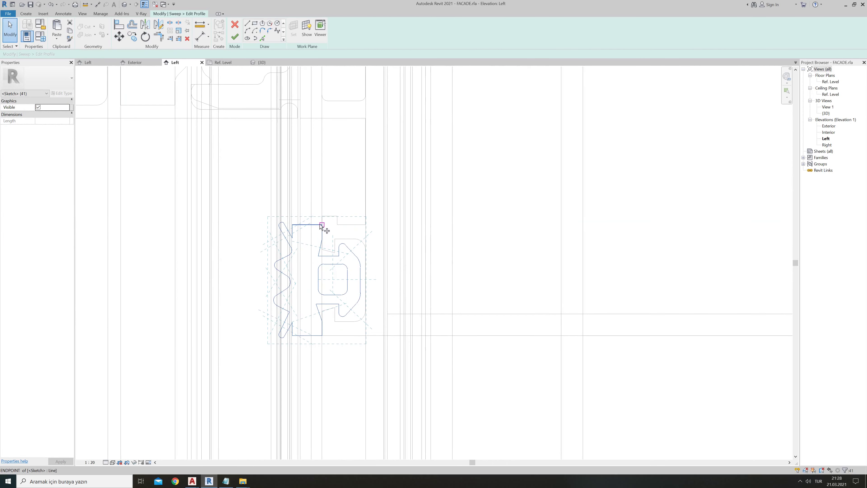
left_click(323, 224)
scroll(300, 229, "up", 2)
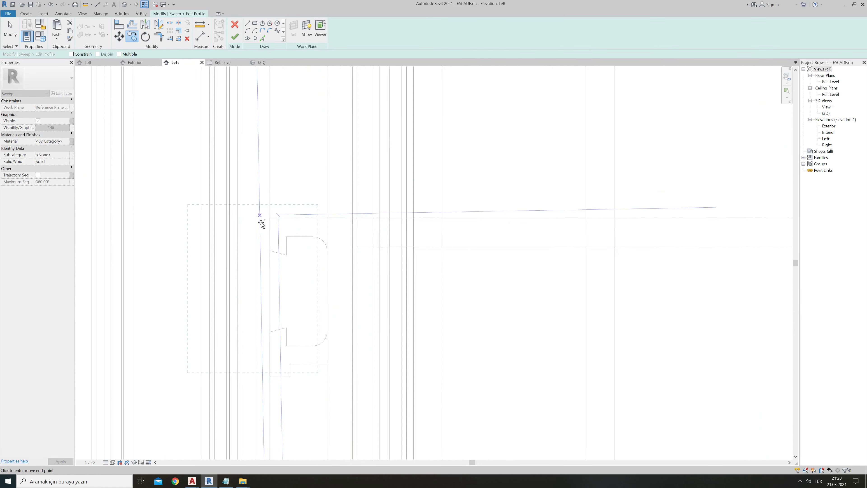
scroll(261, 224, "up", 3)
scroll(310, 220, "up", 3)
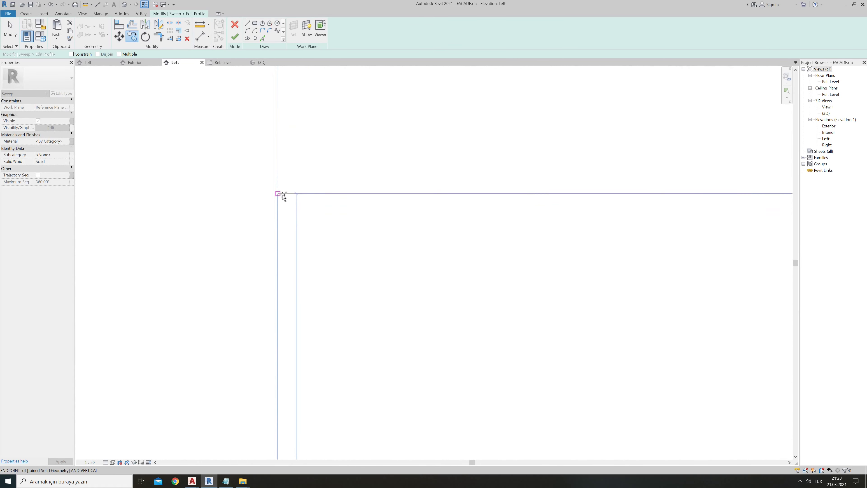
left_click(283, 196)
scroll(316, 204, "down", 2)
scroll(301, 205, "down", 3)
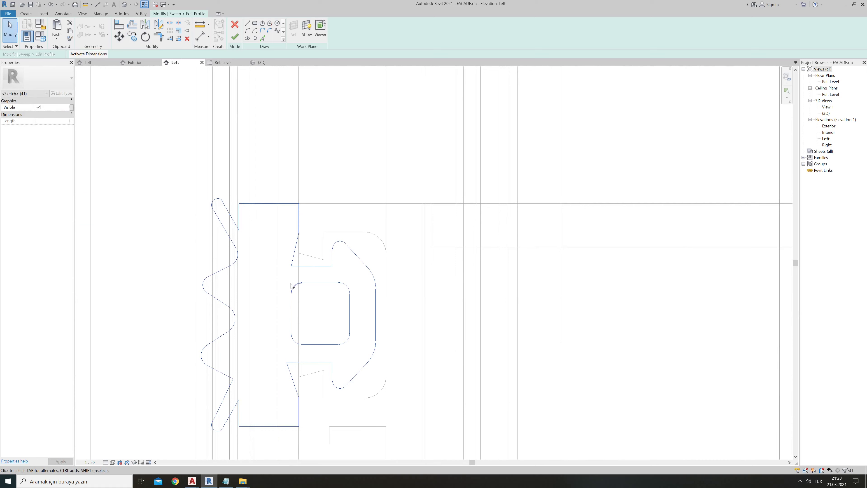
scroll(291, 286, "down", 3)
scroll(287, 314, "down", 2)
left_click(235, 36)
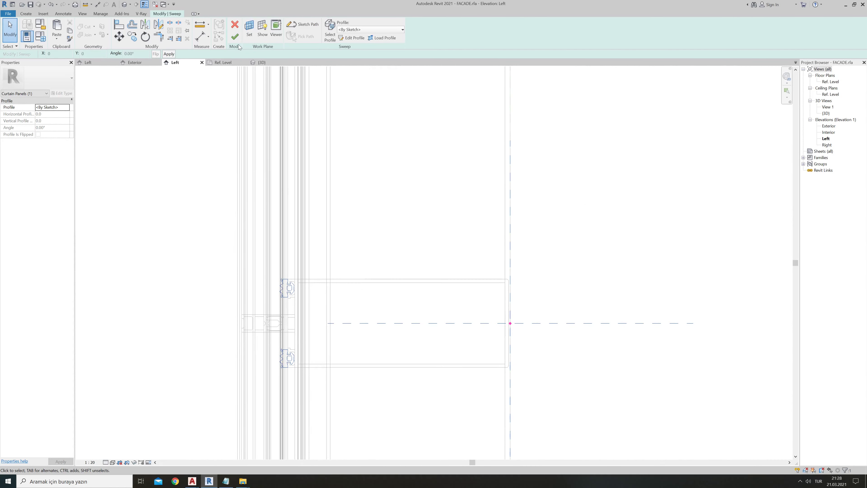
- Finish the sweep and associate its material with the fitil family parameter
left_click(235, 37)
scroll(339, 322, "up", 2)
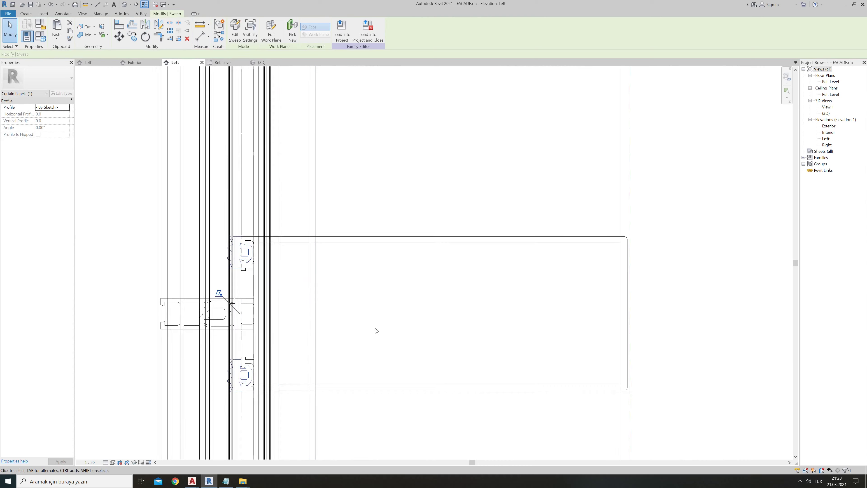
left_click(246, 372)
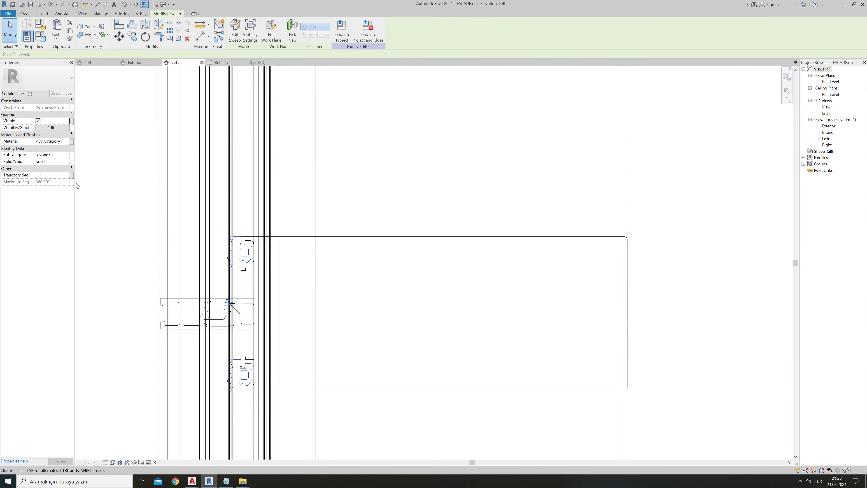
left_click(72, 141)
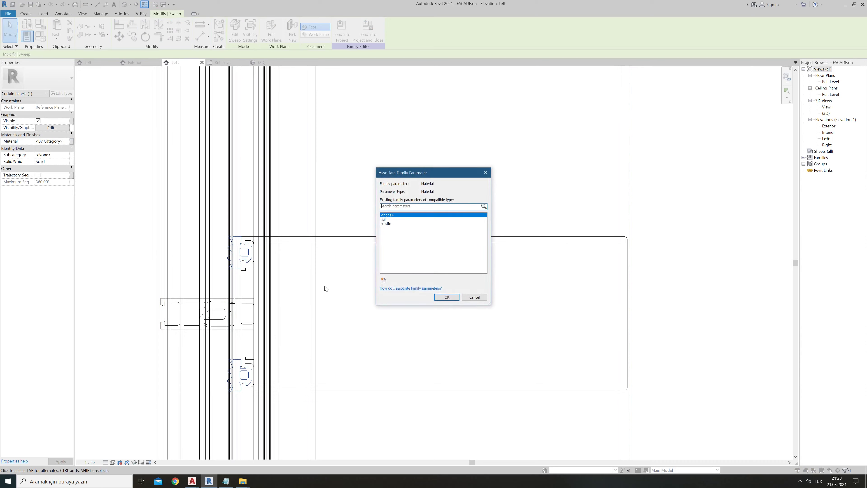
left_click(384, 220)
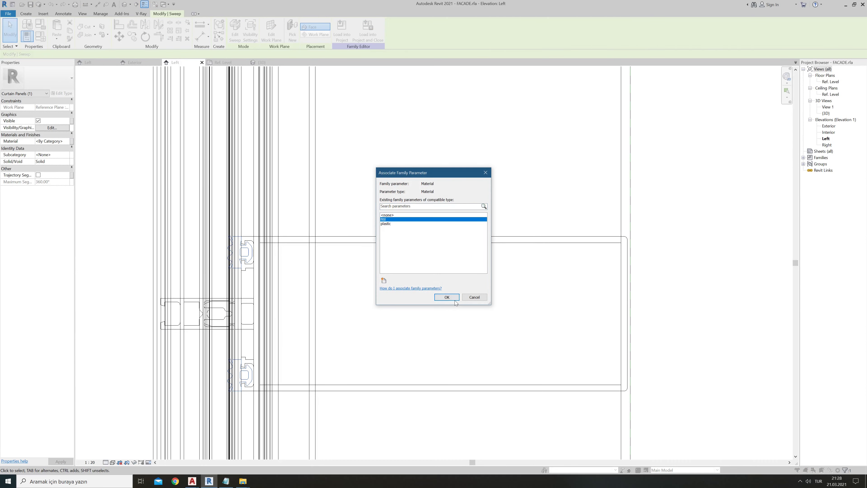
left_click(454, 298)
left_click(447, 314)
- Reopen the sweep's profile sketch and bring up Family7's Left elevation with the profiles
scroll(318, 320, "up", 3)
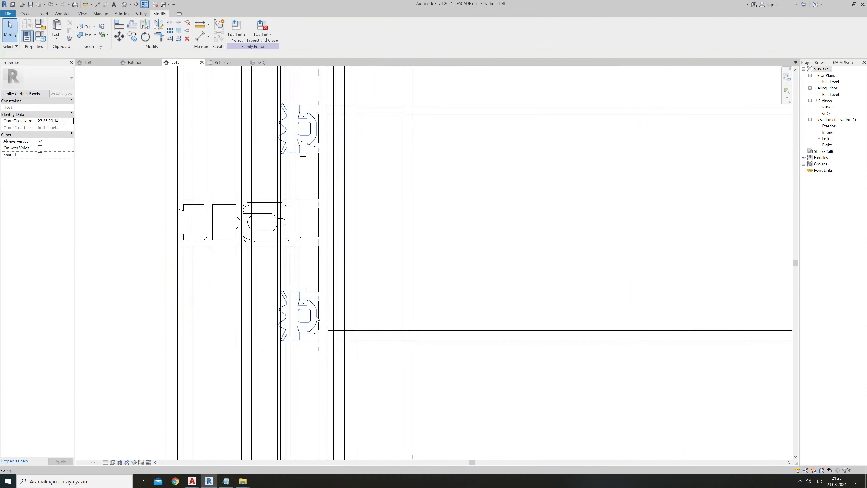
double_click(313, 317)
double_click(314, 318)
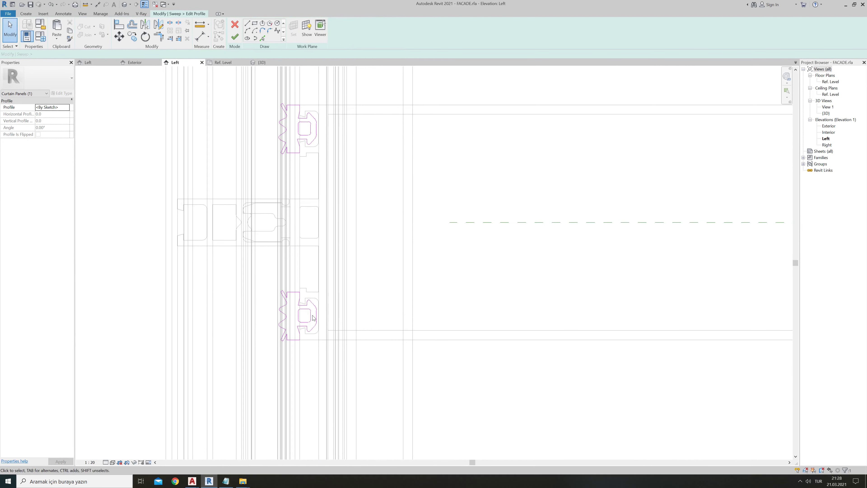
middle_click_drag(490, 190, 504, 192)
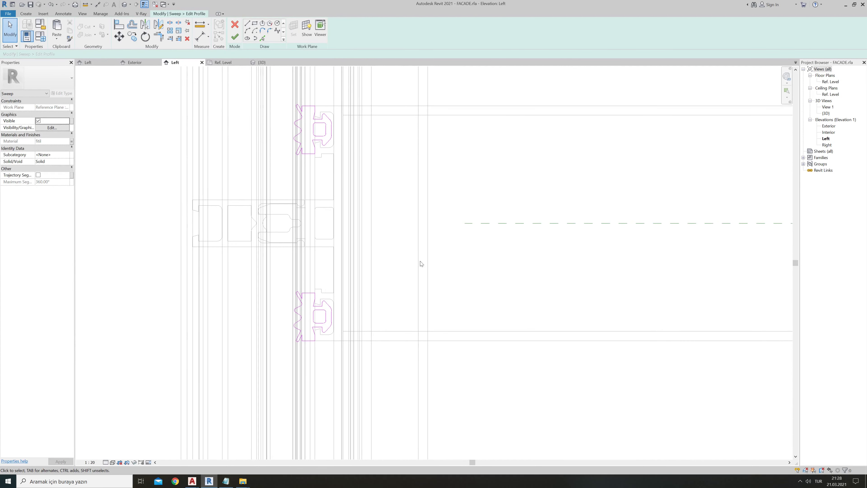
left_click(87, 62)
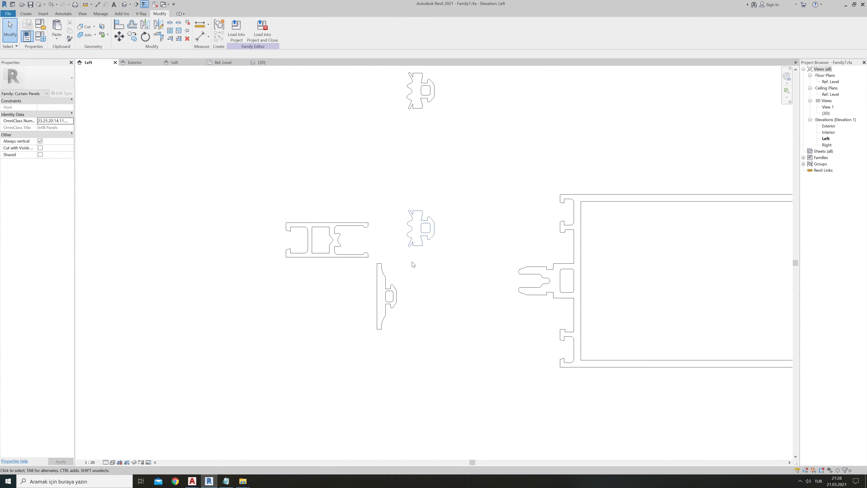
- Select all lines of the cover-cap profile in Family7
left_click(377, 270)
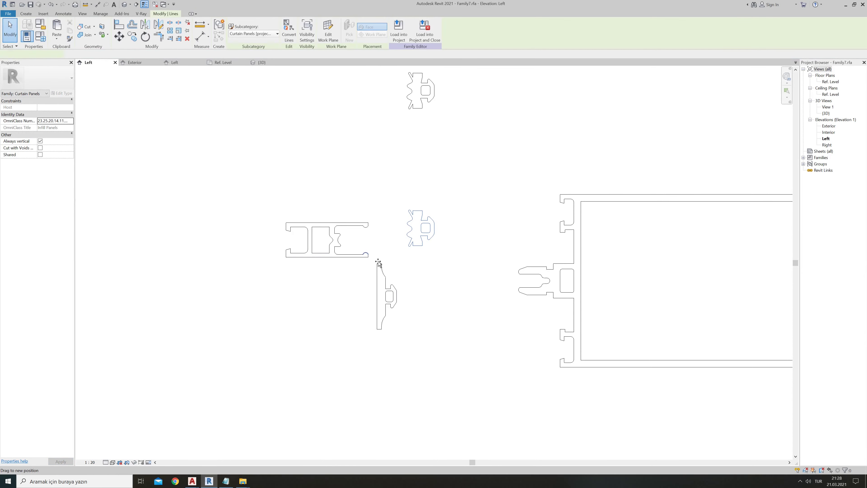
key("Escape")
scroll(376, 261, "up", 2)
scroll(375, 261, "down", 2)
scroll(373, 261, "up", 2)
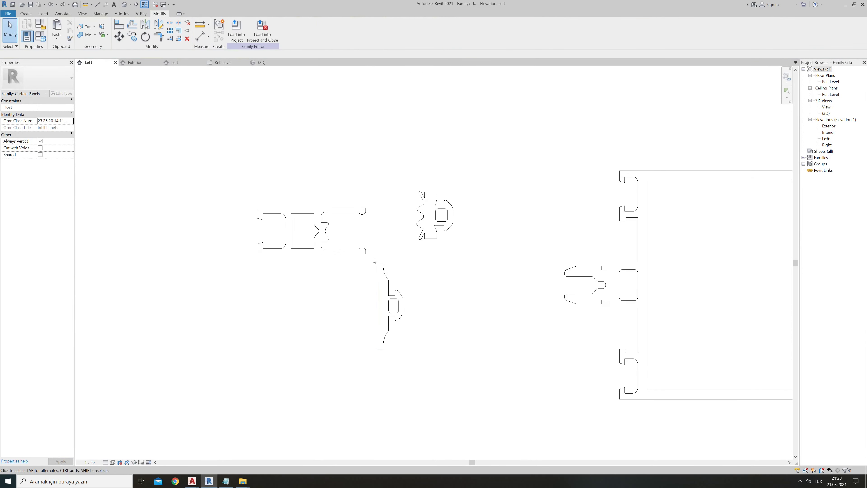
left_click_drag(399, 361, 415, 377)
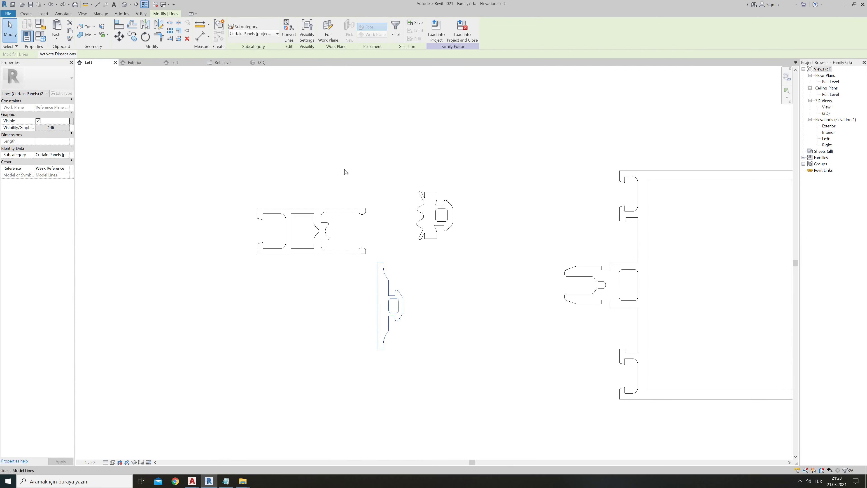
- Paste the cover-cap profile into the FACADE sweep profile sketch and ungroup it with UG
left_click(261, 63)
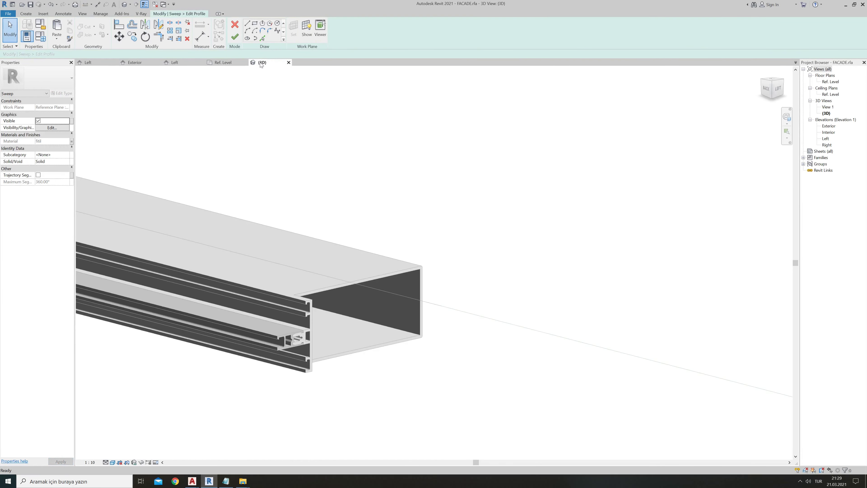
left_click(182, 63)
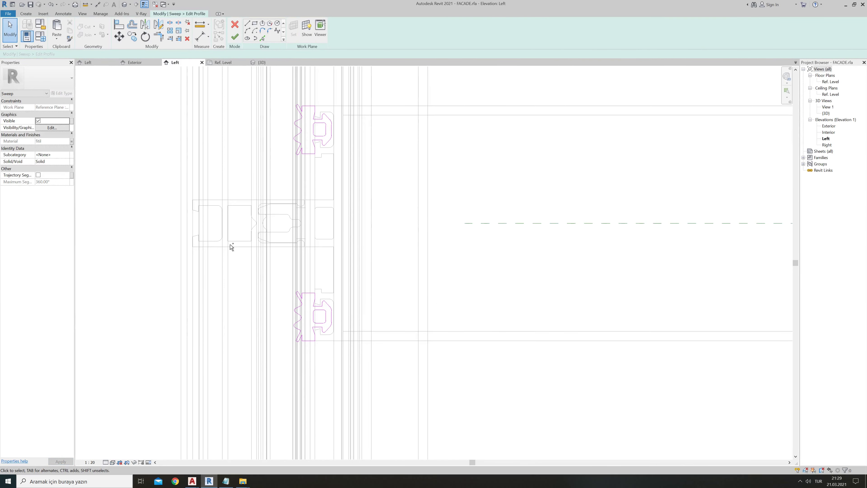
scroll(341, 277, "down", 2)
mouse_move(181, 201)
left_mouse_down()
mouse_move(204, 266)
mouse_move(222, 197)
left_mouse_up()
left_click(204, 266)
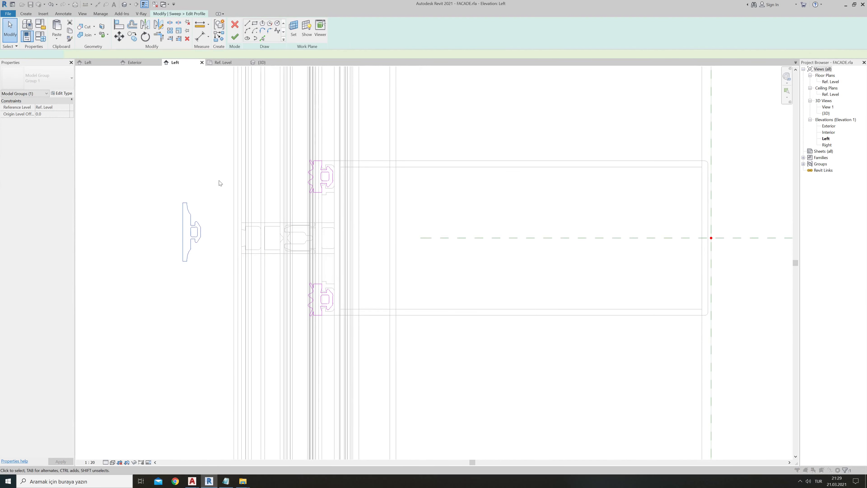
key("u")
key("g")
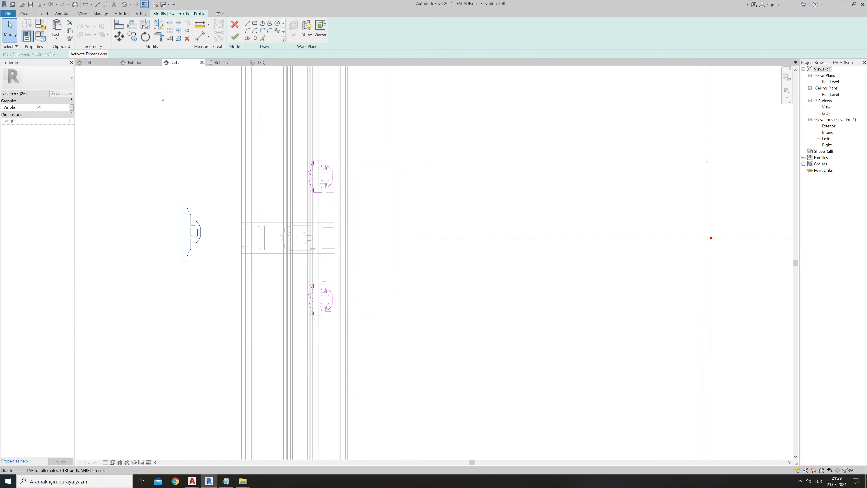
- Move the cover-cap profile onto the mullion's snap point
left_click(119, 36)
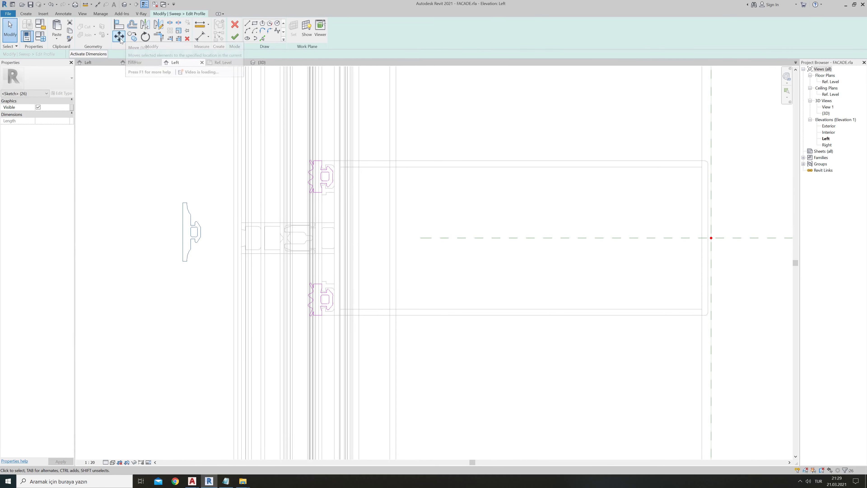
scroll(202, 248, "up", 2)
scroll(203, 247, "up", 2)
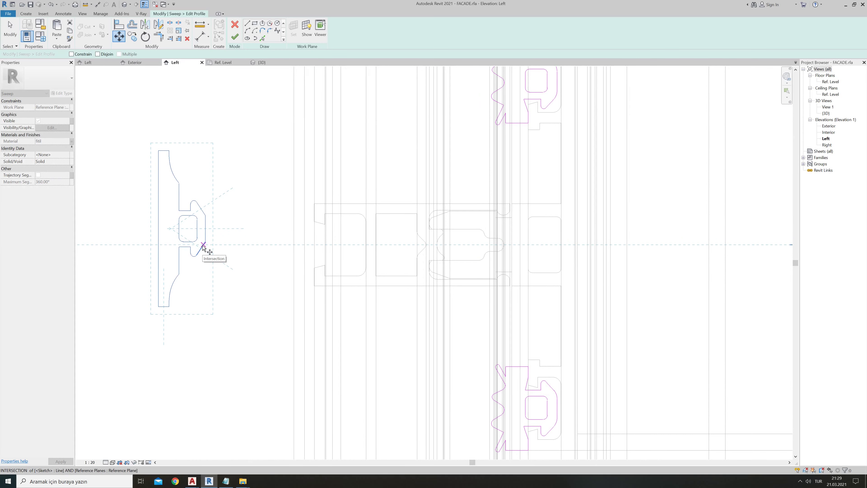
left_click(203, 245)
scroll(365, 247, "up", 2)
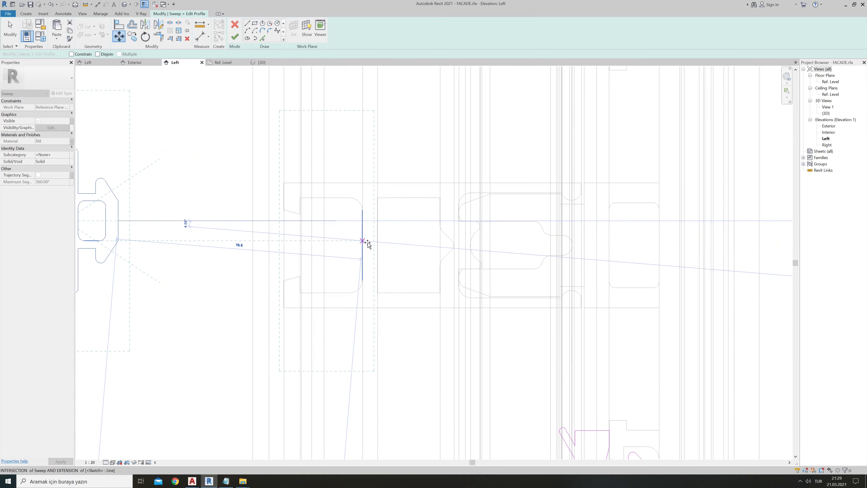
left_click(362, 246)
scroll(283, 181, "down", 2)
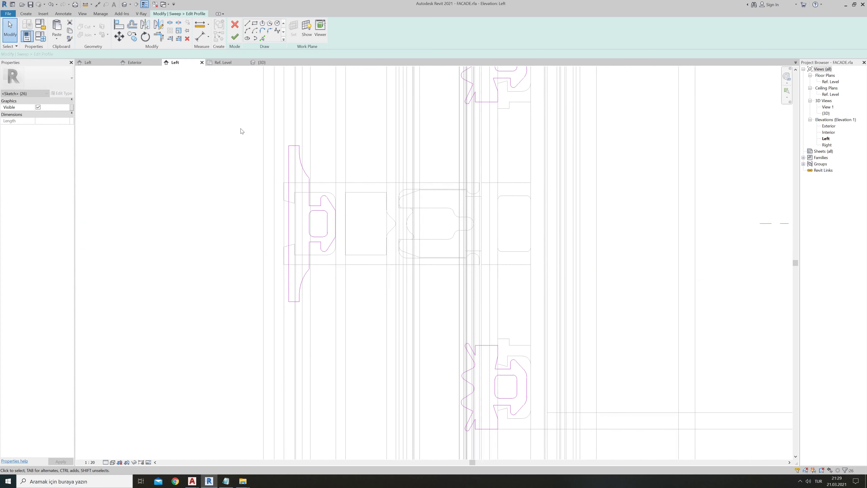
- Move the 26 cover-cap sketch lines flush against the mullion's outer face
left_click_drag(364, 341, 365, 342)
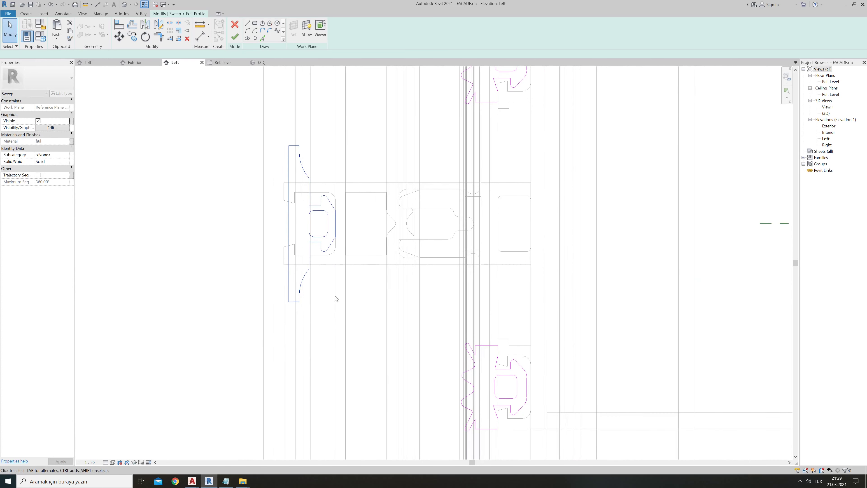
left_click(119, 36)
scroll(326, 194, "up", 1)
scroll(326, 193, "up", 1)
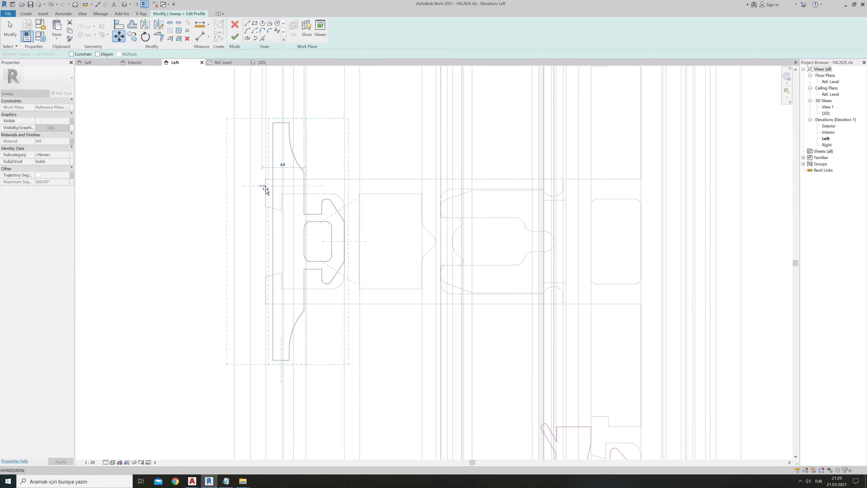
scroll(265, 189, "up", 3)
scroll(253, 195, "up", 2)
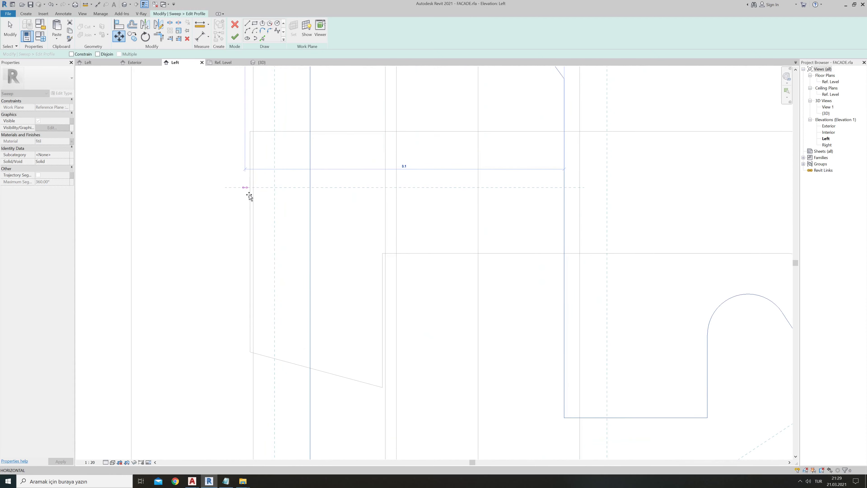
left_click(252, 188)
scroll(252, 205, "down", 3)
scroll(261, 188, "down", 2)
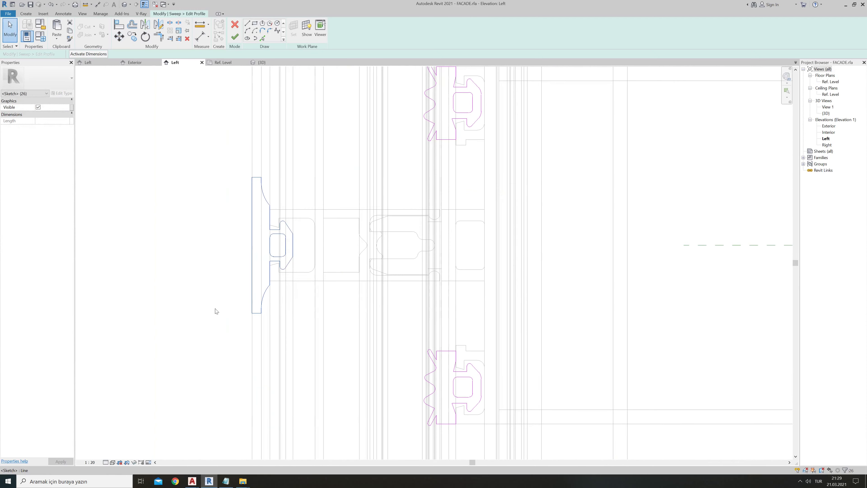
- Check all the profile sketches and finish the profile edit
key("Escape")
scroll(180, 250, "down", 3)
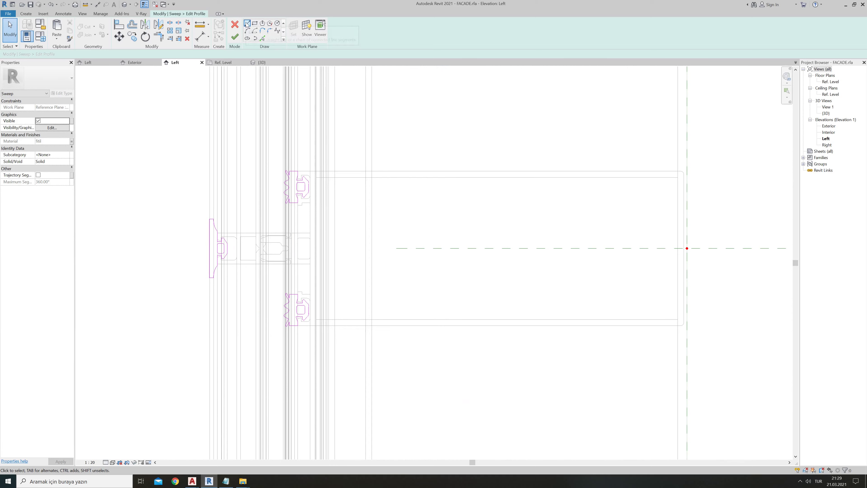
scroll(227, 260, "down", 2)
left_click_drag(170, 168, 344, 374)
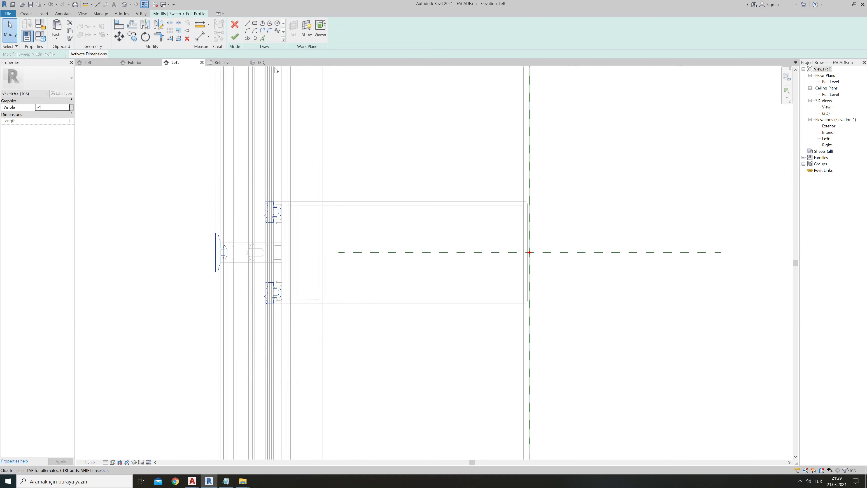
left_click(235, 37)
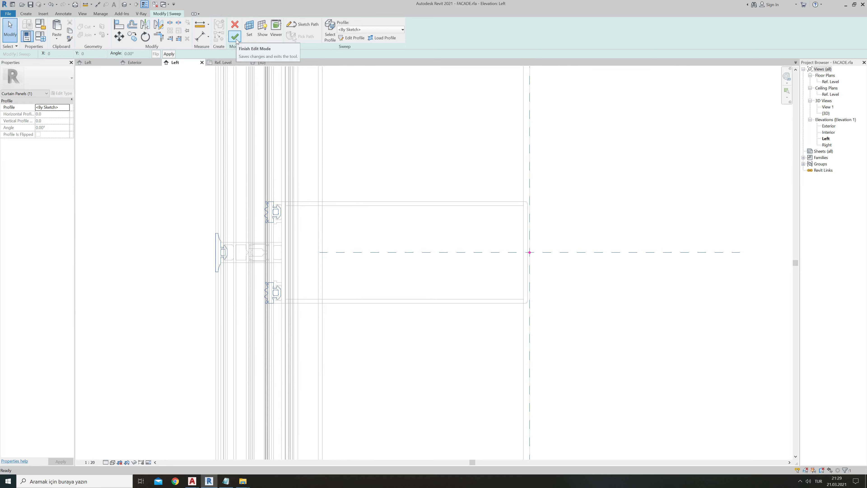
- Finish the sweep, then raise the lower transom line on Exterior and undo, keeping 345/875
left_click(236, 39)
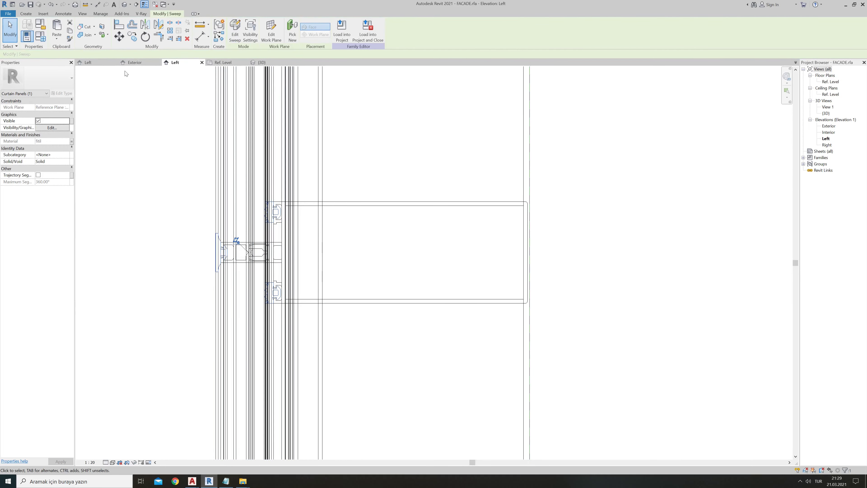
left_click(144, 64)
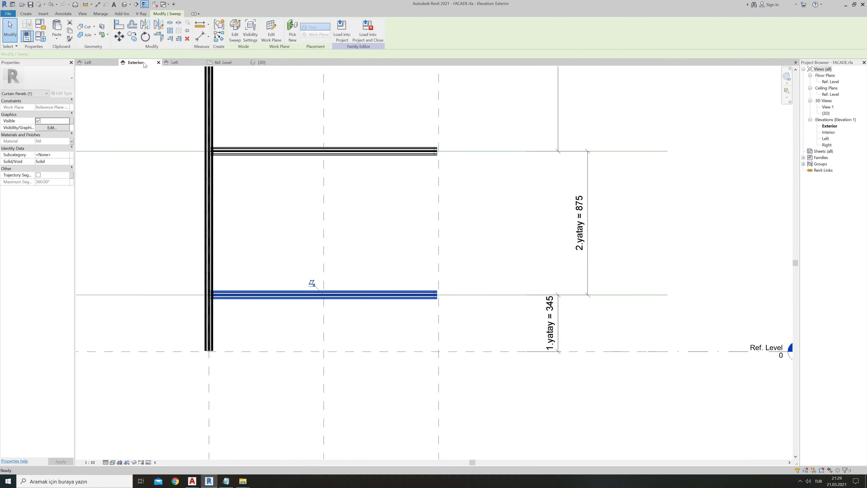
left_click(404, 376)
left_click(490, 295)
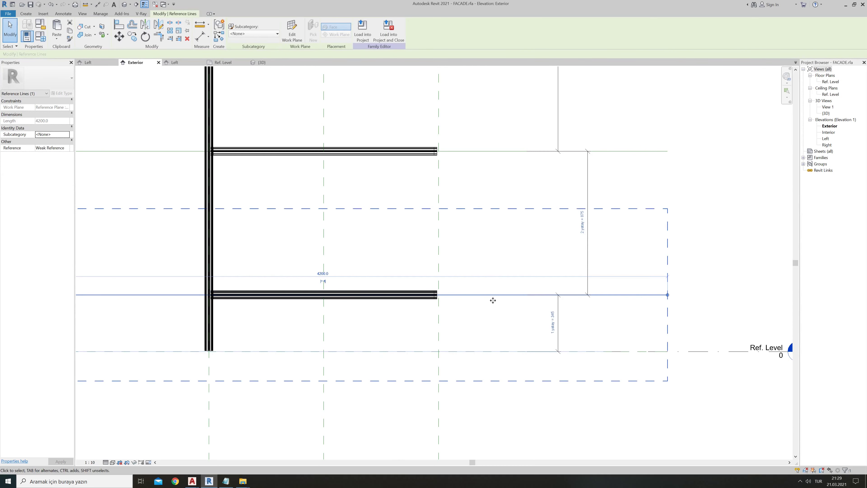
left_click_drag(493, 262, 492, 238)
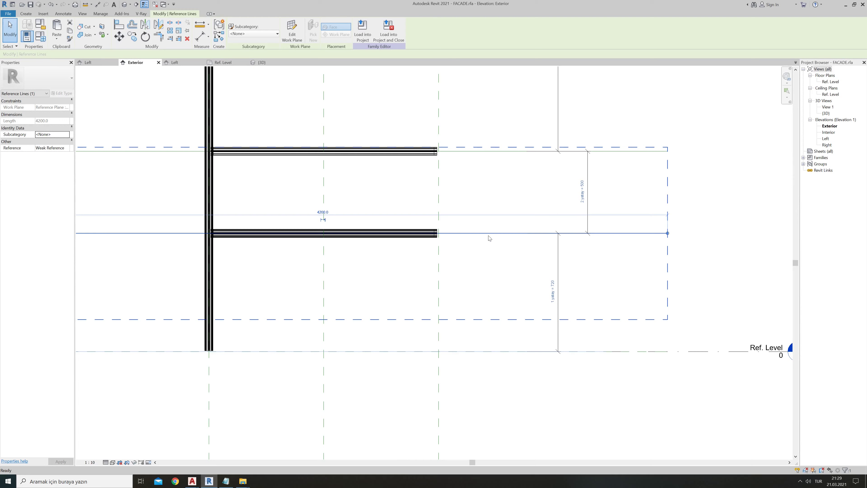
key("ctrl+z")
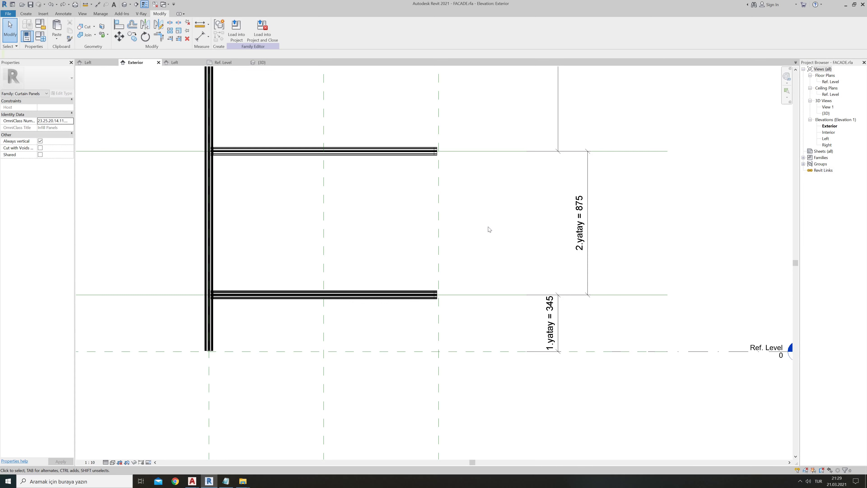
- Start a new sweep and draw a horizontal path line across the panel
left_click(25, 14)
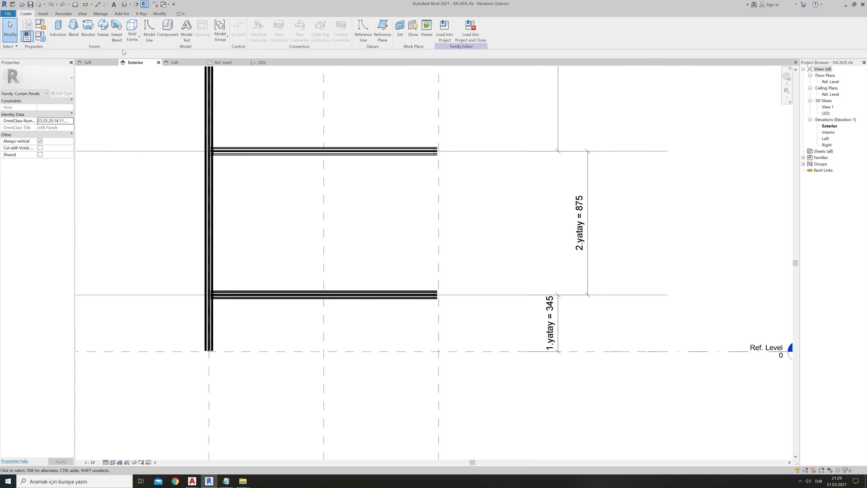
left_click(103, 34)
left_click(299, 30)
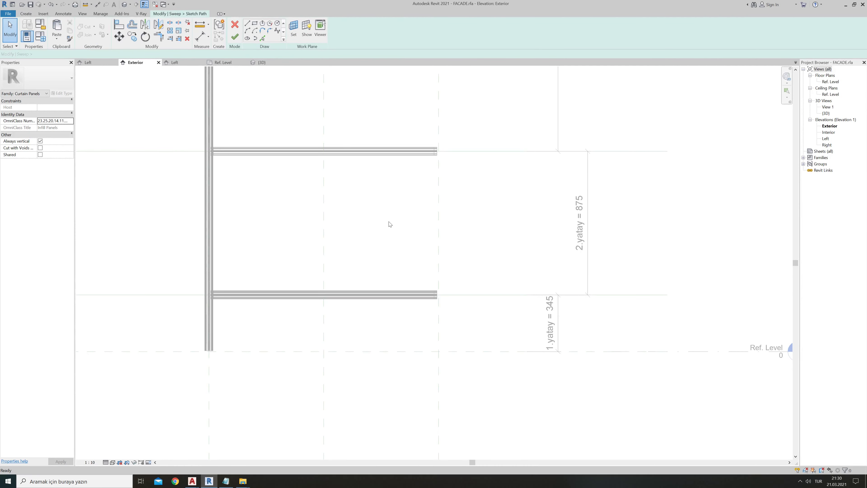
scroll(393, 227, "down", 1)
scroll(403, 197, "up", 1)
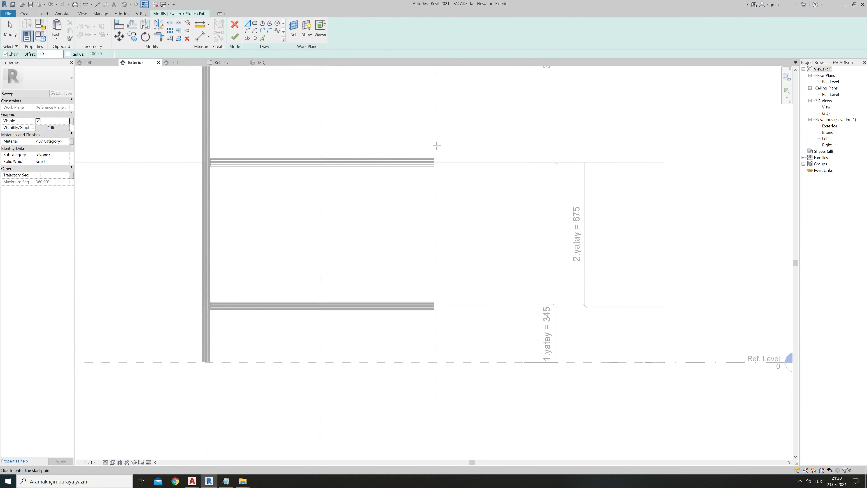
left_click(429, 141)
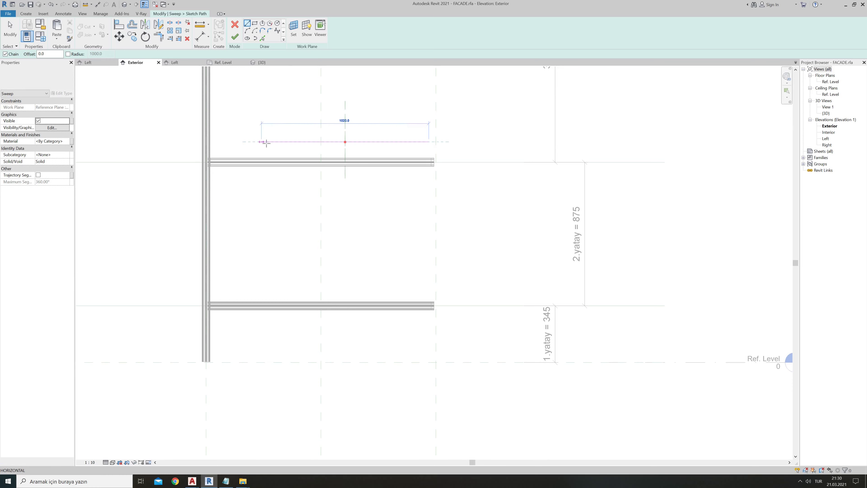
left_click(246, 142)
key("Escape")
key("Escape")
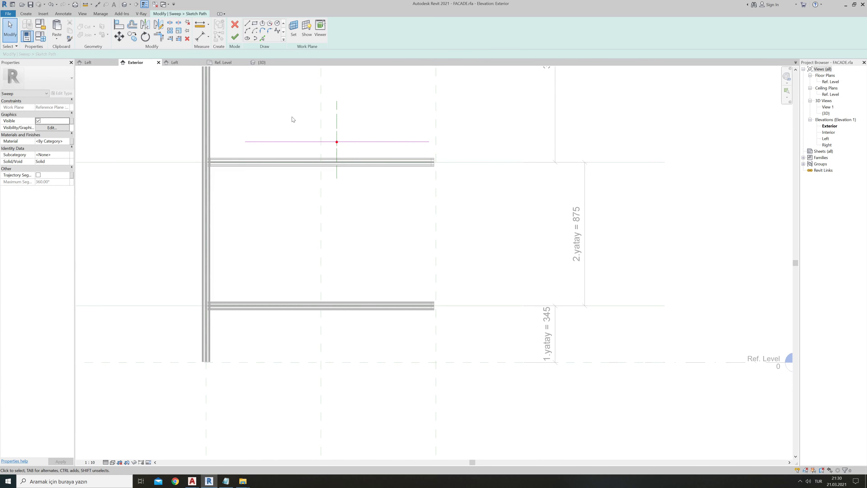
- Align the path line onto the middle horizontal mullion's centerline
left_click(117, 26)
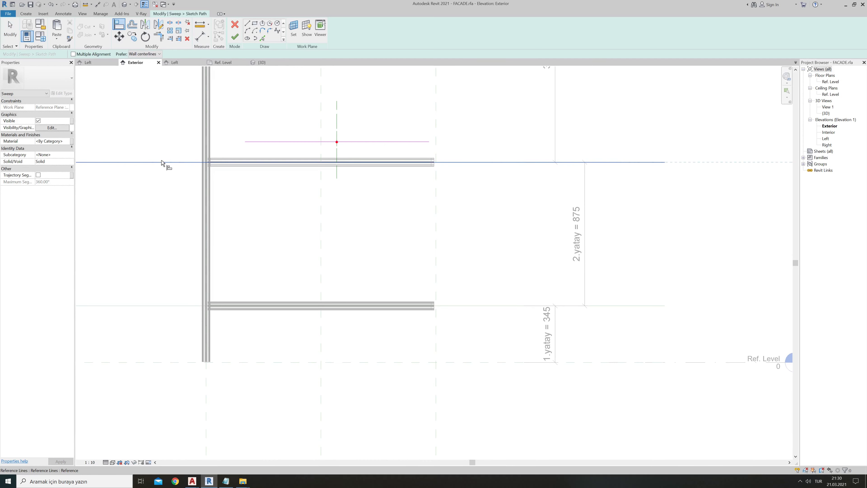
left_click(269, 146)
left_click(379, 156)
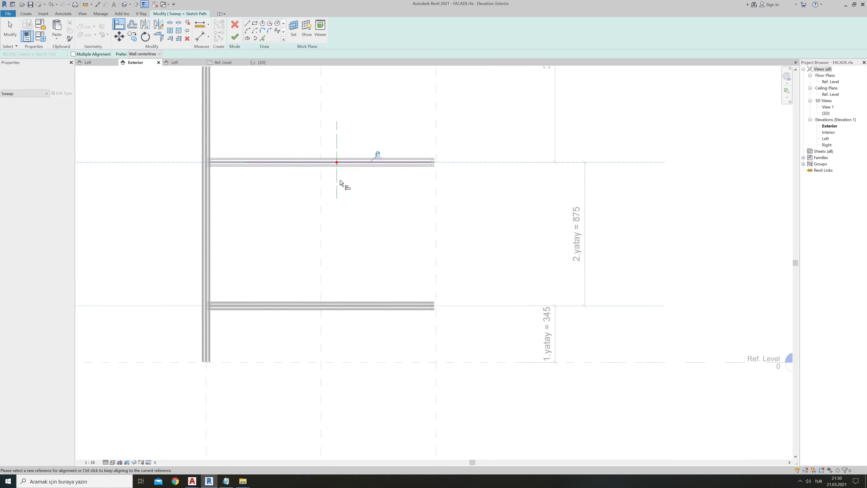
scroll(220, 156, "up", 3)
scroll(170, 165, "up", 5)
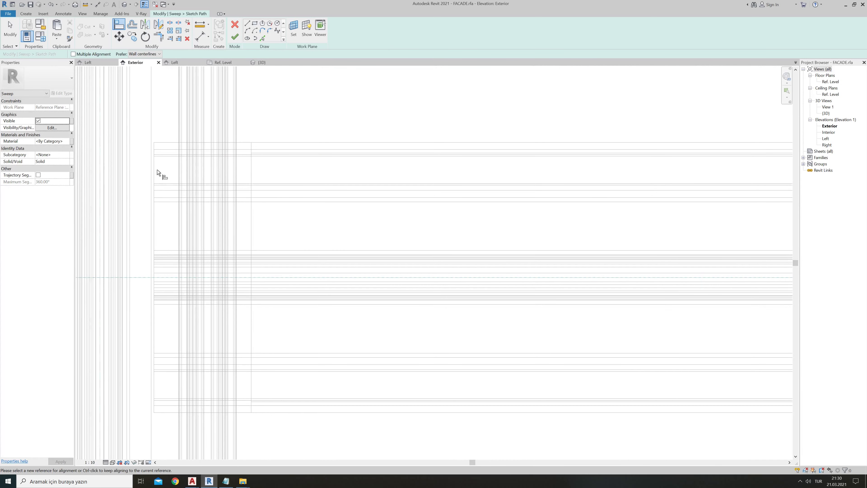
- Align and lock both path ends to the mullion ends, then finish the path
left_click(155, 175)
scroll(152, 181, "down", 5)
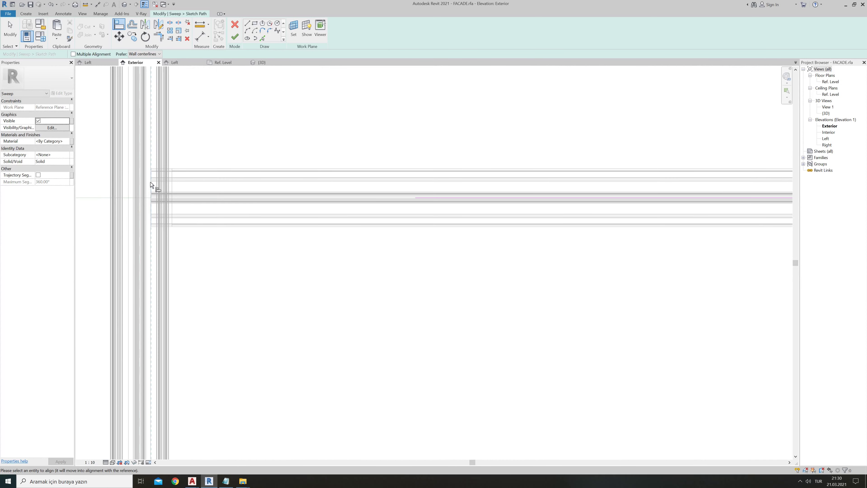
left_click(415, 198)
scroll(101, 228, "down", 3)
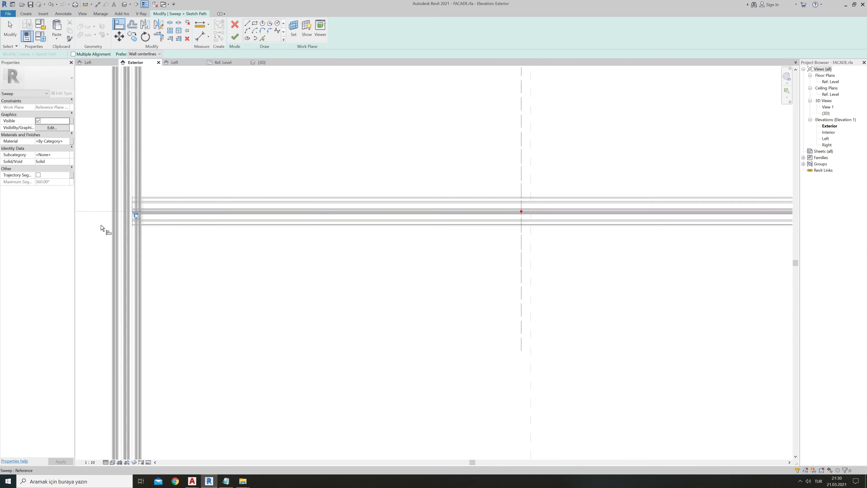
scroll(101, 227, "down", 3)
scroll(454, 224, "up", 2)
scroll(471, 218, "up", 5)
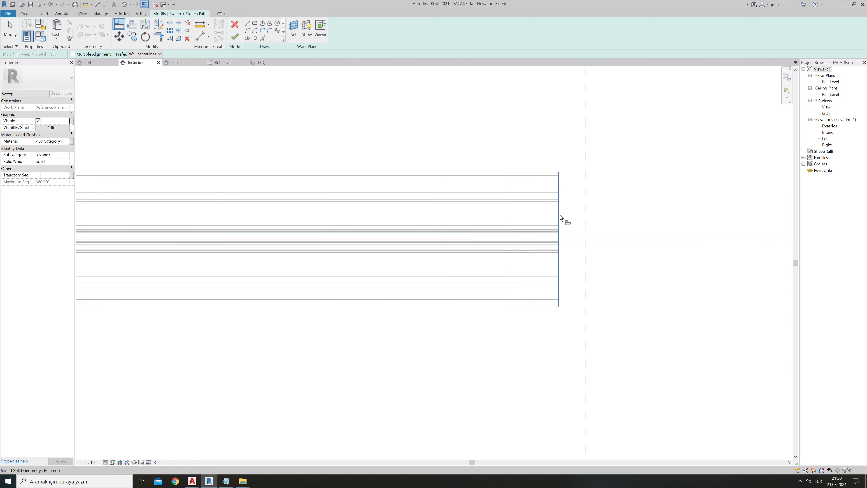
left_click(560, 217)
left_click(474, 244)
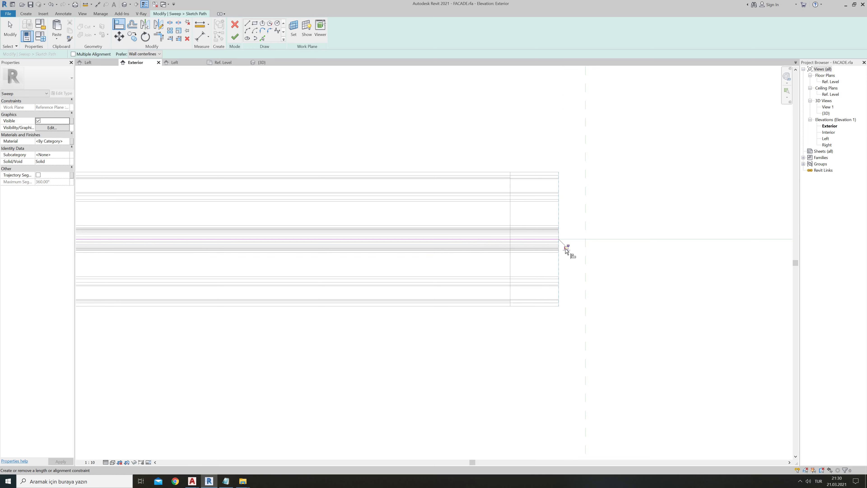
scroll(487, 256, "down", 3)
scroll(486, 256, "down", 5)
scroll(478, 265, "down", 1)
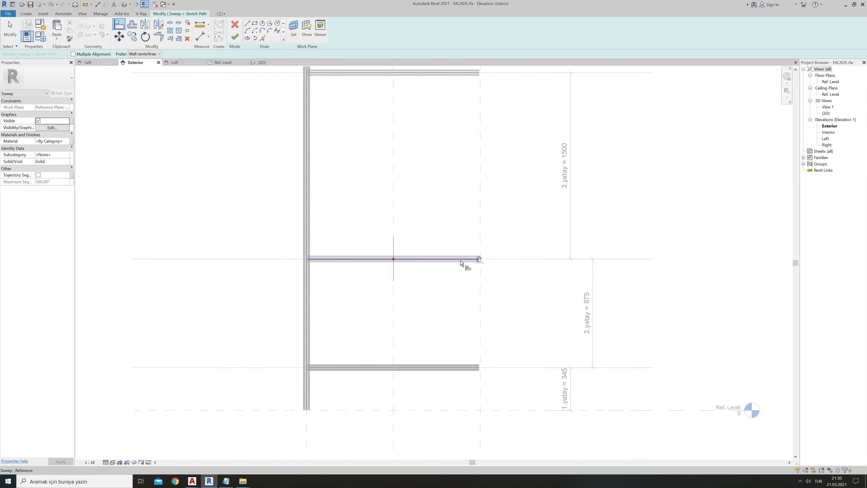
left_click(233, 39)
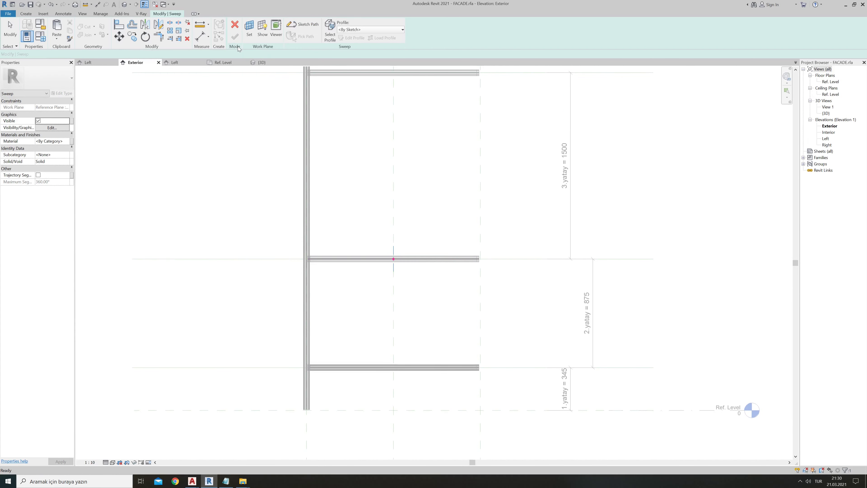
- Edit the sweep profile in the Left elevation and paste the copied mullion profile outline
left_click(352, 38)
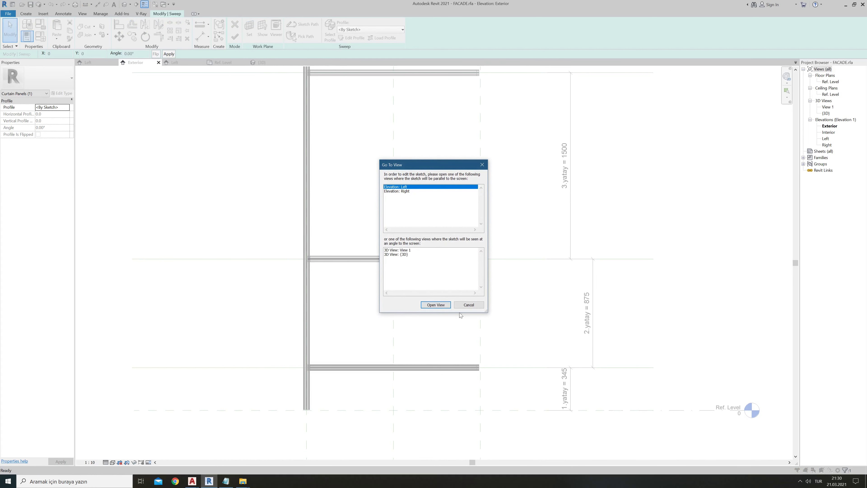
left_click(439, 307)
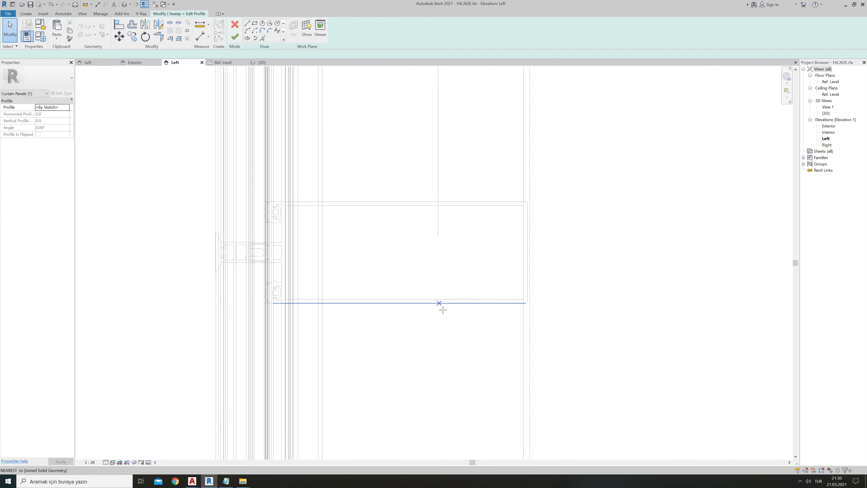
scroll(286, 272, "down", 3)
scroll(284, 205, "down", 5)
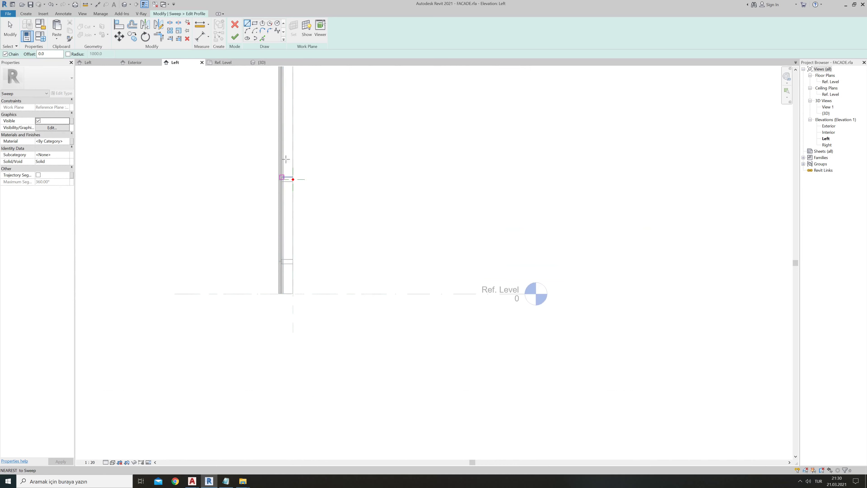
scroll(288, 184, "up", 5)
key("Escape")
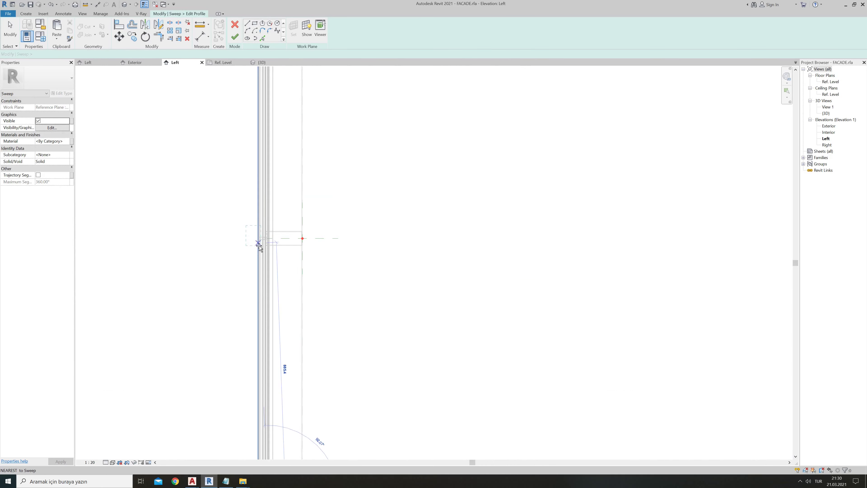
scroll(256, 242, "up", 2)
left_click_drag(210, 210, 234, 249)
key("ctrl+v")
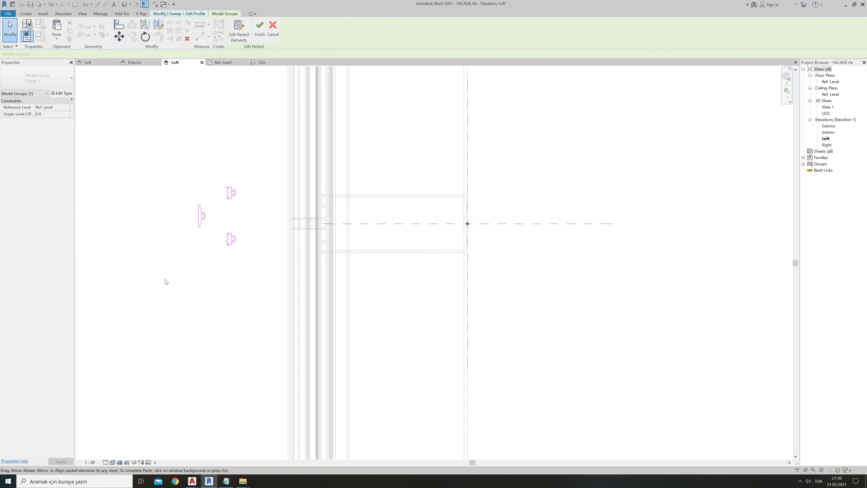
left_click(230, 226)
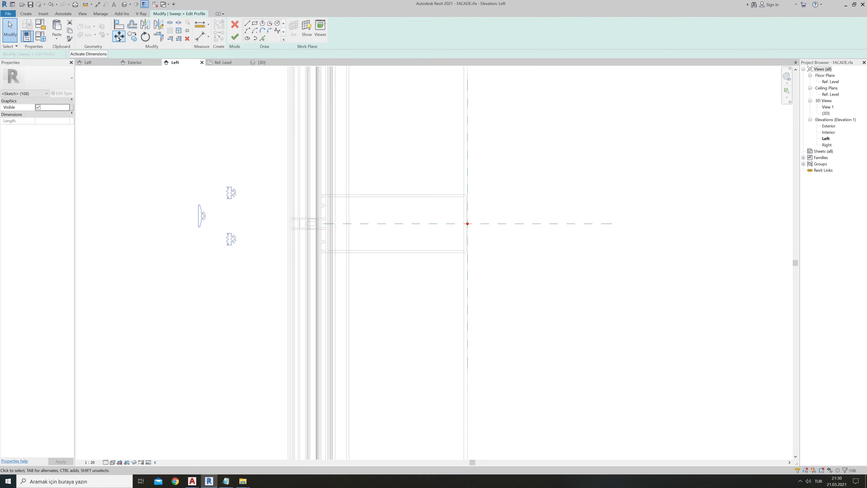
scroll(236, 232, "up", 5)
scroll(226, 297, "up", 3)
- Move the pasted profile onto the path origin corner with MV and finish the profile
key("m")
key("v")
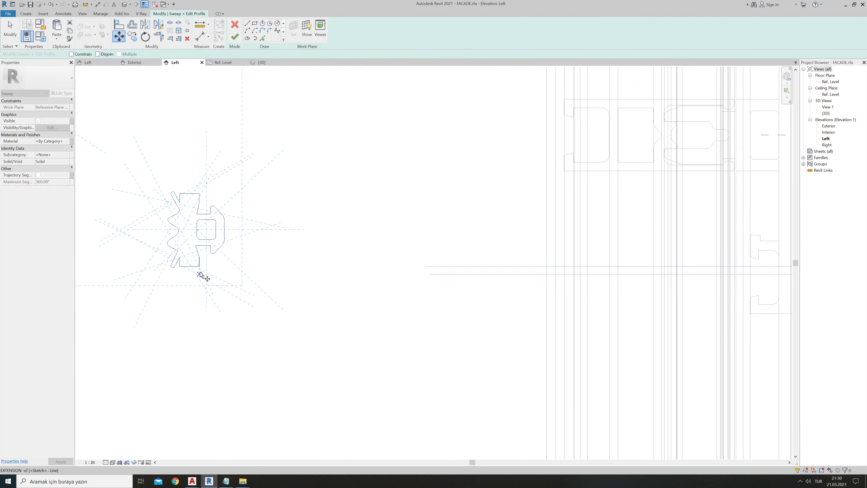
left_click(200, 266)
scroll(485, 273, "up", 3)
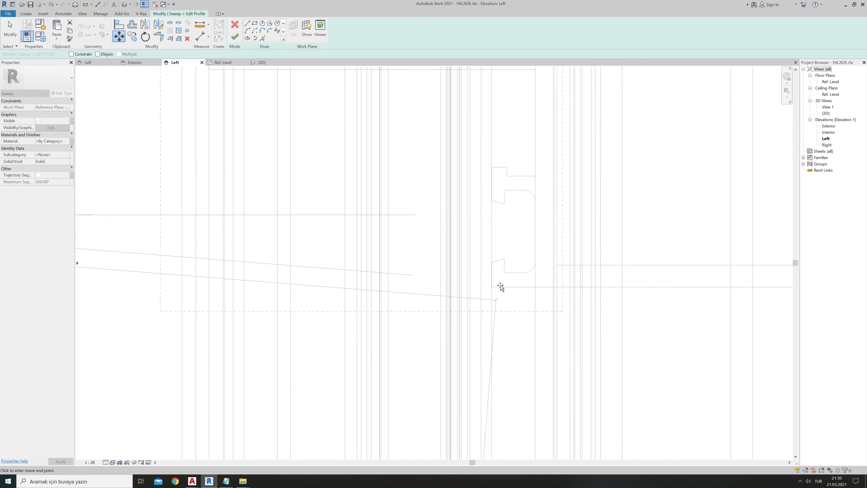
scroll(497, 291, "up", 3)
scroll(496, 298, "up", 3)
scroll(484, 290, "up", 3)
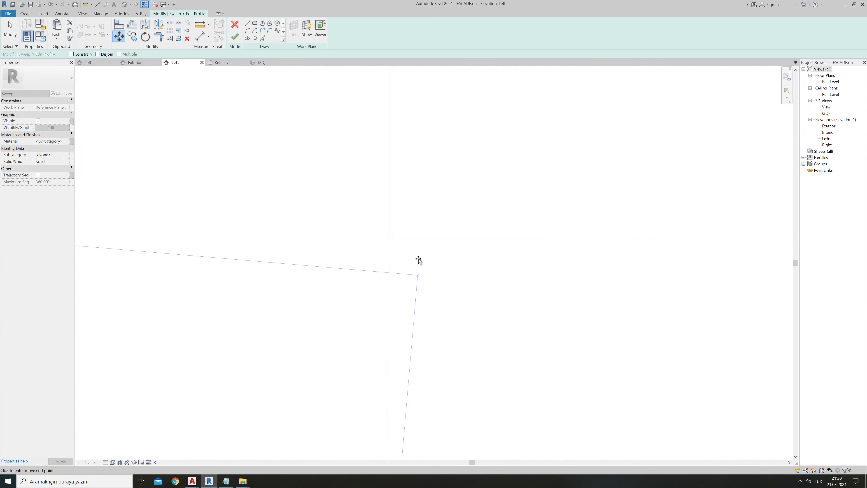
left_click(392, 242)
scroll(387, 292, "down", 3)
scroll(385, 290, "down", 3)
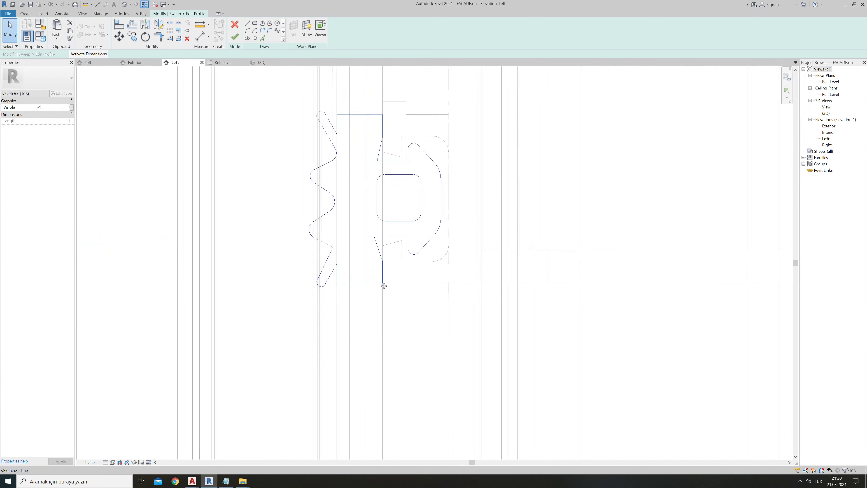
scroll(384, 281, "down", 3)
scroll(393, 270, "down", 2)
scroll(405, 258, "down", 1)
scroll(403, 244, "up", 3)
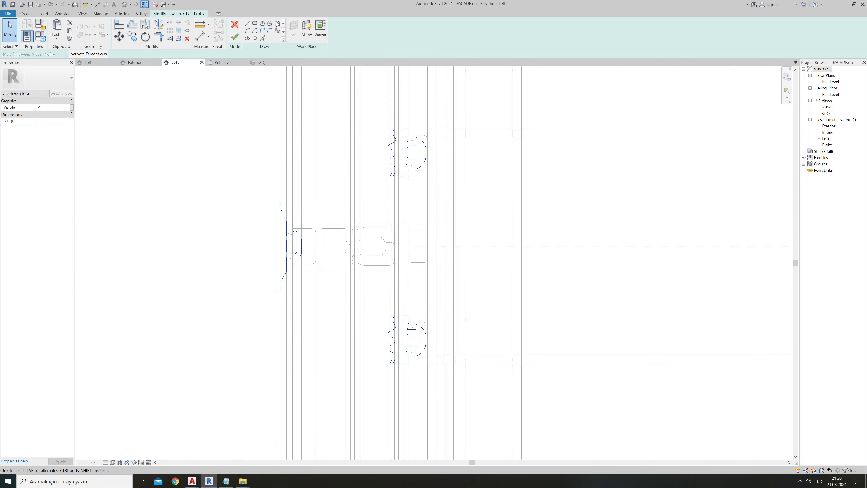
left_click(231, 39)
- Finish the sweep and switch to the panel family's 3D view
left_click(232, 37)
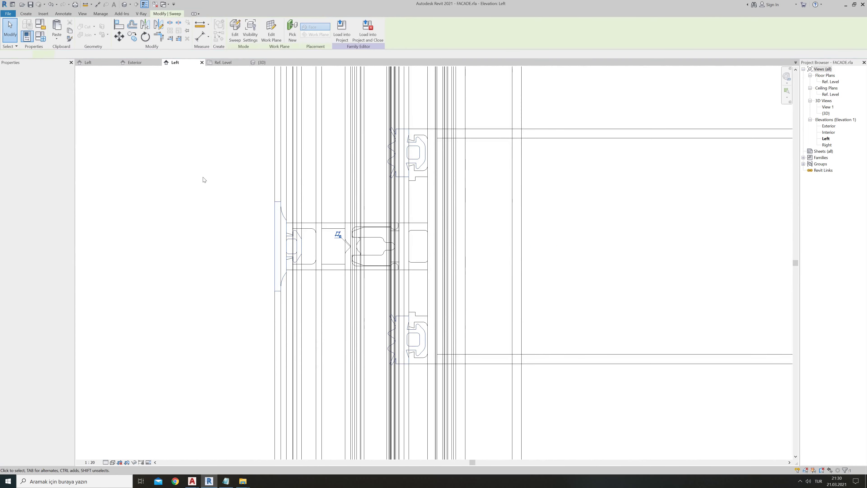
scroll(215, 279, "down", 3)
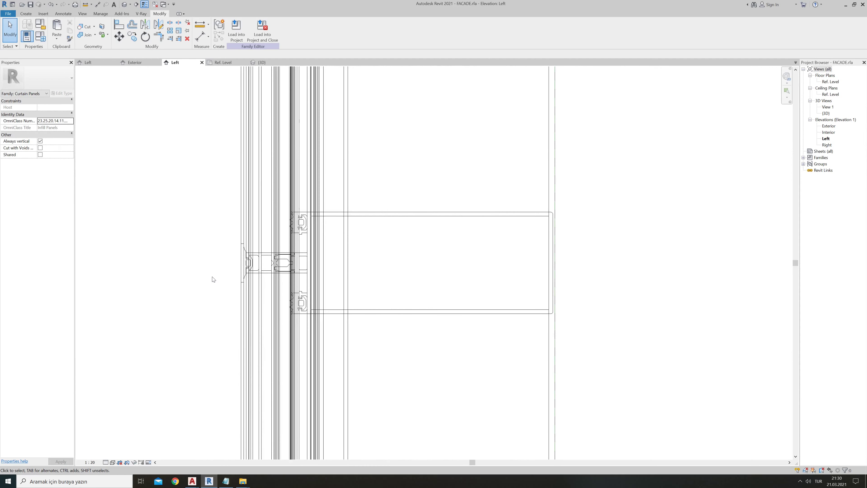
scroll(215, 280, "down", 3)
scroll(215, 279, "down", 2)
scroll(239, 260, "down", 2)
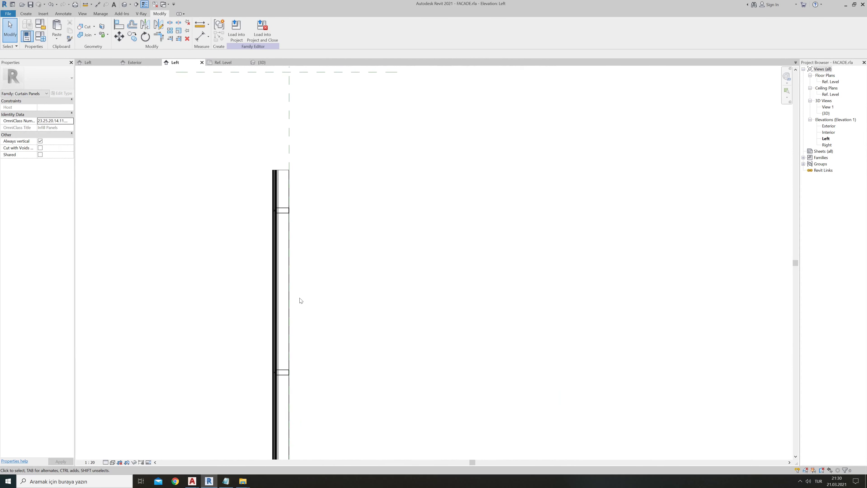
left_click(89, 62)
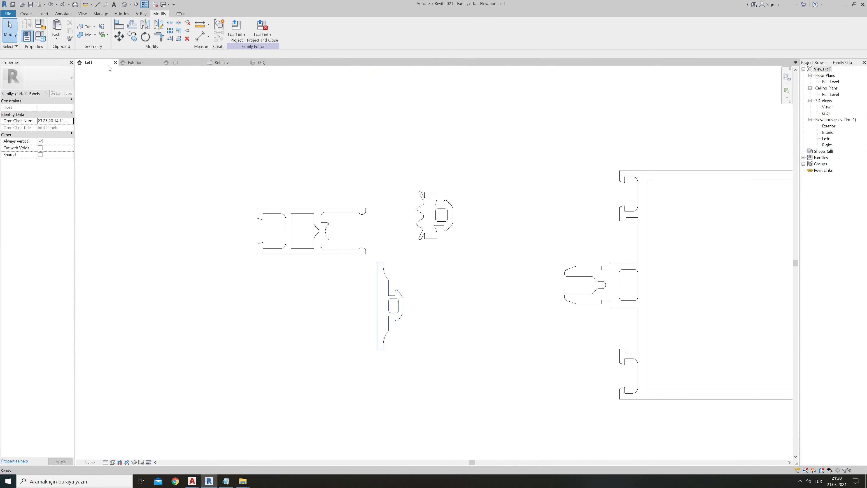
left_click(254, 63)
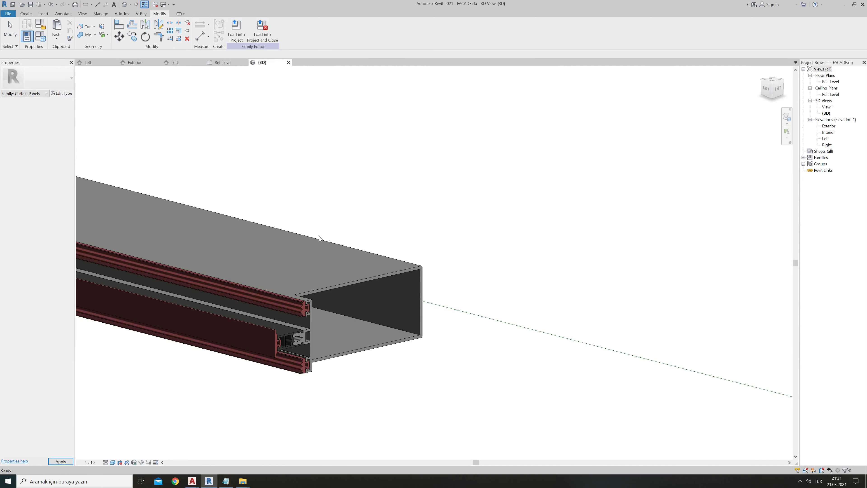
scroll(370, 331, "down", 2)
scroll(325, 303, "up", 2)
scroll(325, 302, "up", 3)
scroll(336, 362, "up", 1)
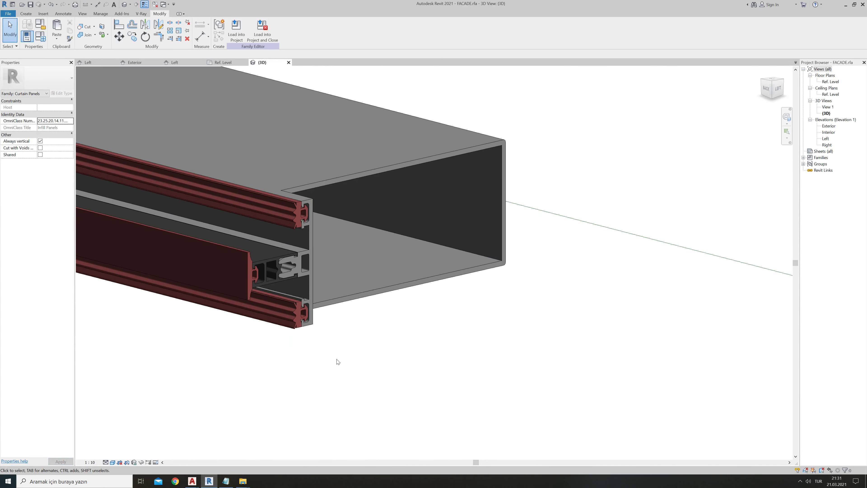
scroll(334, 281, "down", 5)
scroll(322, 224, "down", 3)
scroll(322, 158, "down", 1)
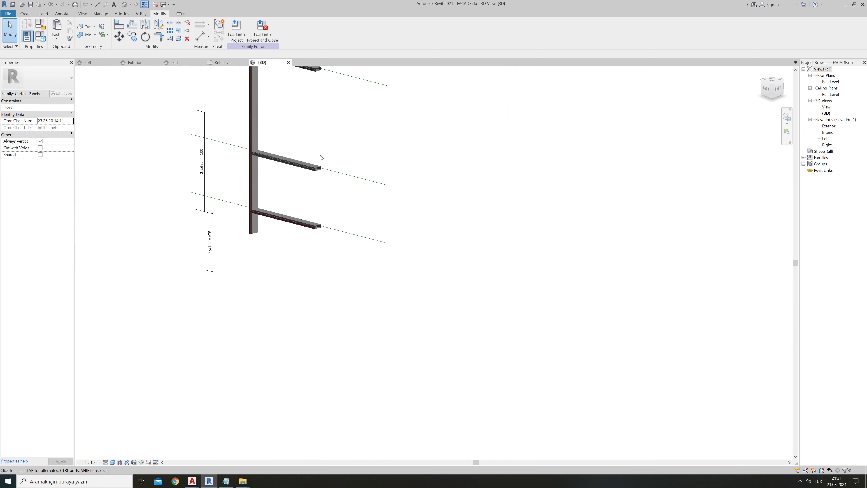
scroll(329, 190, "up", 3)
scroll(291, 231, "up", 2)
scroll(291, 231, "up", 2)
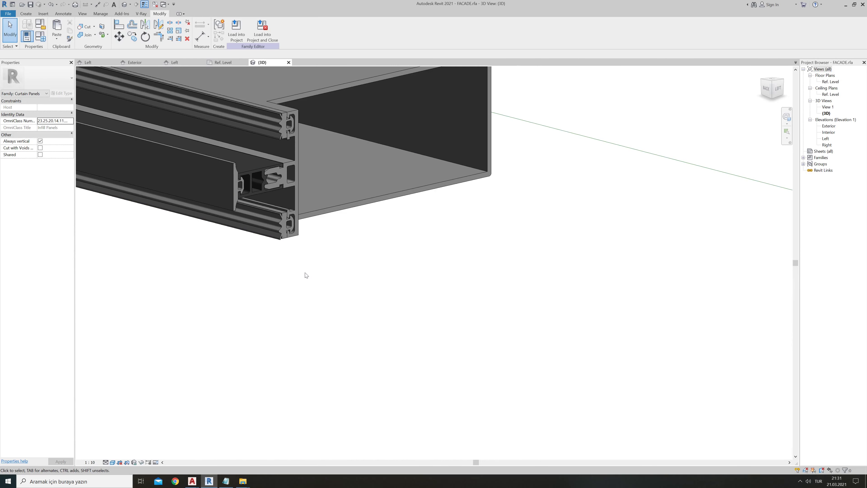
- Associate the red profile sweep's Material with the fitil family parameter
left_click(279, 233)
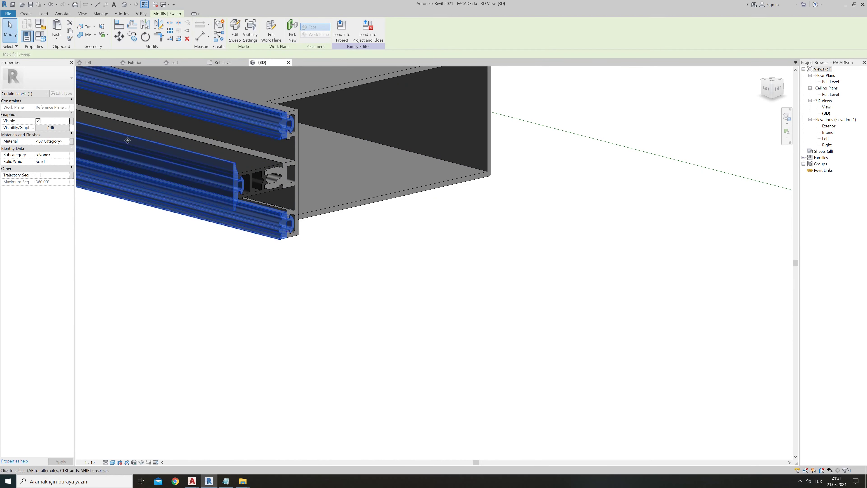
left_click(72, 141)
left_click(383, 220)
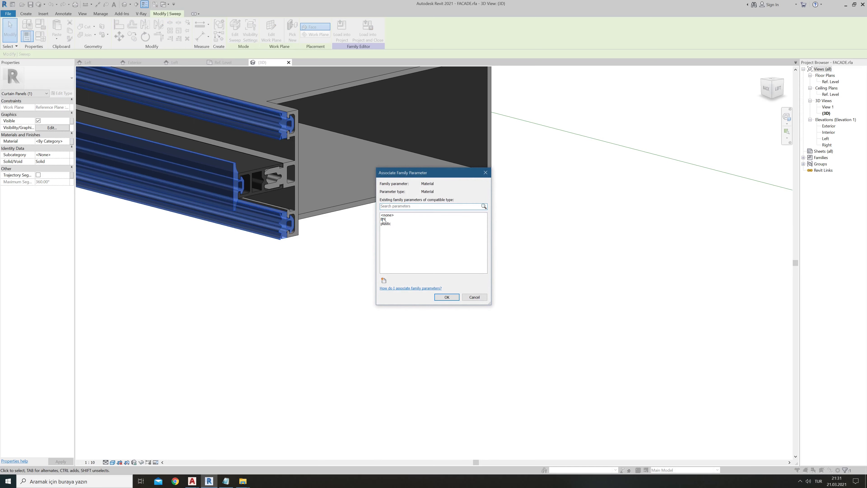
left_click(446, 296)
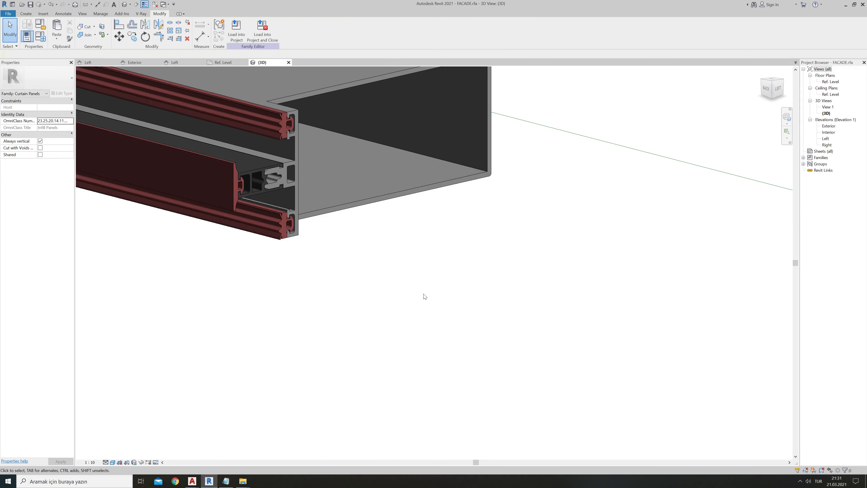
scroll(376, 289, "down", 3)
scroll(386, 295, "down", 3)
scroll(391, 274, "down", 2)
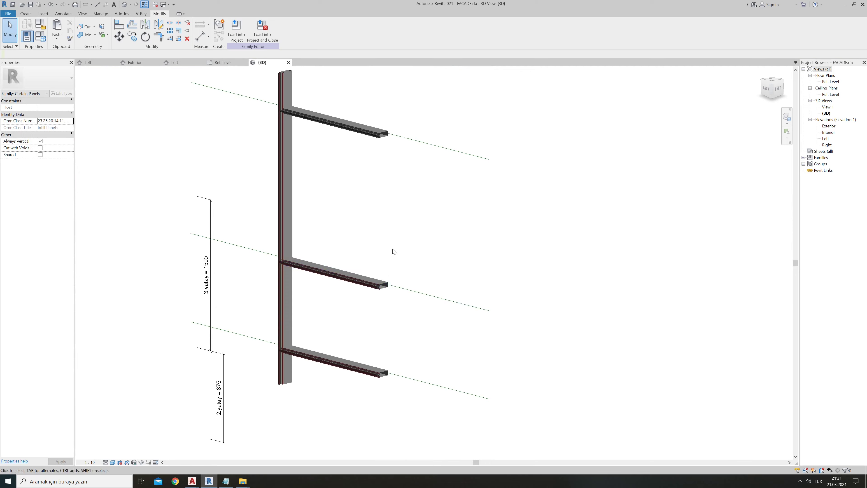
middle_click_drag(393, 252, 389, 316)
scroll(387, 223, "up", 3)
scroll(368, 221, "up", 3)
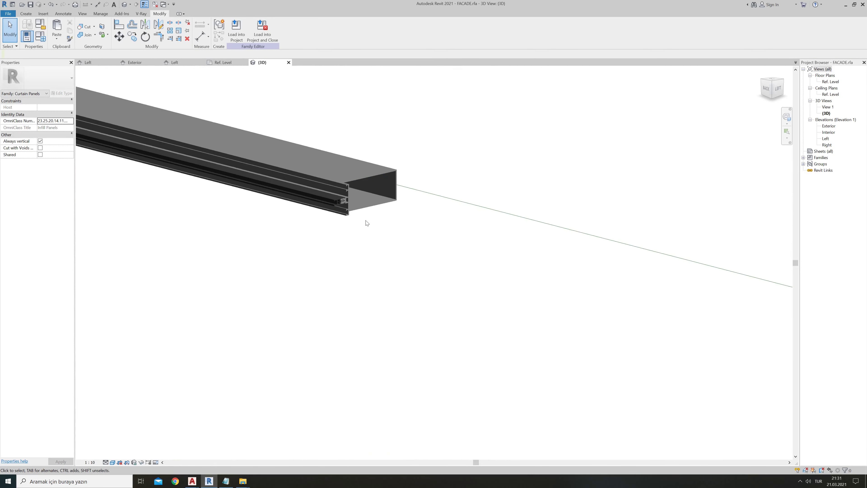
scroll(336, 212, "up", 3)
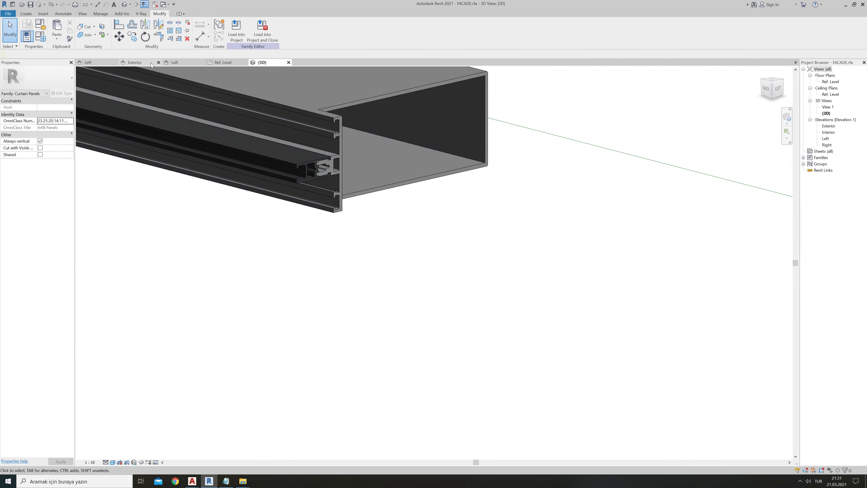
- Switch to the Exterior elevation with the top horizontal mullion in view
key("ctrl+Tab")
middle_click_drag(408, 141, 416, 241)
scroll(396, 228, "up", 2)
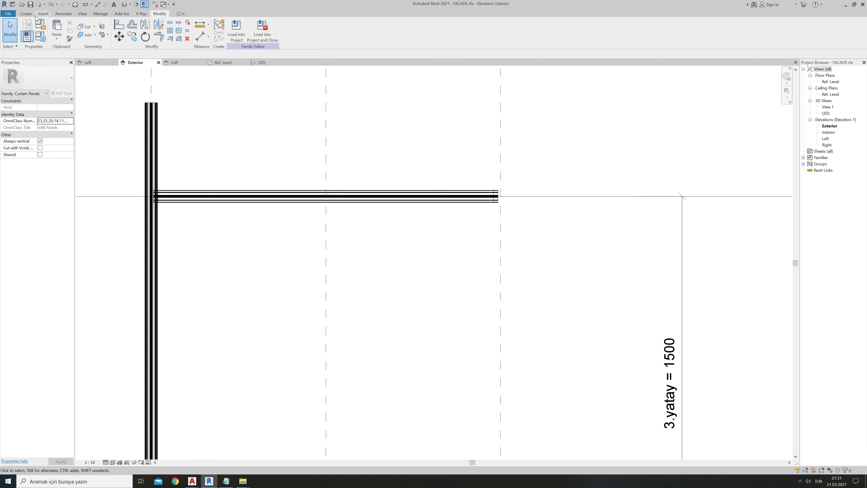
left_click(26, 14)
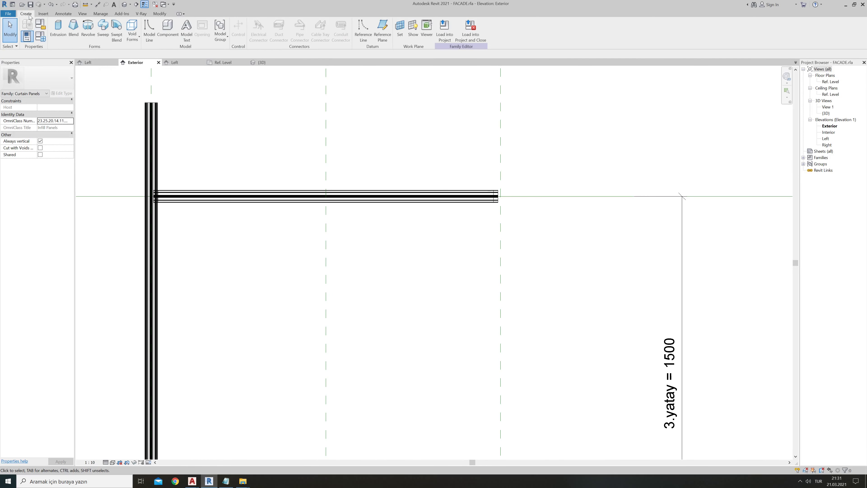
- Start another sweep and sketch a horizontal path line
left_click(102, 29)
left_click(297, 28)
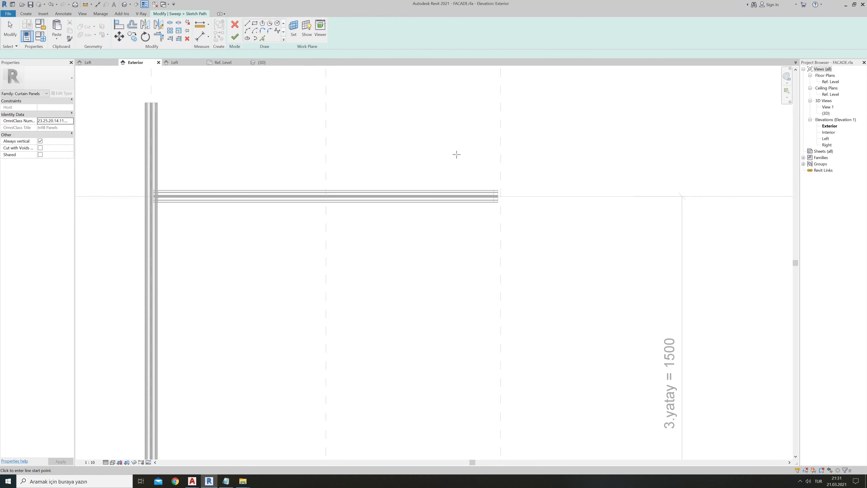
left_click(476, 154)
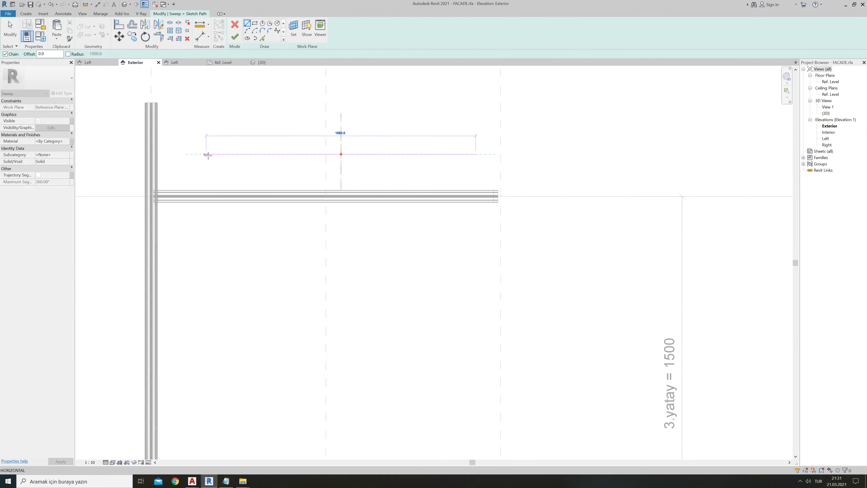
left_click(207, 154)
key("Escape")
key("Escape")
key("Escape")
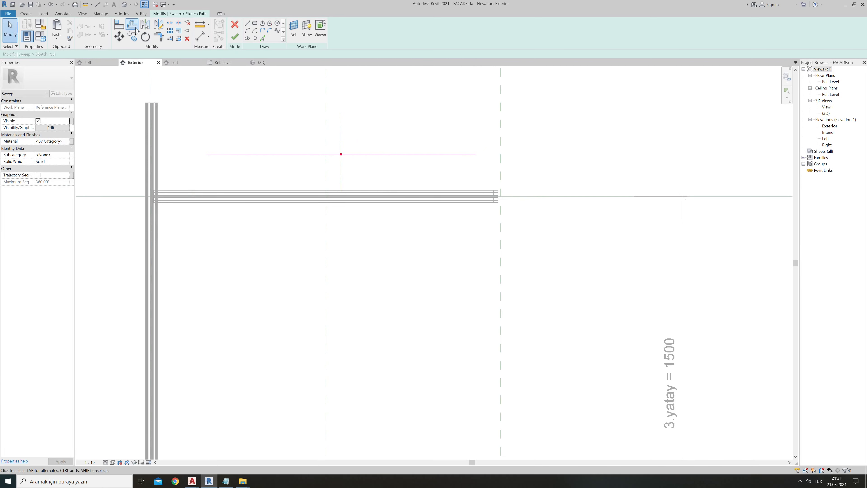
- Align the path line onto the top horizontal mullion
left_click(115, 26)
scroll(127, 206, "up", 1)
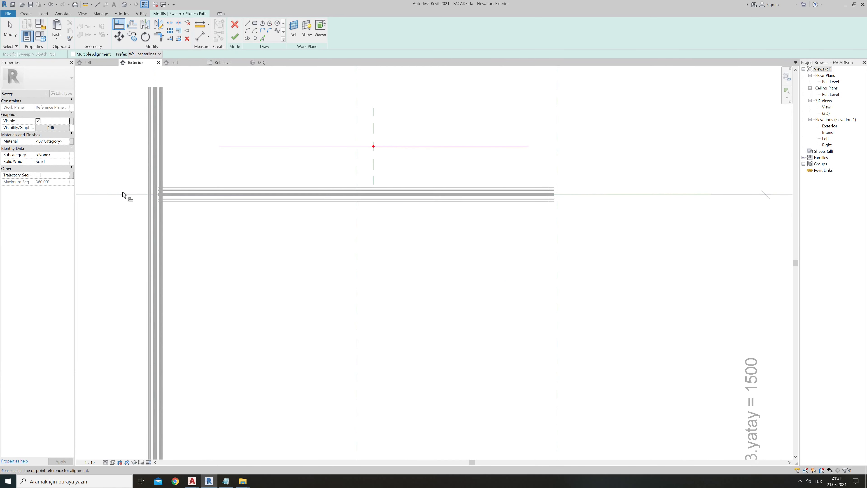
left_click(265, 146)
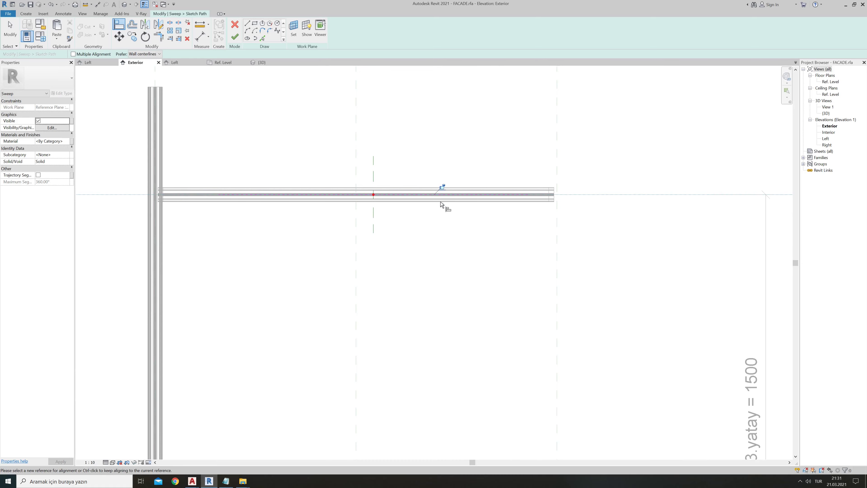
scroll(155, 180, "up", 3)
scroll(142, 182, "up", 2)
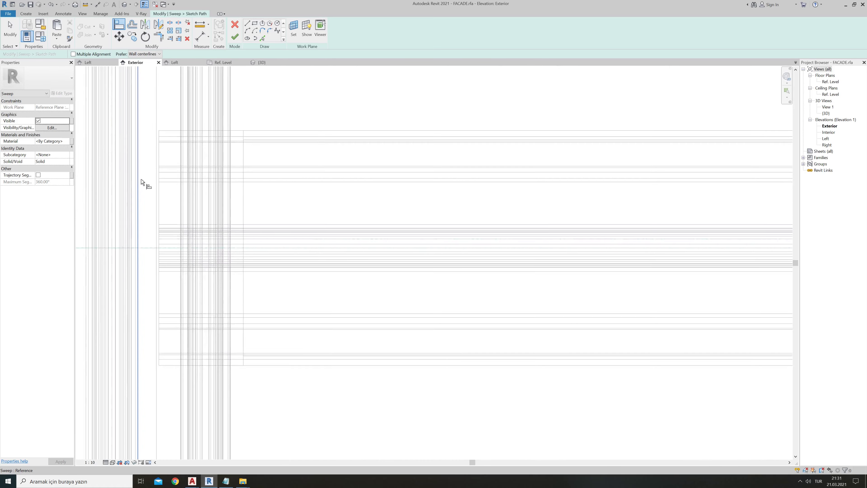
scroll(153, 188, "up", 2)
scroll(167, 201, "up", 1)
scroll(137, 228, "down", 3)
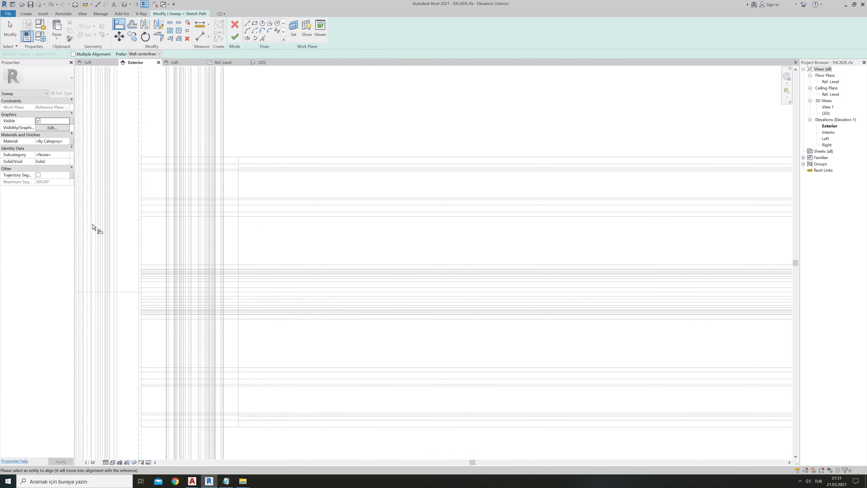
scroll(99, 228, "down", 3)
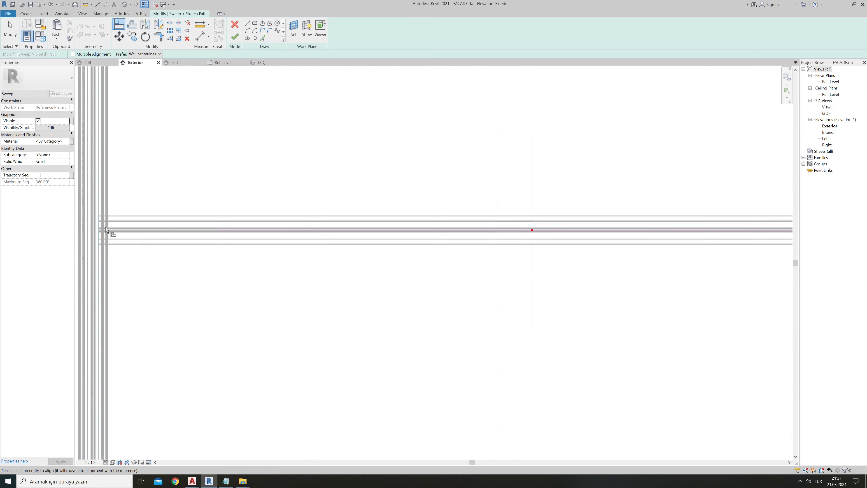
- Align the path ends to the vertical mullion and the mullion's right end, then finish
left_click(220, 230)
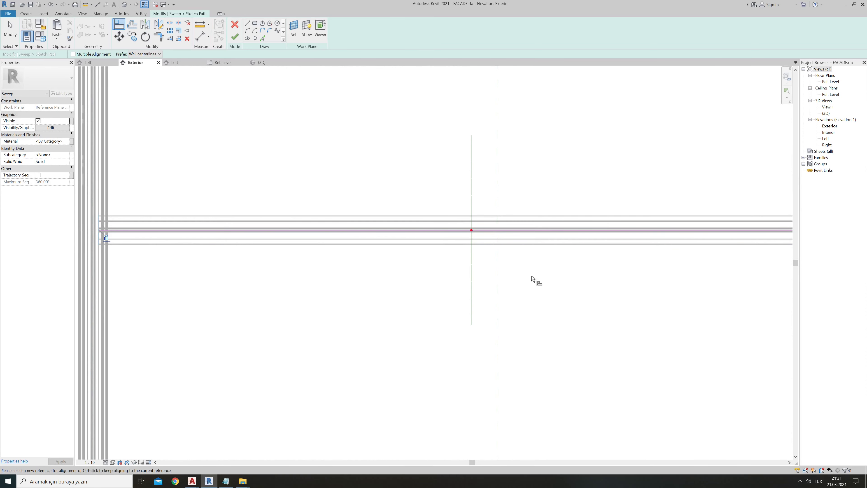
scroll(350, 287, "down", 2)
scroll(665, 240, "up", 2)
scroll(665, 260, "up", 3)
scroll(646, 268, "up", 2)
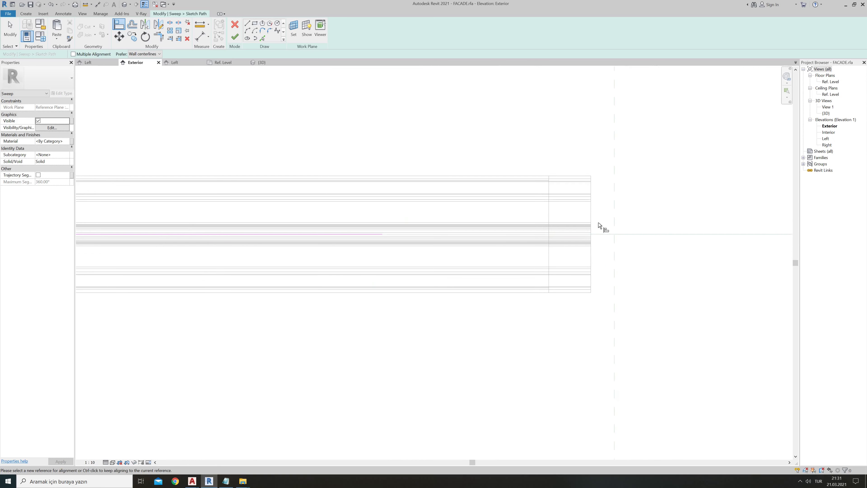
left_click(590, 216)
left_click(380, 234)
scroll(459, 254, "down", 2)
left_click(236, 38)
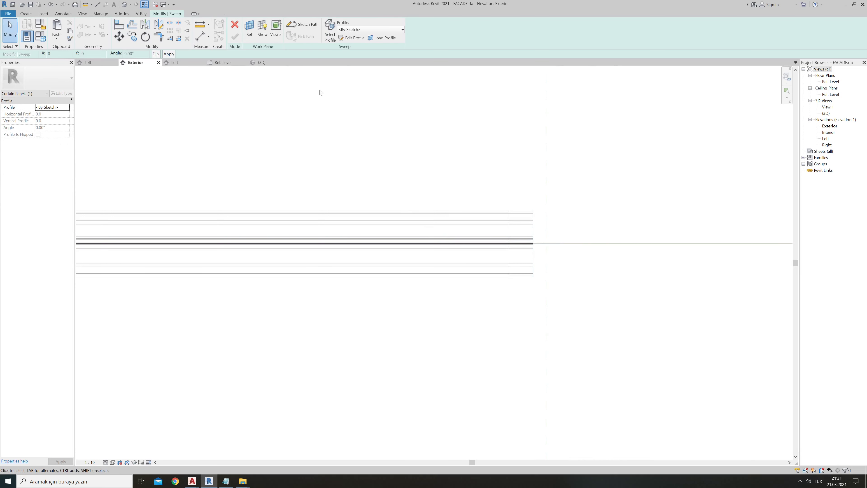
- Edit the sweep profile in the Left elevation and select all 108 profile sketch lines
left_click(351, 38)
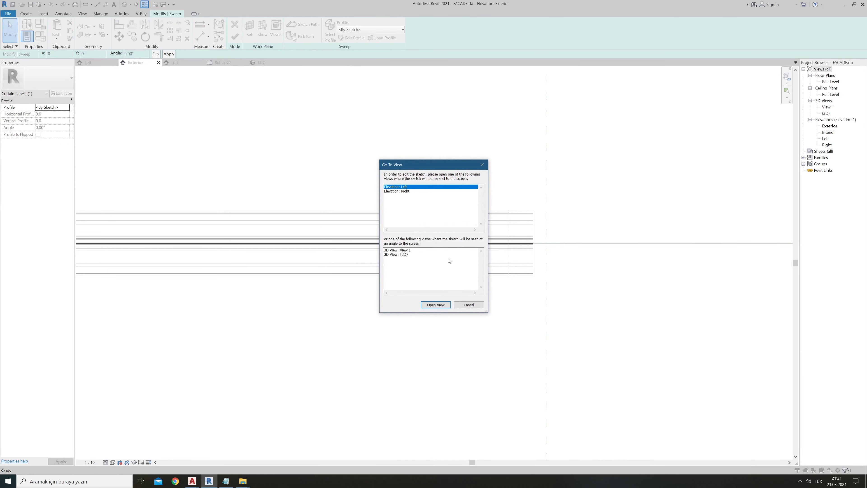
left_click(436, 304)
scroll(314, 236, "up", 2)
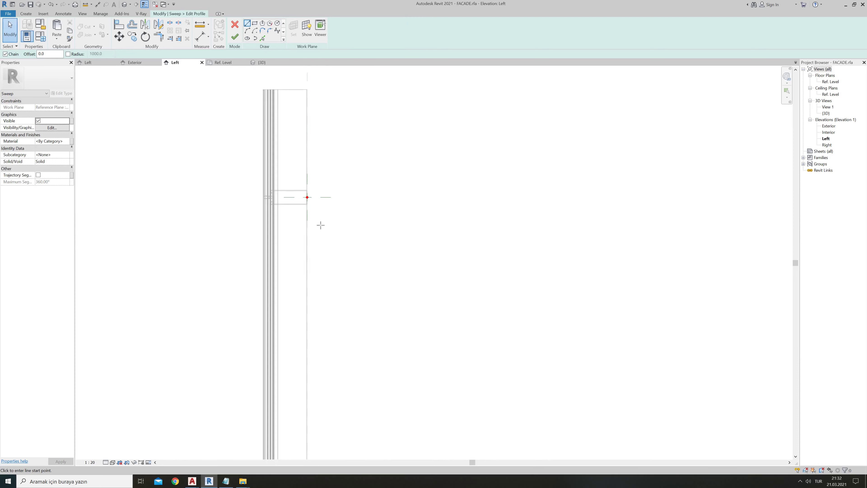
scroll(259, 191, "up", 2)
key("Escape")
left_click_drag(163, 141, 197, 192)
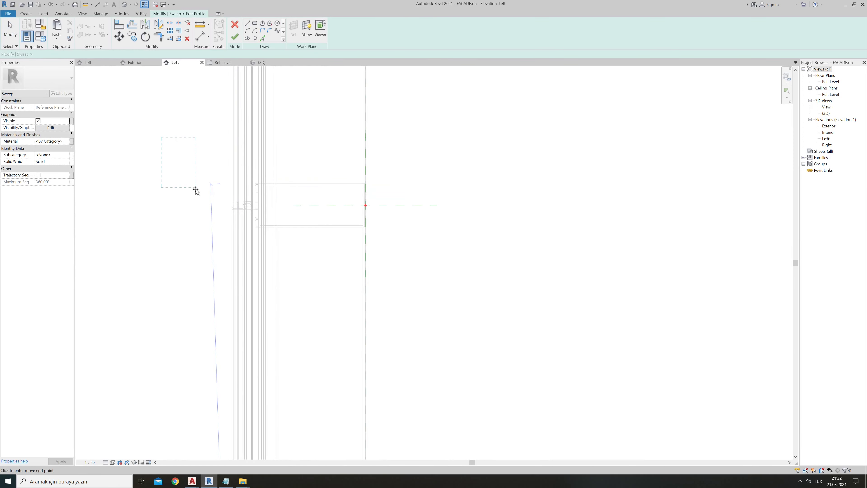
left_click(159, 216)
left_click_drag(140, 221, 210, 129)
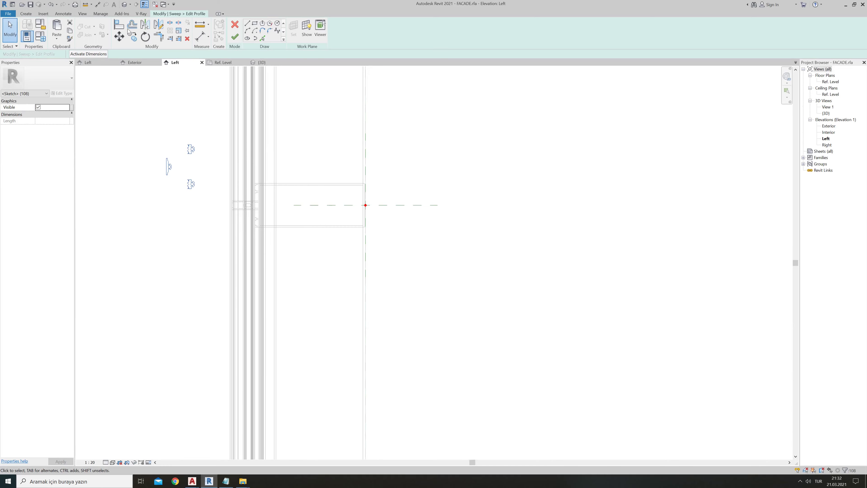
- Move the profile sketch into place using its corner as the base point
left_click(122, 36)
scroll(188, 193, "up", 2)
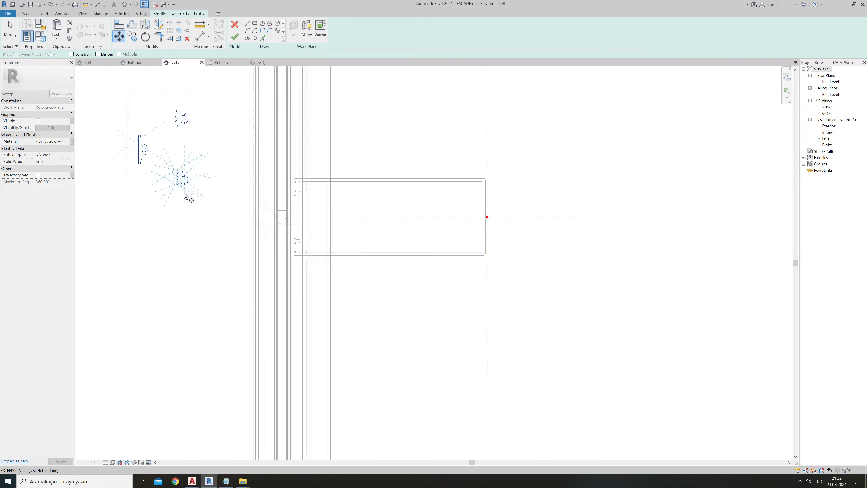
scroll(185, 188, "up", 3)
scroll(172, 179, "up", 1)
left_click(172, 180)
scroll(155, 184, "down", 2)
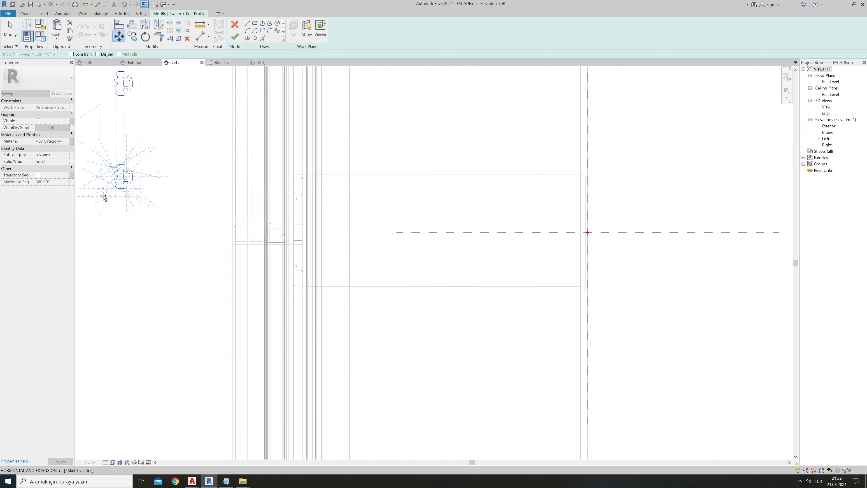
scroll(106, 194, "down", 2)
scroll(200, 263, "down", 2)
scroll(200, 263, "up", 2)
scroll(180, 280, "up", 2)
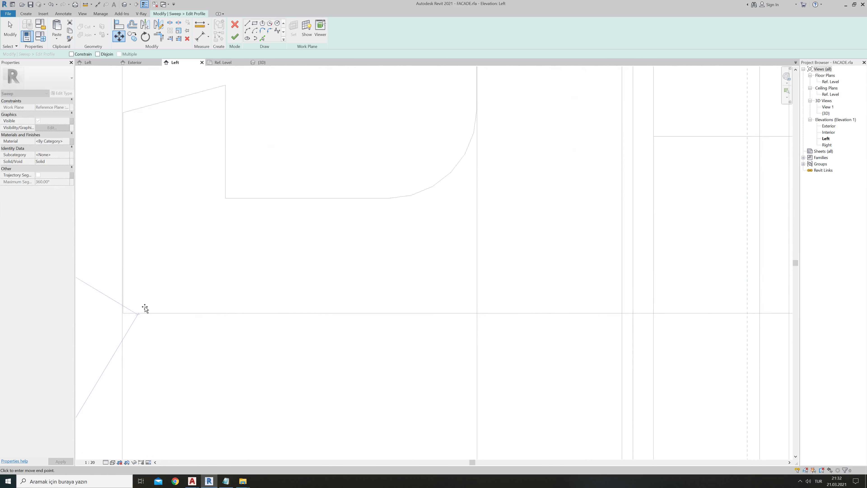
scroll(145, 306, "up", 2)
left_click(104, 317)
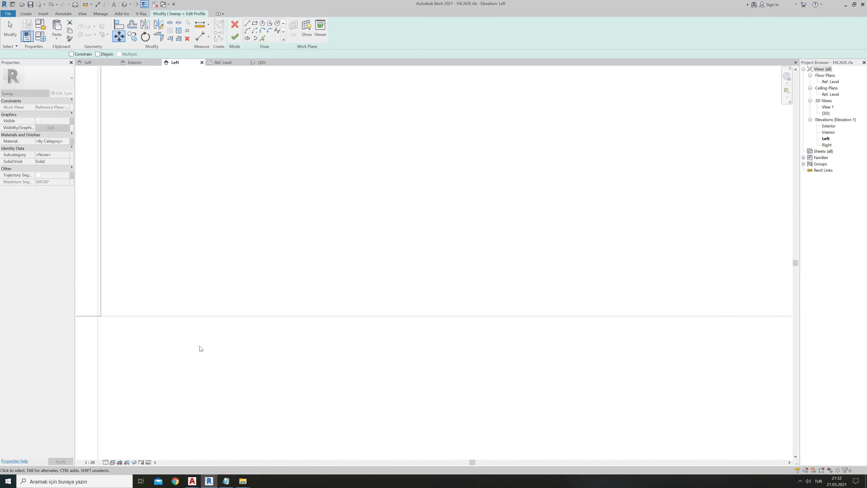
scroll(239, 334, "down", 3)
scroll(277, 326, "down", 3)
scroll(241, 299, "up", 2)
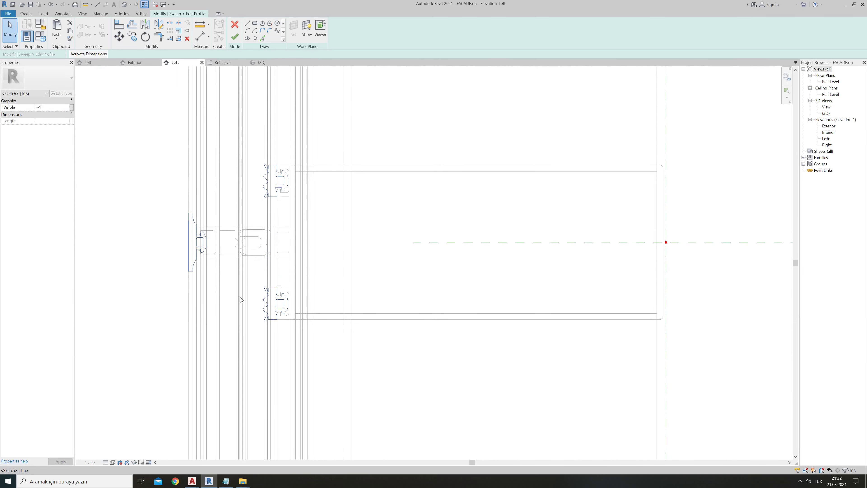
- Finish the profile and sweep, and link its material to the fiti parameter
left_click(235, 38)
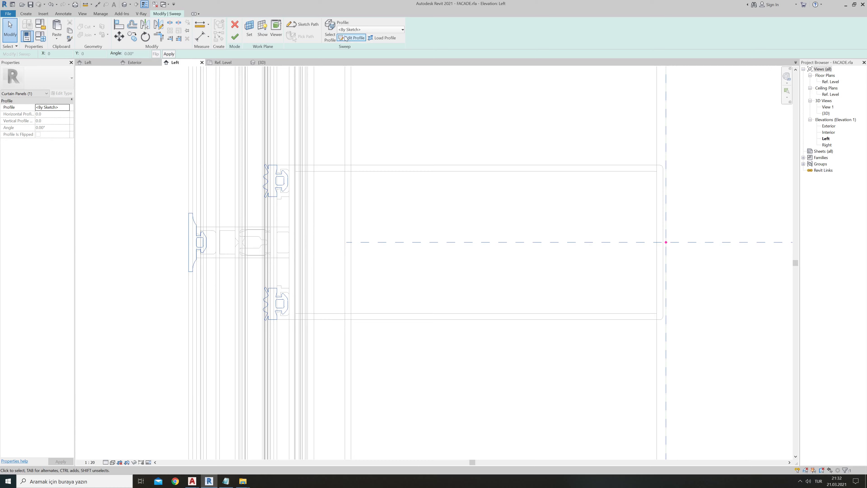
left_click(235, 37)
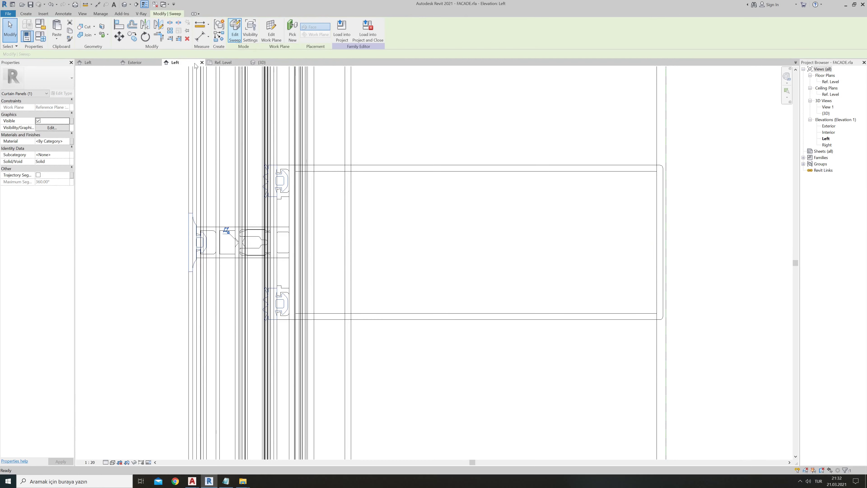
left_click(72, 141)
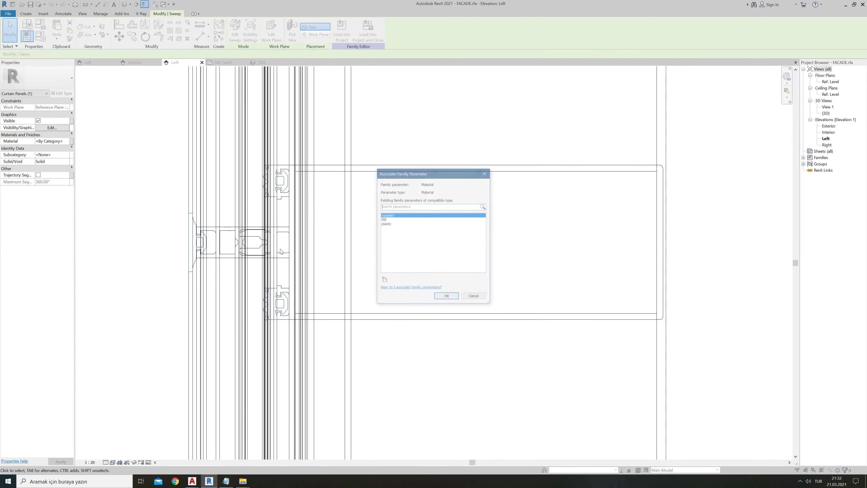
left_click(386, 219)
left_click(446, 297)
key("Escape")
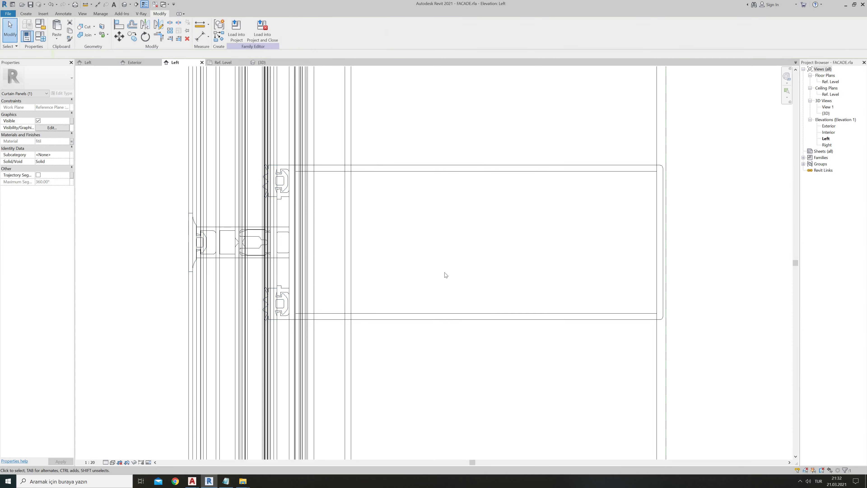
- Zoom around the panel's 3D view to inspect the finished mullion sweeps
left_click(124, 5)
scroll(314, 272, "down", 3)
scroll(313, 269, "down", 2)
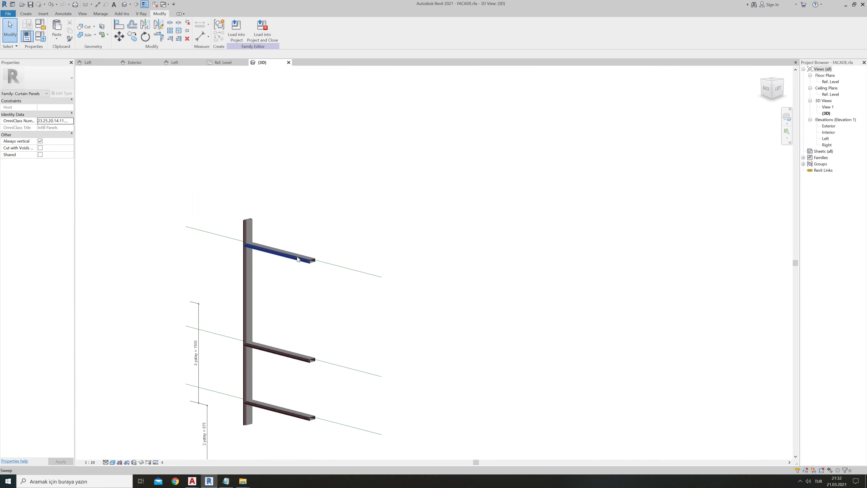
scroll(301, 296, "up", 1)
scroll(273, 304, "up", 2)
scroll(316, 300, "up", 4)
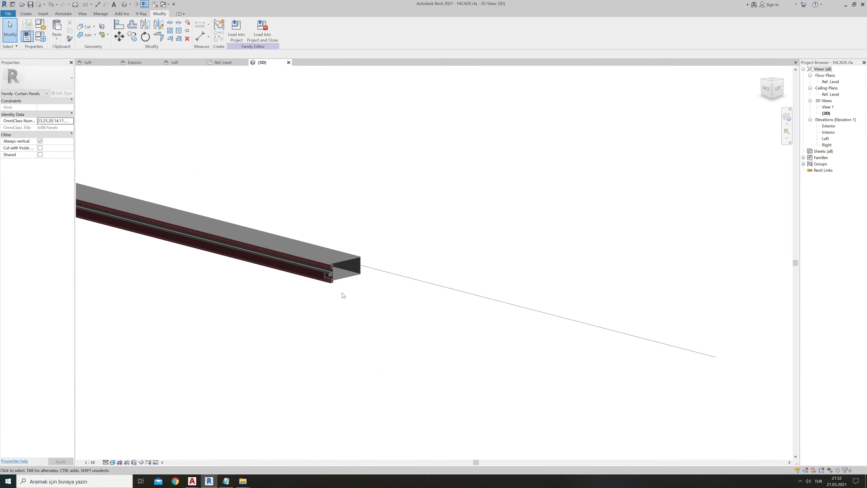
scroll(333, 276, "up", 1)
scroll(334, 277, "up", 2)
scroll(328, 270, "down", 2)
scroll(320, 259, "down", 3)
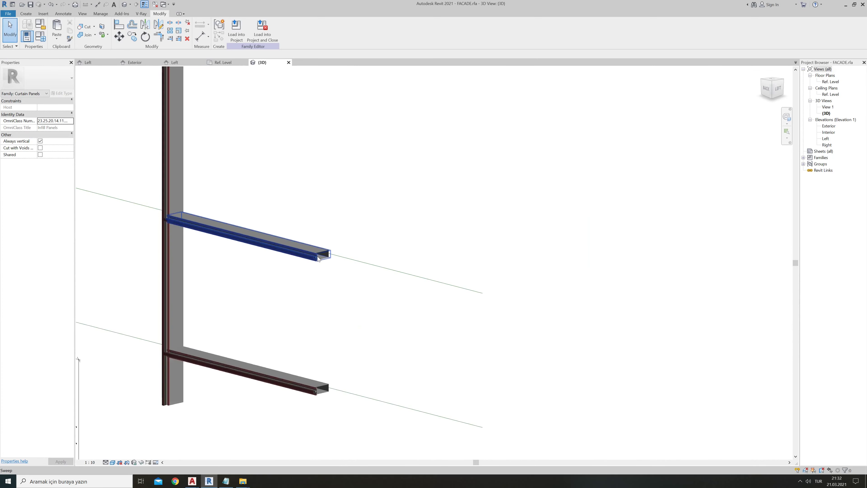
scroll(318, 259, "down", 3)
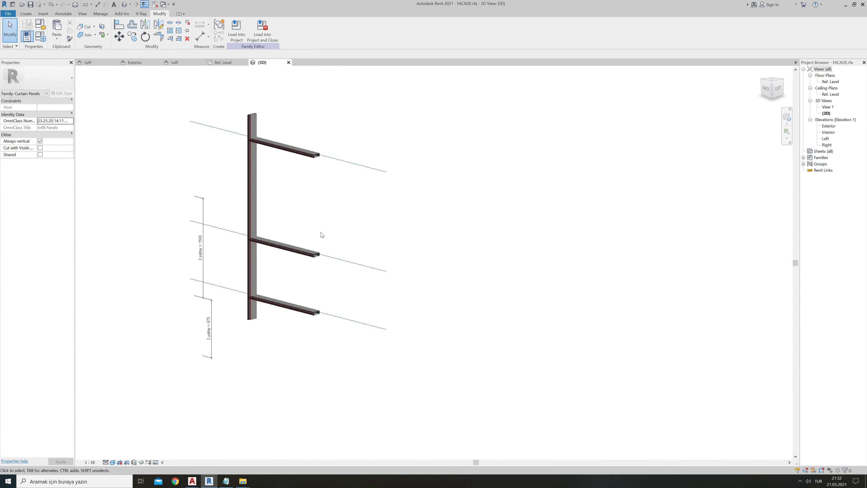
- Bring up the Exterior elevation framed on all three horizontal sweeps
left_click(139, 62)
scroll(396, 257, "down", 4)
scroll(398, 259, "down", 2)
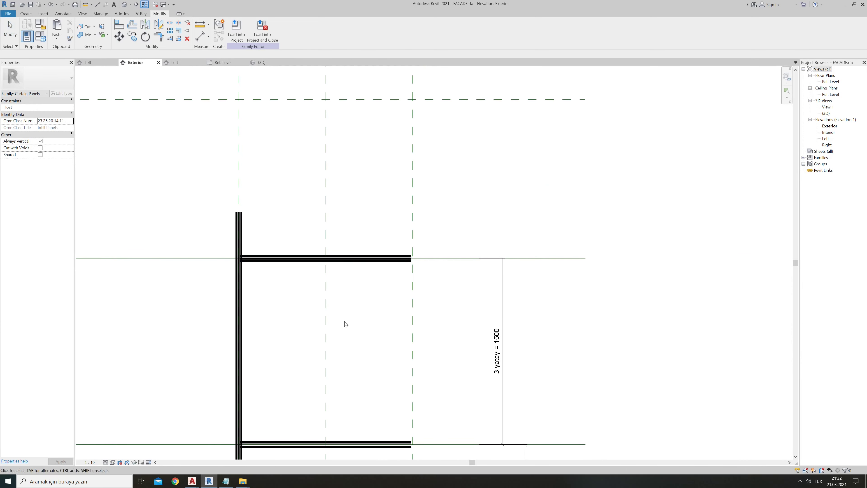
middle_click_drag(344, 324, 329, 240)
scroll(326, 237, "down", 2)
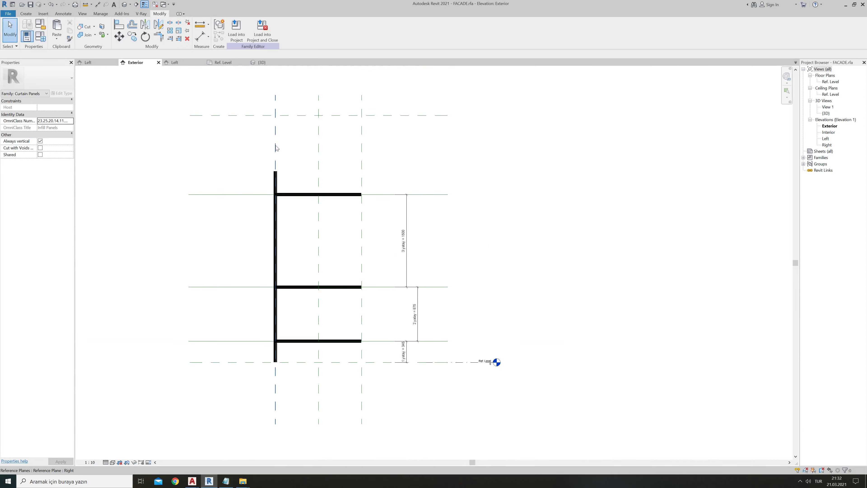
- Drag the Right reference plane, check in 3D that the sweeps follow, then return to Exterior
left_click_drag(277, 147, 308, 149)
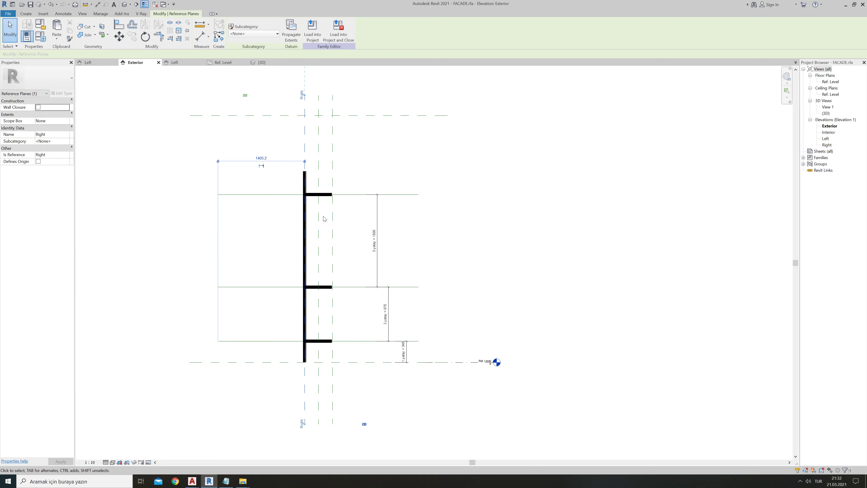
left_click(258, 65)
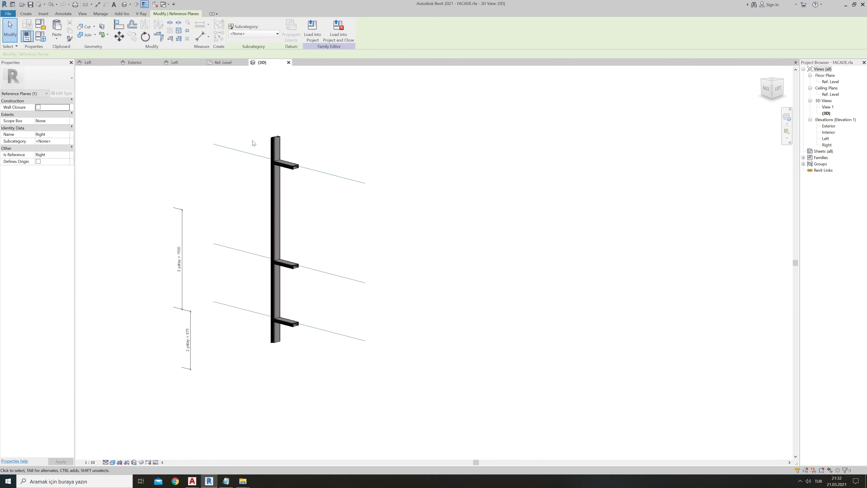
left_click(367, 219)
scroll(312, 248, "down", 2)
scroll(313, 248, "down", 2)
scroll(313, 248, "down", 1)
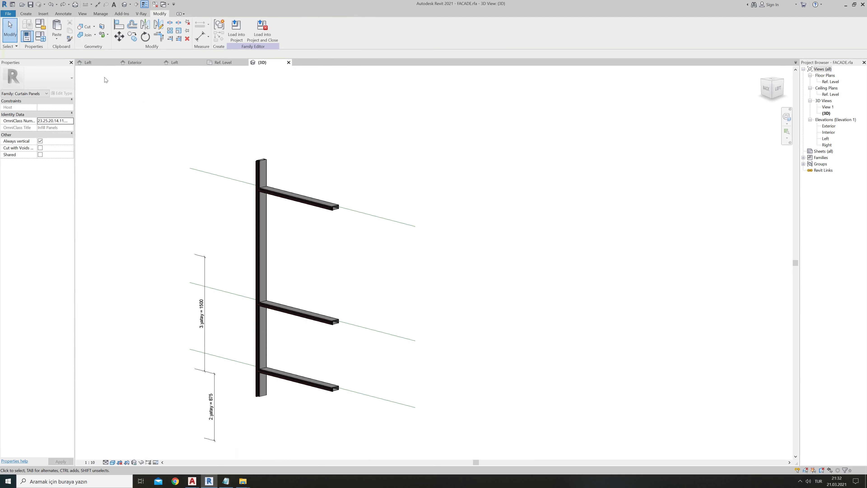
left_click(130, 63)
scroll(383, 268, "up", 2)
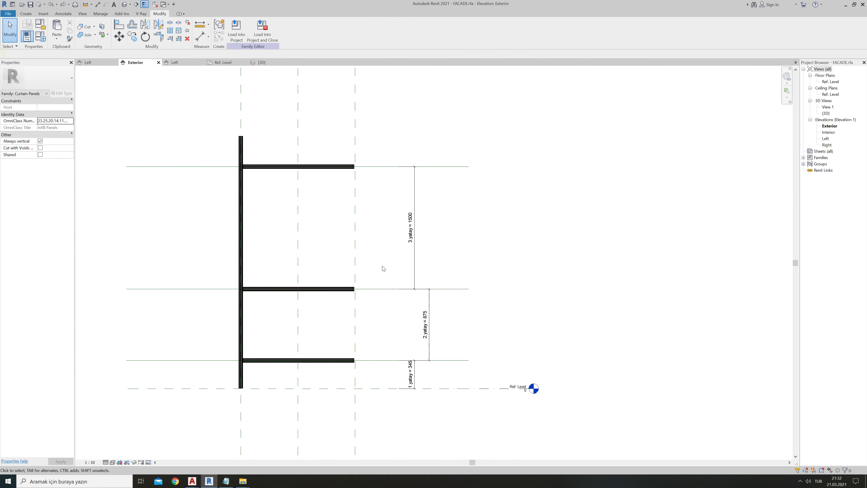
- Undo the top reference line move, keeping 1500 spacing, then zoom and pan the frame in 3D
left_click(379, 168)
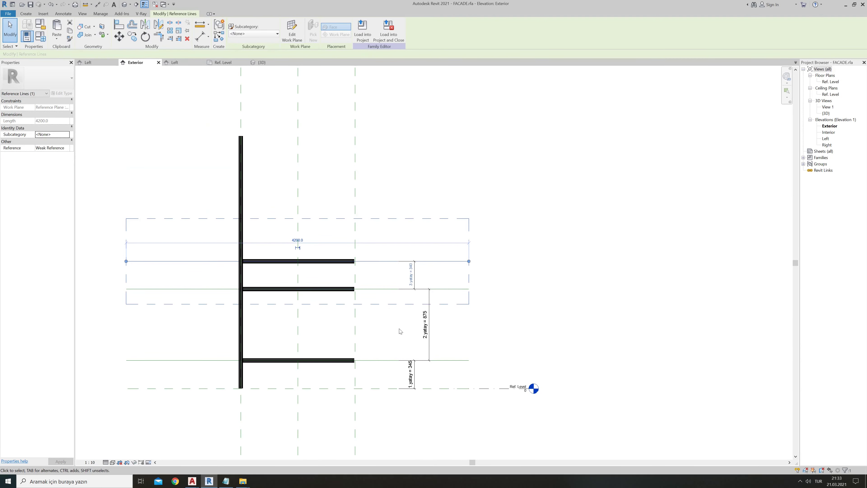
key("ctrl+z")
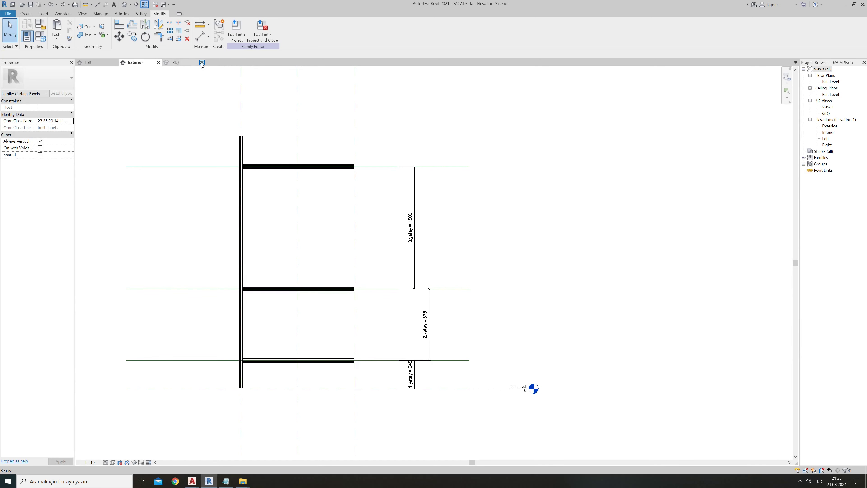
left_click(179, 63)
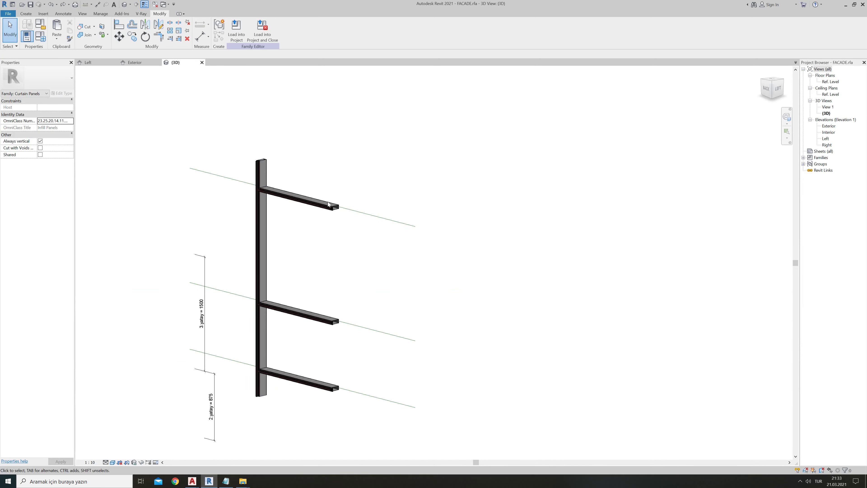
scroll(329, 205, "up", 5)
scroll(356, 203, "up", 3)
scroll(317, 252, "down", 2)
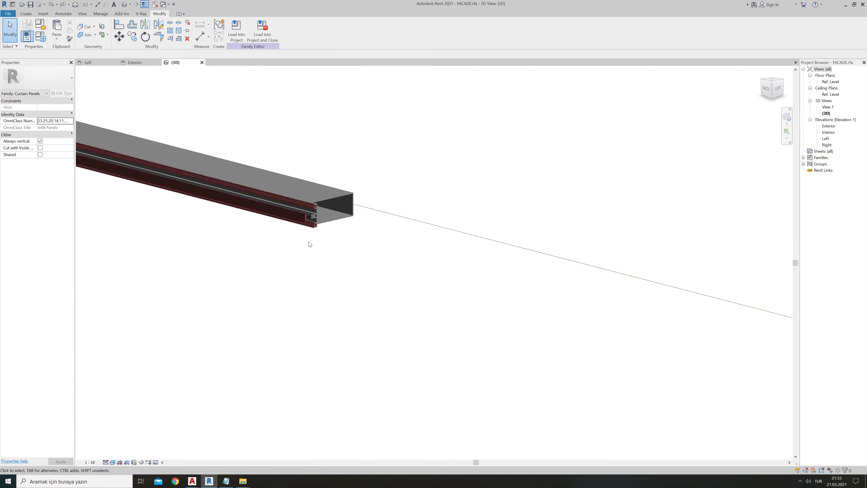
scroll(308, 242, "down", 3)
scroll(304, 246, "down", 1)
middle_click_drag(310, 233, 318, 251)
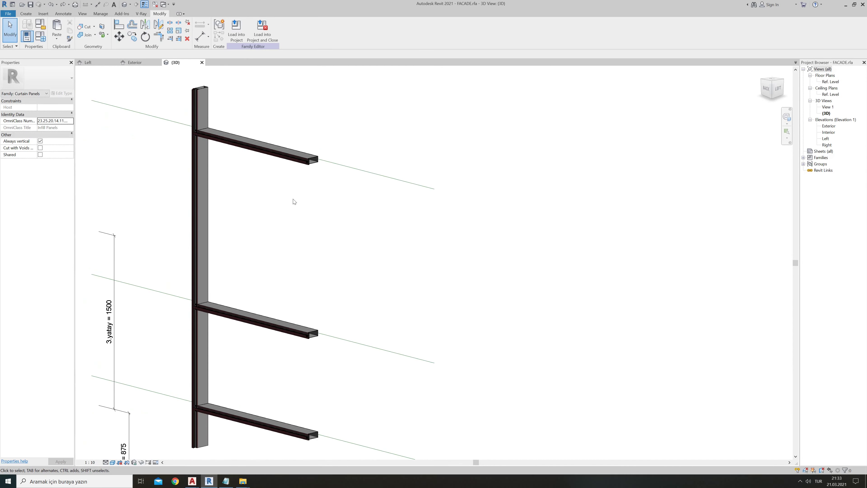
- Create a new project from the Metric Architectural Template, briefly checking the AutoCAD facade drawing
key("ctrl+n")
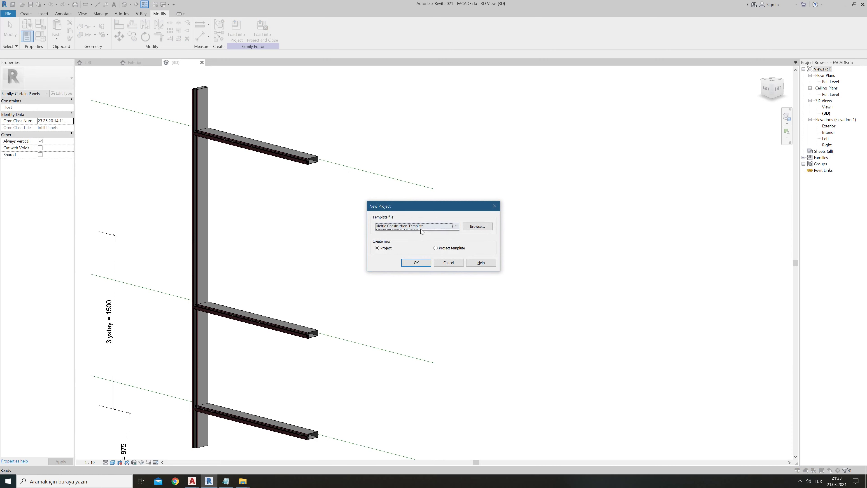
left_click(414, 242)
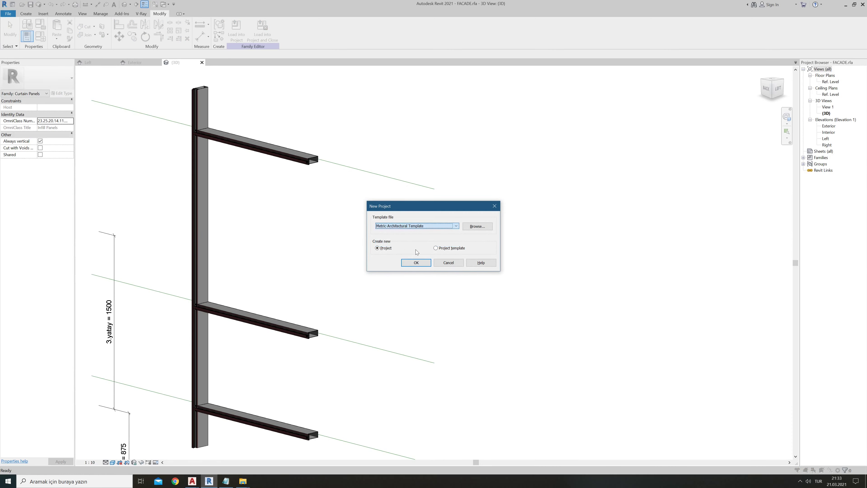
left_click(419, 263)
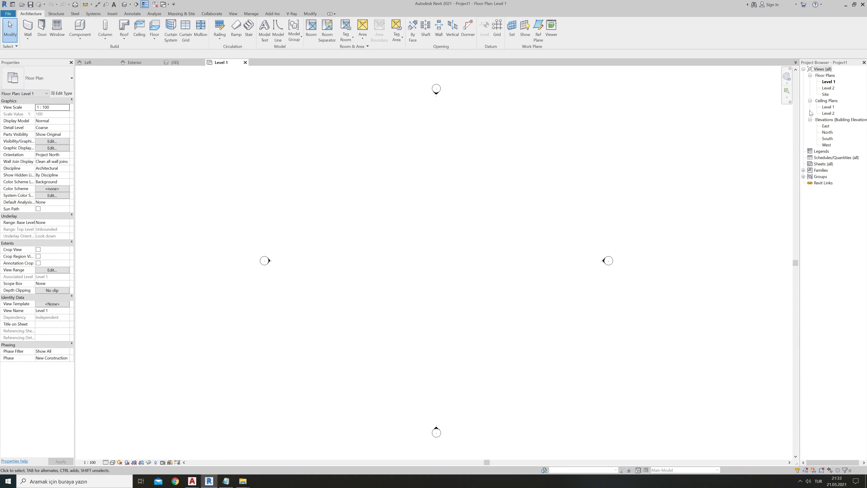
mouse_move(192, 482)
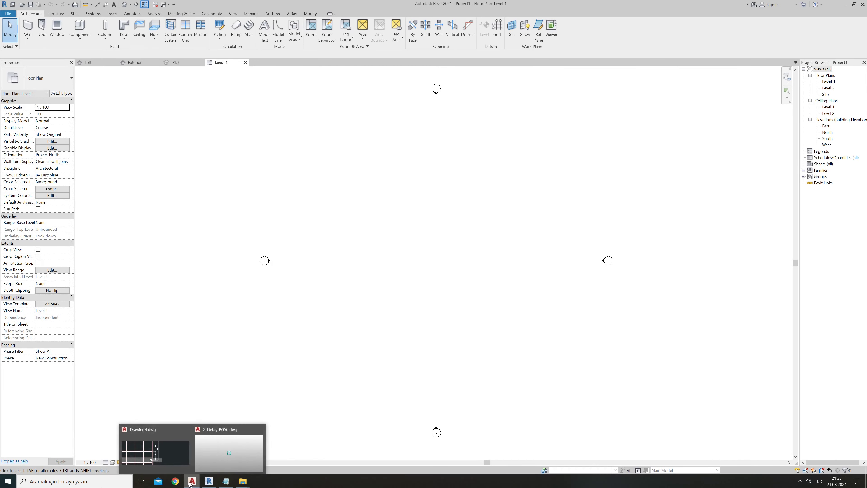
left_click(156, 449)
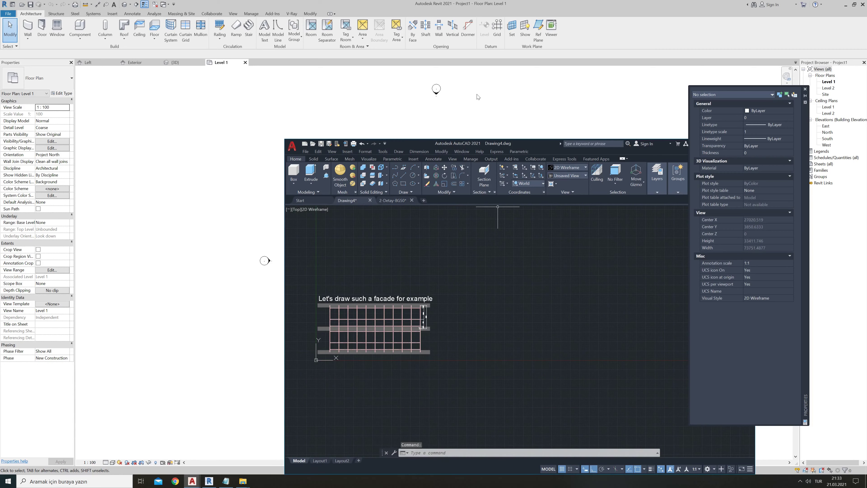
left_click(546, 119)
- In the North elevation, change Level 2's elevation to 3100
double_click(828, 133)
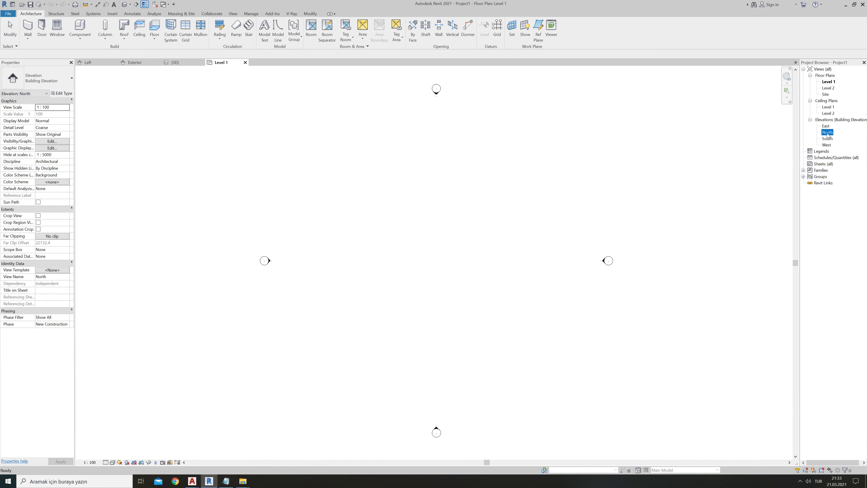
scroll(478, 261, "down", 2)
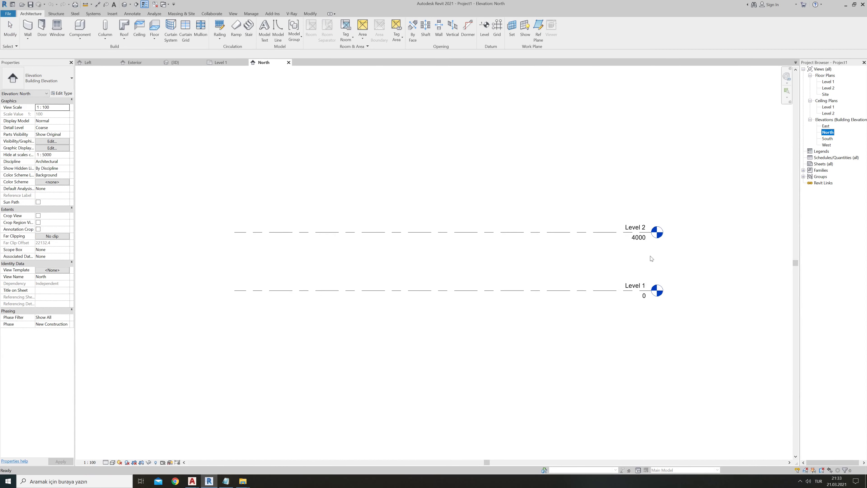
left_click(643, 238)
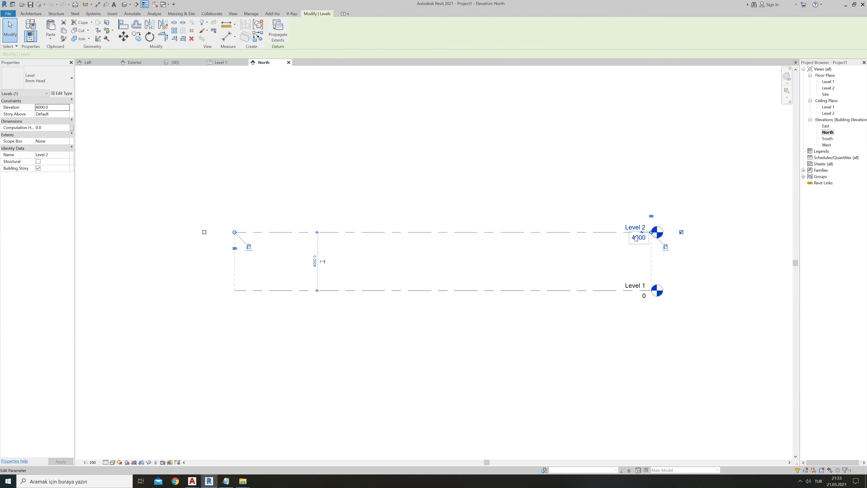
left_click(643, 239)
type("3100")
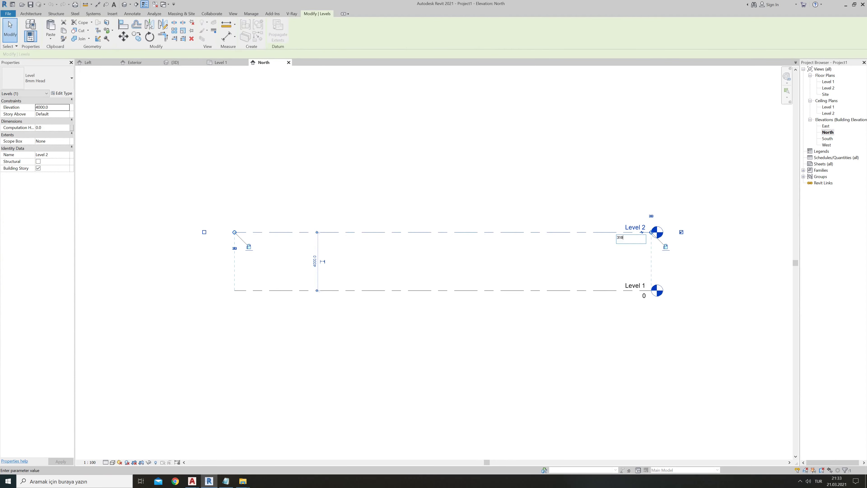
key("Return")
key("Escape")
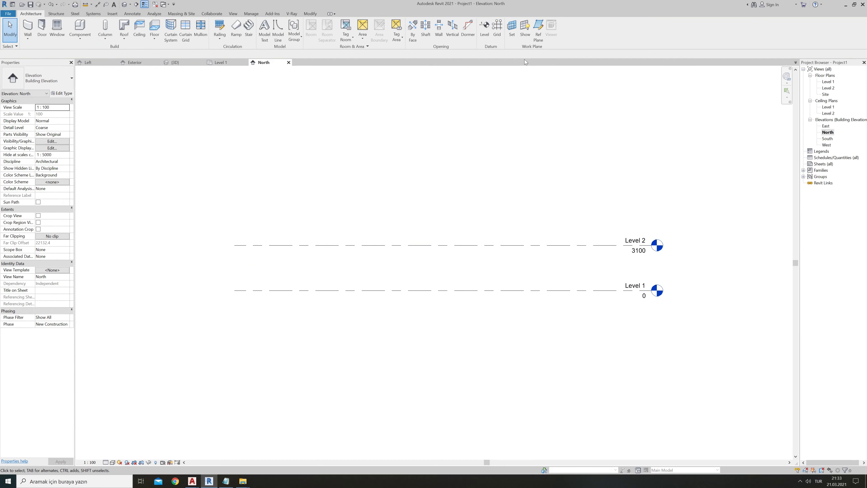
- Add Level 3 at 6200 with its left end aligned to Level 1
left_click(485, 26)
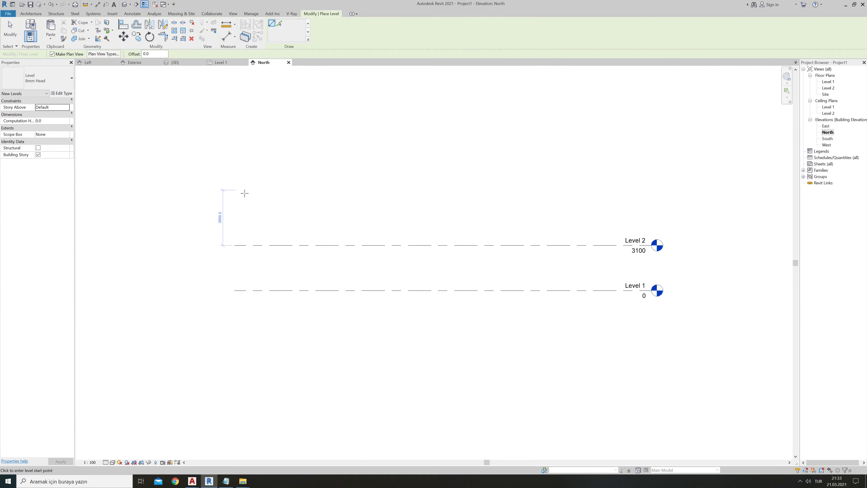
left_click(242, 201)
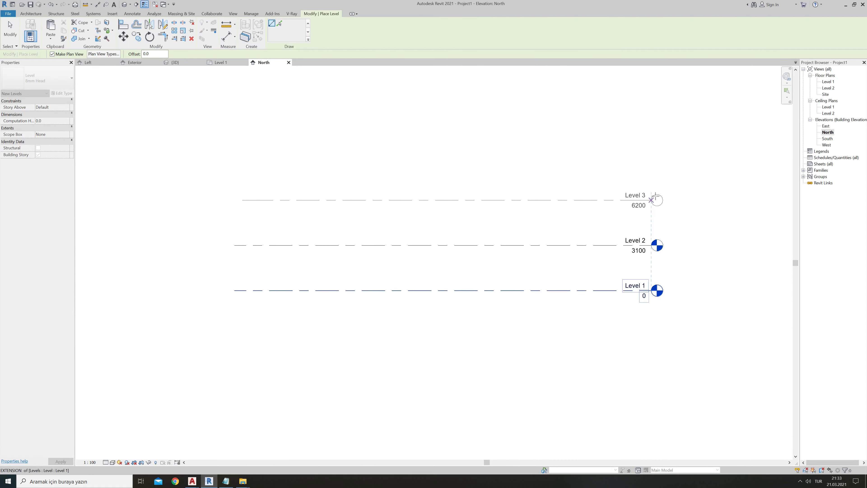
left_click(651, 200)
key("Escape")
key("Escape")
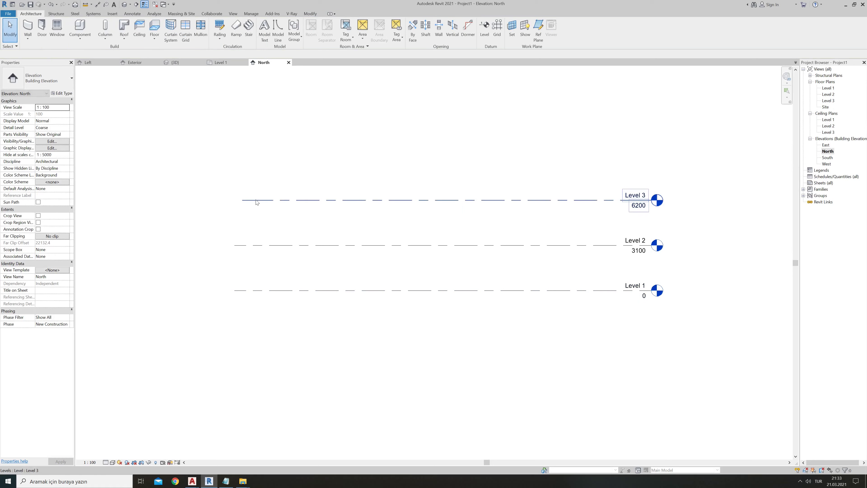
left_click(256, 201)
left_click_drag(242, 200, 239, 204)
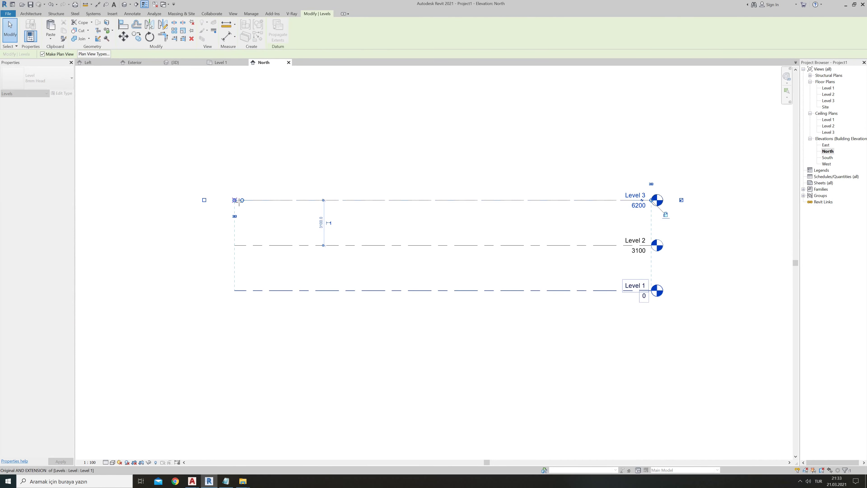
left_click(320, 331)
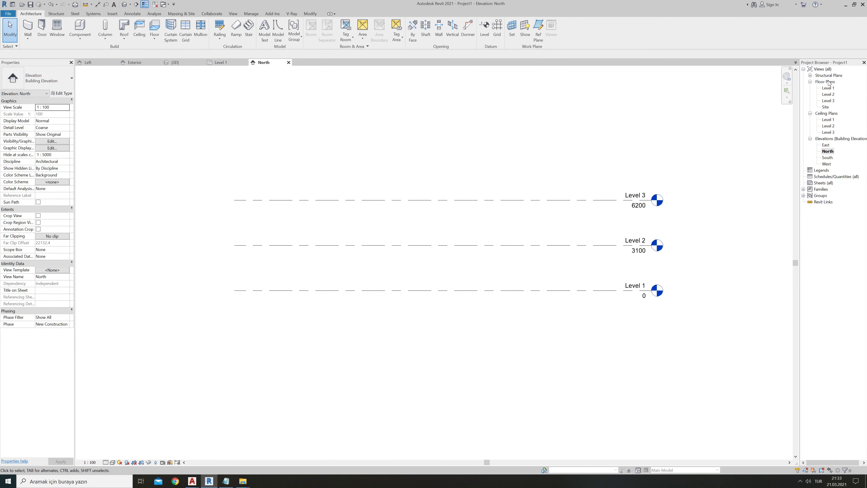
double_click(828, 88)
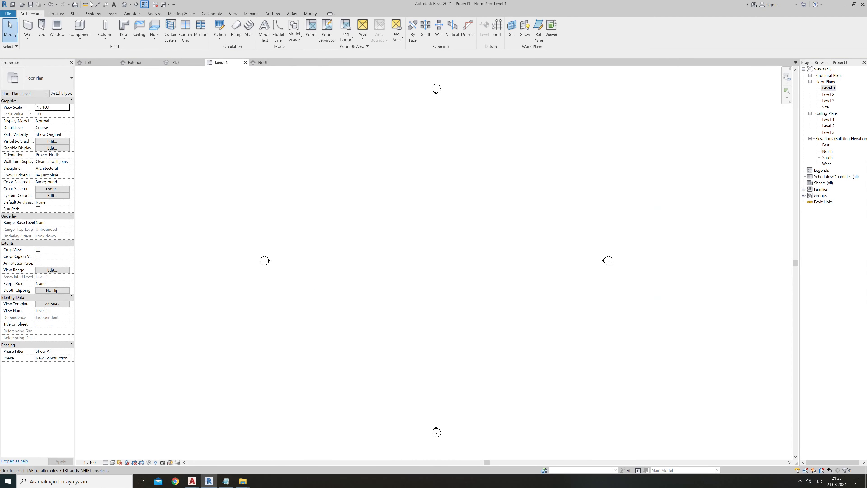
- Start an architectural floor and duplicate Generic 150mm as Generic 500 with 500 mm structure
left_click(155, 37)
left_click(156, 66)
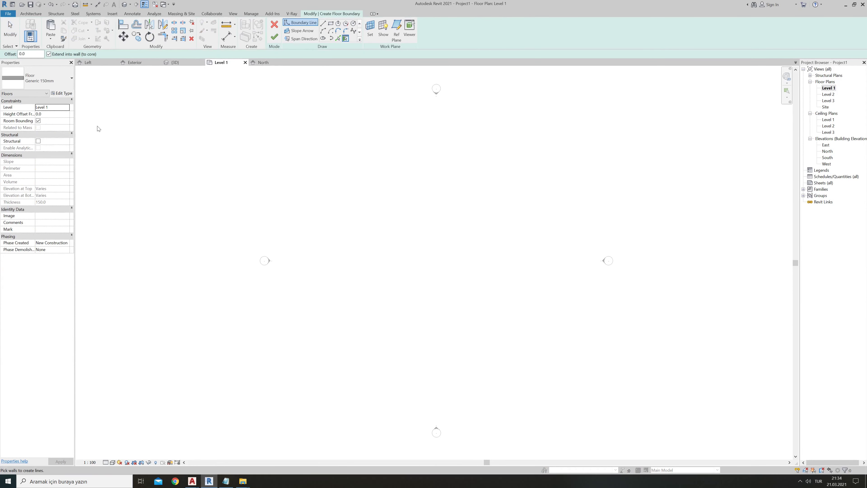
left_click(50, 82)
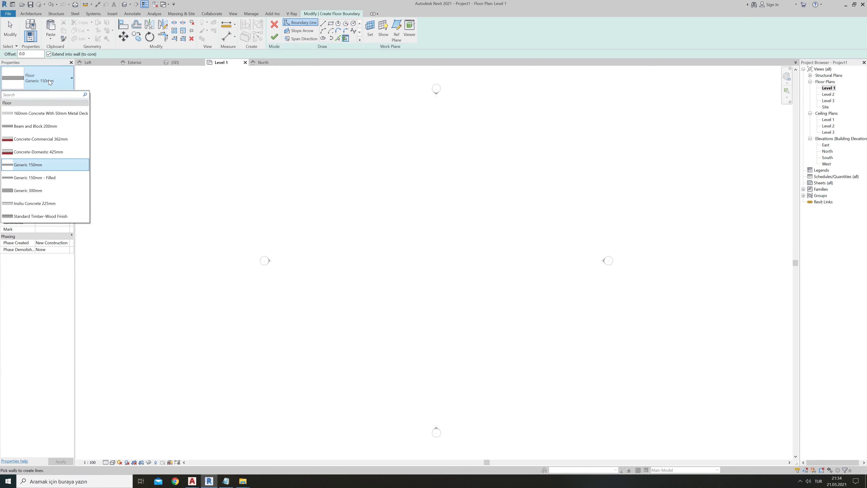
left_click(49, 82)
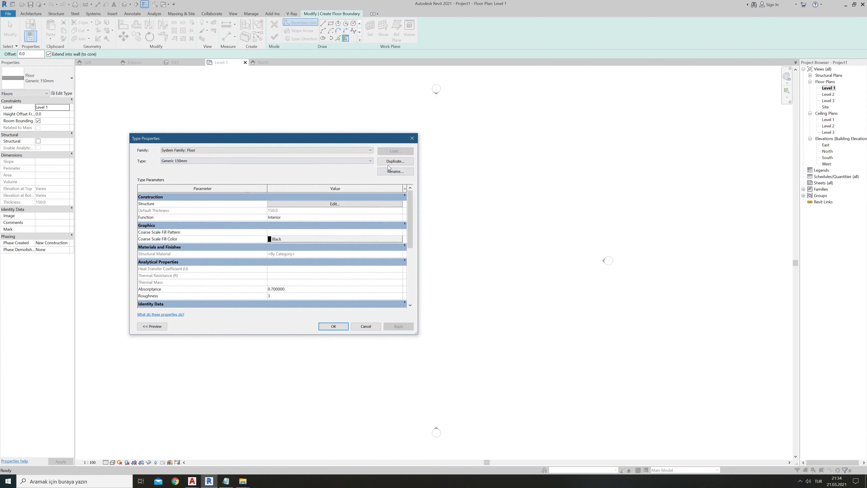
left_click(395, 162)
left_click(267, 231)
type("Generic 500")
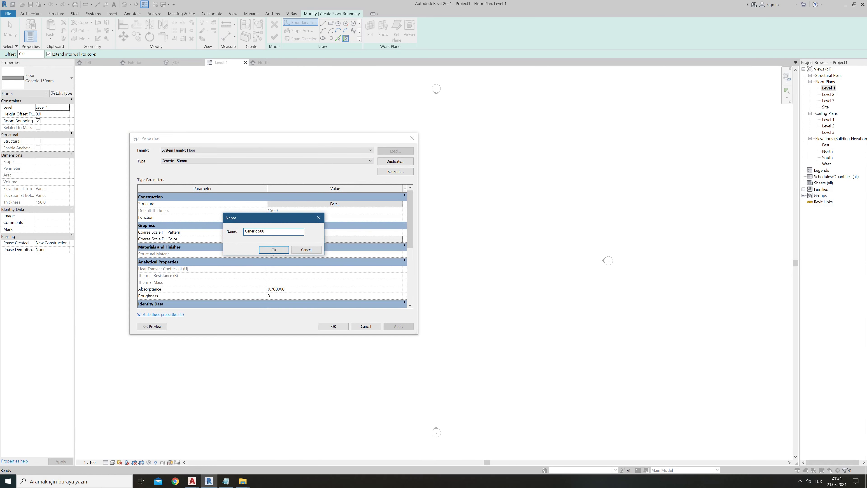
left_click(273, 250)
left_click(336, 203)
type("500")
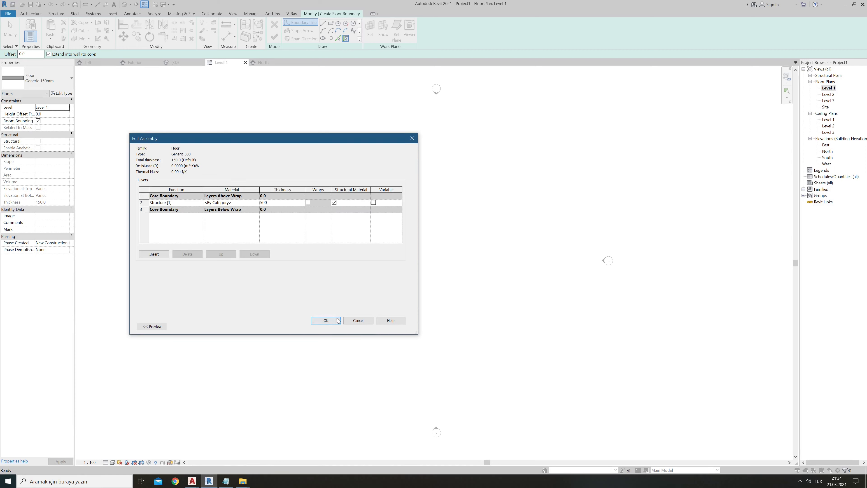
left_click(337, 320)
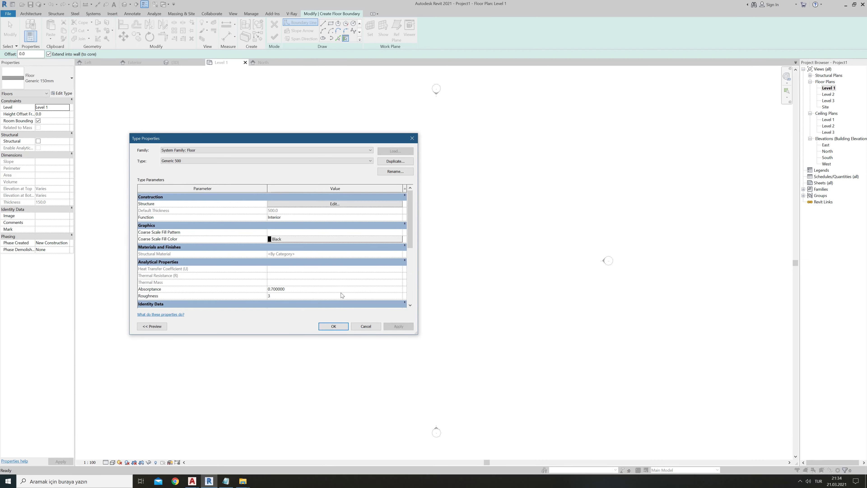
- Sketch a rectangular Generic 500 floor boundary on Level 1, finish it, and view it in 3D
left_click(333, 327)
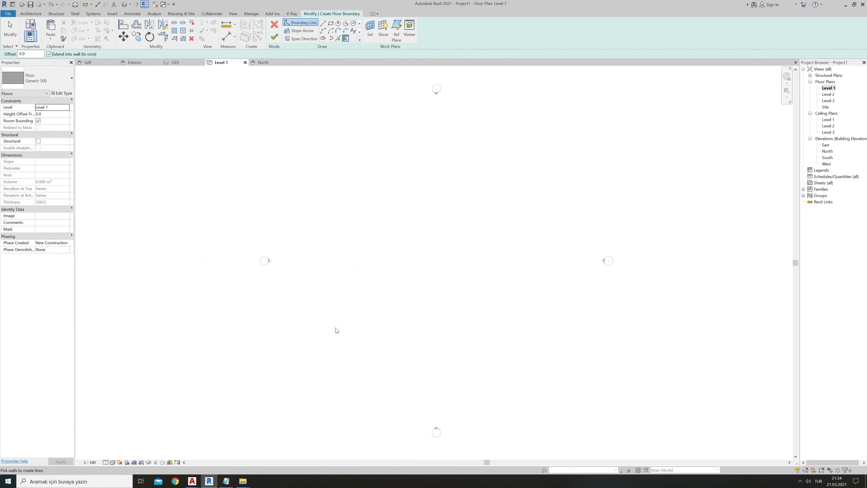
left_click(330, 24)
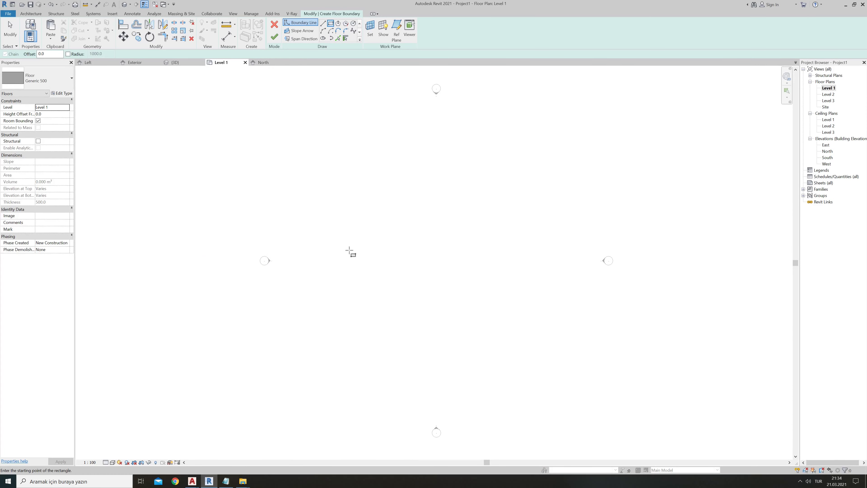
left_click(342, 151)
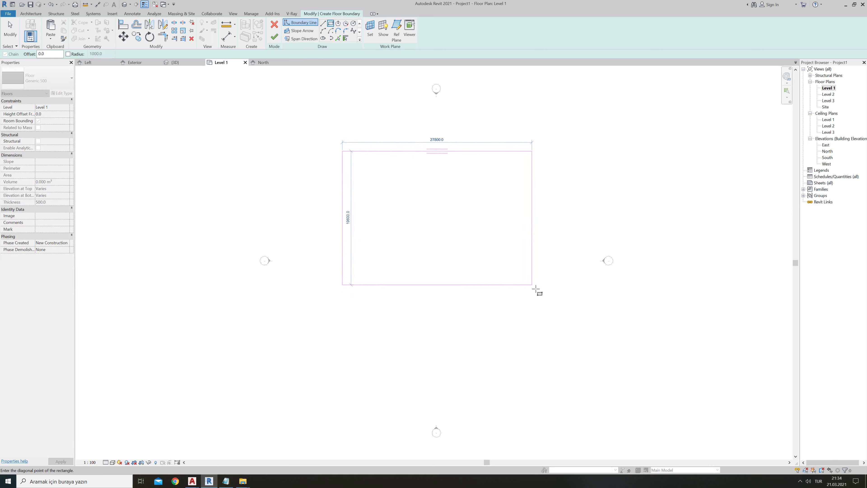
left_click(546, 290)
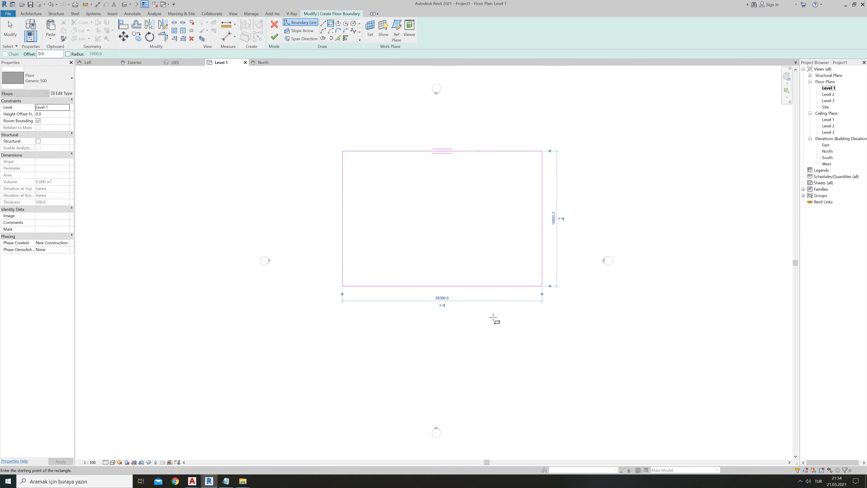
left_click(274, 38)
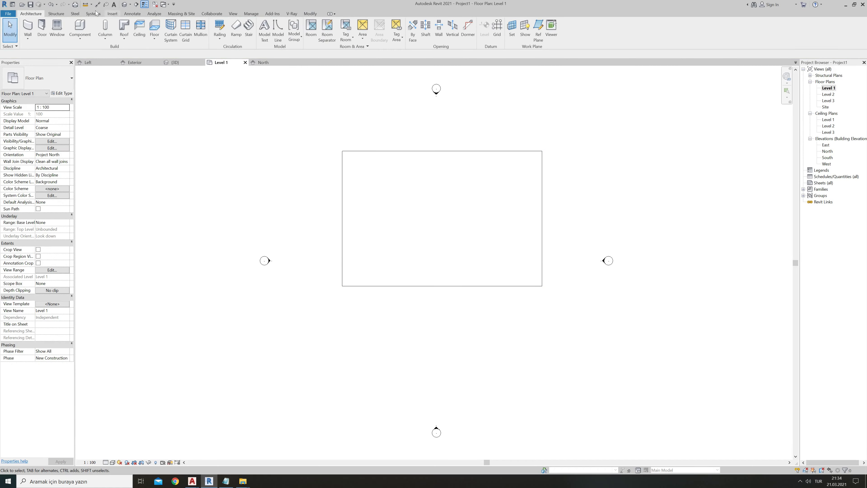
left_click(124, 4)
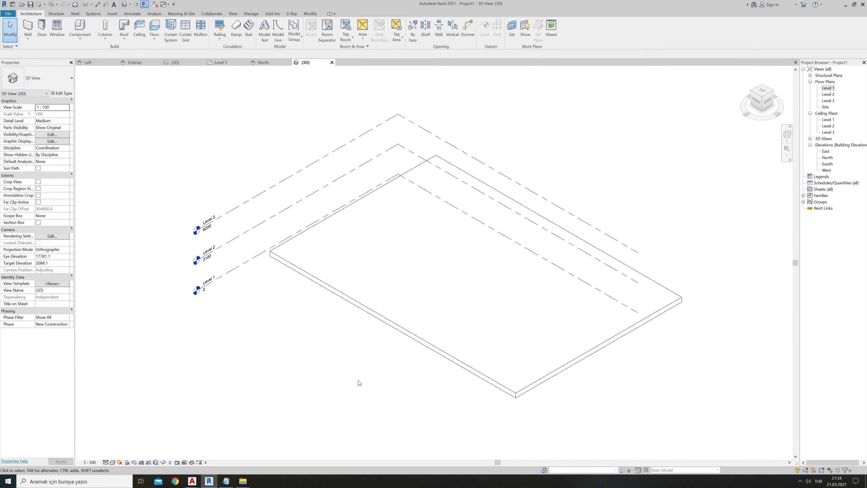
- Copy the Level 1 slab and paste it aligned to Level 2 and Level 3
left_click(352, 308)
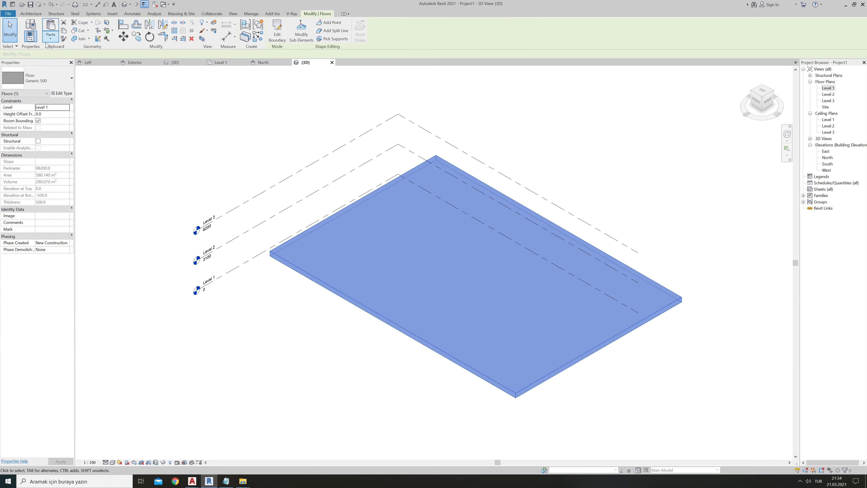
left_click(63, 30)
left_click(69, 71)
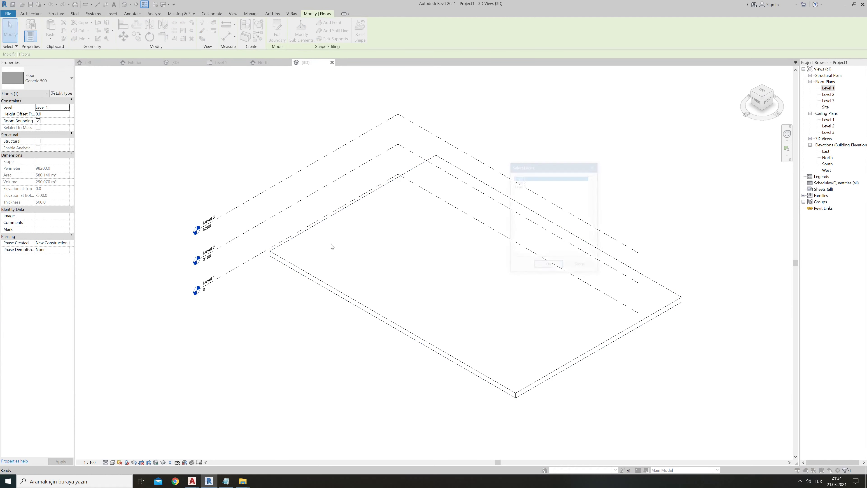
left_click(526, 181)
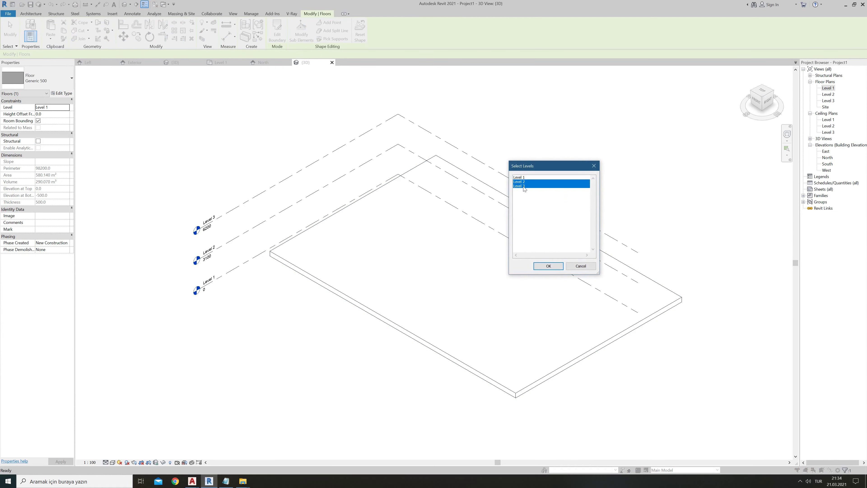
left_click(549, 266)
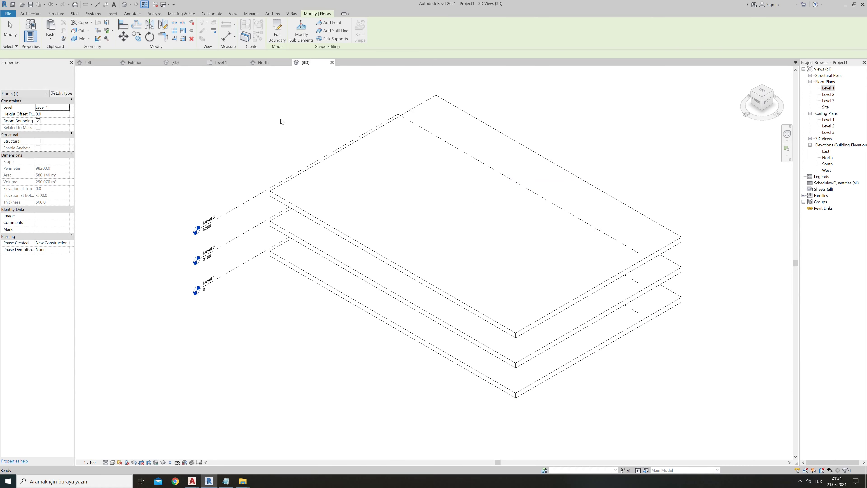
key("Escape")
left_click(264, 61)
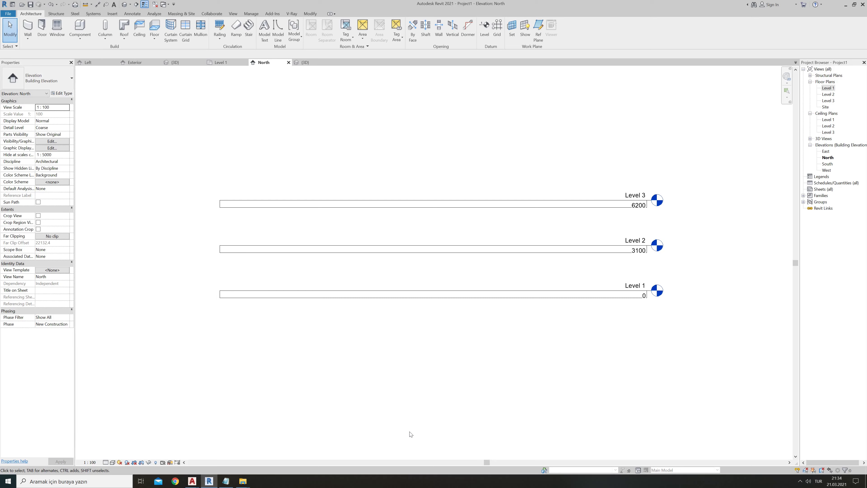
- In the Level 1 plan, start a wall with the Exterior Glazing curtain wall type
left_click(220, 63)
left_click(27, 39)
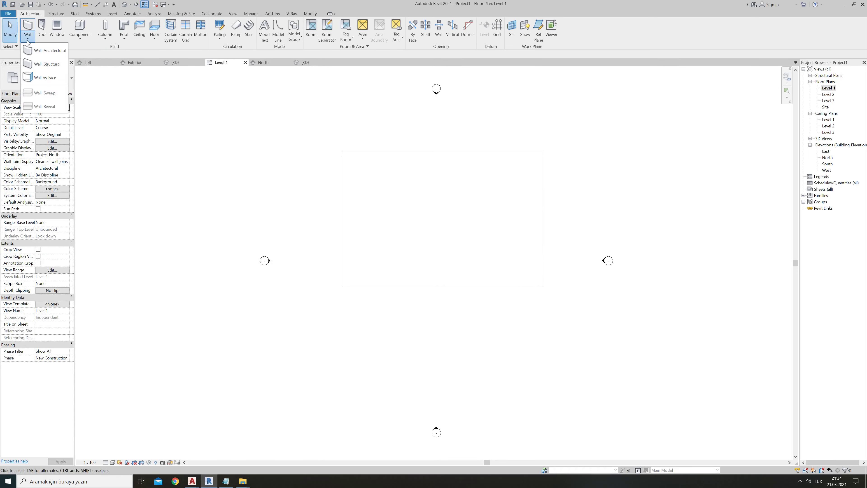
left_click(41, 51)
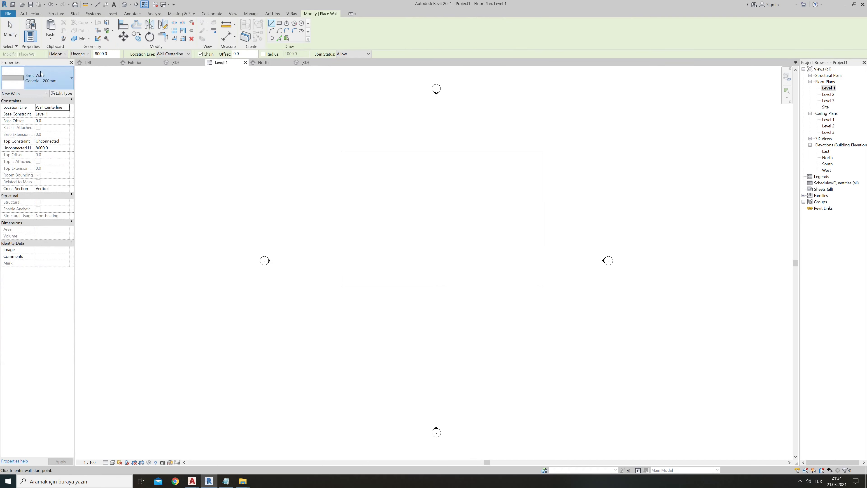
left_click(42, 73)
mouse_move(41, 439)
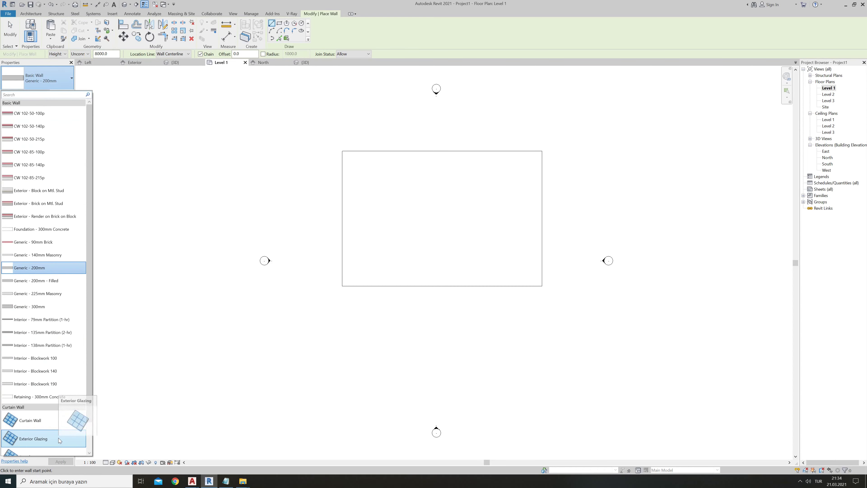
left_click(60, 441)
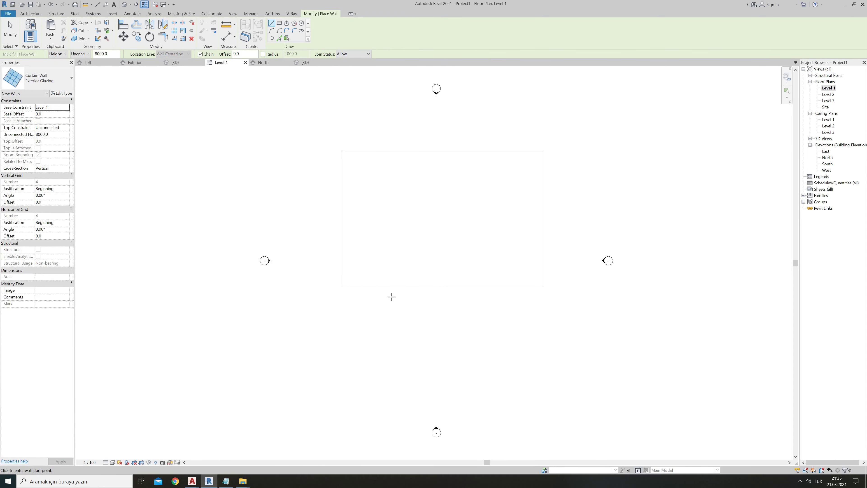
scroll(389, 295, "up", 1)
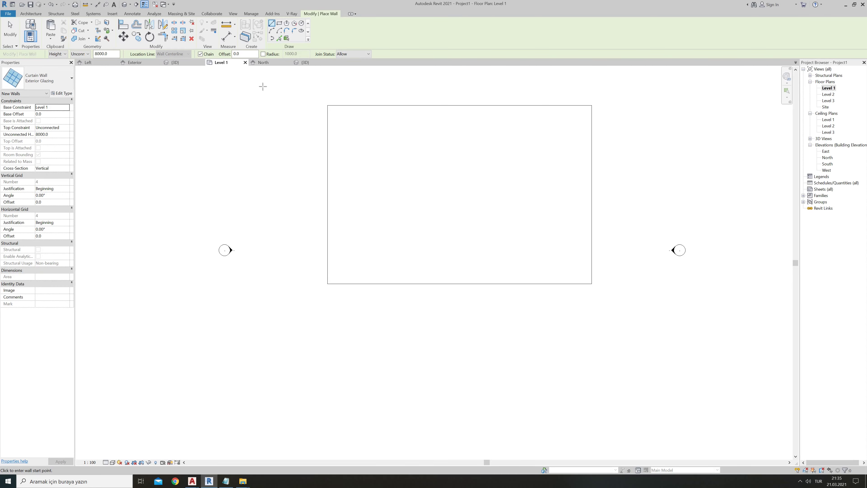
left_click(244, 54)
type("100")
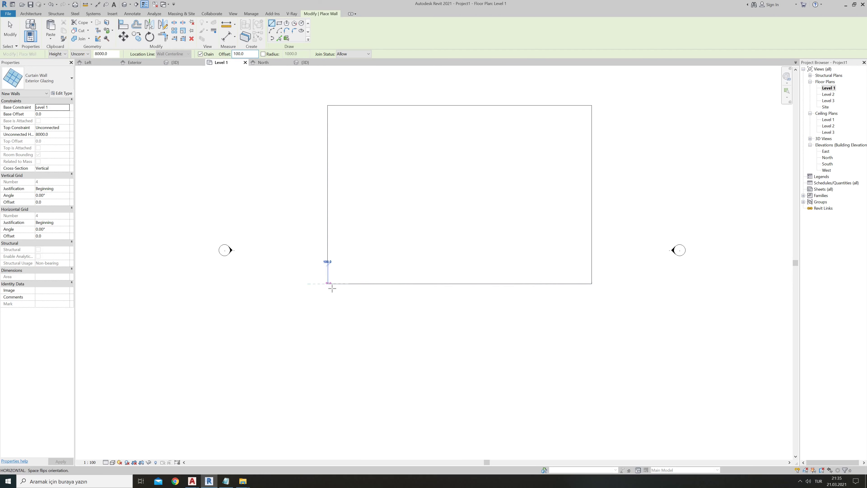
- Try starting the wall at the slab corners, cancel, and consult the AutoCAD facade drawing
left_click(328, 283)
key("Escape")
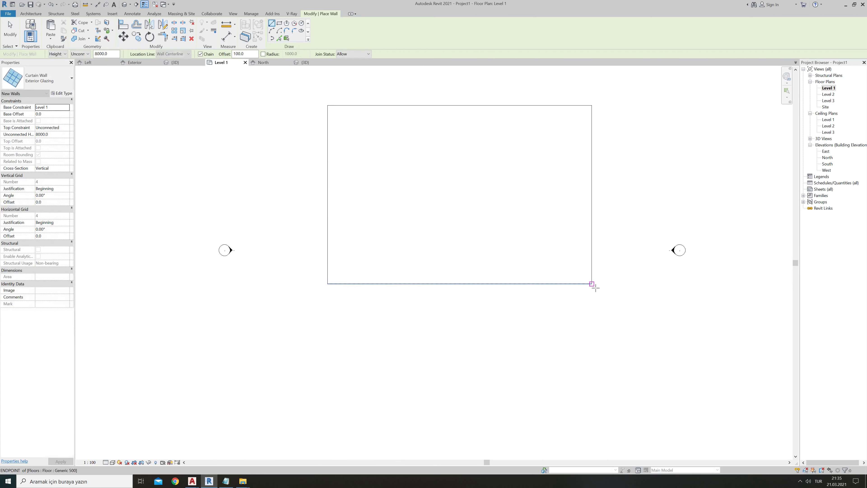
left_click(592, 283)
scroll(348, 290, "up", 3)
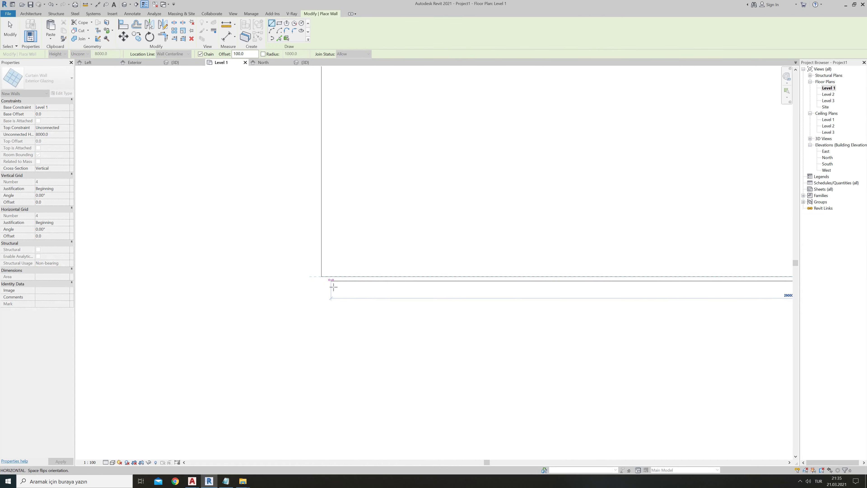
scroll(335, 287, "down", 2)
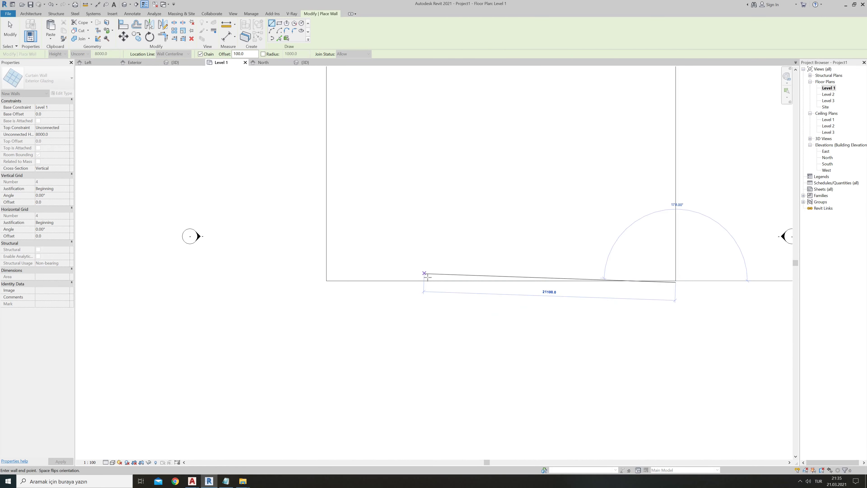
key("Escape")
mouse_move(192, 481)
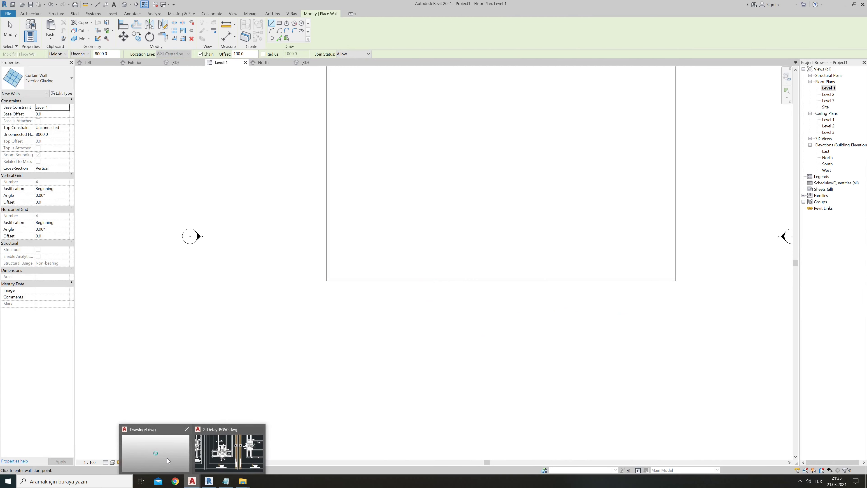
left_click(171, 459)
scroll(412, 335, "up", 6)
scroll(350, 318, "down", 4)
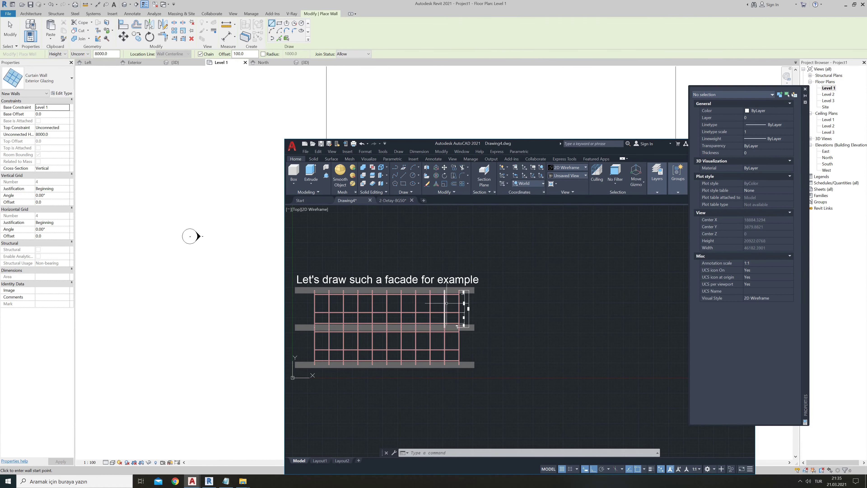
left_click(422, 132)
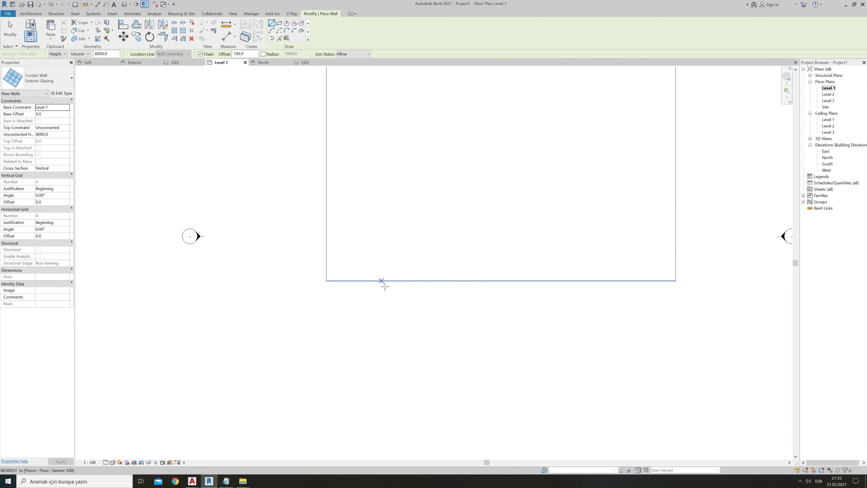
- Draw a 12000 mm curtain wall from the slab's bottom-right corner and exit wall placement
left_click(594, 282)
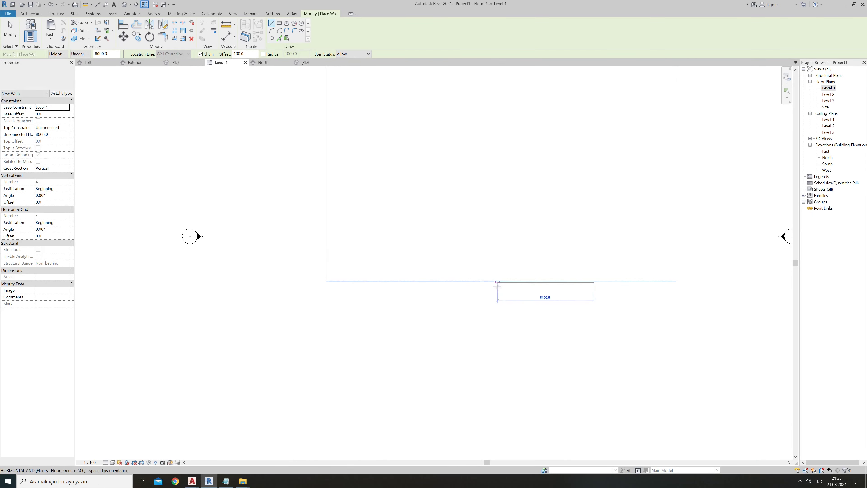
type("12")
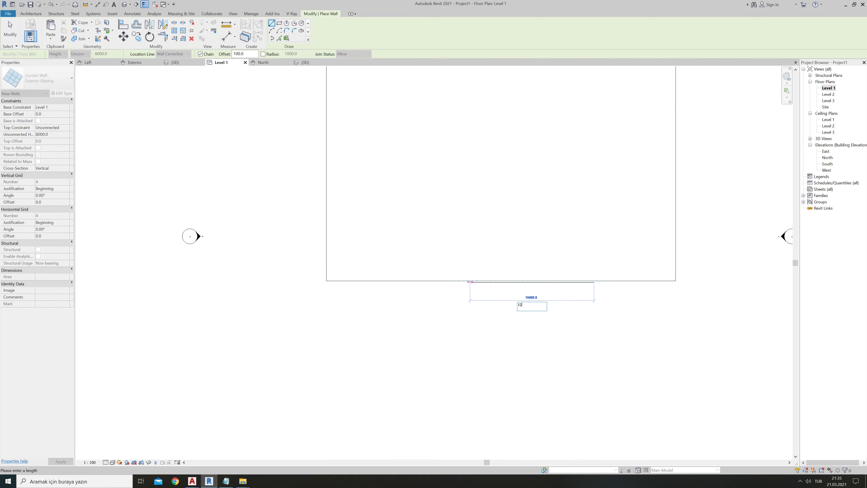
type("000")
key("Return")
key("Escape")
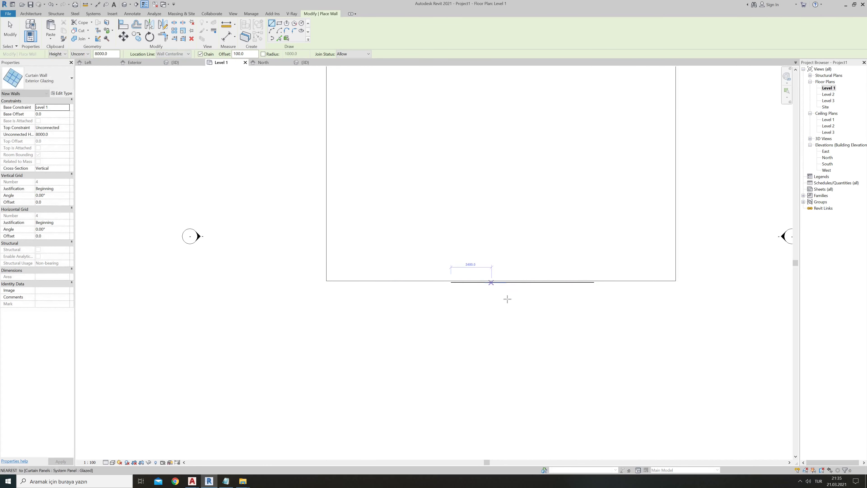
scroll(441, 304, "down", 2)
key("Escape")
scroll(403, 335, "down", 2)
scroll(416, 336, "up", 1)
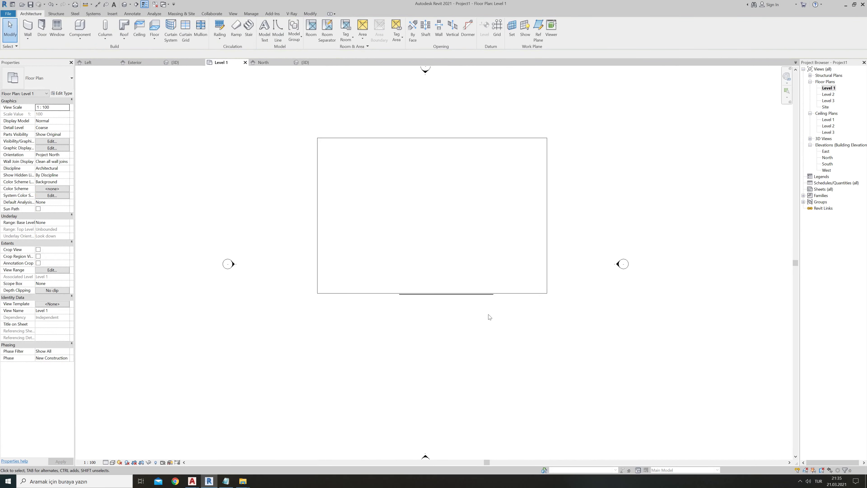
scroll(495, 311, "up", 1)
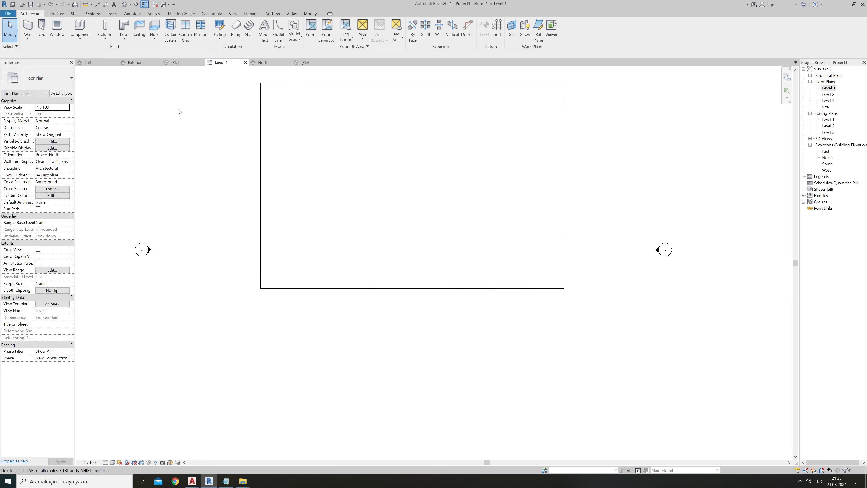
- Pan and zoom the 3D view to the Exterior Glazing curtain wall and select it
left_click(301, 63)
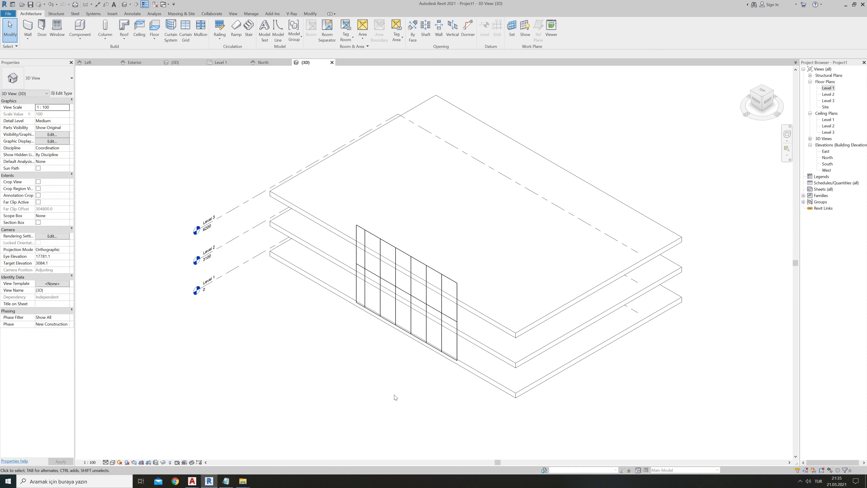
middle_click_drag(387, 395, 333, 368)
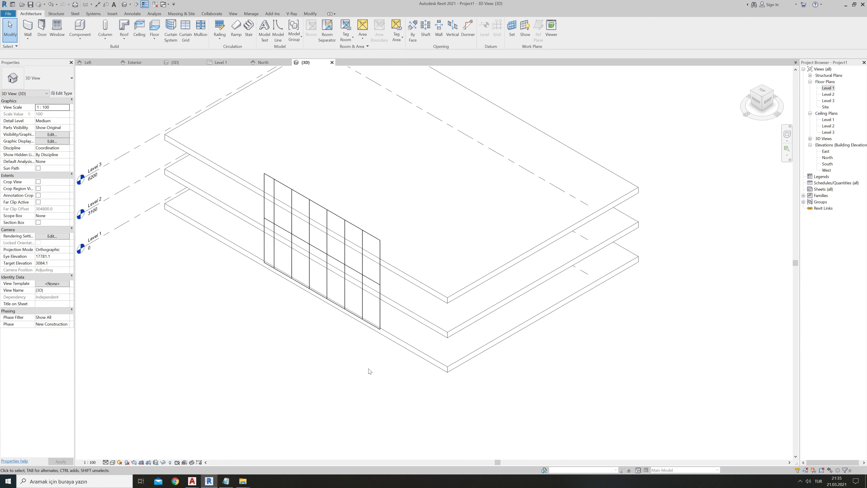
scroll(333, 325, "up", 2)
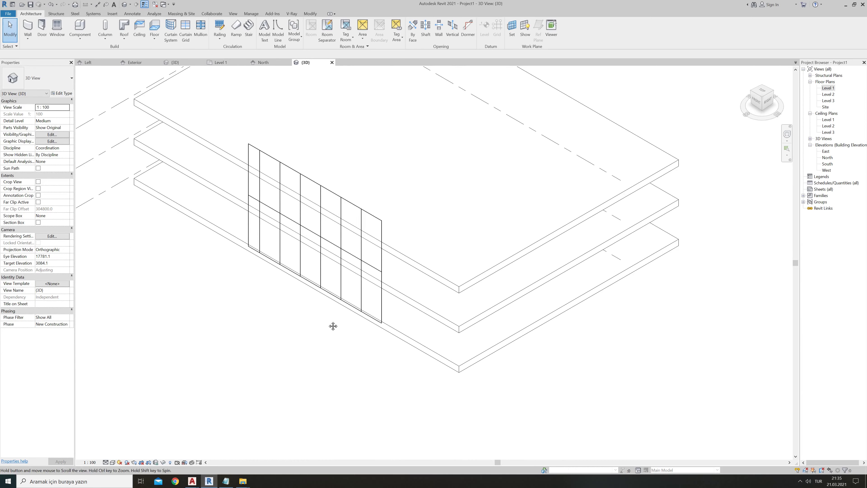
left_click(368, 221)
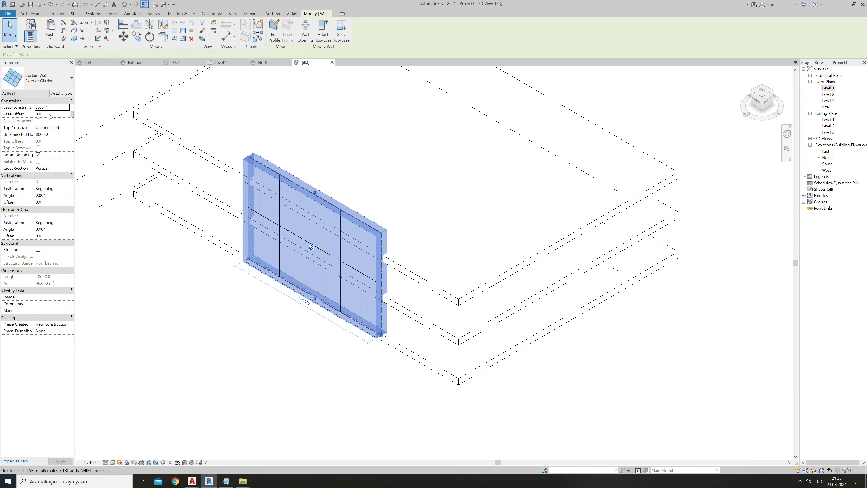
- In AutoCAD, dimension the 250 offset from the red member's end to the slab corner
key("alt+Tab")
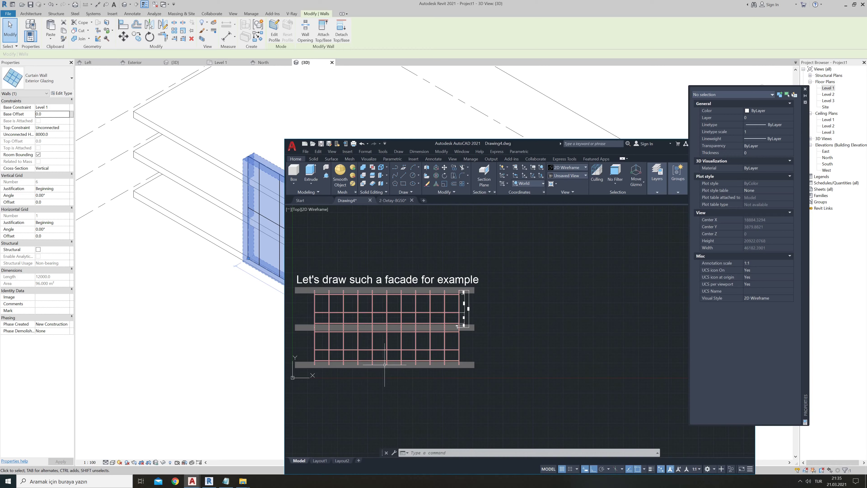
scroll(478, 358, "up", 4)
scroll(450, 297, "up", 6)
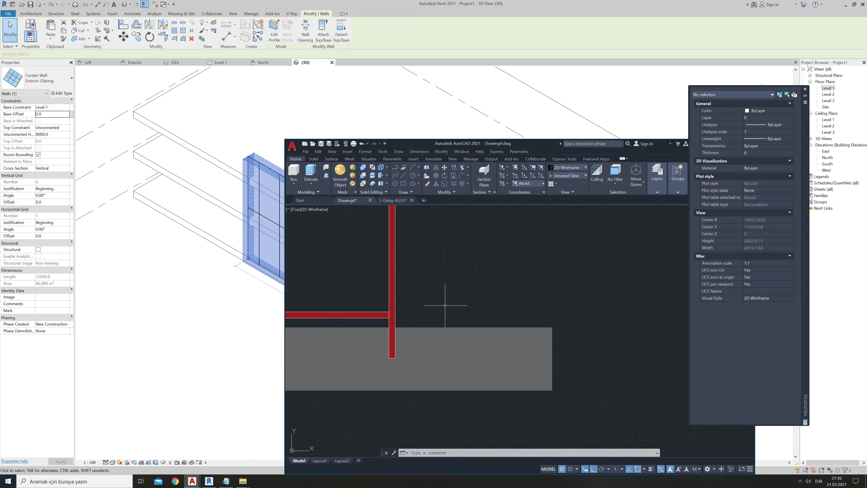
type("DI")
key("Return")
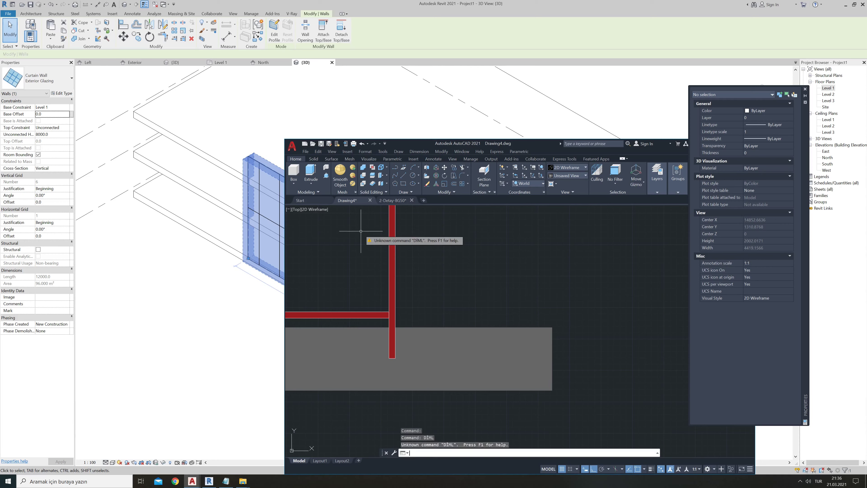
type("di")
key("Return")
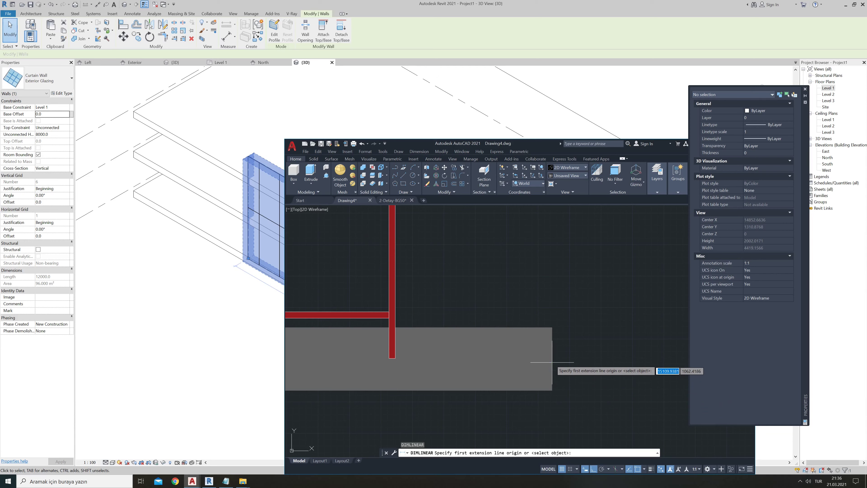
left_click(392, 357)
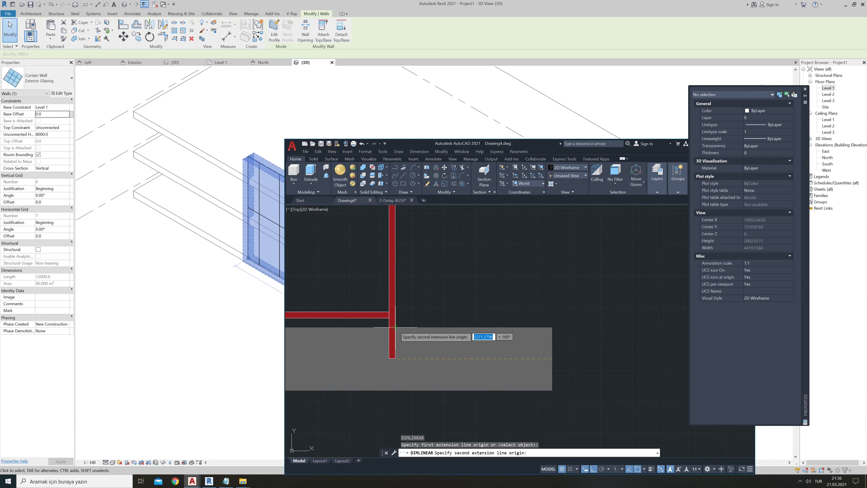
left_click(395, 327)
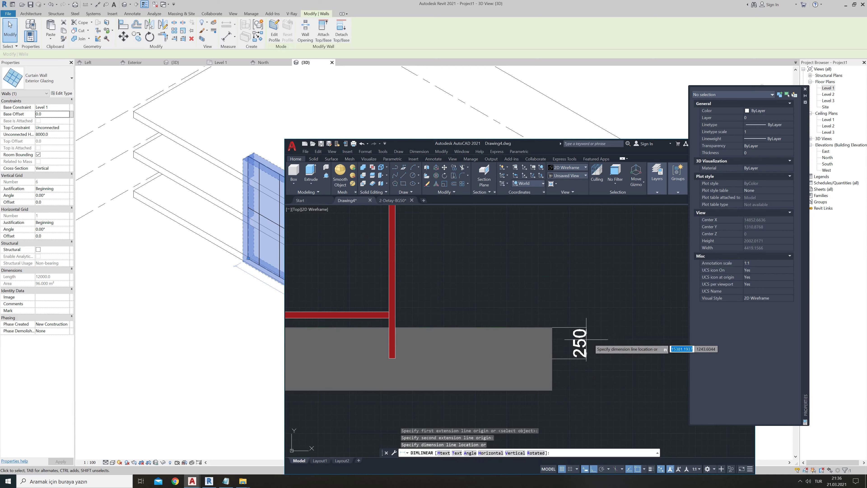
left_click(280, 338)
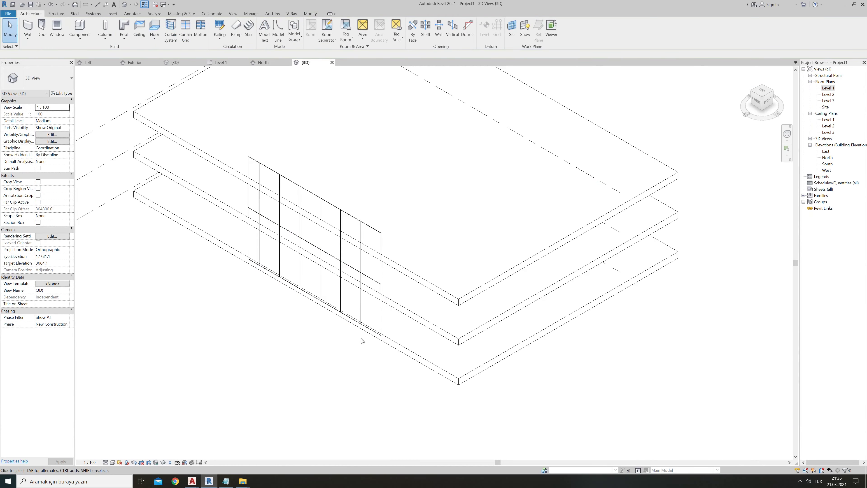
- Set the curtain wall's Top Constraint to Up to level: Level 3
left_click(376, 232)
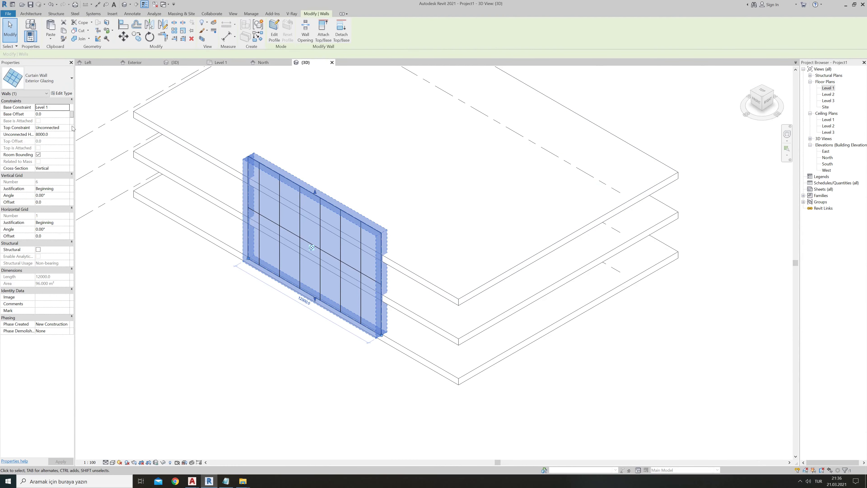
left_click(65, 129)
left_click(67, 152)
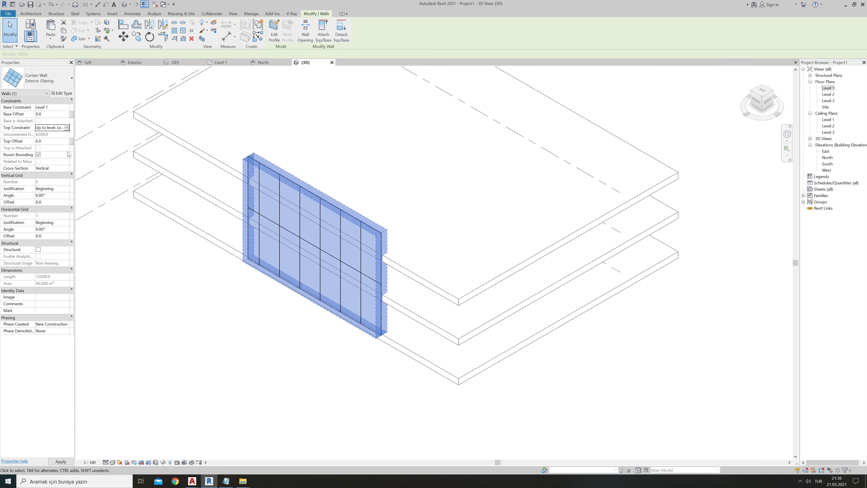
left_click(180, 311)
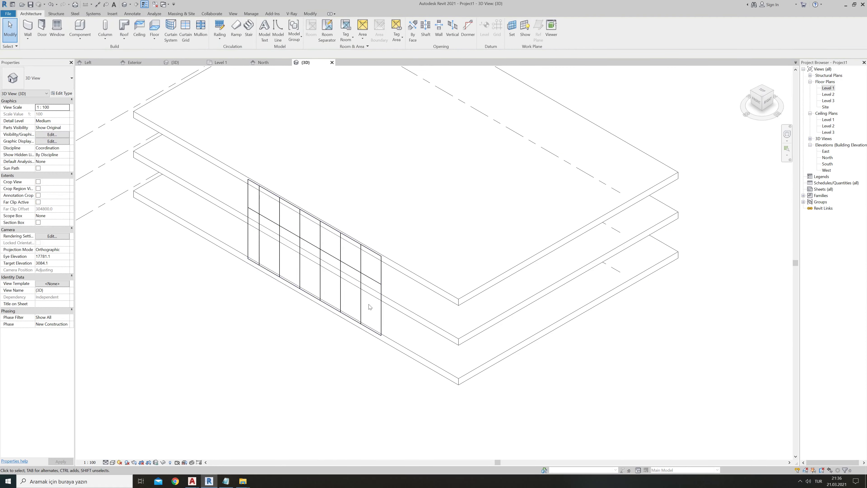
- Give the curtain wall a Base Offset and a Top Offset of -250
left_click(382, 283)
key("Escape")
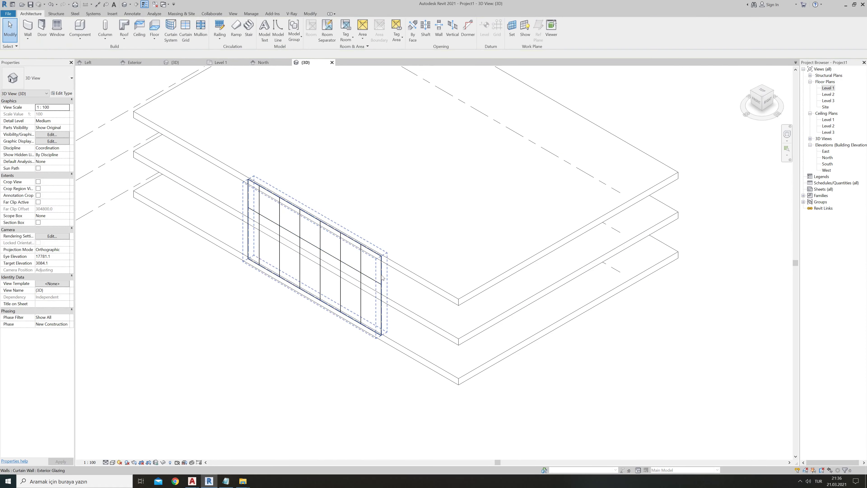
left_click(383, 278)
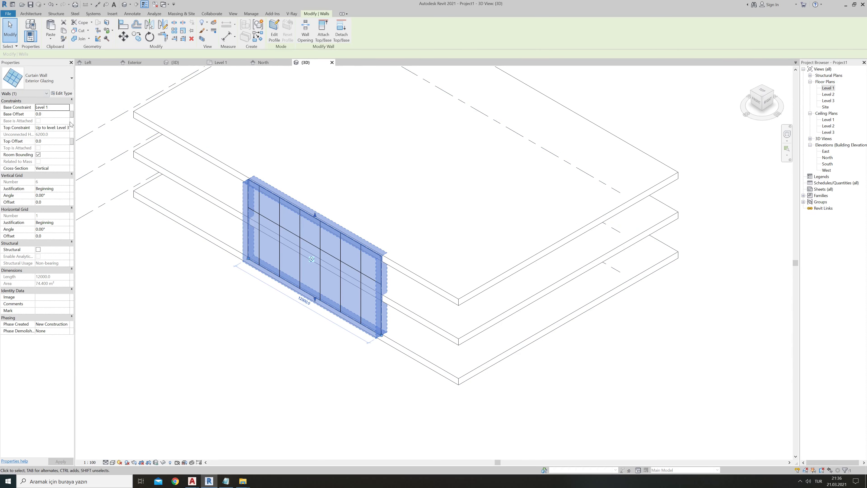
left_click(51, 113)
type("-25")
key("Return")
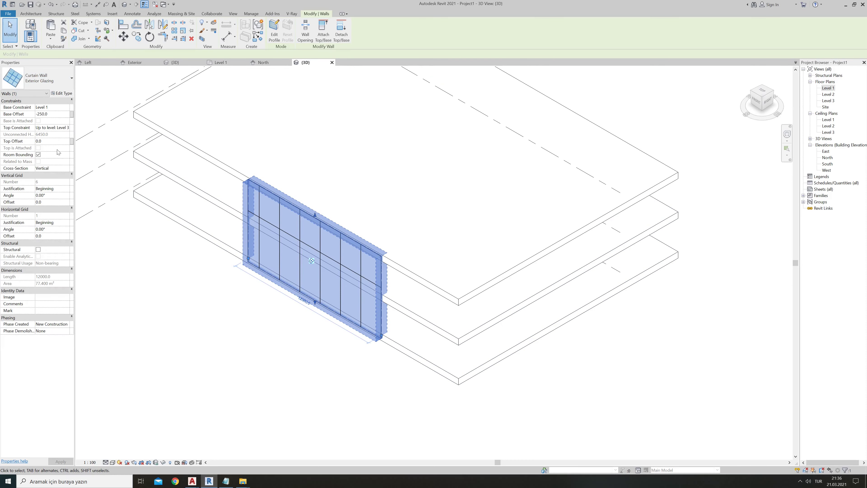
left_click(53, 141)
type("250")
key("Return")
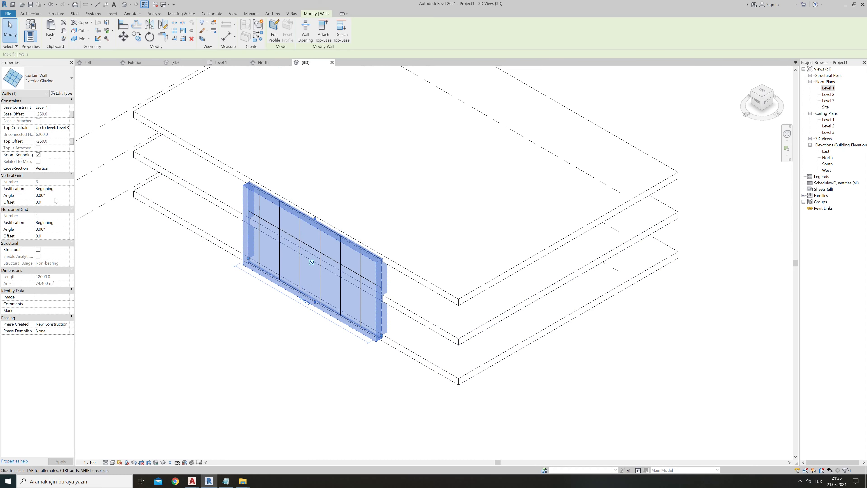
- Set the Exterior Glazing type's Vertical Grid Spacing to 1200 and apply it
left_click(61, 93)
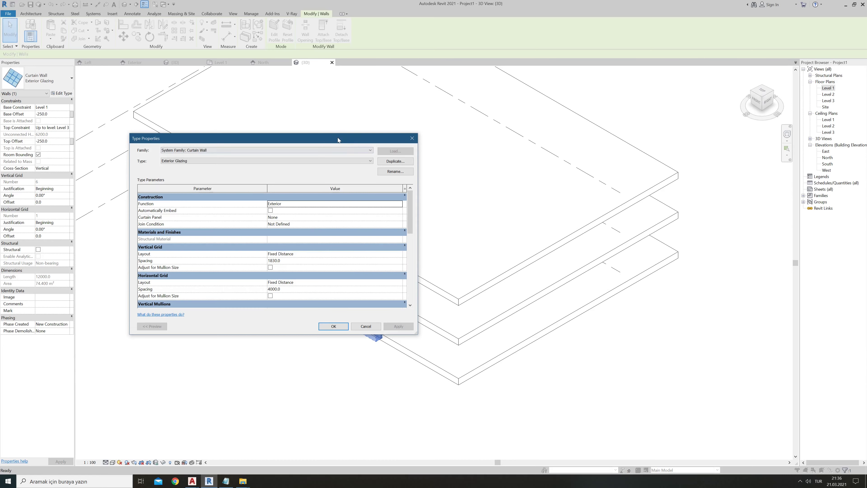
mouse_move(338, 140)
left_mouse_down()
mouse_move(725, 99)
mouse_move(674, 83)
left_mouse_up()
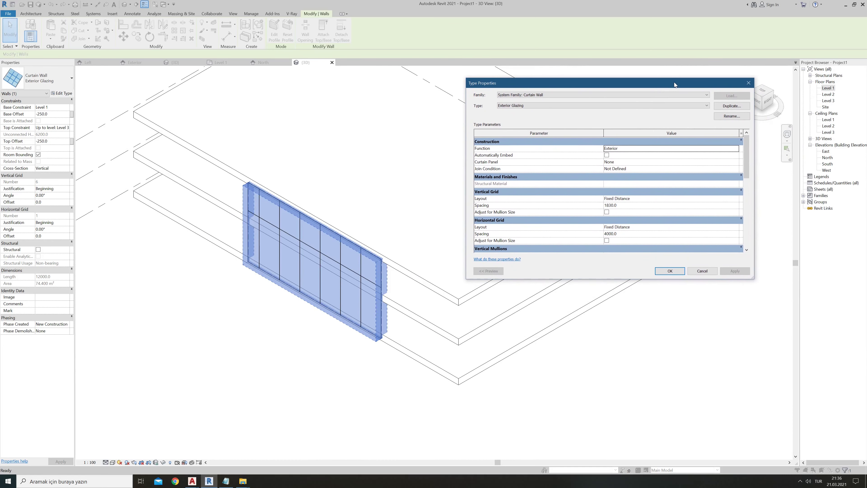
left_click(626, 206)
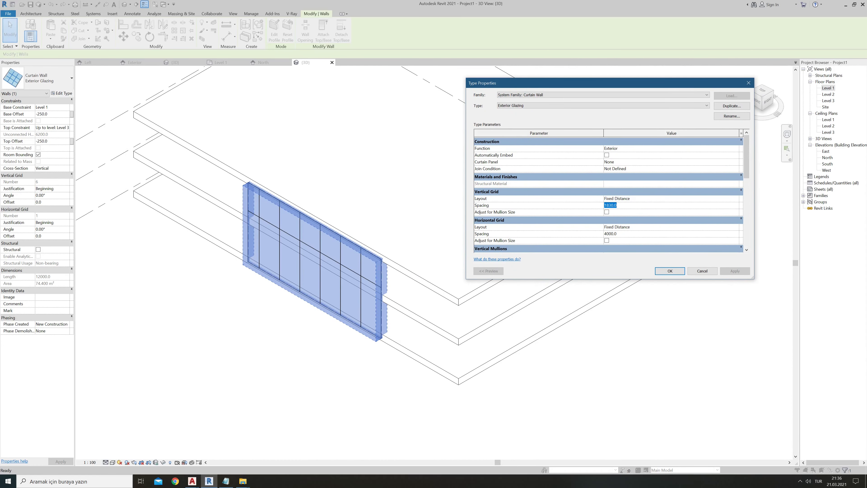
type("1200")
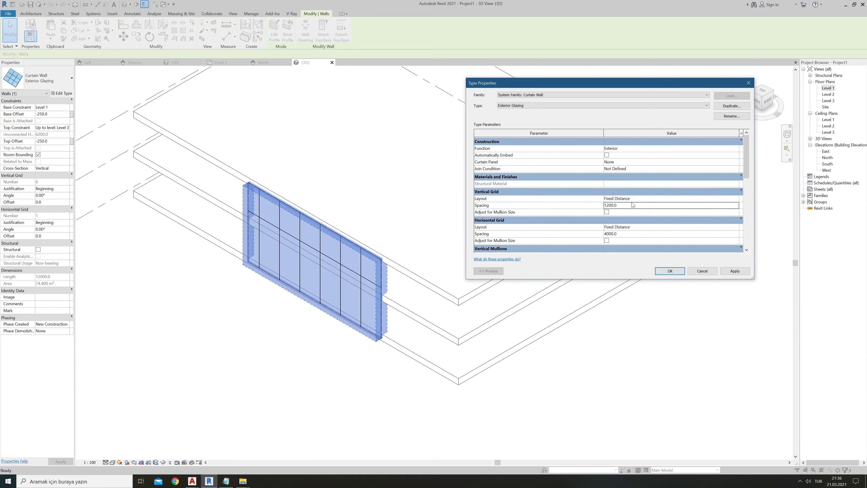
left_click(735, 270)
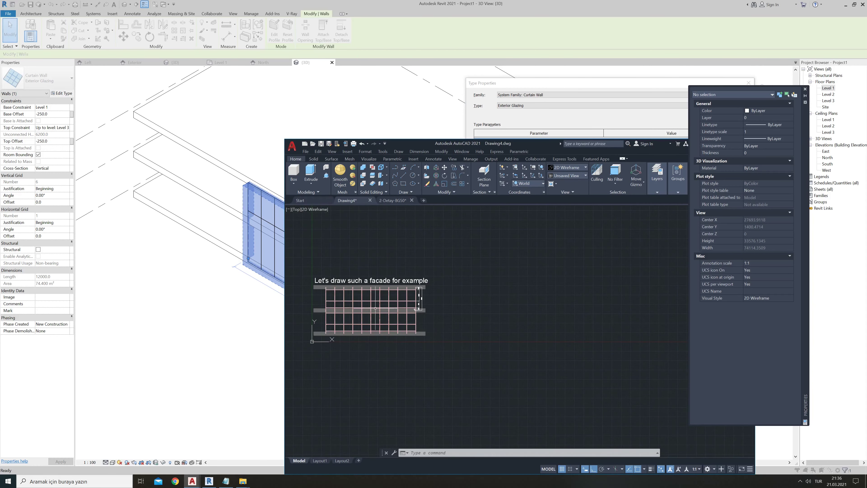
- Zoom in and out over the AutoCAD facade drawing, then minimize AutoCAD to return to Revit
scroll(409, 325, "up", 5)
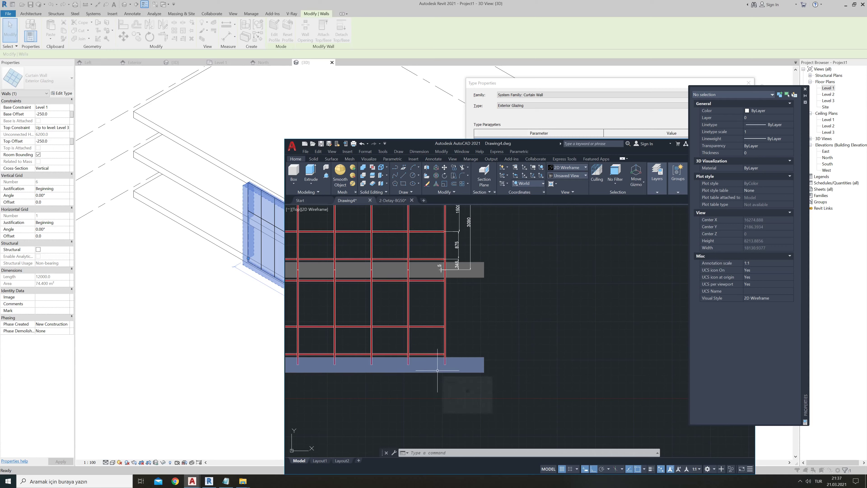
scroll(436, 367, "down", 2)
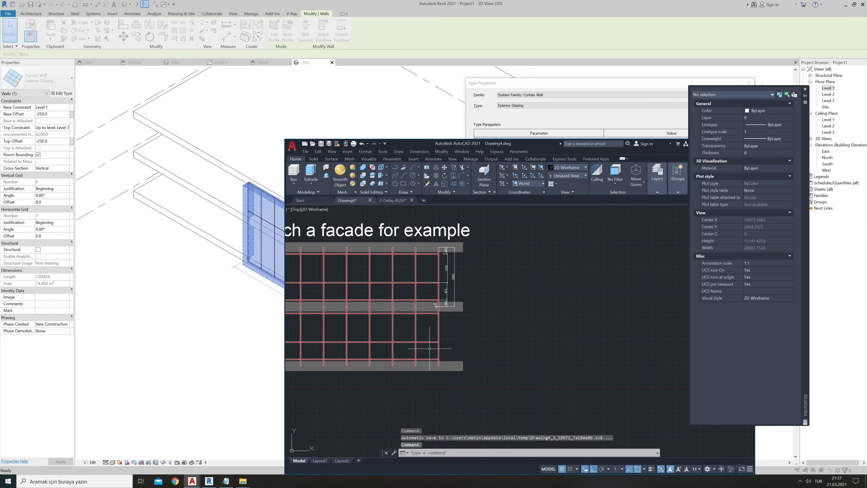
left_click(229, 331)
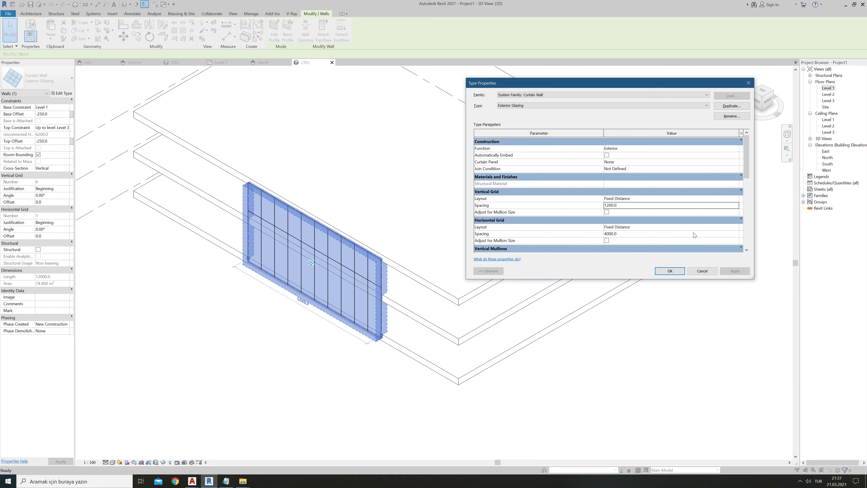
- Try setting the Exterior Glazing horizontal grid layout to None, then dismiss the gridlines warning
left_click(717, 228)
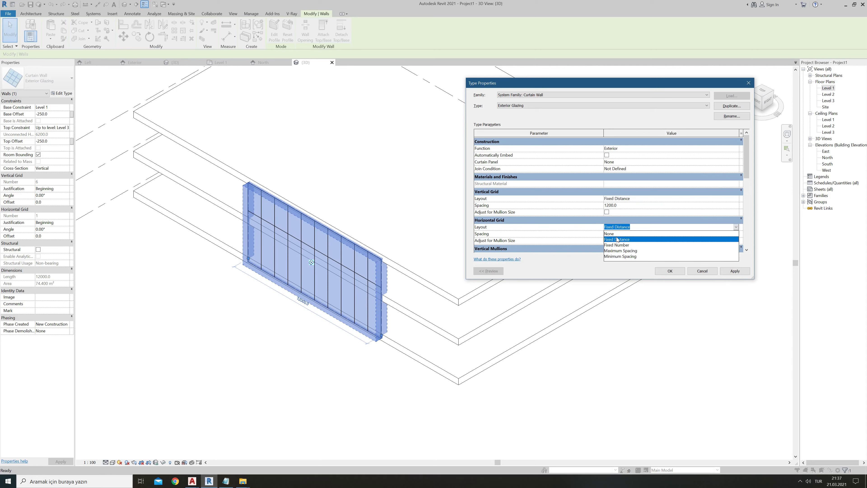
left_click(615, 236)
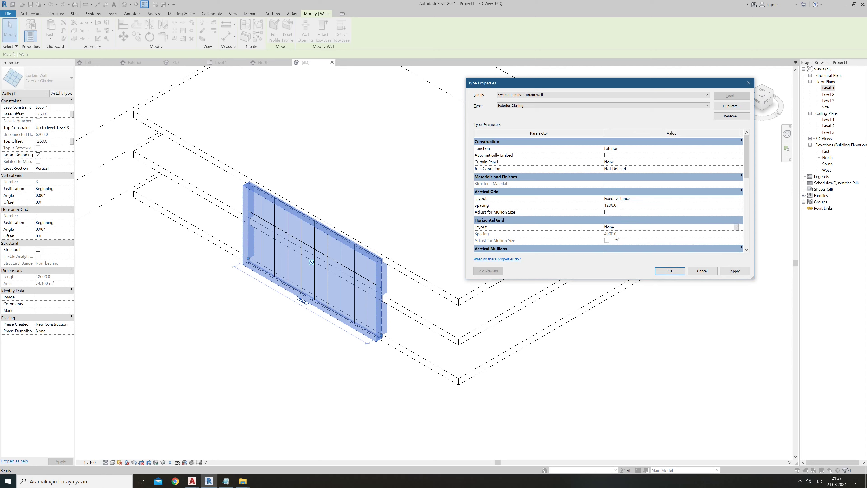
left_click(722, 272)
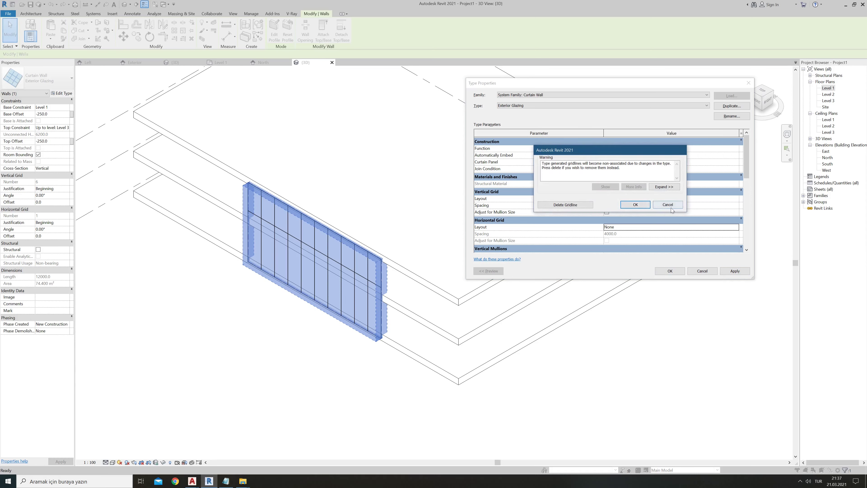
left_click(670, 206)
left_click(669, 270)
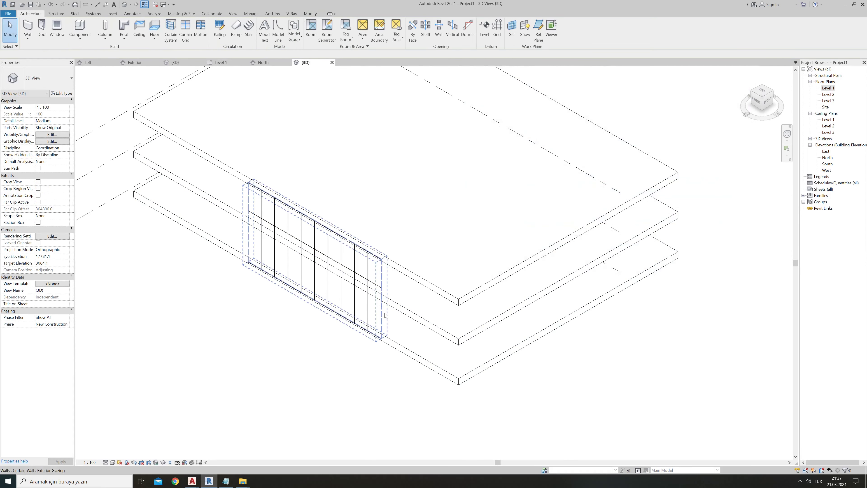
left_click(382, 350)
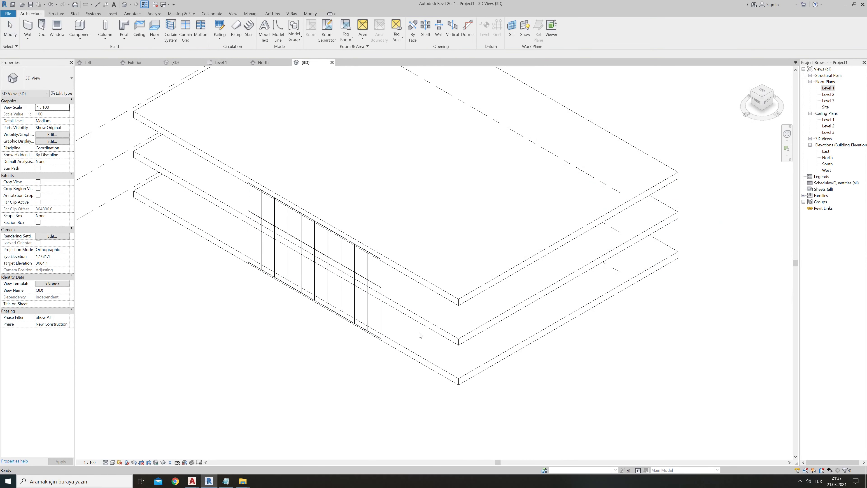
- Change the Exterior Glazing type's Horizontal Grid Spacing to 3100
scroll(382, 350, "up", 2)
scroll(382, 351, "up", 3)
left_click(384, 345)
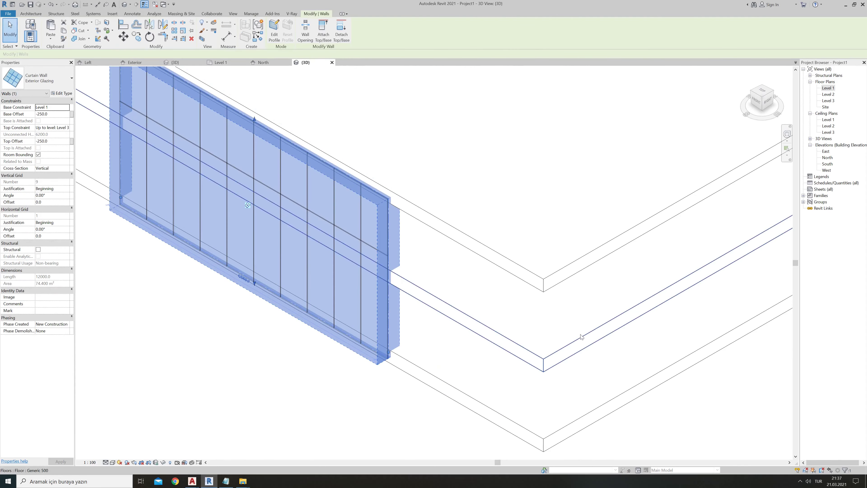
left_click(61, 92)
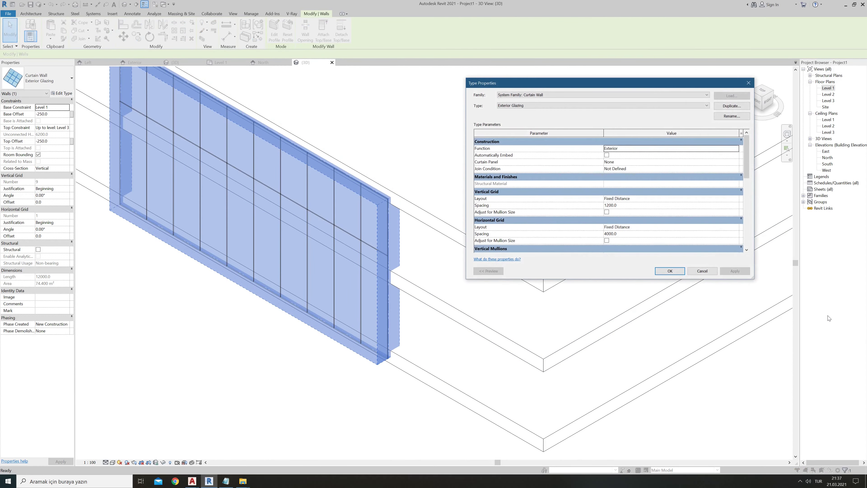
left_click(647, 234)
type("000")
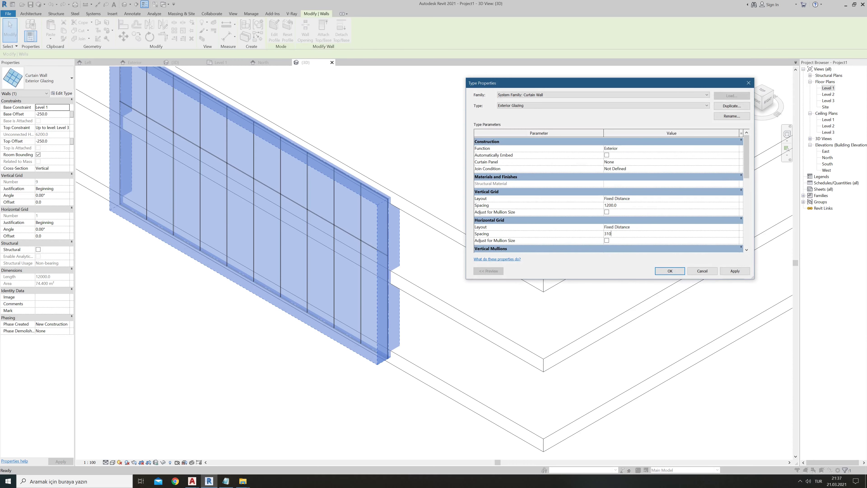
key("Return")
left_click(460, 340)
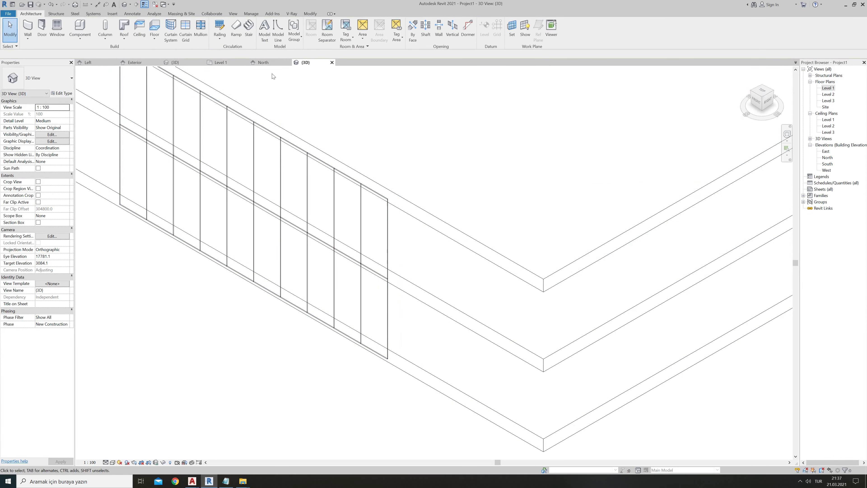
mouse_move(263, 63)
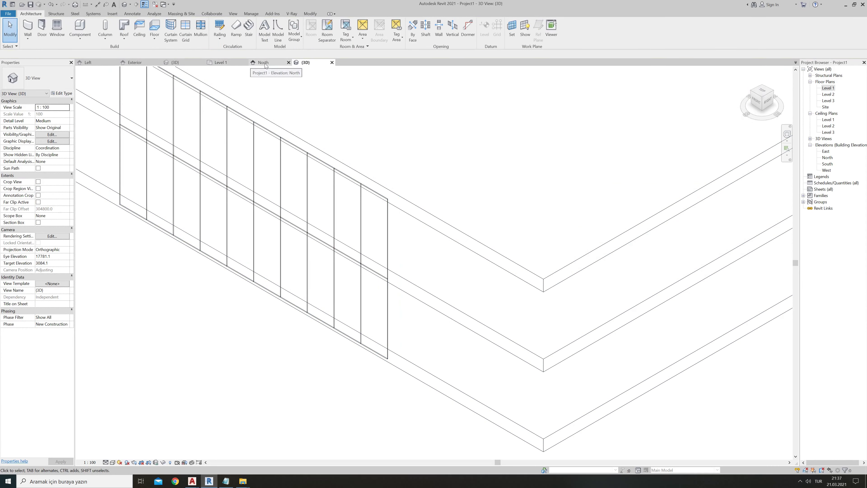
- Zoom out and orbit to a near-front view of the building, then show the FACADE.rfa 3D view
scroll(306, 167, "down", 2)
scroll(346, 298, "down", 2)
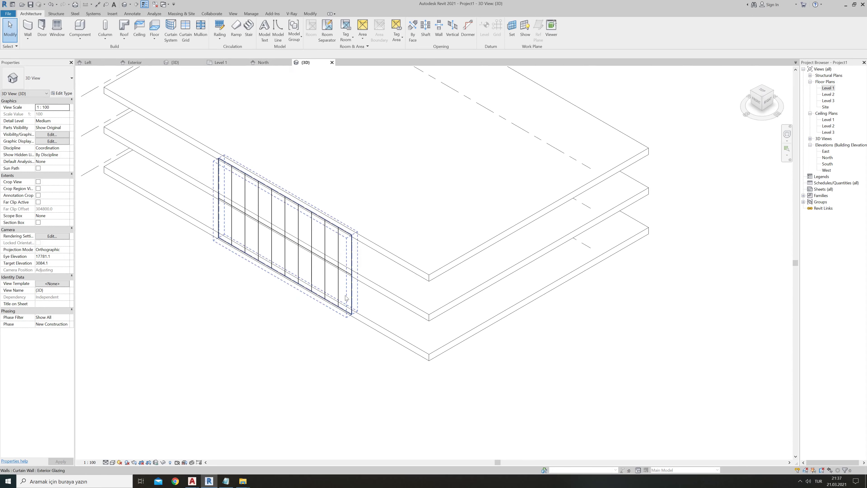
mouse_move(346, 298)
middle_mouse_down("shift")
mouse_move(425, 179)
mouse_move(347, 339)
middle_mouse_up("shift")
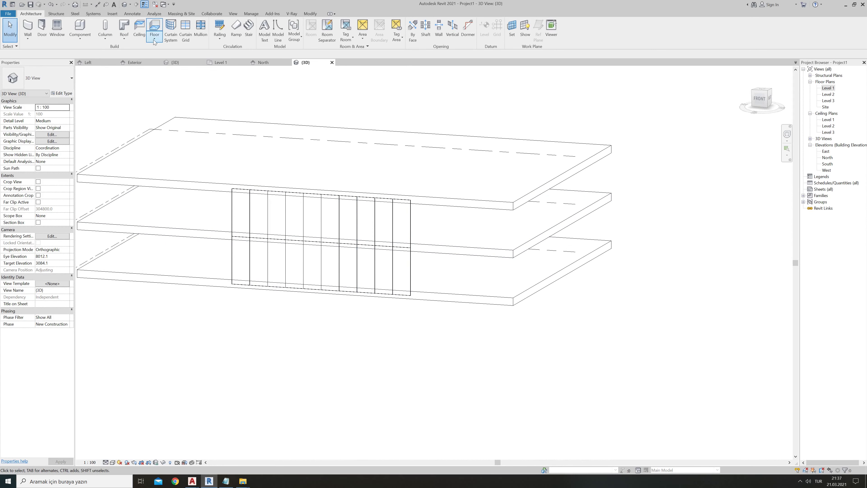
left_click(180, 62)
scroll(423, 265, "down", 2)
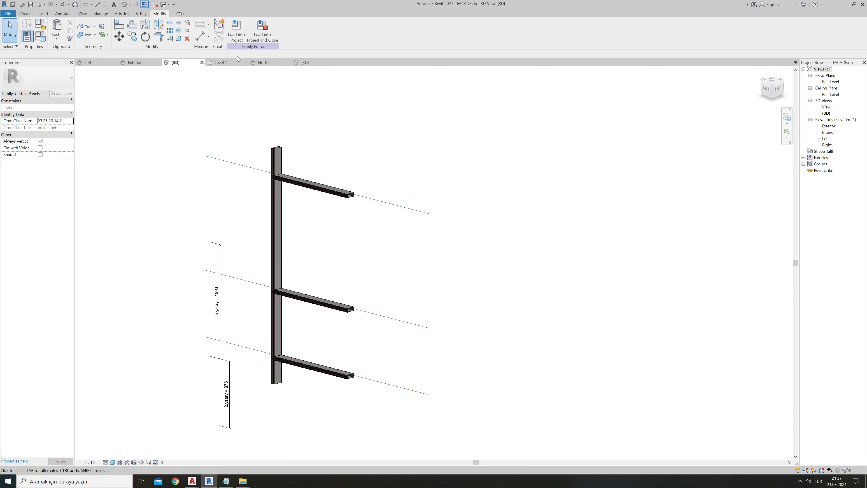
- Load the FACADE.rfa panel family into Project1
left_click(236, 31)
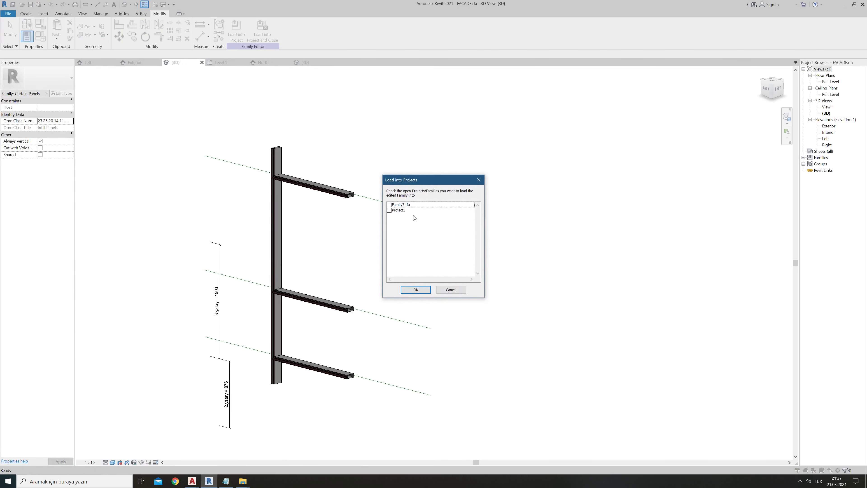
left_click(389, 210)
left_click(416, 289)
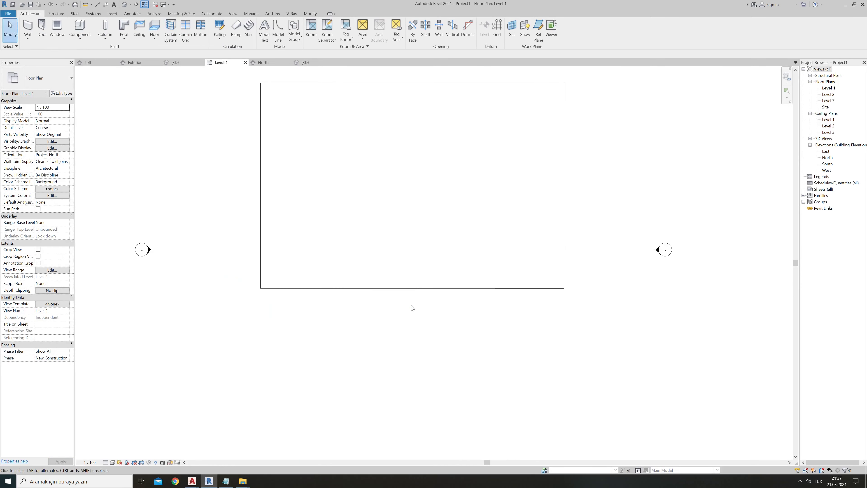
- Select all panels on the host except the two right-column panels and assign them the FACADE type
left_click(303, 63)
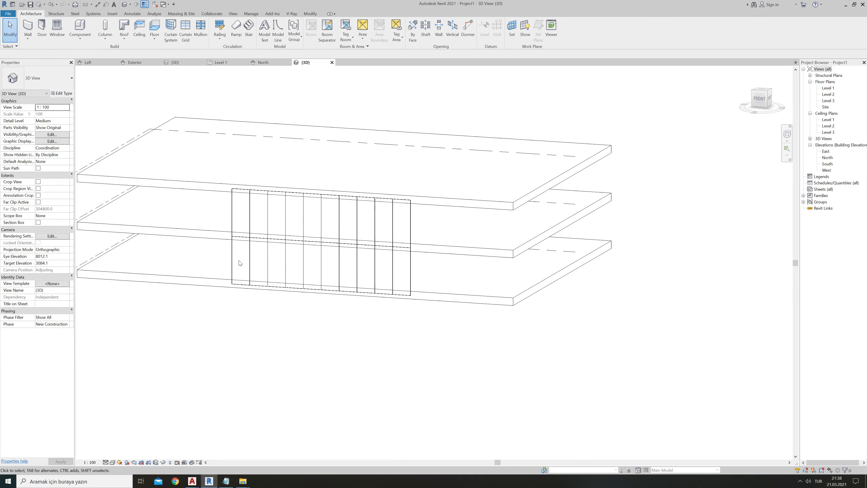
left_click(233, 266)
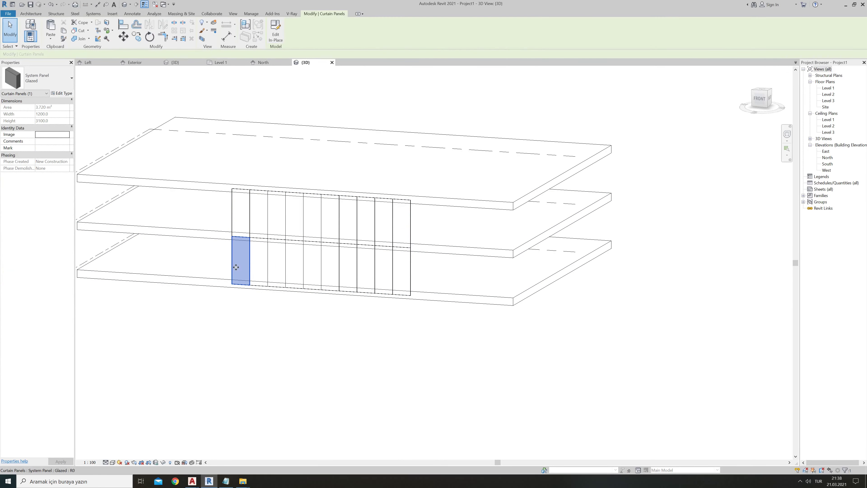
right_click(233, 266)
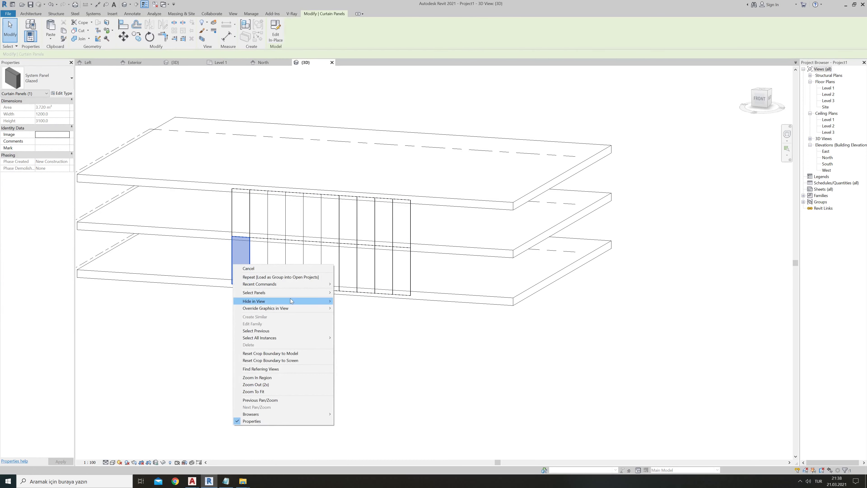
mouse_move(271, 292)
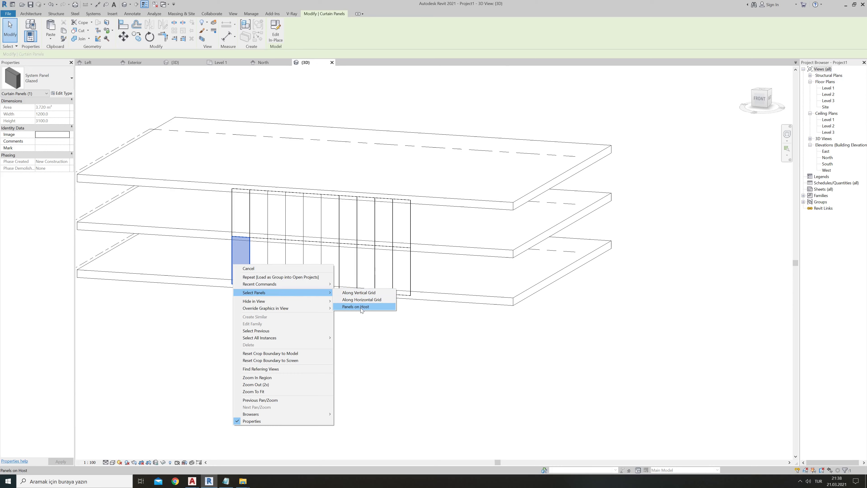
left_click(362, 308)
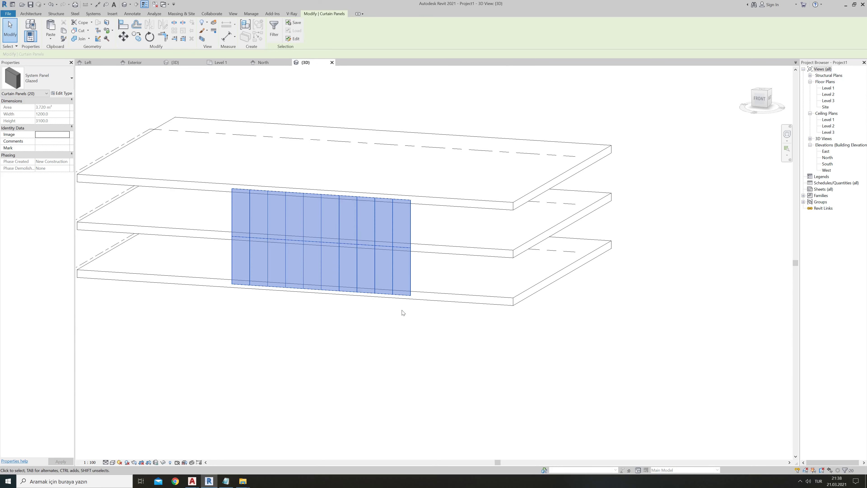
left_click(396, 291, "shift")
left_click(405, 244, "shift")
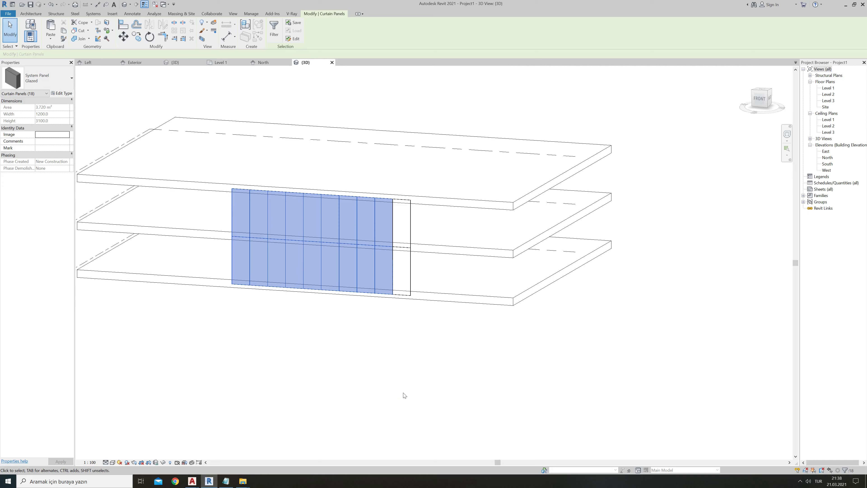
left_click(48, 78)
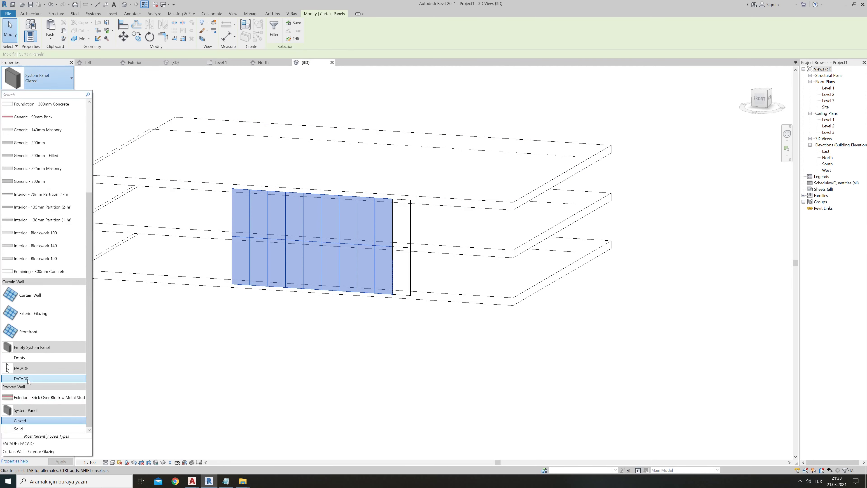
key("Escape")
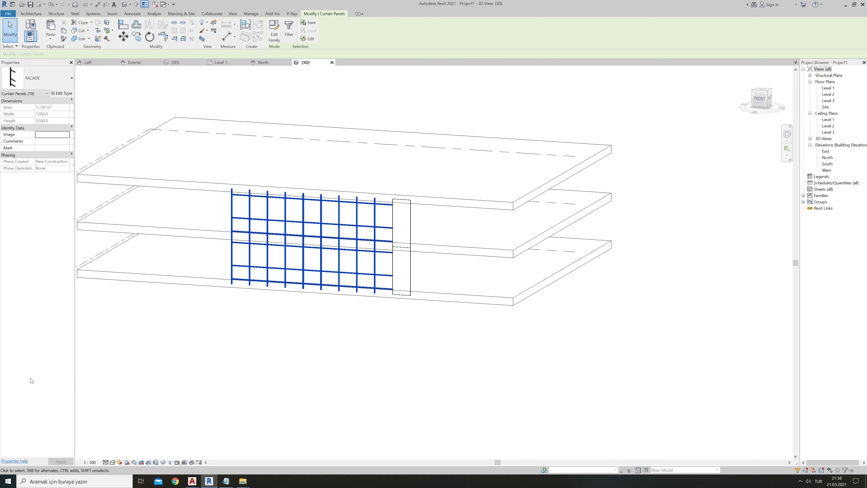
left_click(277, 385)
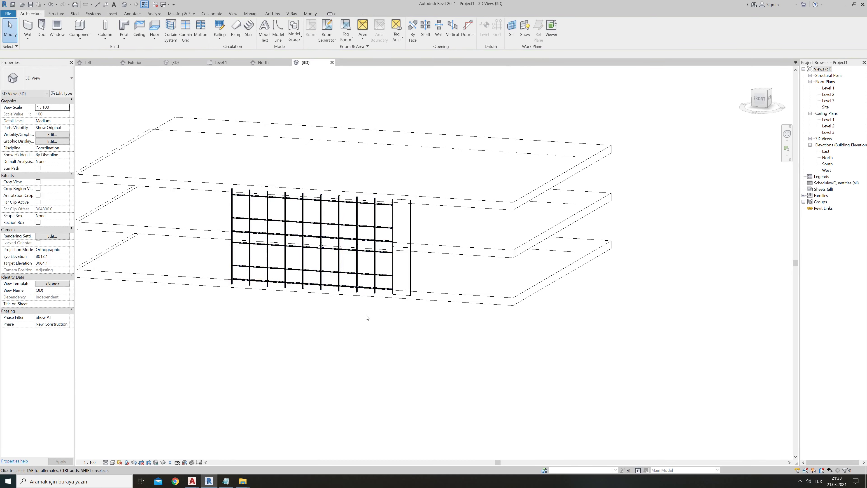
- Set the 3D view's Visual Style to Shaded
scroll(367, 282, "up", 2)
middle_click_drag(367, 281, 385, 297)
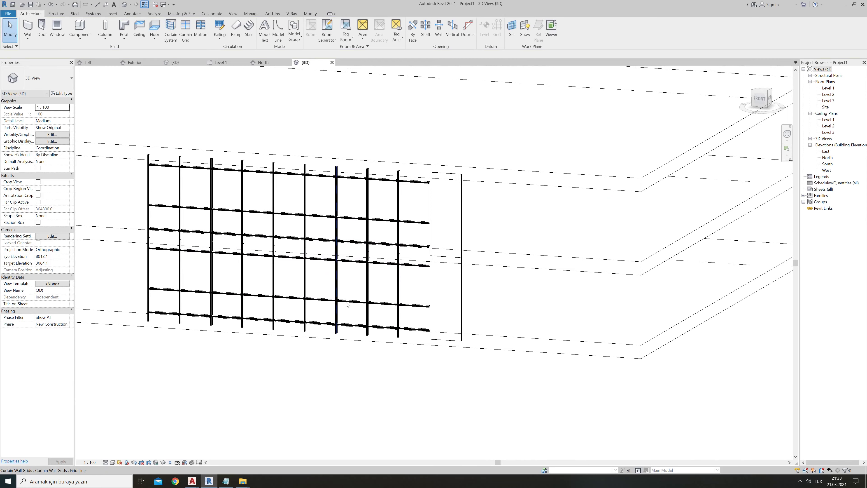
scroll(434, 280, "up", 2)
scroll(378, 295, "up", 1)
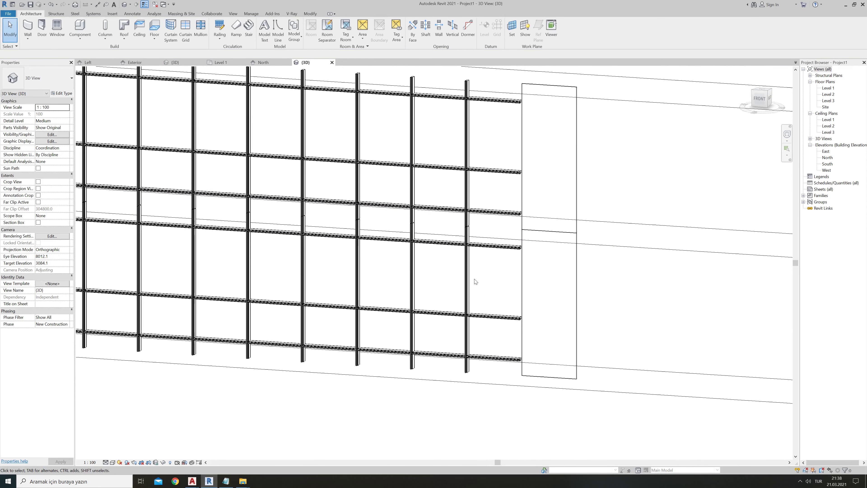
scroll(384, 261, "up", 2)
scroll(427, 258, "down", 1)
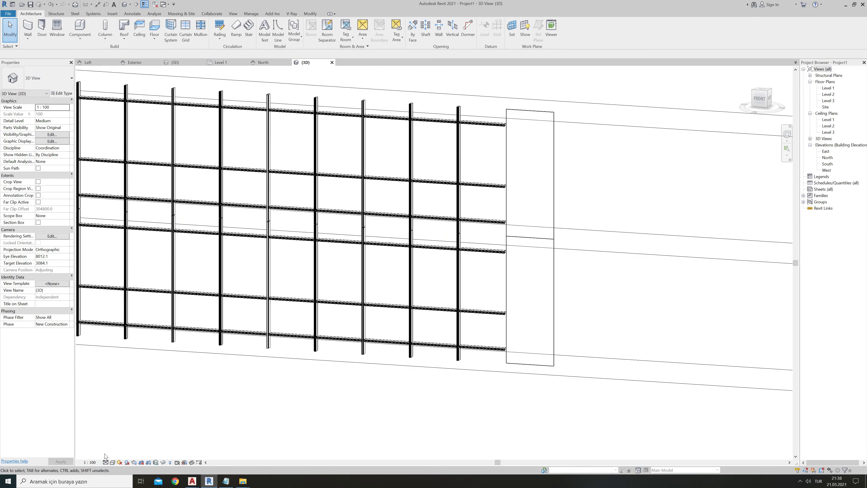
left_click(113, 463)
left_click(118, 444)
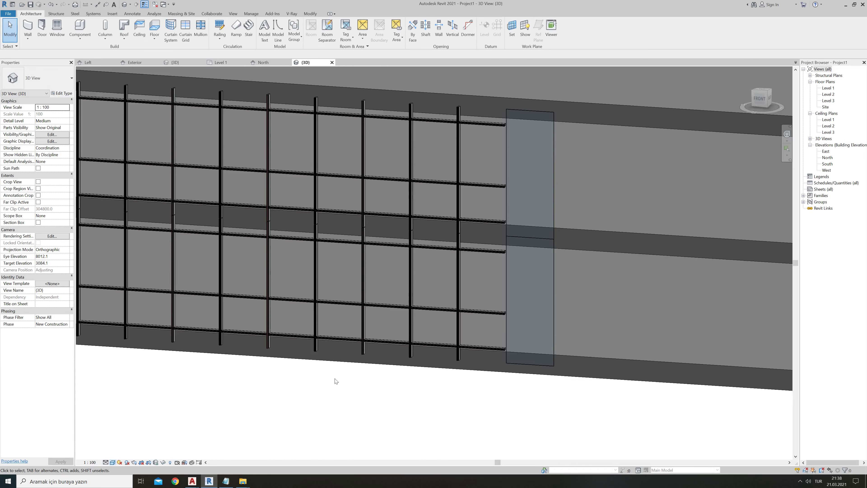
- Orbit and zoom around the shaded curtain wall to inspect the FACADE mullion frames
scroll(381, 377, "down", 2)
middle_click_drag(402, 387, 368, 416, "shift")
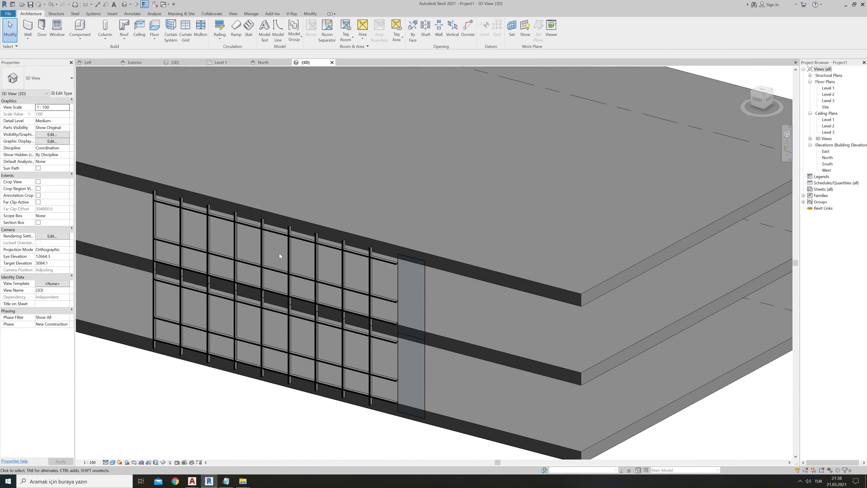
scroll(215, 202, "up", 4)
scroll(214, 202, "up", 4)
scroll(291, 161, "up", 1)
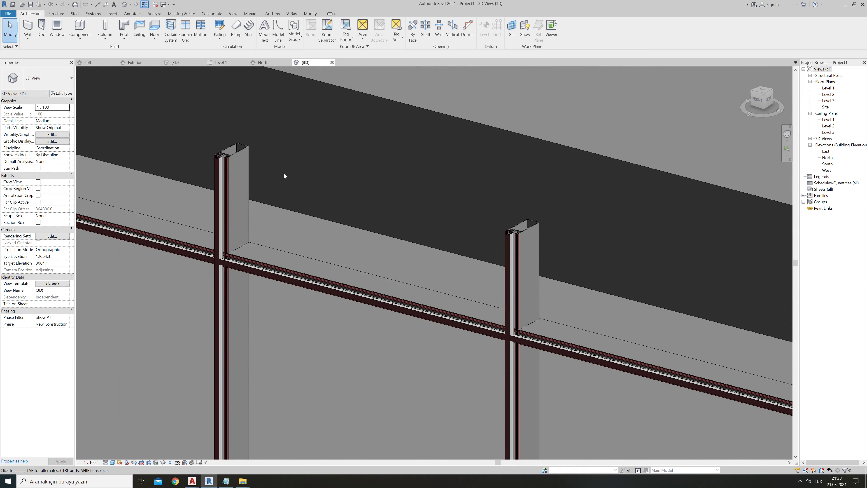
scroll(284, 173, "down", 2)
scroll(283, 176, "down", 2)
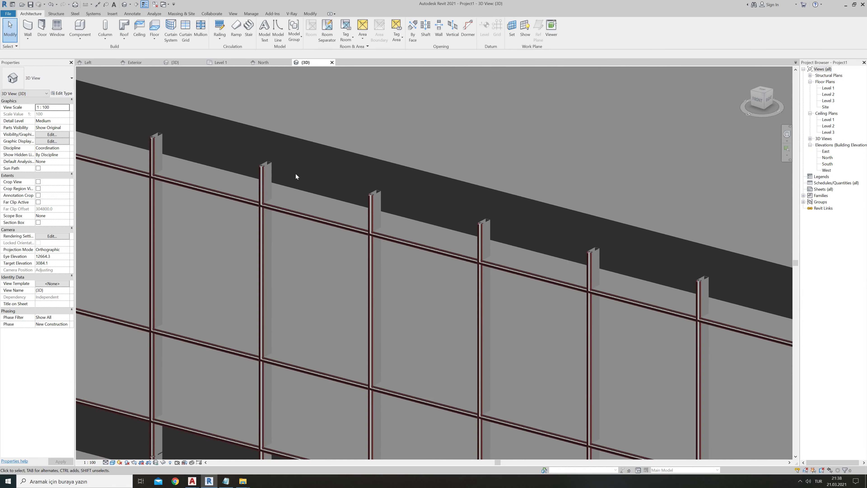
middle_click_drag(295, 172, 413, 278, "shift")
scroll(411, 328, "up", 2)
scroll(364, 384, "up", 2)
scroll(343, 337, "up", 3)
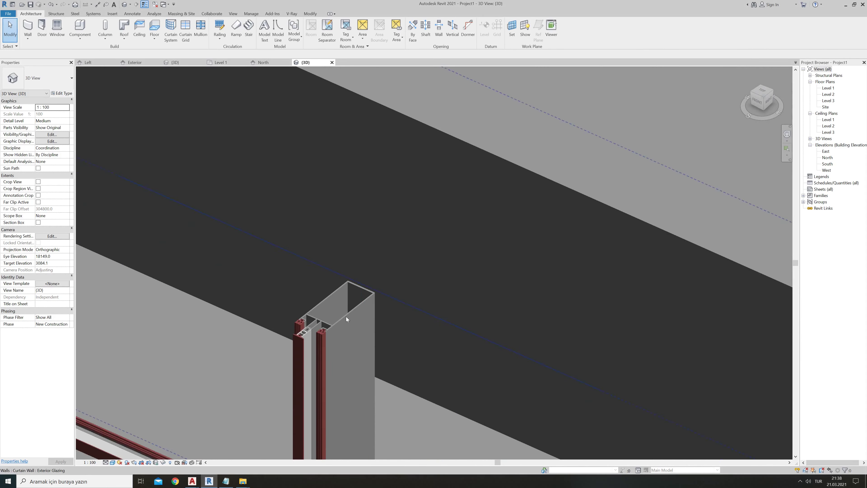
scroll(344, 336, "up", 2)
scroll(321, 273, "down", 1)
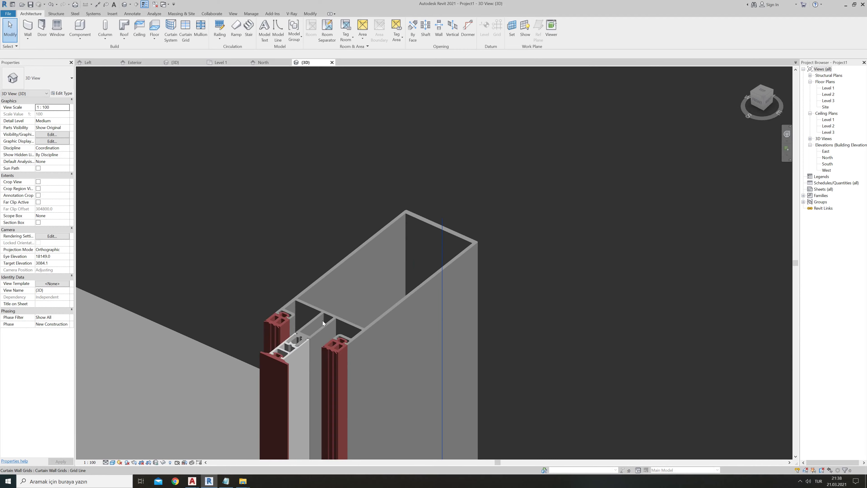
scroll(316, 259, "down", 4)
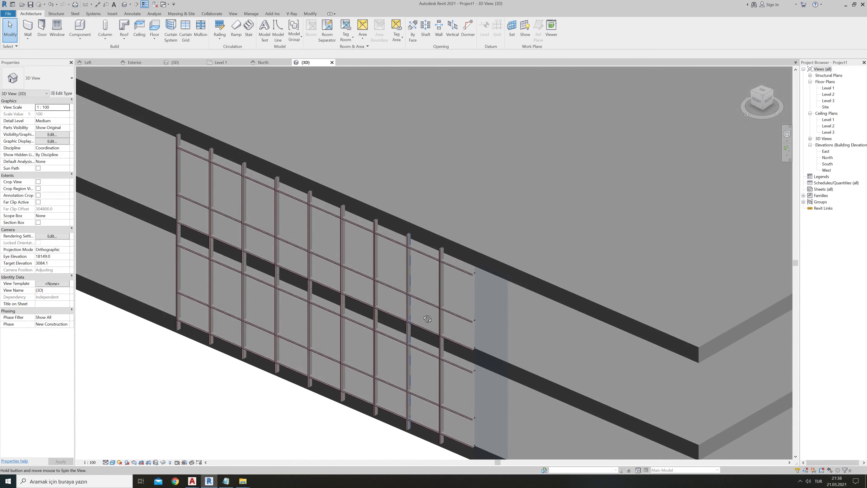
mouse_move(357, 271)
middle_mouse_down("shift")
mouse_move(438, 291)
mouse_move(397, 333)
middle_mouse_up("shift")
scroll(328, 270, "up", 1)
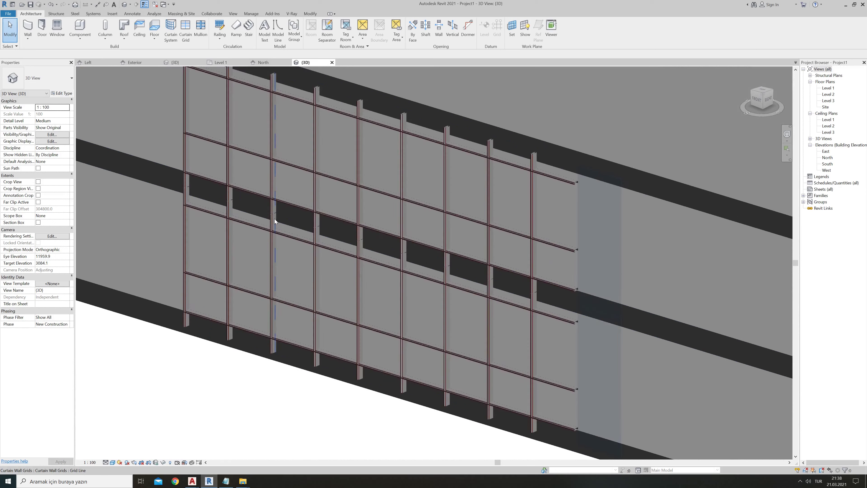
scroll(207, 203, "up", 4)
scroll(197, 194, "up", 5)
scroll(205, 190, "up", 3)
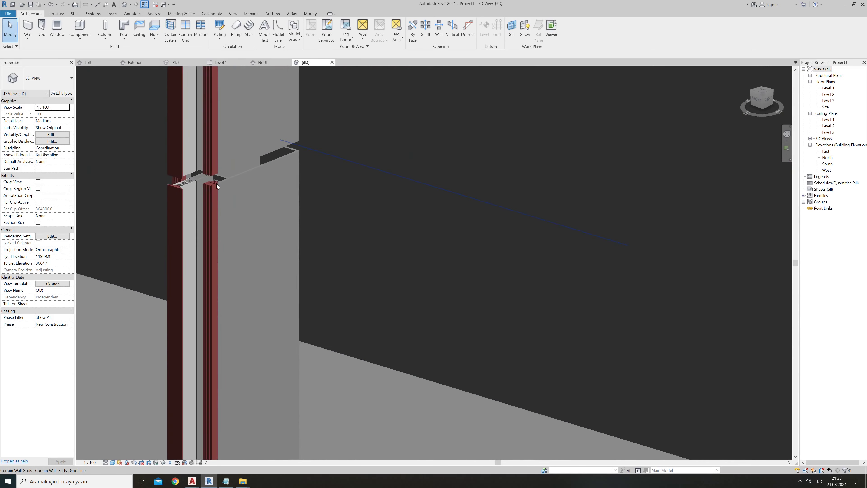
scroll(217, 187, "up", 1)
scroll(219, 188, "down", 4)
scroll(287, 246, "down", 5)
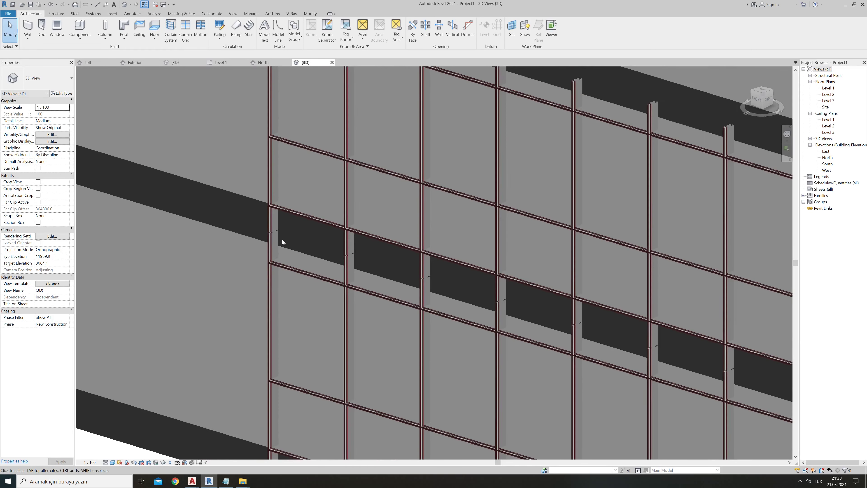
scroll(282, 239, "down", 3)
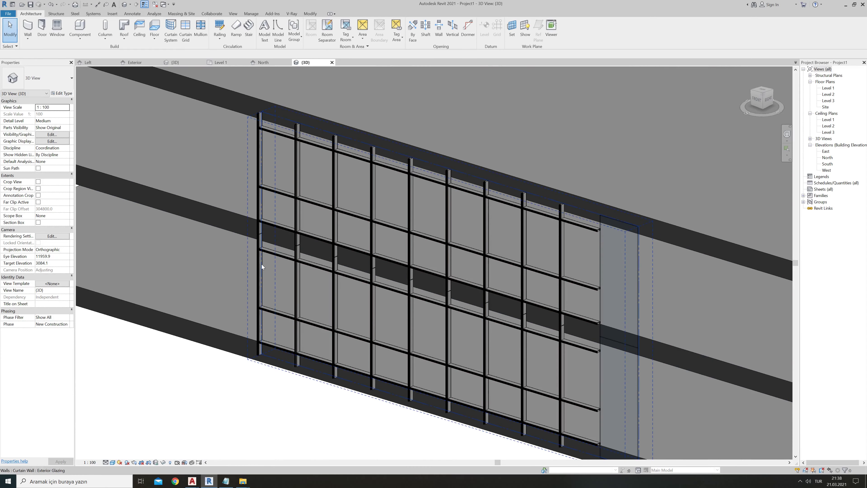
- Duplicate the lower-left panel's FACADE type as FACADE 2 with 3.yatay set to 10
left_click(262, 265)
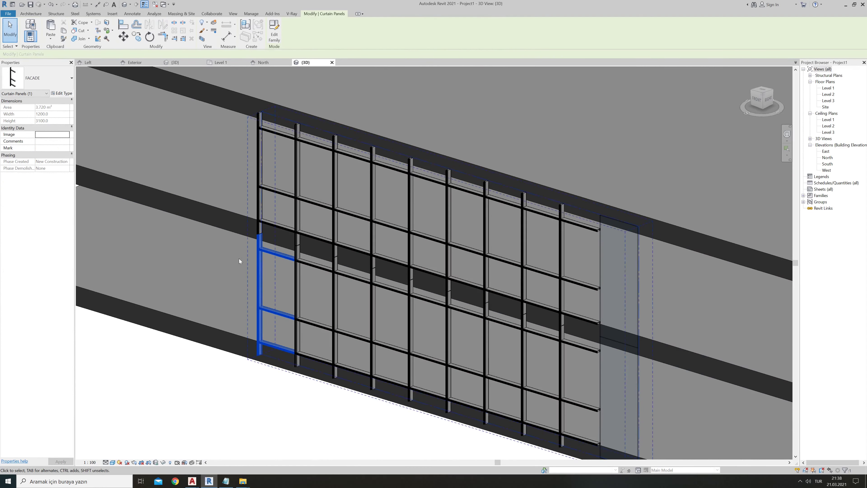
left_click(63, 93)
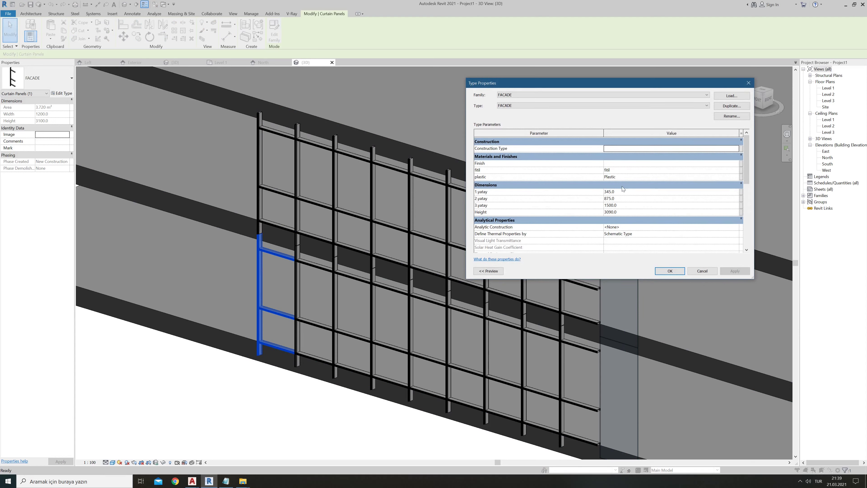
left_click(726, 107)
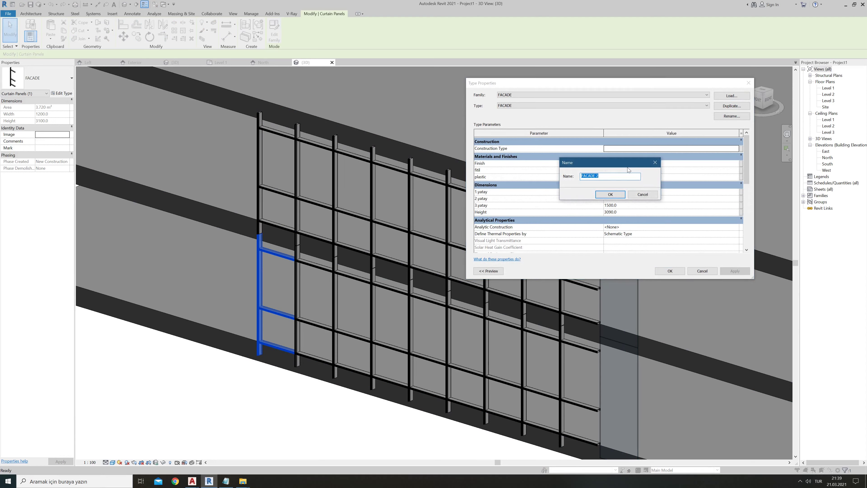
left_click(610, 195)
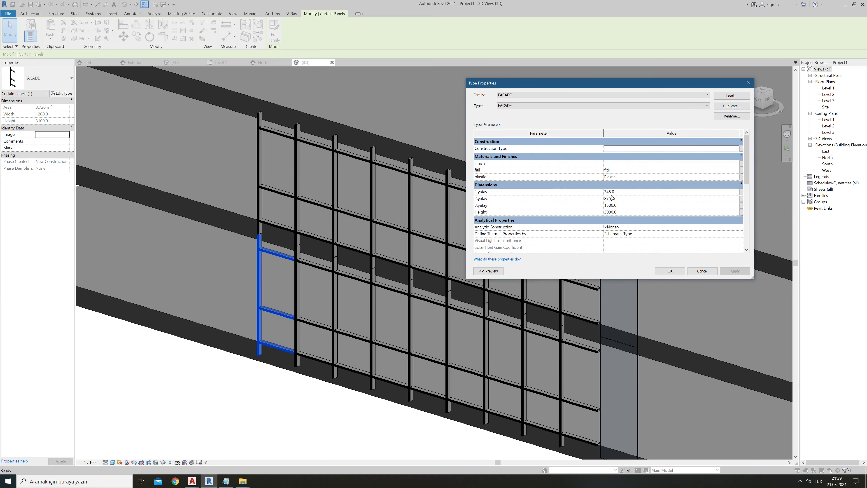
left_click(619, 206)
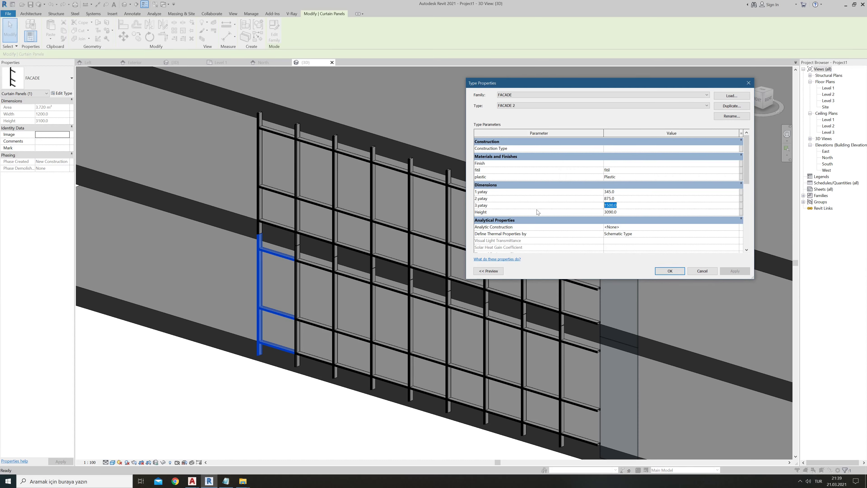
type("10")
left_click(677, 273)
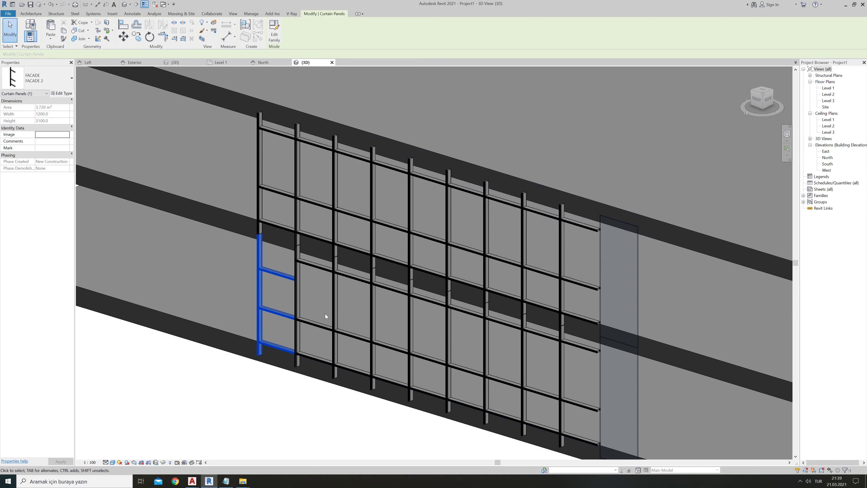
scroll(266, 342, "up", 3)
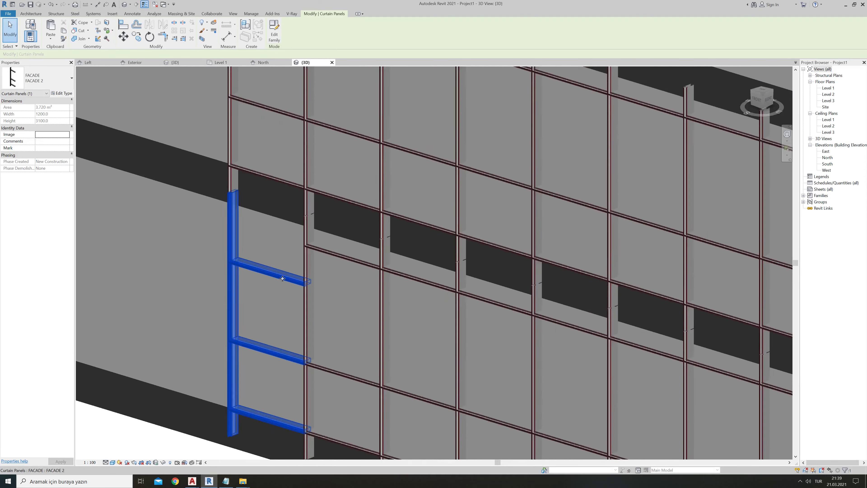
scroll(290, 282, "up", 2)
scroll(294, 318, "down", 3)
scroll(293, 318, "down", 3)
key("Escape")
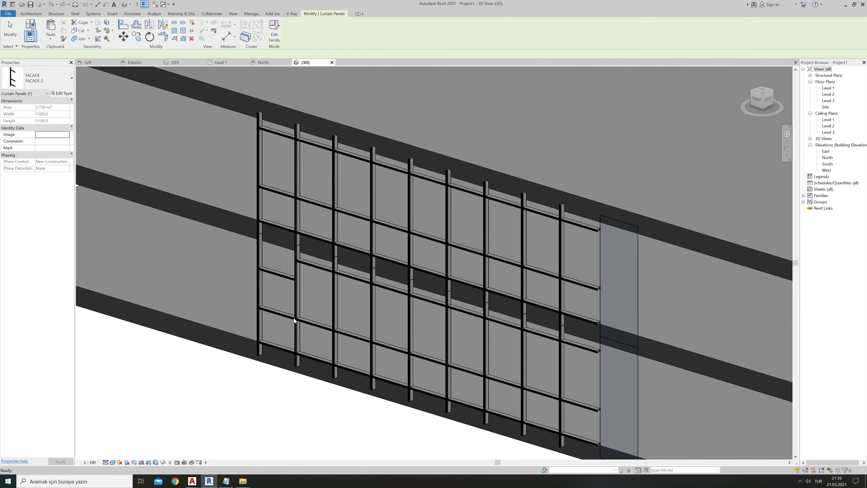
mouse_move(354, 405)
middle_mouse_down()
mouse_move(270, 333)
mouse_move(310, 344)
middle_mouse_up()
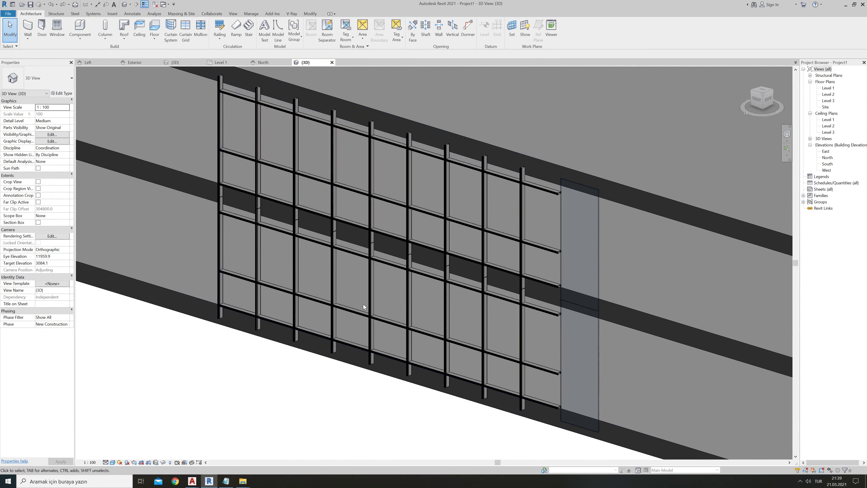
mouse_move(370, 334)
middle_mouse_down("shift")
mouse_move(414, 317)
mouse_move(267, 234)
mouse_move(305, 344)
middle_mouse_up("shift")
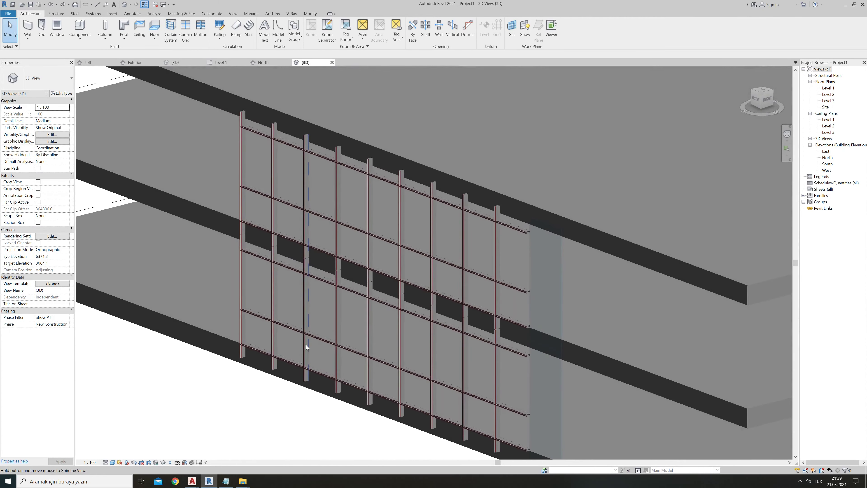
middle_click_drag(586, 381, 529, 365, "shift")
scroll(526, 339, "up", 2)
scroll(493, 320, "up", 5)
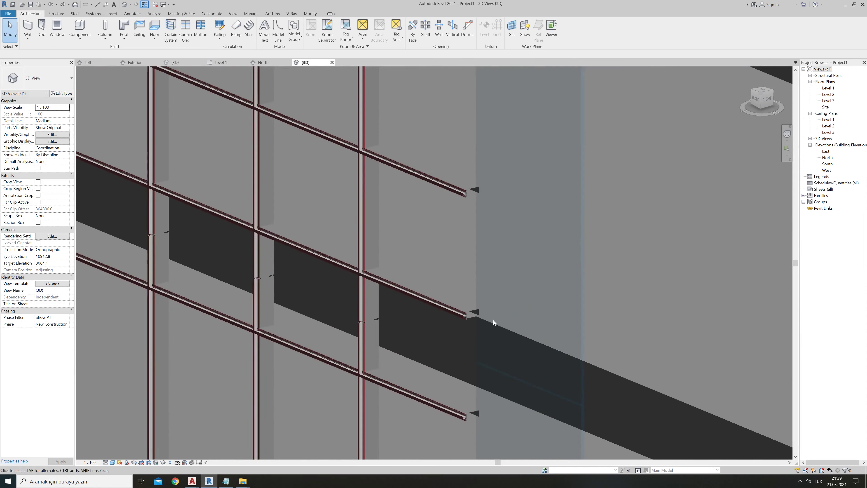
scroll(472, 302, "up", 5)
scroll(457, 297, "up", 3)
scroll(457, 297, "down", 2)
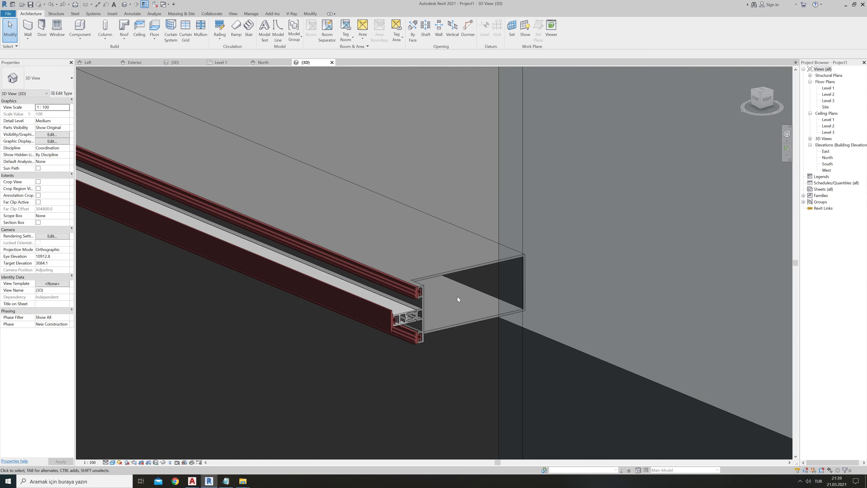